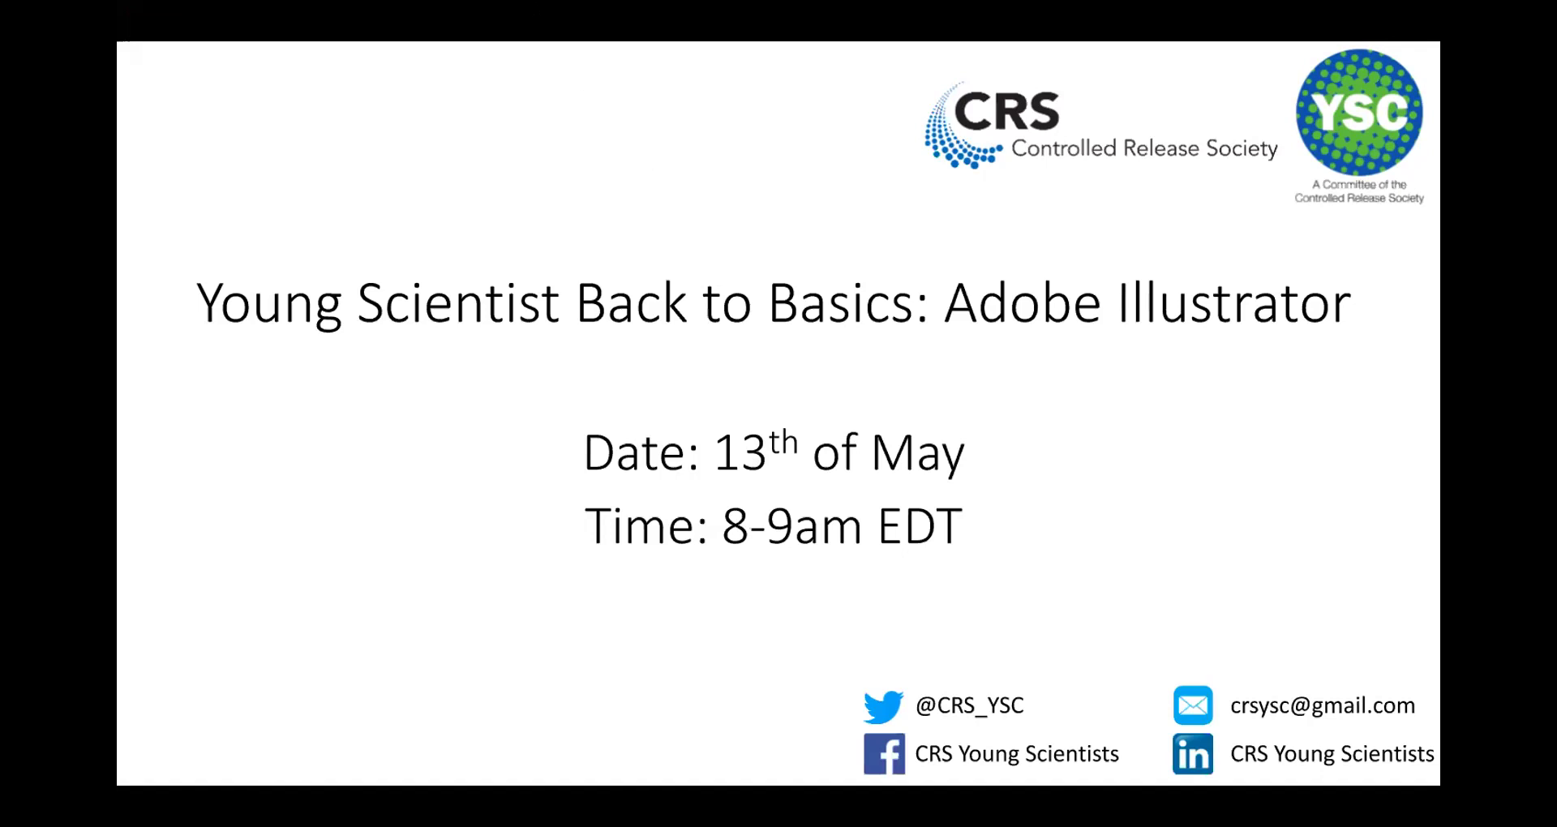
Step: Advance the slideshow from the title slide through Housekeeping to the CRS YSC slide
mouse_move(681, 28)
mouse_move(736, 3)
mouse_move(562, 9)
left_click(988, 203)
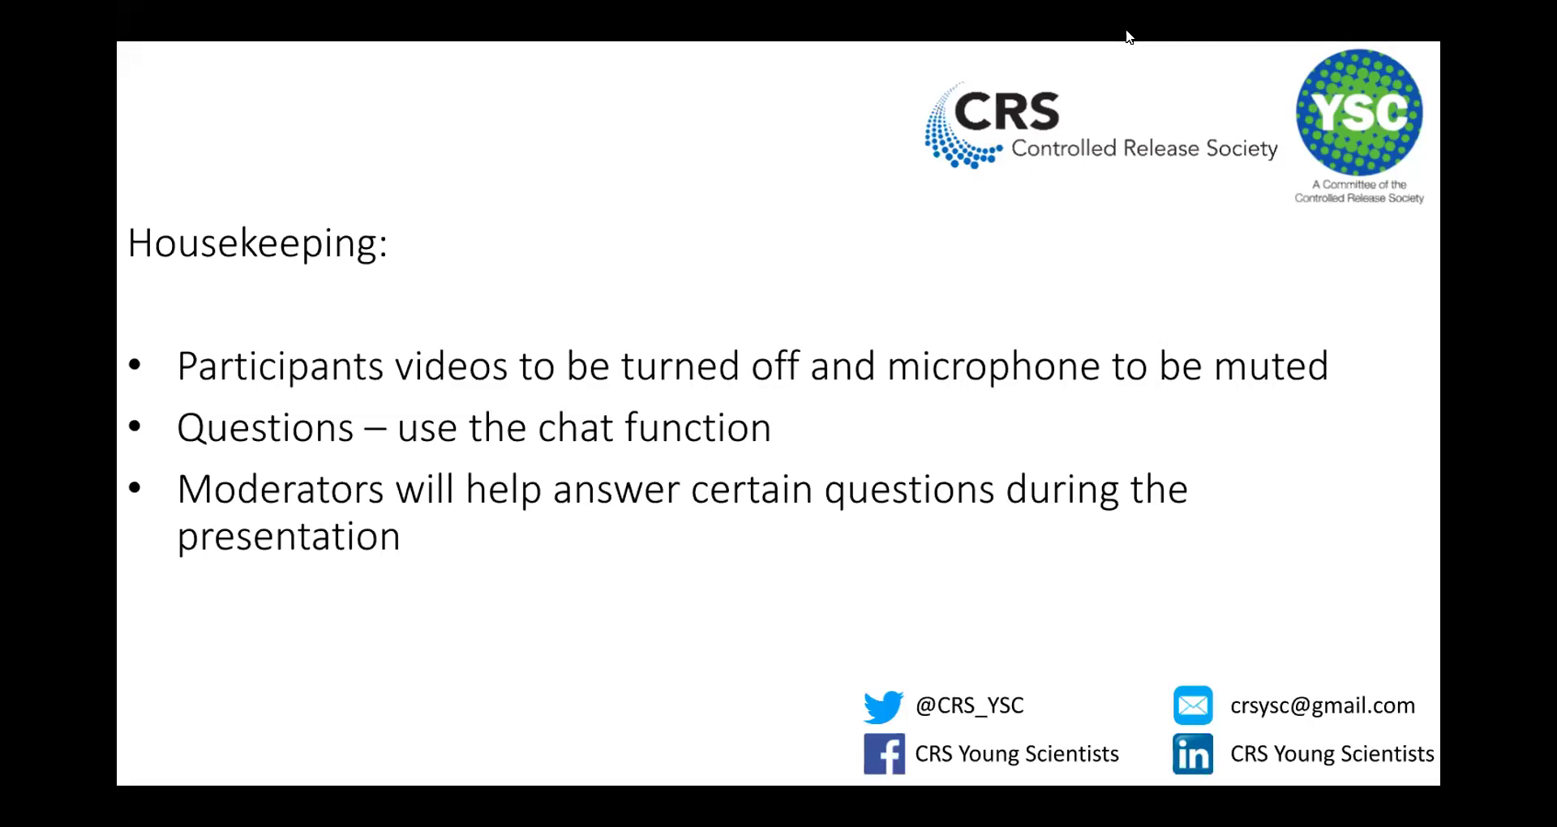
left_click(1050, 264)
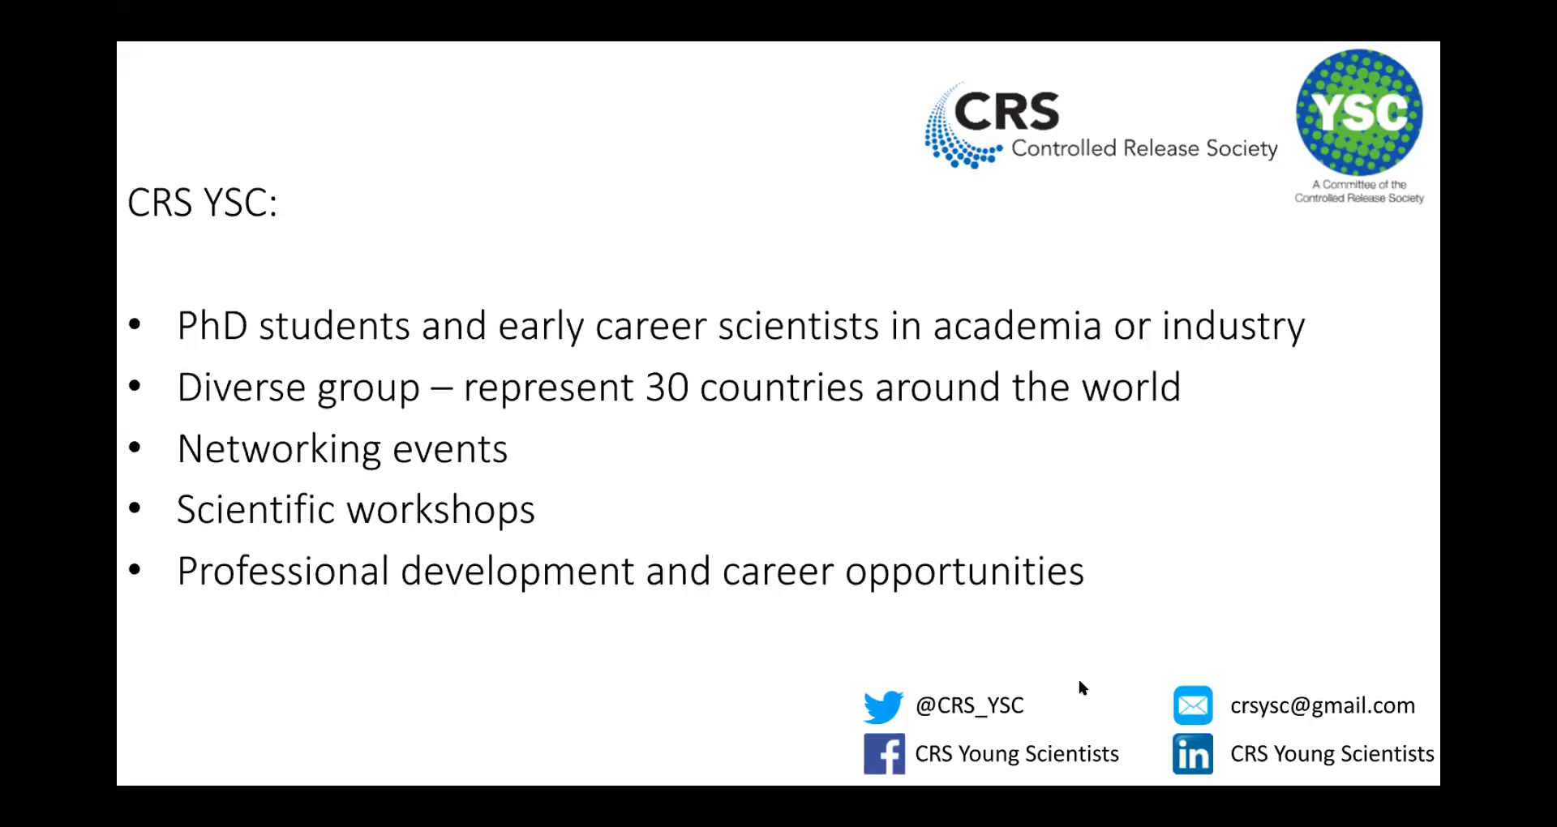
Step: Advance the slideshow to the CRS membership and upcoming events slide
key("Right")
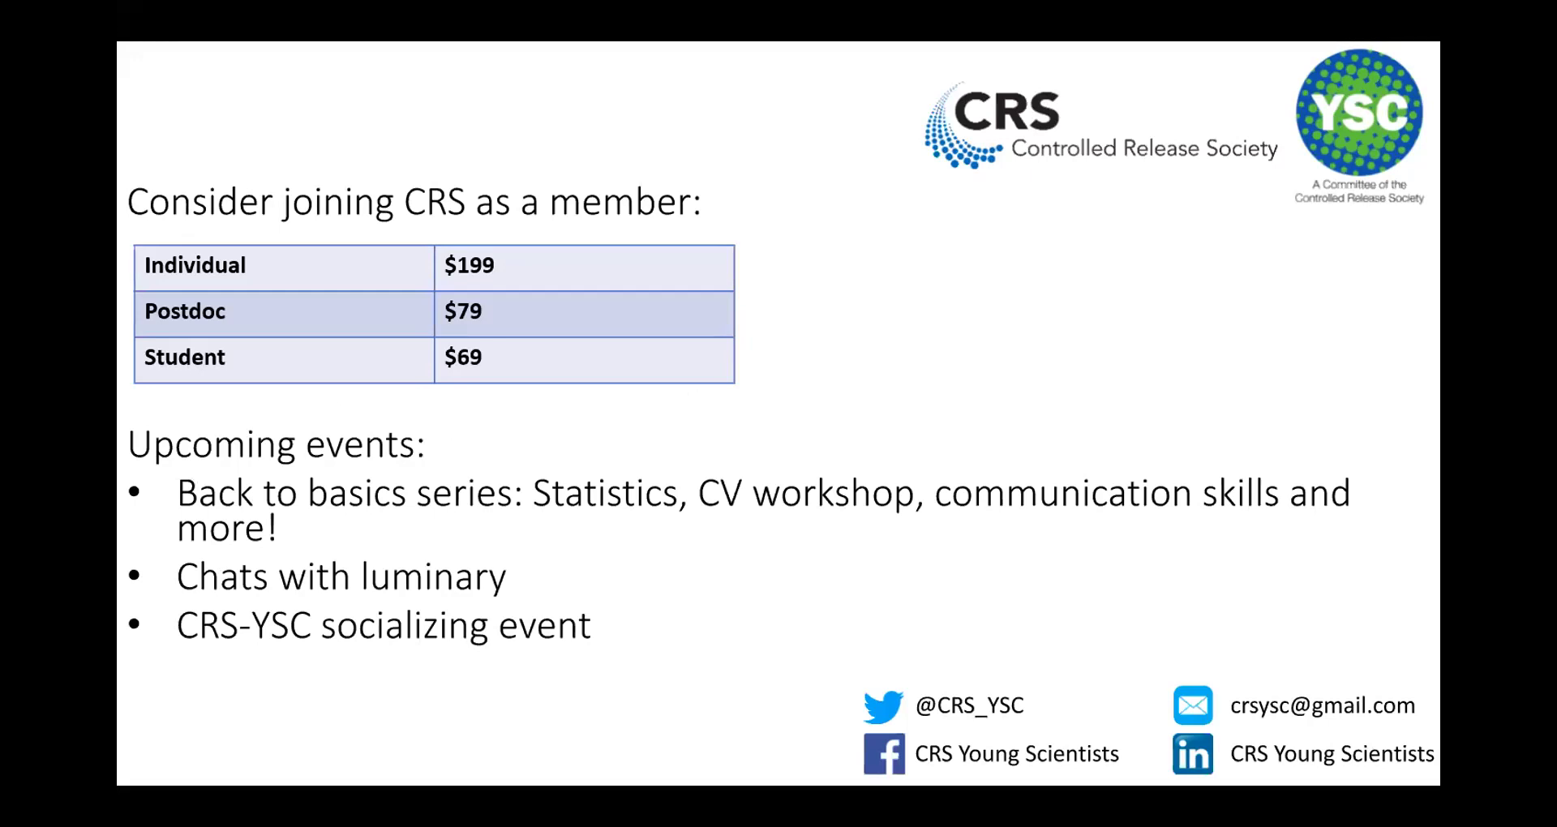
Step: Advance the slideshow one slide further, toward the CRS2020 Virtual Annual Meeting slide
key("Right")
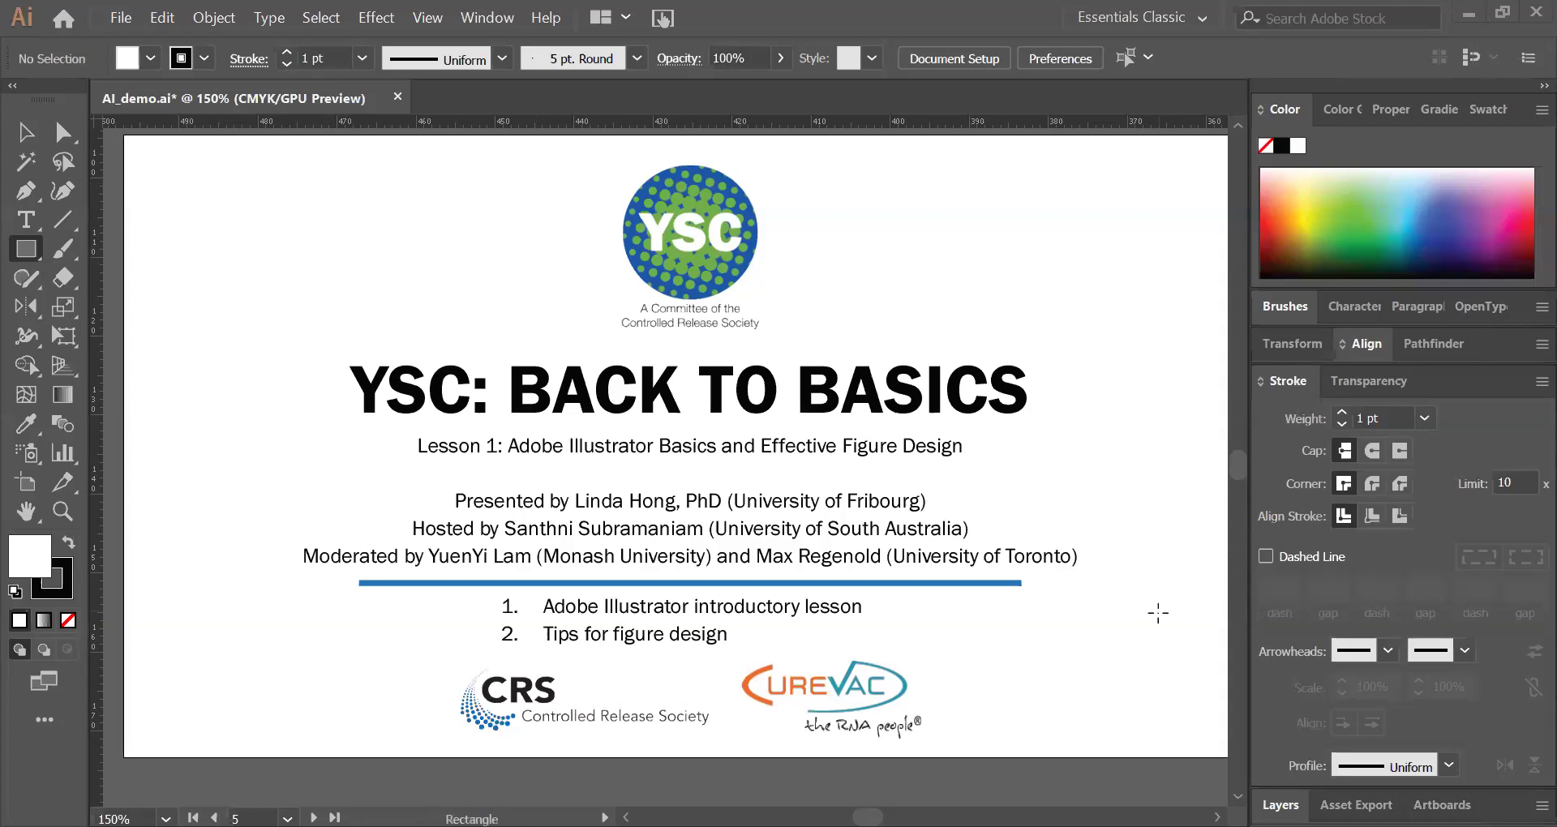
Step: Scroll down to the Figure design artboard with the Keep it simple and Keep it consistent boxes
scroll(1160, 653, "down", 3)
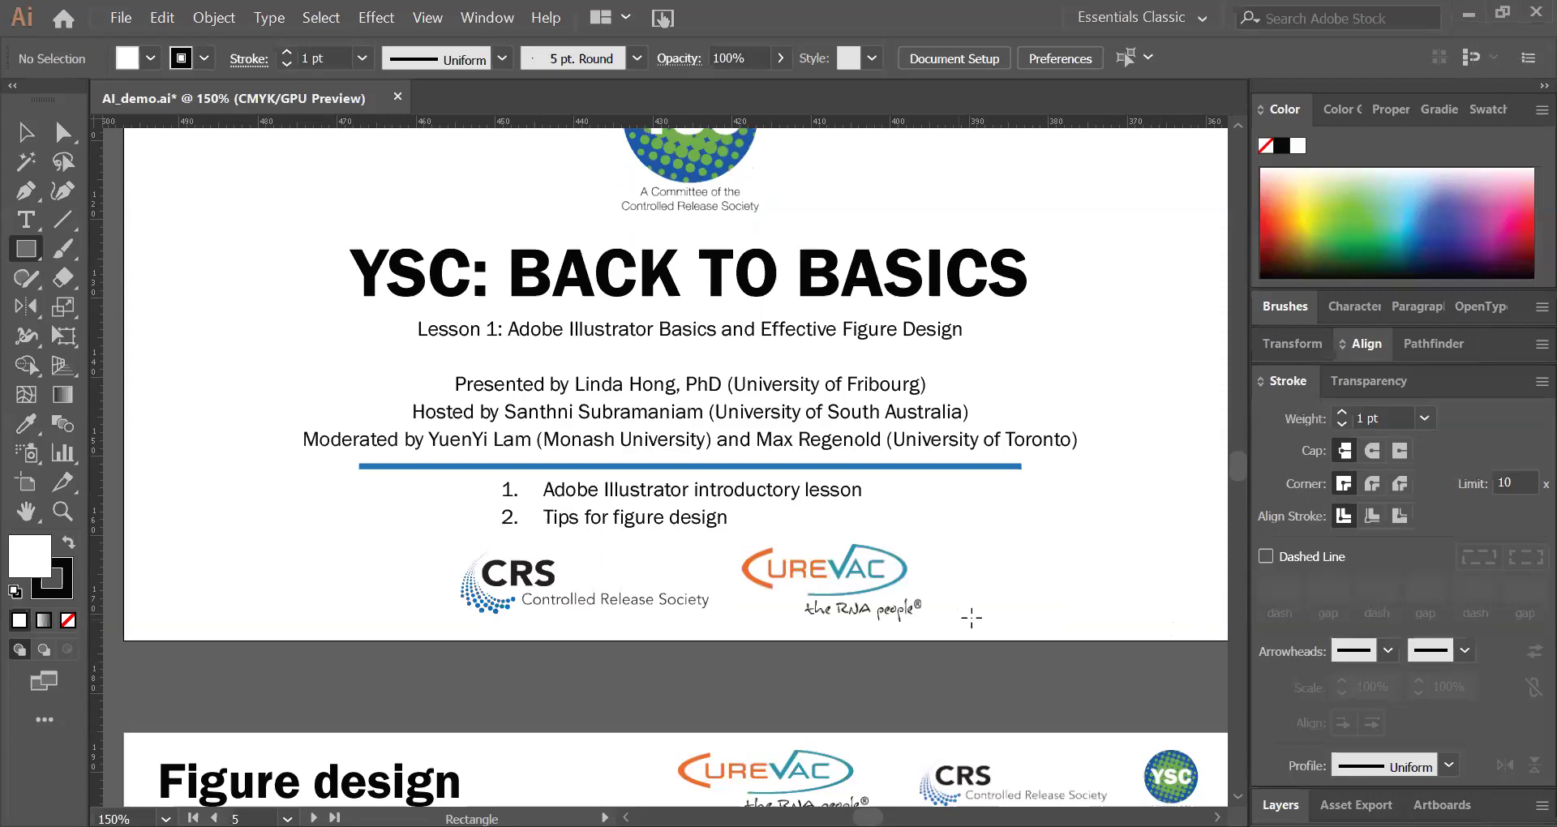
scroll(934, 388, "down", 8)
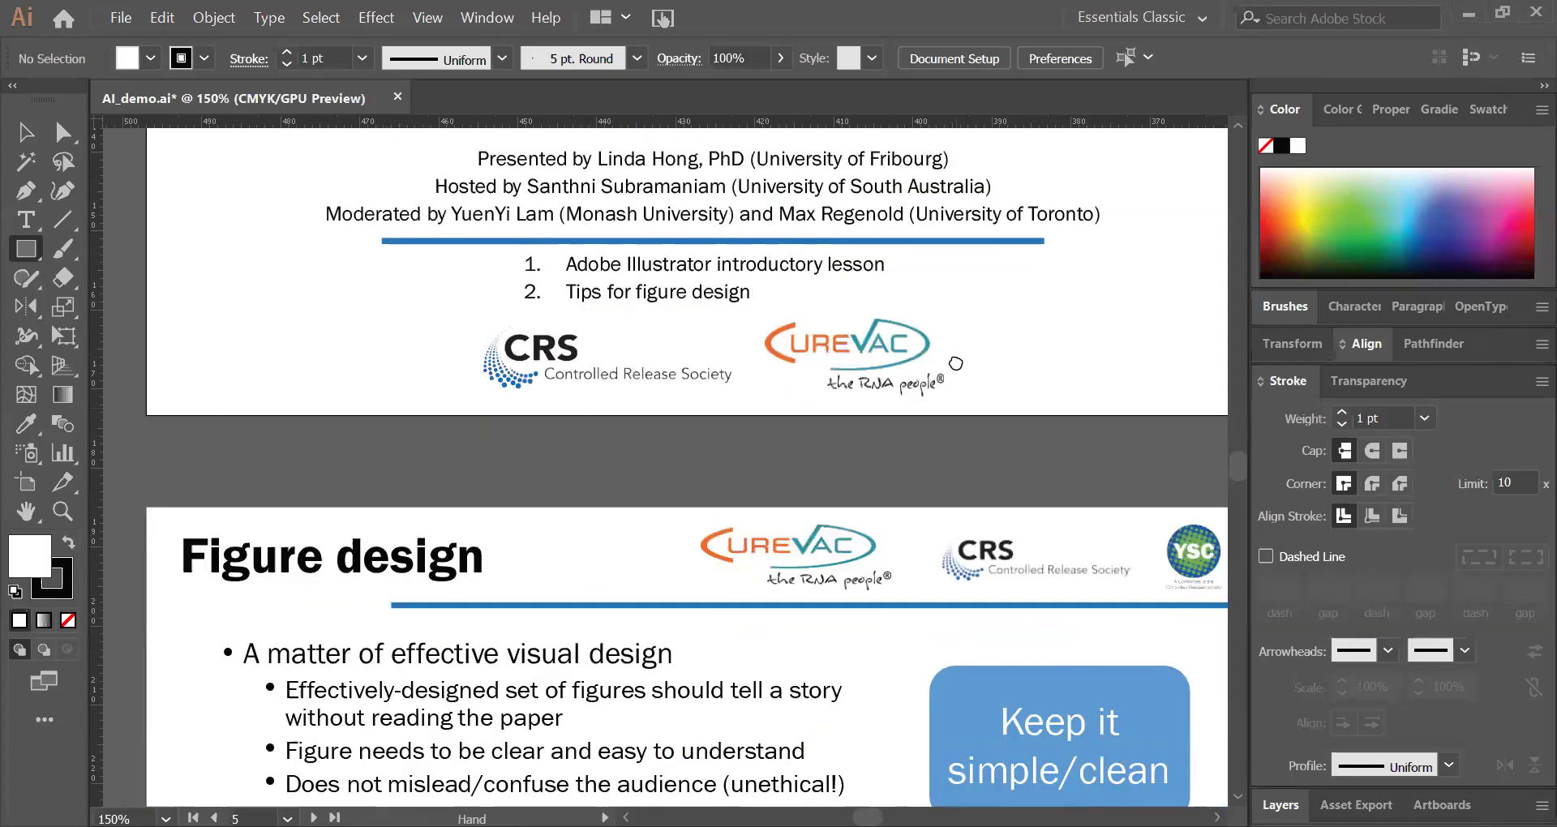
scroll(924, 257, "down", 6)
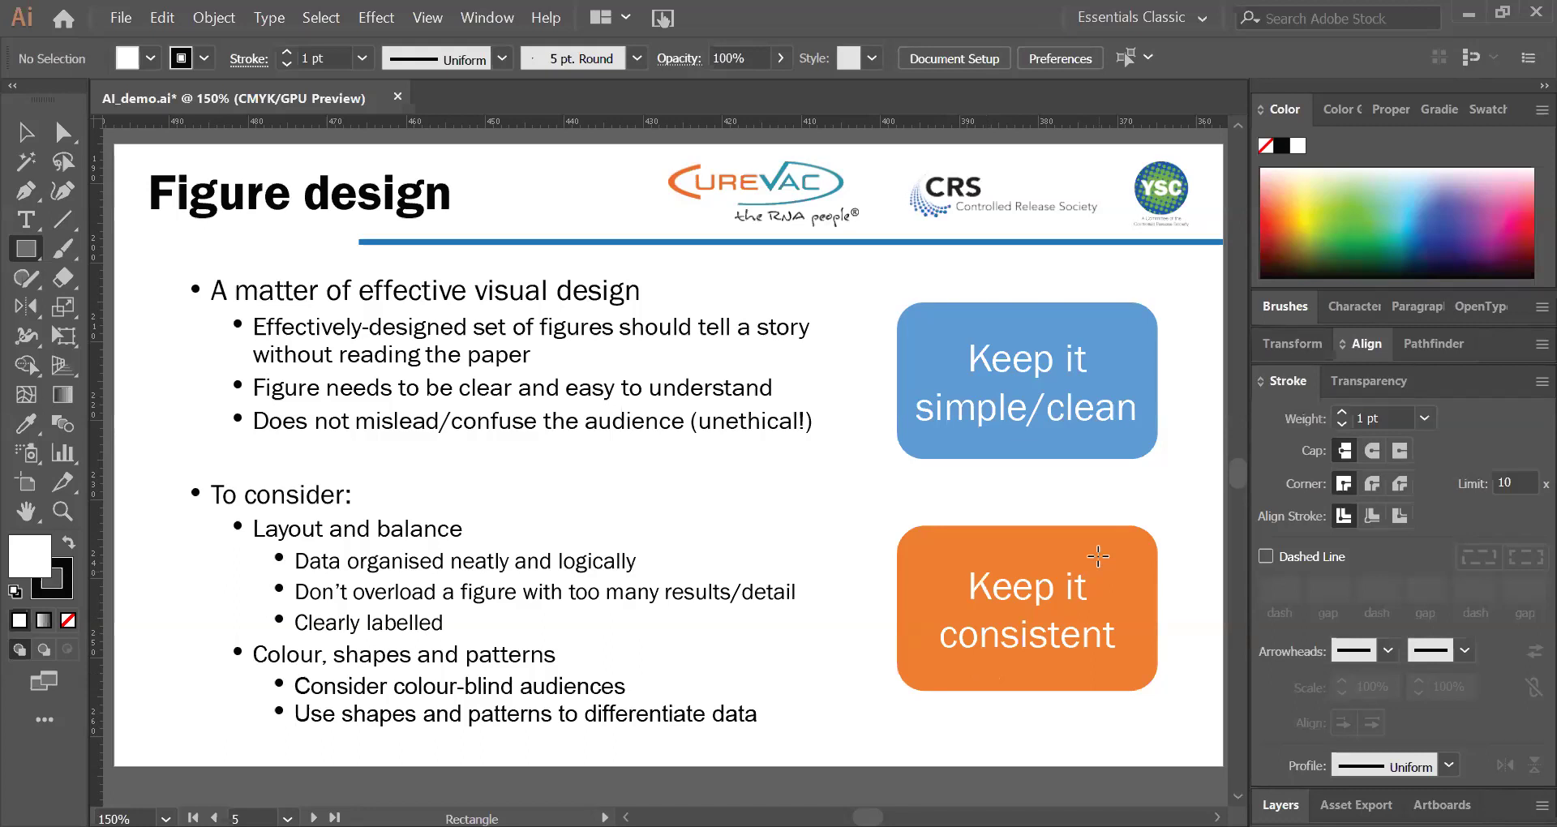
Step: Scroll down to the Adobe Illustrator artboard comparing raster and vector circles
scroll(1062, 519, "down", 1)
scroll(989, 540, "down", 10)
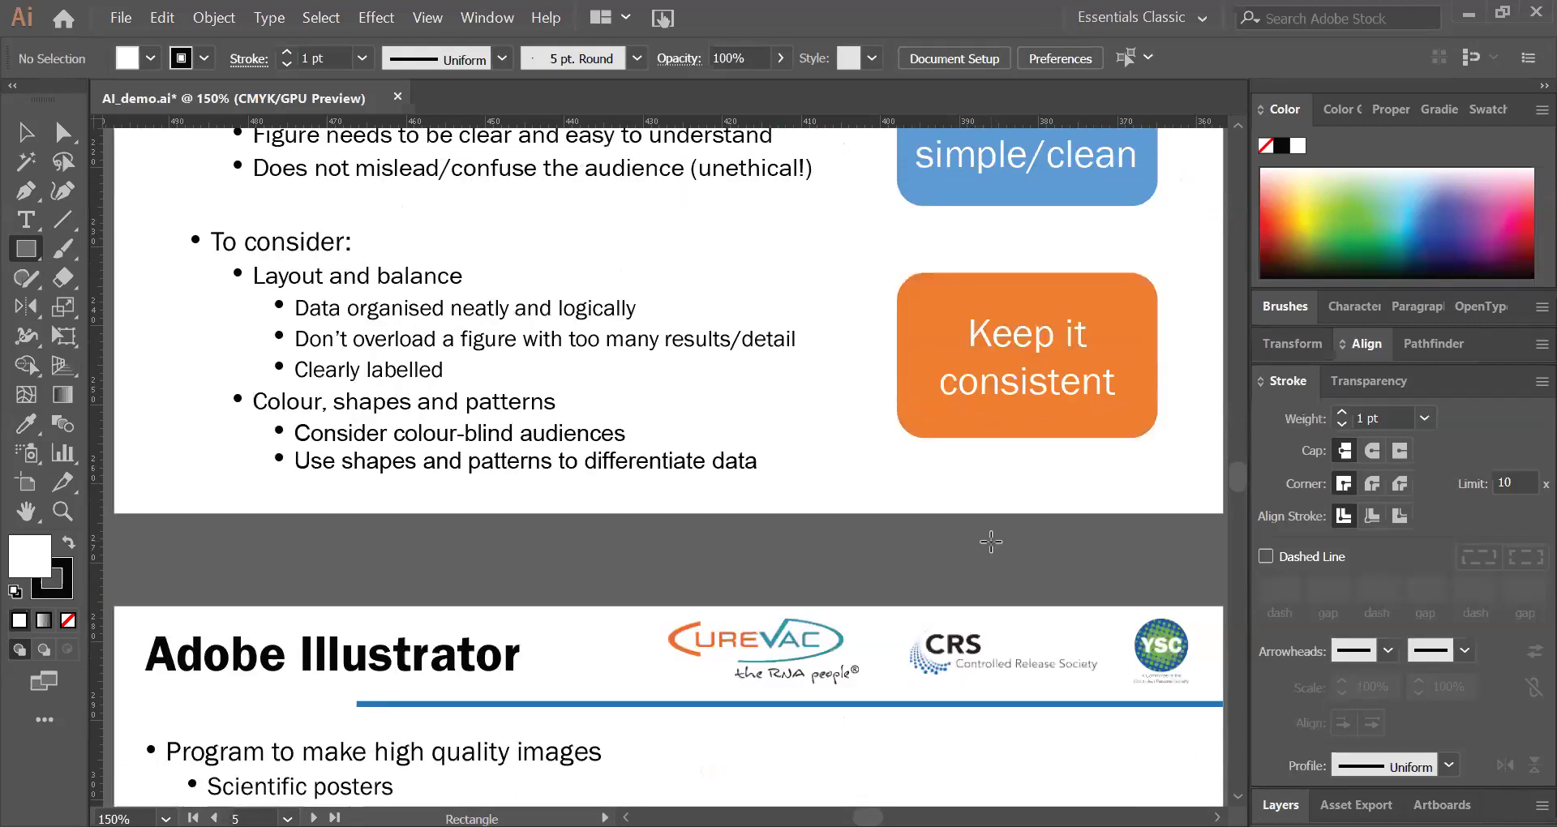
scroll(991, 543, "down", 6)
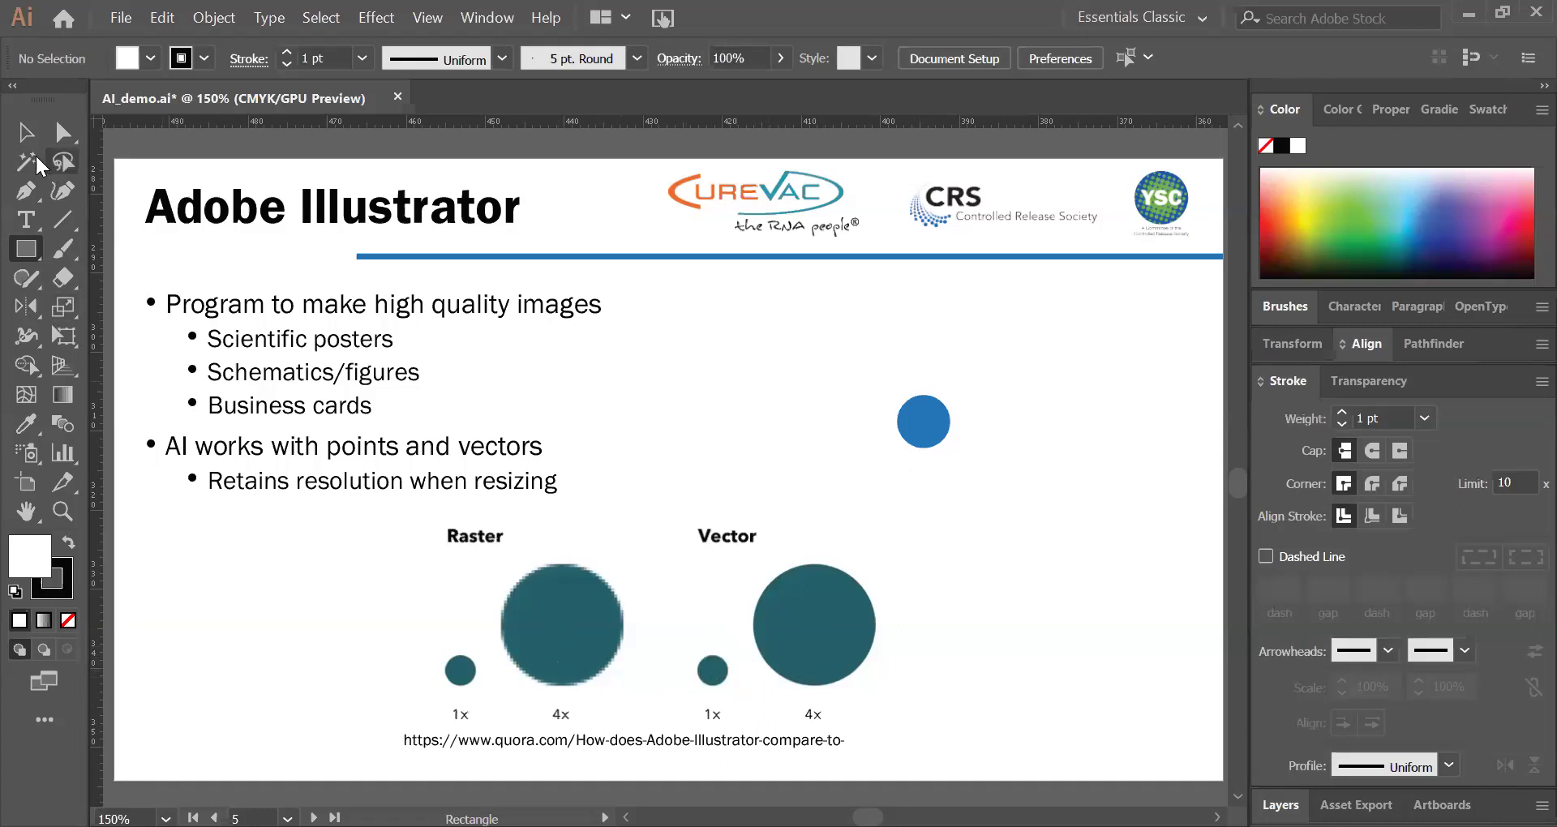
Step: Enlarge the small blue circle beside the bullet list to about triple size
left_click(25, 132)
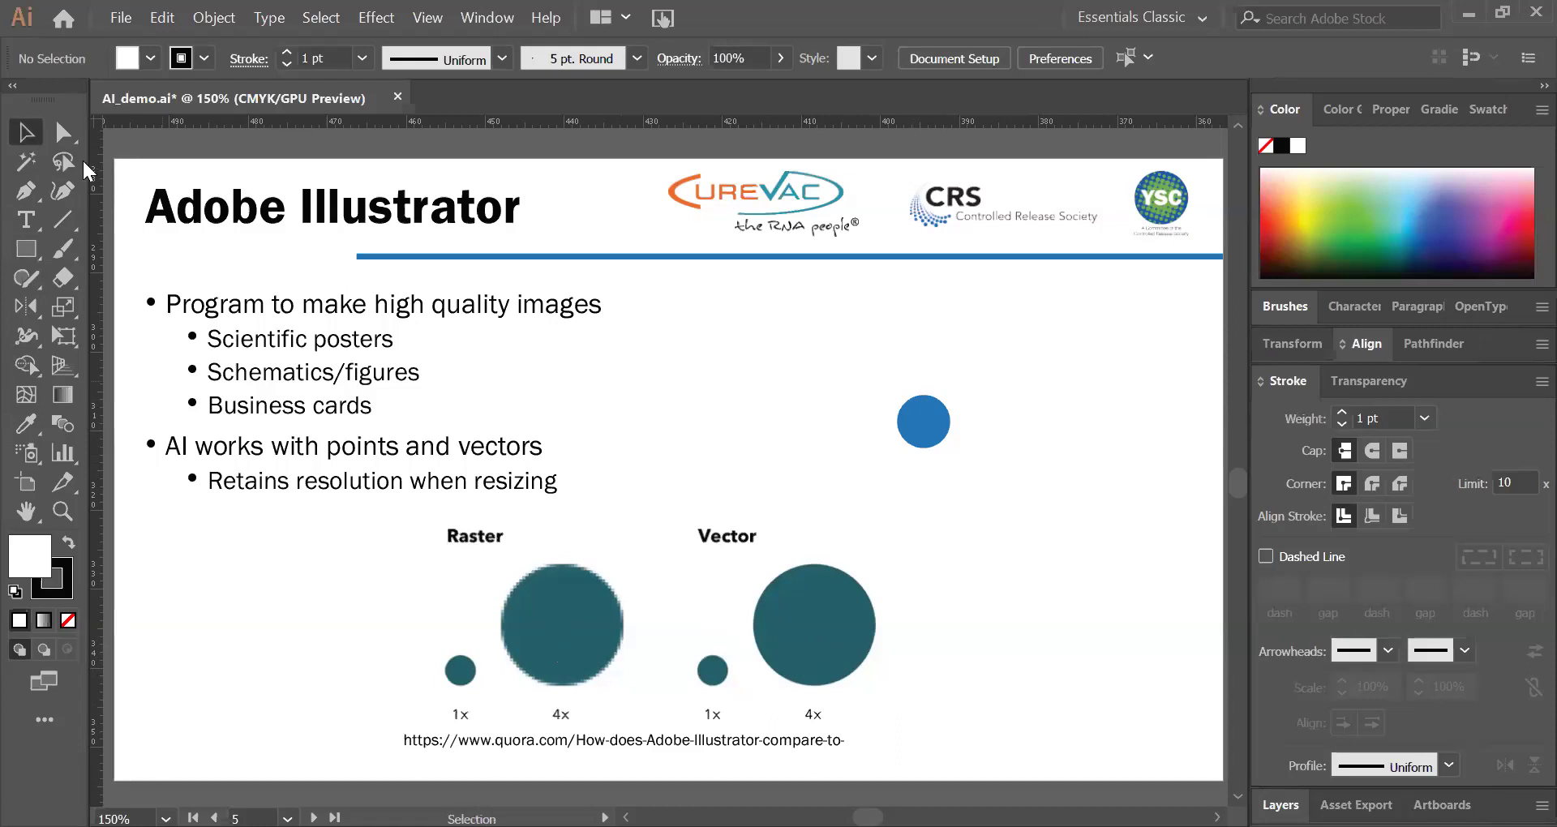
left_click(922, 401)
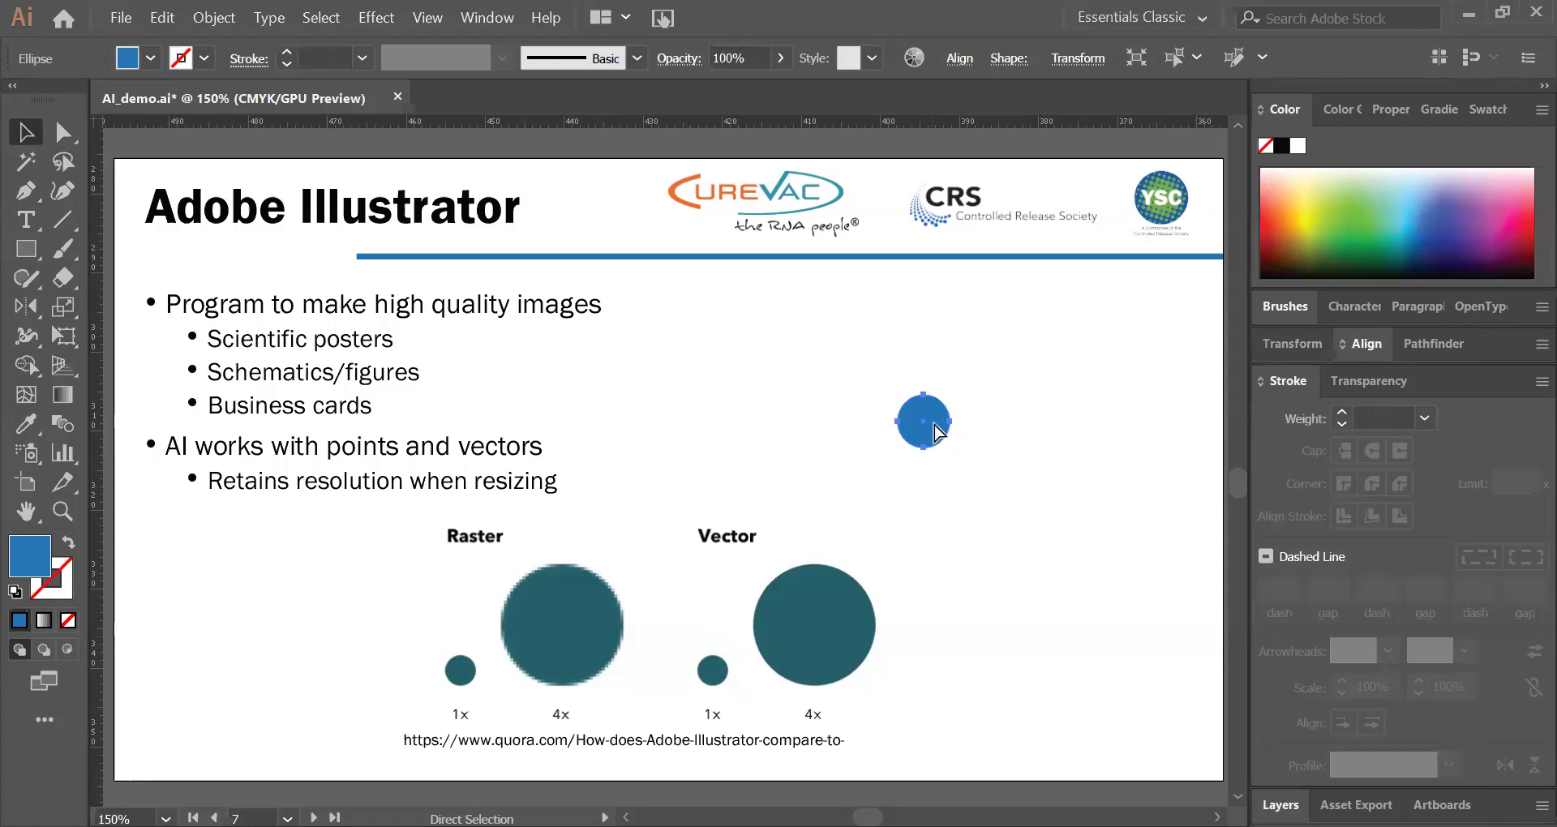
left_click_drag(951, 394, 1031, 315)
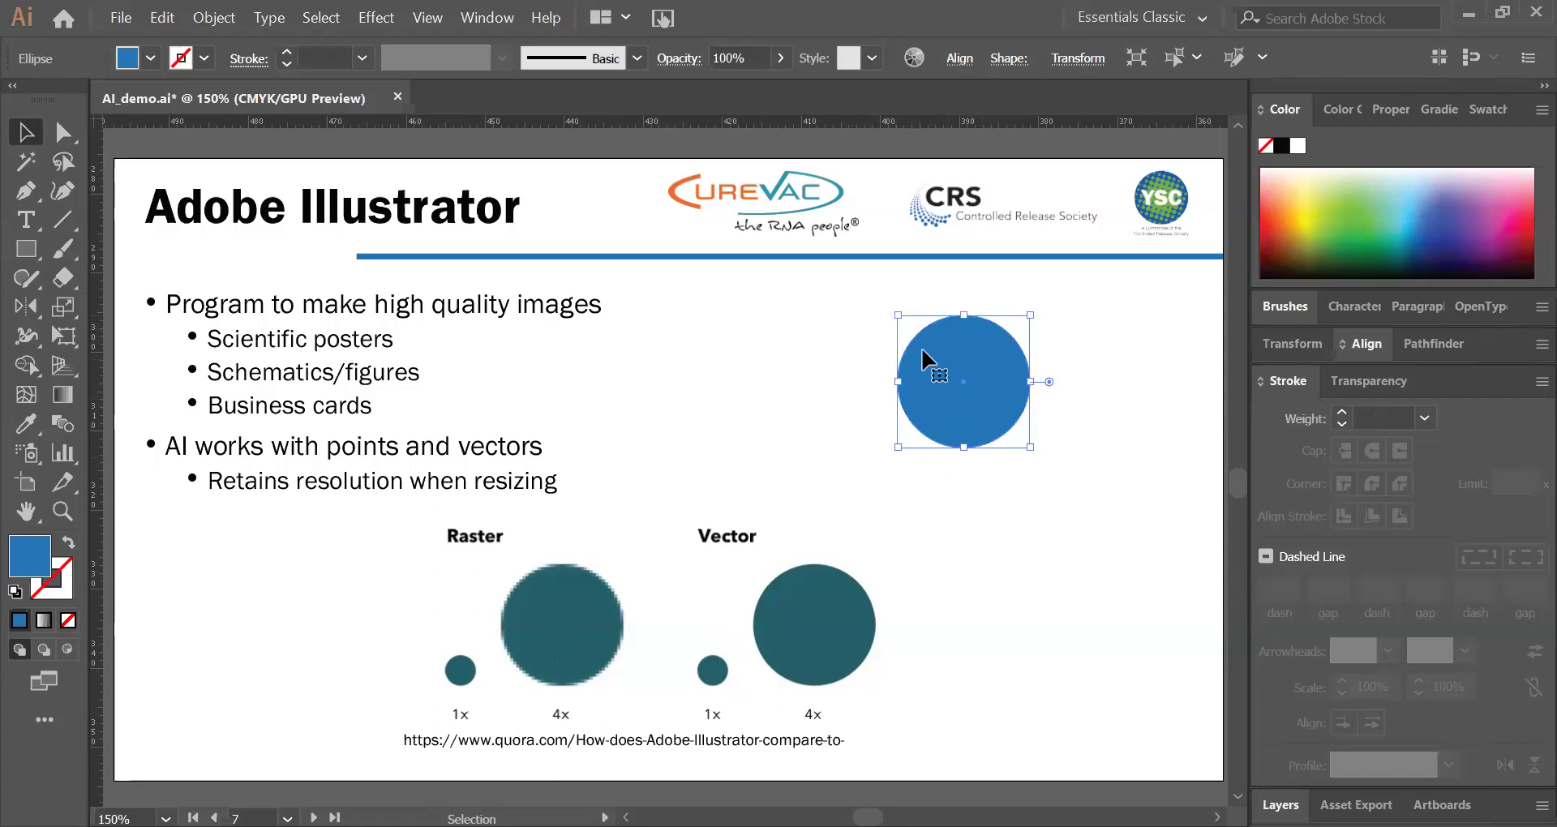
left_click(1107, 498)
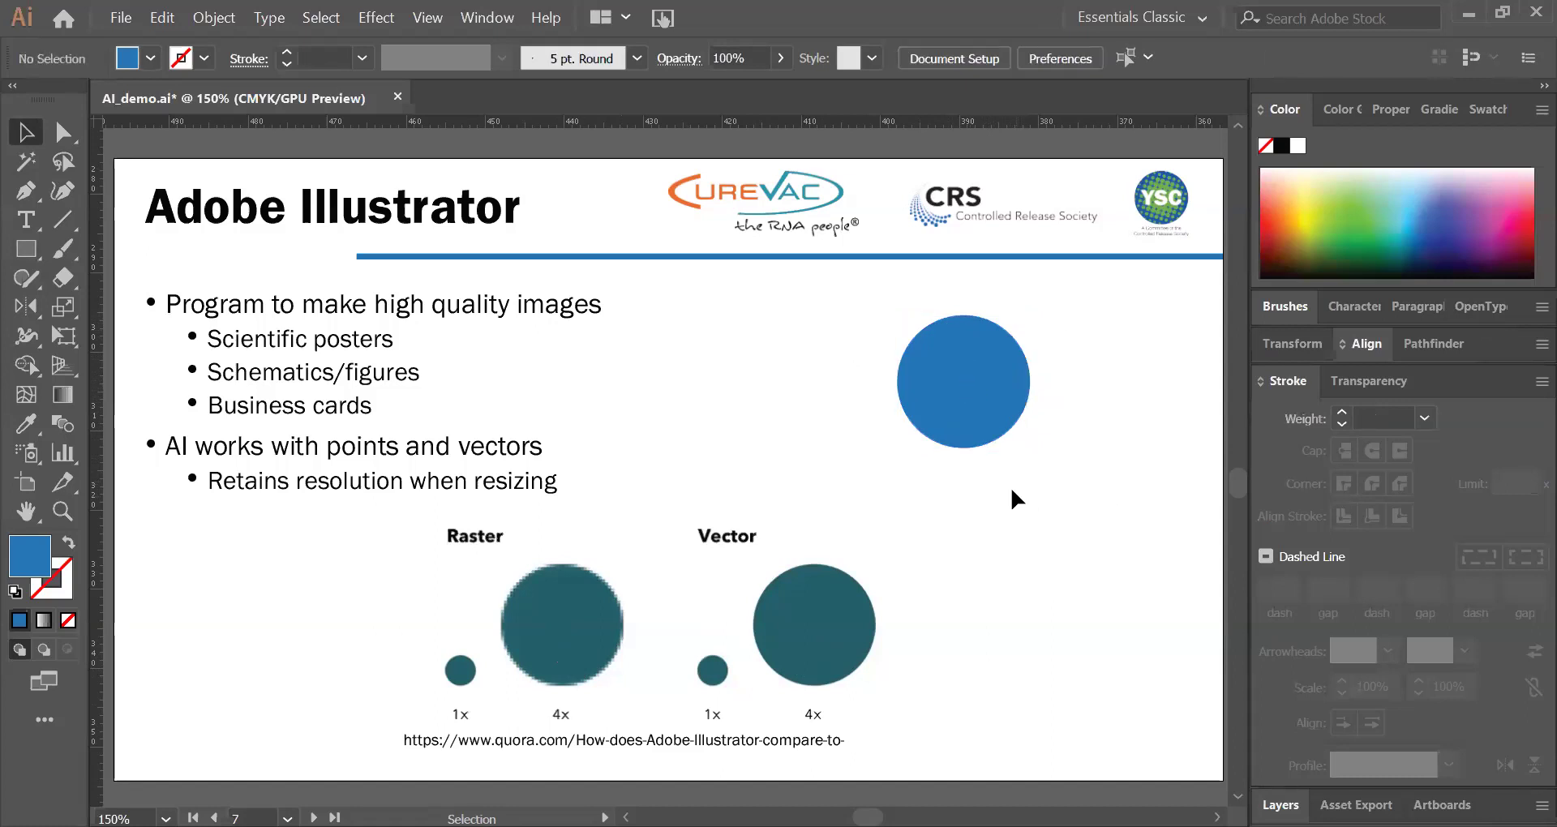
Step: Scroll to the canvas-setup artboard with the New Document dialog screenshots
scroll(973, 519, "down", 5)
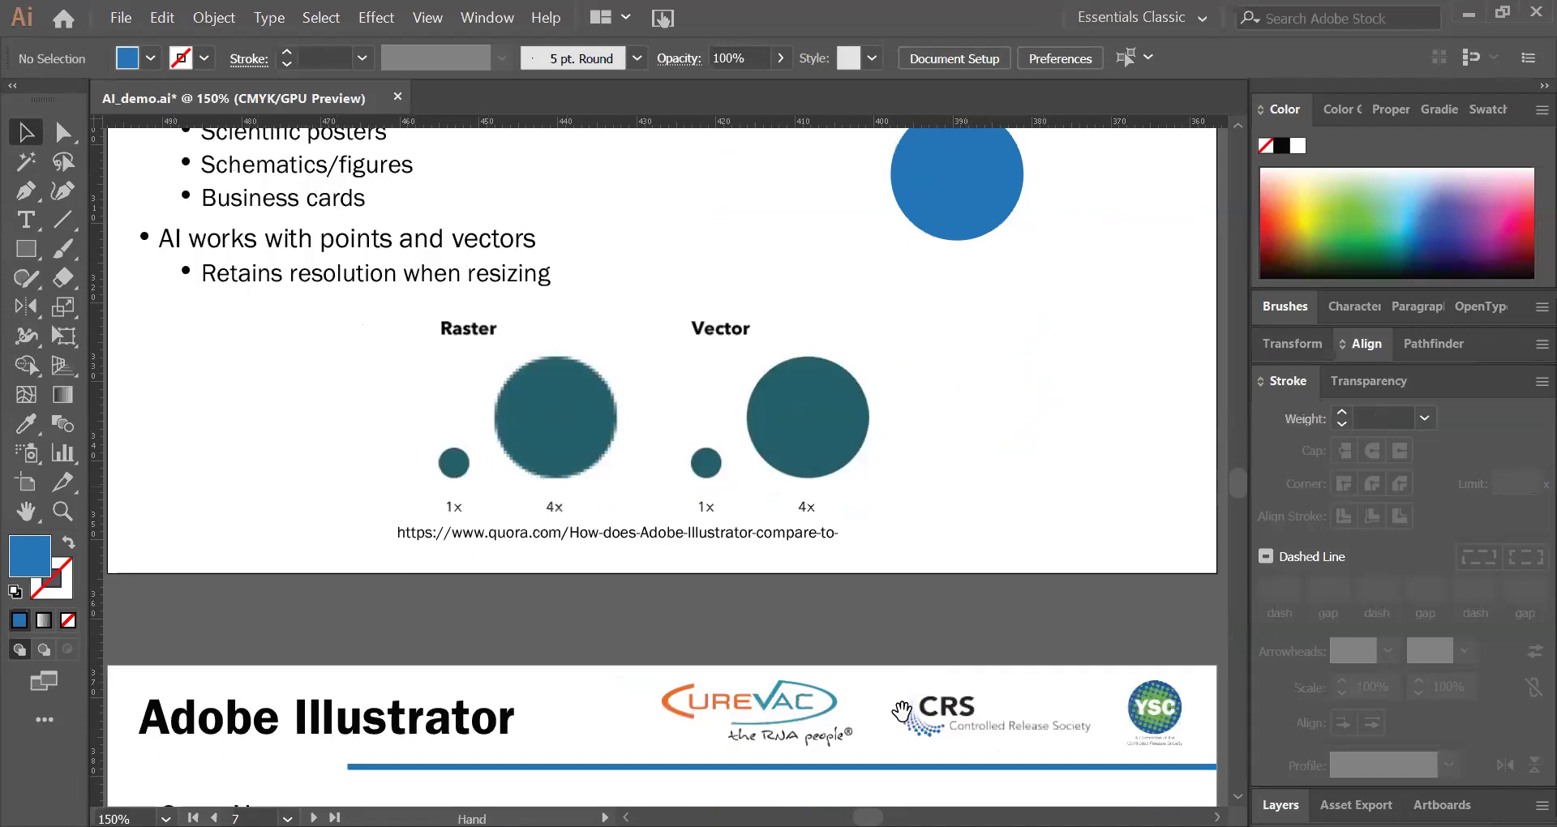
scroll(915, 377, "down", 10)
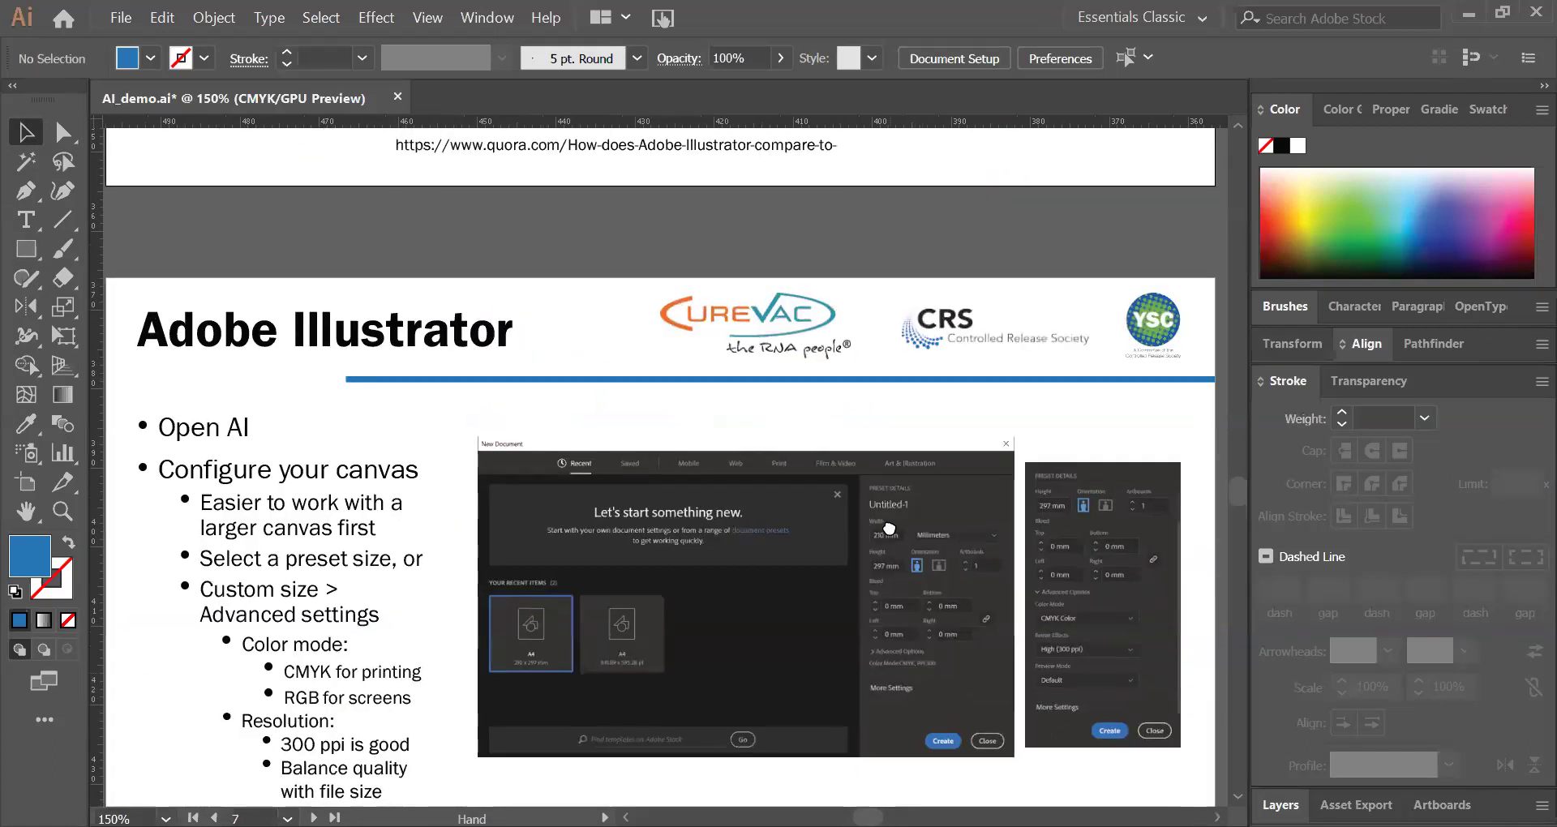
scroll(900, 541, "down", 4)
scroll(900, 541, "up", 2)
scroll(900, 541, "right", 1)
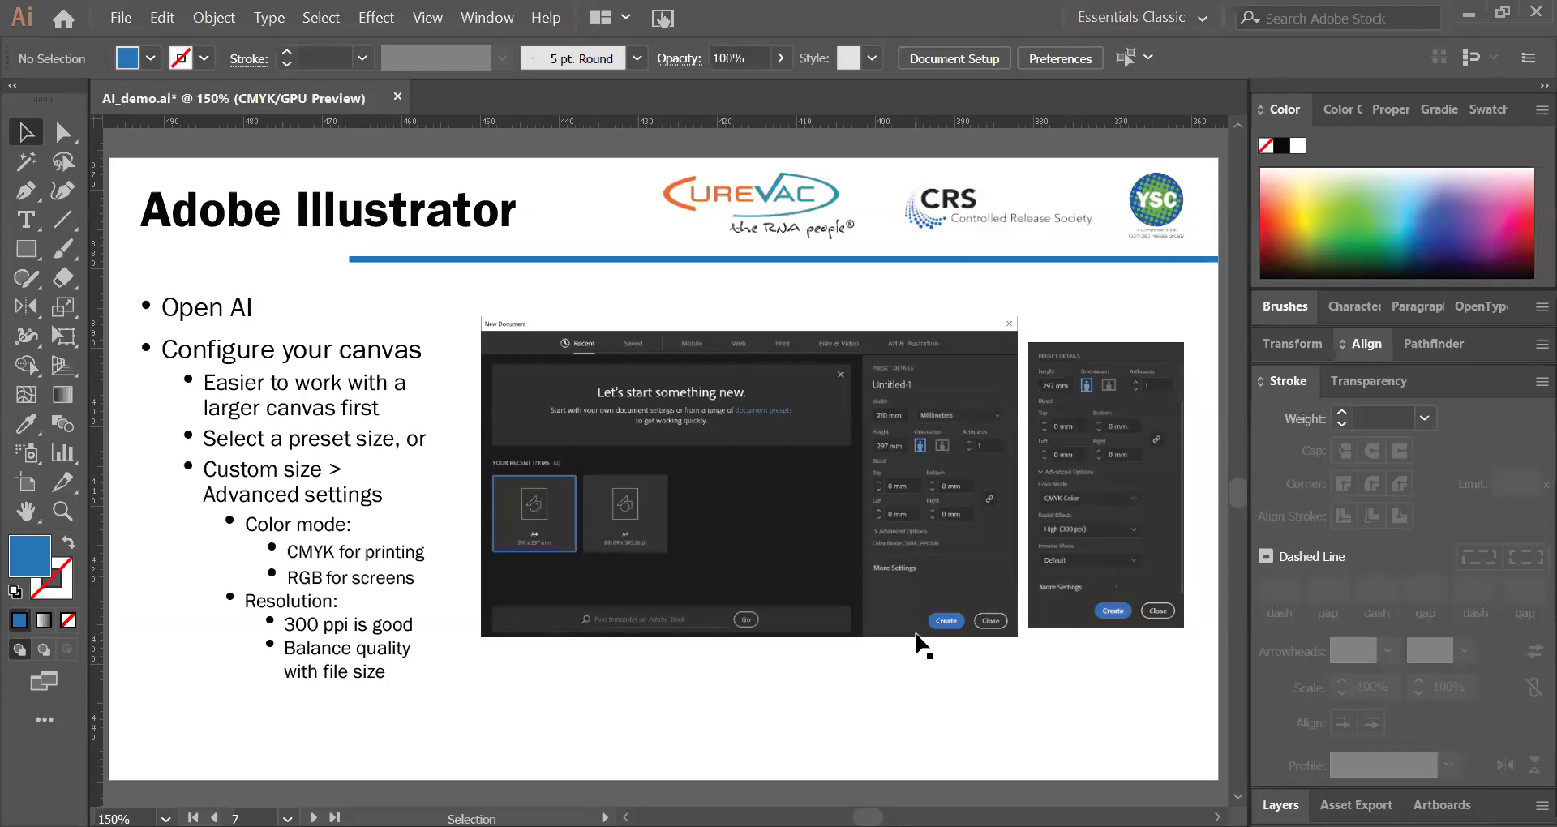
Step: Scroll down to the tools artboard and switch to the Pen tool
scroll(756, 621, "down", 2)
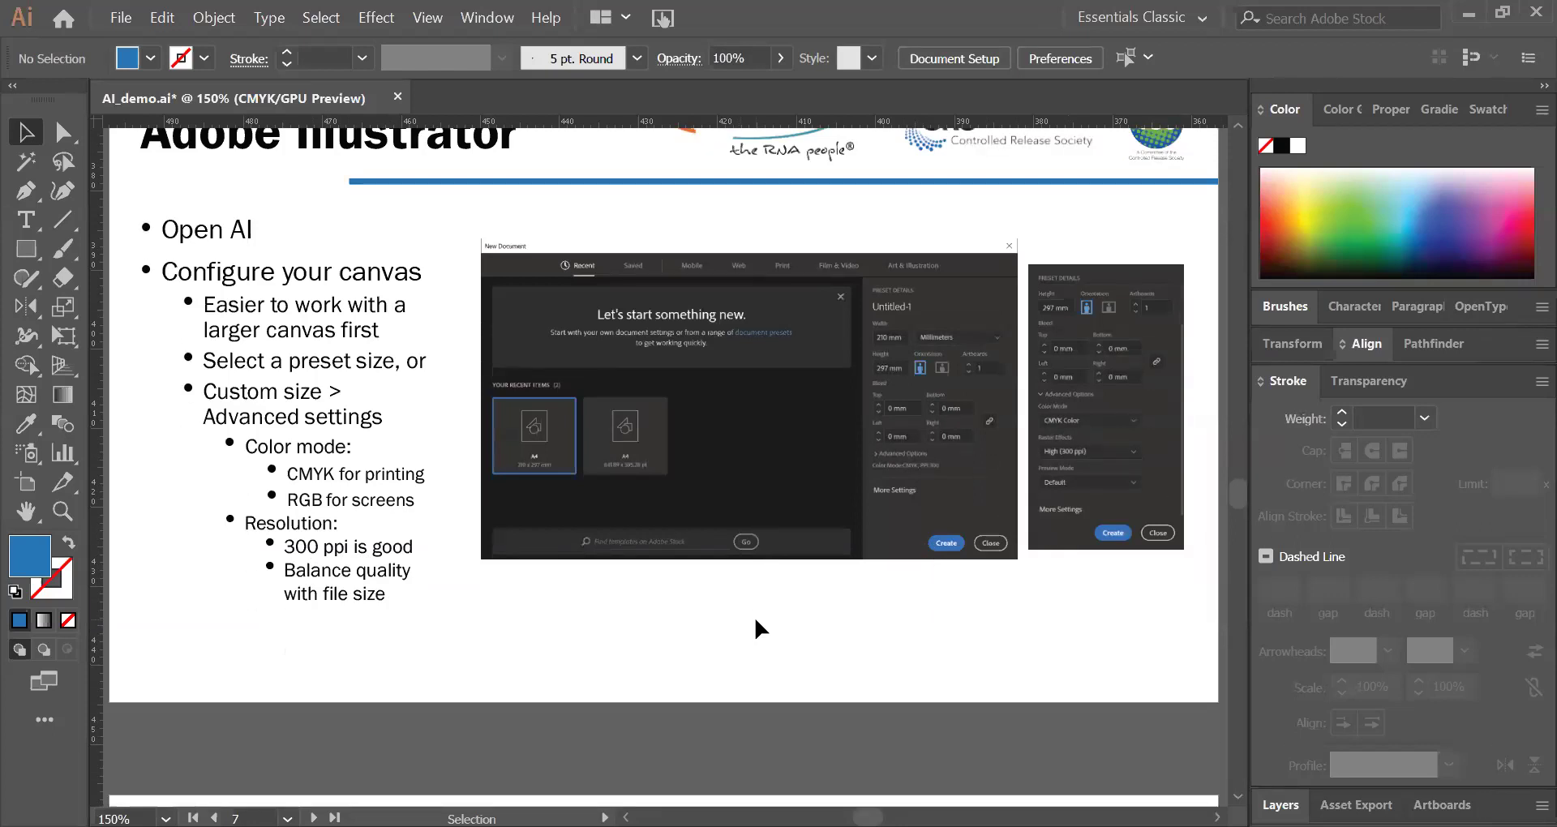
scroll(556, 569, "down", 3)
scroll(556, 571, "down", 4)
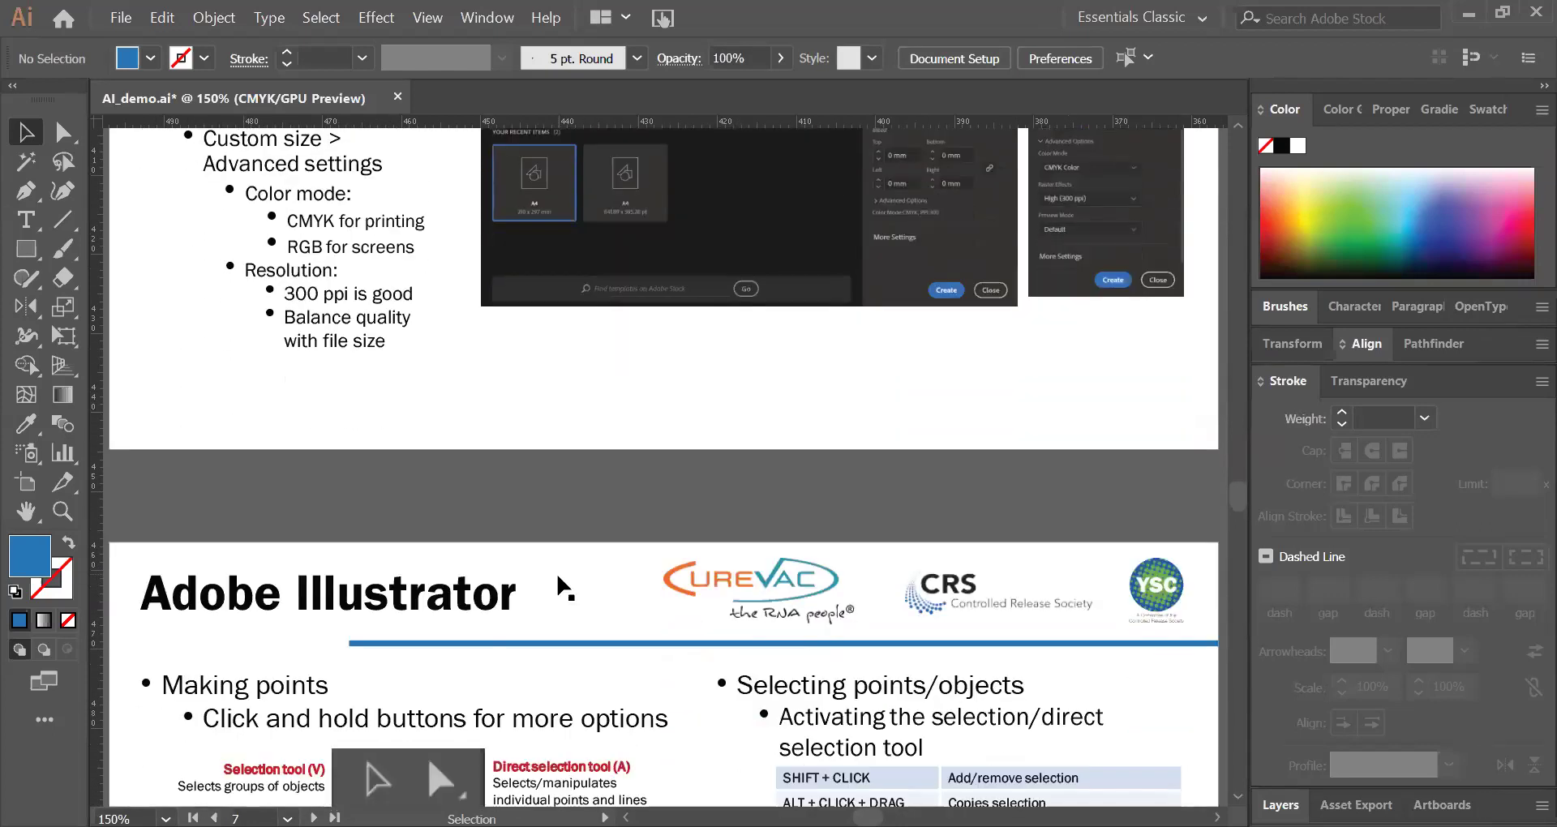
scroll(558, 577, "down", 10)
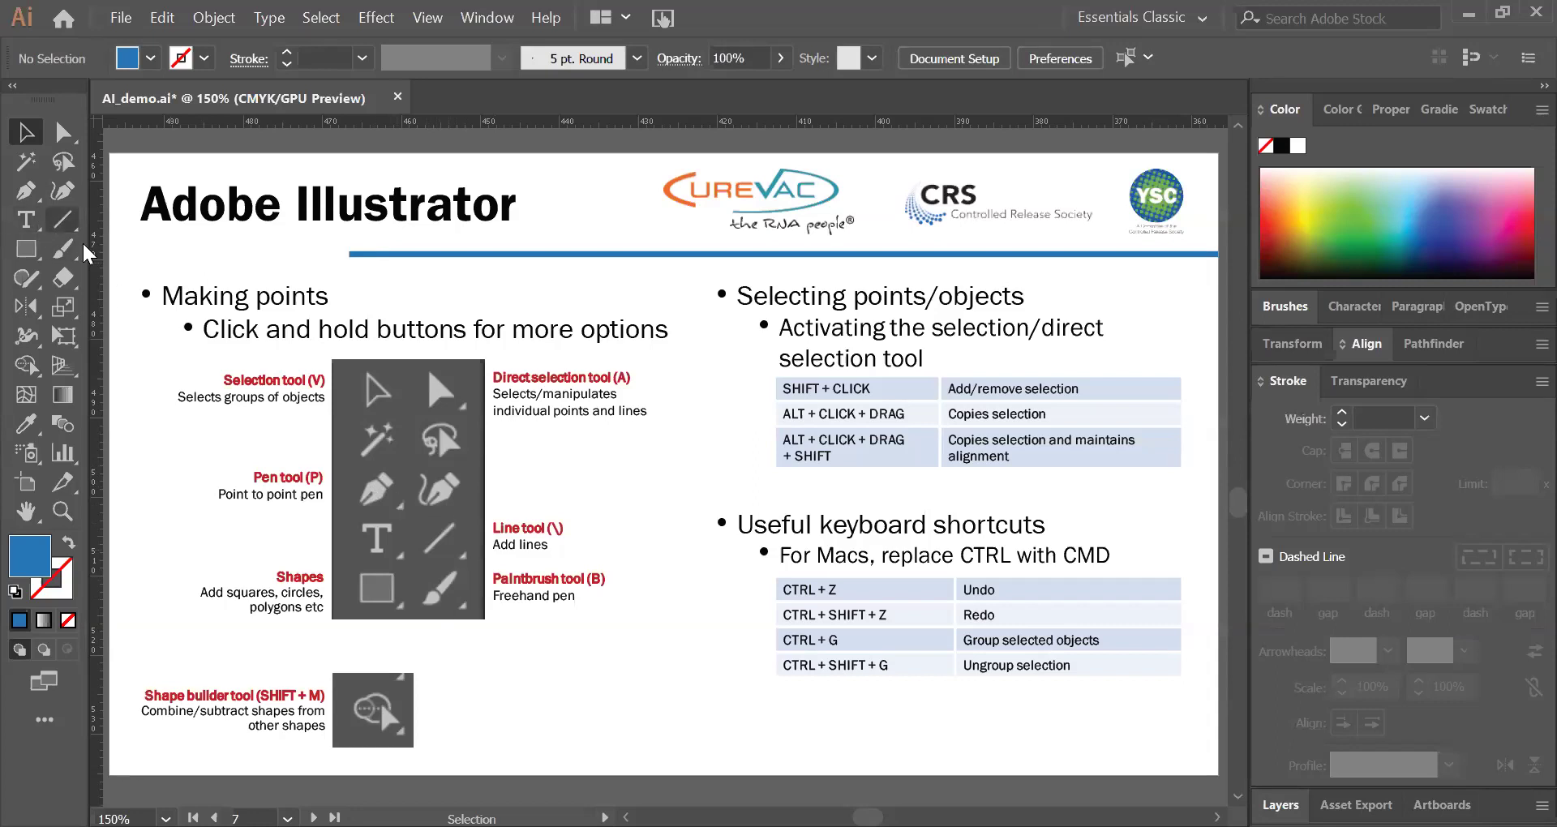
left_click(26, 193)
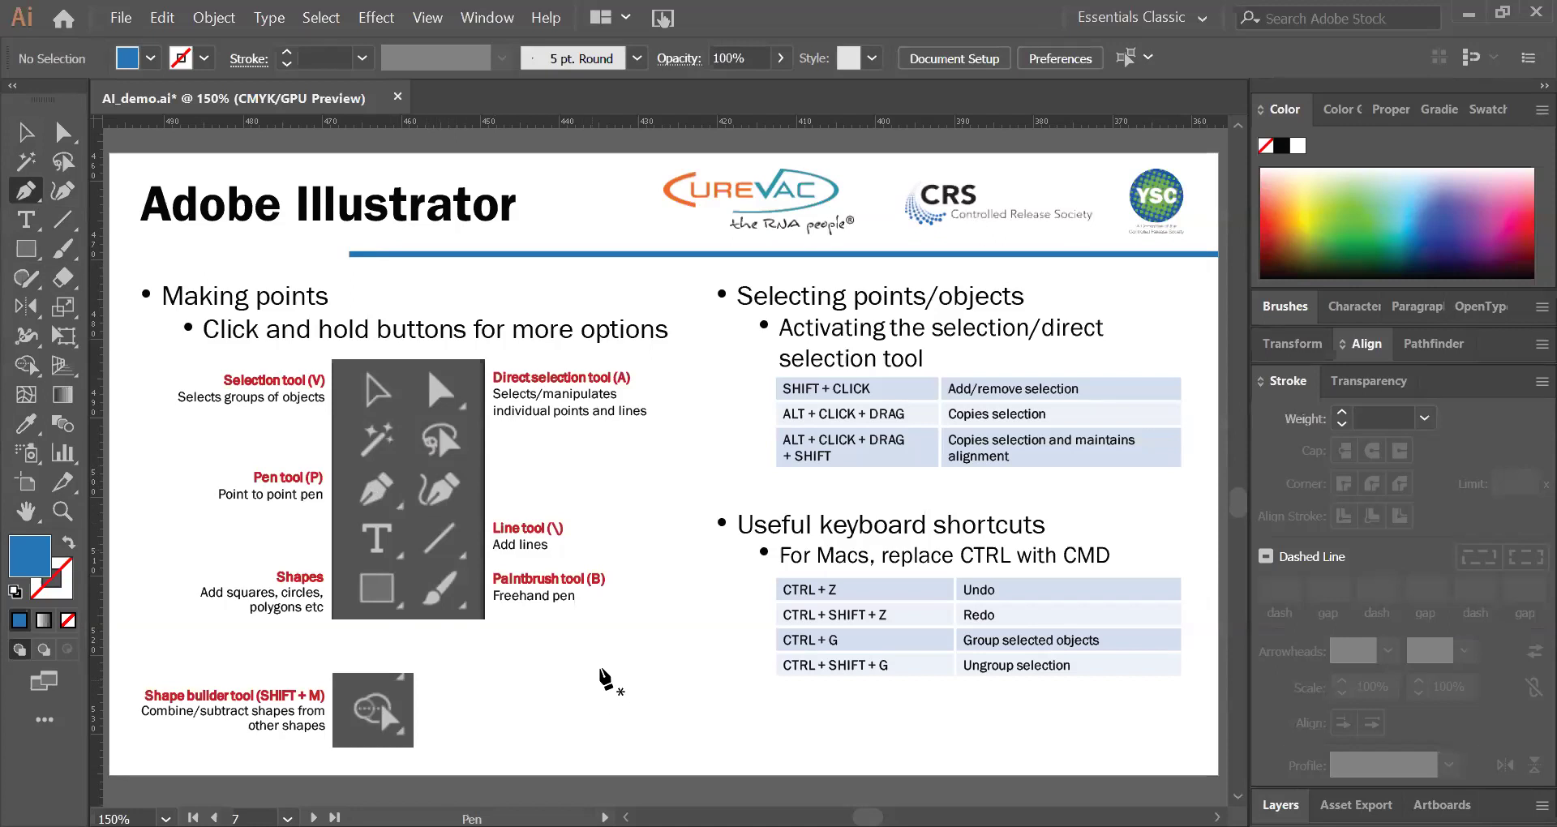
Step: Pen-draw a closed seven-corner notched polygon below the tools diagram, swapping it to a blue outline
left_click(613, 655)
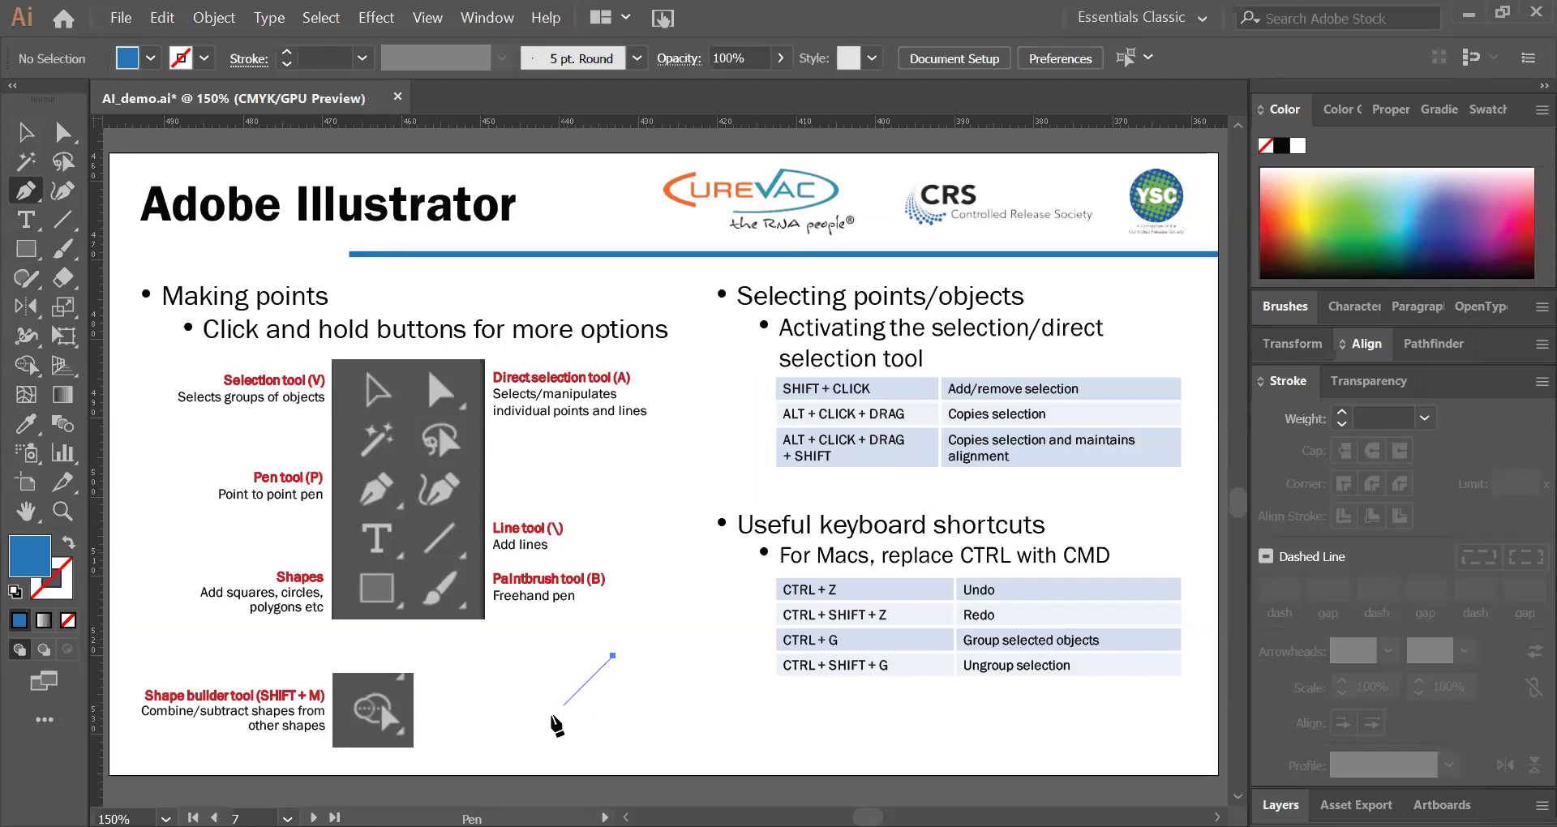
left_click(524, 721)
left_click(594, 773)
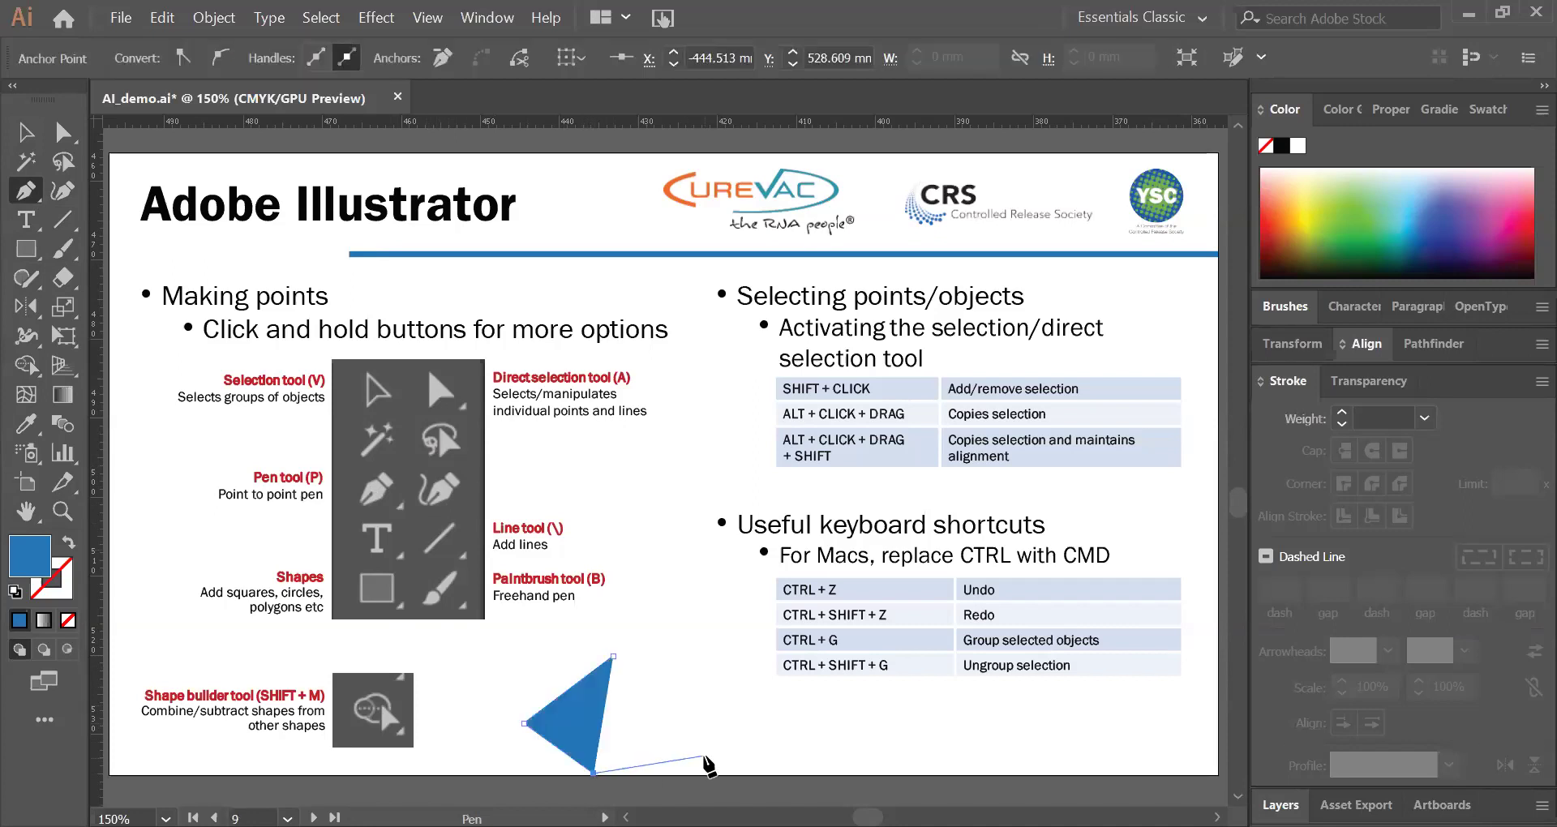
left_click(704, 755)
left_click(736, 687)
left_click(663, 639)
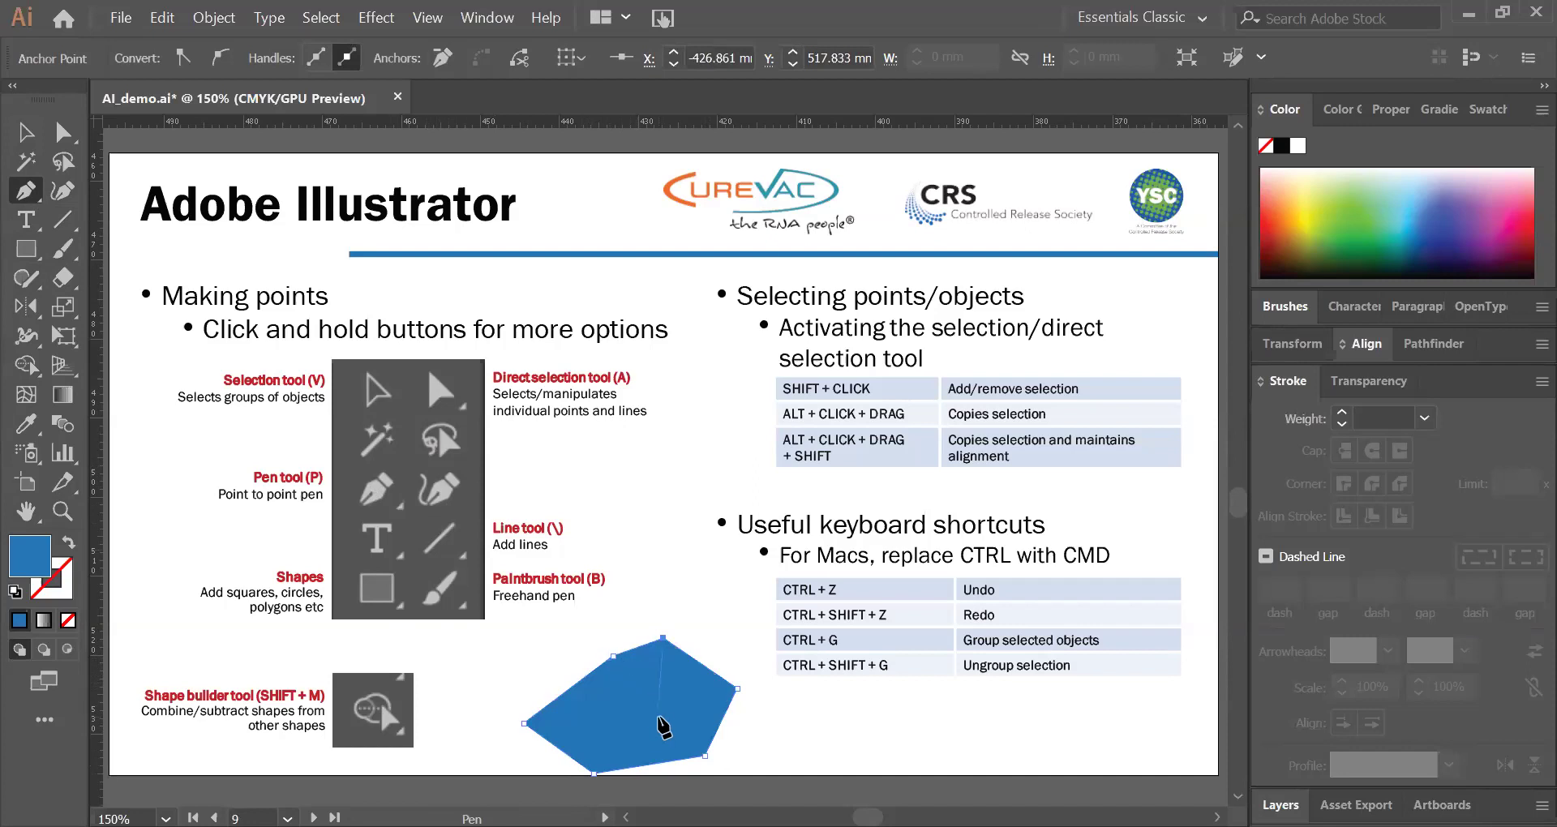
left_click(658, 716)
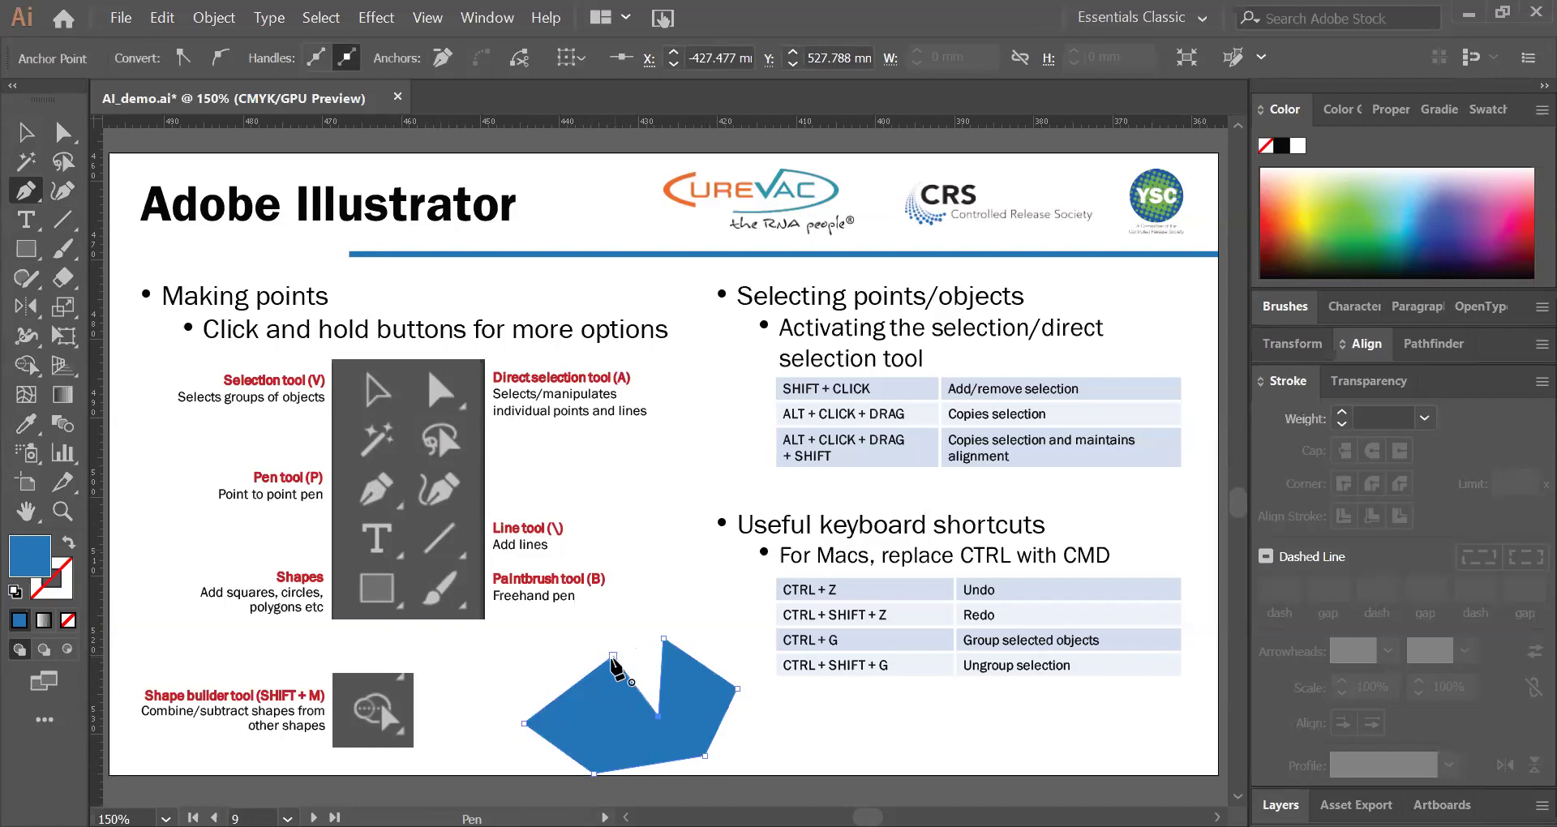
left_click(612, 655)
left_click(69, 542)
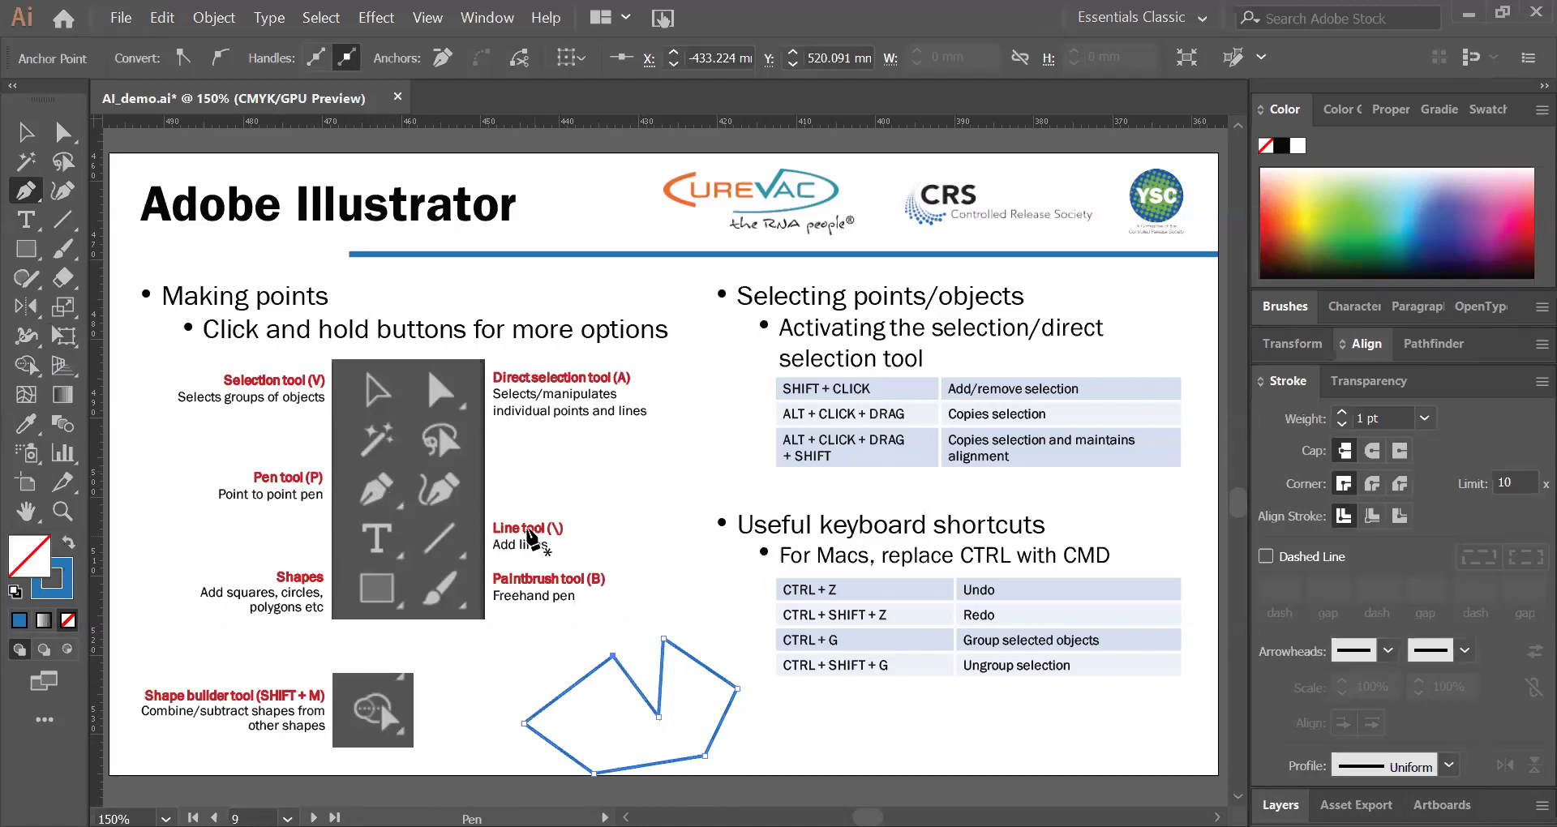
Step: Draw a short horizontal line with the Line Segment tool right of the polygon, below the shortcut table
scroll(531, 537, "down", 2)
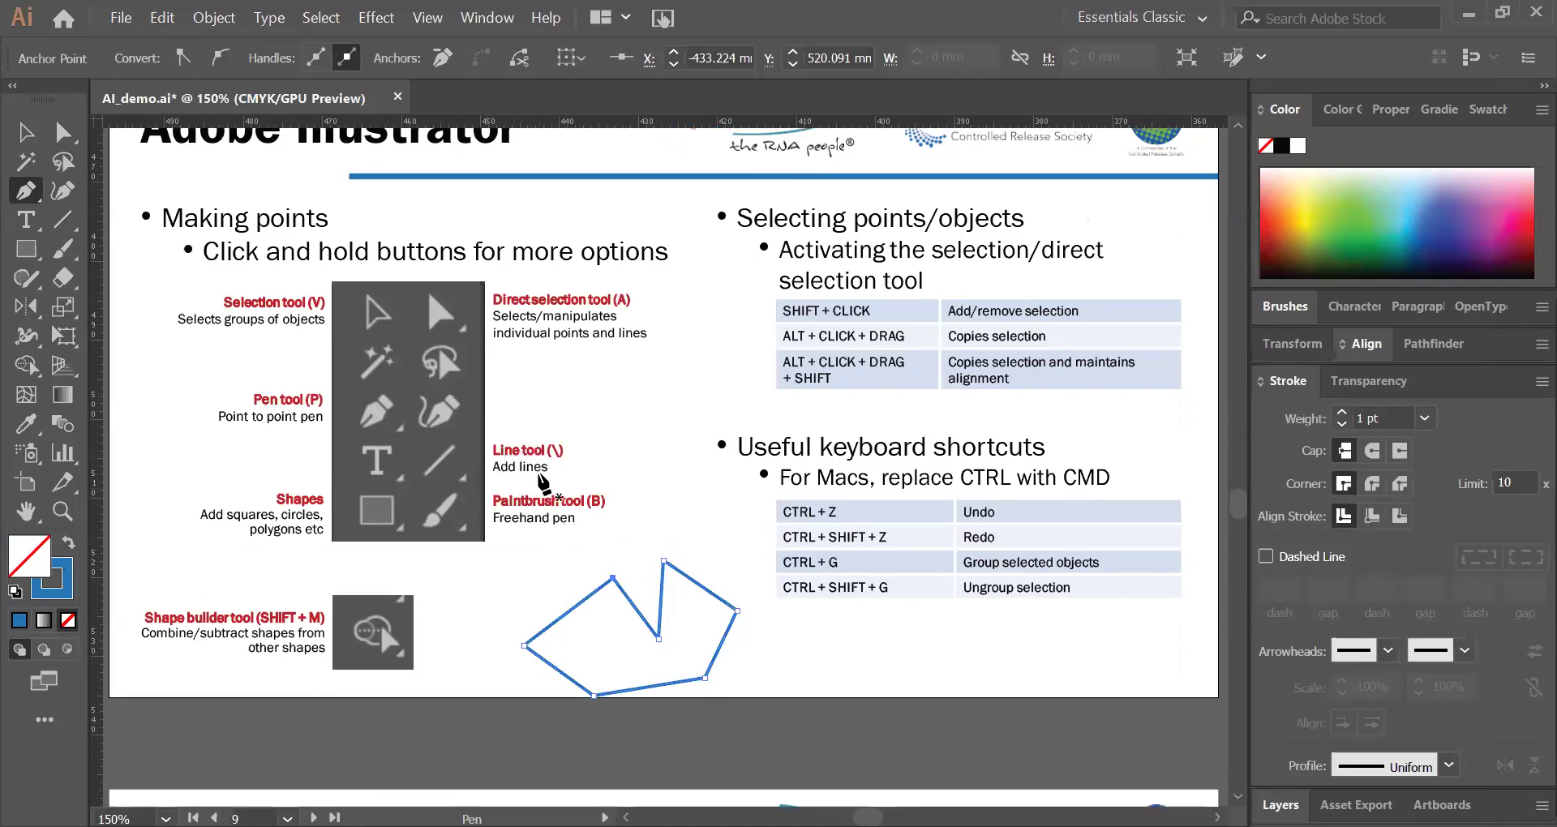
left_click(65, 223)
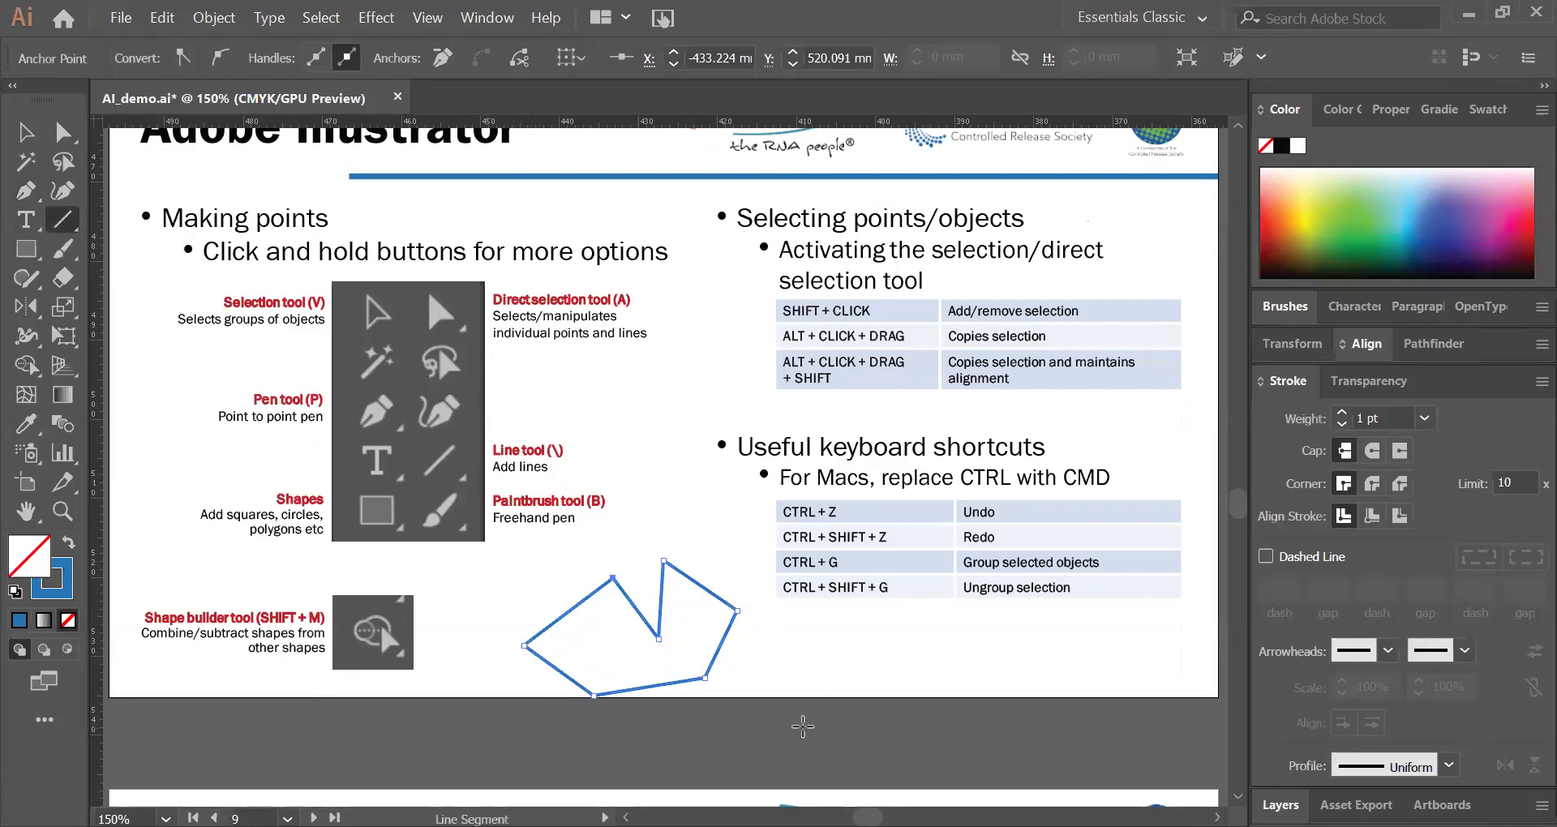
left_click_drag(767, 696, 912, 592)
left_click_drag(1004, 674, 553, 636)
left_click_drag(611, 696, 767, 815)
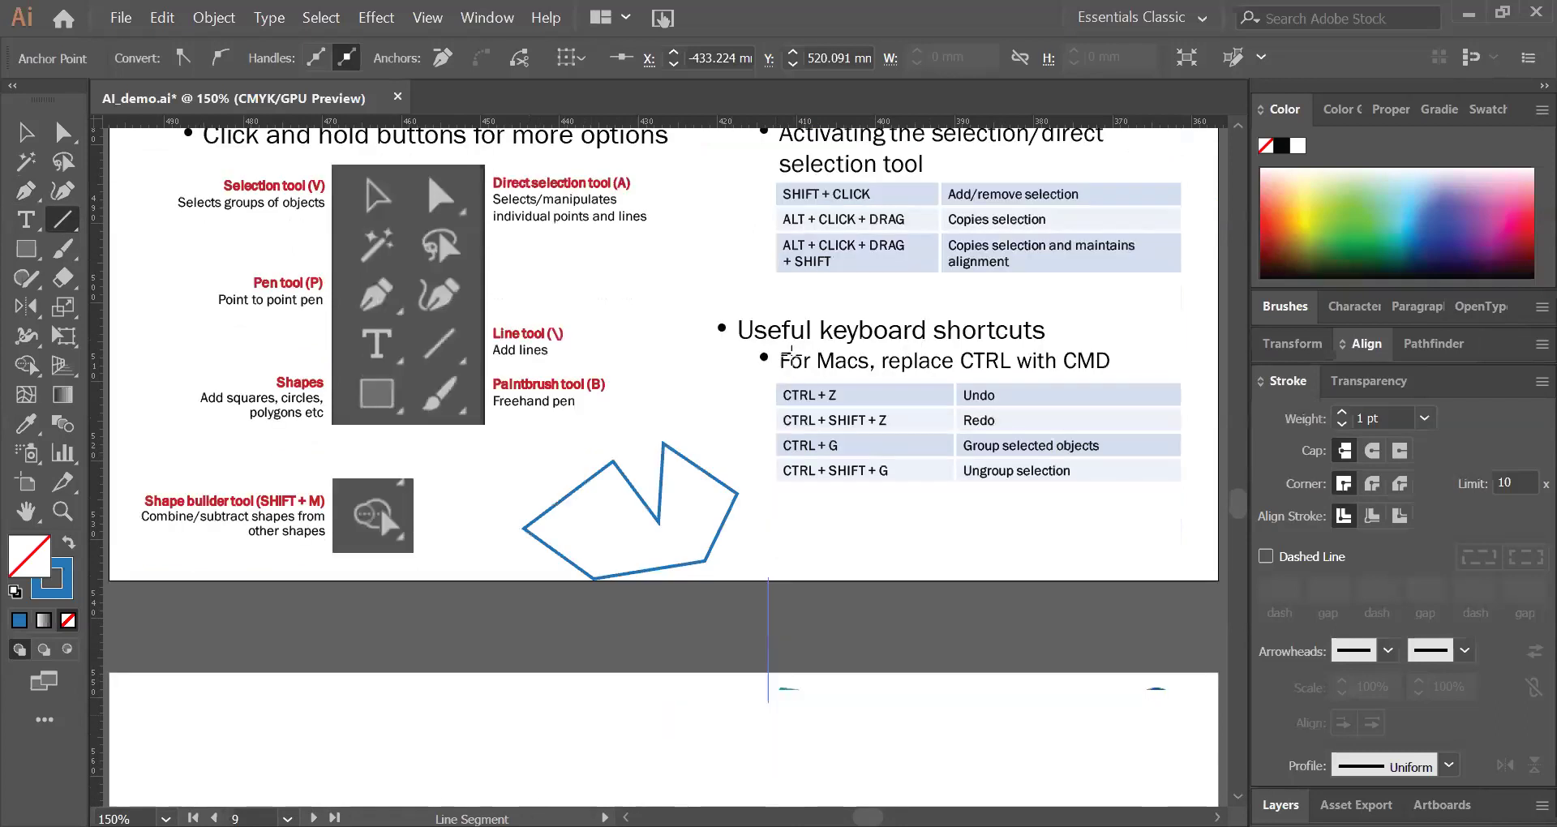
left_click_drag(1025, 452, 914, 543)
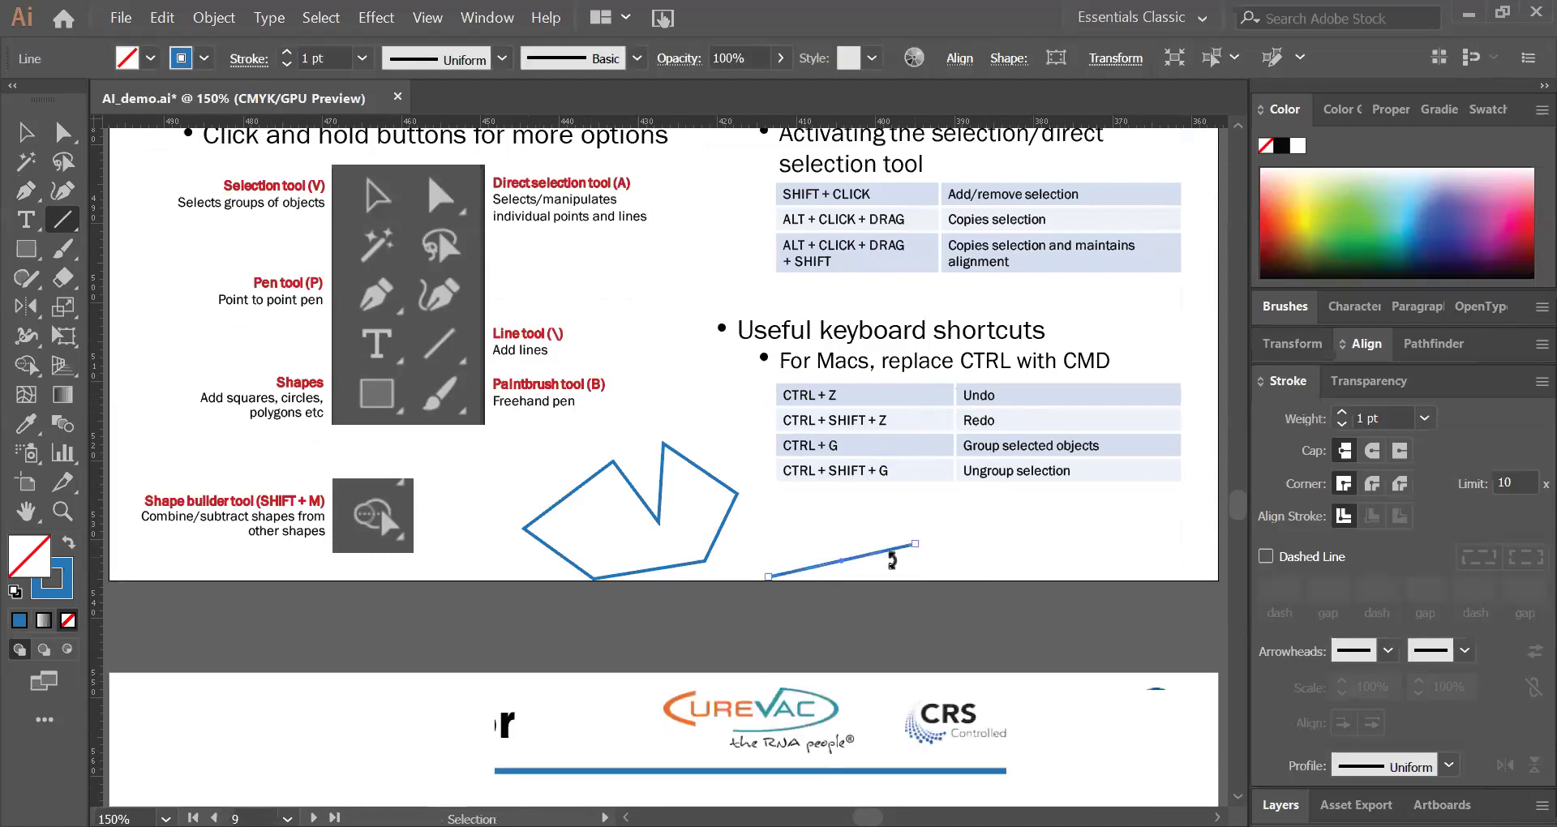
key("ctrl+z")
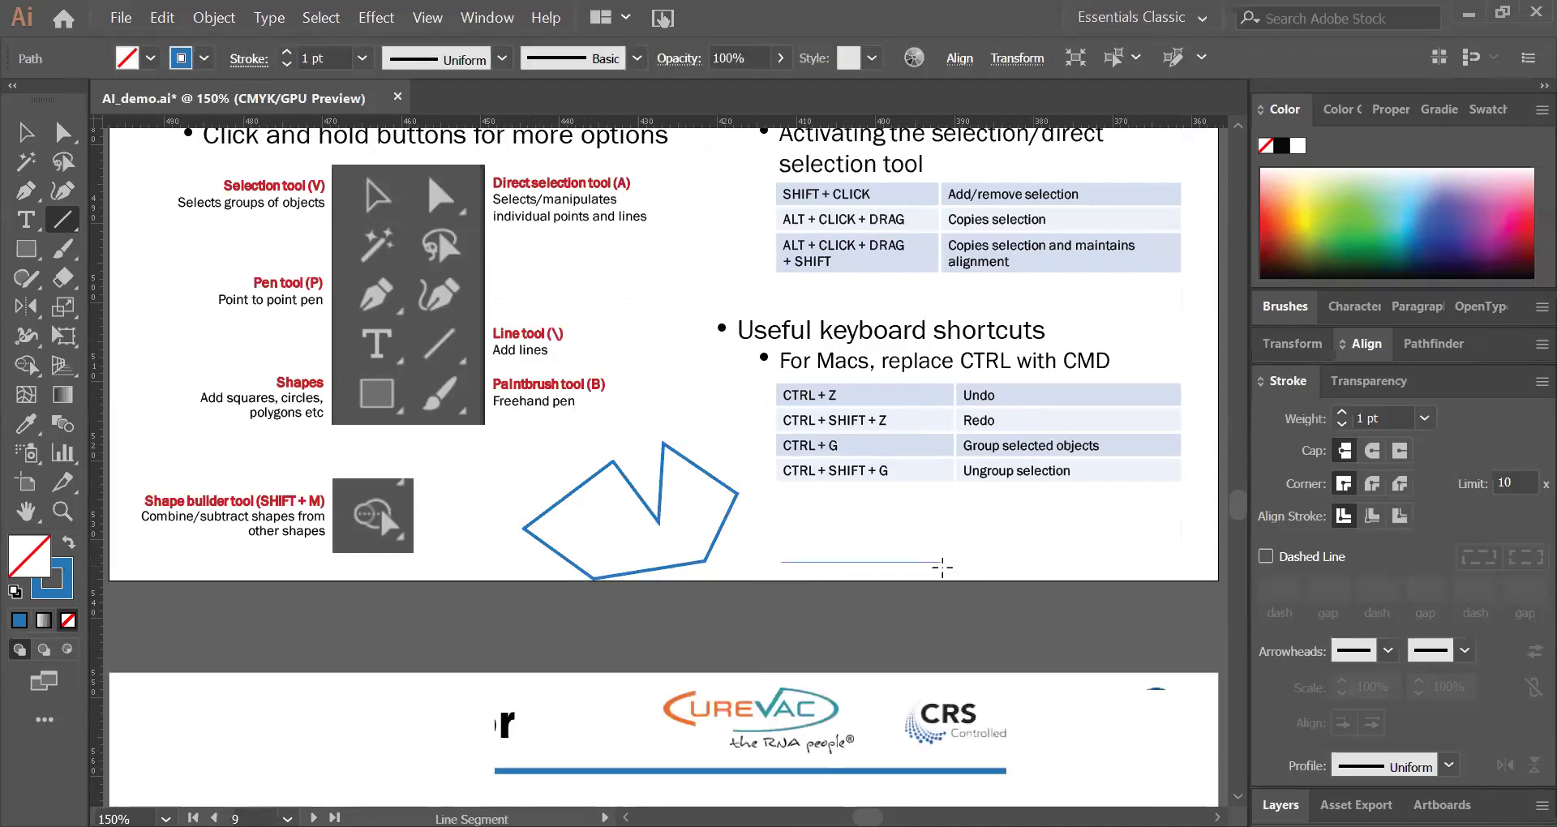
left_click_drag(941, 567, 943, 564)
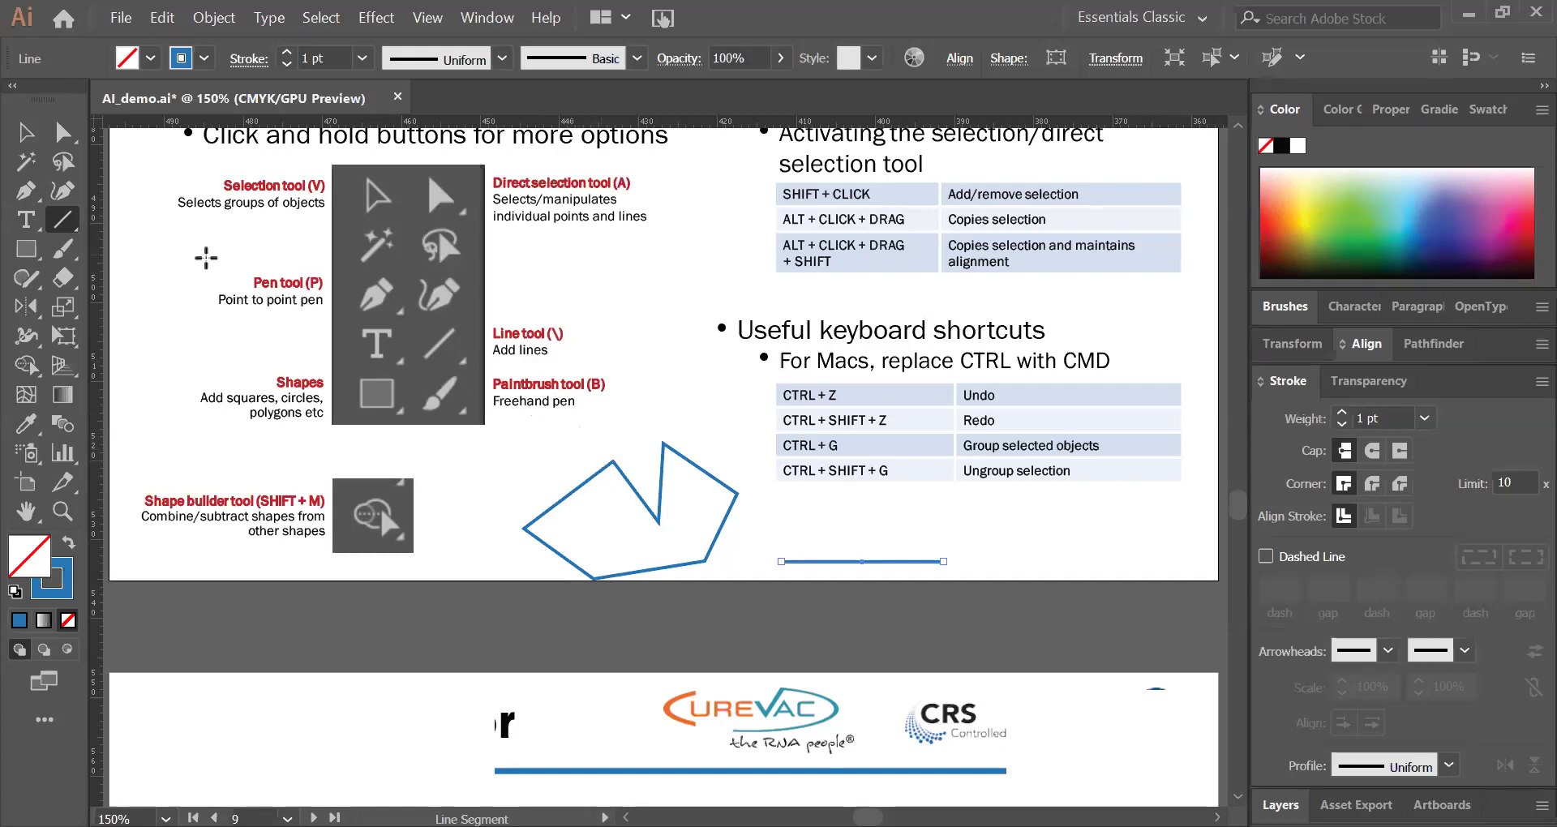
Step: Paint three wavy blue Paintbrush strokes from beside the tool labels down to the polygon's upper-left edge
left_click(65, 249)
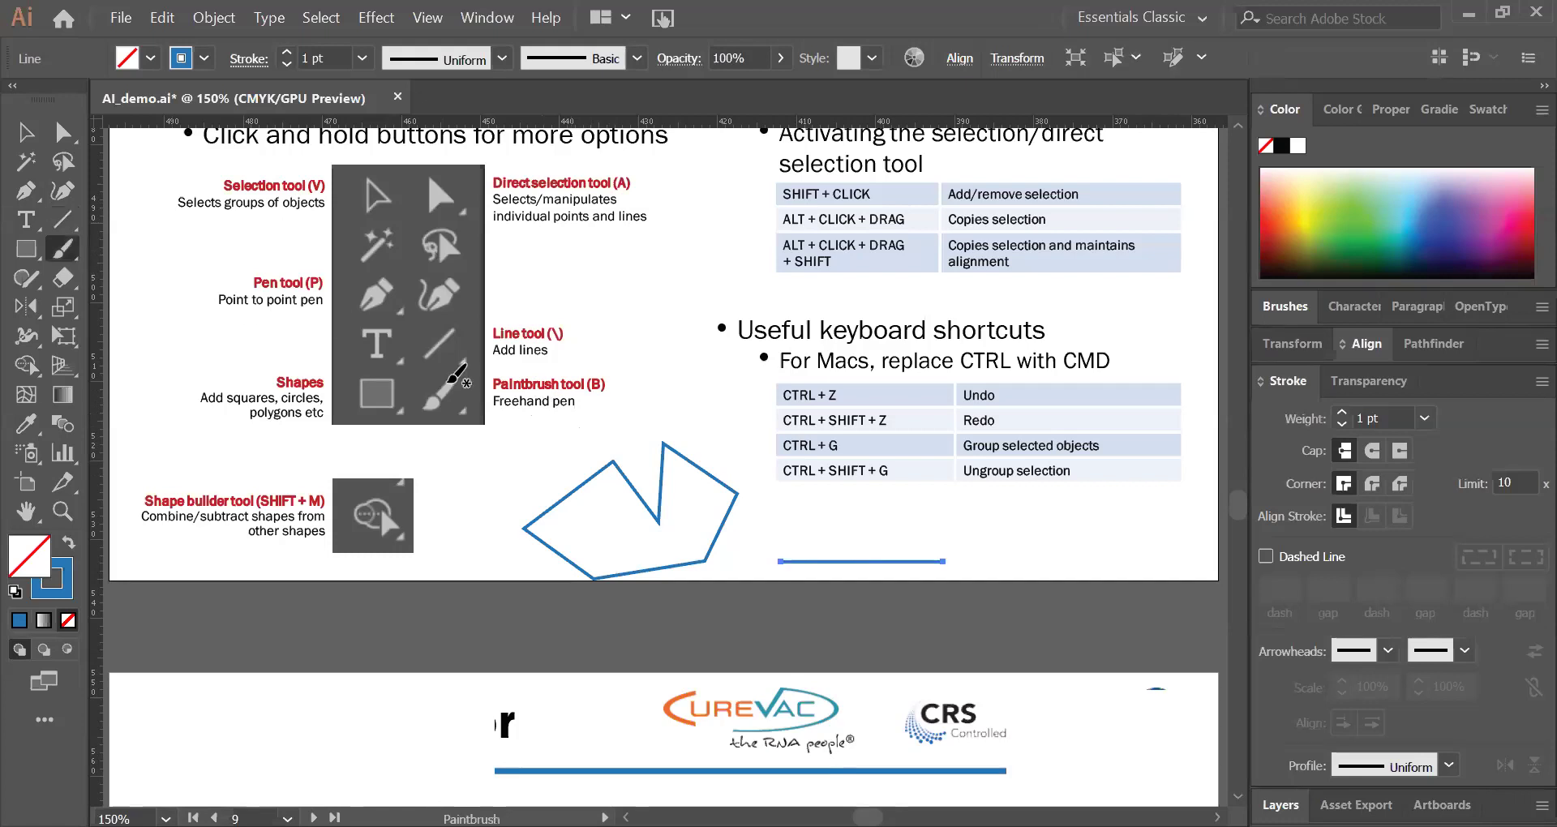
left_click_drag(597, 470, 588, 467)
left_click_drag(518, 361, 597, 469)
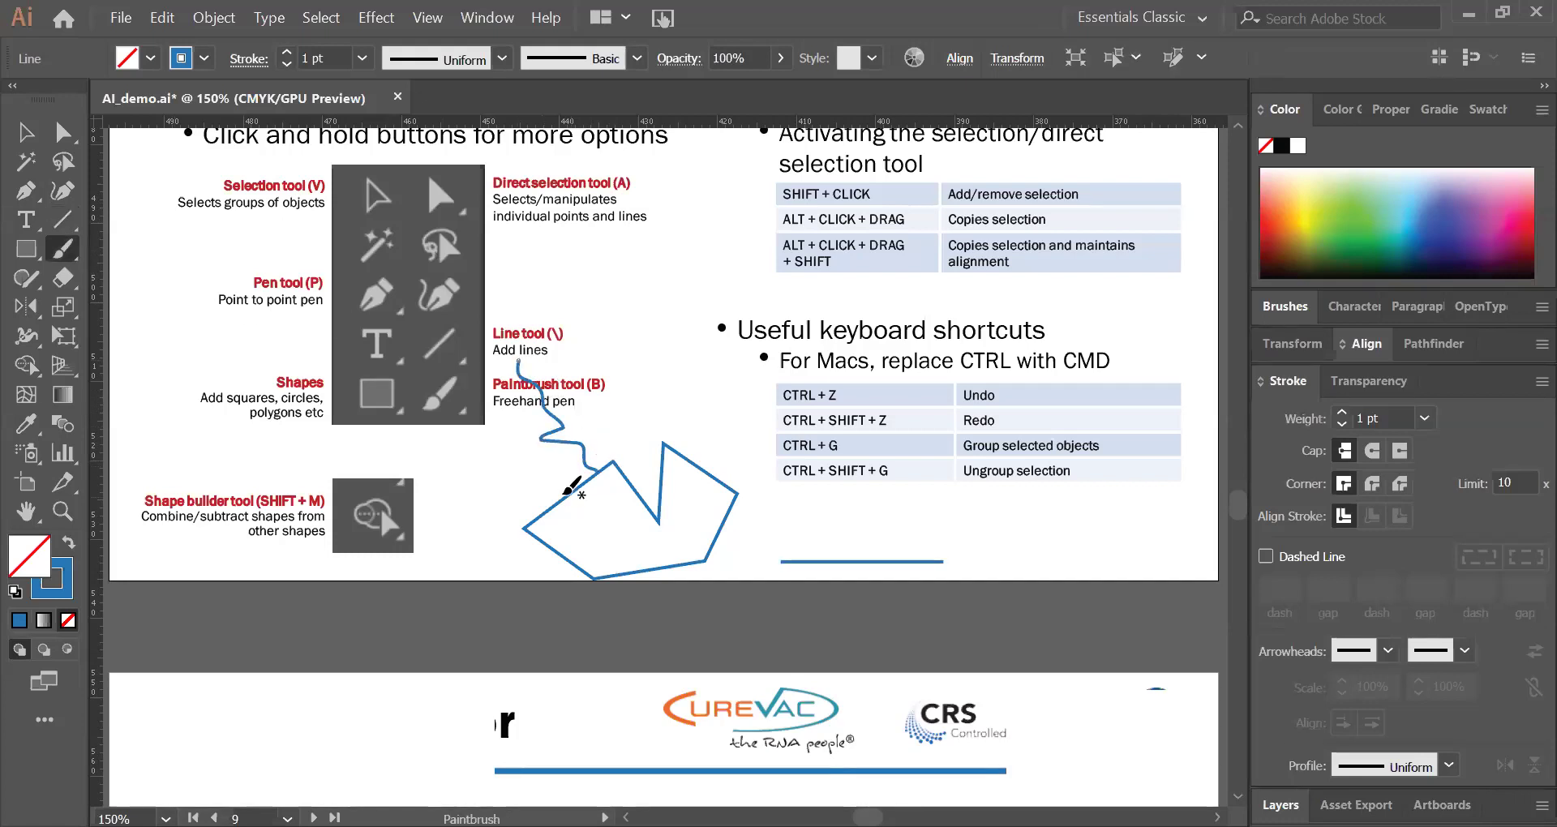
left_click_drag(497, 399, 566, 492)
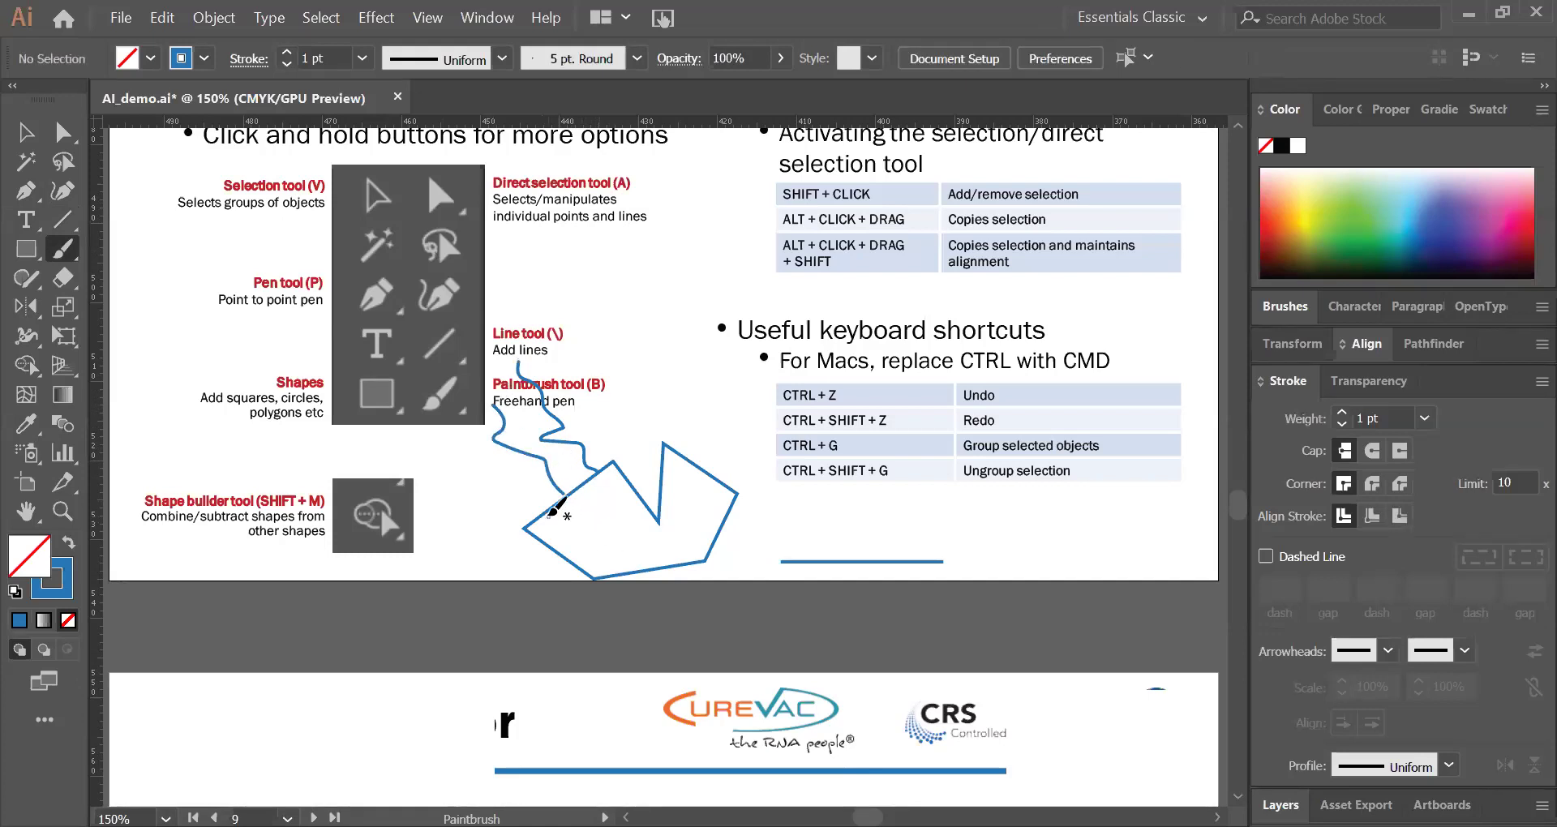
left_click_drag(449, 423, 545, 508)
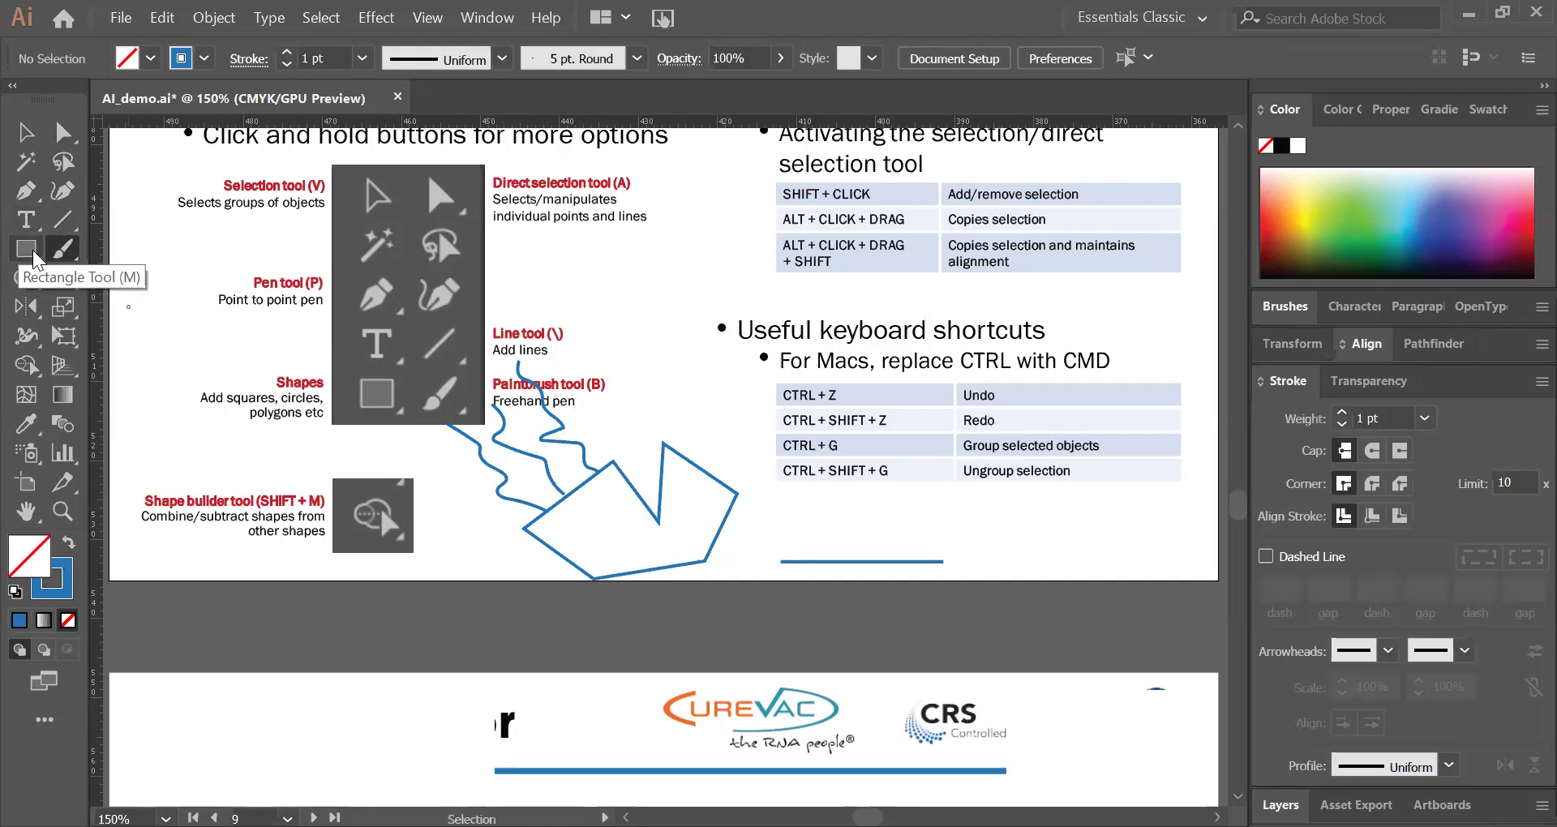
Step: Draw an outlined ellipse below the slide and a circle right of the horizontal line
left_click(27, 253)
left_click(26, 253)
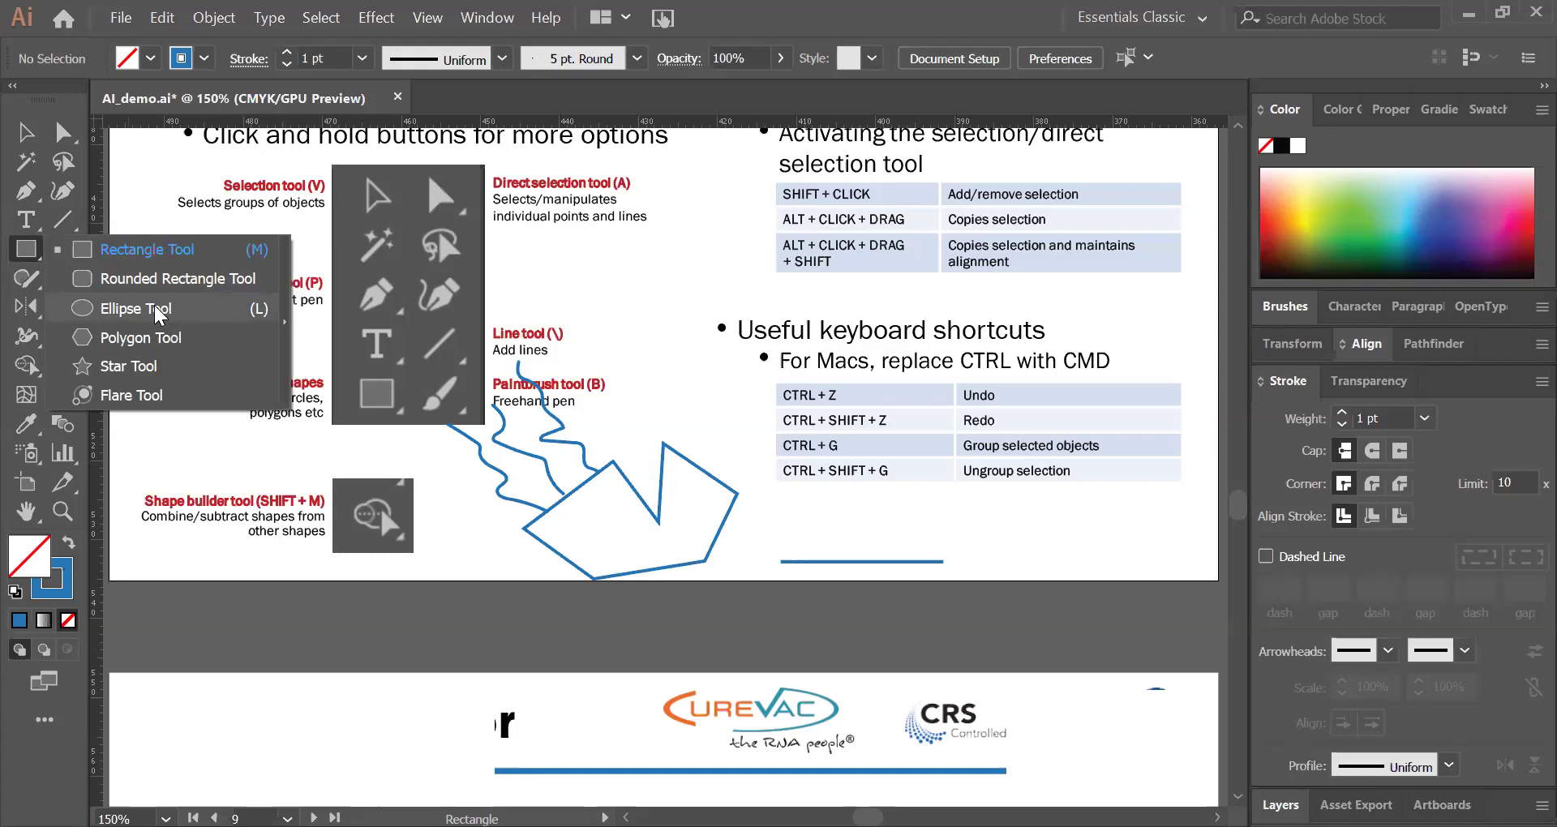
key("l")
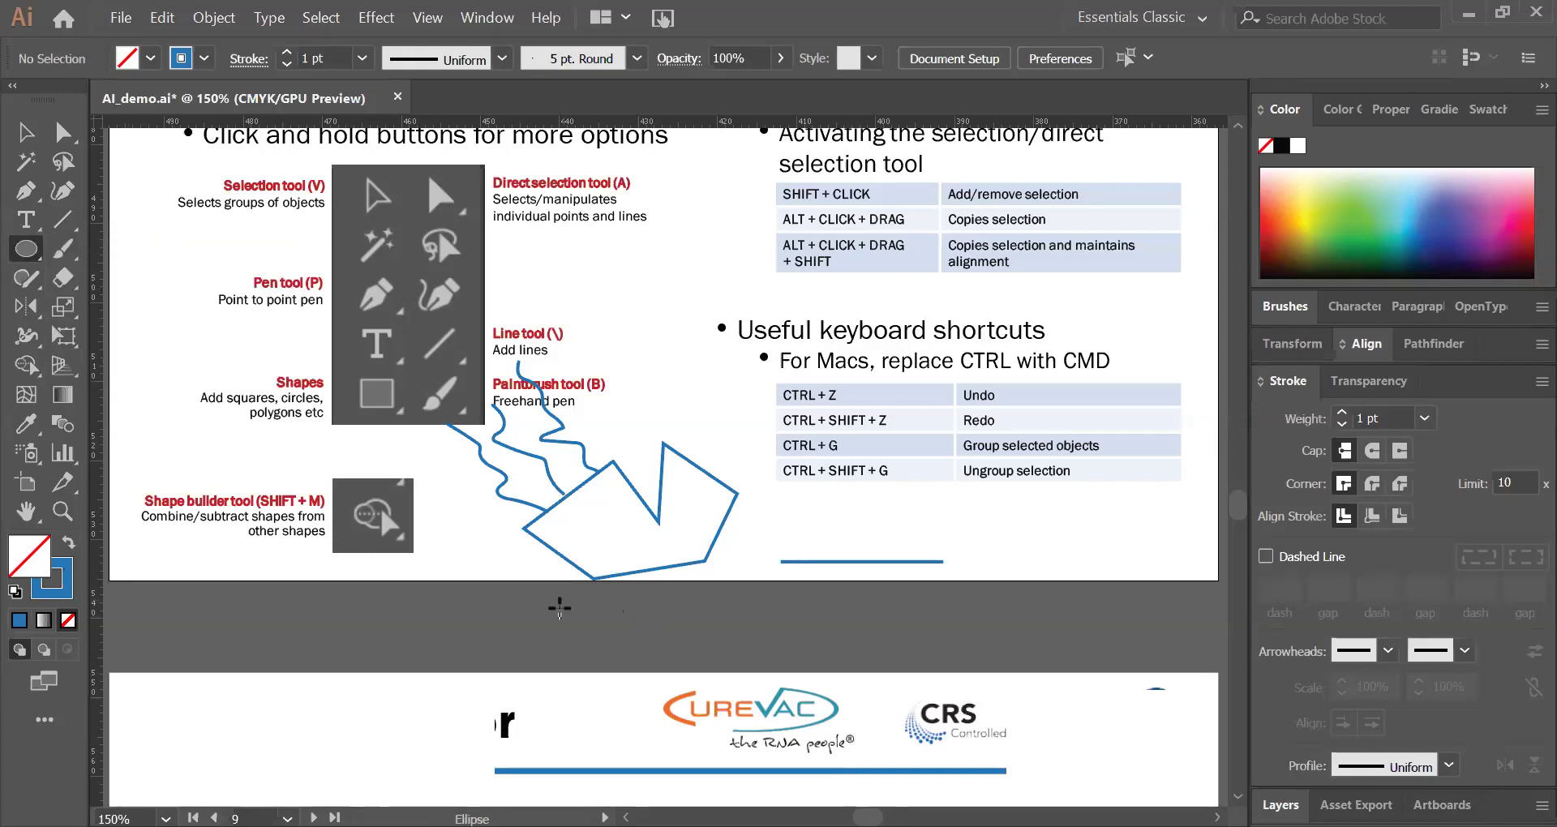
left_click_drag(633, 649, 726, 674)
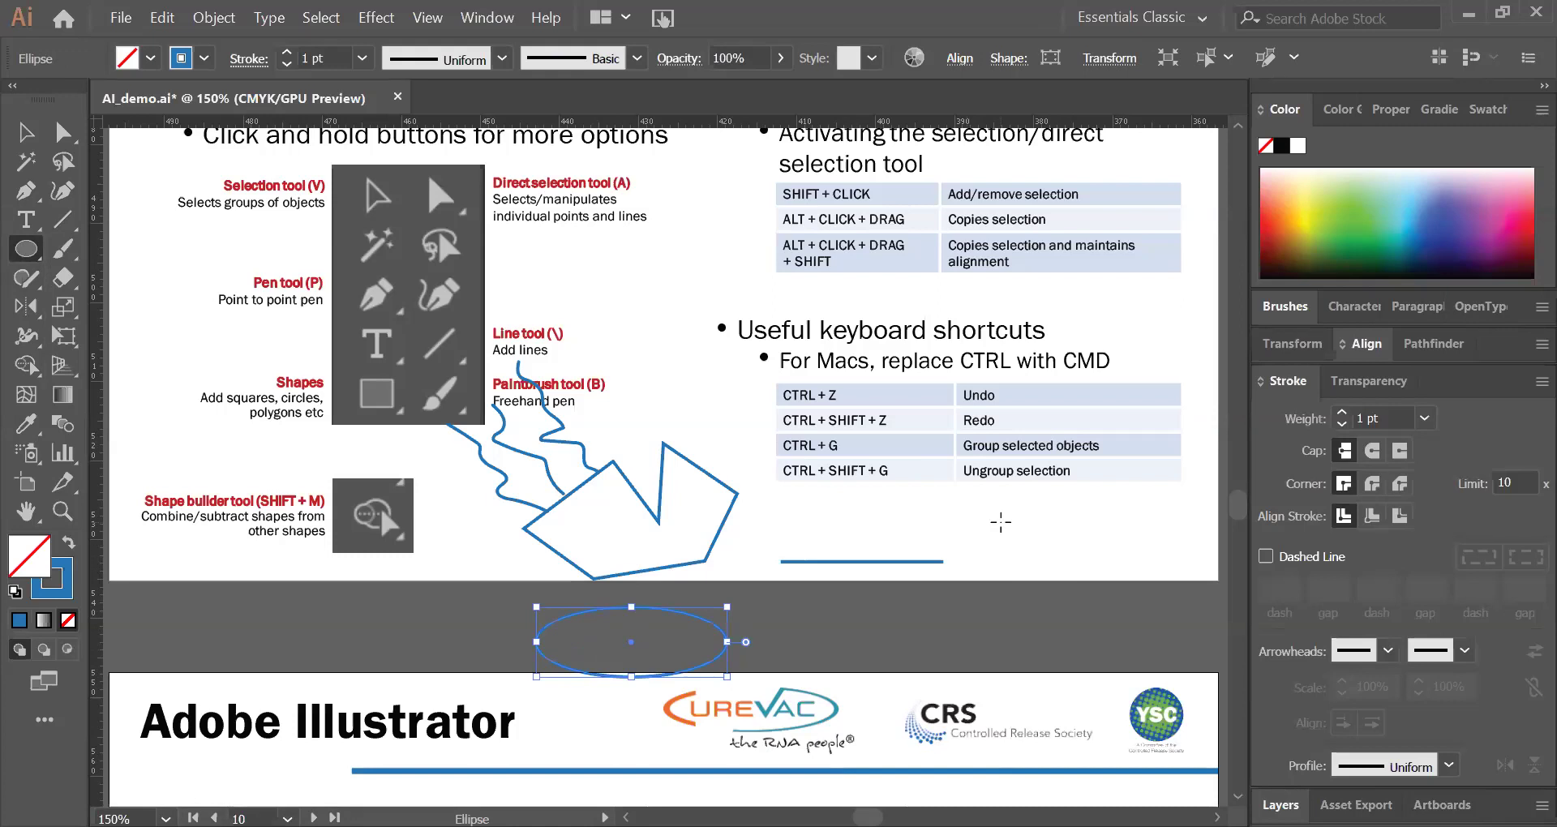
left_click_drag(1013, 507, 1132, 624)
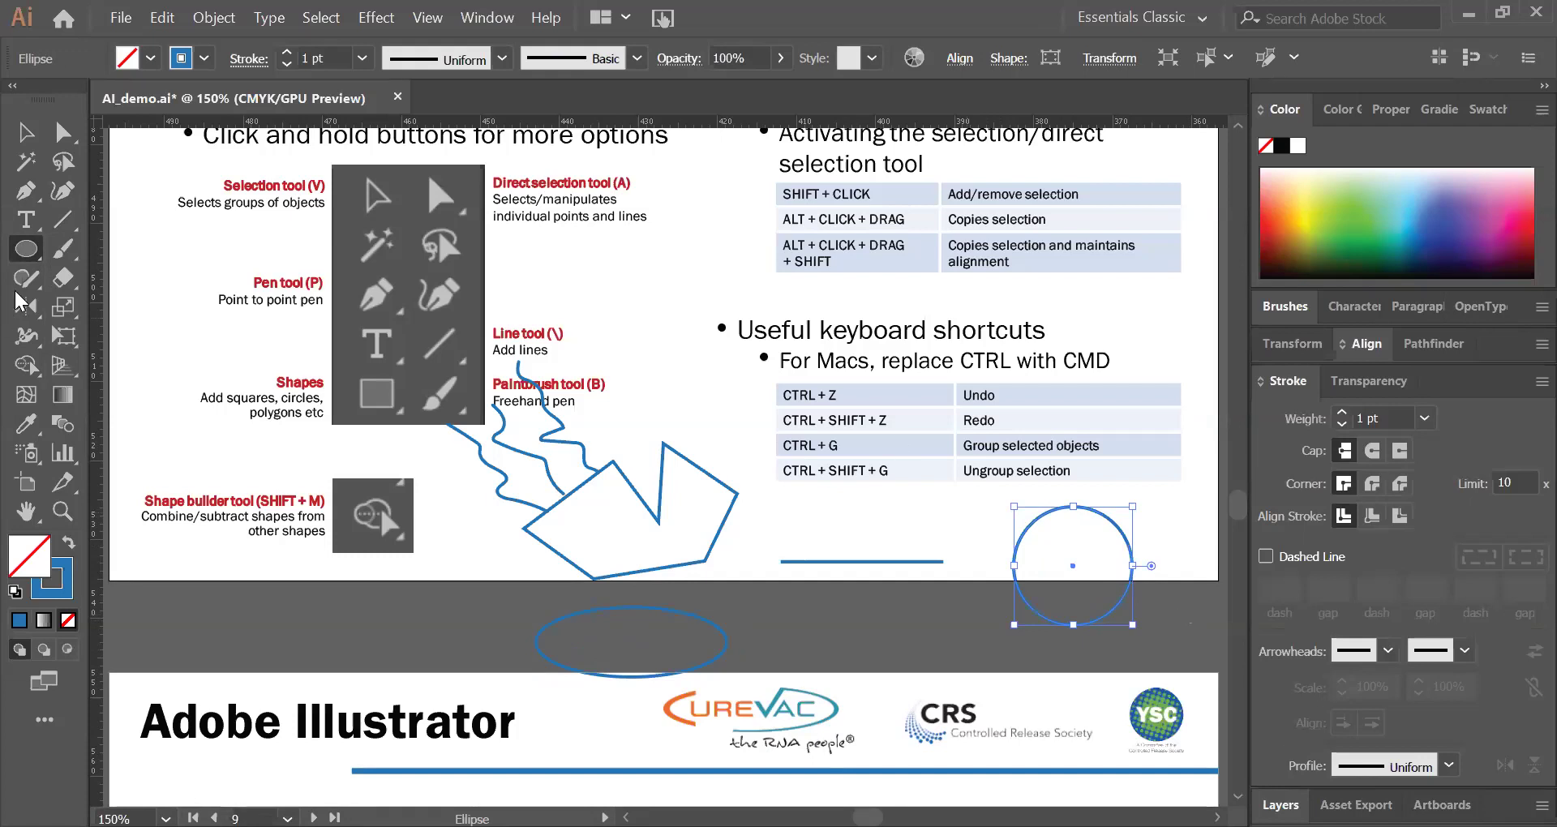
left_click_drag(32, 258, 106, 344)
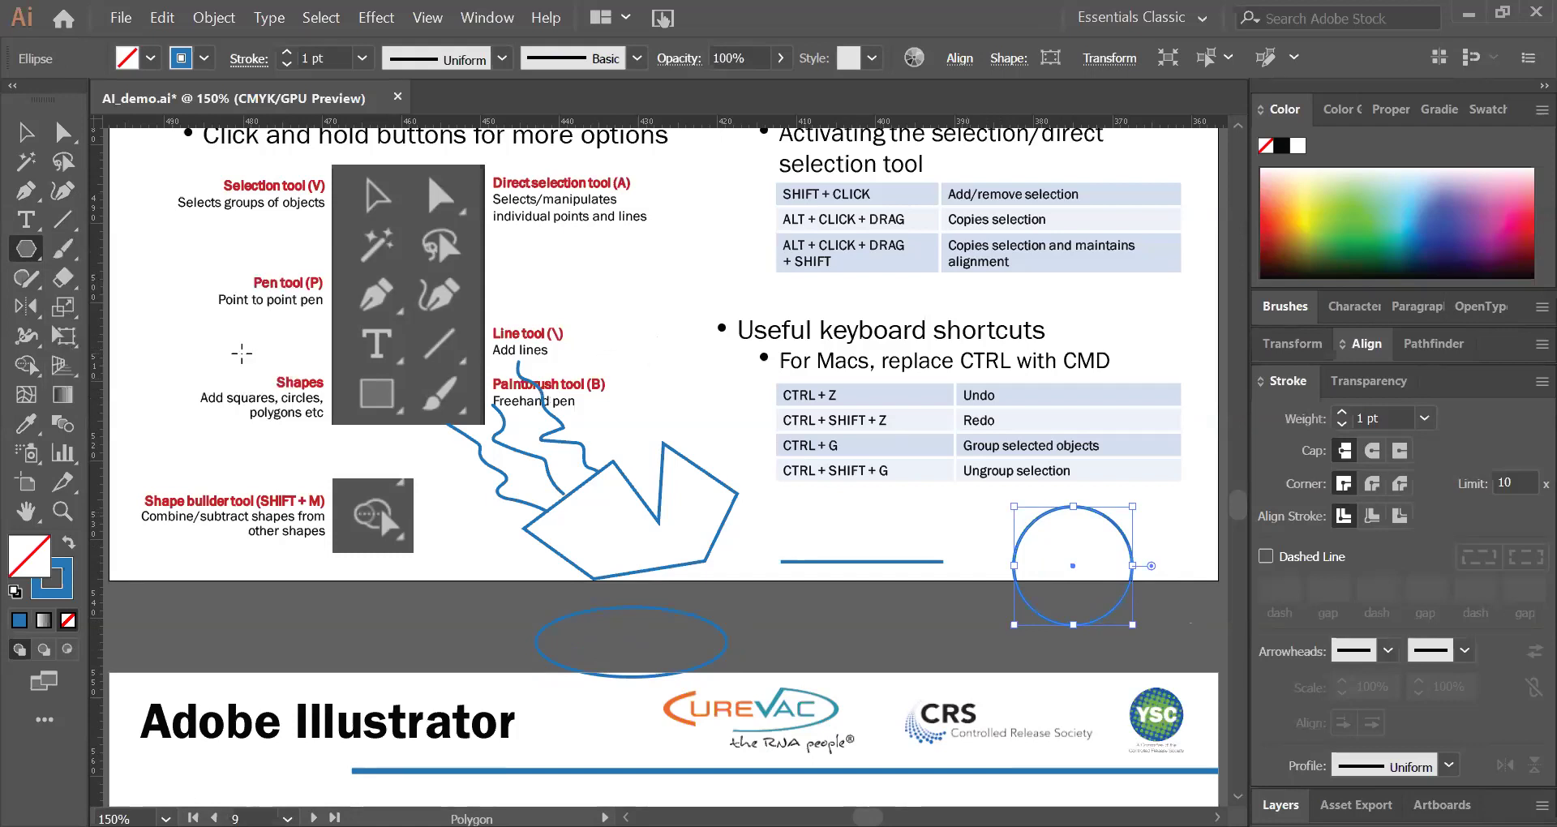
Step: Replace the stray hexagon with a 3-sided polygon triangle below the horizontal line
left_click_drag(798, 598, 866, 642)
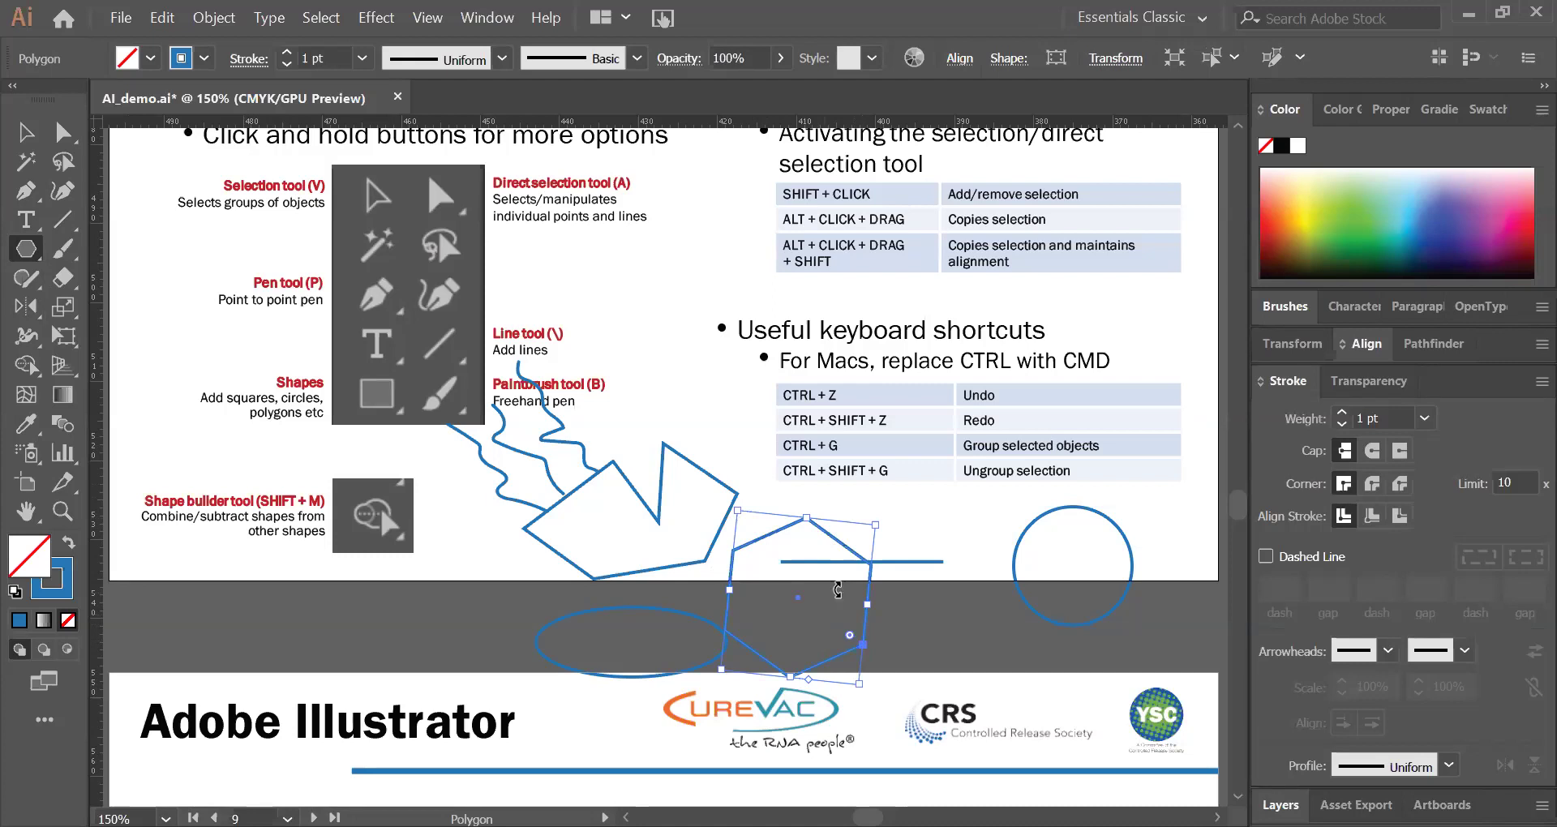
key("Delete")
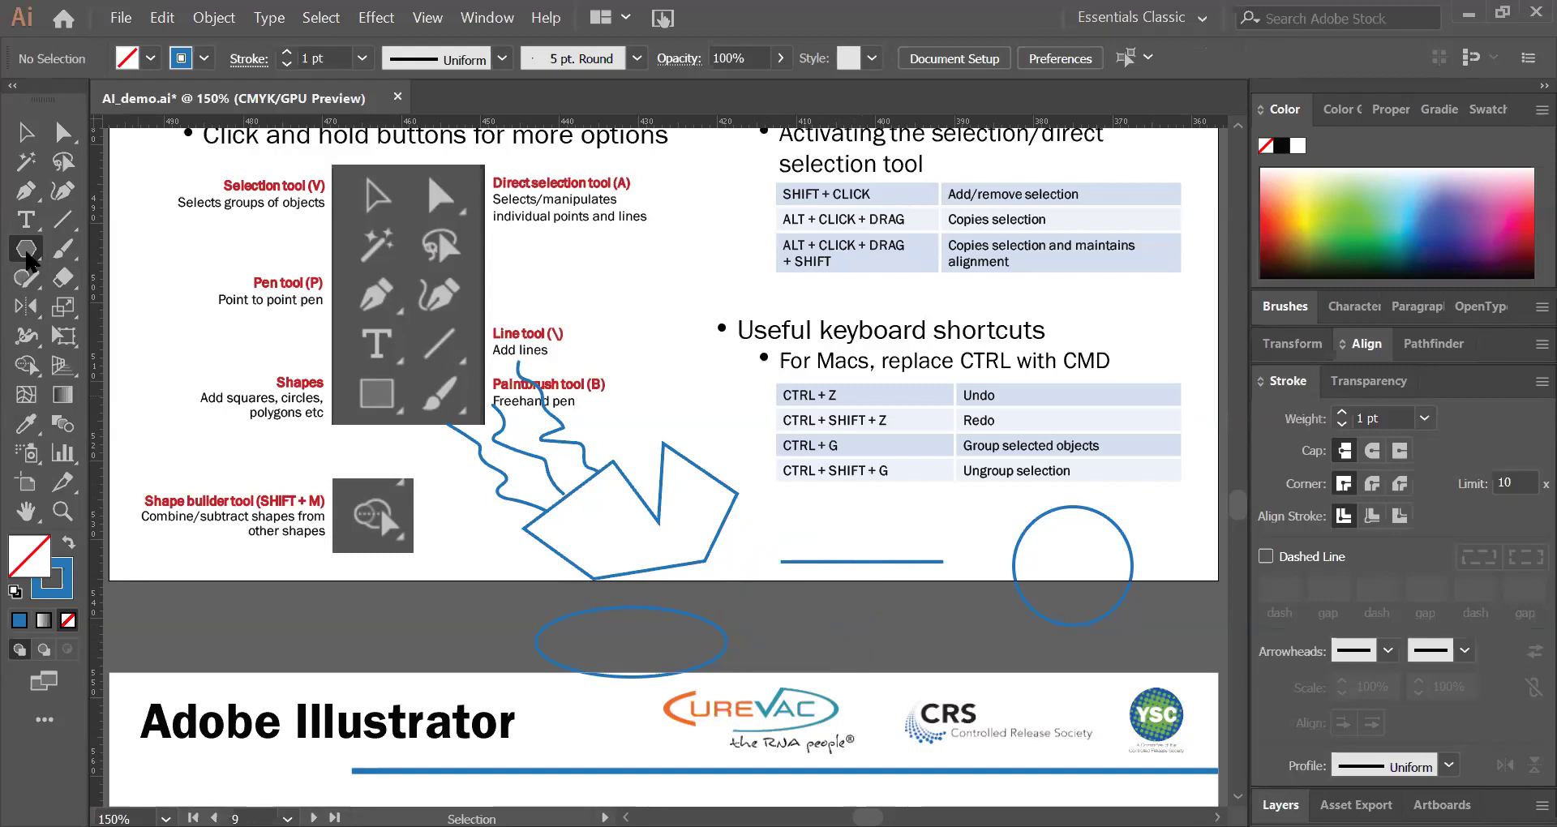
left_click(27, 248)
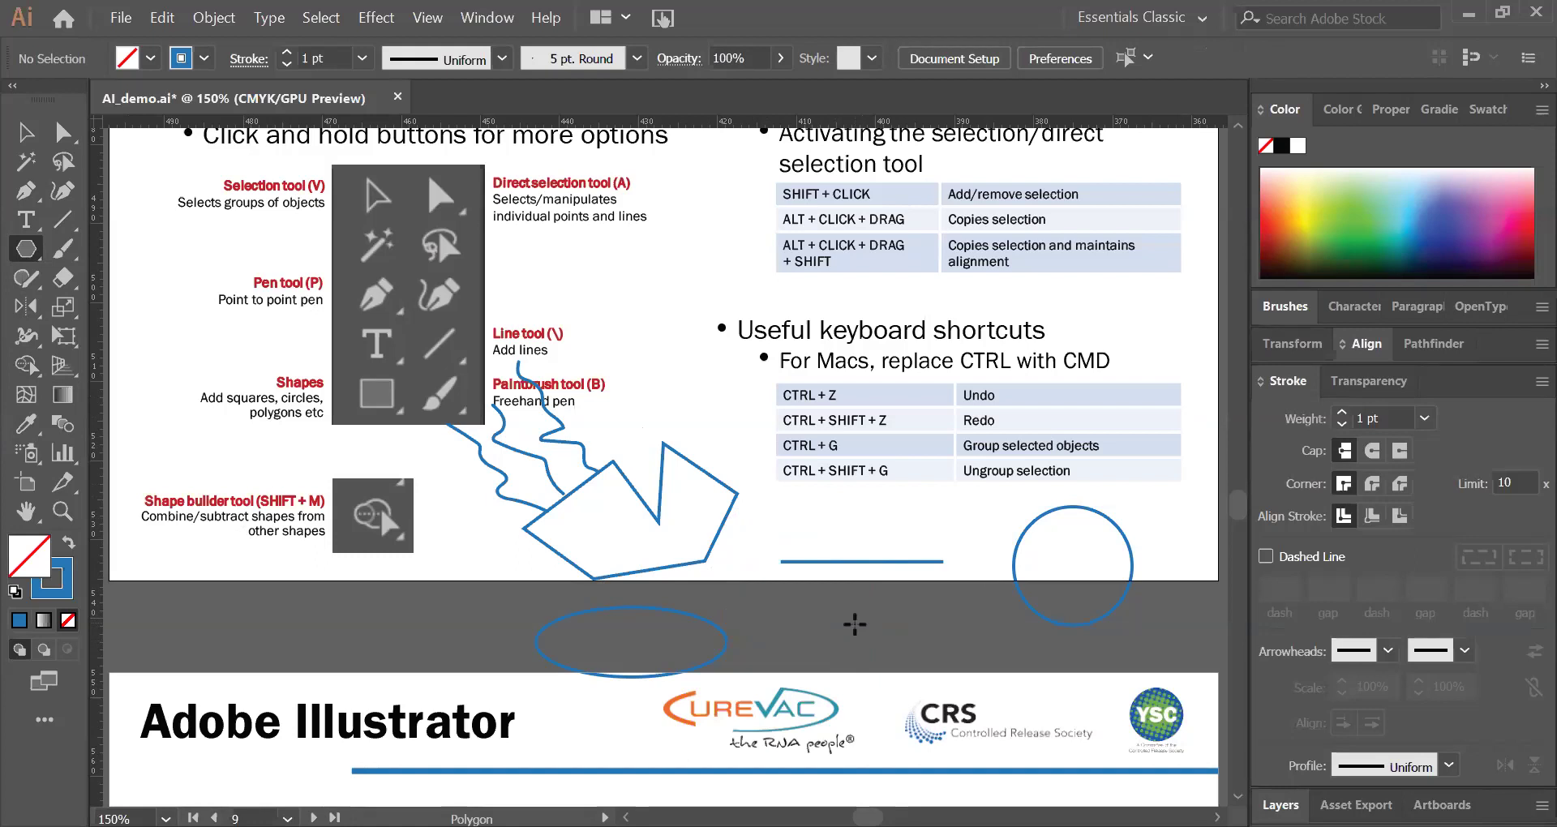
left_click(855, 624)
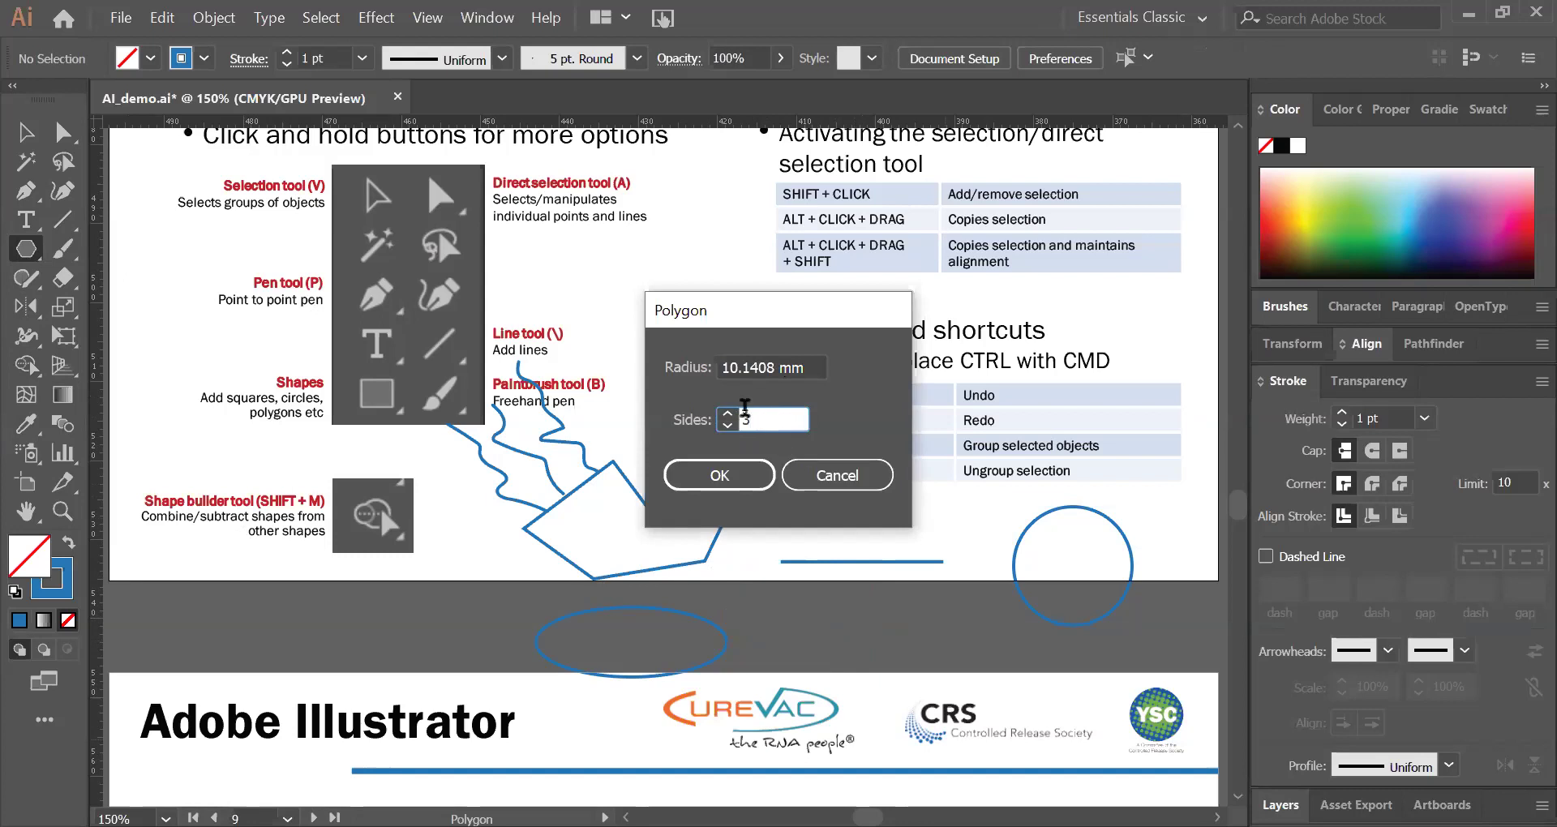
left_click(751, 479)
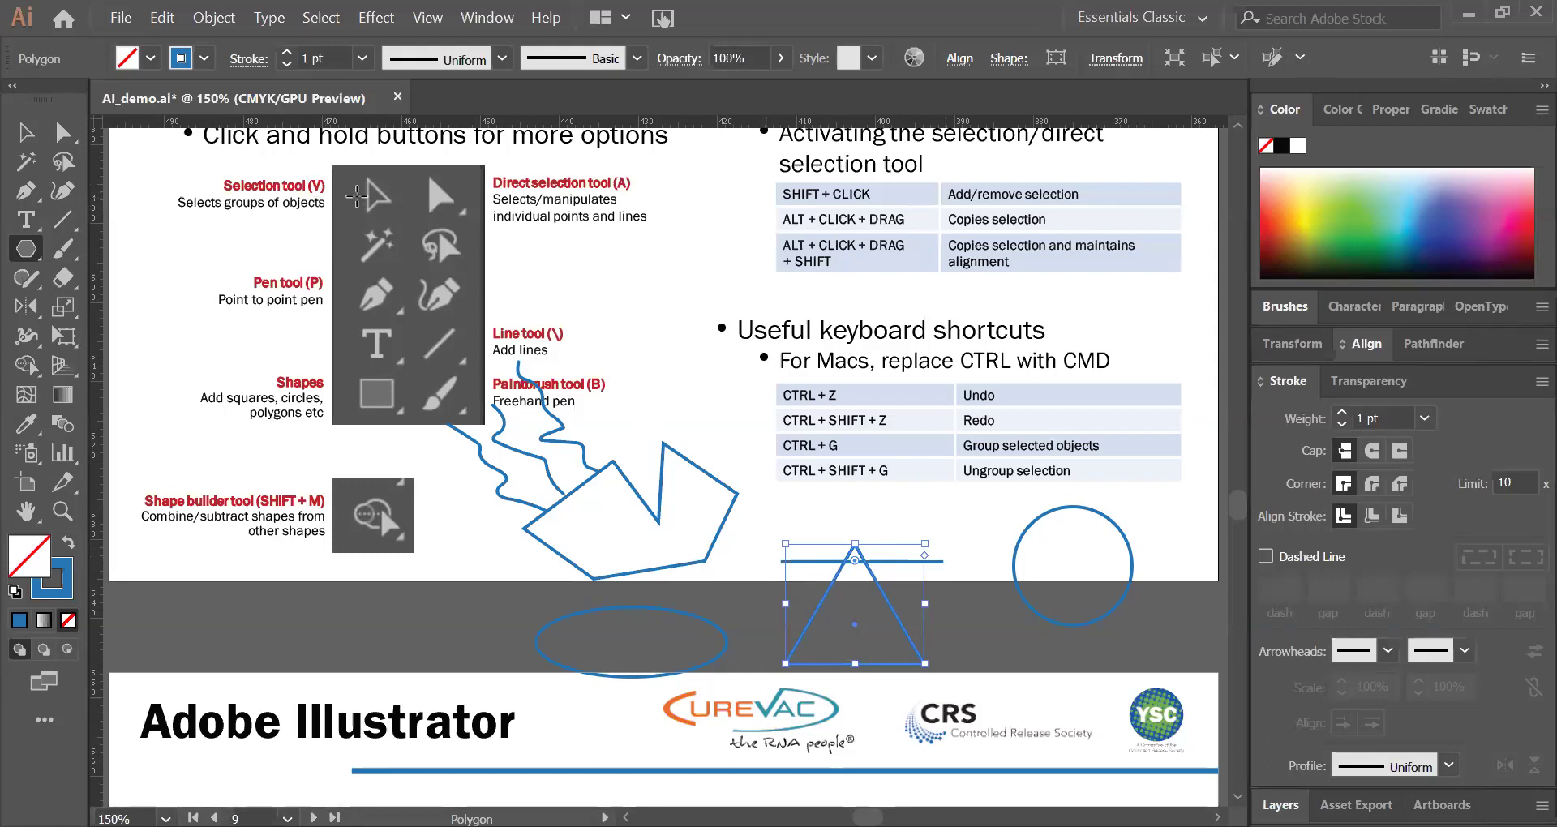
Step: Nudge the zigzag polygon slightly to the right
left_click(37, 135)
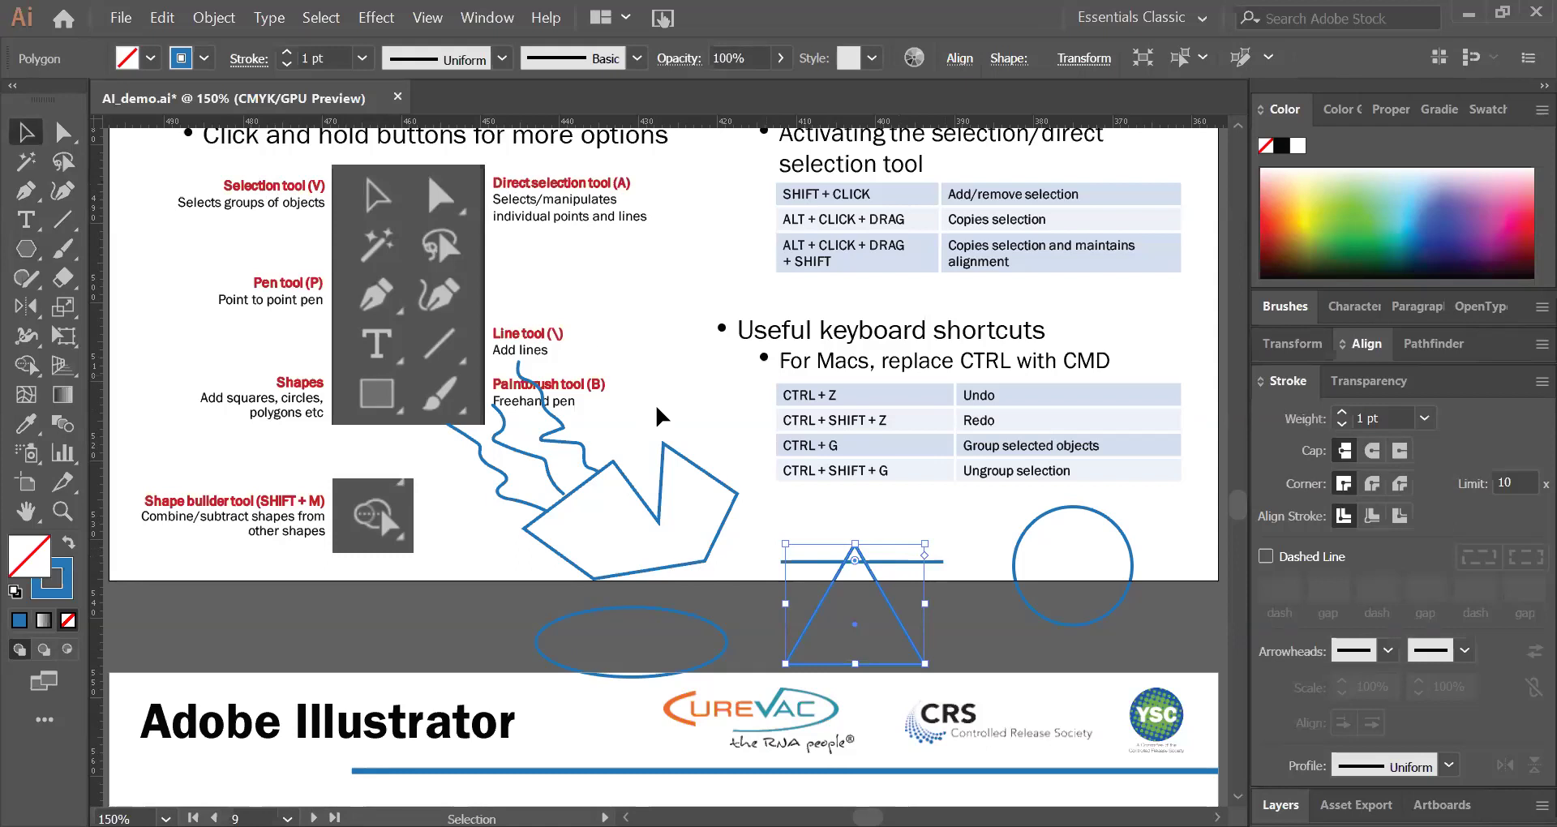
left_click(704, 557)
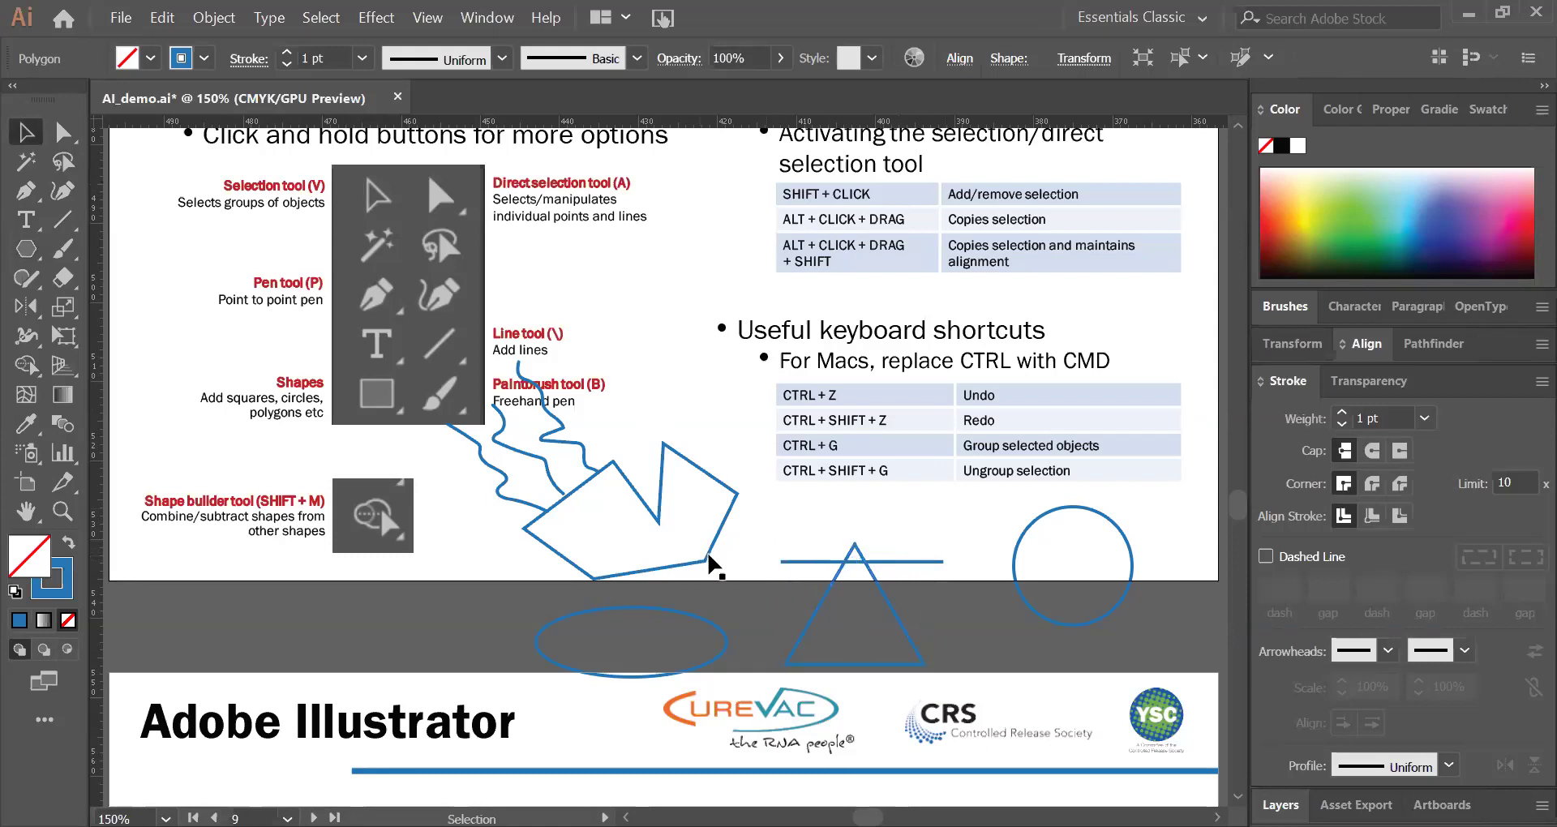
mouse_move(711, 558)
left_mouse_down()
mouse_move(738, 557)
mouse_move(712, 557)
mouse_move(719, 534)
left_mouse_up()
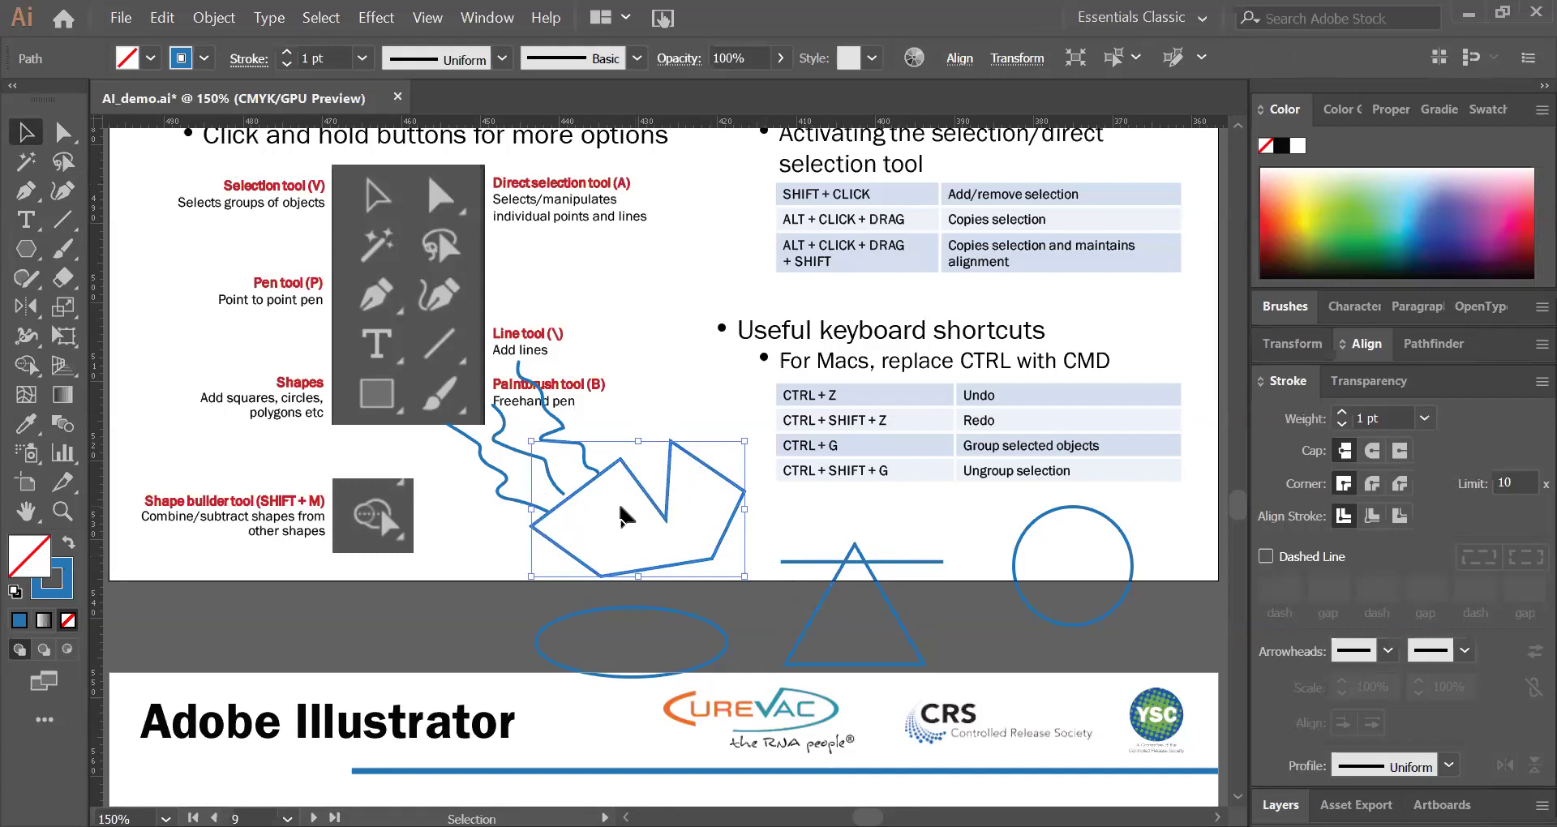
Step: Group the polygon with both wavy strokes, then move the group up-right and rotate it slightly
left_click(516, 501, "shift")
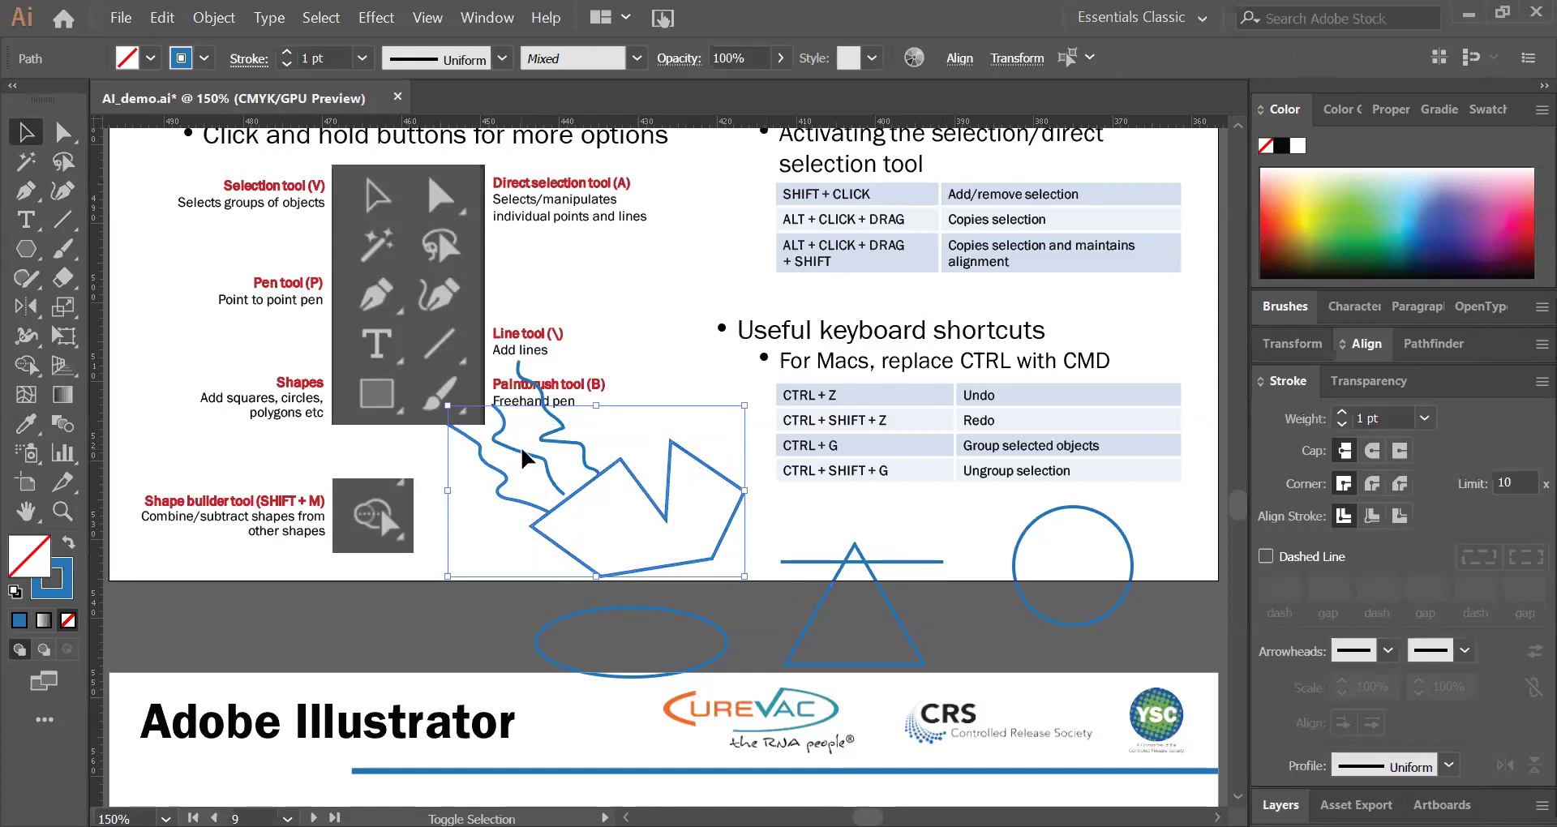
left_click(572, 445, "shift")
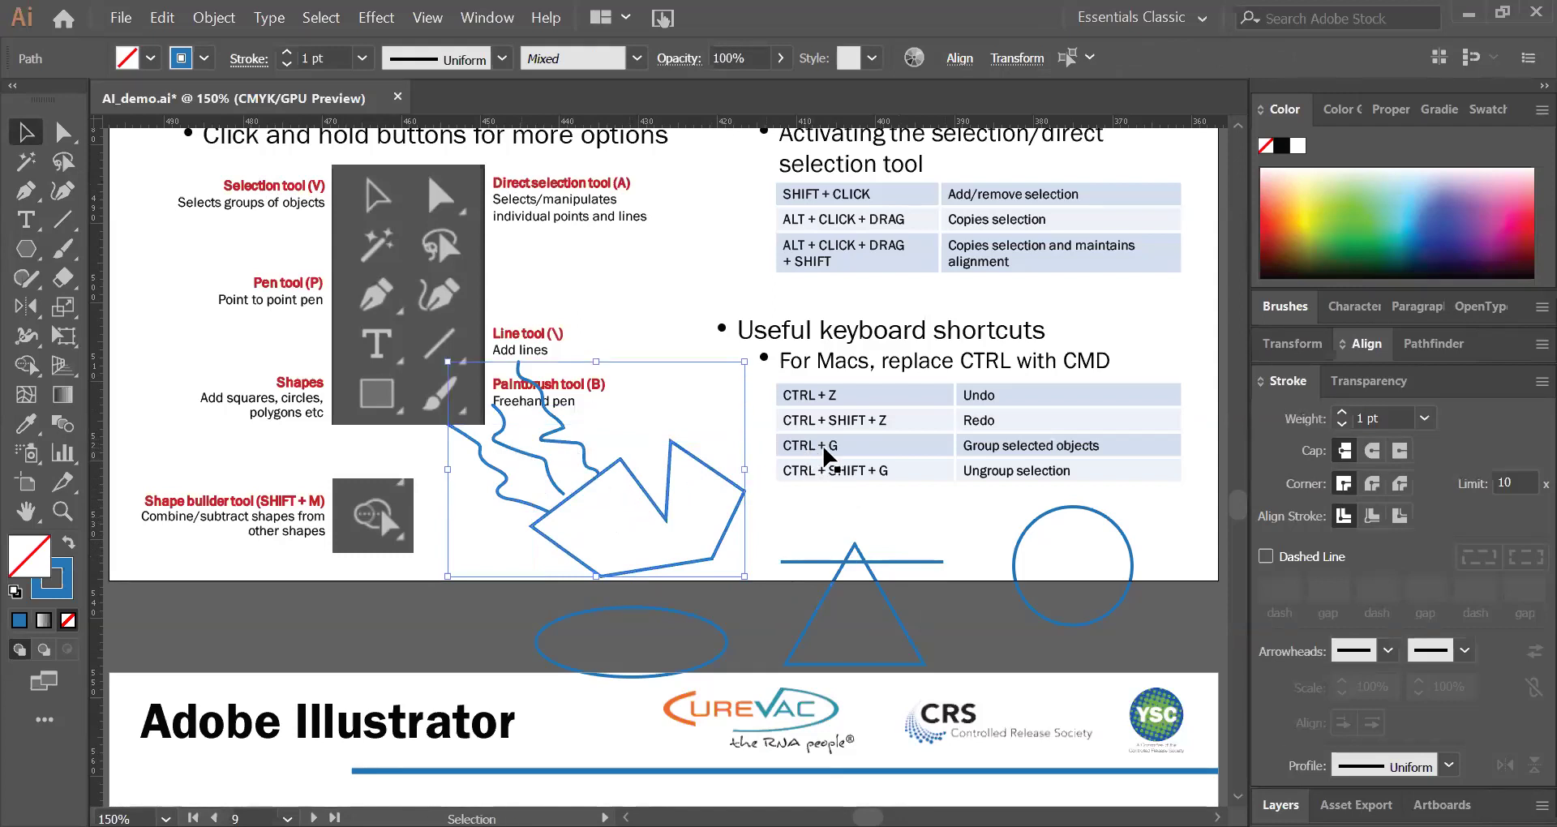
key("ctrl+g")
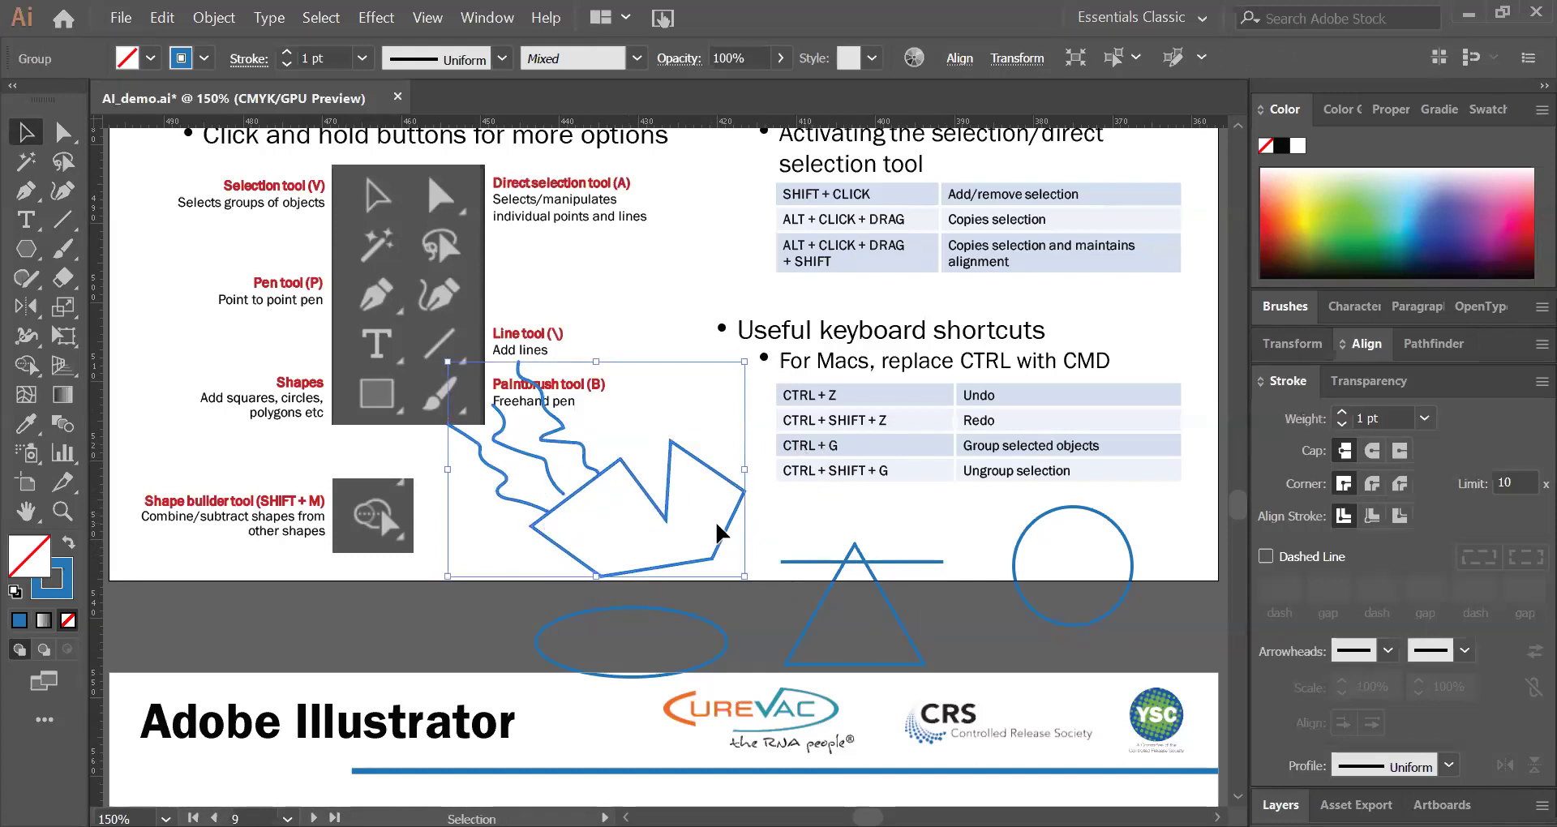
left_click_drag(727, 538, 770, 487)
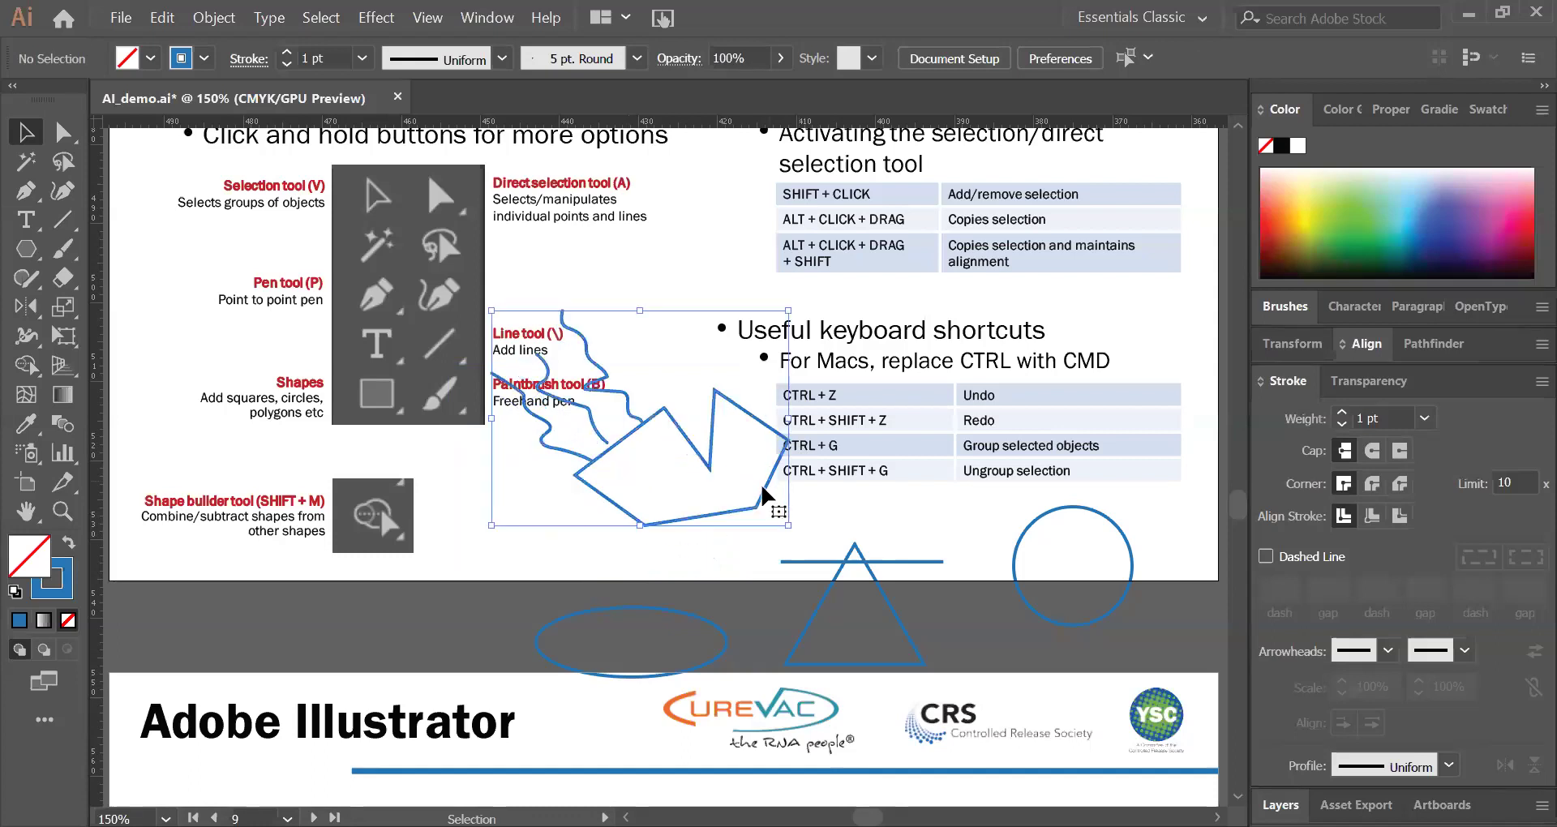
left_click_drag(647, 528, 703, 546)
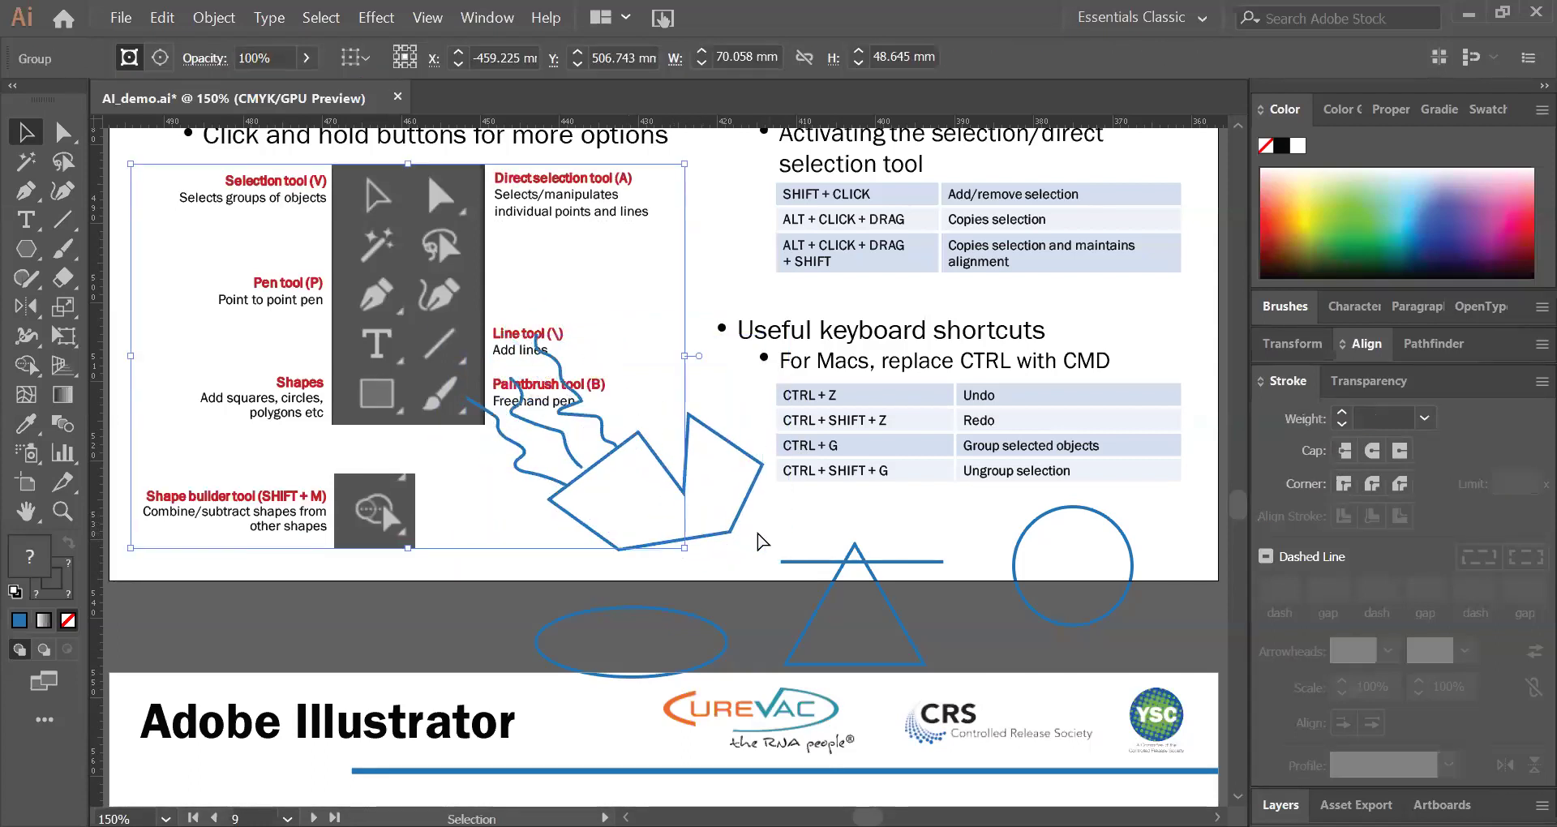
left_click_drag(551, 304, 550, 309)
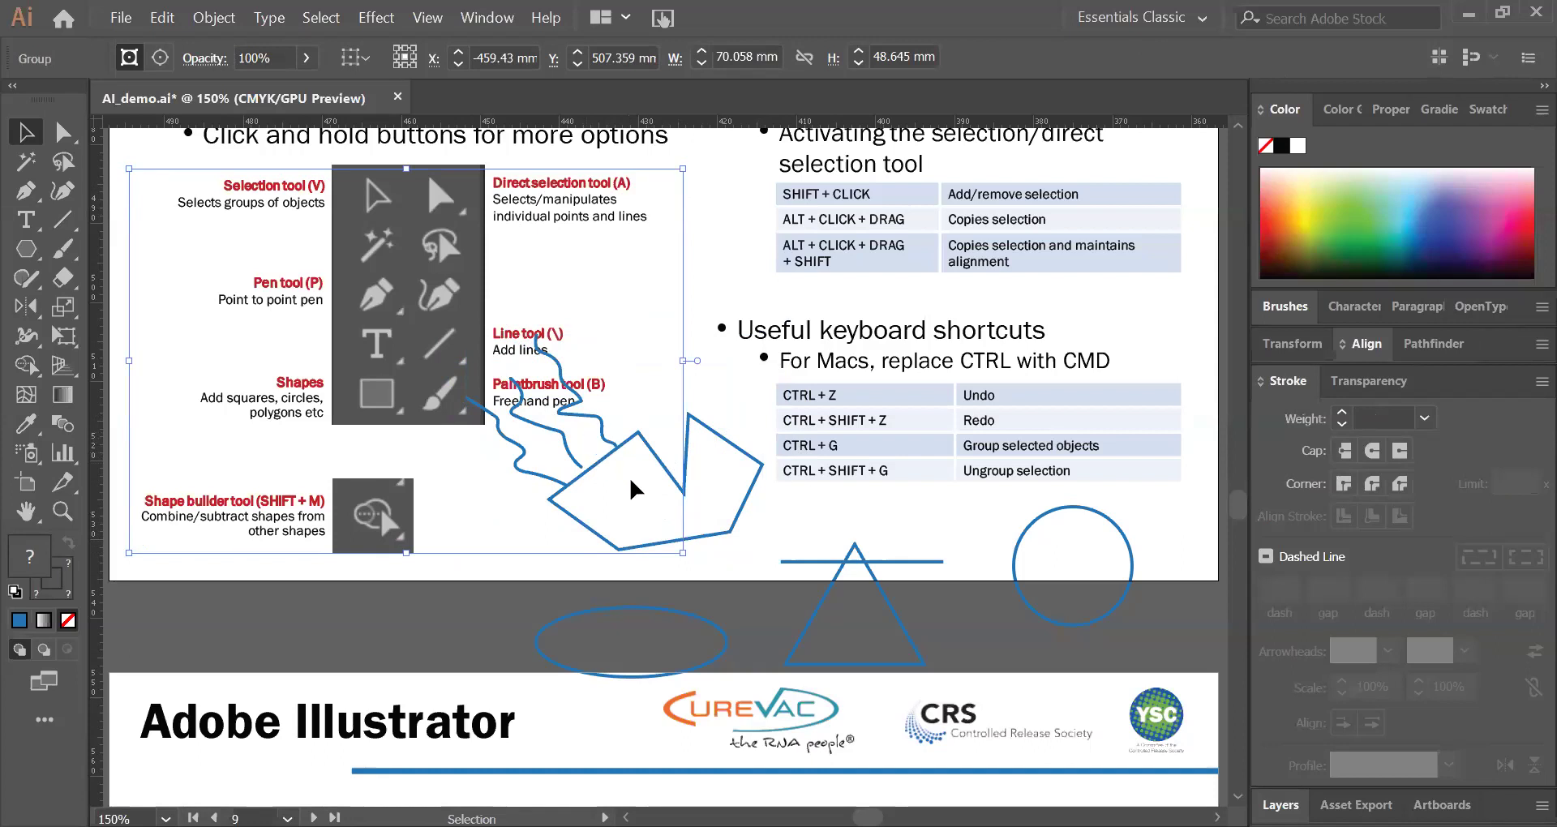
Step: Drag an anchor on one wavy stroke up and right to give it a sharper bend
left_click(65, 134)
left_click(707, 493)
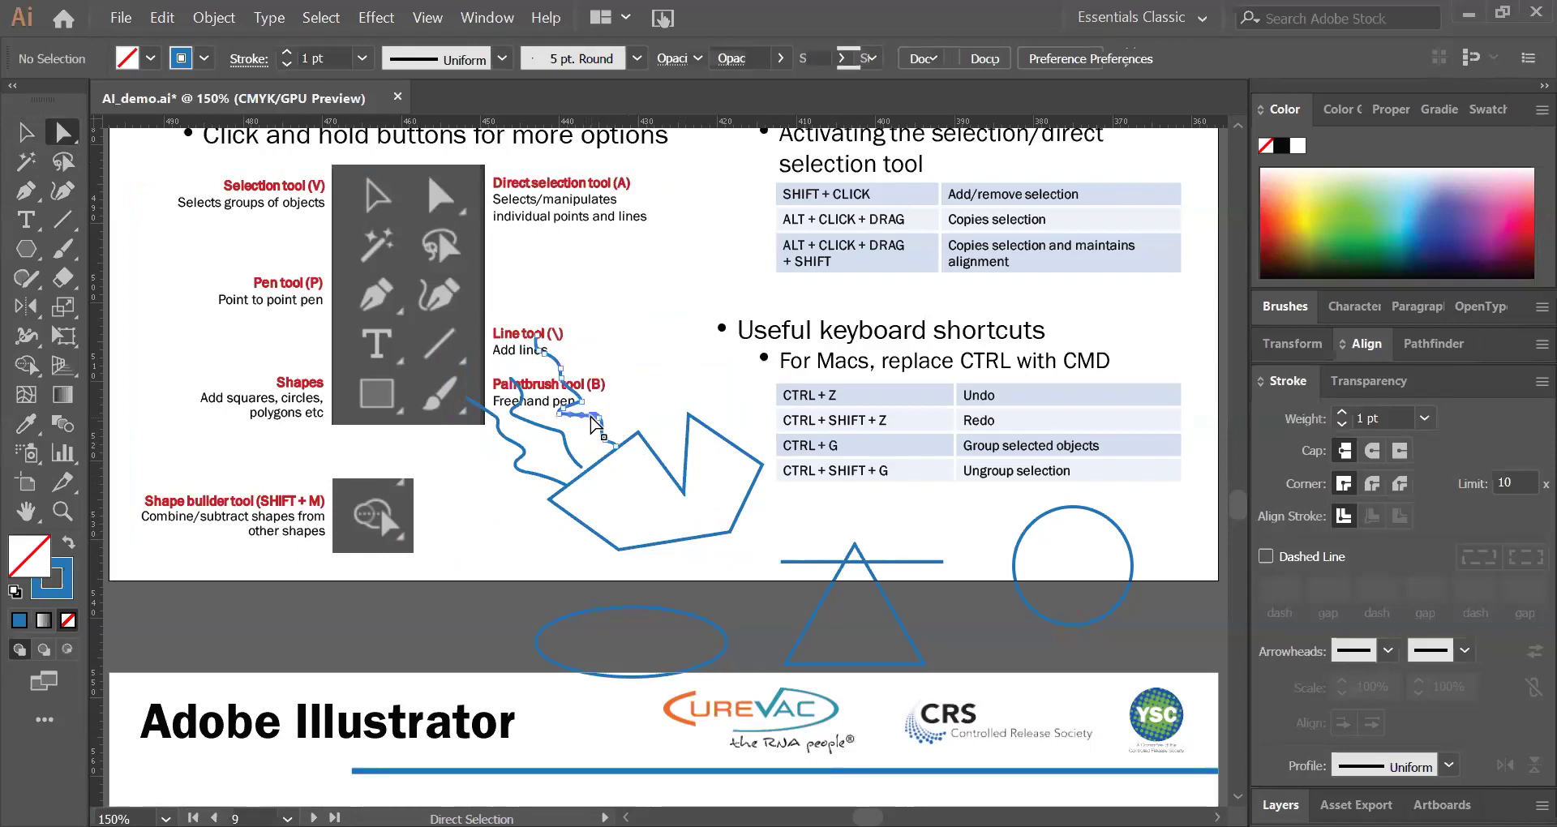
left_click(600, 418)
scroll(624, 454, "up", 3)
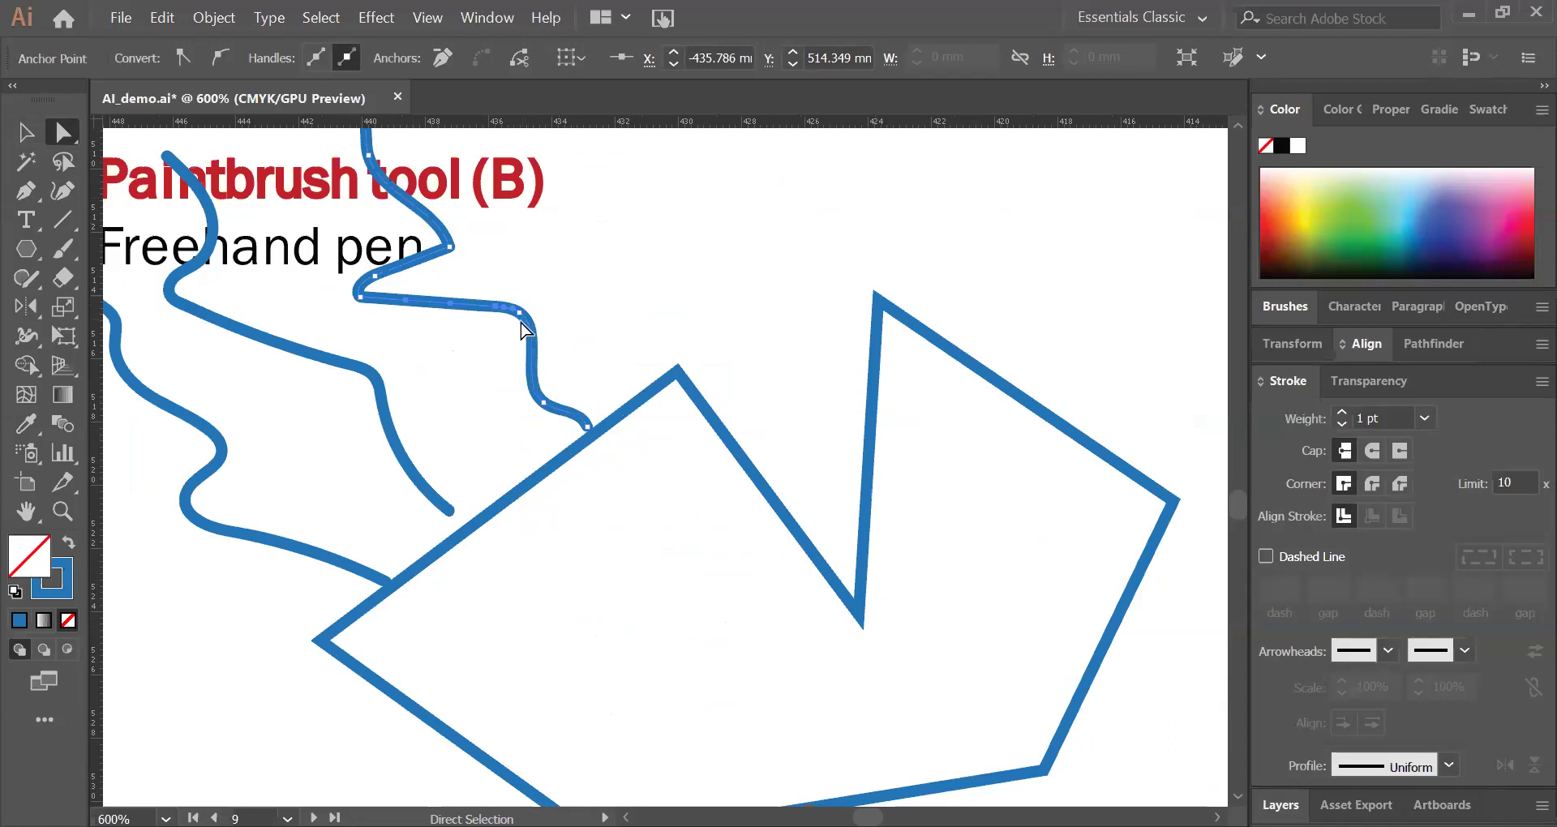
left_click_drag(523, 321, 494, 306)
left_click_drag(495, 311, 507, 275)
left_click_drag(455, 328, 456, 327)
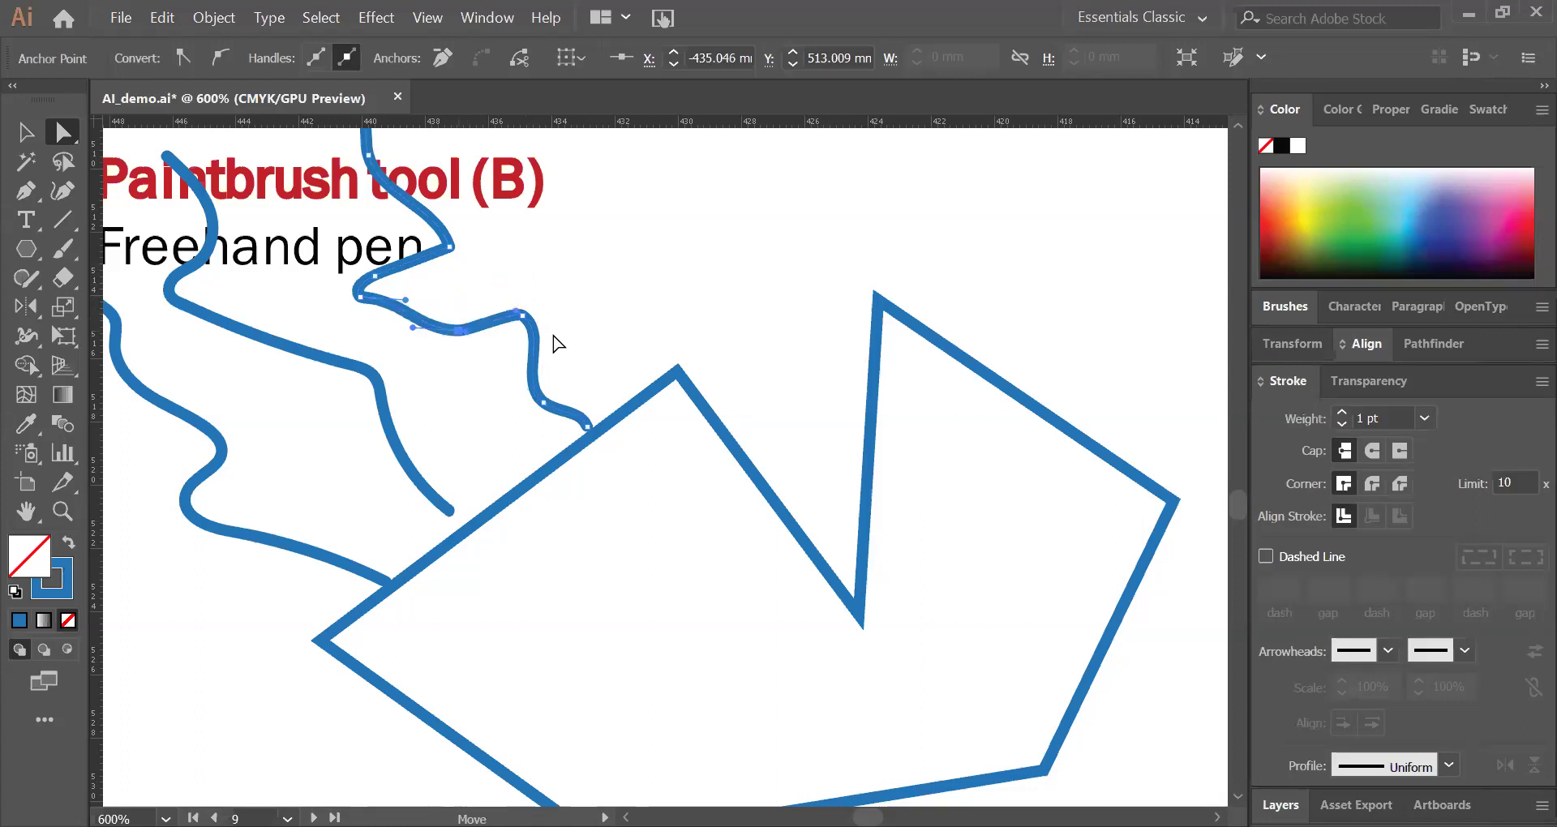
left_click(610, 376)
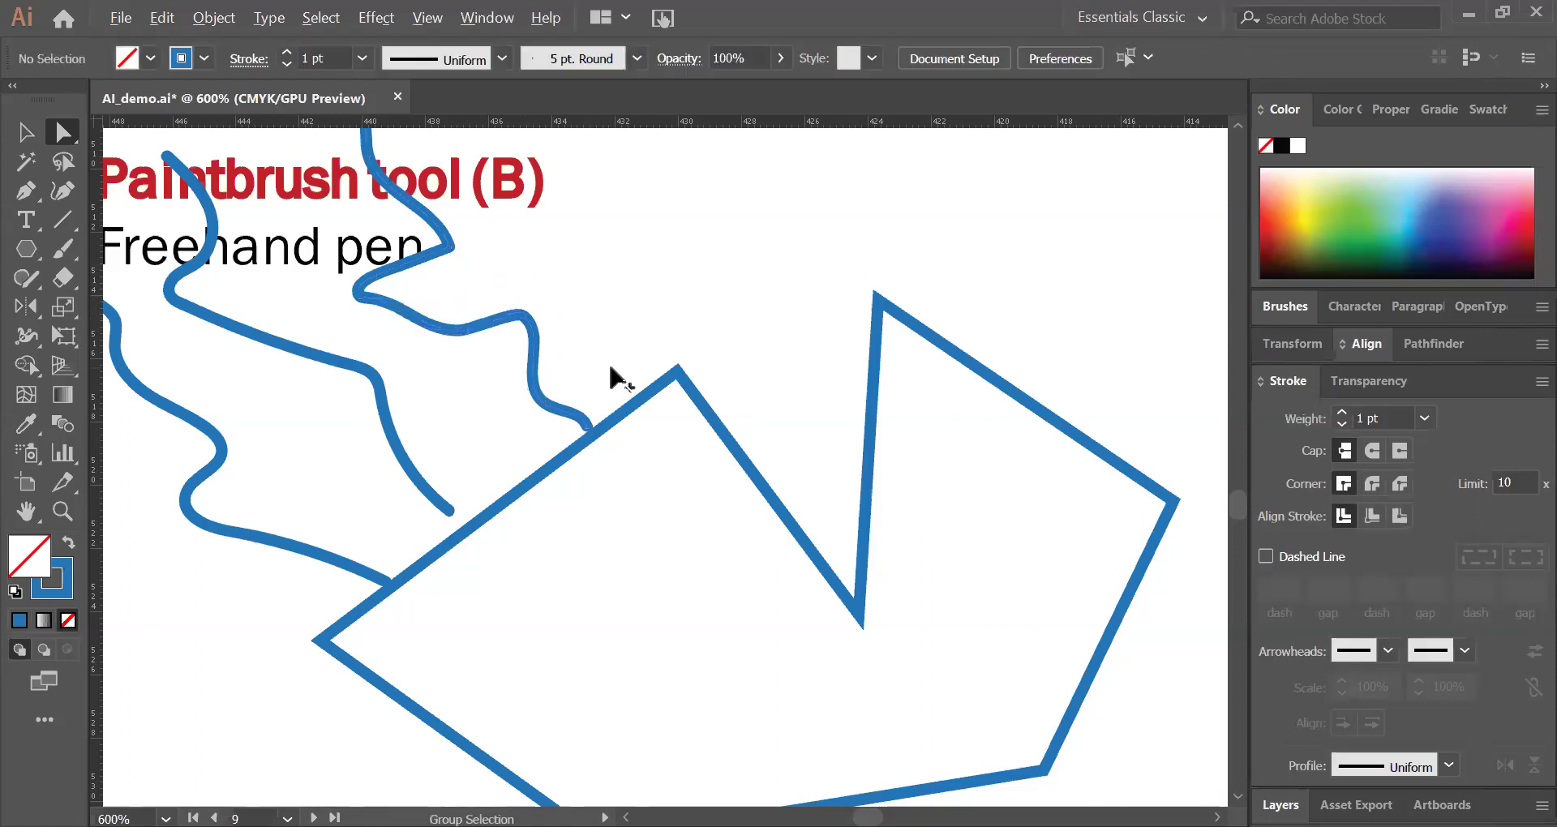
scroll(610, 369, "down", 2, "alt")
scroll(610, 369, "down", 3, "alt")
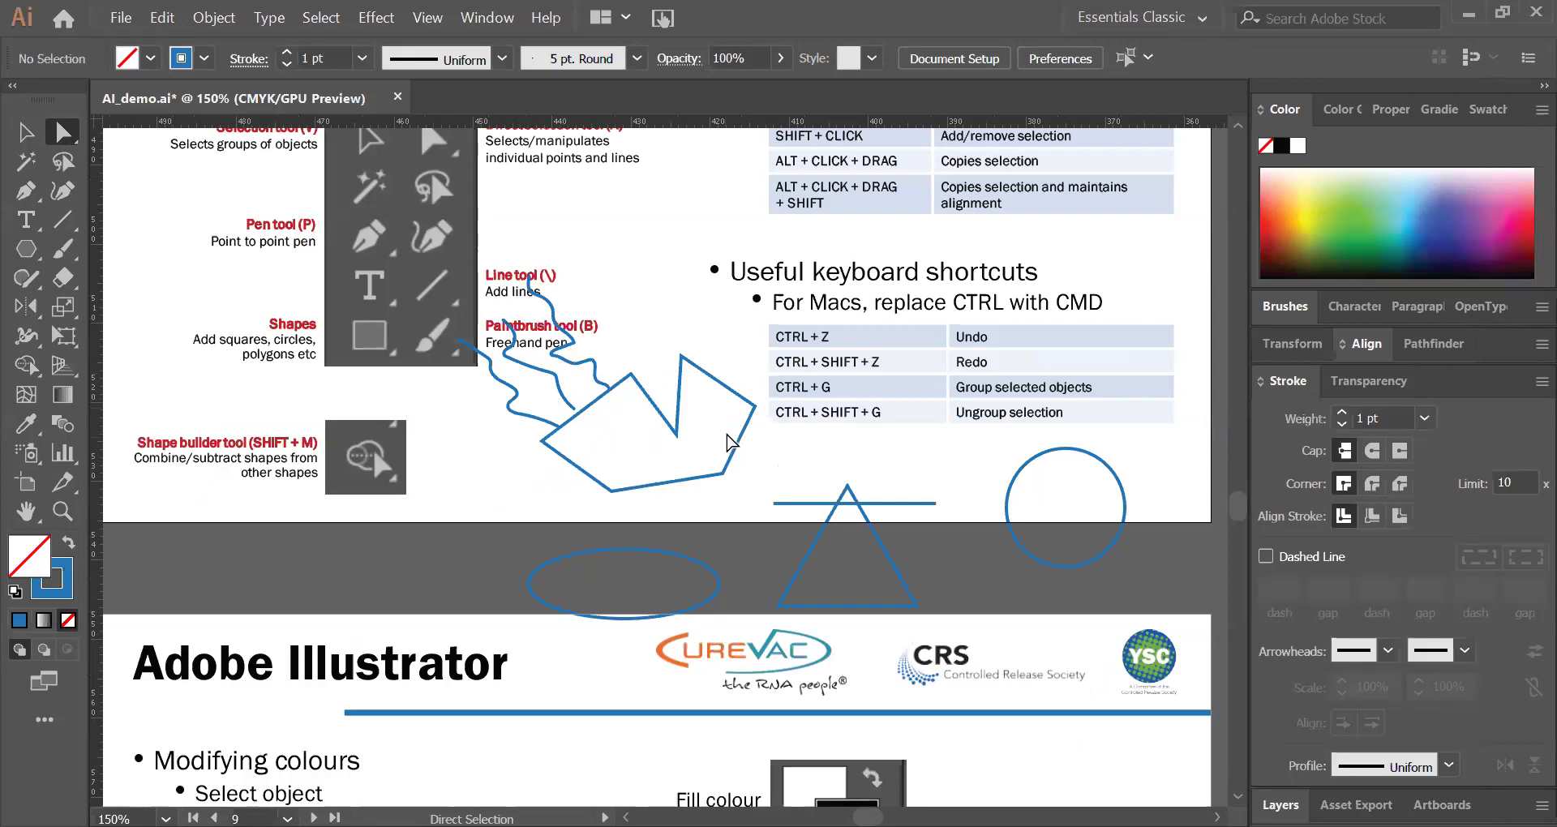
Step: Select the polygon group, ellipse, triangle, horizontal line and circle together
left_click_drag(683, 489, 648, 528)
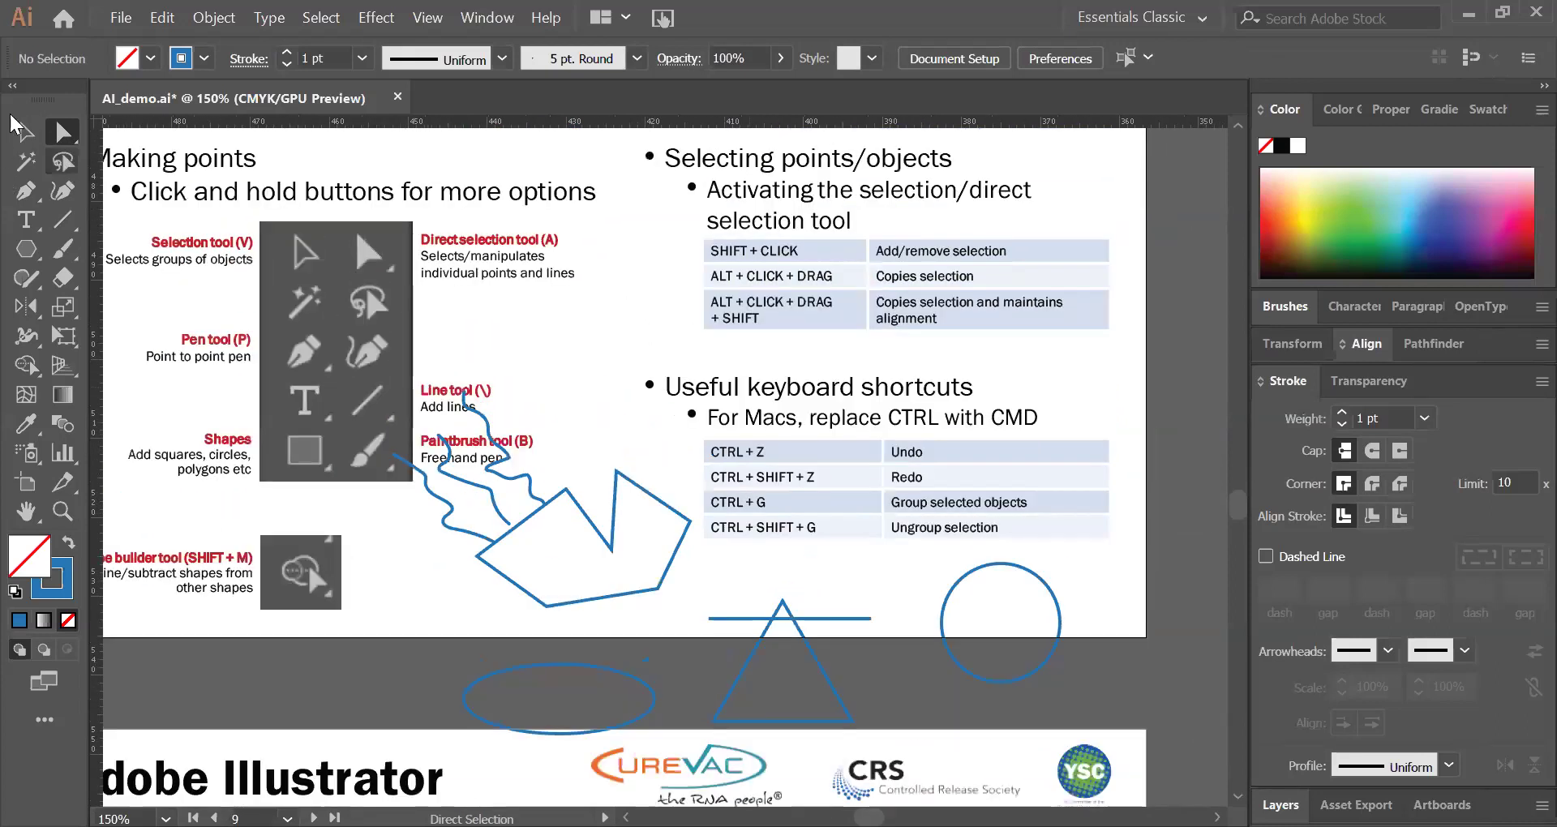
left_click(25, 135)
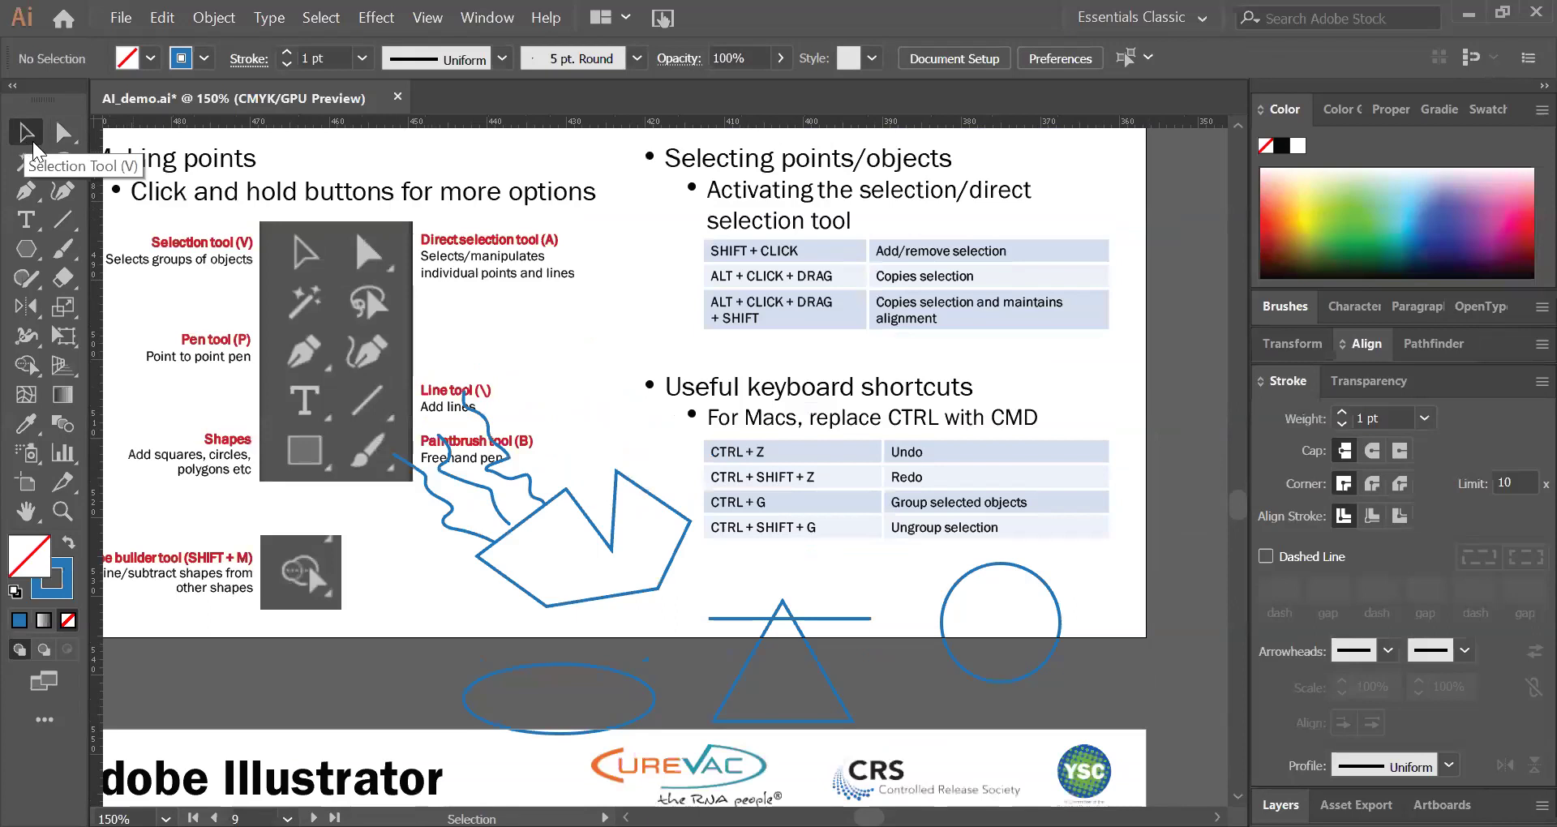
left_click(609, 537)
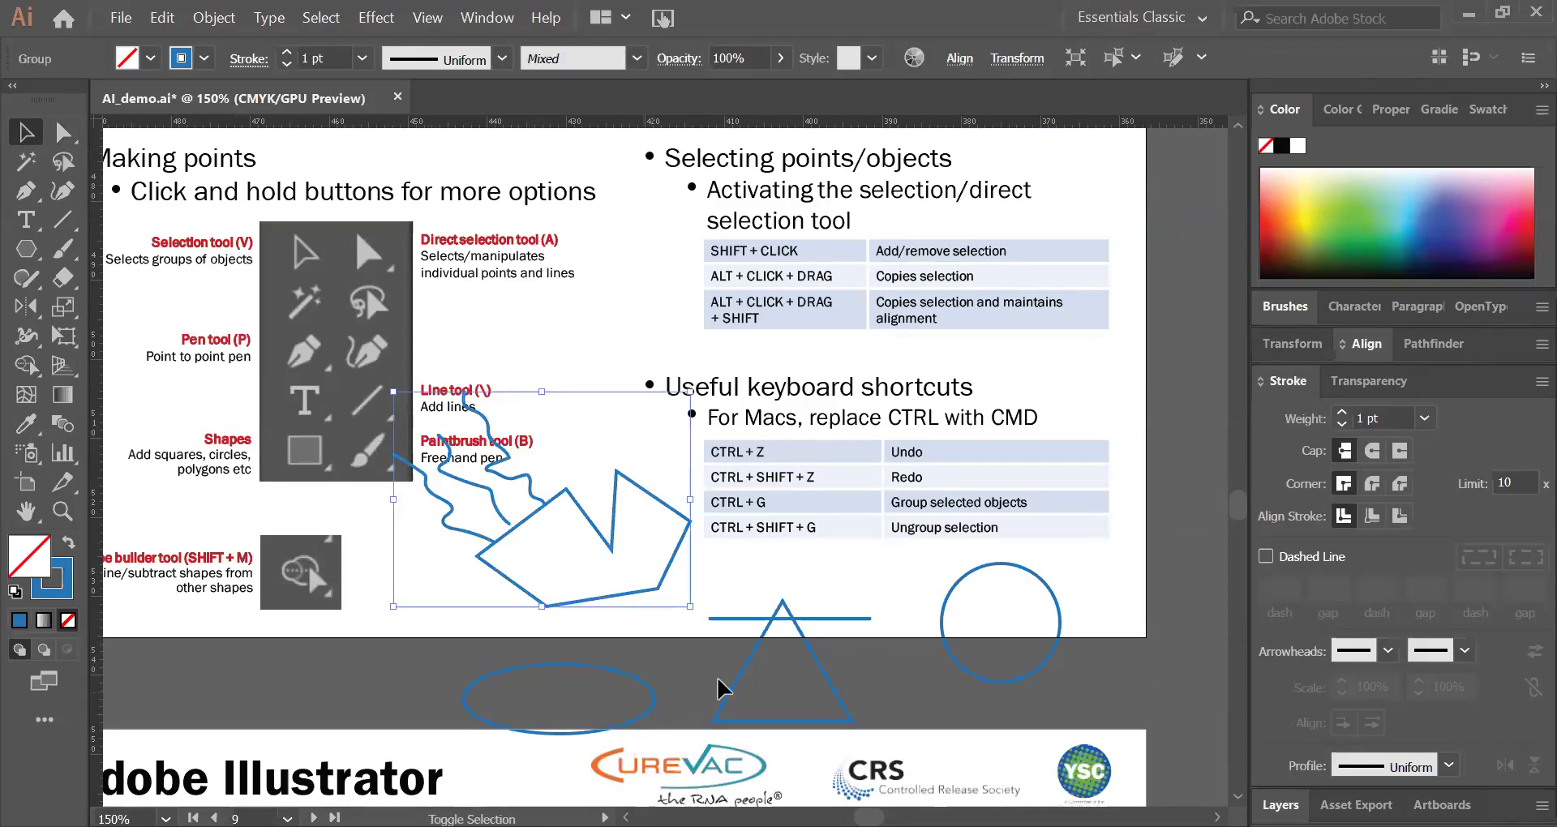
left_click(650, 710, "shift")
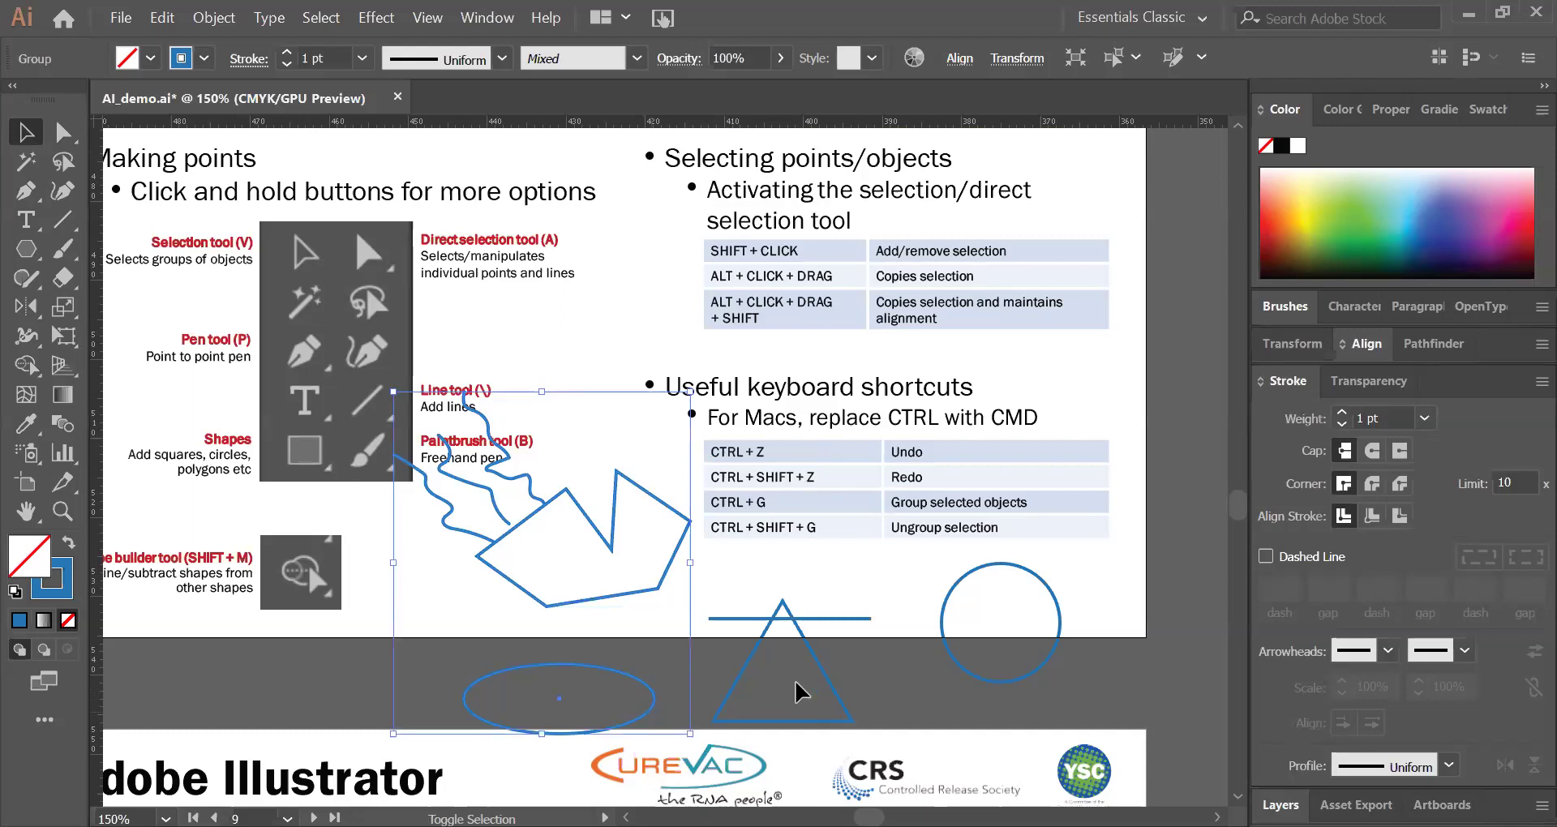
left_click(739, 683, "shift")
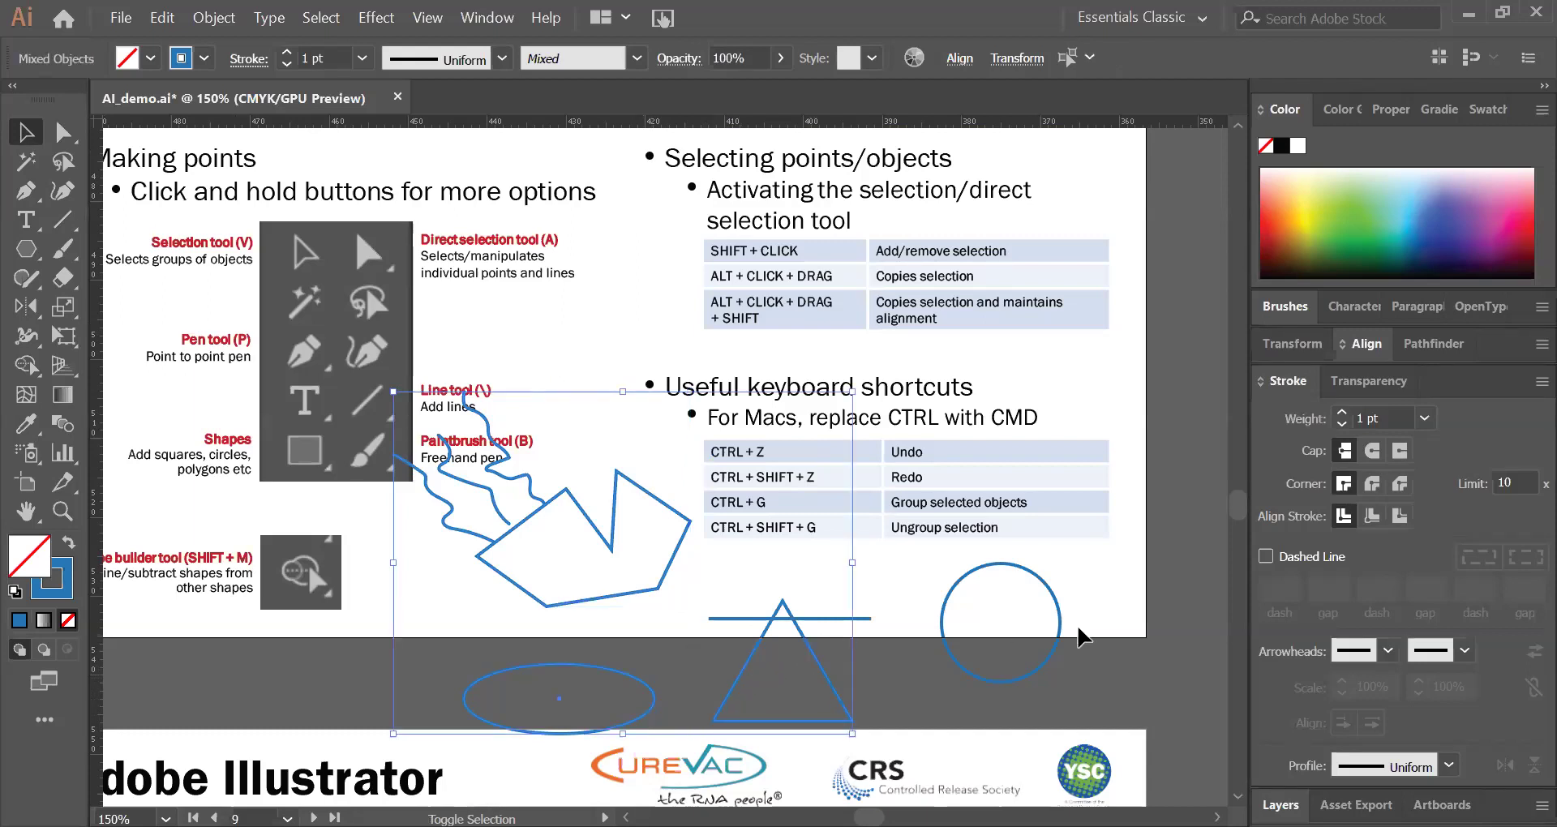
left_click(866, 619, "shift")
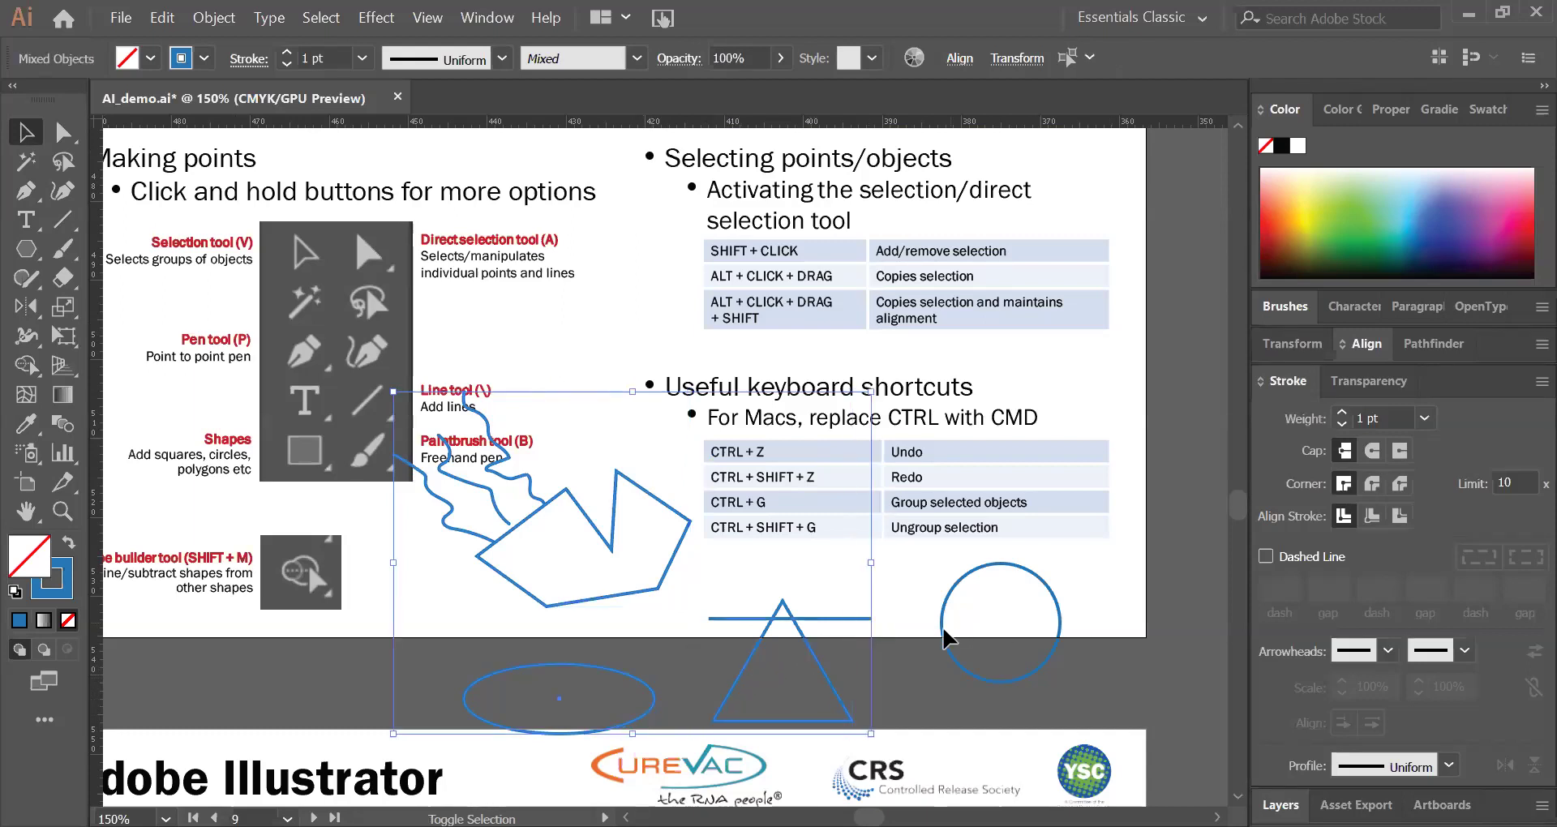
left_click(947, 646, "shift")
left_click_drag(1032, 655, 388, 538)
Step: Move the polygon with wavy strokes, ellipse, triangle, line and circle onto the blank right artboard
left_click(1074, 546)
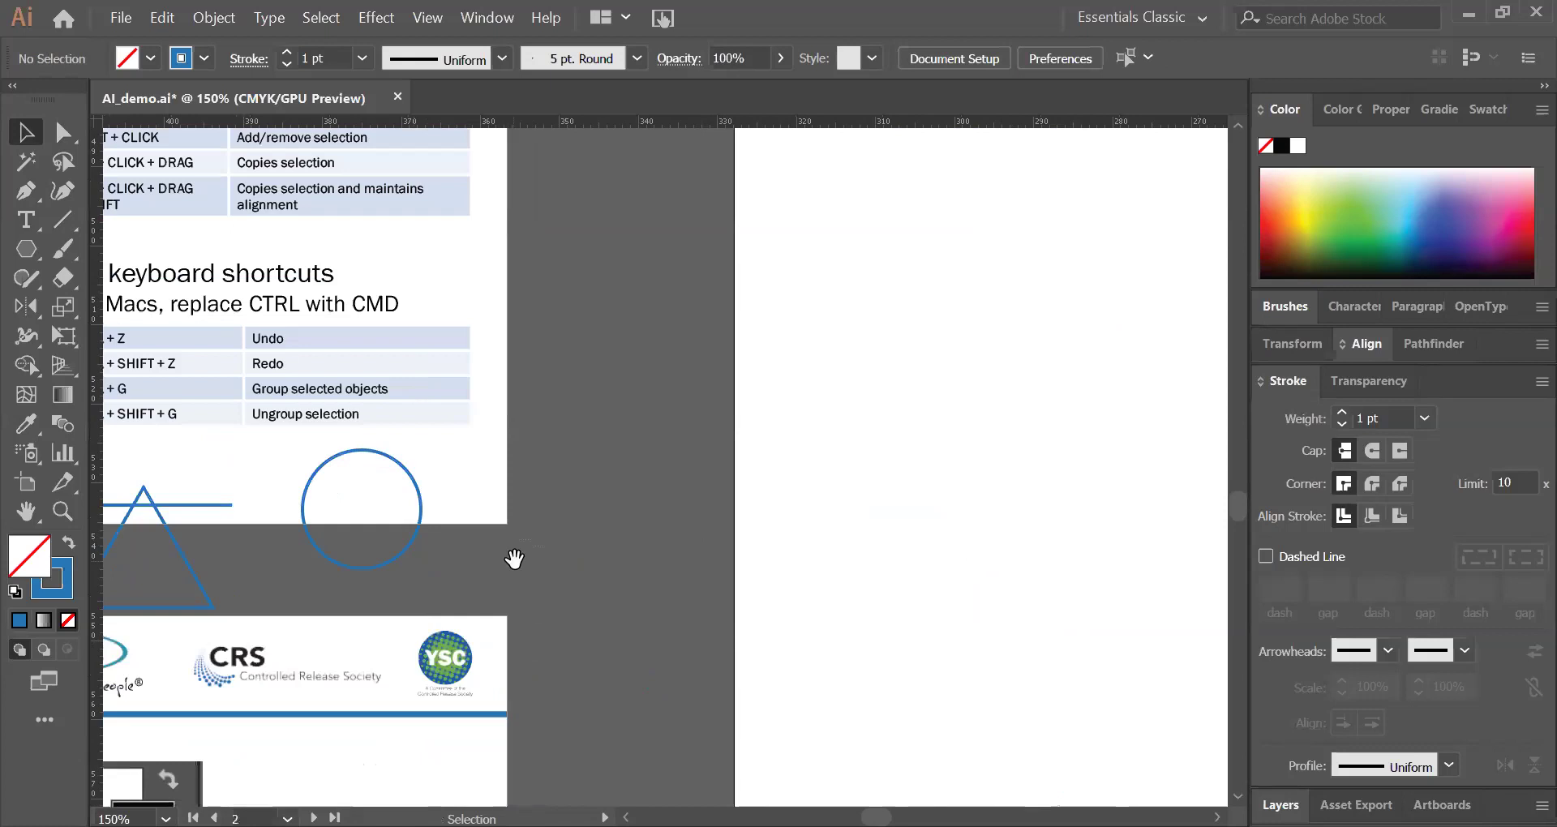
key("ctrl+minus")
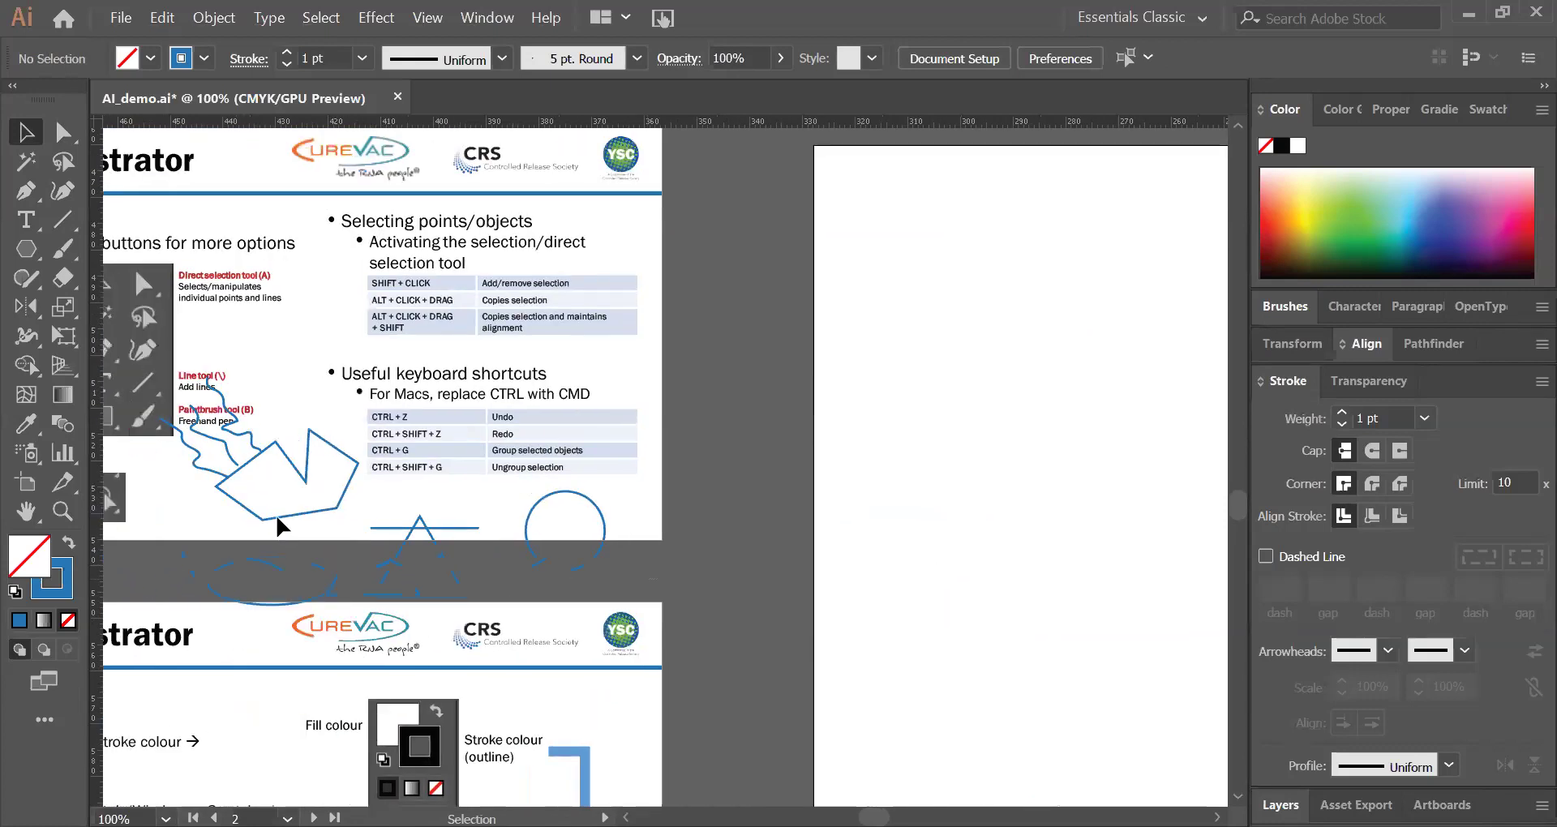
key("ctrl+a")
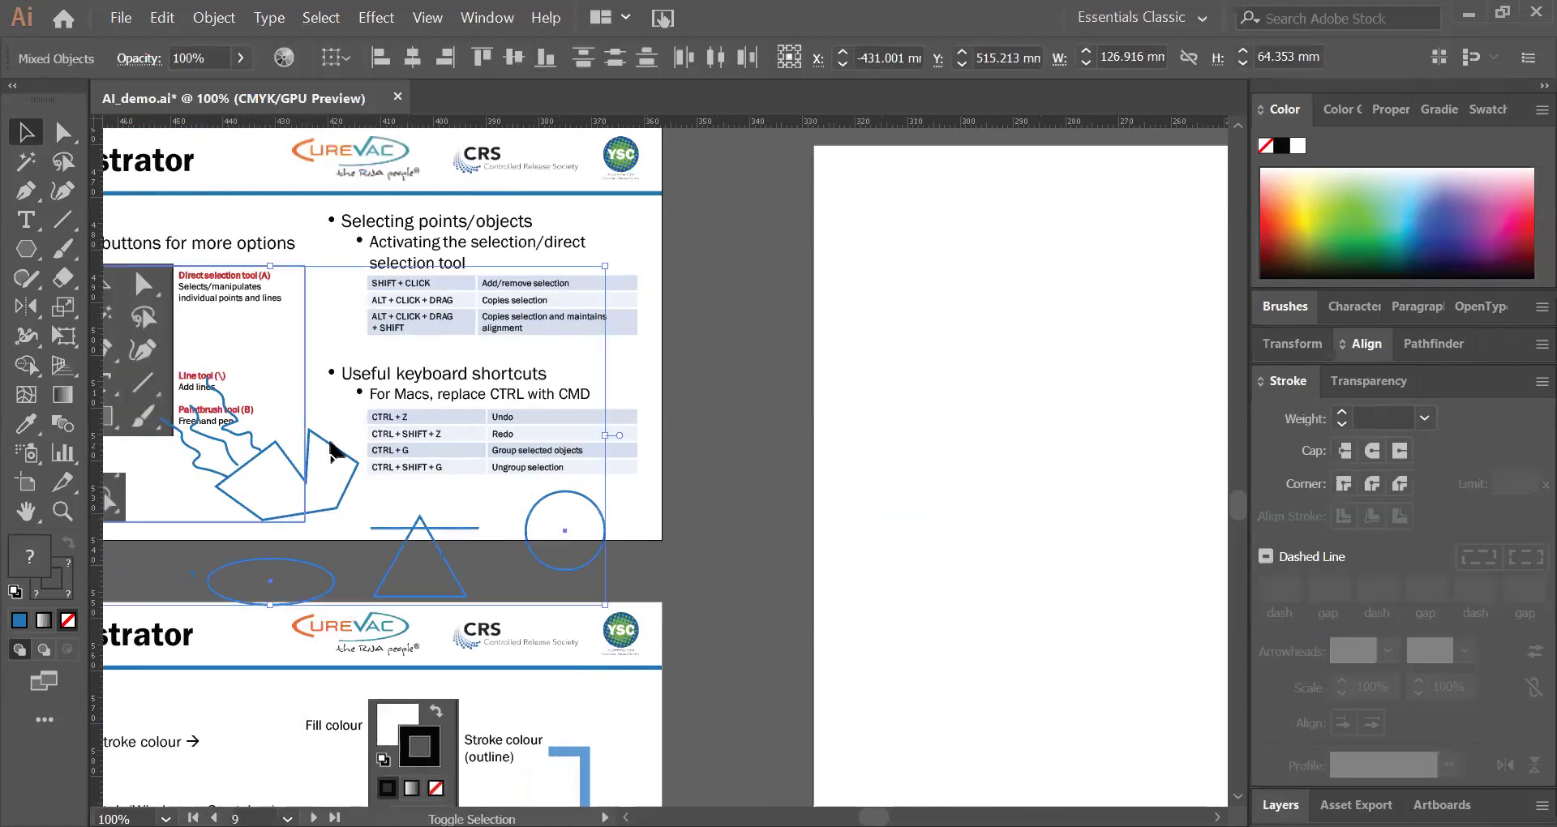
mouse_move(256, 416)
left_mouse_down()
mouse_move(306, 491)
mouse_move(1121, 481)
mouse_move(994, 516)
left_mouse_up()
left_click(260, 451, "shift")
left_click_drag(897, 618, 526, 552)
left_click(525, 553)
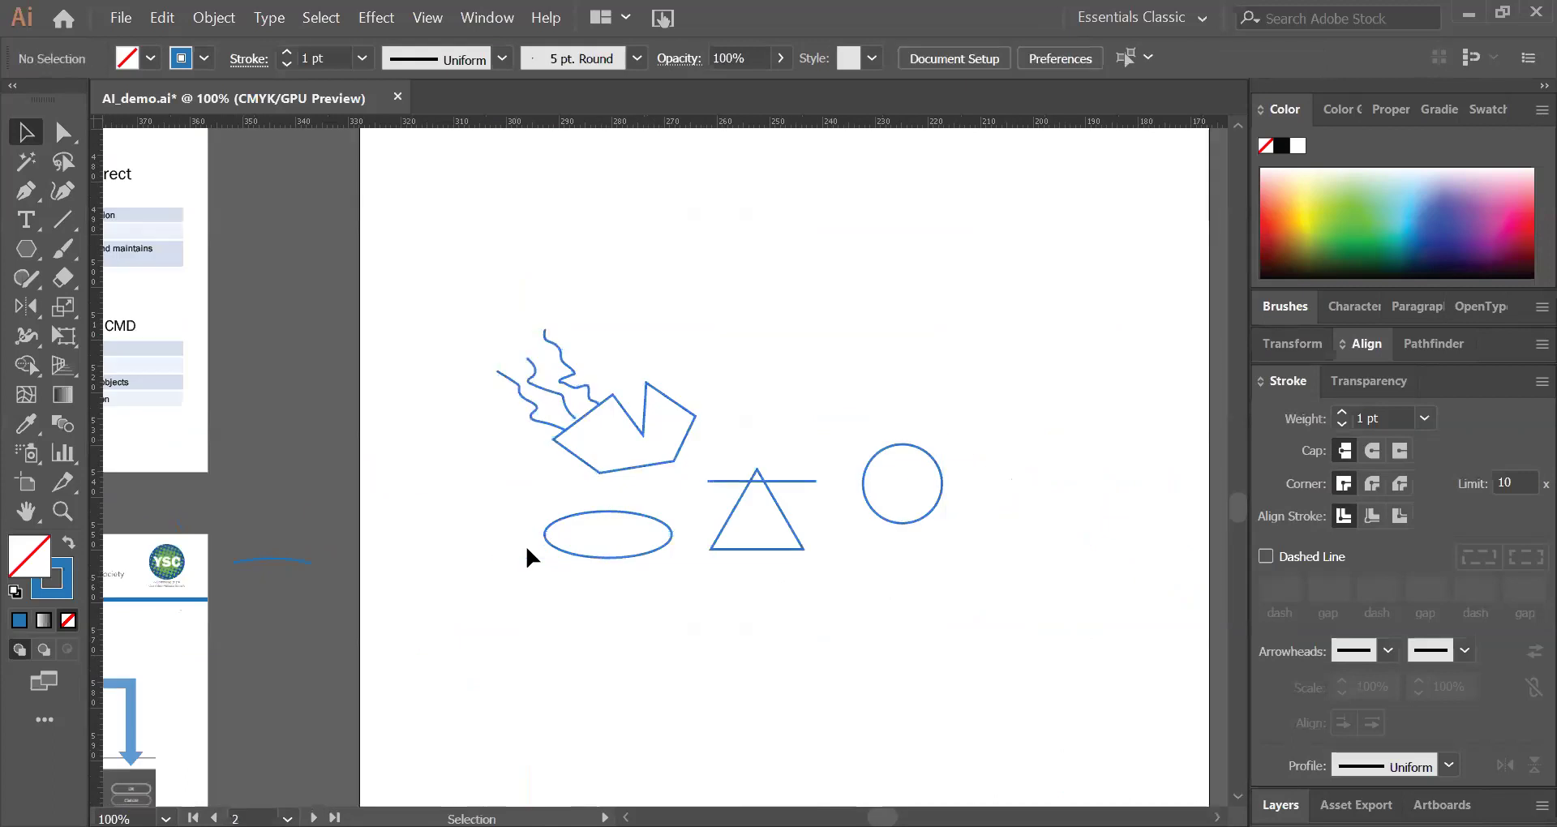
left_click_drag(654, 540, 842, 582)
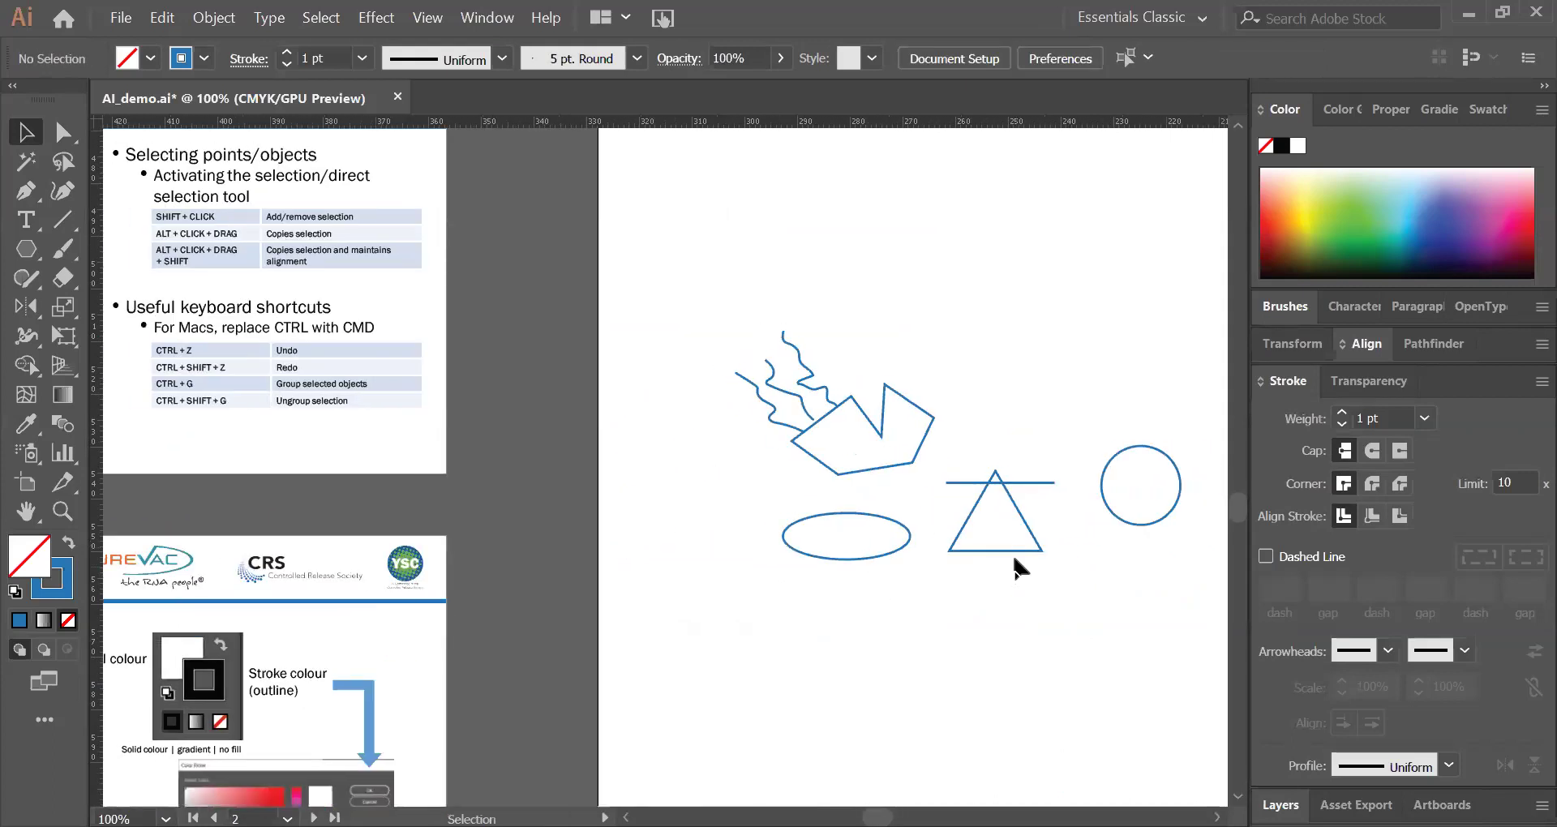
Step: Shrink the triangle proportionally and place it on top of the ellipse
left_click(1010, 550)
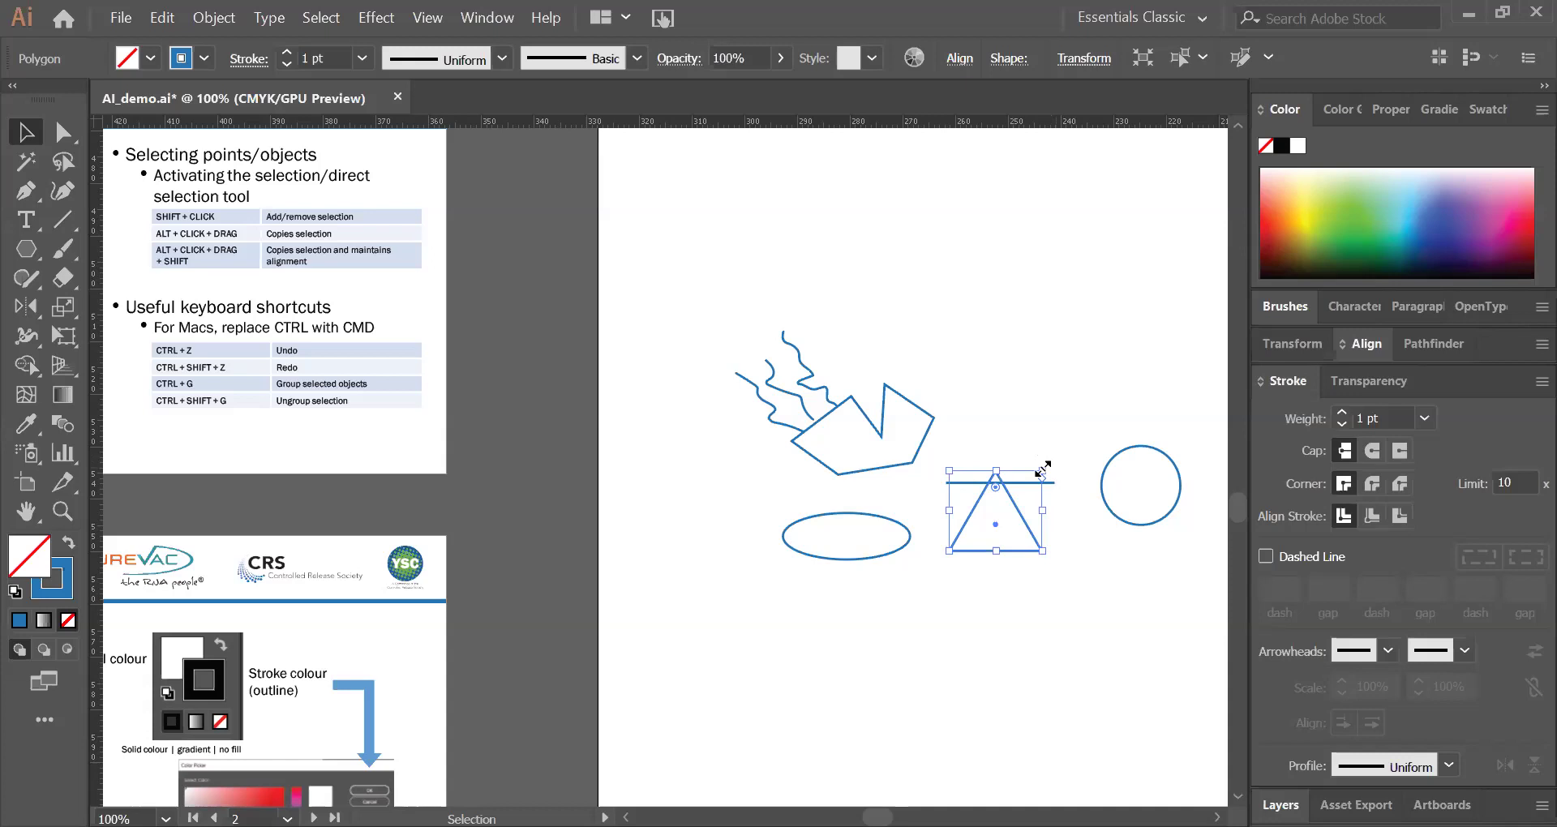
left_click_drag(1041, 470, 992, 516)
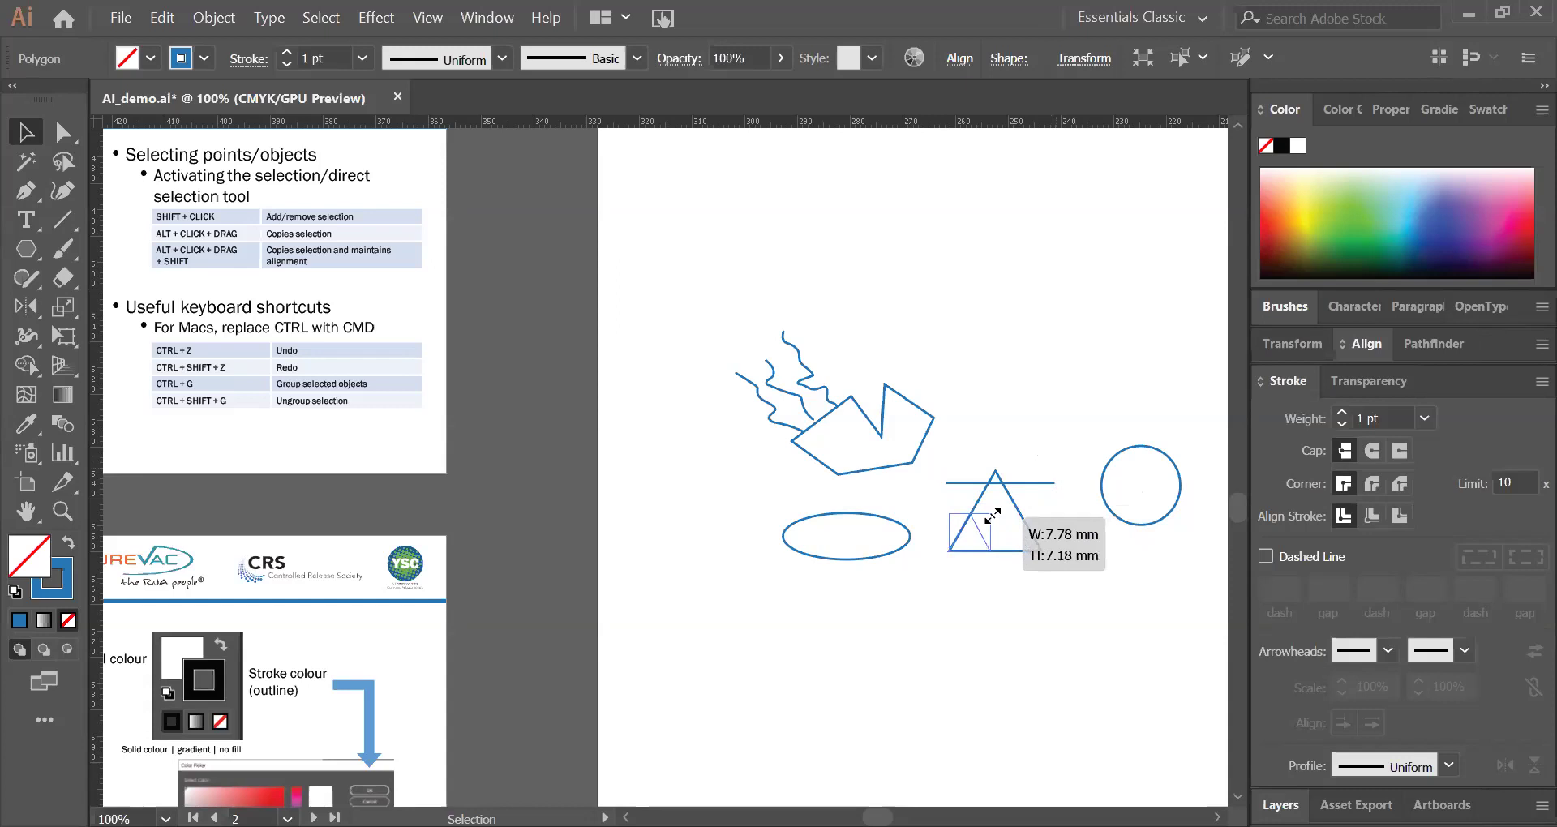
left_click_drag(981, 535, 982, 535)
left_click_drag(971, 537, 848, 502)
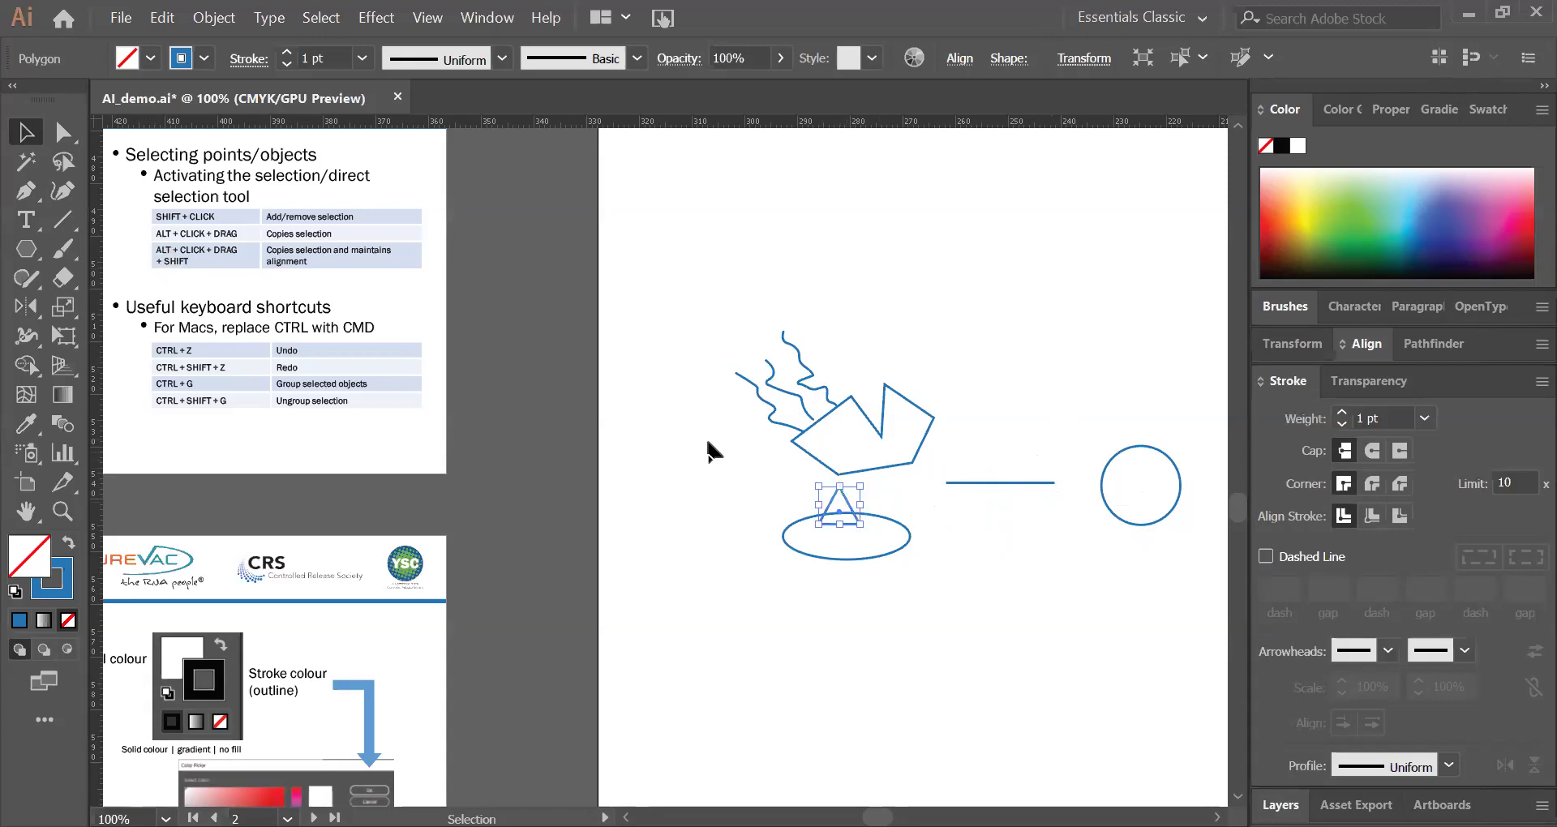
Step: Alt-drag a copy of the small triangle up over the polygon's lower edge
key("alt")
left_click_drag(843, 503, 829, 454)
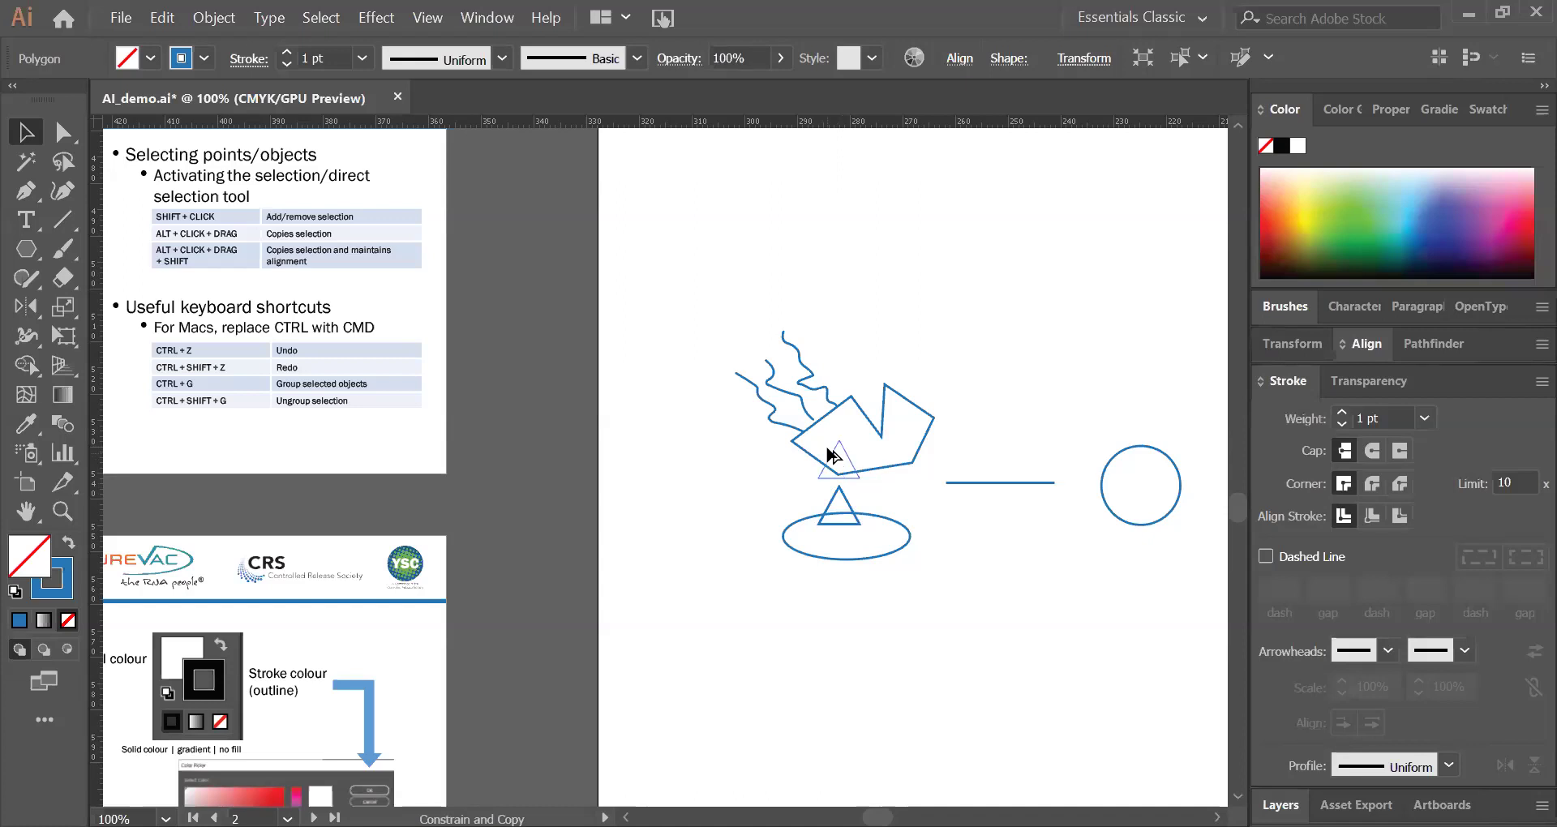
mouse_move(829, 454)
left_mouse_down()
mouse_move(859, 462)
mouse_move(838, 441)
mouse_move(833, 468)
mouse_move(834, 444)
left_mouse_up()
left_click(916, 484)
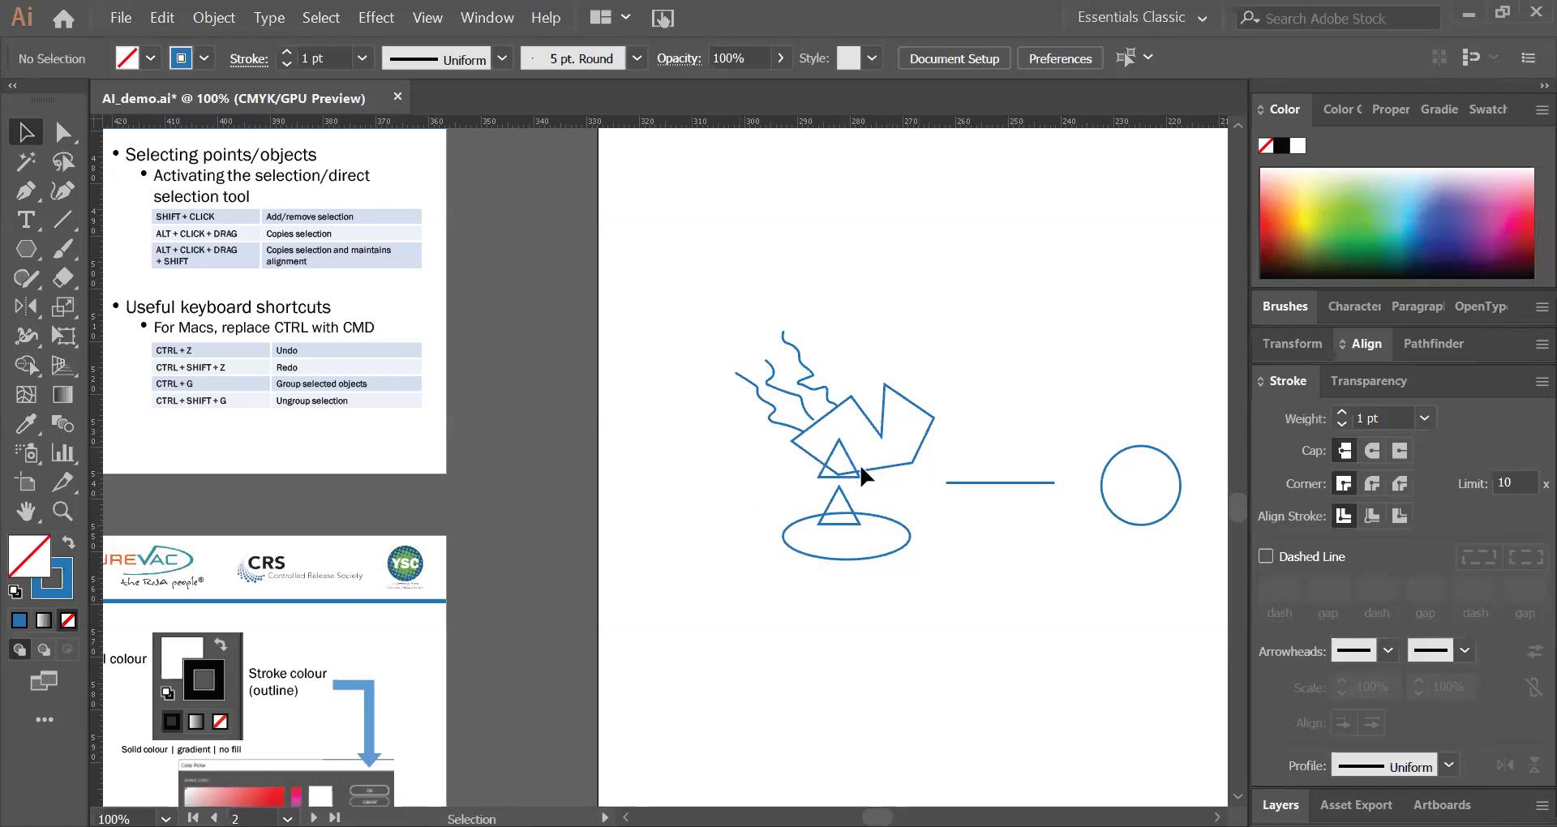
Step: Zoom to 150% and pan until the diagram on the second artboard is centred
left_click_drag(399, 469, 648, 501)
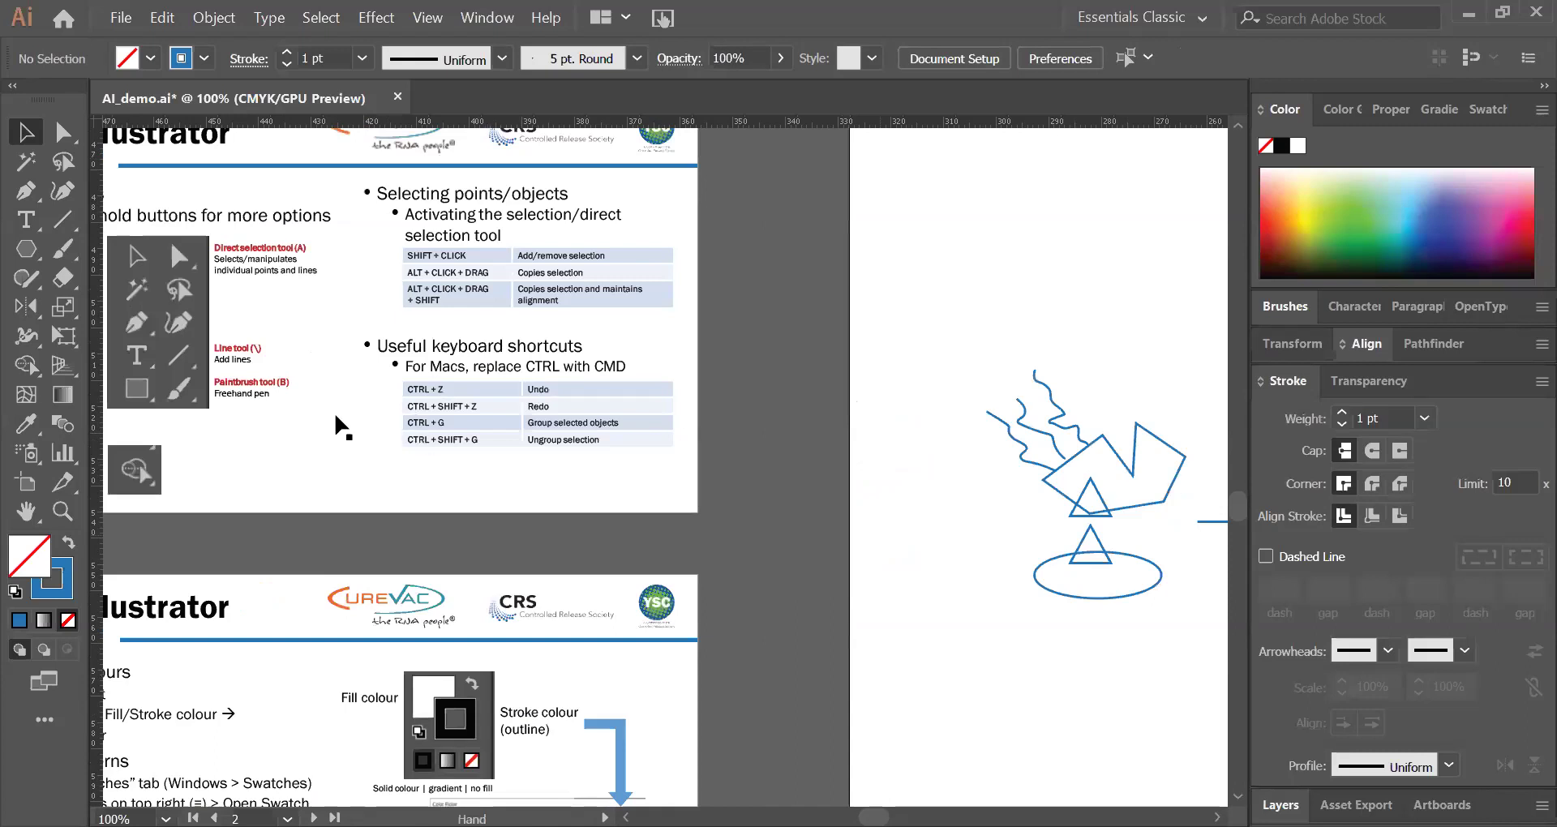
left_click_drag(155, 432, 357, 466)
key("ctrl+equal")
left_click_drag(466, 506, 602, 631)
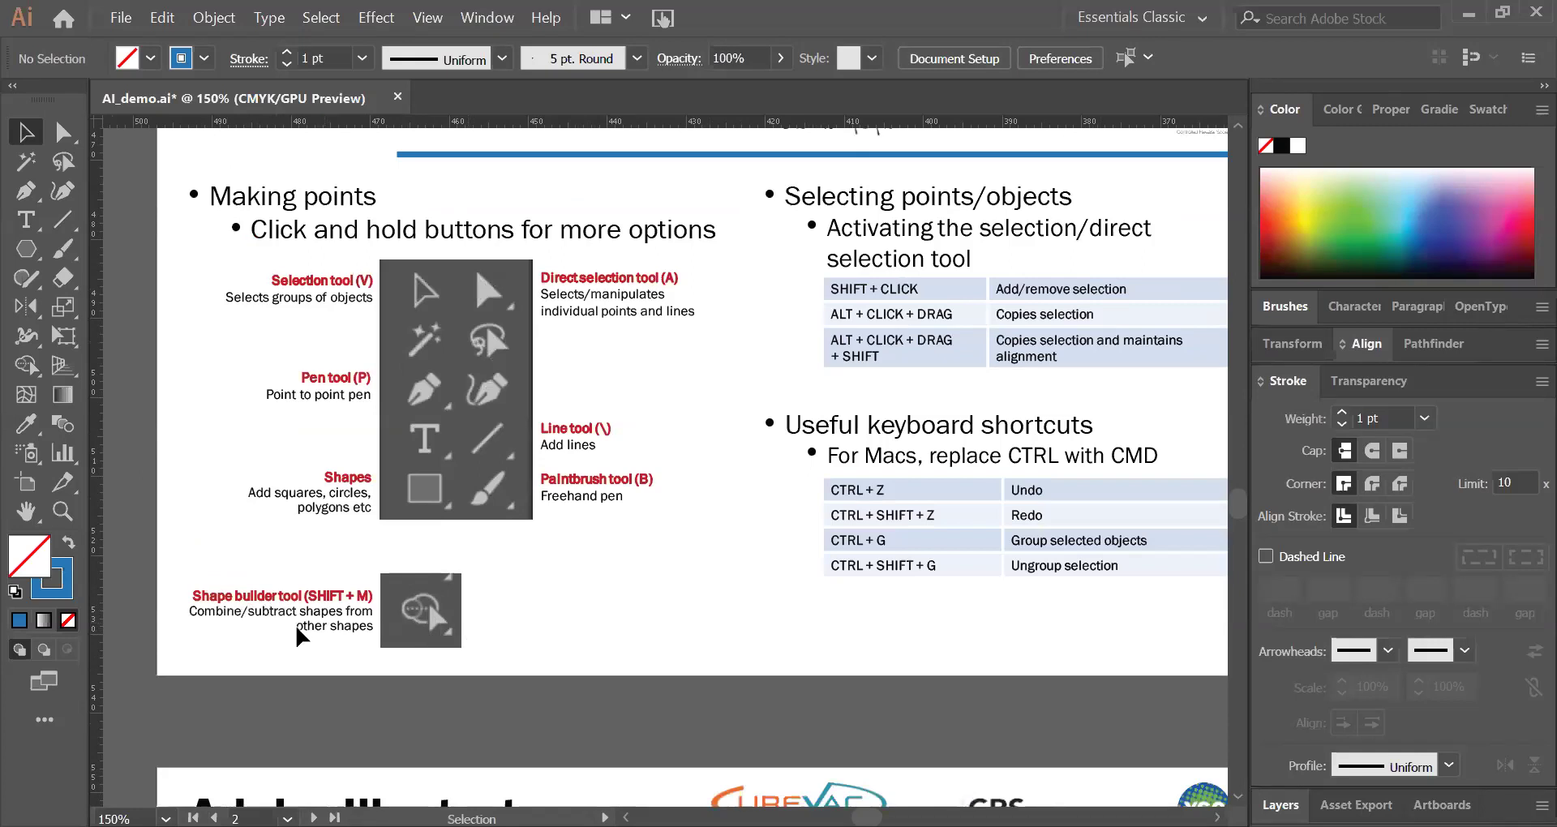
key("space")
left_click_drag(645, 621, 642, 619)
left_click_drag(1081, 632, 420, 556)
left_click_drag(1000, 602, 397, 566)
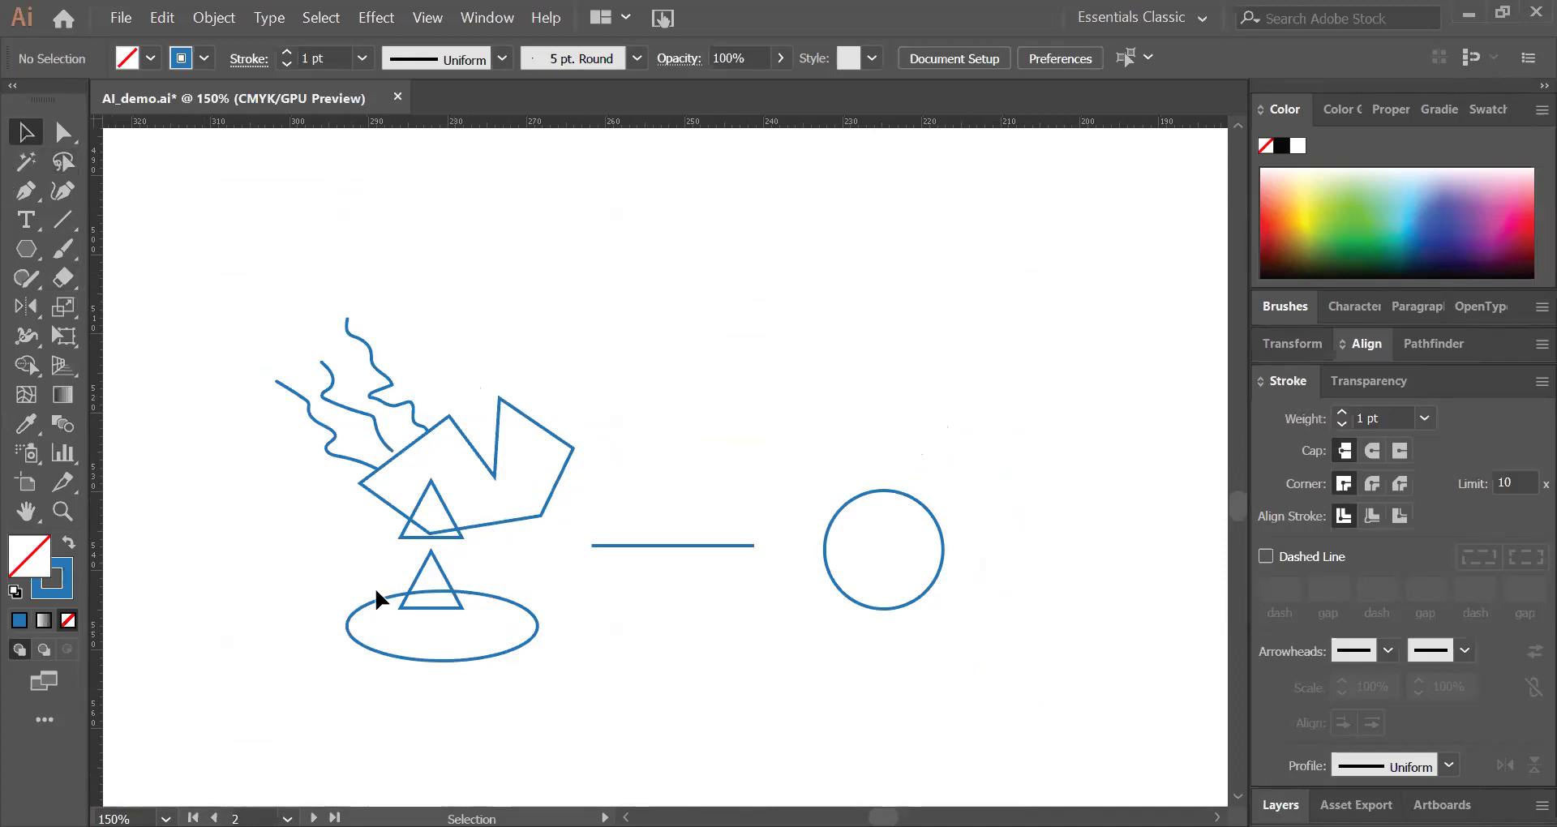
Step: Merge the lower triangle and the ellipse into one peaked shape with the Shape Builder
left_click(446, 583)
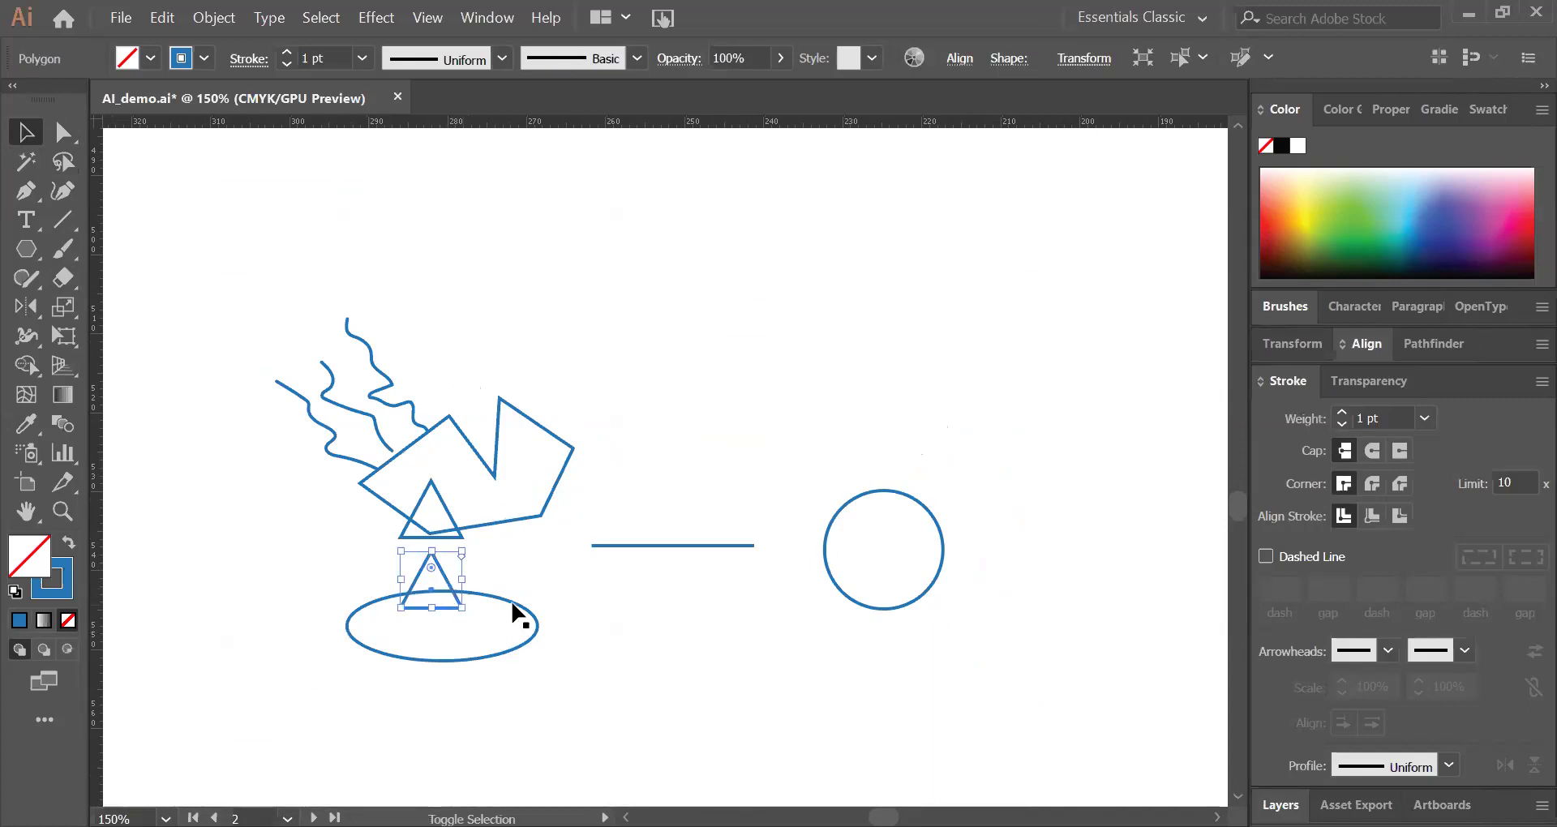
left_click(441, 658, "shift")
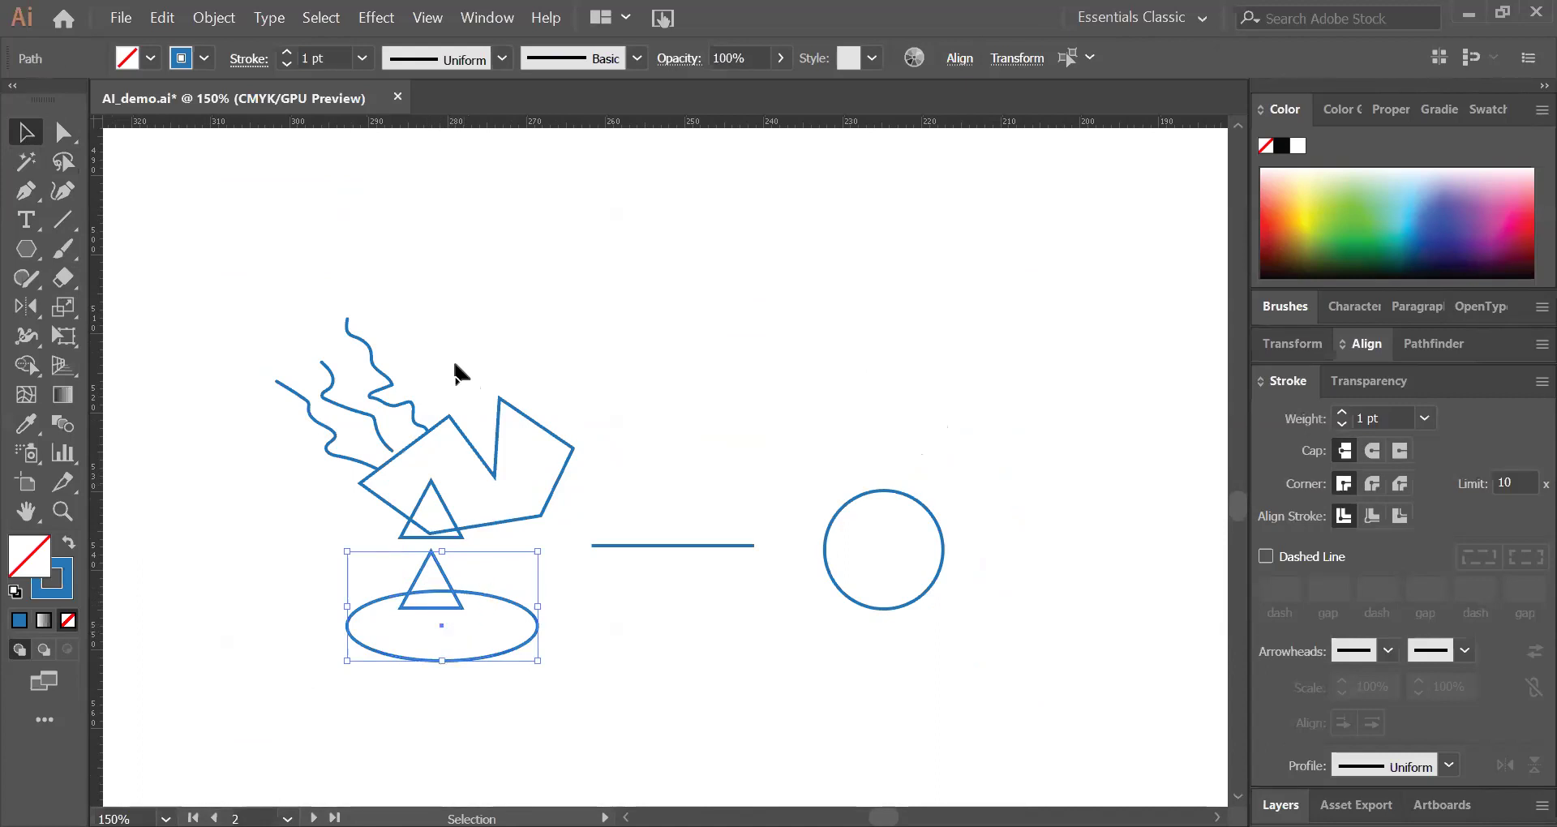
left_click(27, 365)
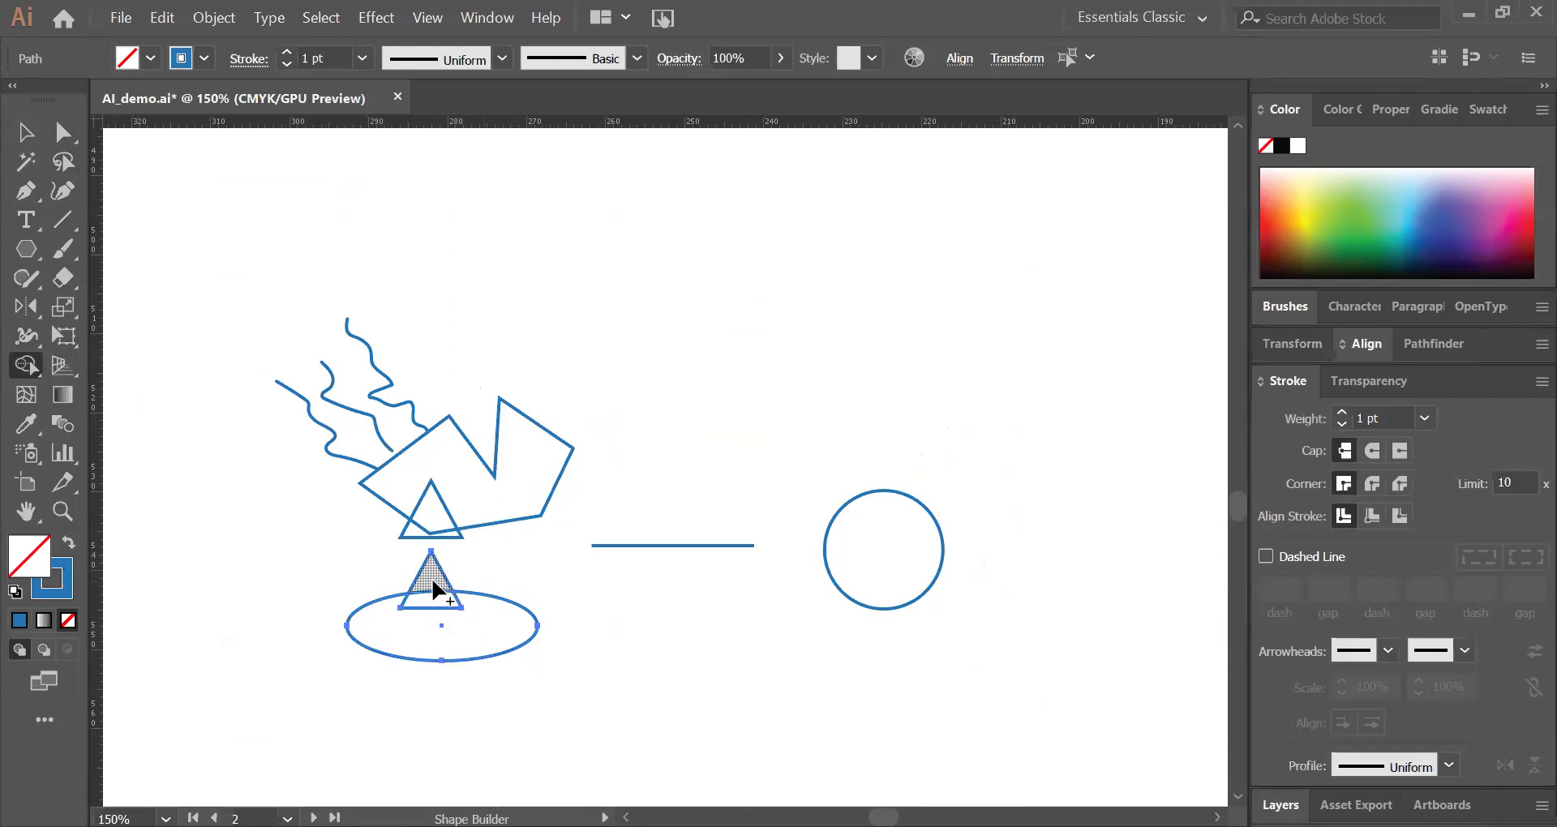
left_click_drag(432, 580, 430, 630)
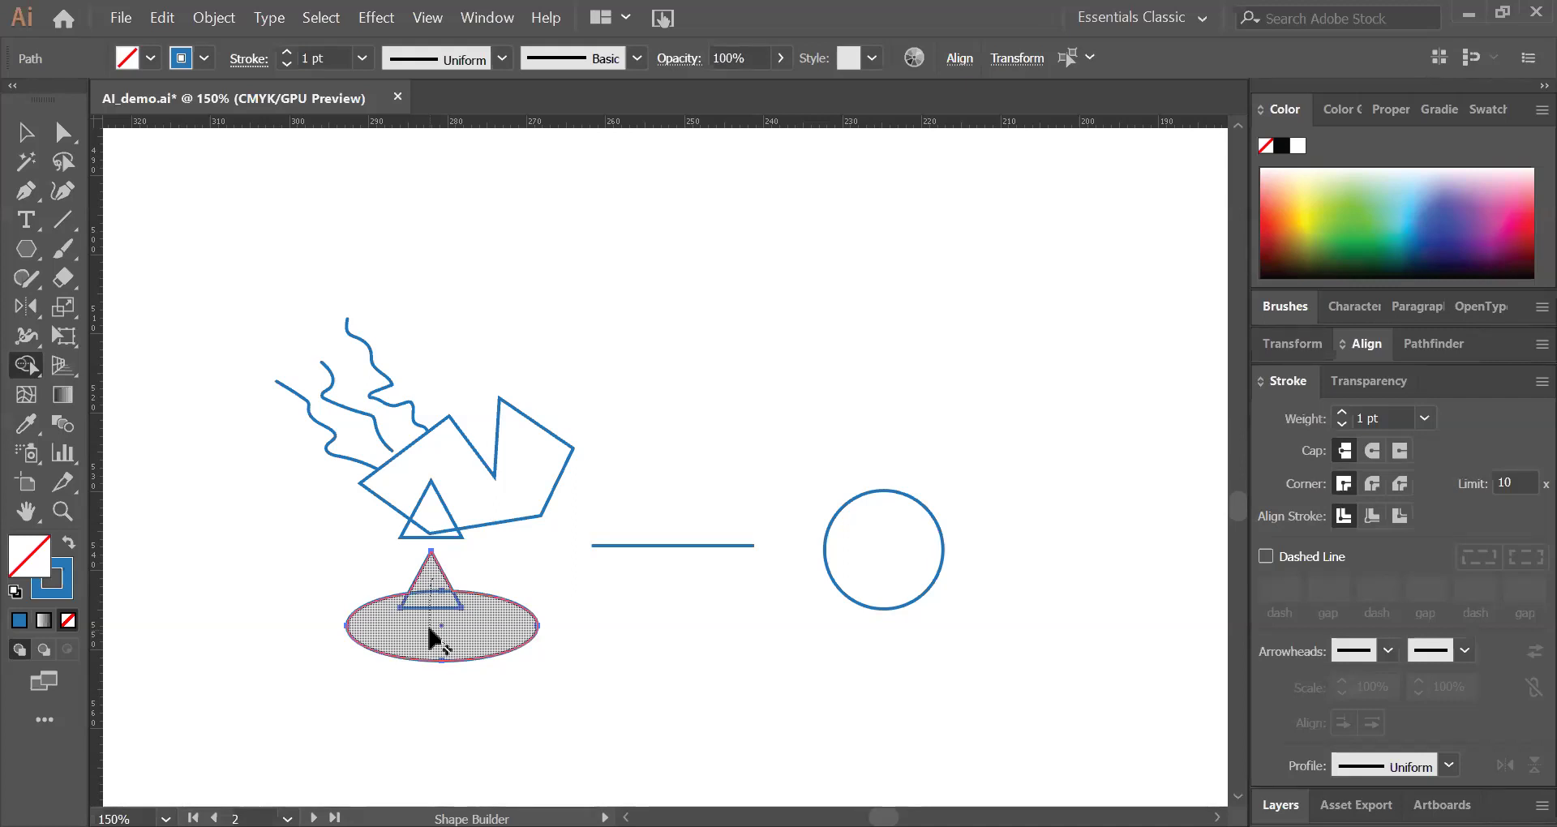
mouse_move(410, 598)
left_mouse_down()
mouse_move(522, 615)
mouse_move(518, 650)
mouse_move(448, 637)
left_mouse_up()
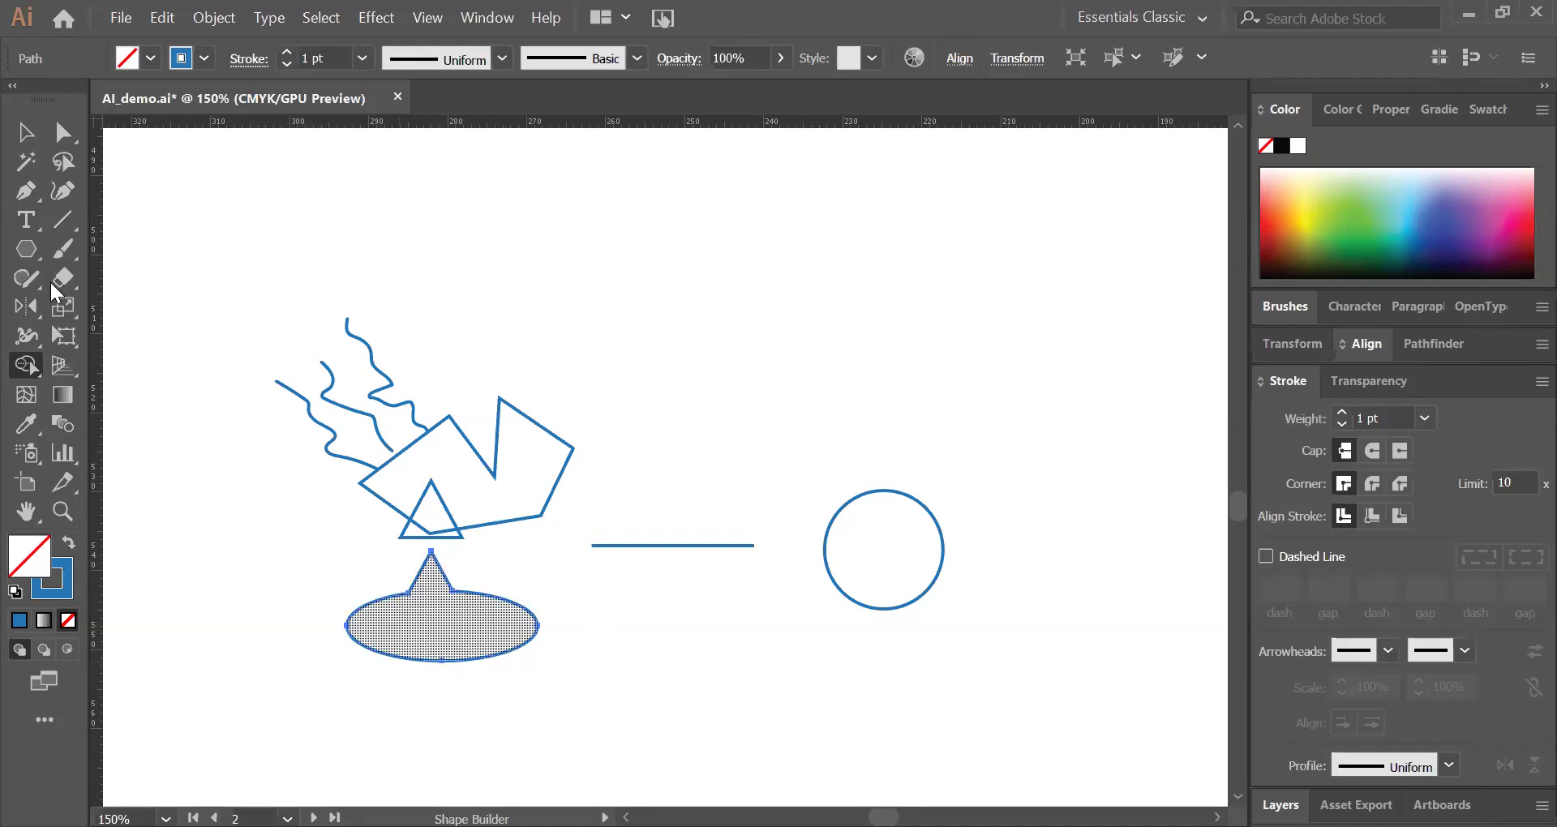
left_click(27, 132)
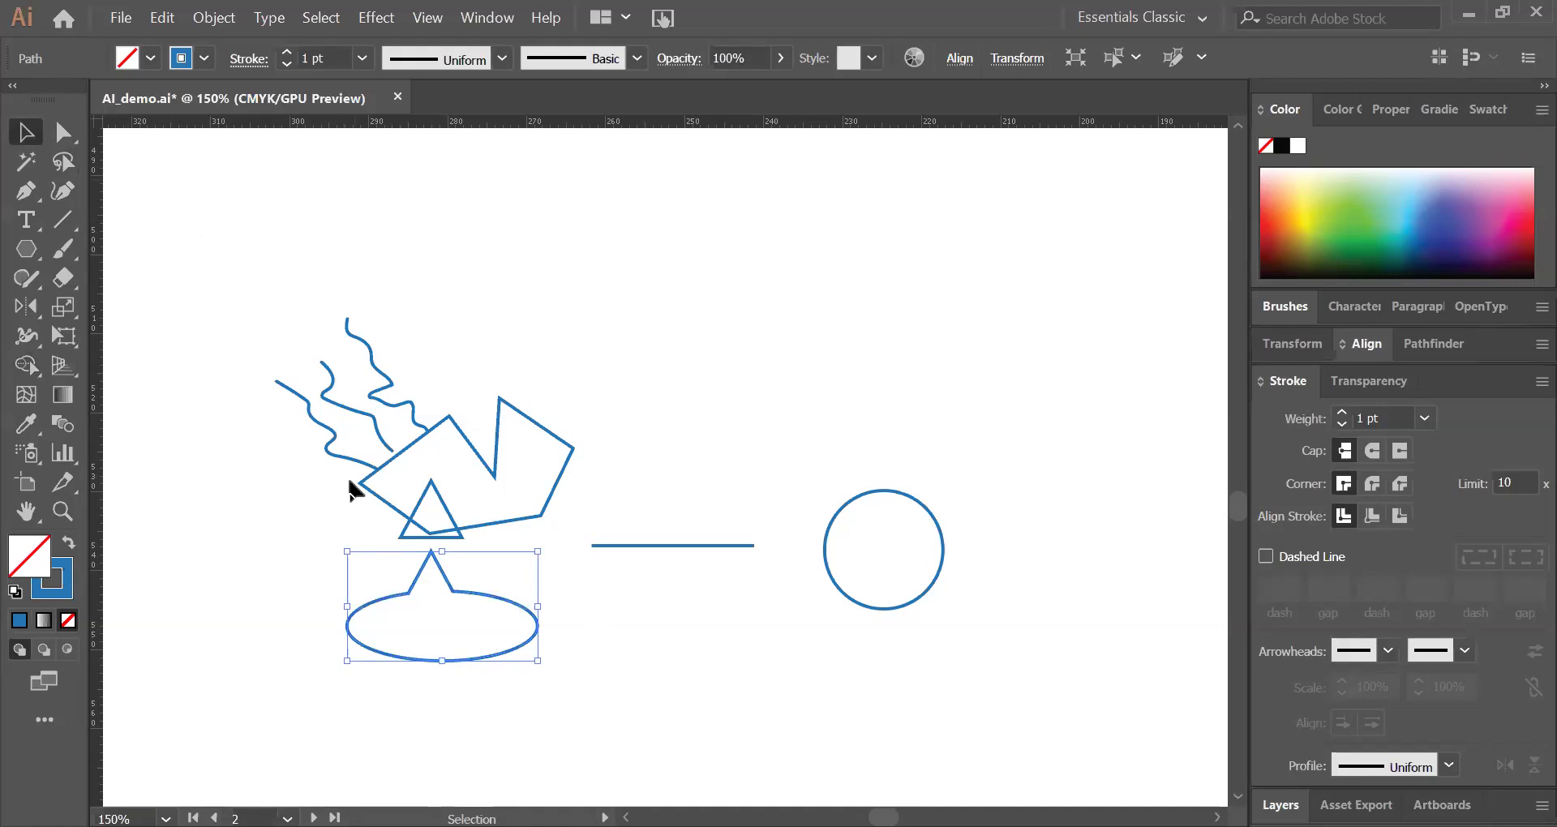
Step: Delete the upper triangle region with Shape Builder, leaving a triangular notch in the polygon's lower edge
left_click_drag(349, 480, 542, 473)
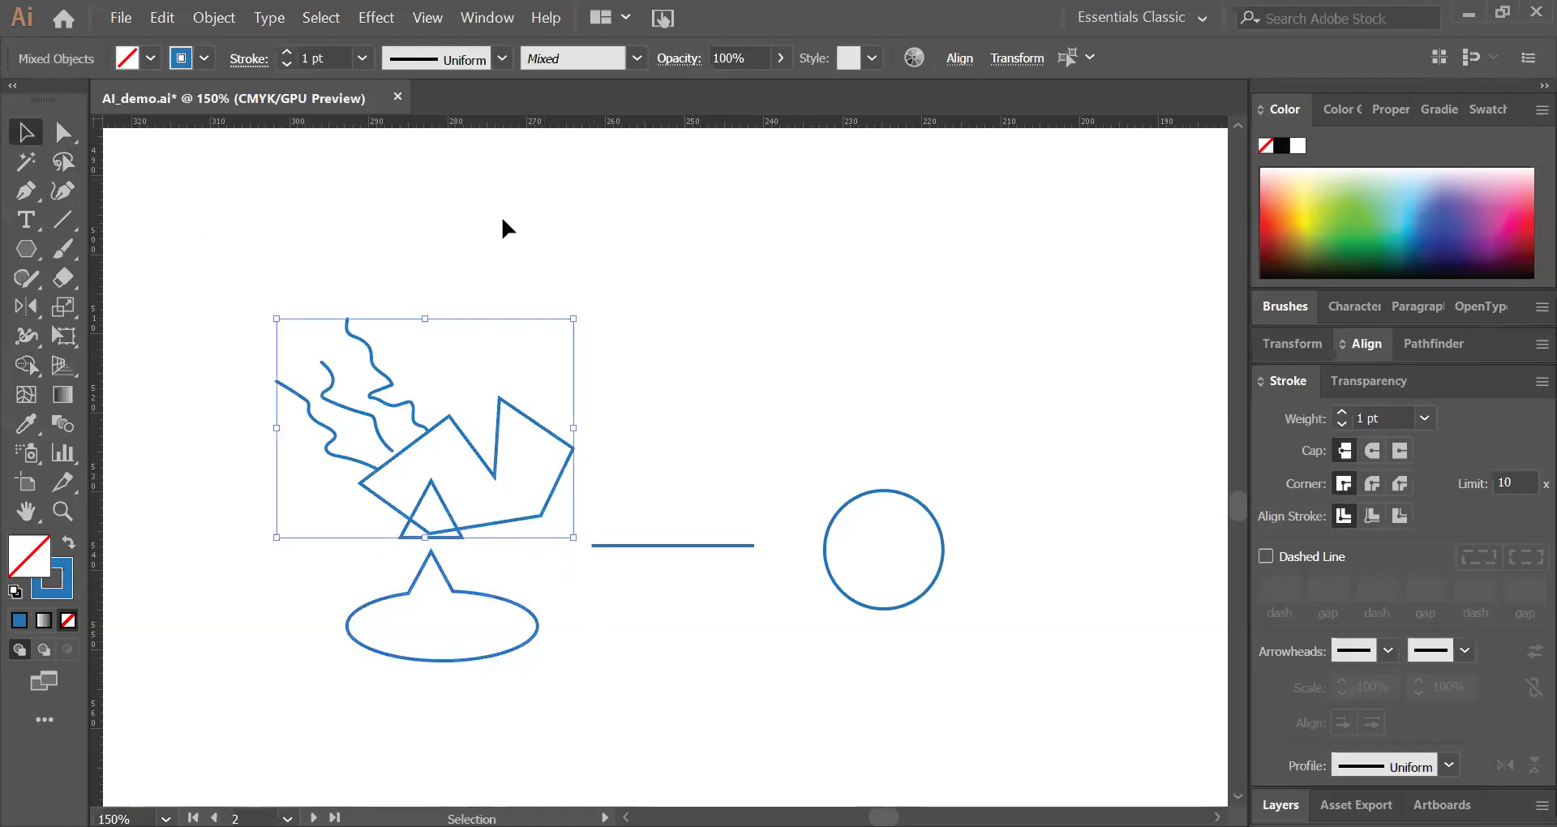
left_click(30, 368)
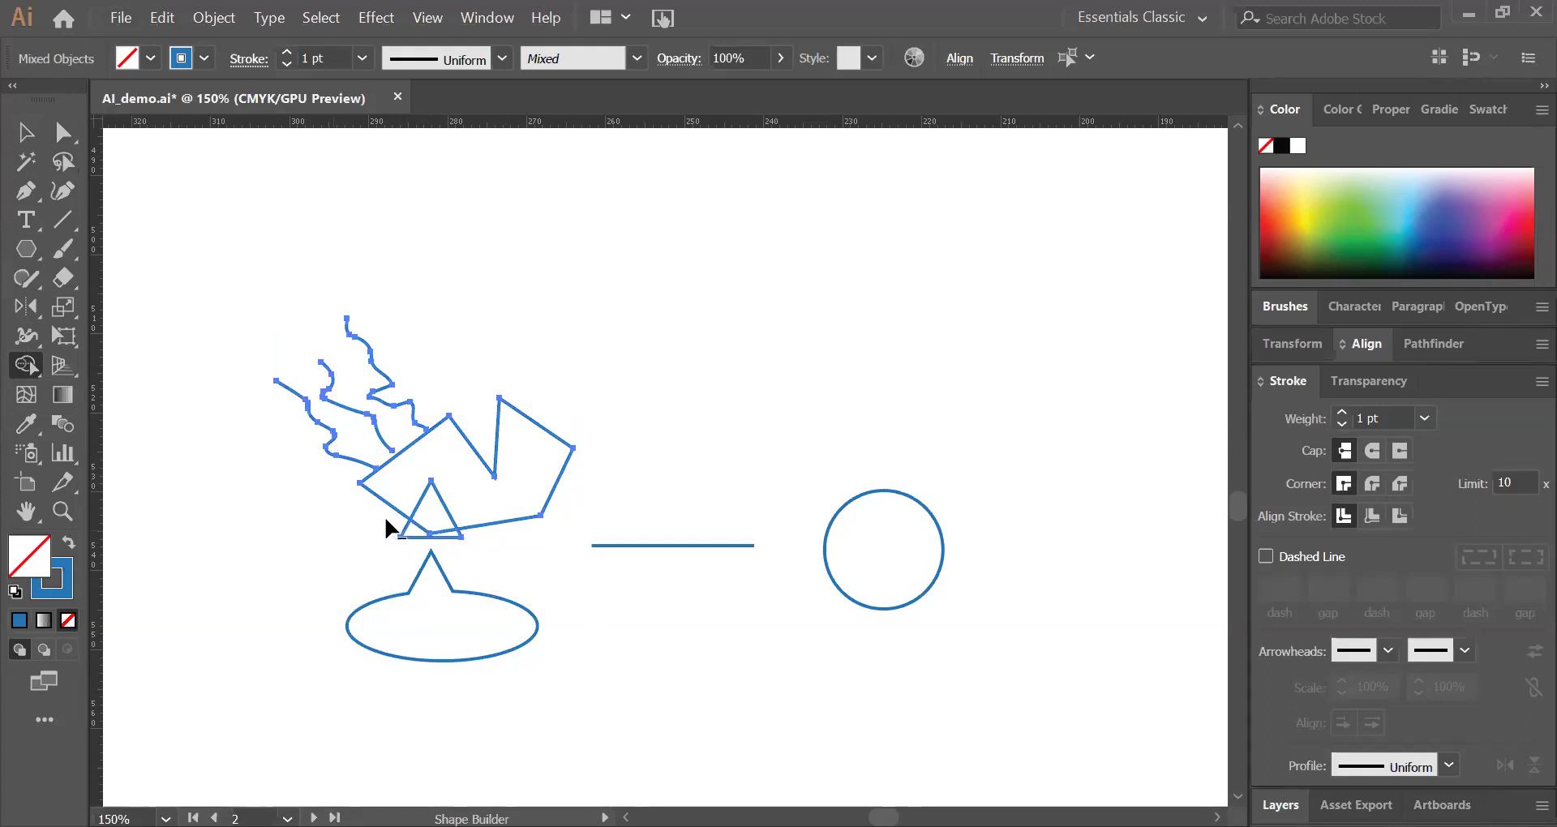
mouse_move(397, 537)
left_mouse_down()
mouse_move(436, 519)
mouse_move(445, 544)
left_mouse_up()
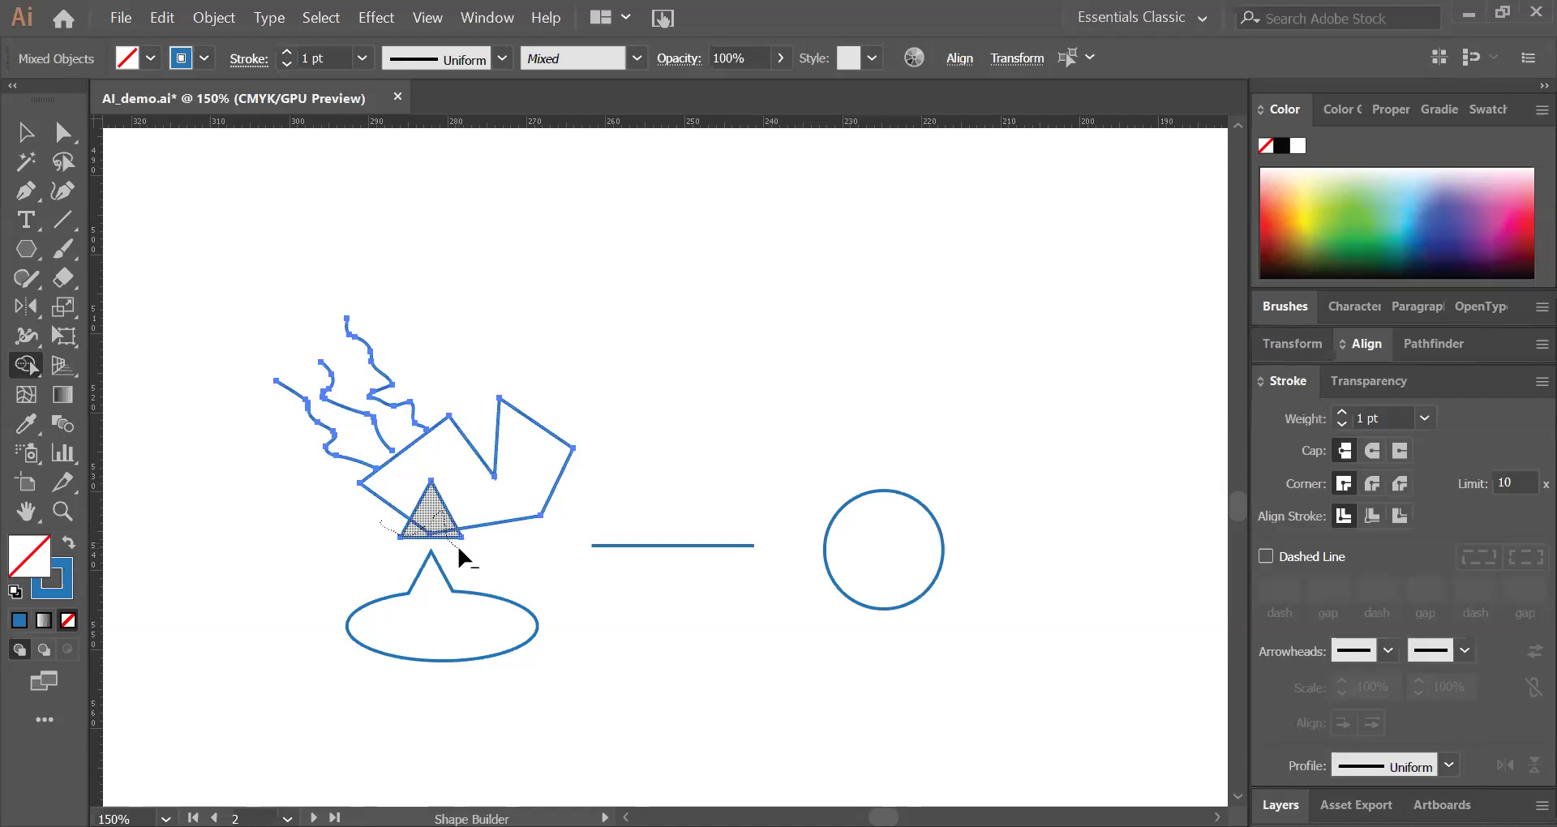
left_click_drag(458, 546, 461, 547)
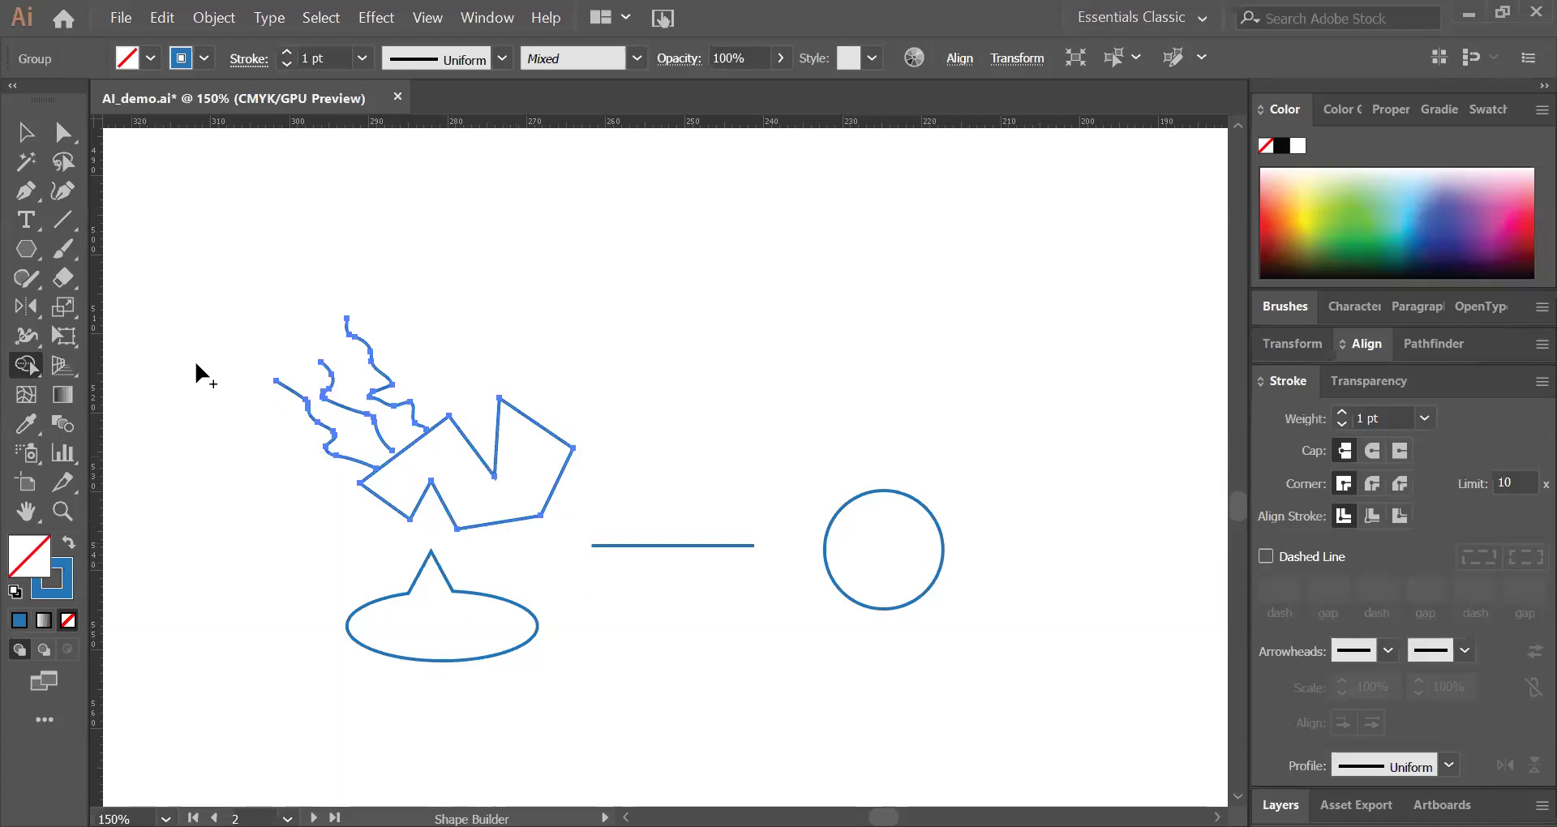
Step: Add a text box below the merged ellipse reading 'Substrate to enzyme', correcting the typos
left_click(32, 215)
mouse_move(280, 681)
left_mouse_down()
mouse_move(605, 740)
mouse_move(557, 737)
mouse_move(581, 740)
mouse_move(247, 610)
mouse_move(182, 614)
mouse_move(413, 702)
left_mouse_up()
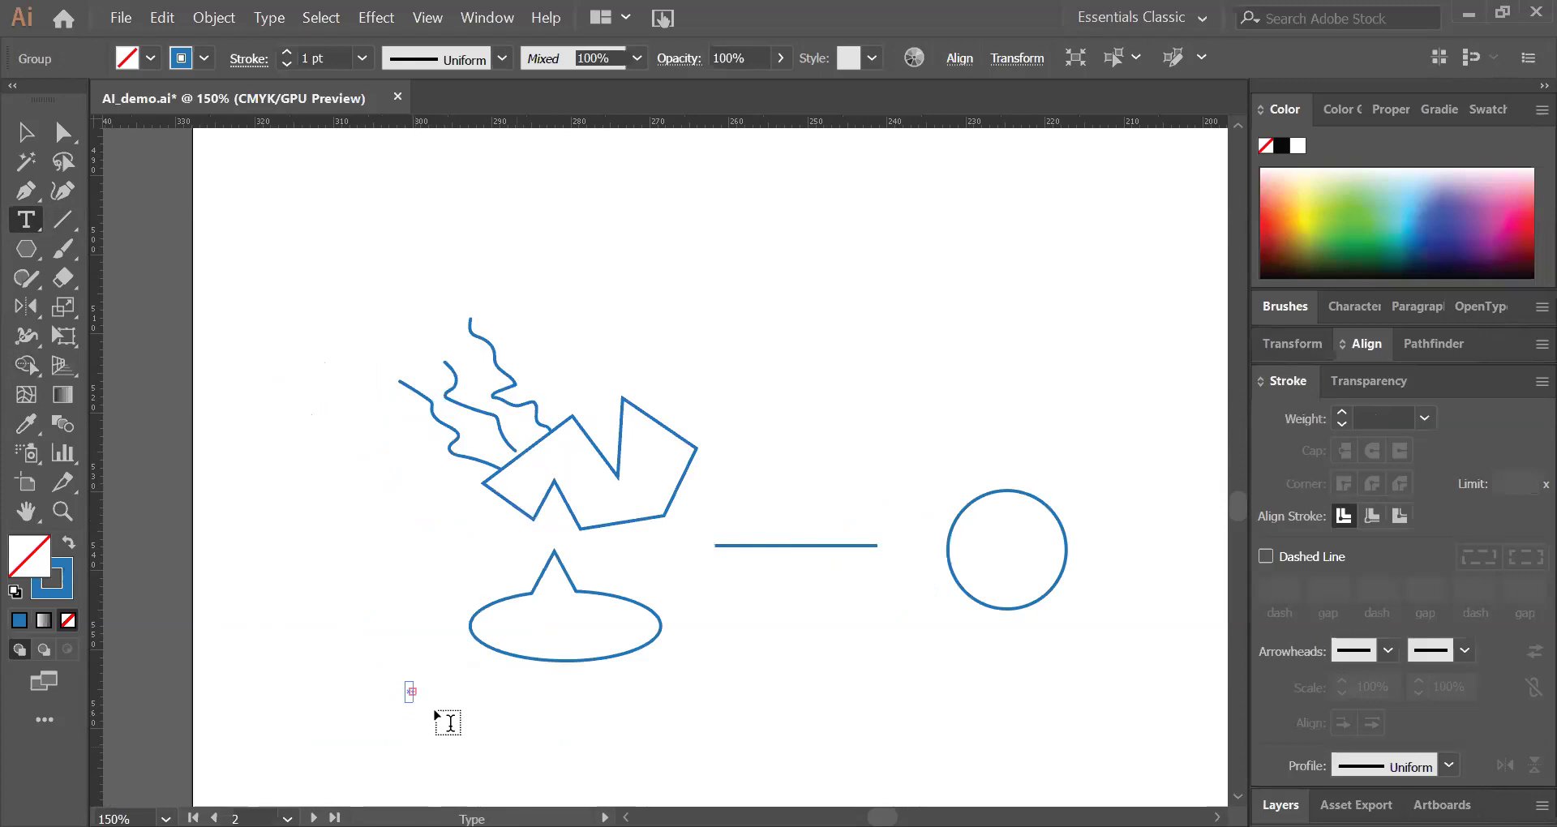
key("ctrl+z")
left_click_drag(419, 684, 719, 763)
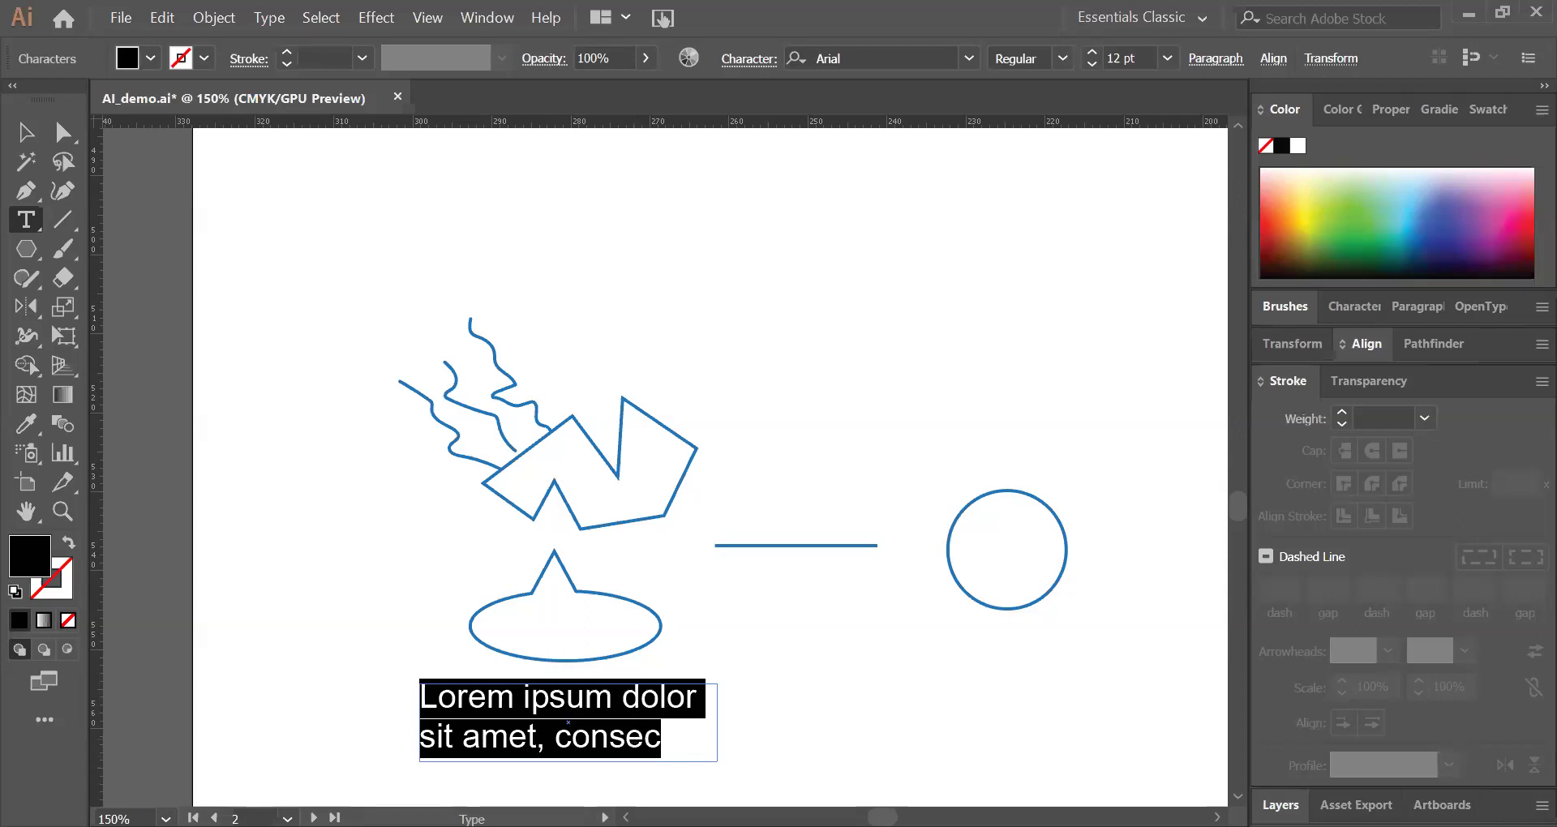
type("Sub")
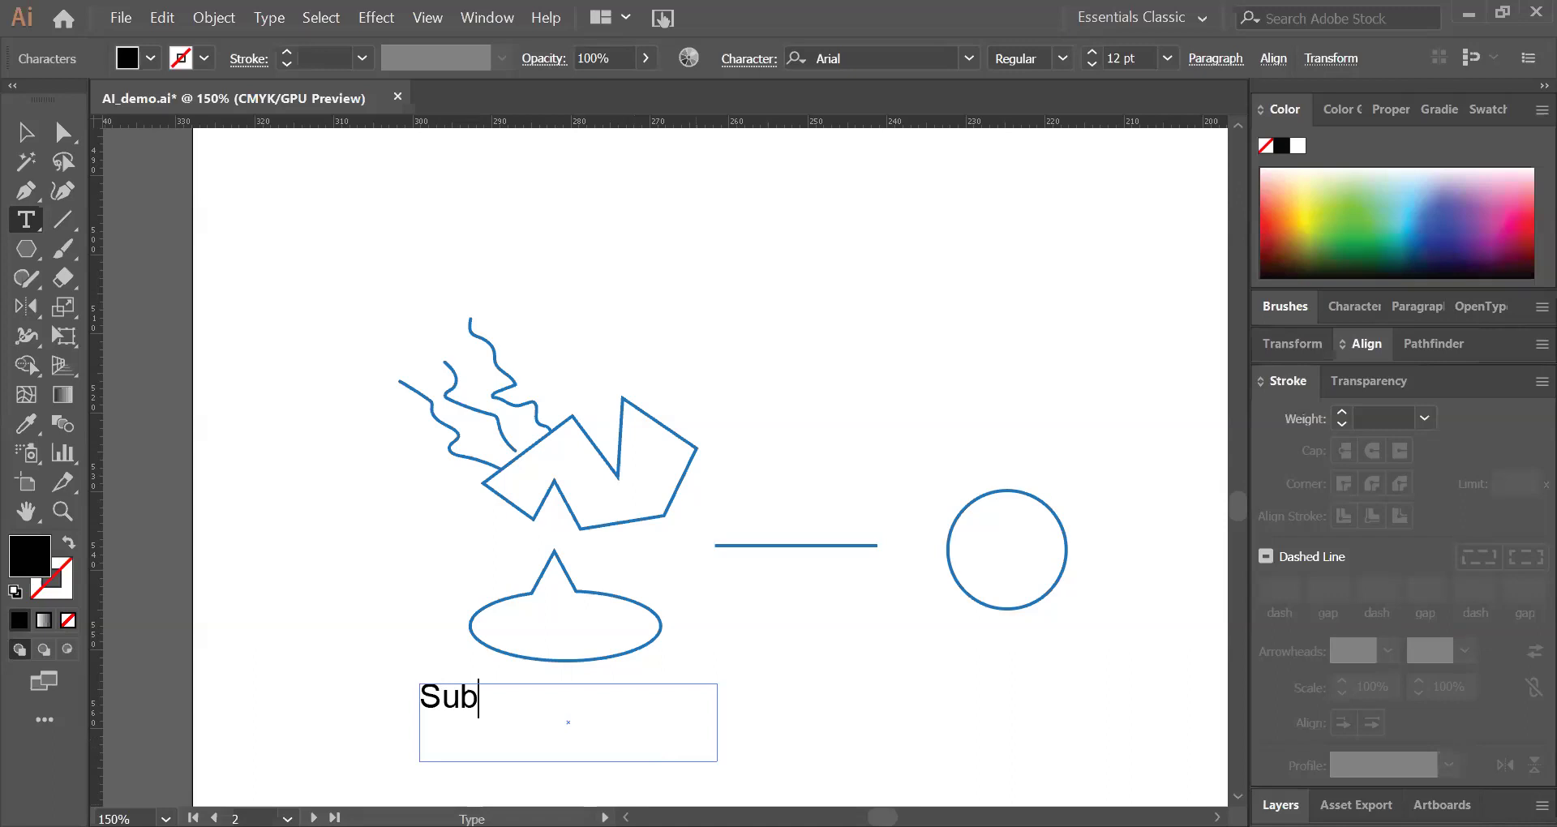
type("strate to ensym")
key("BackSpace")
key("BackSpace")
key("BackSpace")
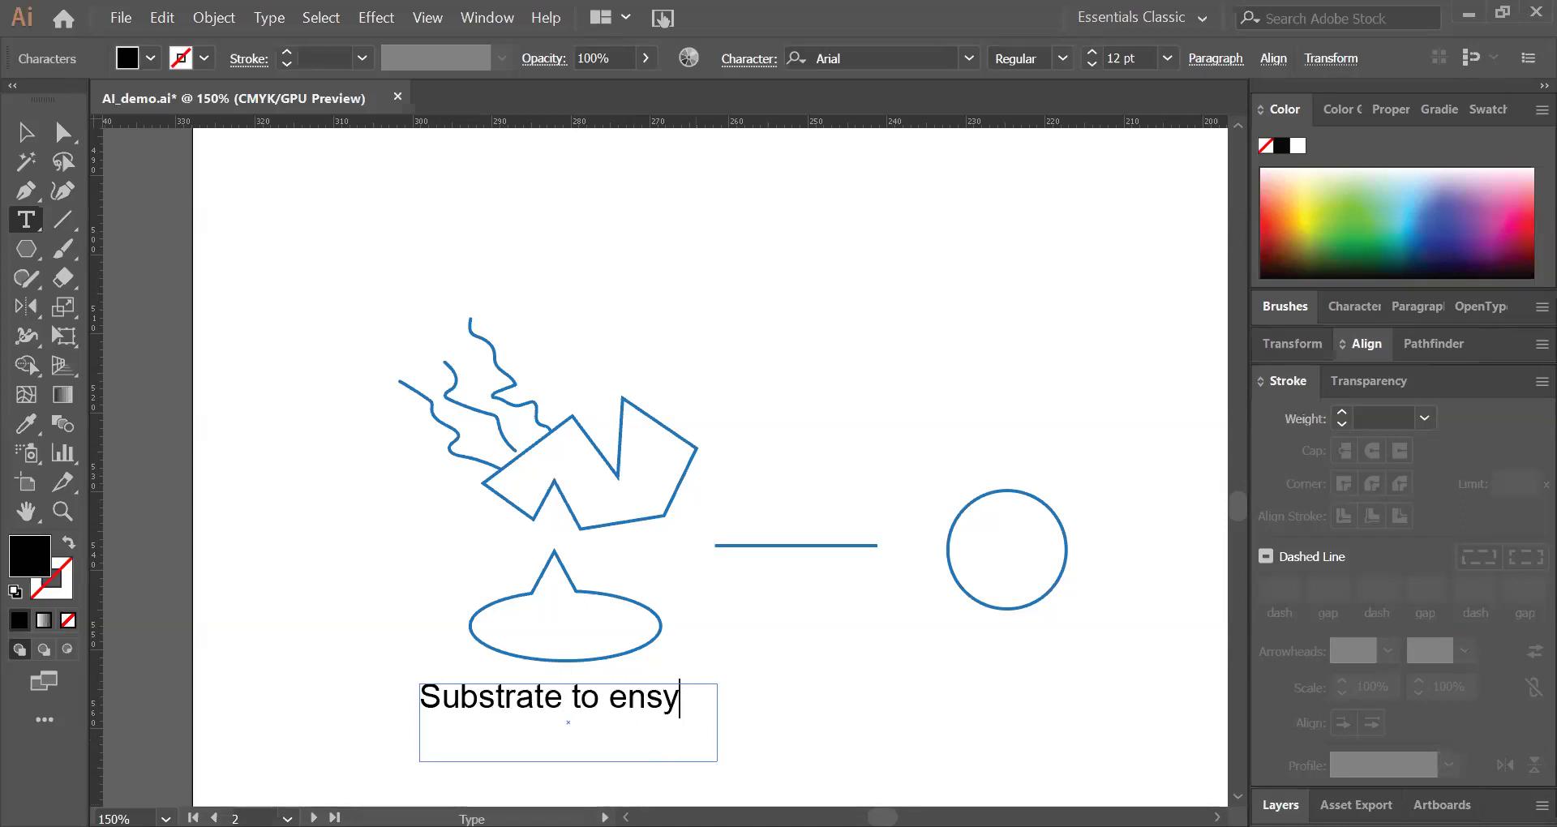
type("zyme")
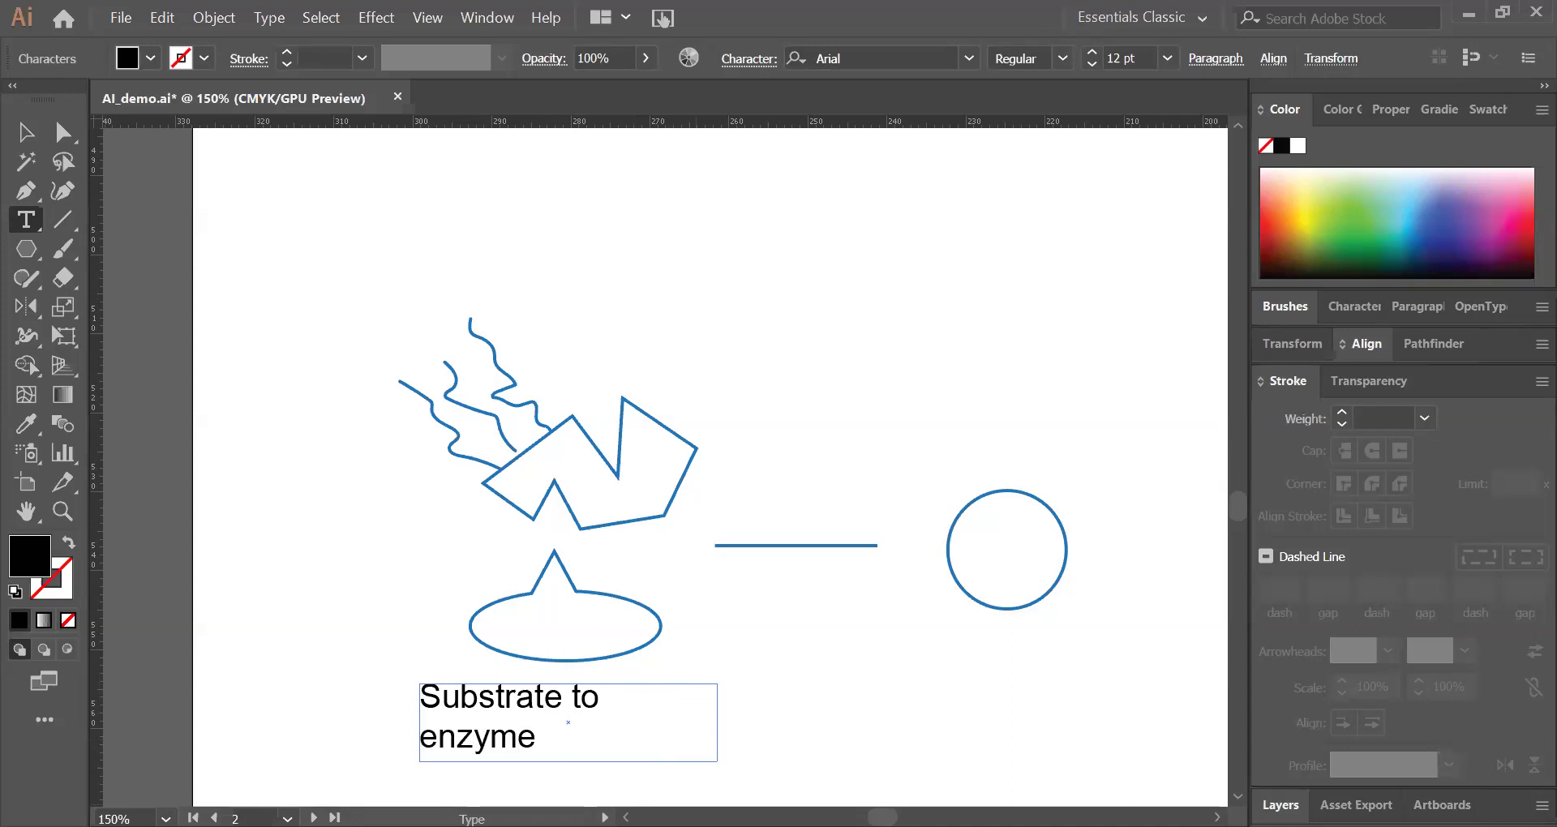
key("ctrl+a")
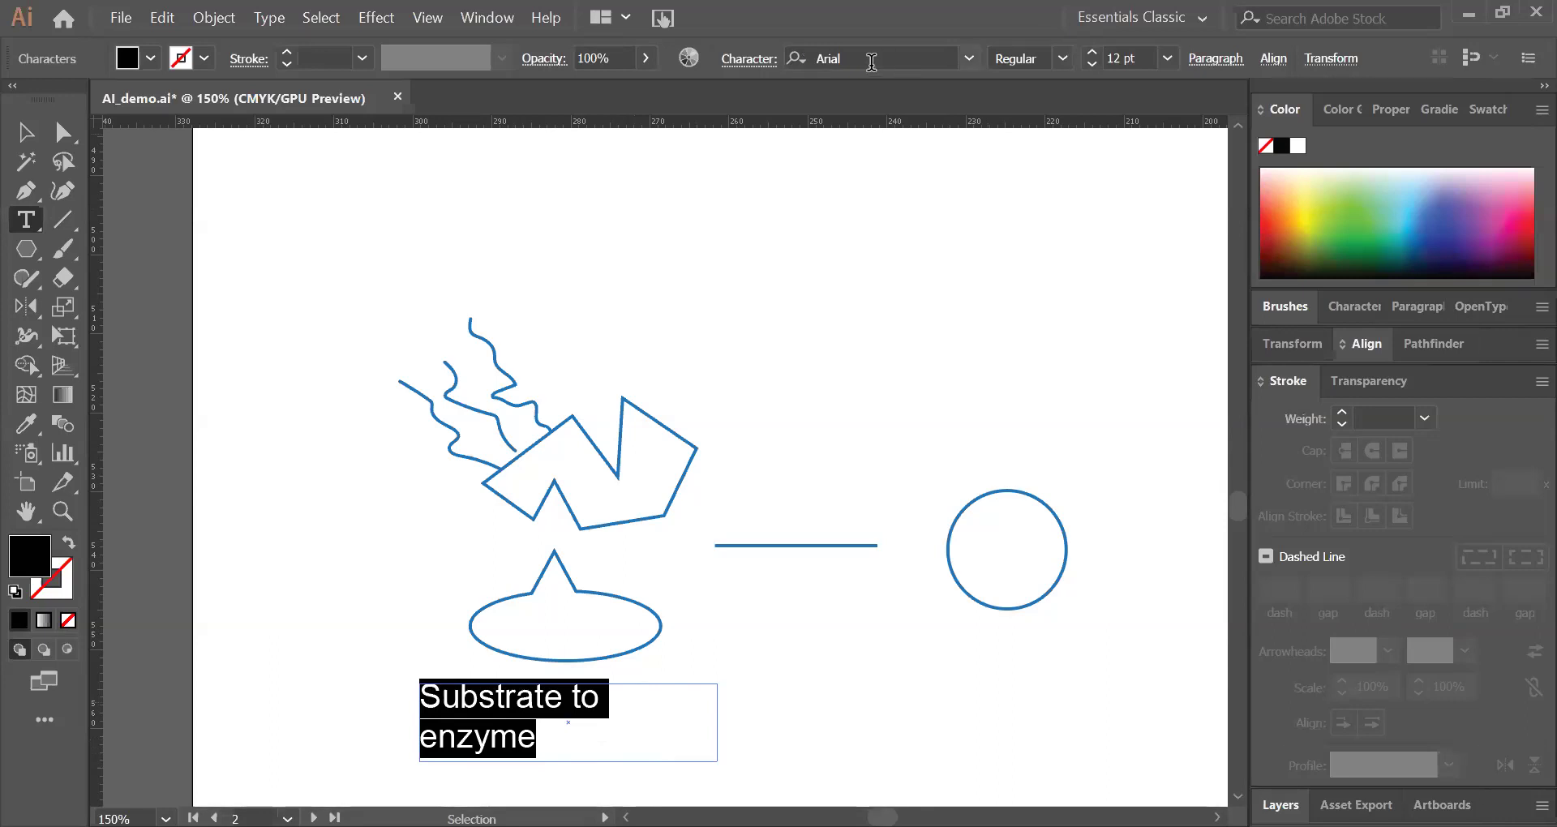
Step: Review the label's font and style, keeping Arial Regular, and show the preset font sizes
left_click(975, 67)
left_click(975, 67)
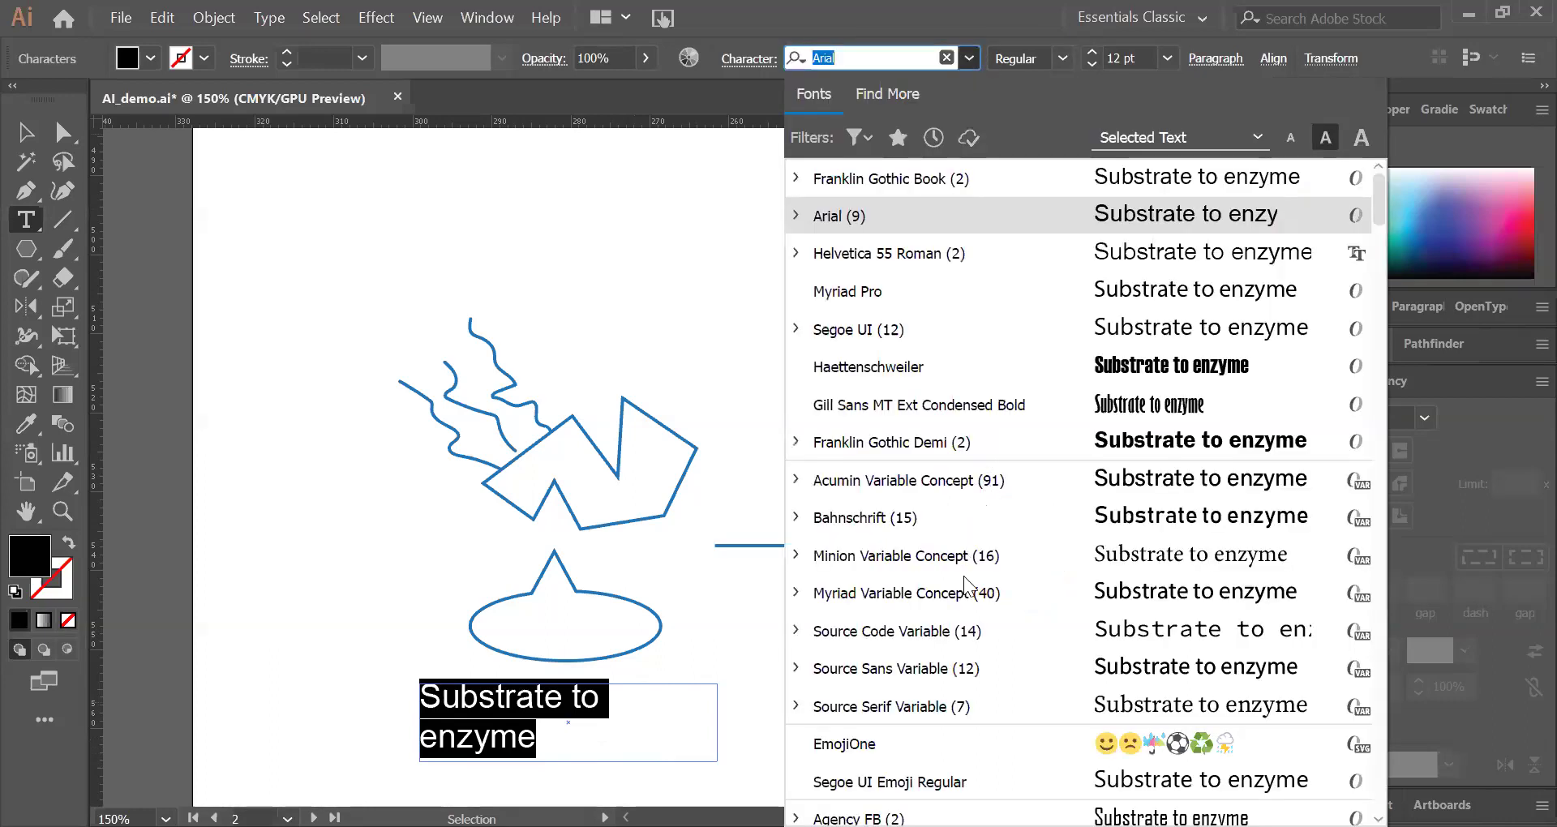
left_click(973, 60)
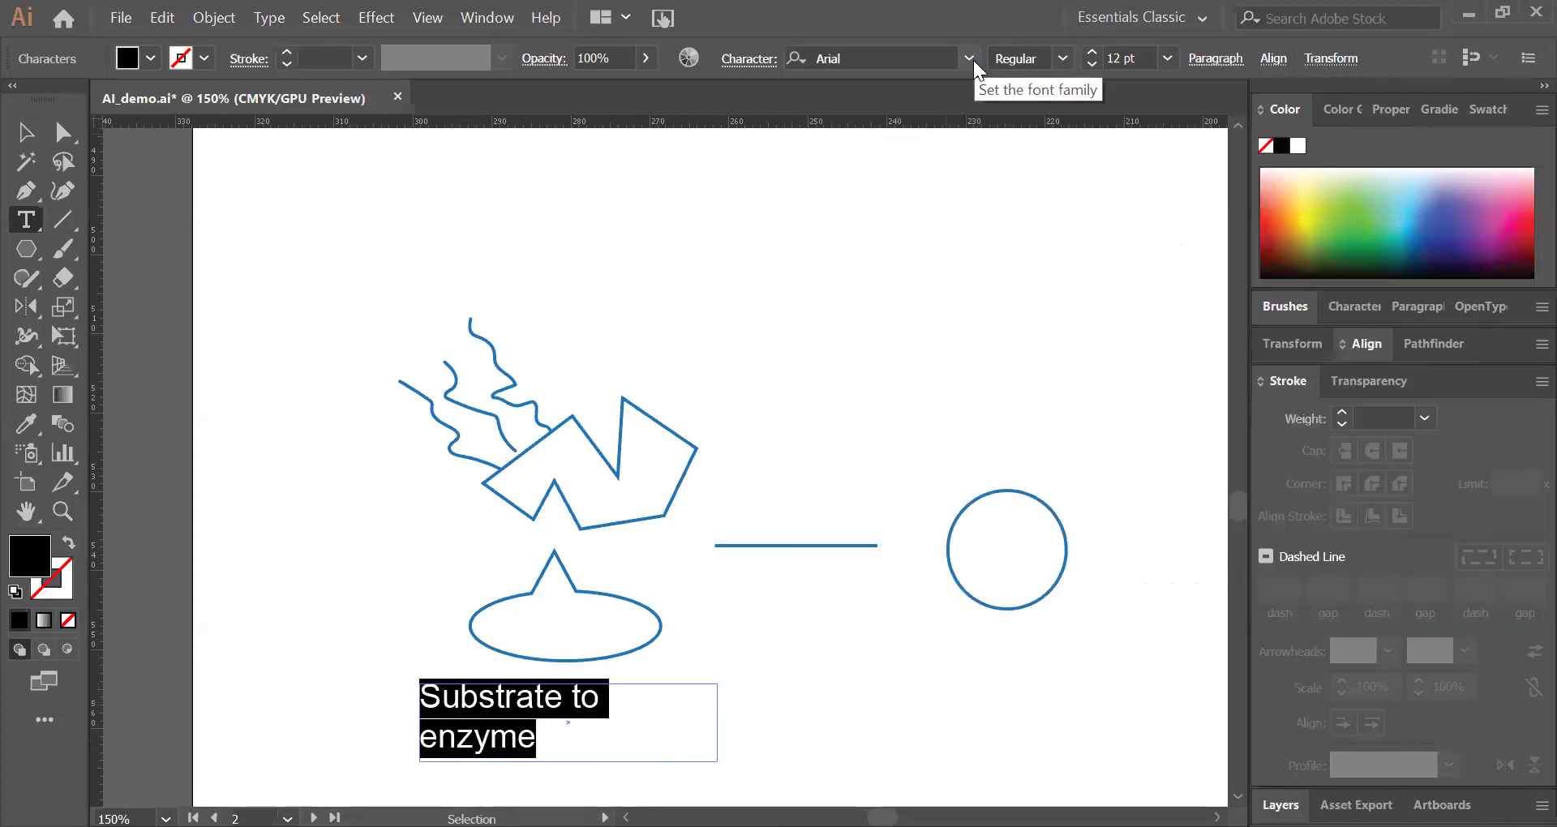
left_click(1062, 60)
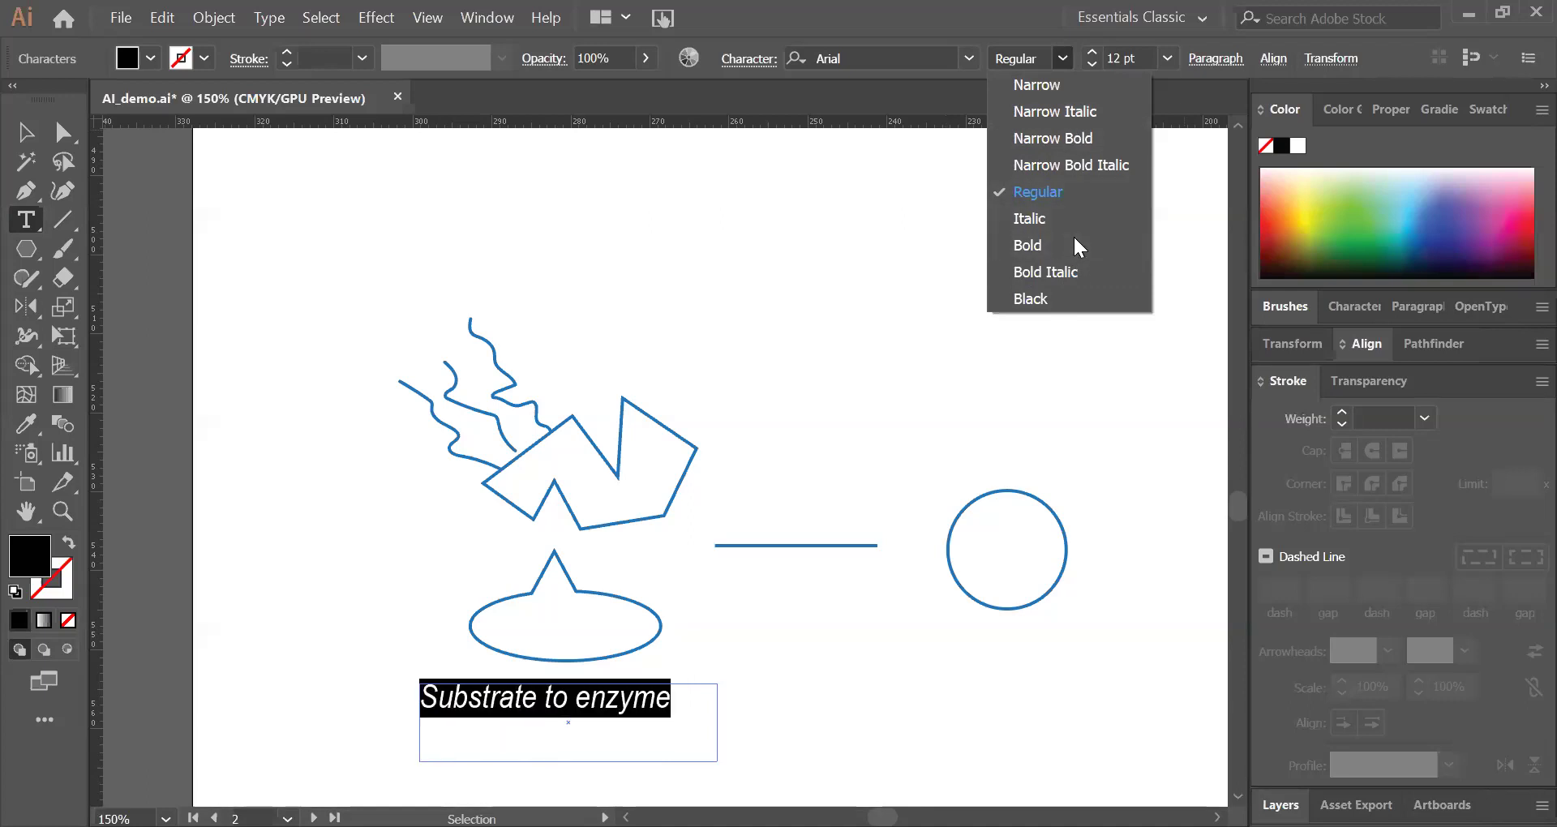
key("Escape")
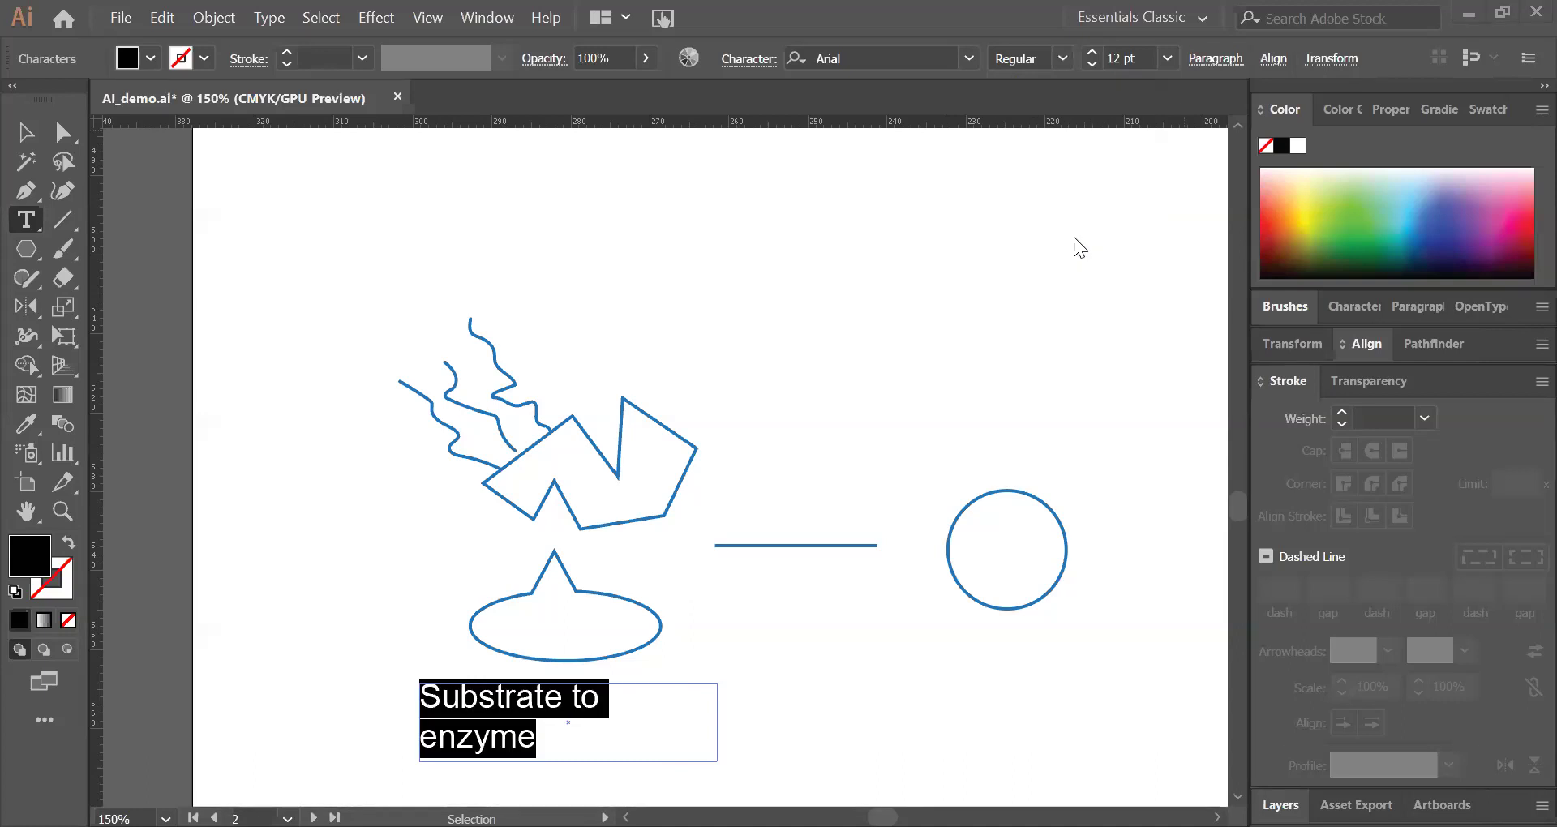
left_click(1168, 59)
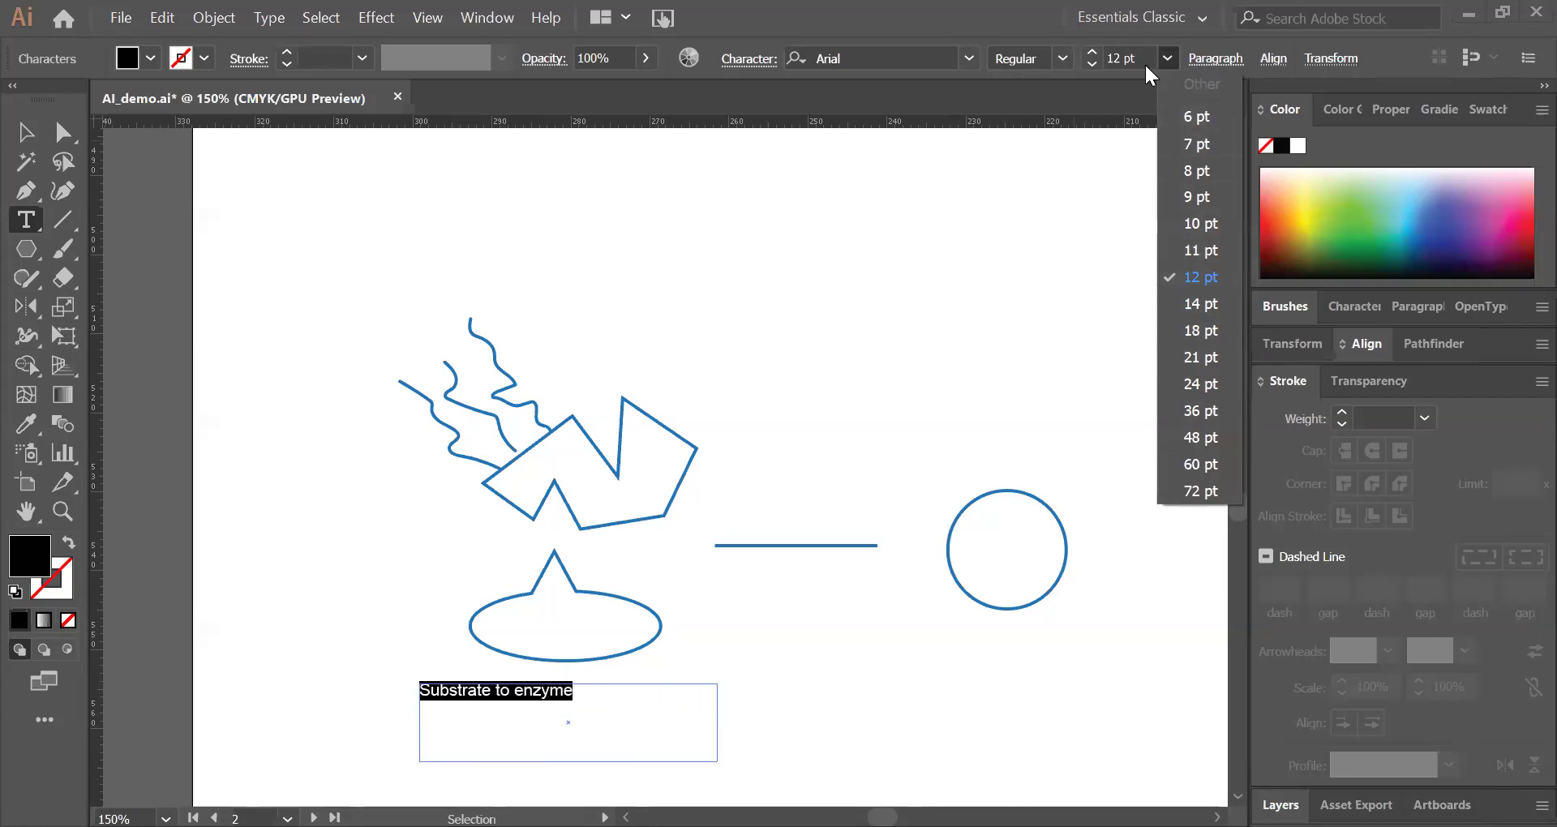
left_click(1167, 58)
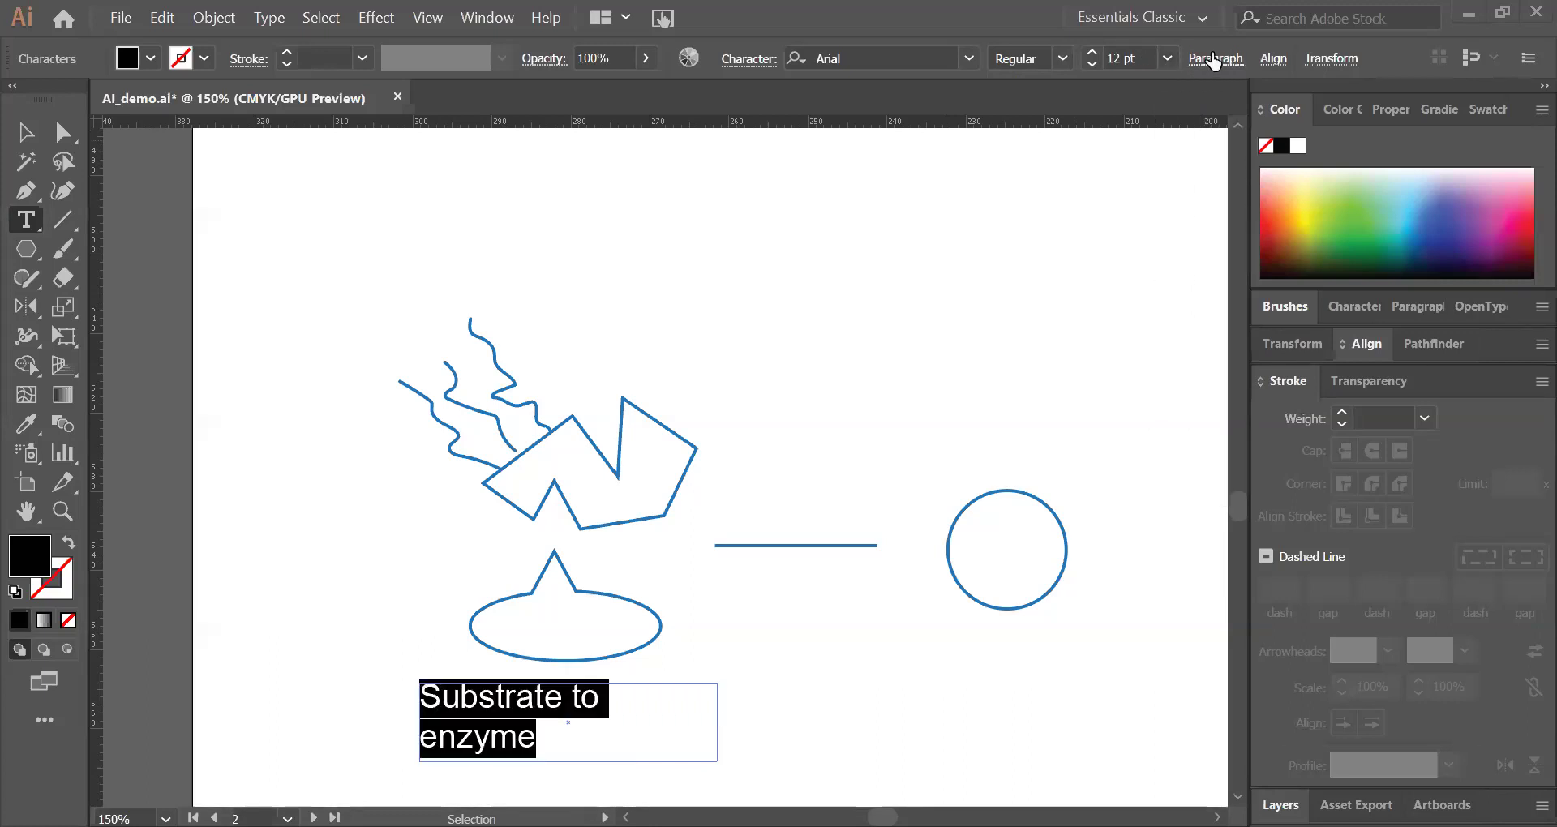
left_click(1214, 60)
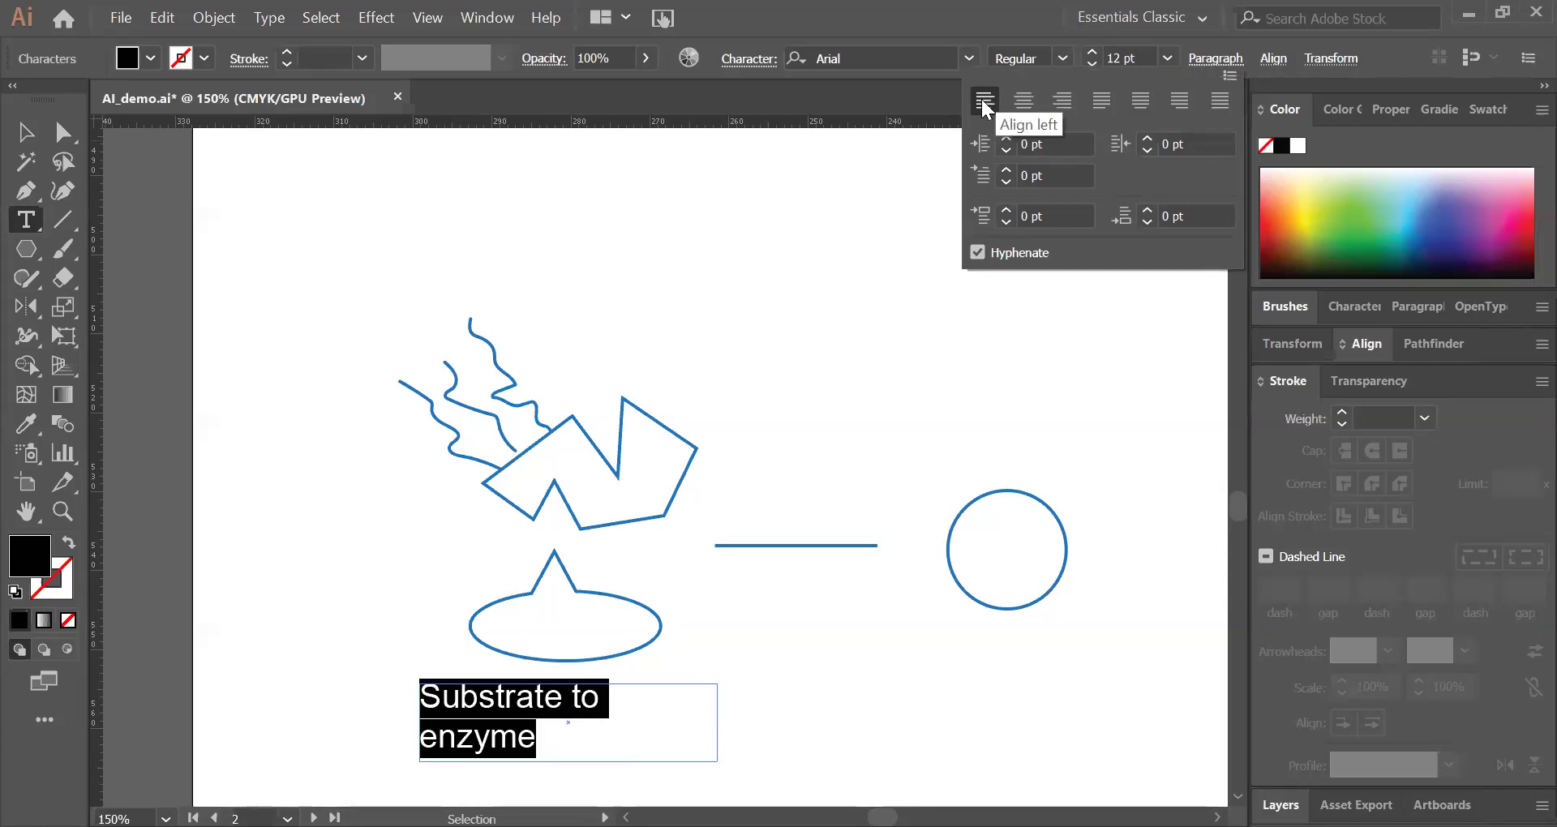
left_click(1101, 102)
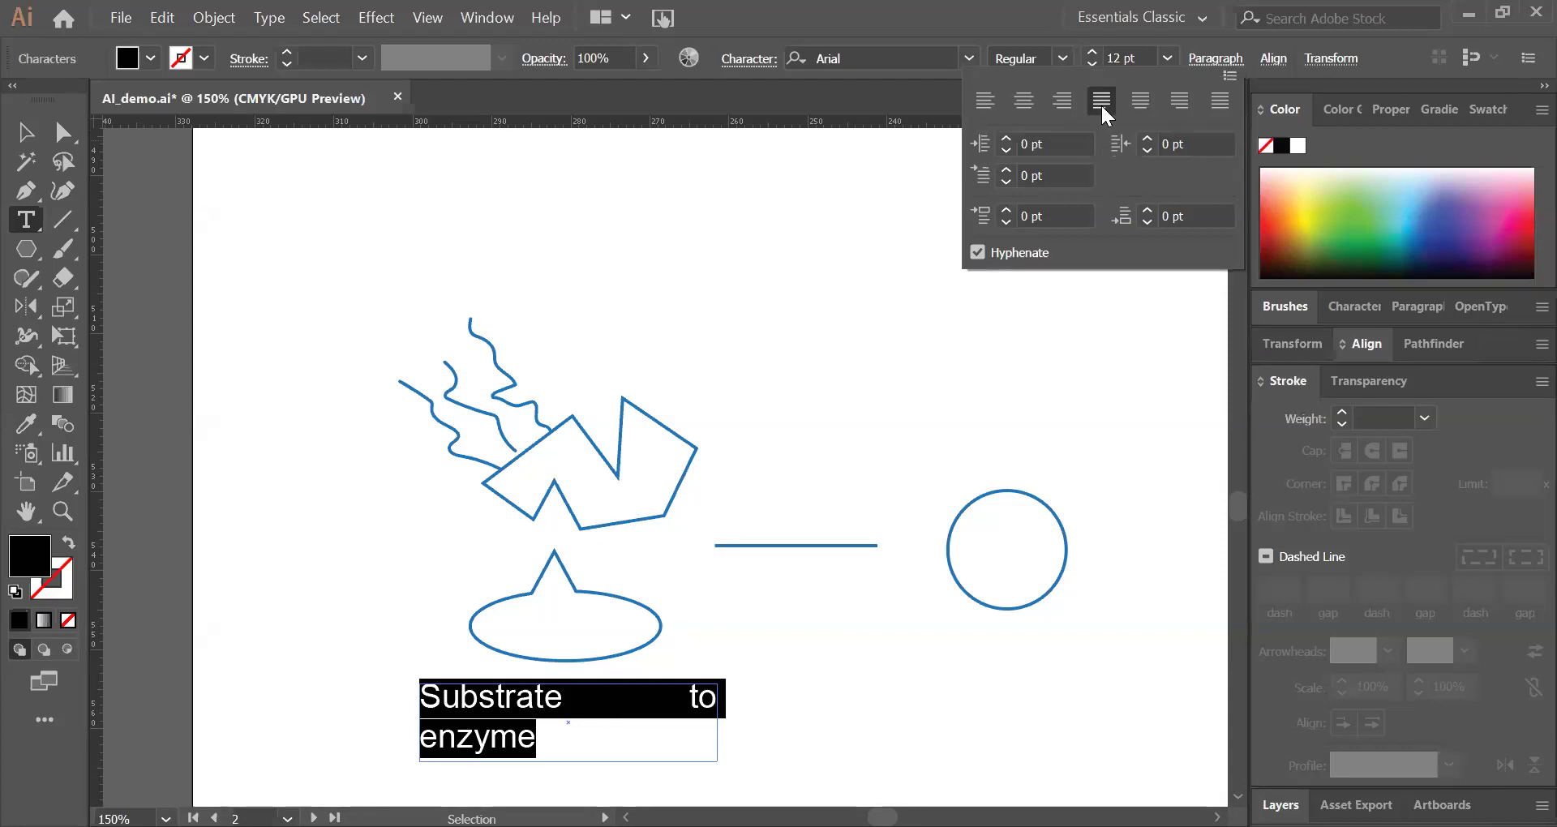
left_click(985, 101)
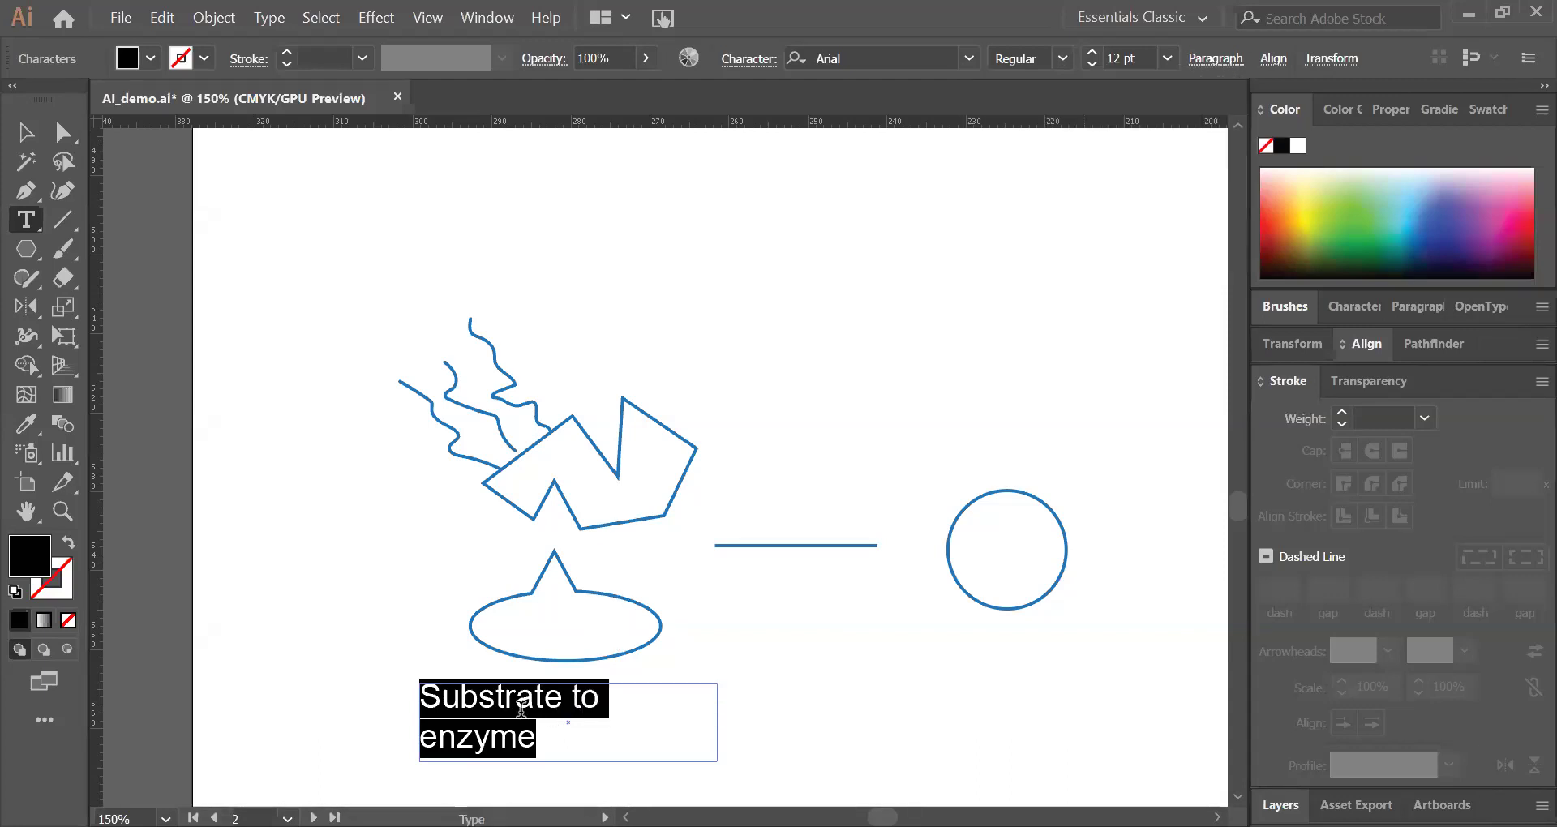
left_click(545, 735)
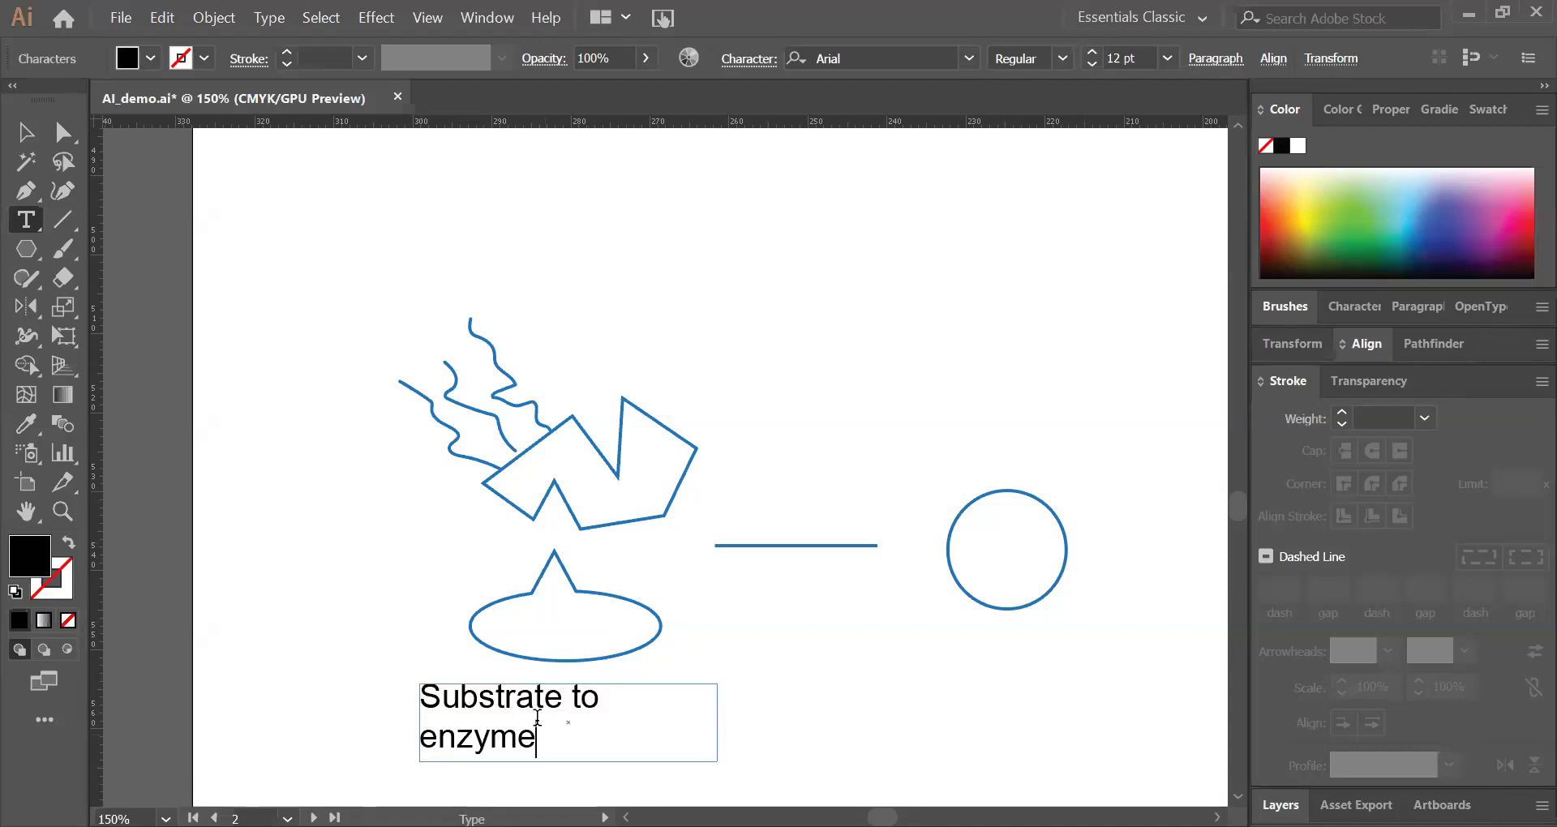
key("Escape")
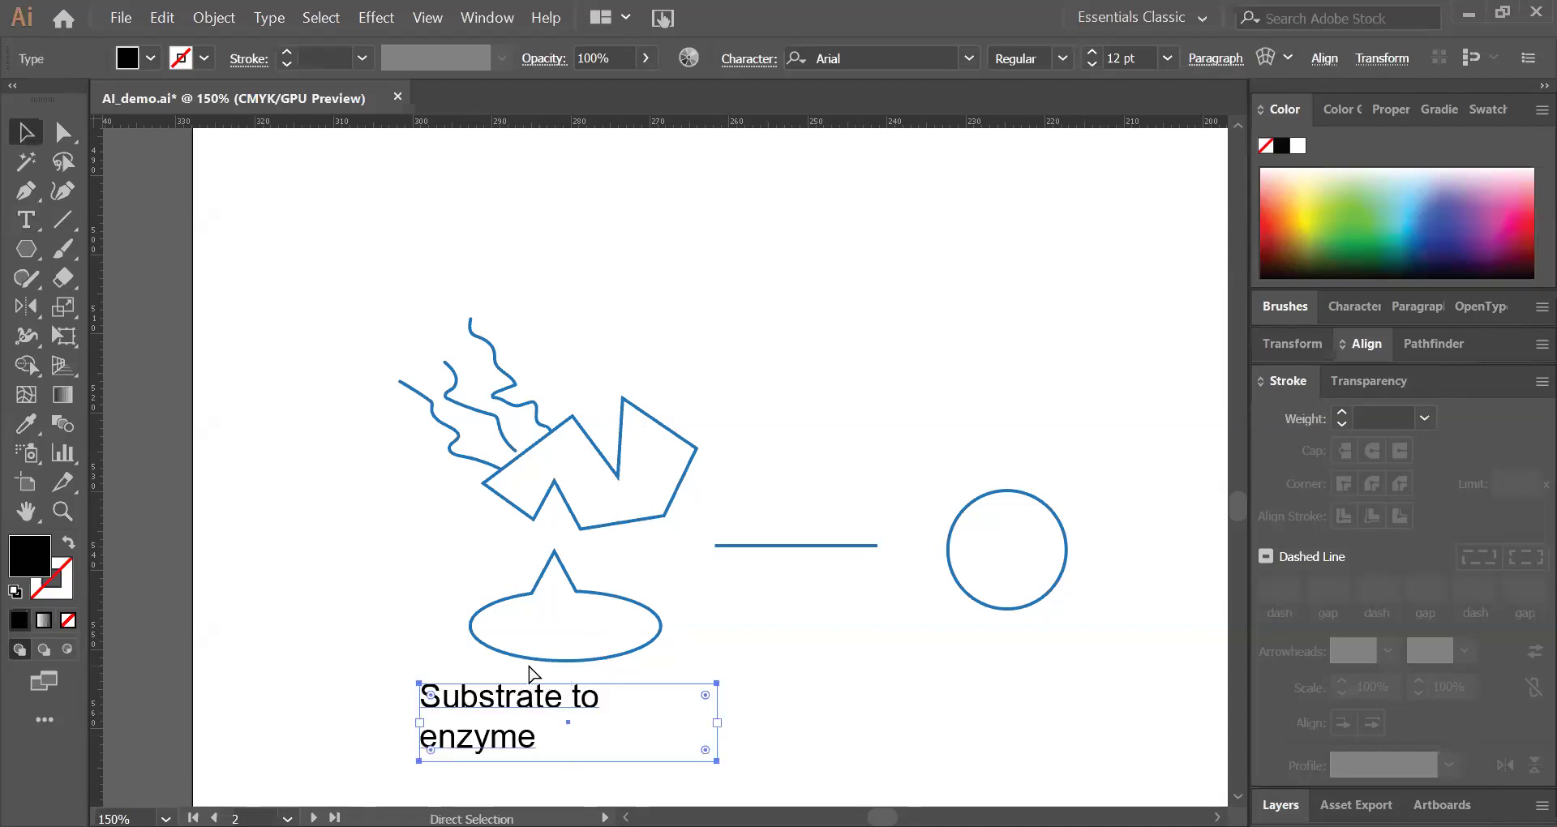
left_click(848, 740)
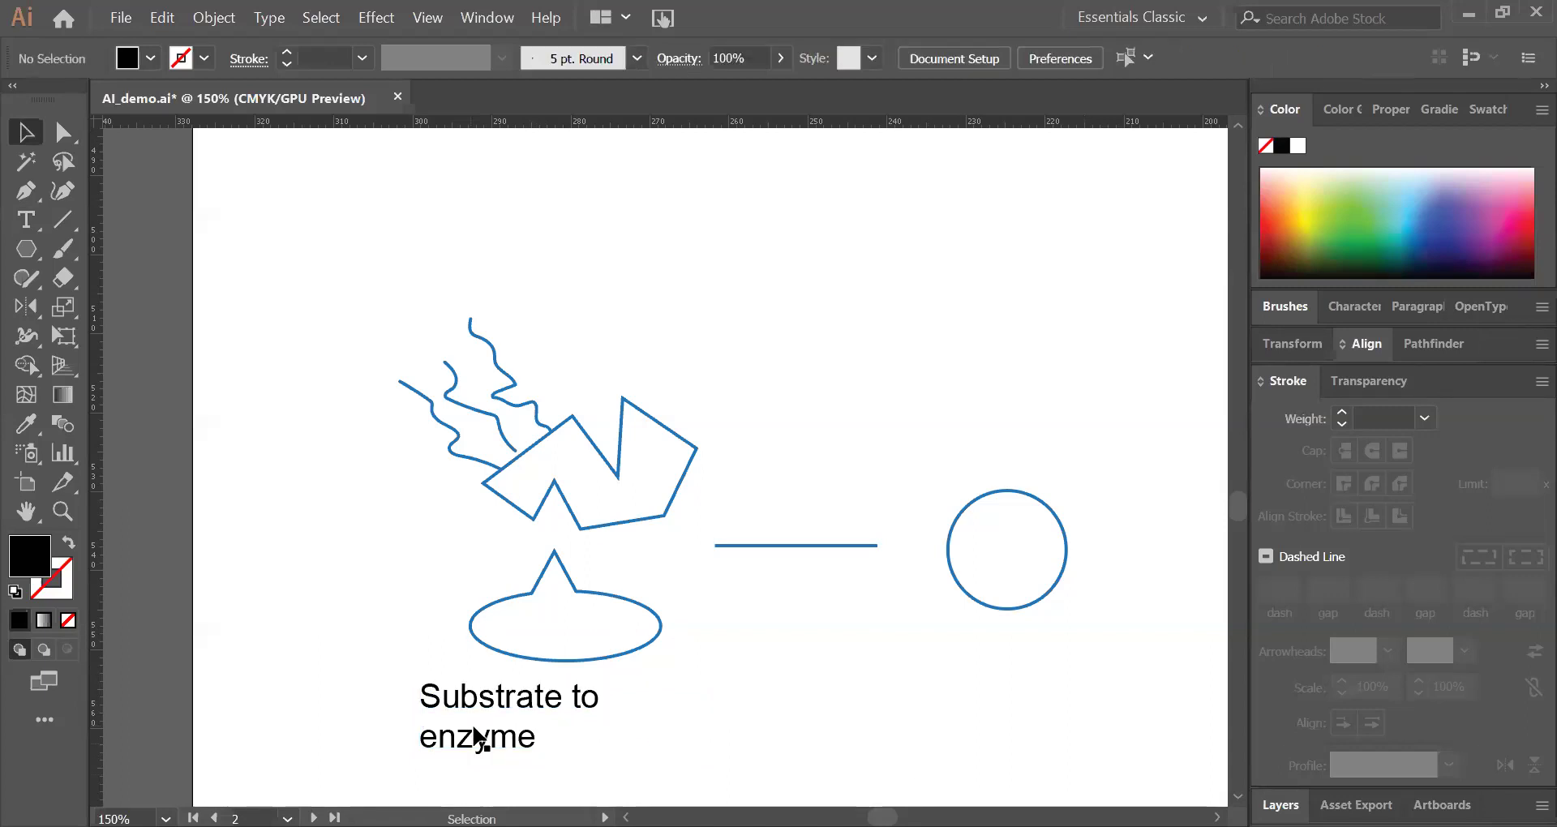
left_click(442, 730)
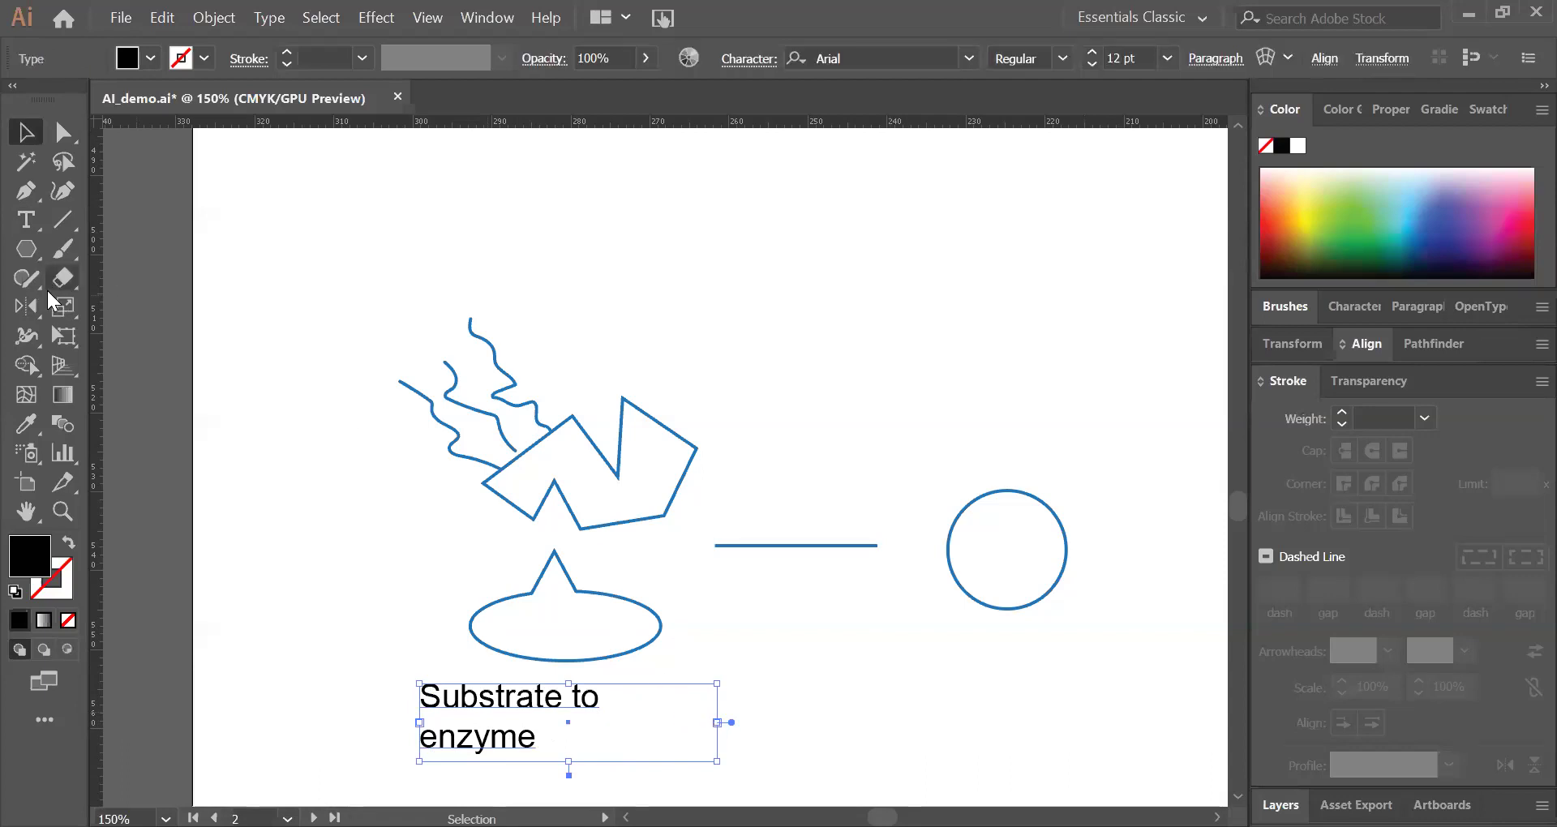
left_click(38, 234)
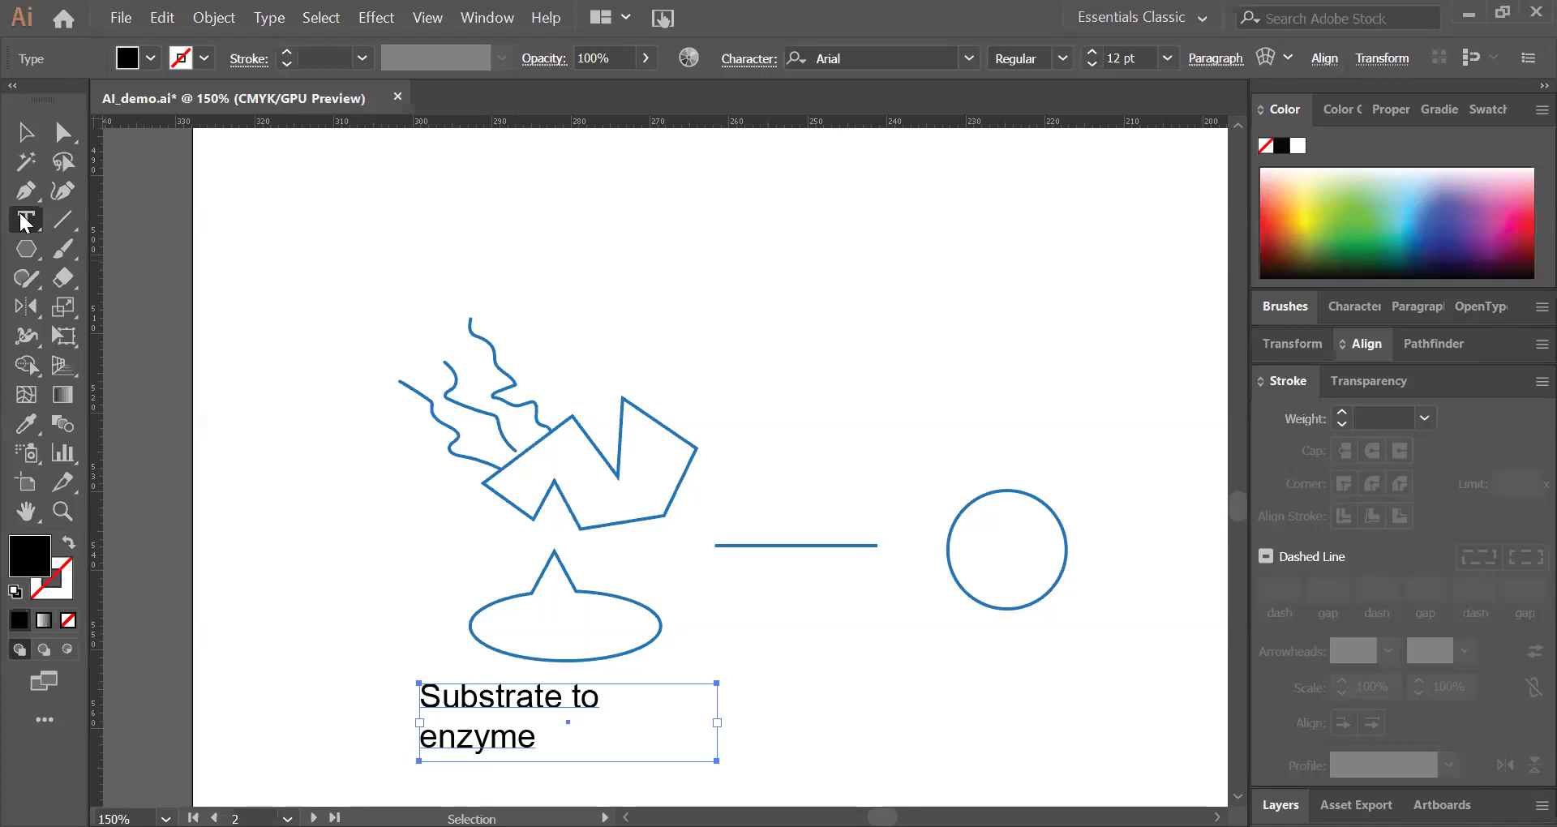
left_click(556, 748)
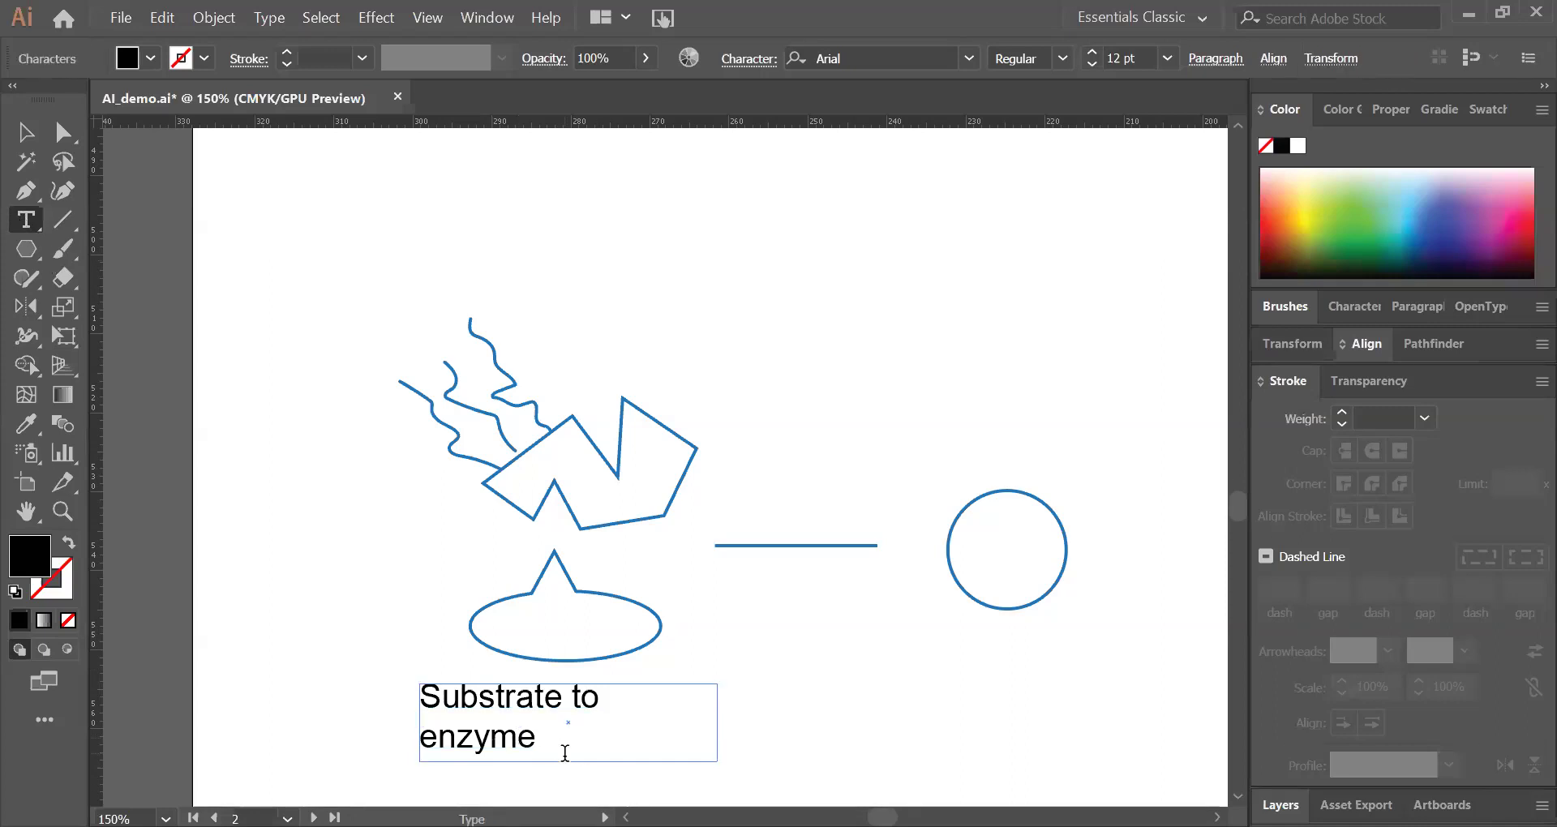
type("dfgfd")
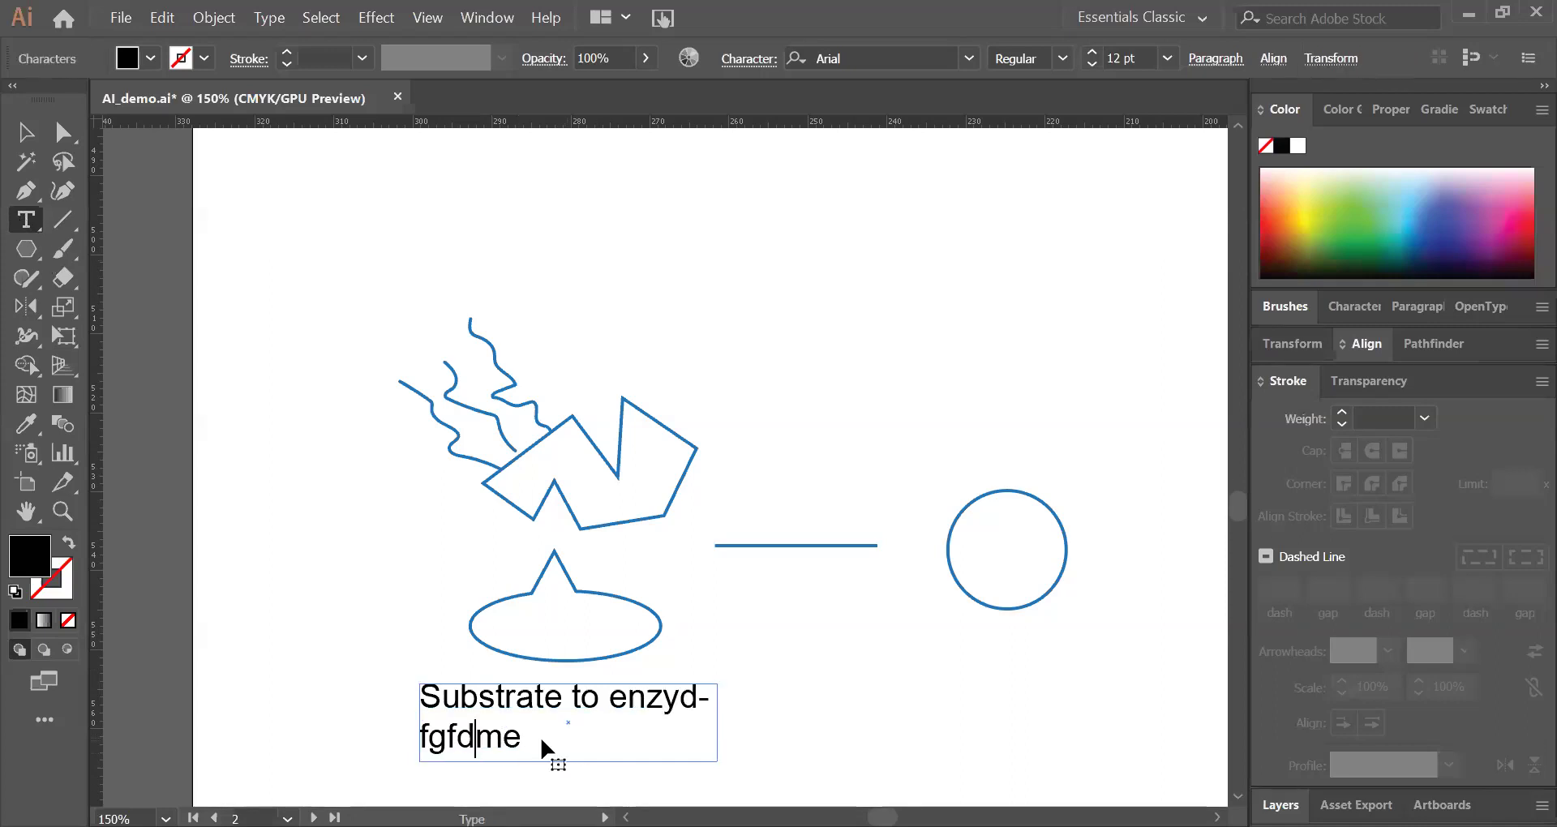
key("ctrl+z")
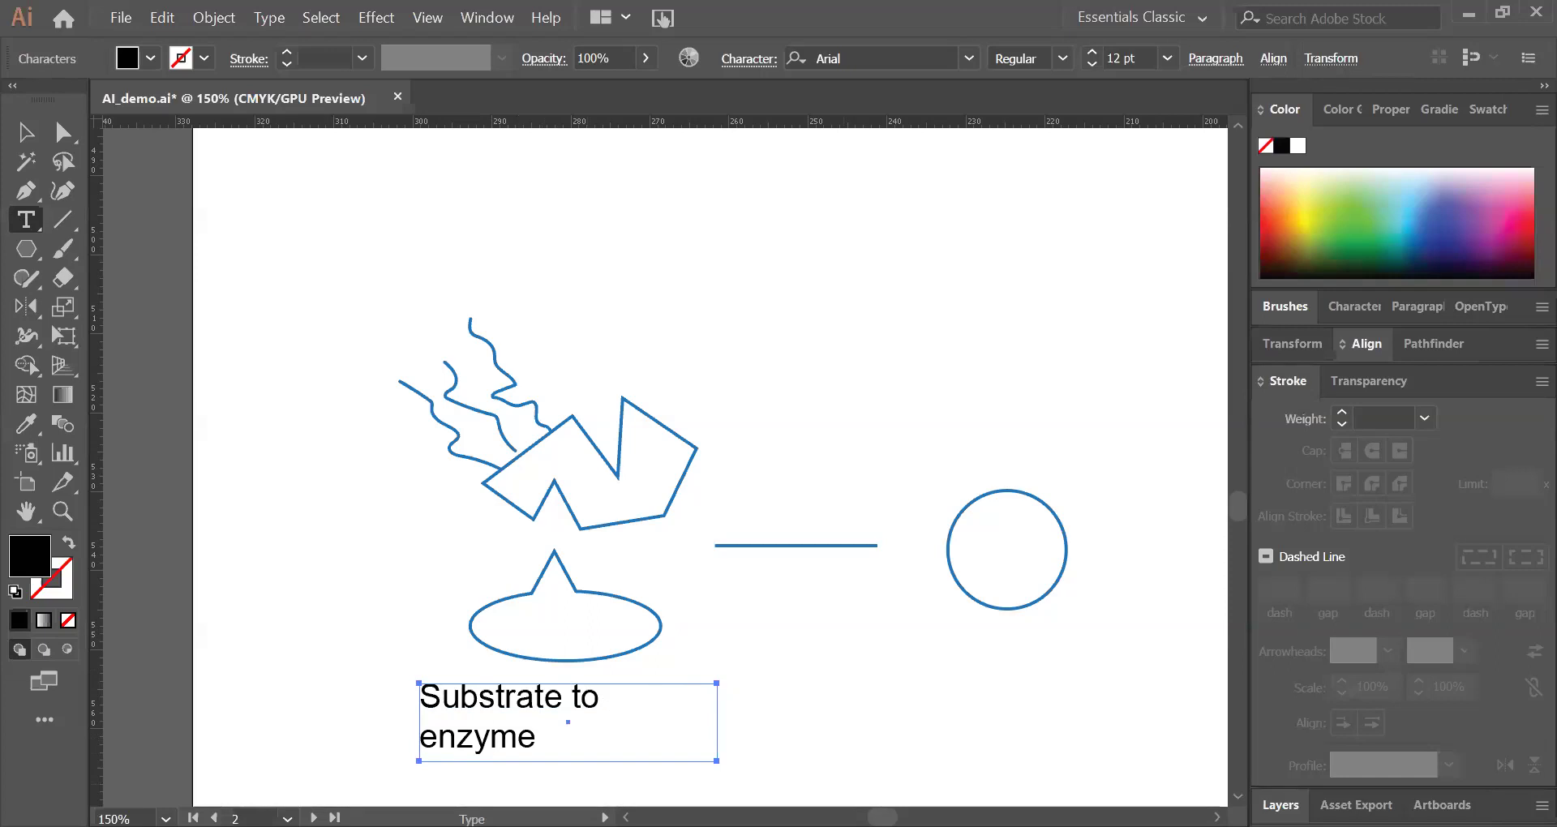
key("Escape")
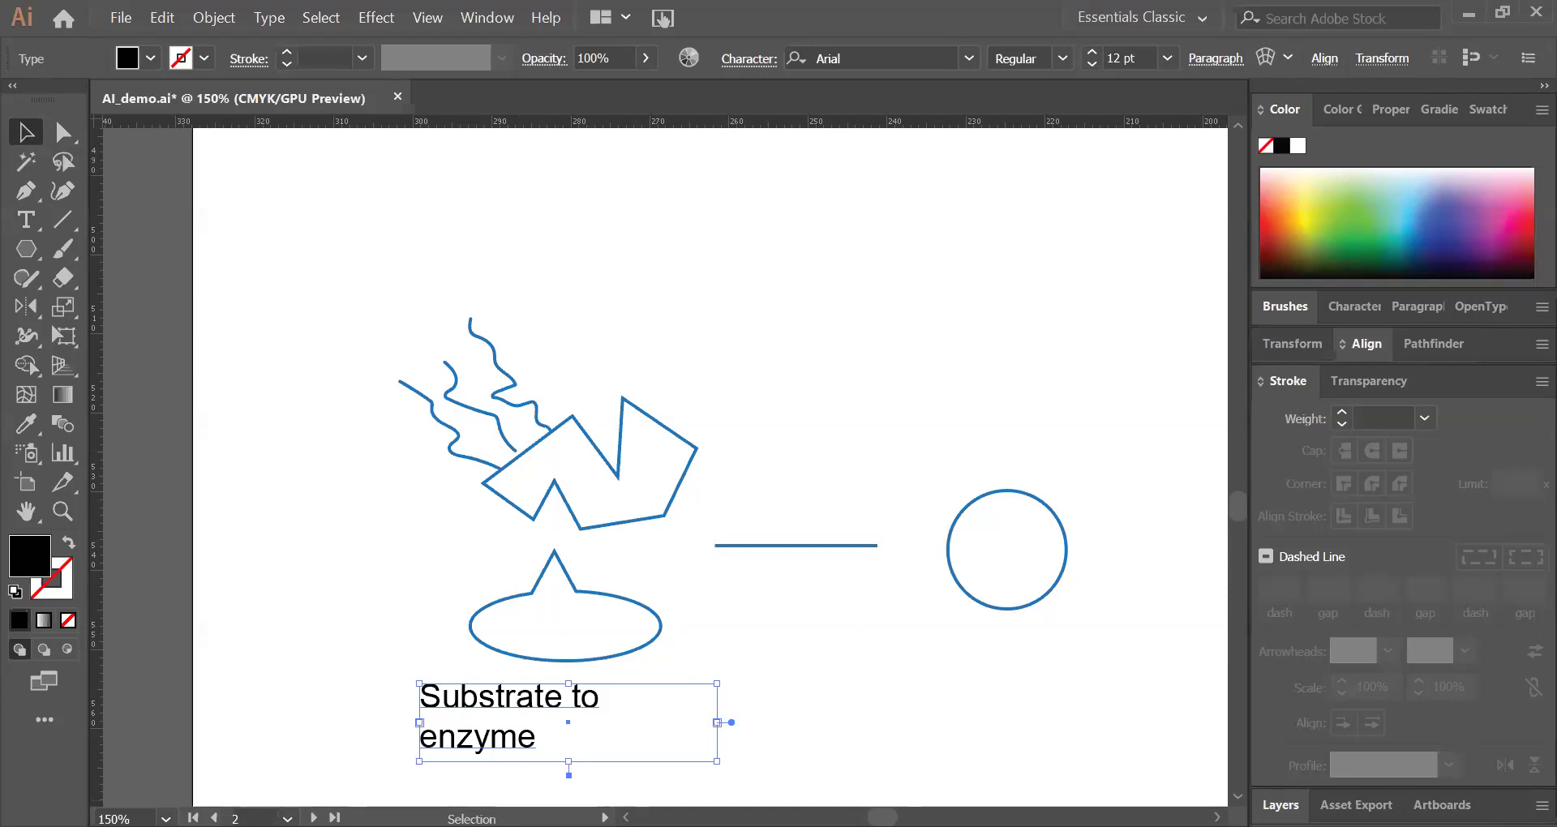
Step: Widen and shorten the text frame so 'Substrate to enzyme' fits on one line
left_click_drag(717, 725, 771, 737)
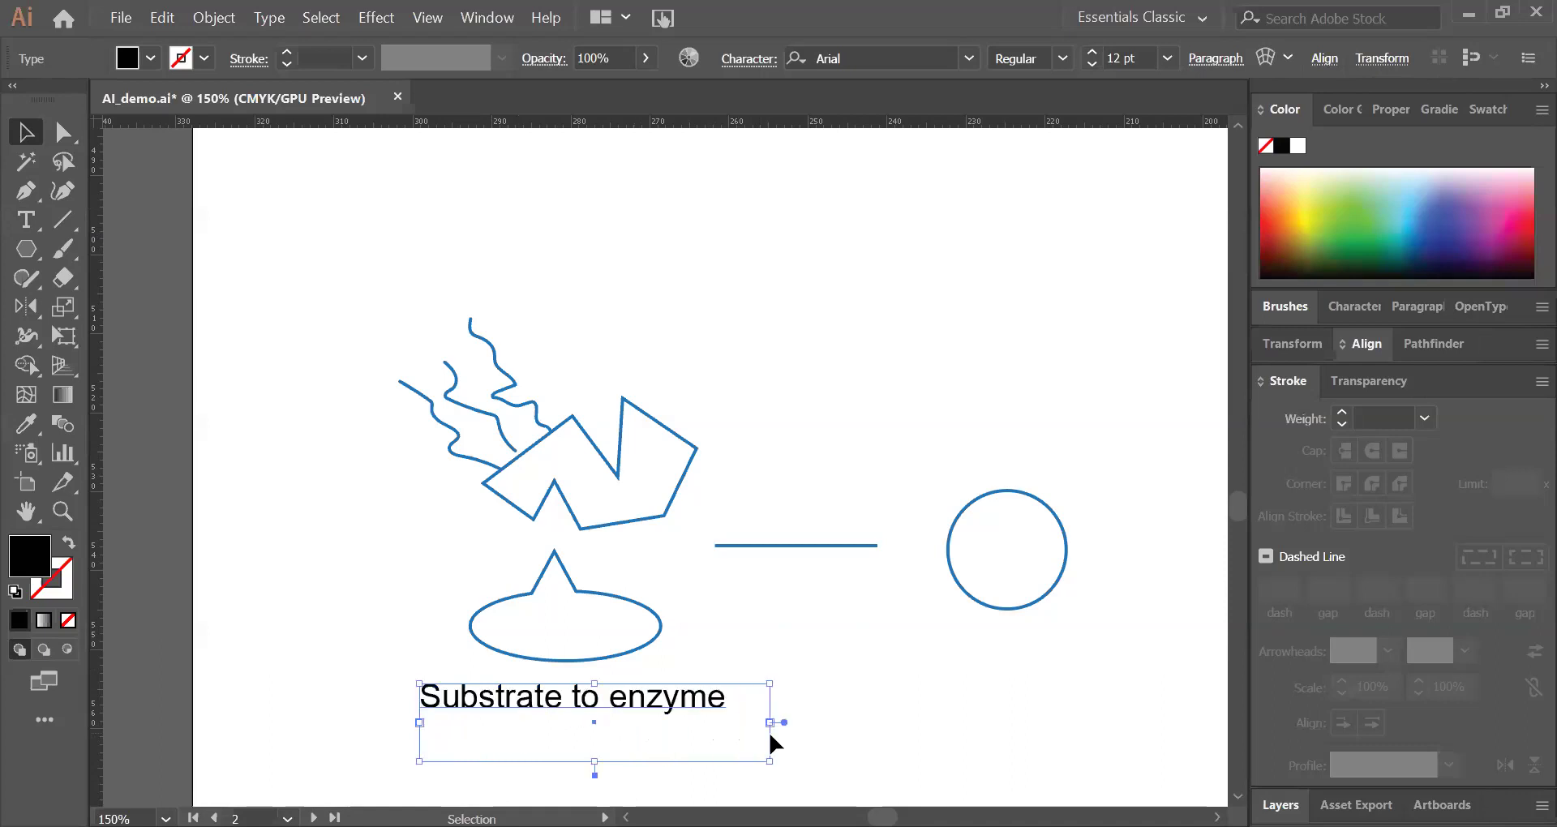
left_click_drag(598, 759, 601, 730)
left_click(442, 750)
Step: Pan down to the slide on fill and stroke colours and Swatches patterns
key("space")
mouse_move(818, 479)
left_mouse_down()
mouse_move(640, 566)
mouse_move(539, 486)
mouse_move(798, 629)
mouse_move(847, 568)
mouse_move(839, 591)
left_mouse_up()
scroll(840, 591, "down", 10)
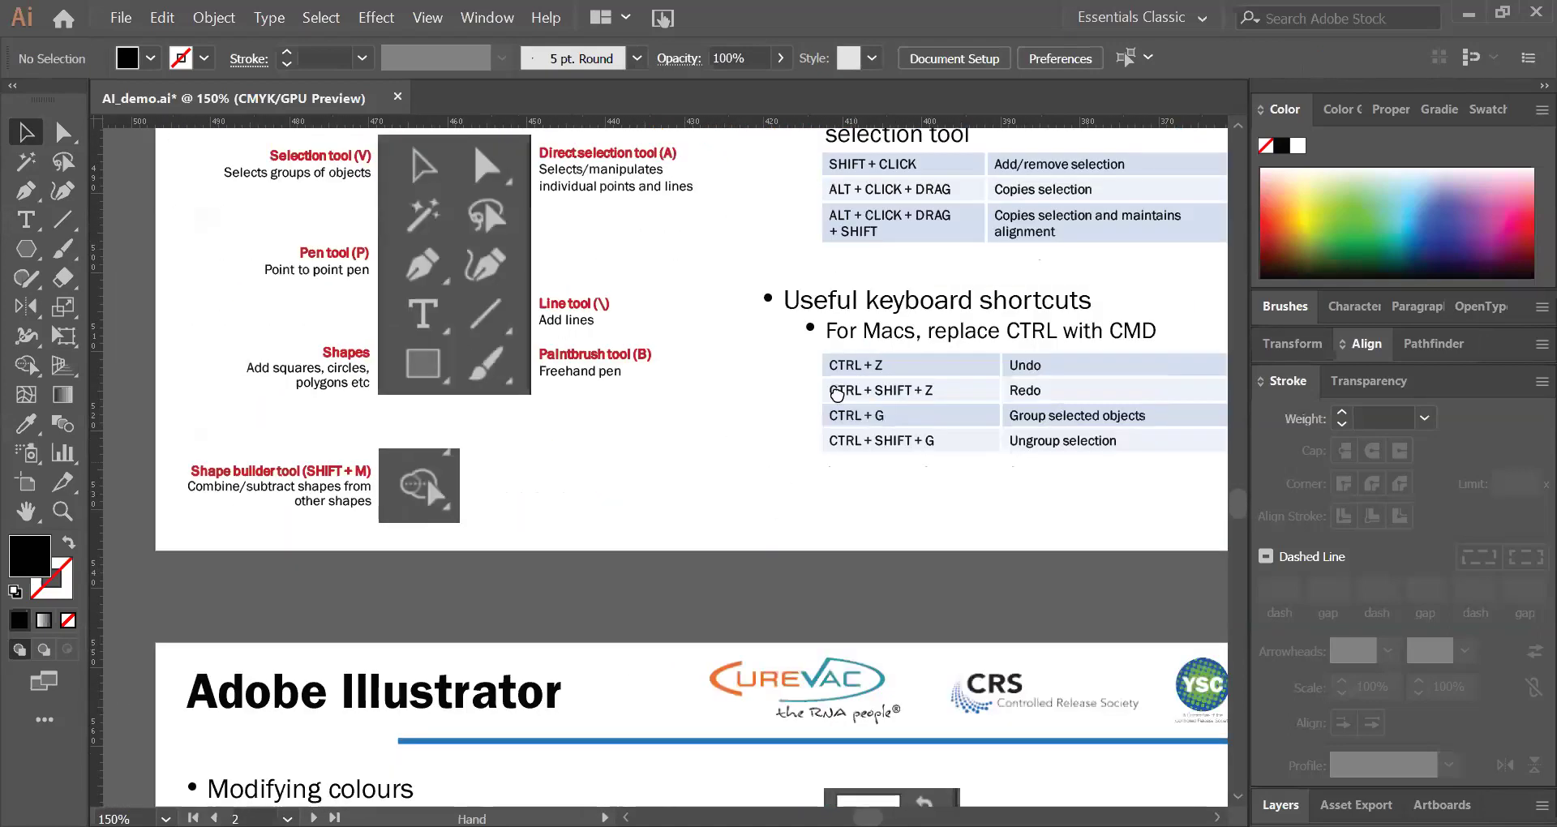
scroll(631, 434, "down", 3)
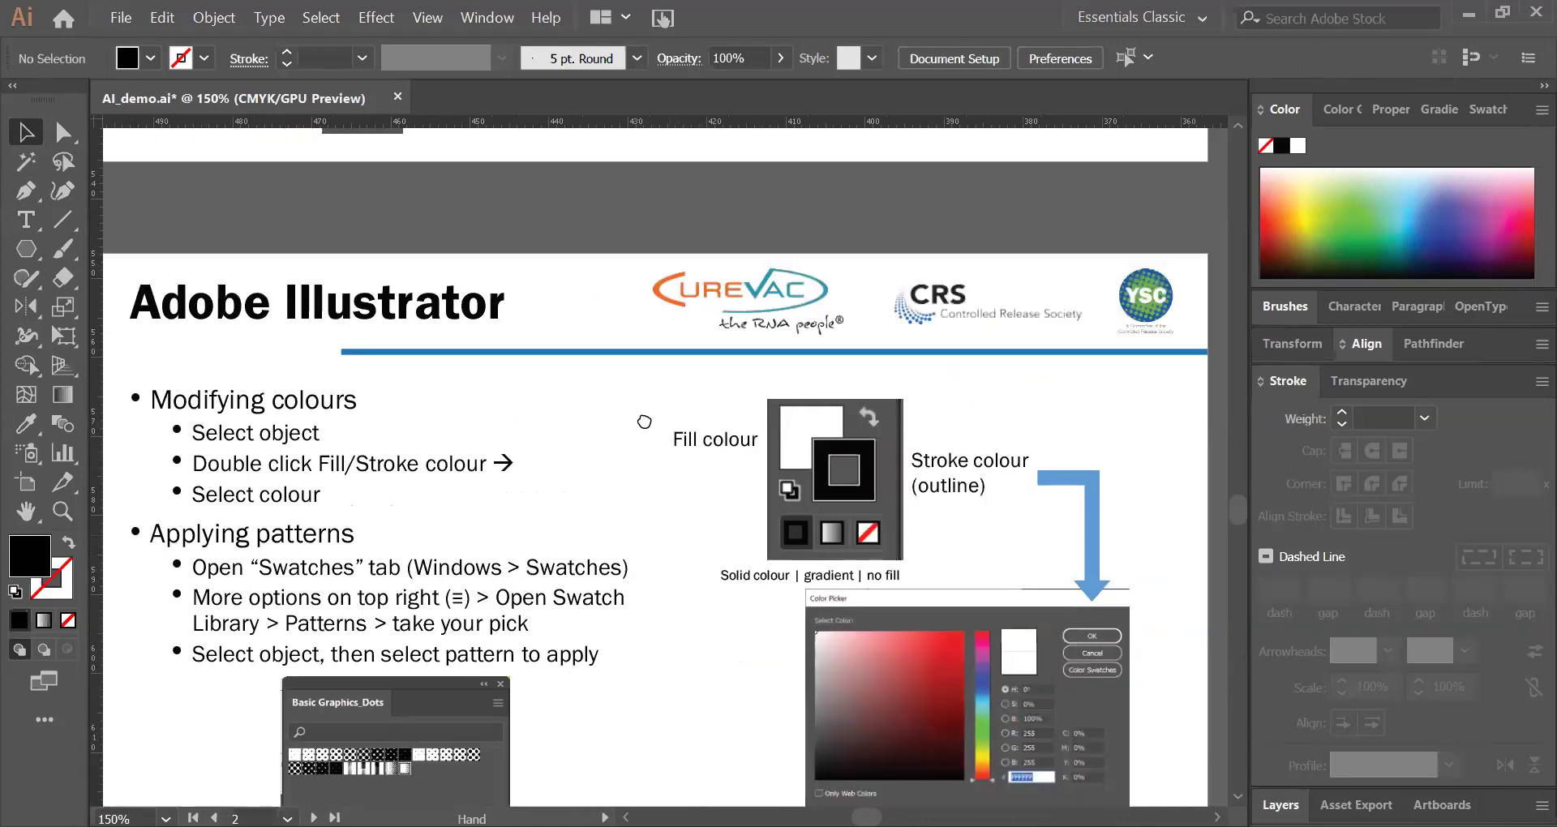
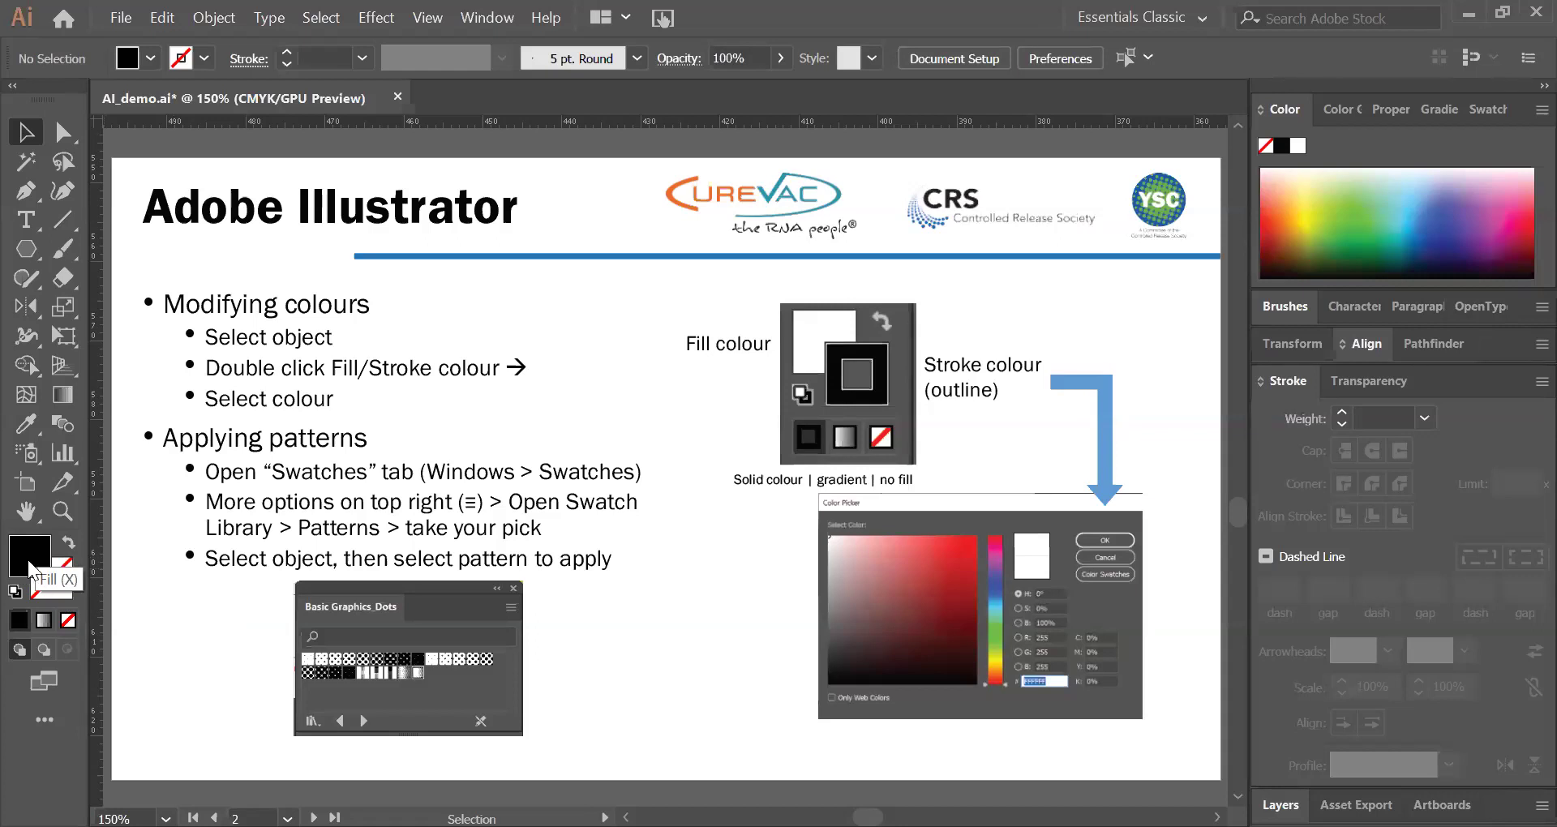
Step: Clear the active outline colour, then bring the enzyme artboard into view and select the substrate shape
left_click(70, 594)
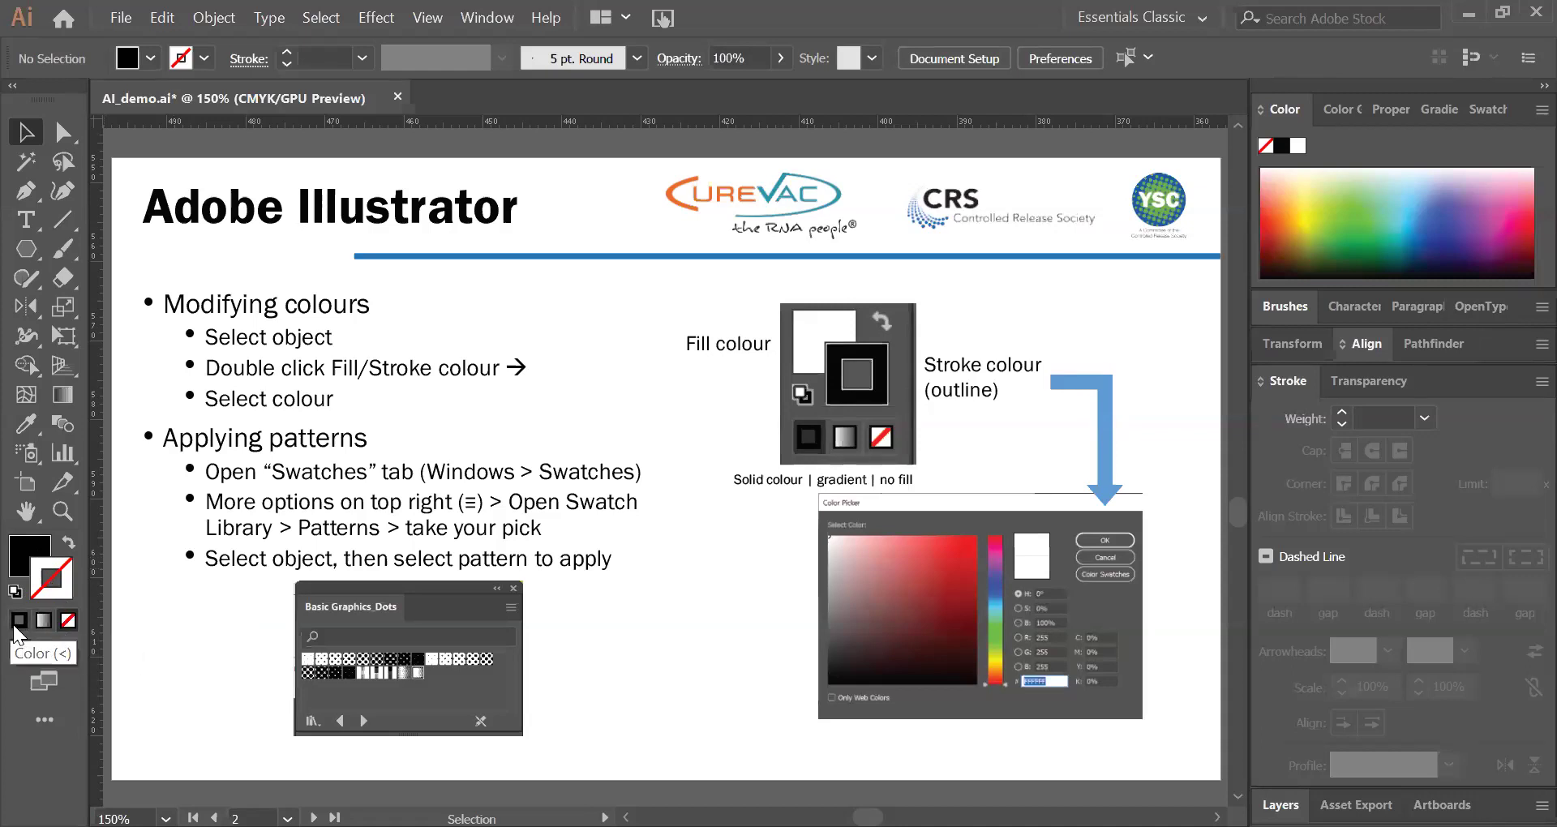
left_click(69, 620)
scroll(652, 512, "down", 2)
left_click_drag(958, 266, 204, 607)
left_click_drag(929, 395, 389, 484)
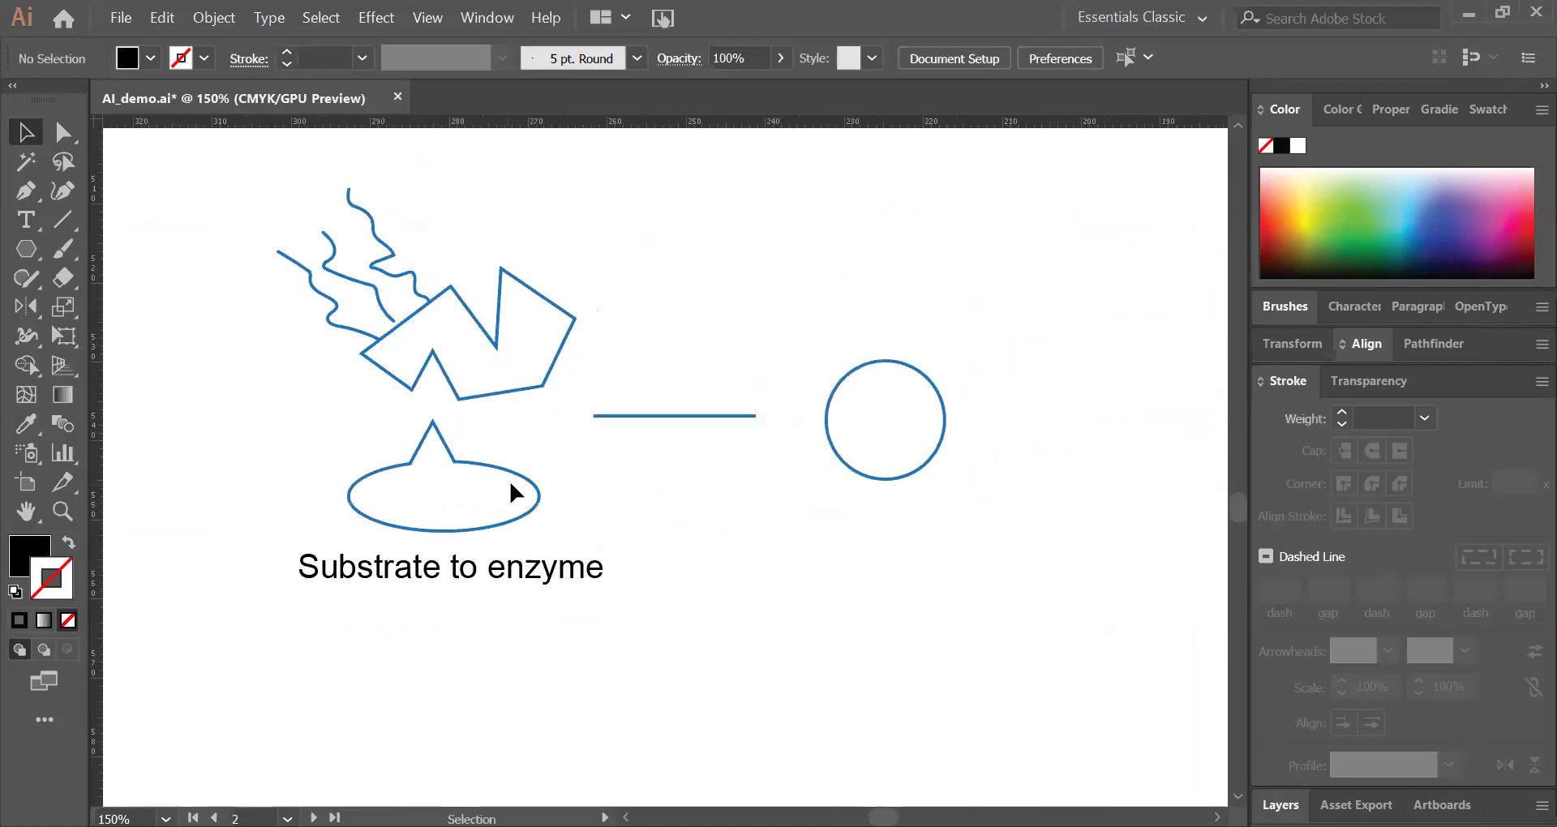
left_click(519, 480)
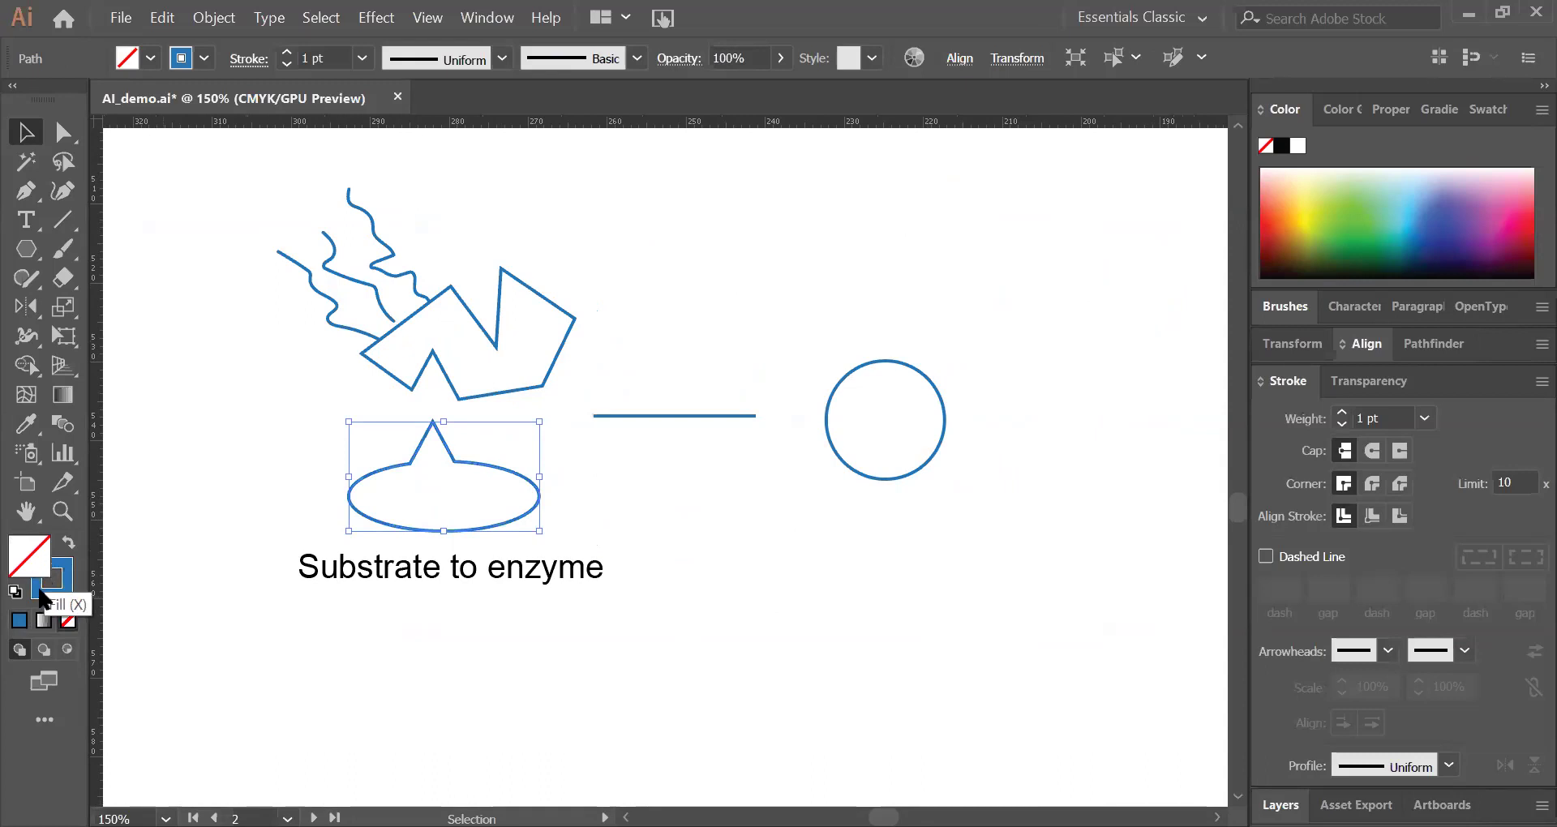
Step: Fill the substrate shape with light green 61B530
left_click(20, 623)
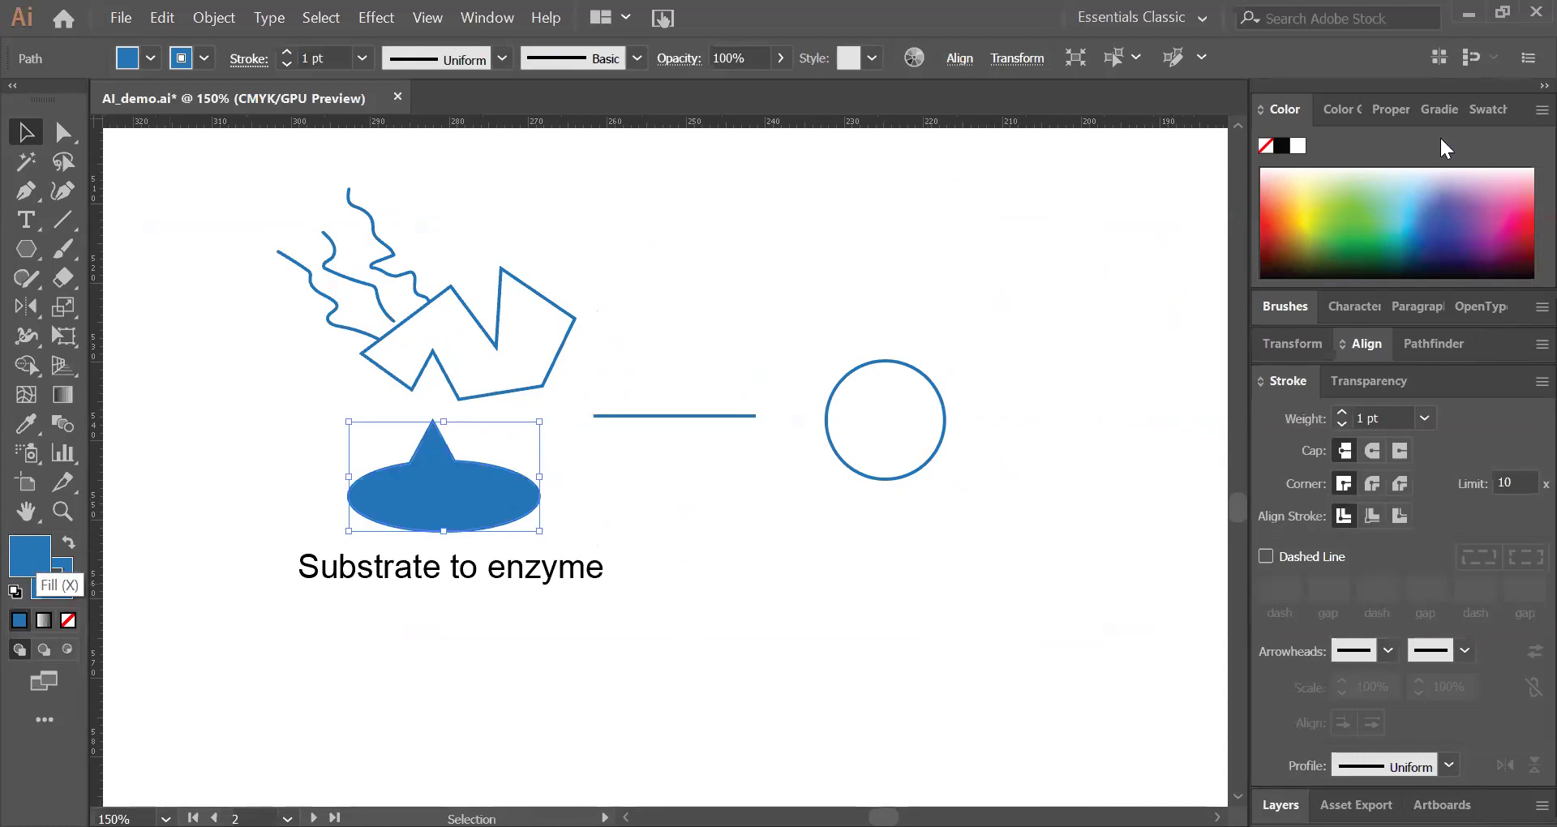
double_click(36, 560)
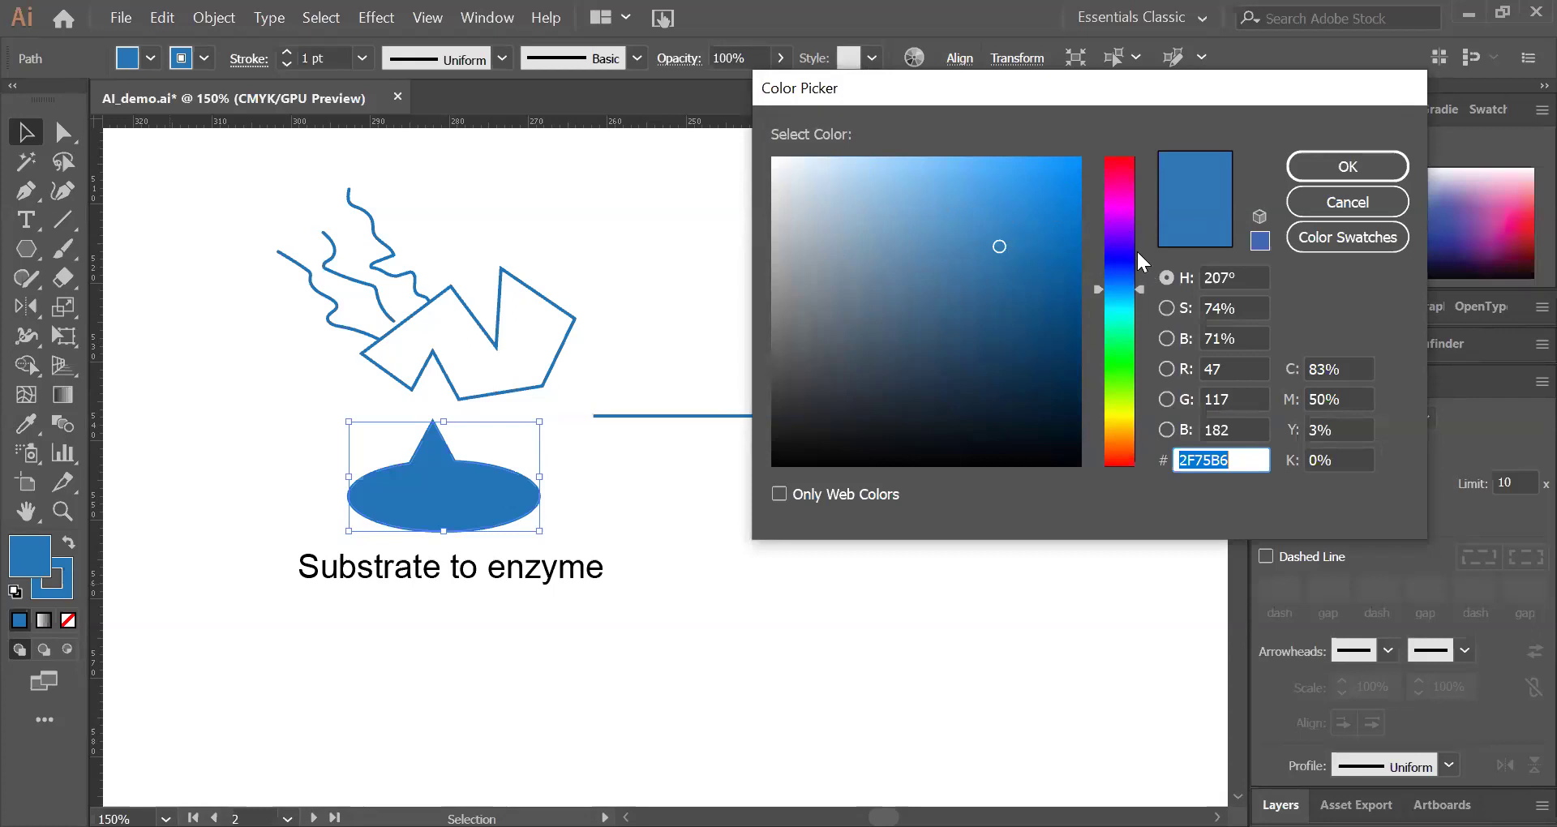
left_click_drag(1140, 290, 1144, 378)
left_click(957, 176)
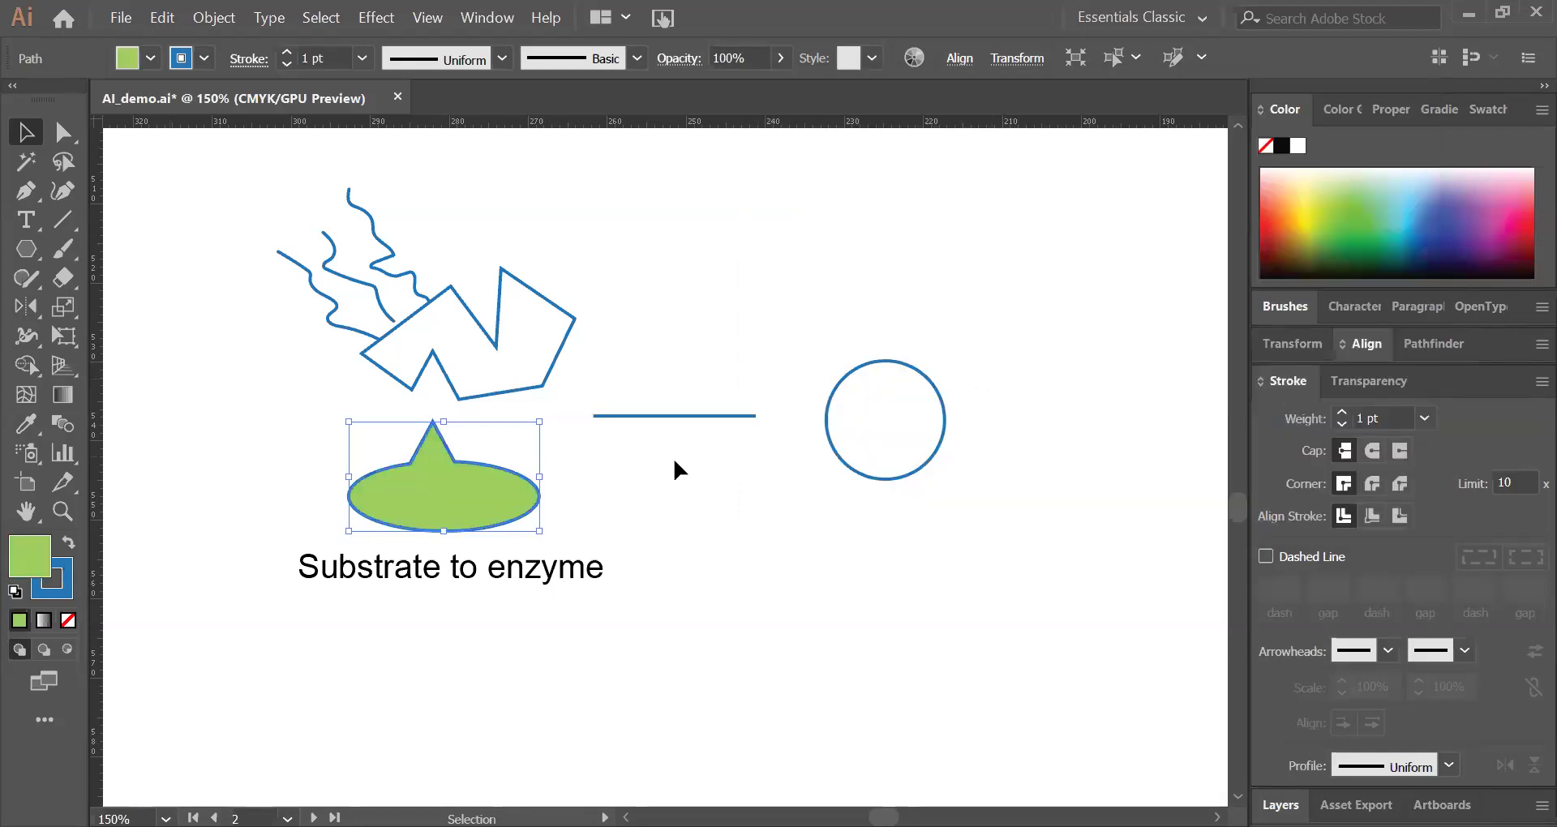
Step: Give the substrate shape a black 000000 outline and deselect it
left_click(65, 596)
double_click(63, 592)
type("000000")
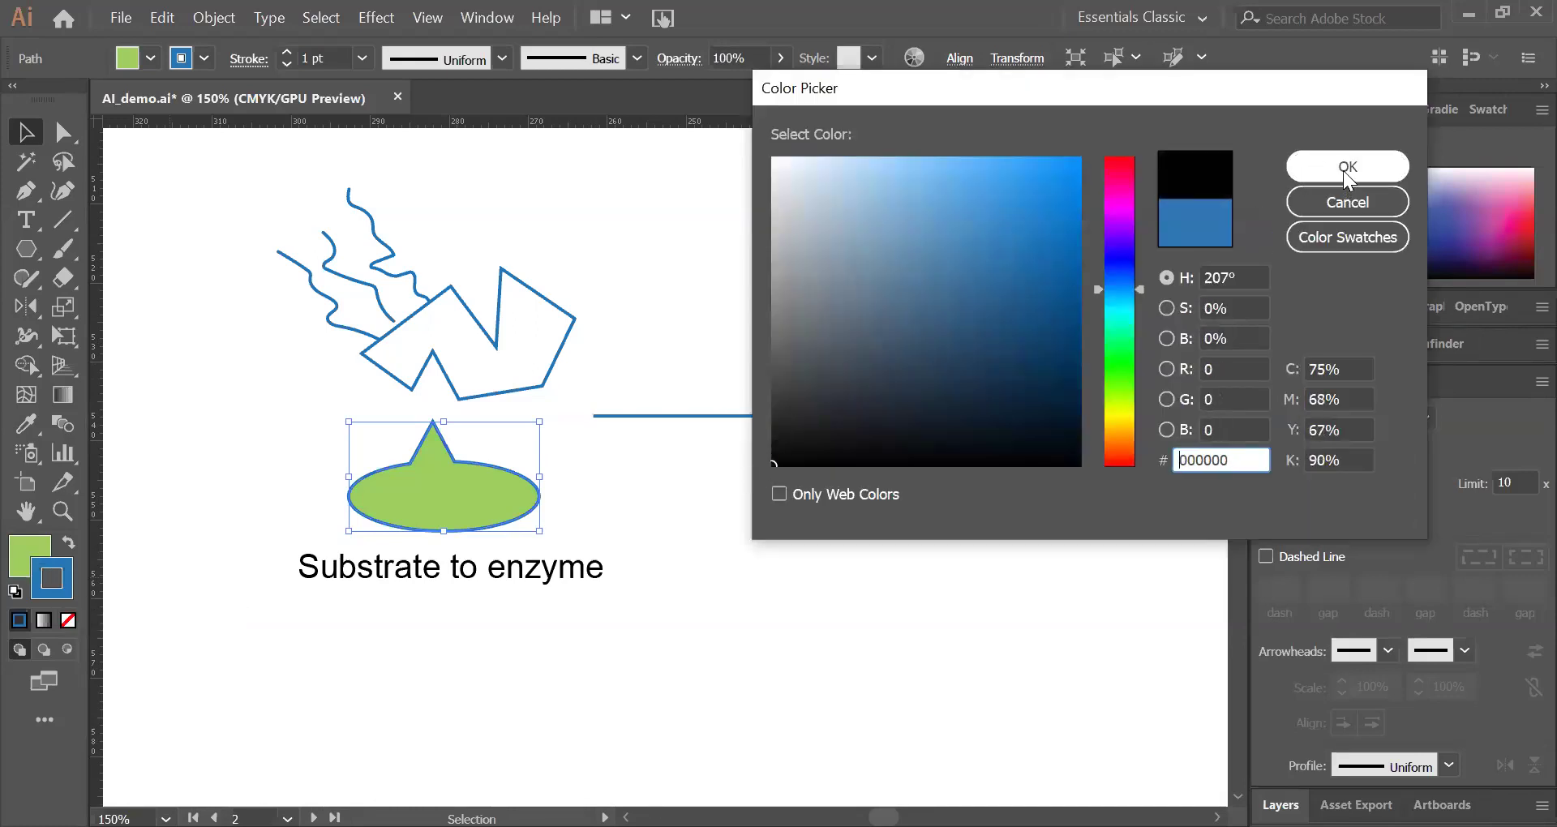
left_click(1346, 166)
left_click(673, 438)
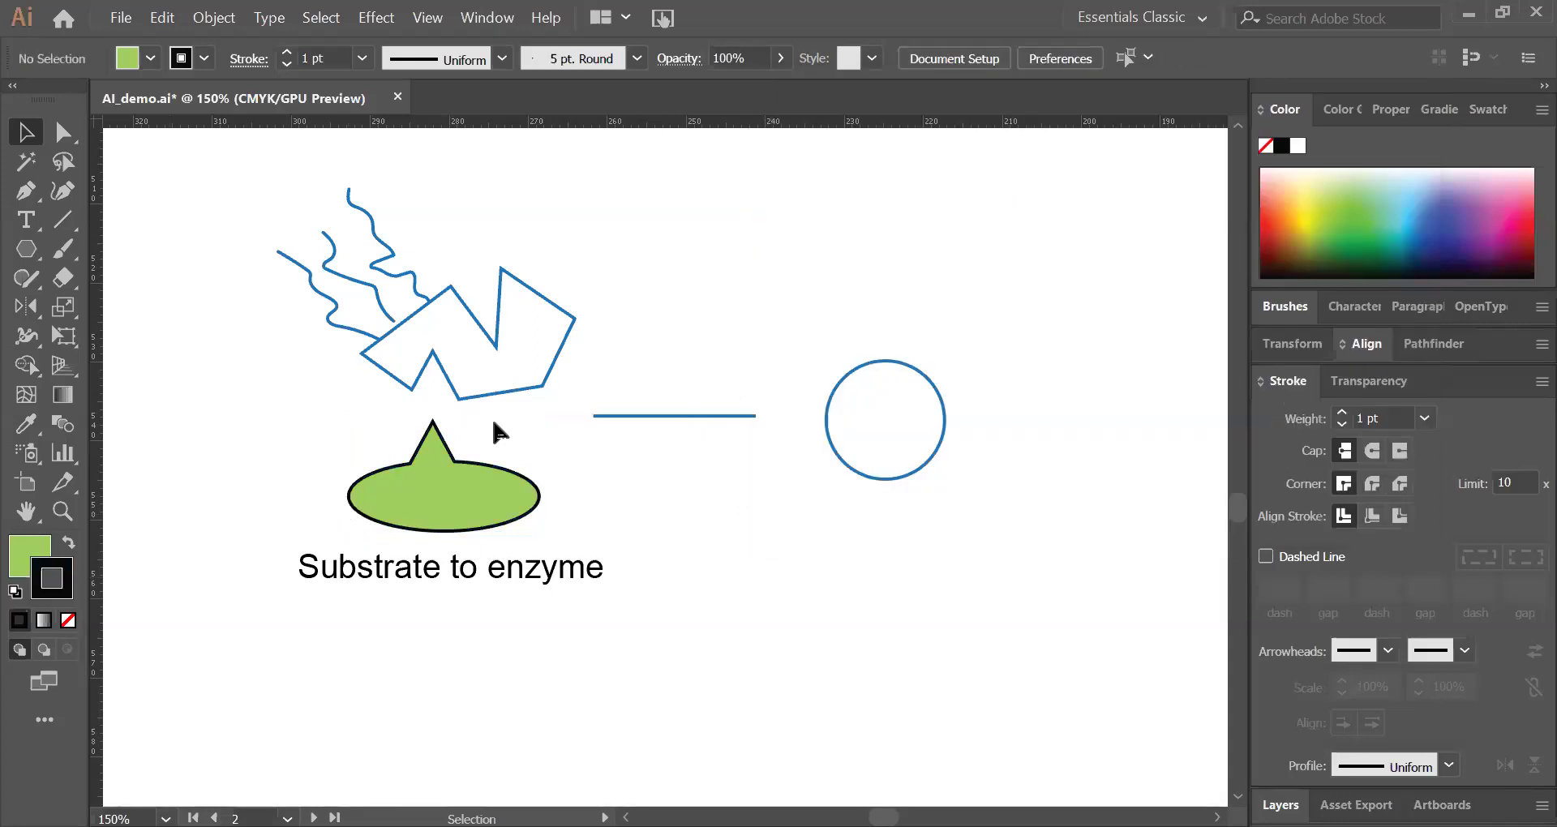
Step: Pan back to the slide on modifying colours and applying patterns
left_click_drag(601, 479, 729, 612)
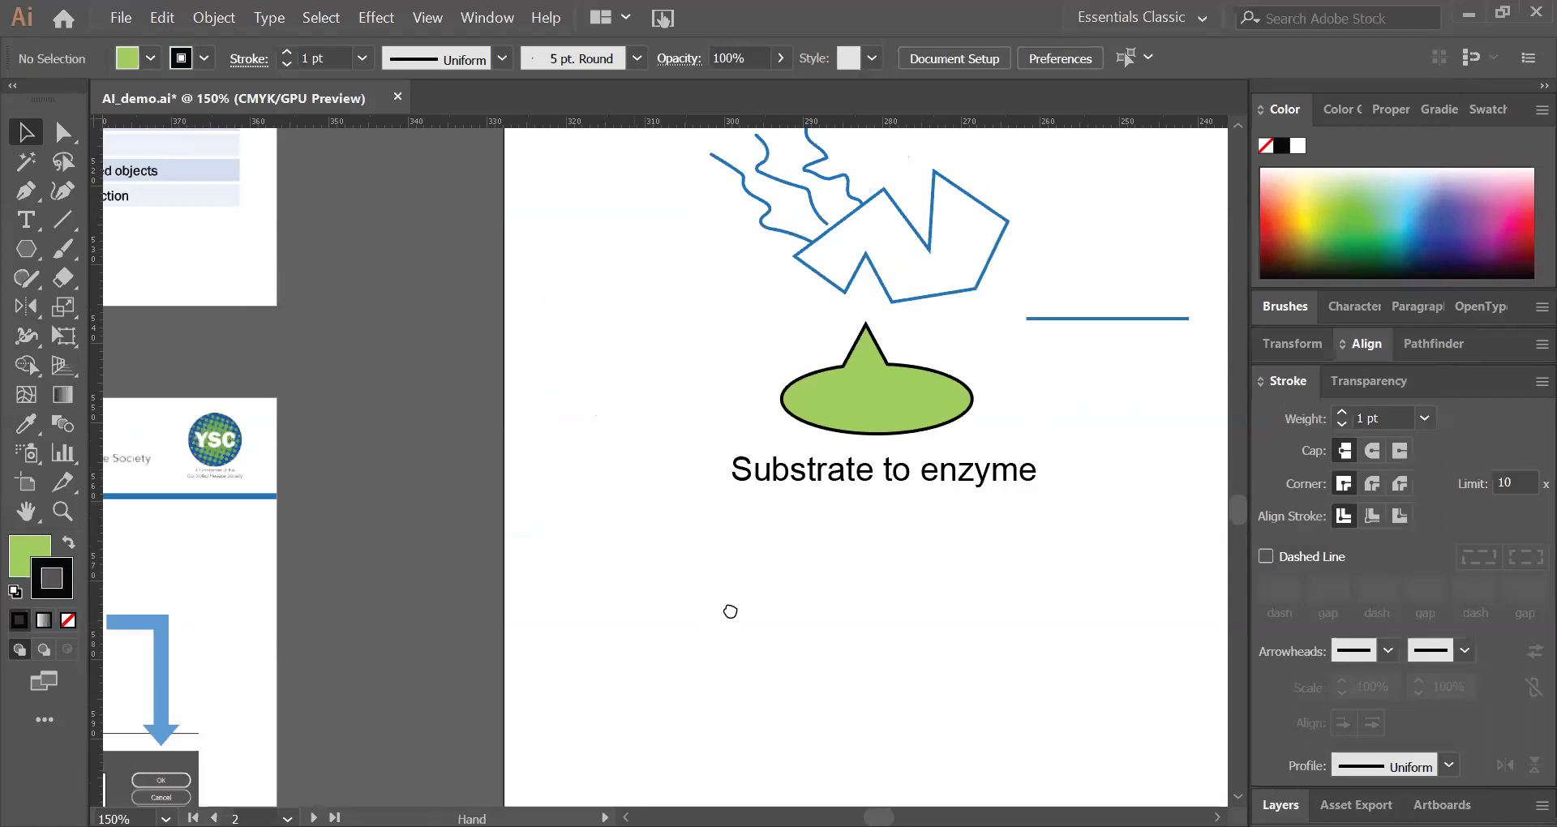
left_click_drag(545, 587, 716, 565)
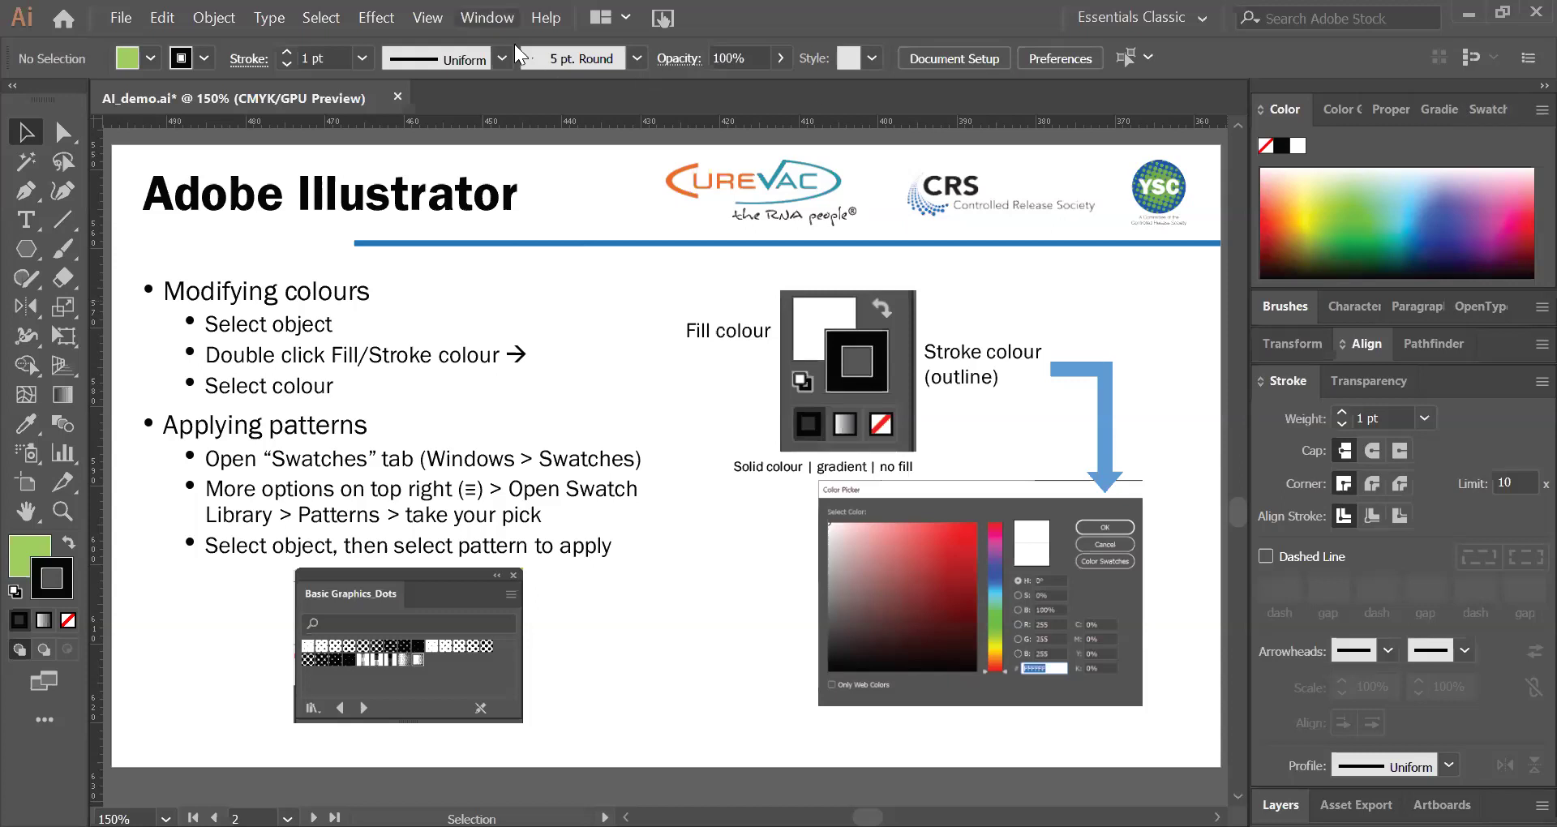
key("alt+w")
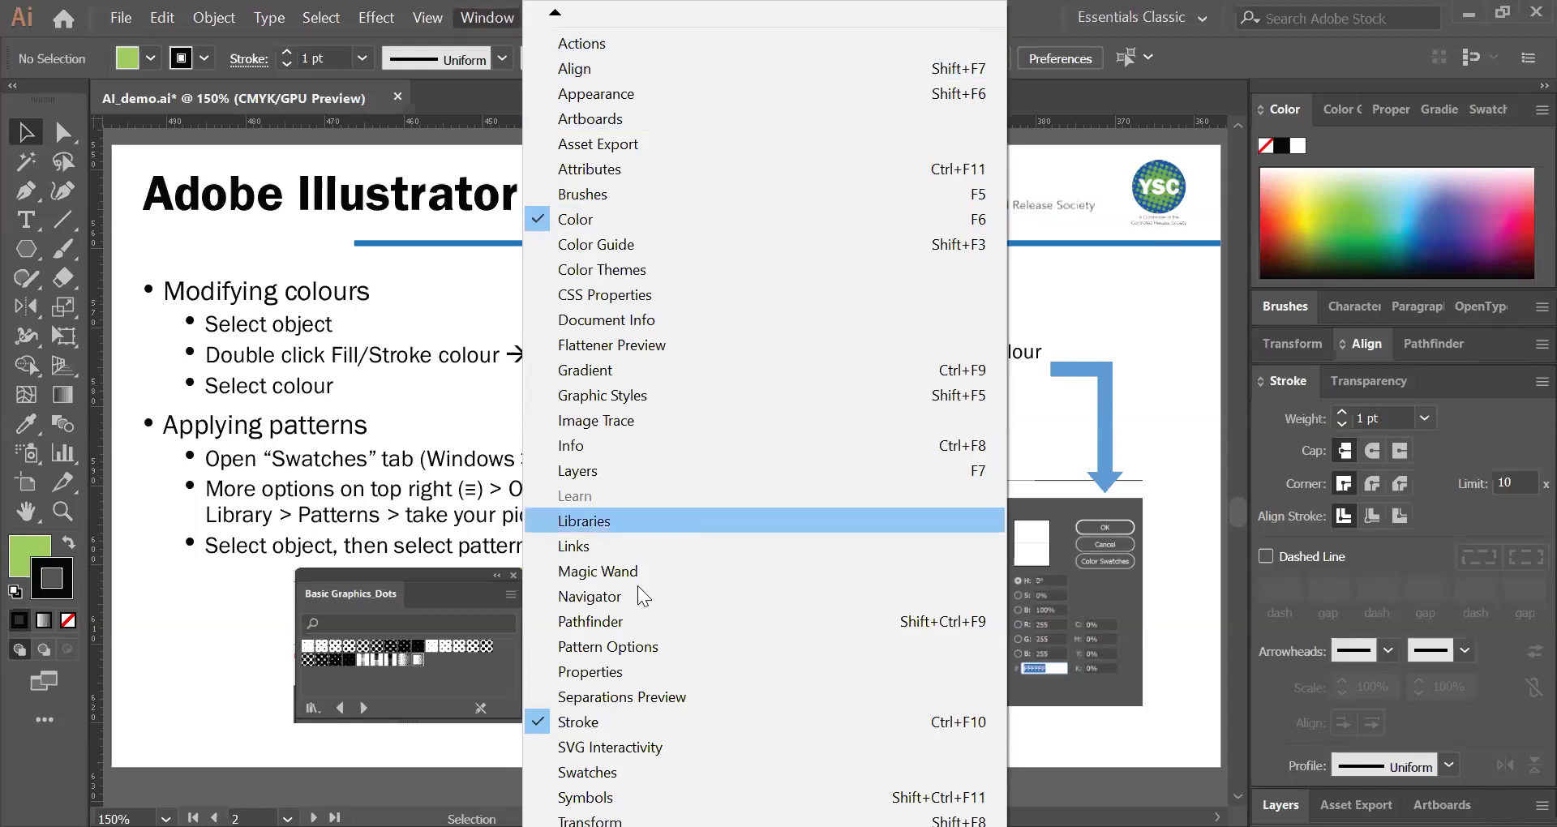
Step: Show the Swatches panel and open the Basic Graphics_Textures pattern library from its flyout
scroll(608, 819, "down", 3)
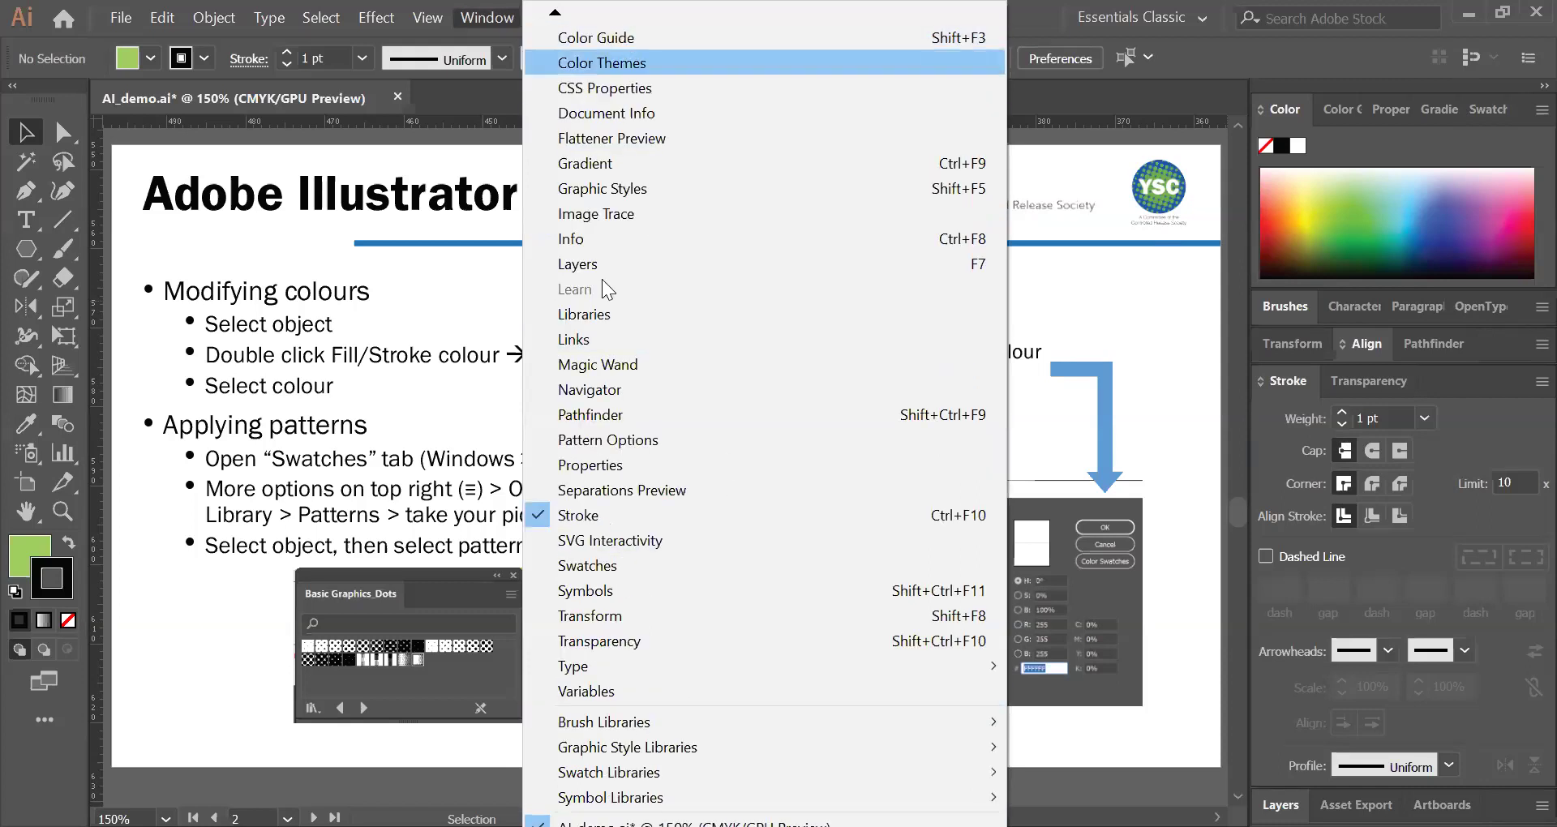
left_click(598, 565)
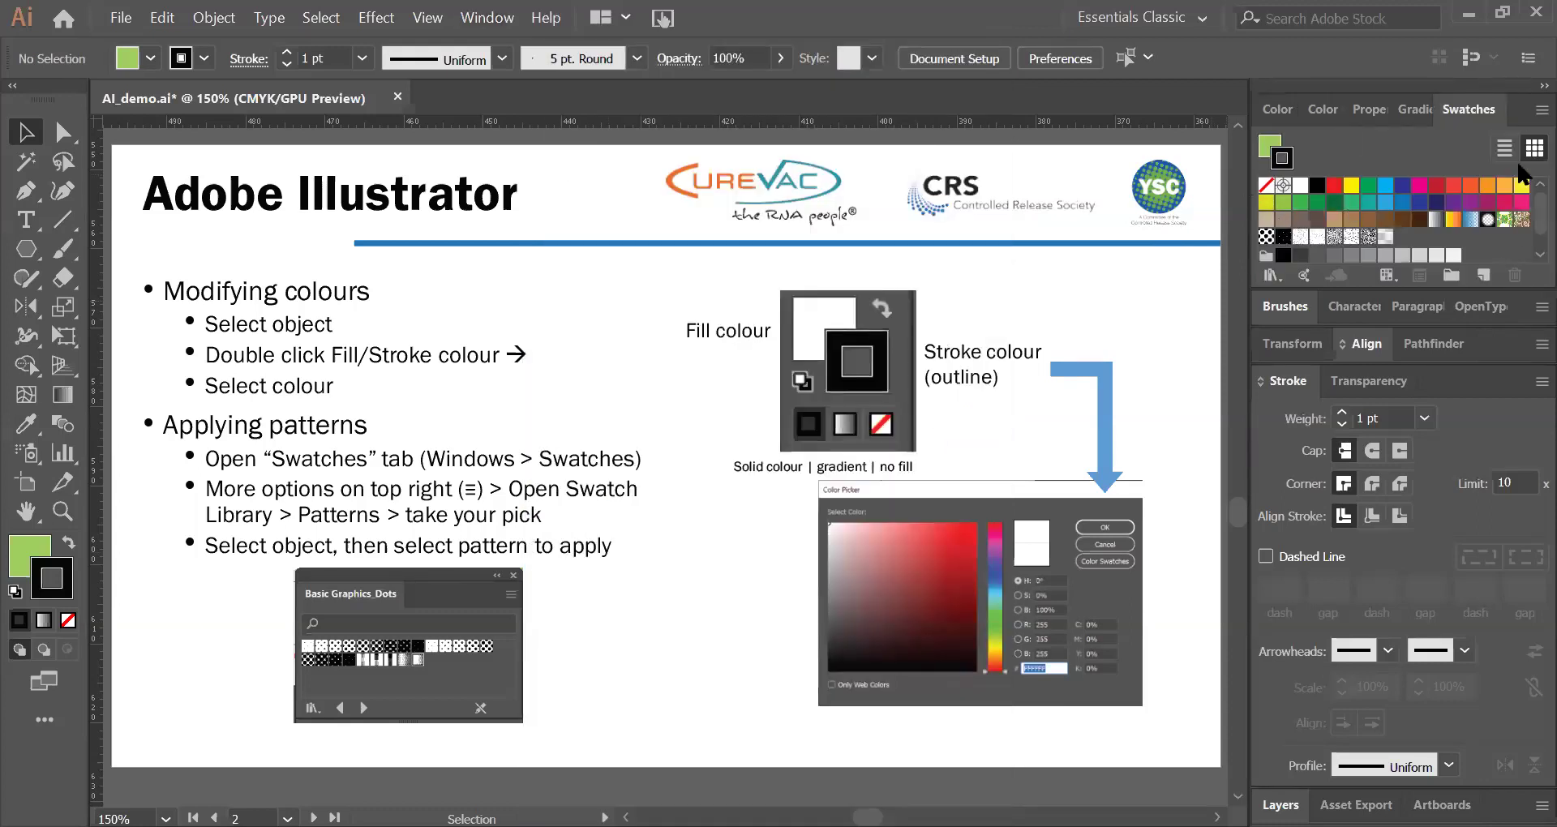
left_click(1540, 110)
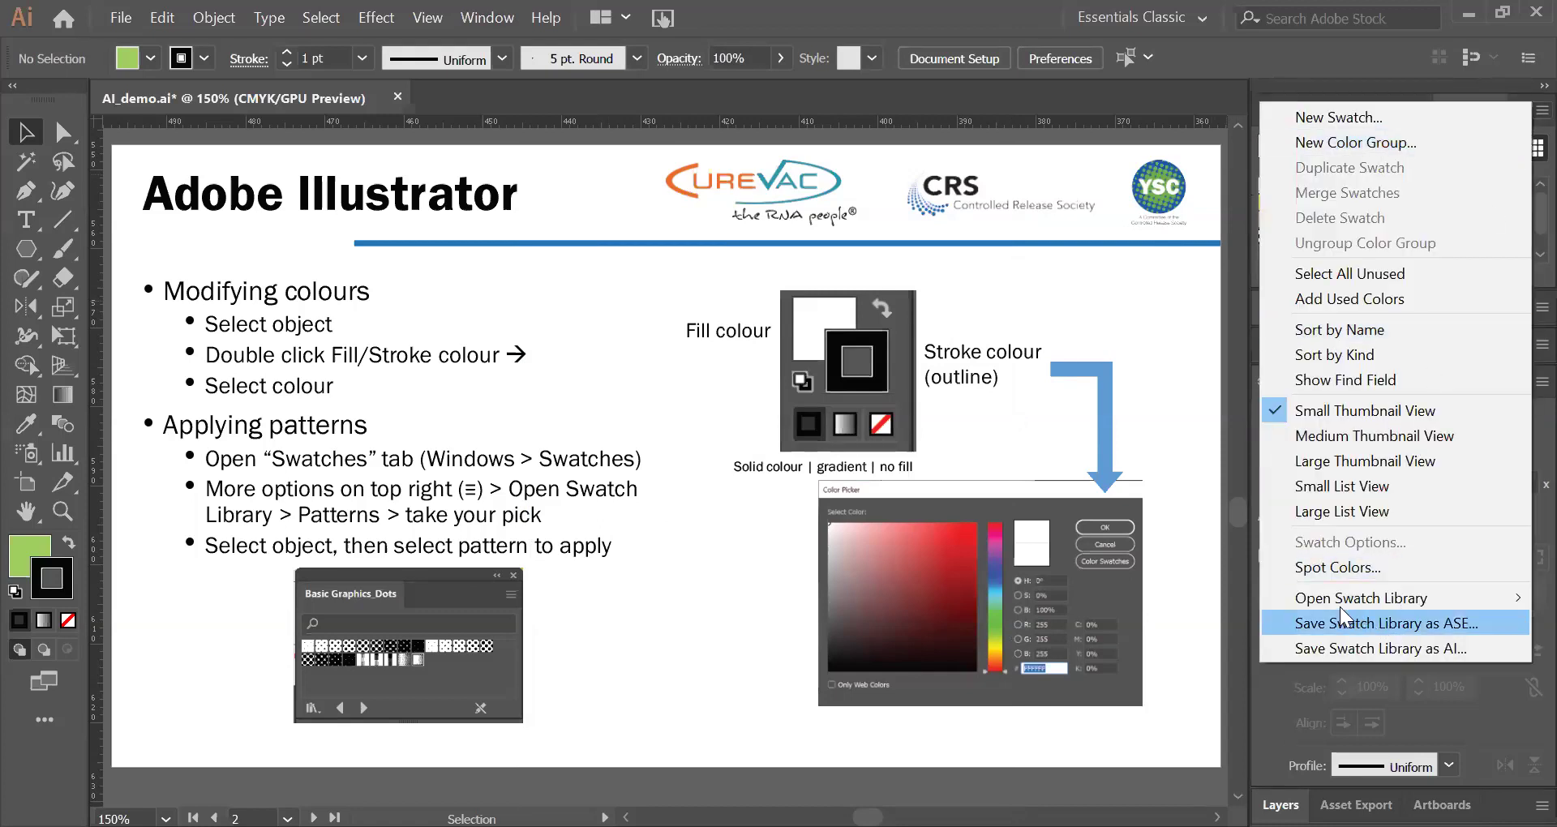
mouse_move(1378, 602)
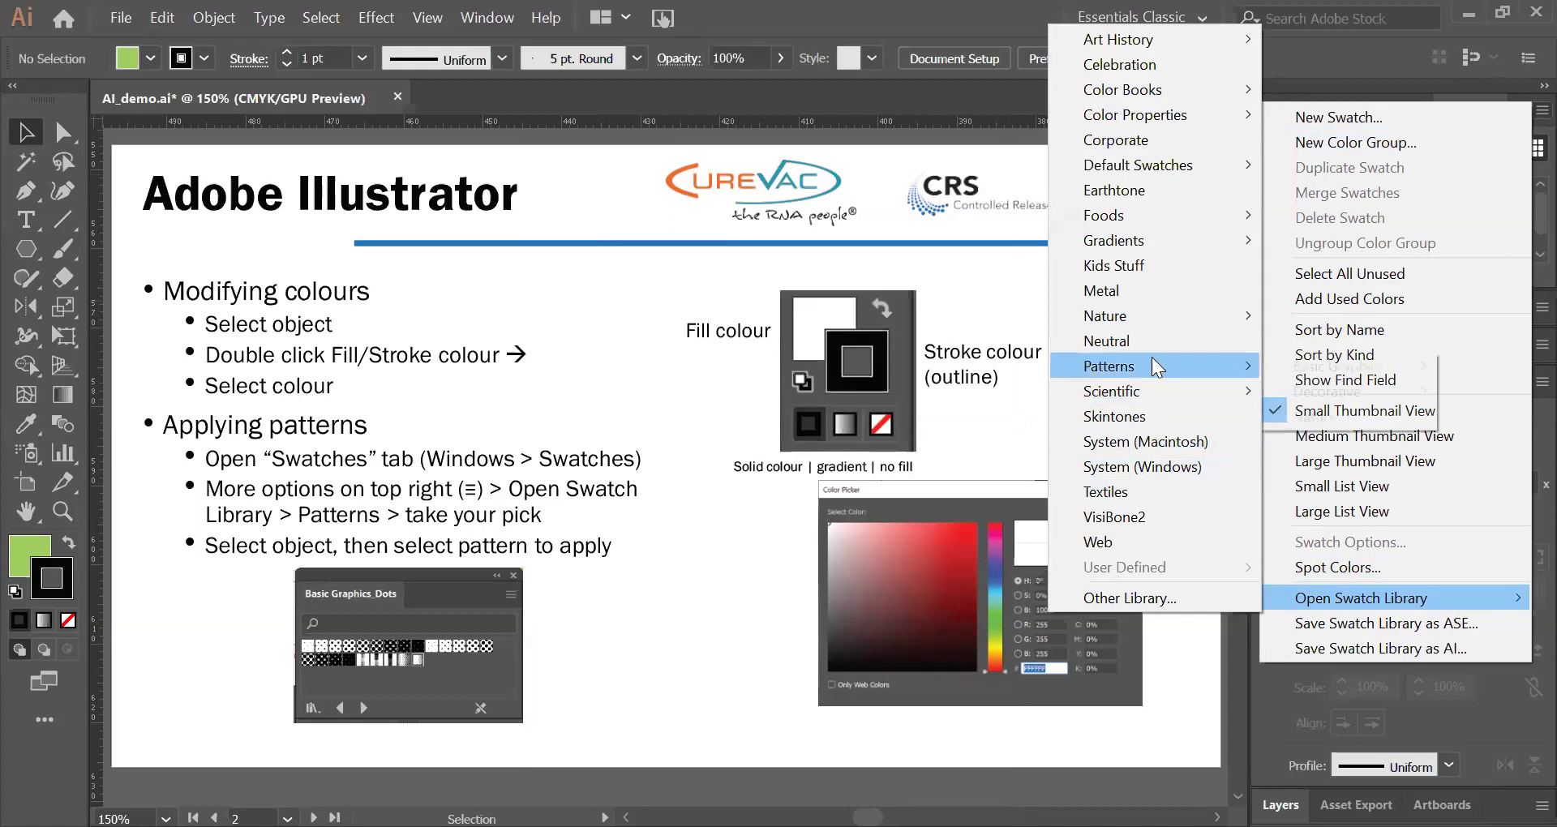
mouse_move(1151, 361)
mouse_move(1318, 383)
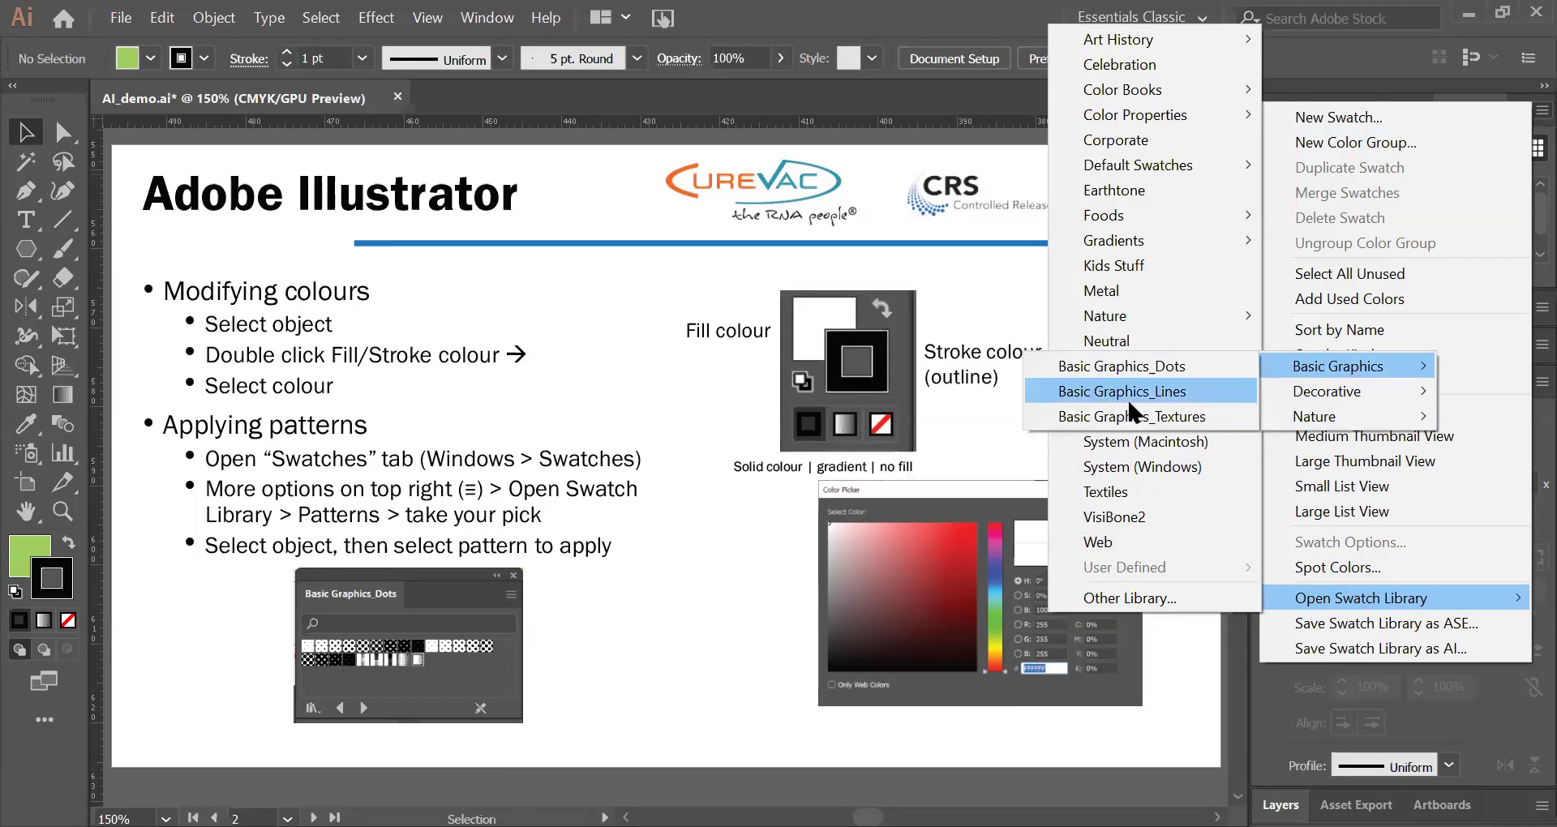
left_click(1133, 418)
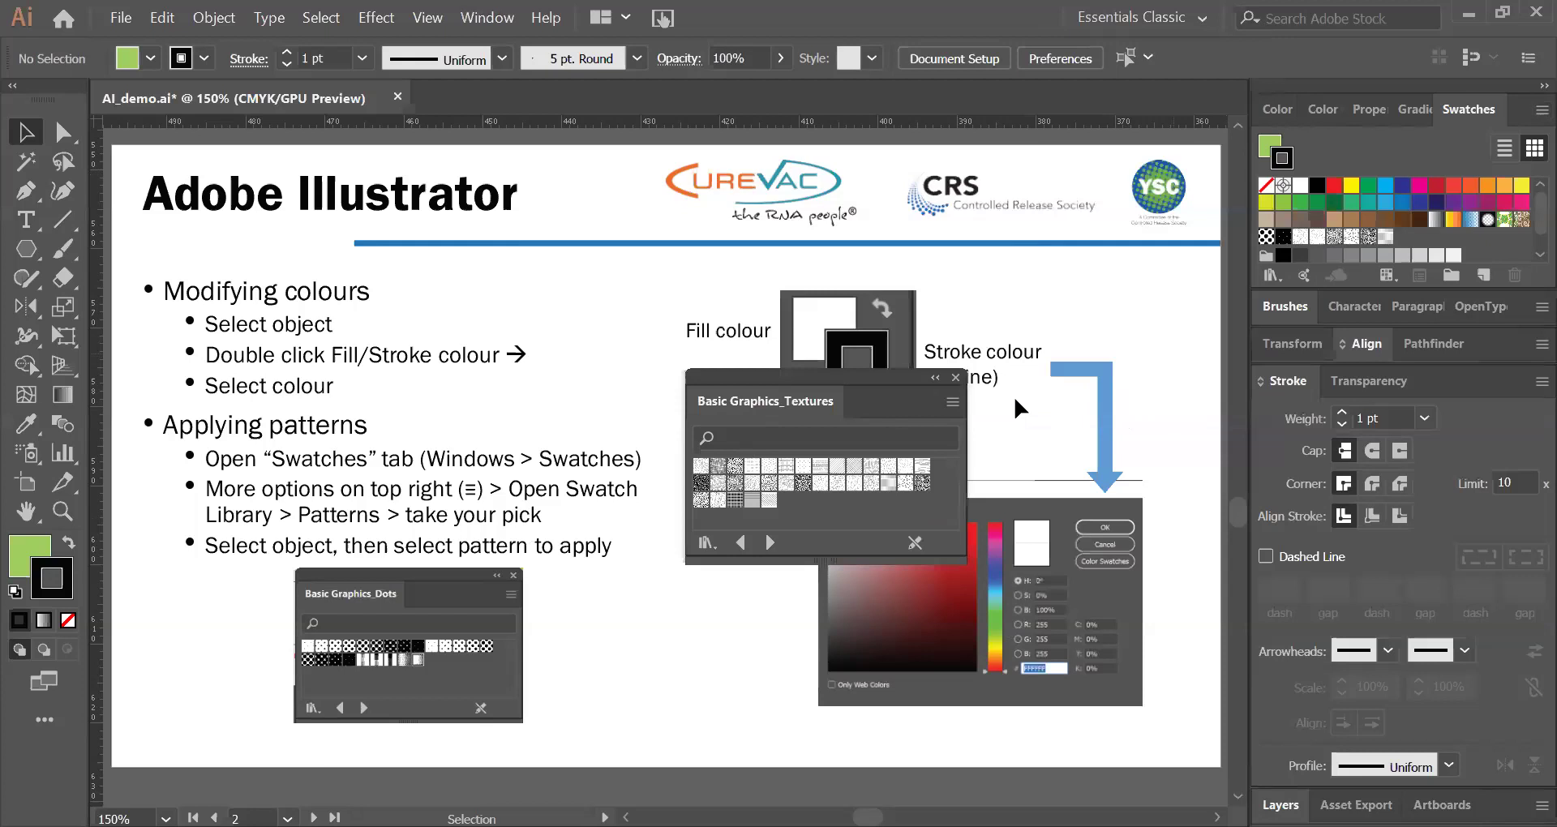
Step: Move the textures library further right and pan back to the enzyme drawing
left_click_drag(859, 377, 994, 408)
key("space")
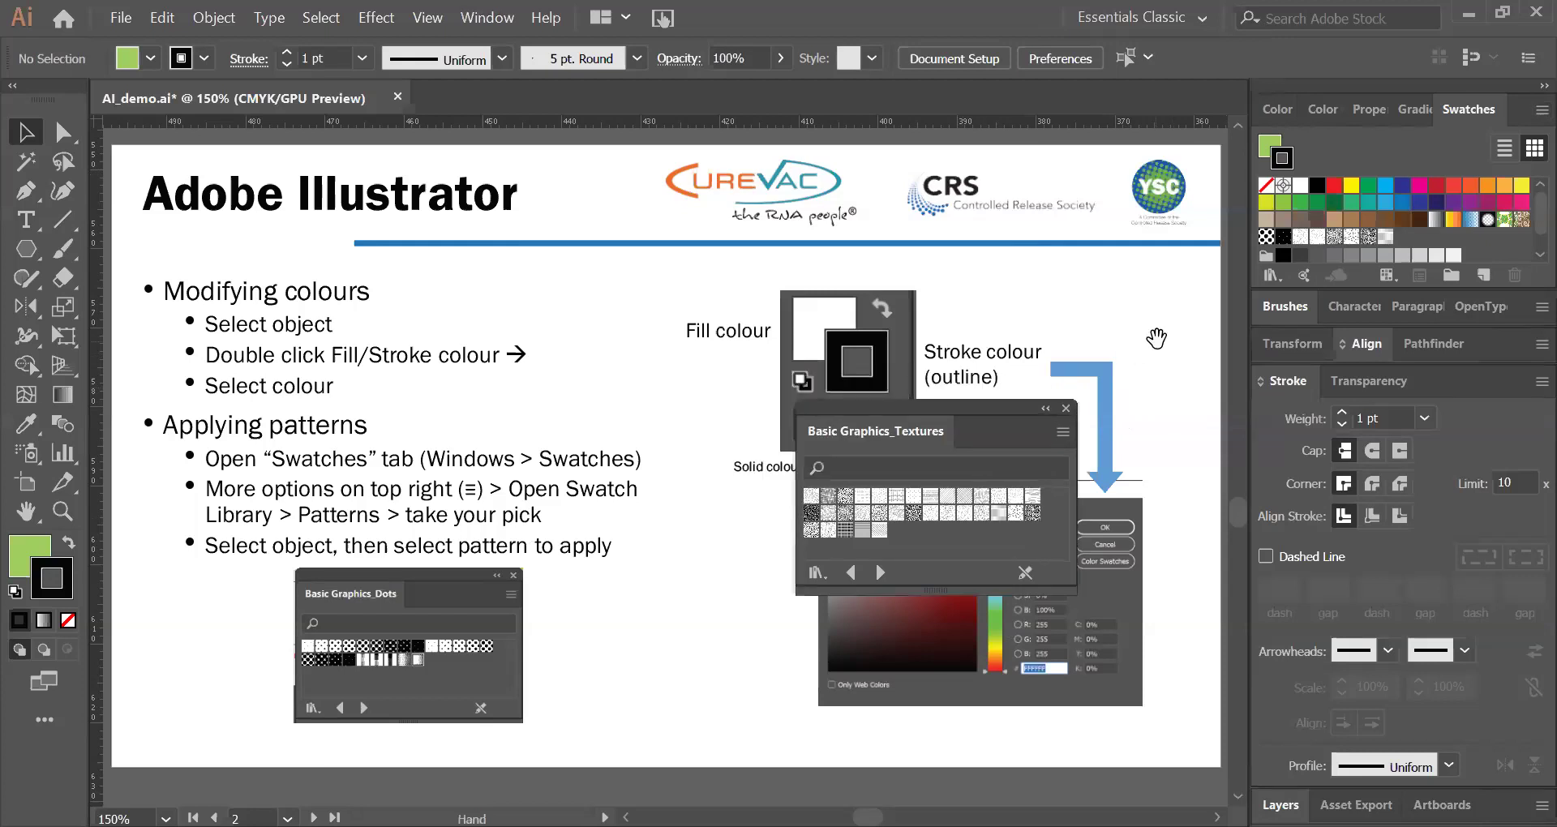
left_click_drag(874, 341, 175, 552)
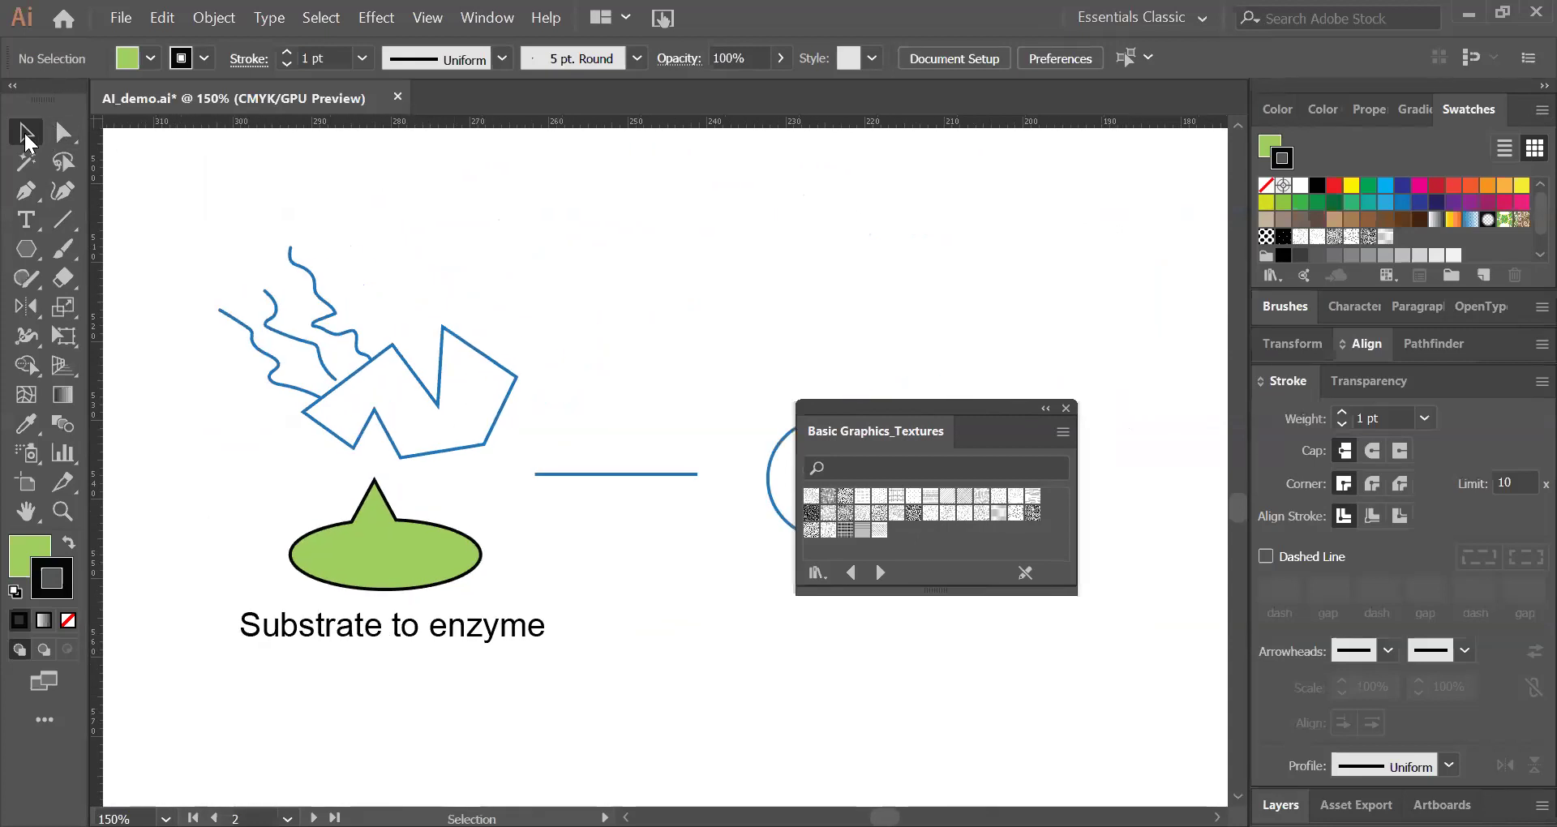
left_click(469, 346)
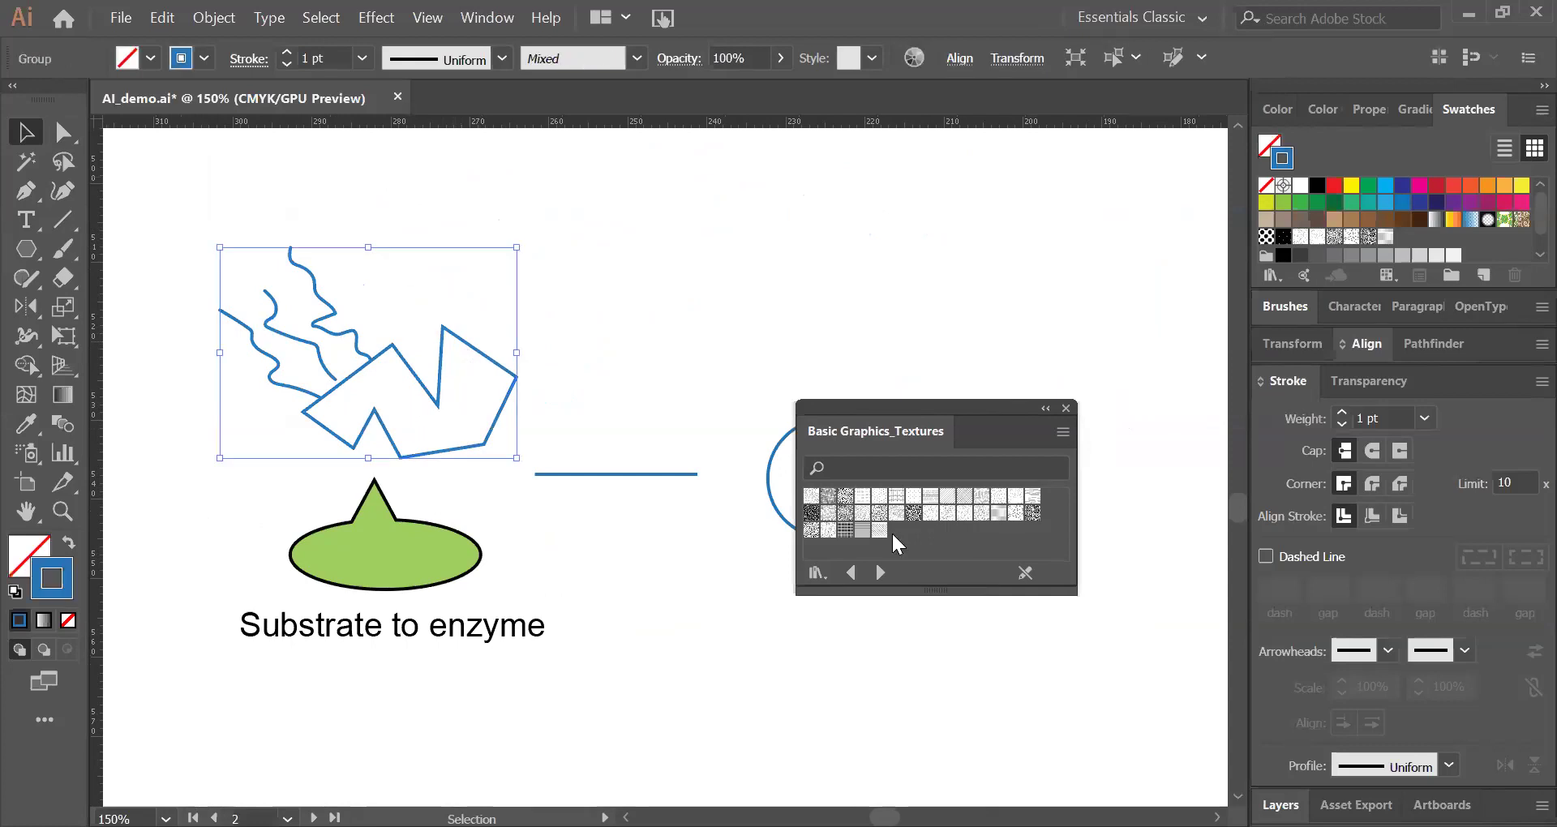
left_click(844, 531)
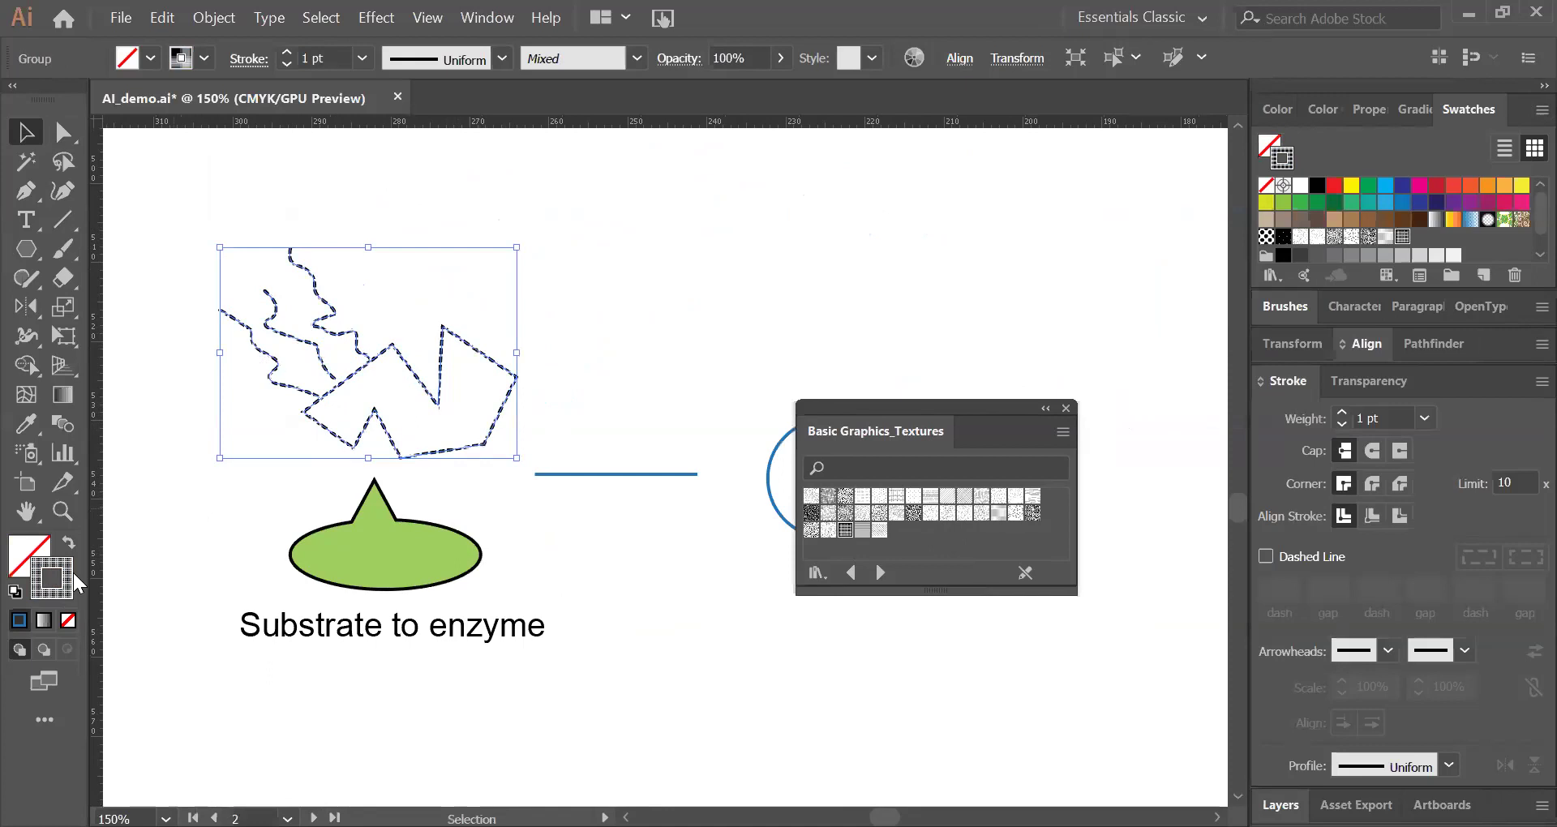
key("ctrl+z")
key("ctrl+z")
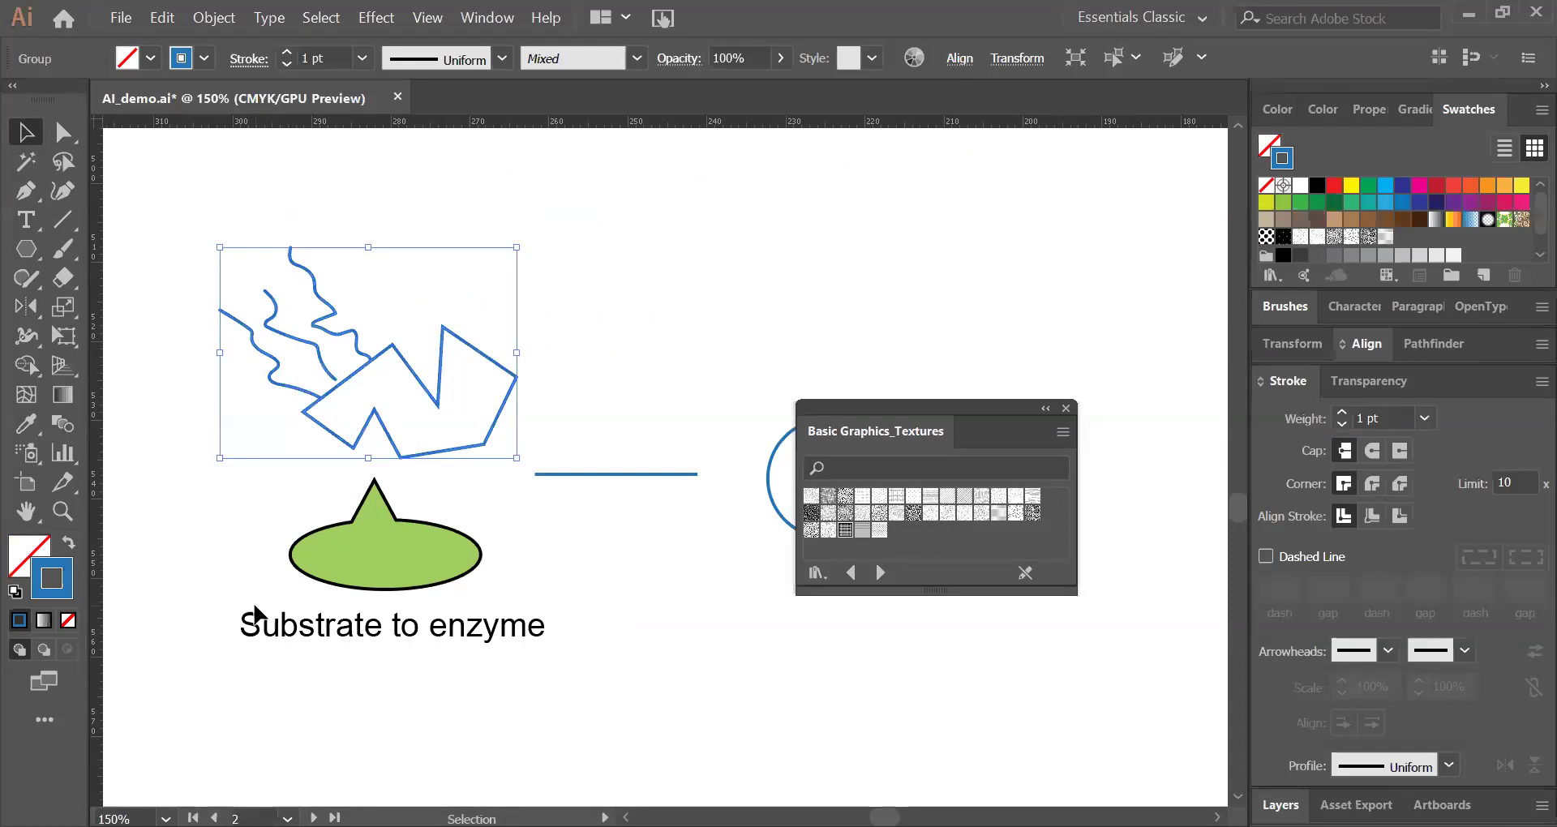
key("ctrl")
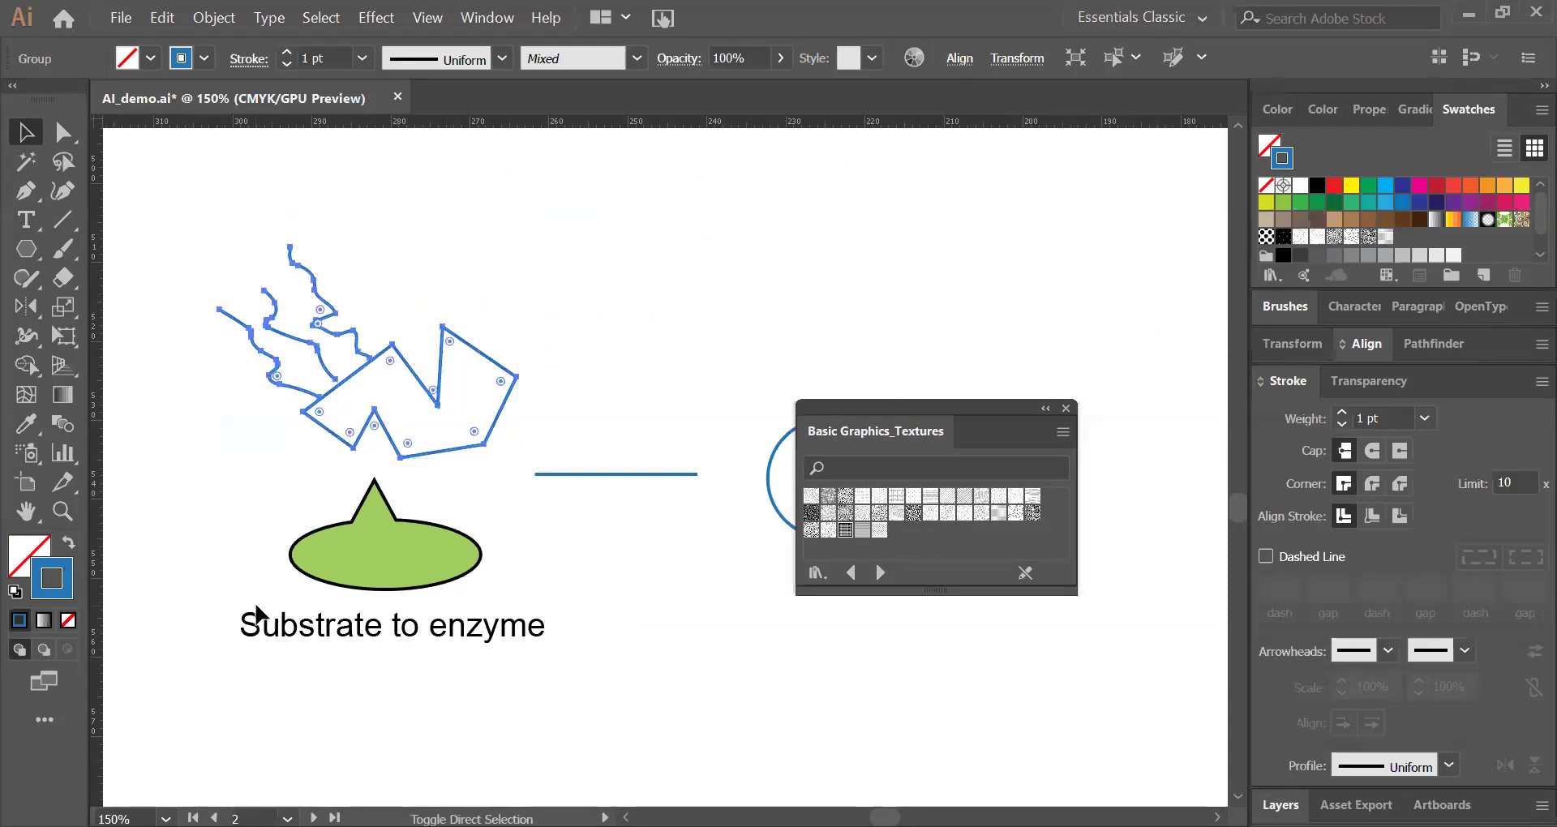
key("ctrl")
key("ctrl+z")
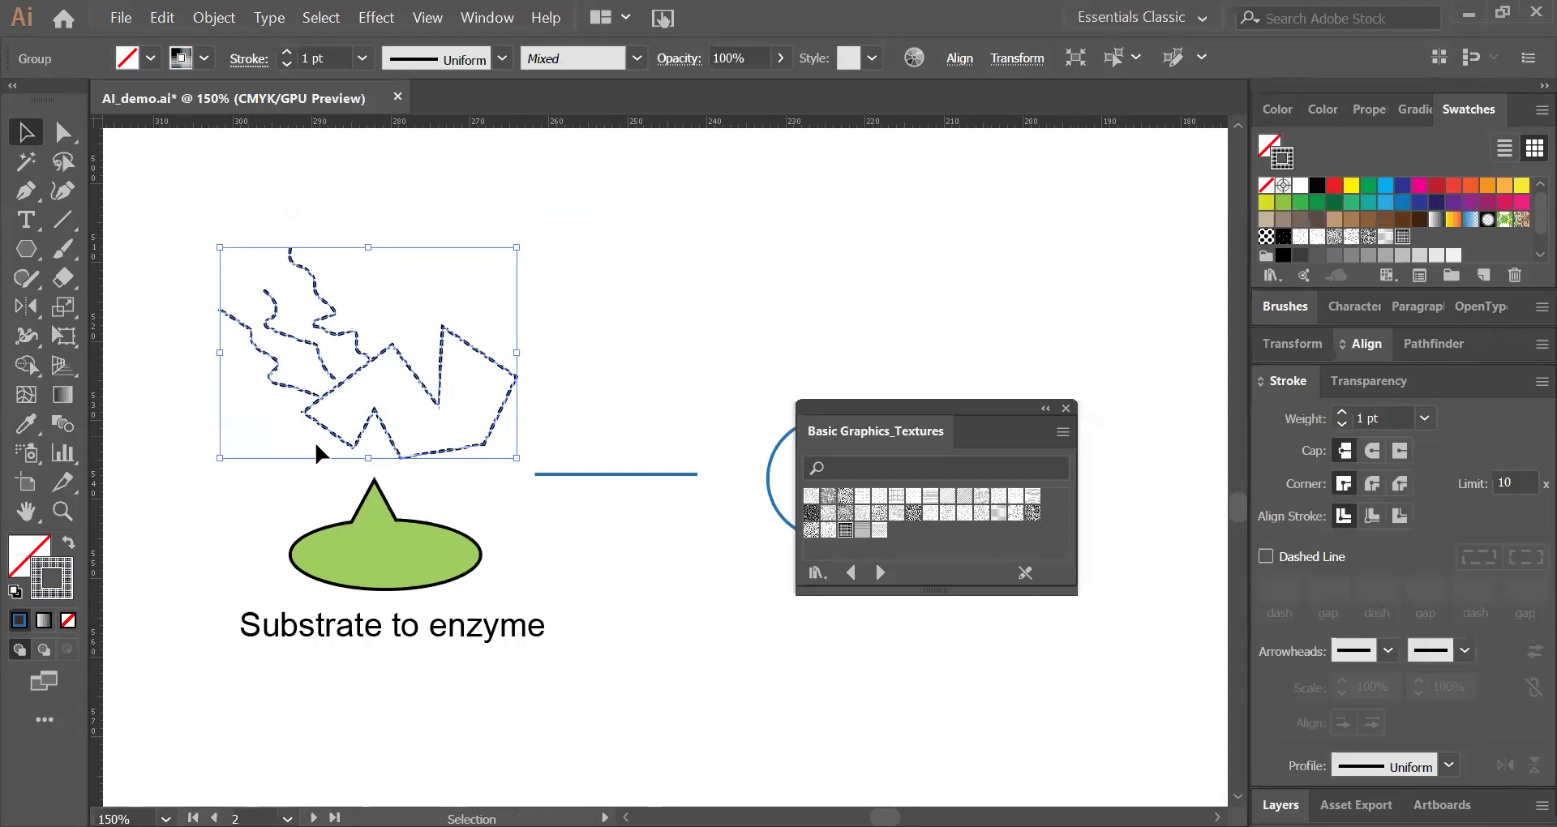
left_click_drag(1008, 415, 1105, 208)
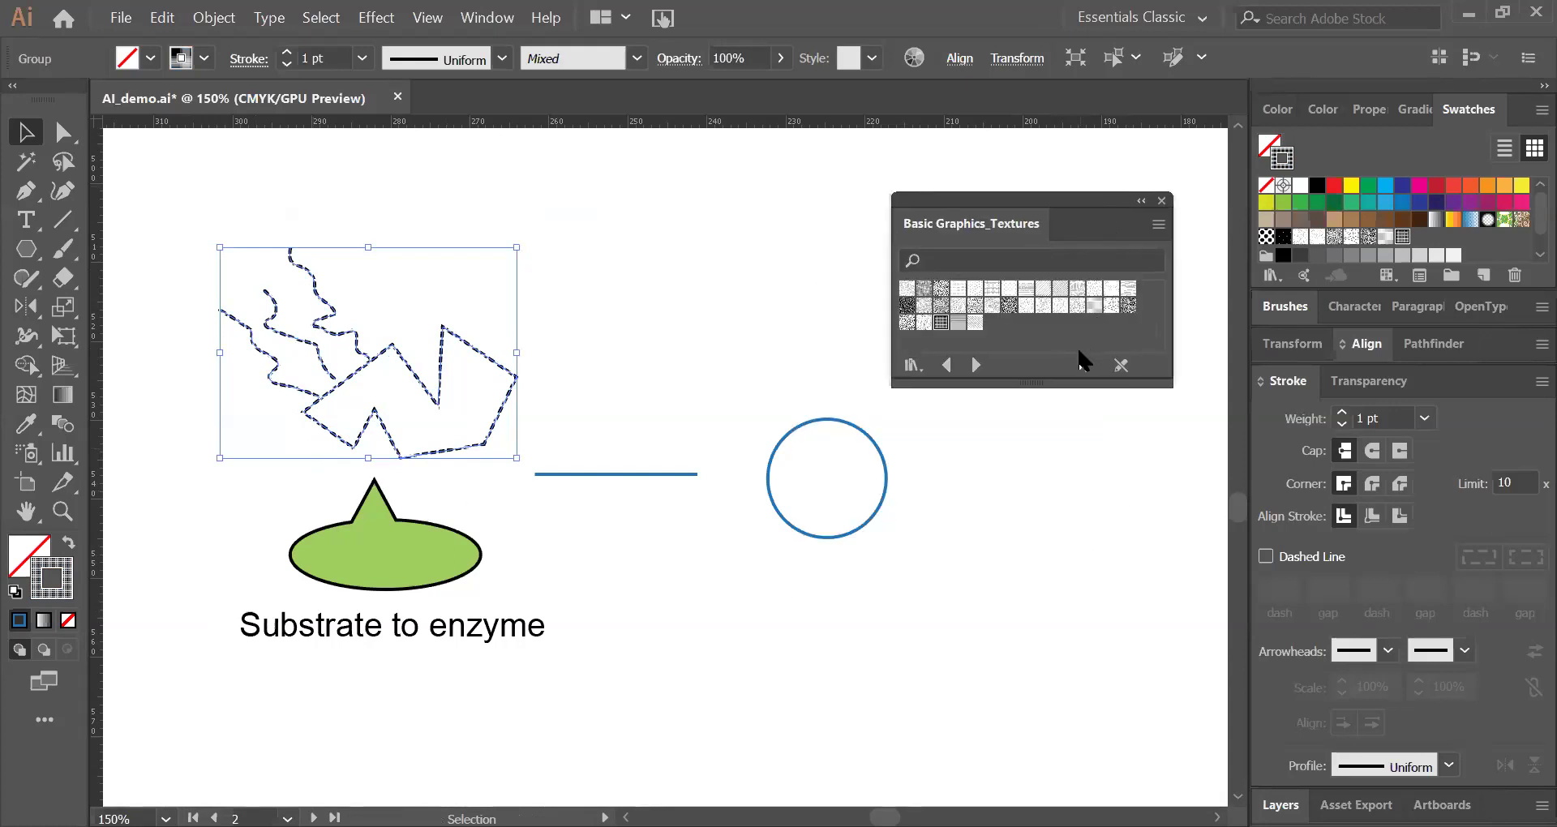
key("ctrl+z")
key("ctrl+y")
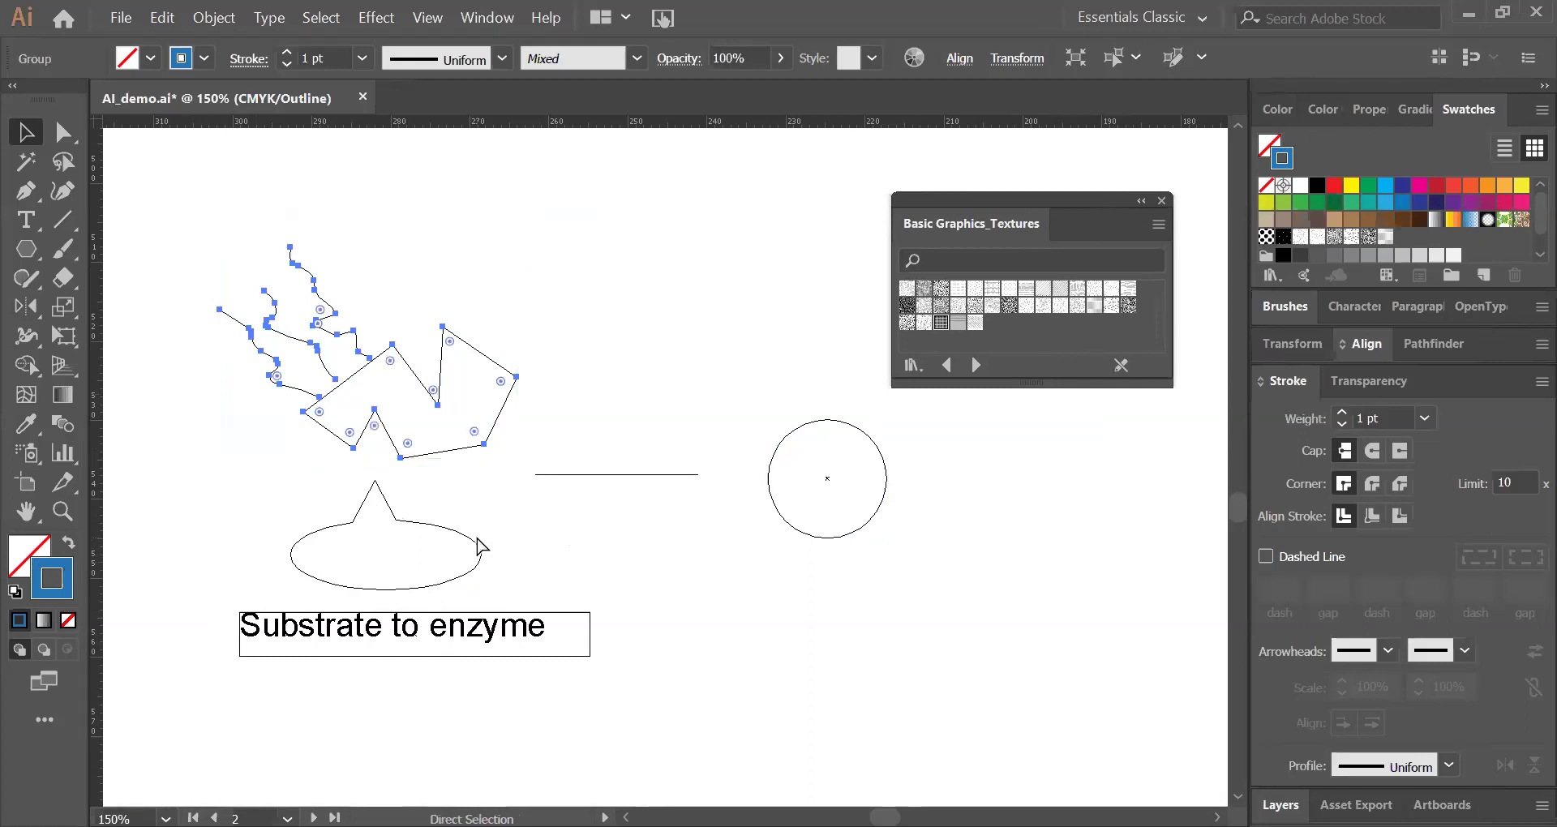
key("ctrl+y")
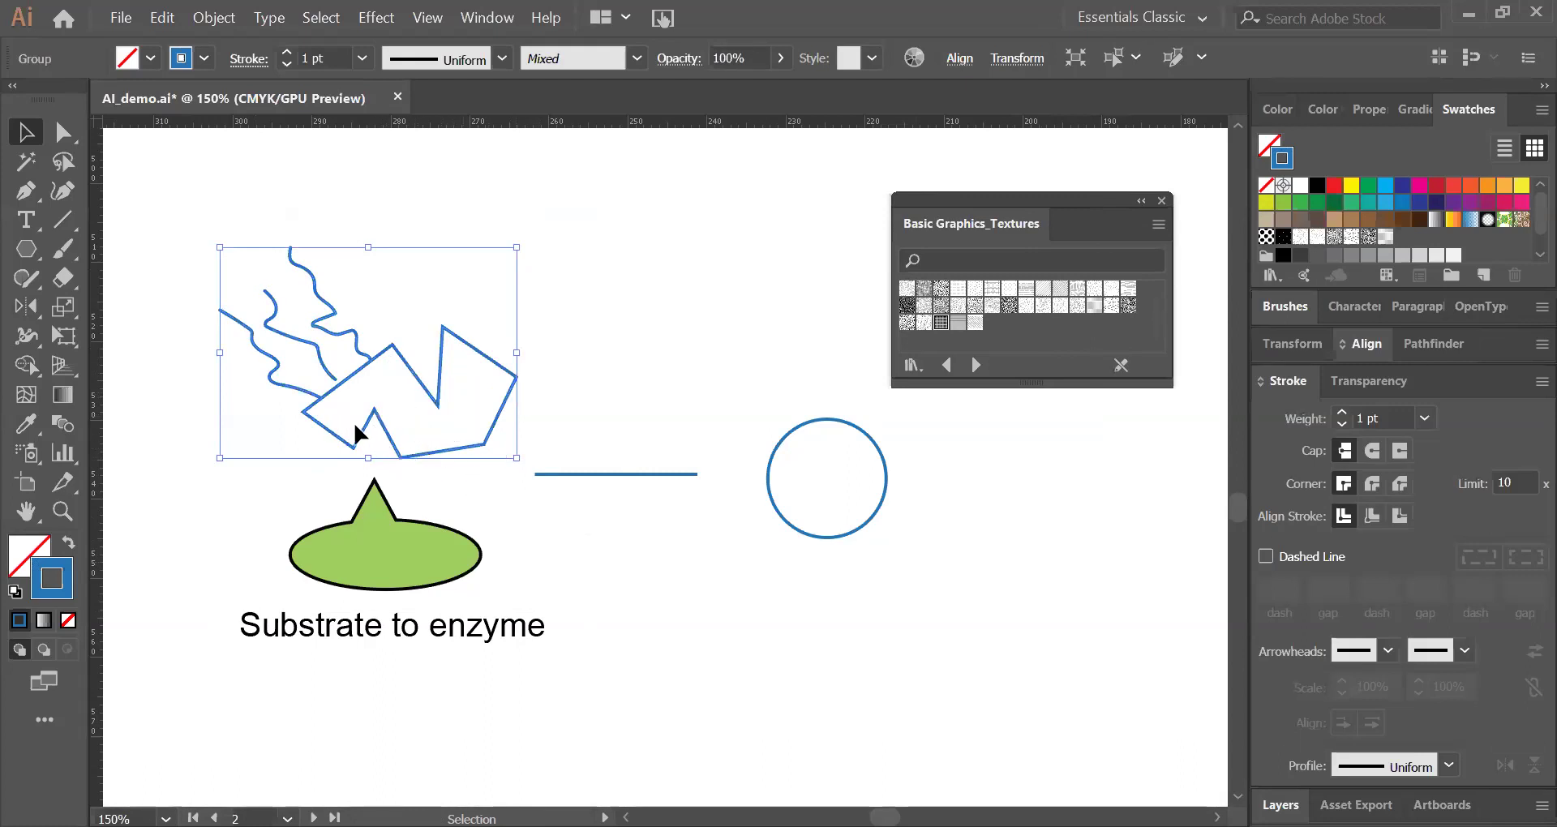
Step: Apply the grid texture to the whole group, then reset its fill to None
left_click(26, 559)
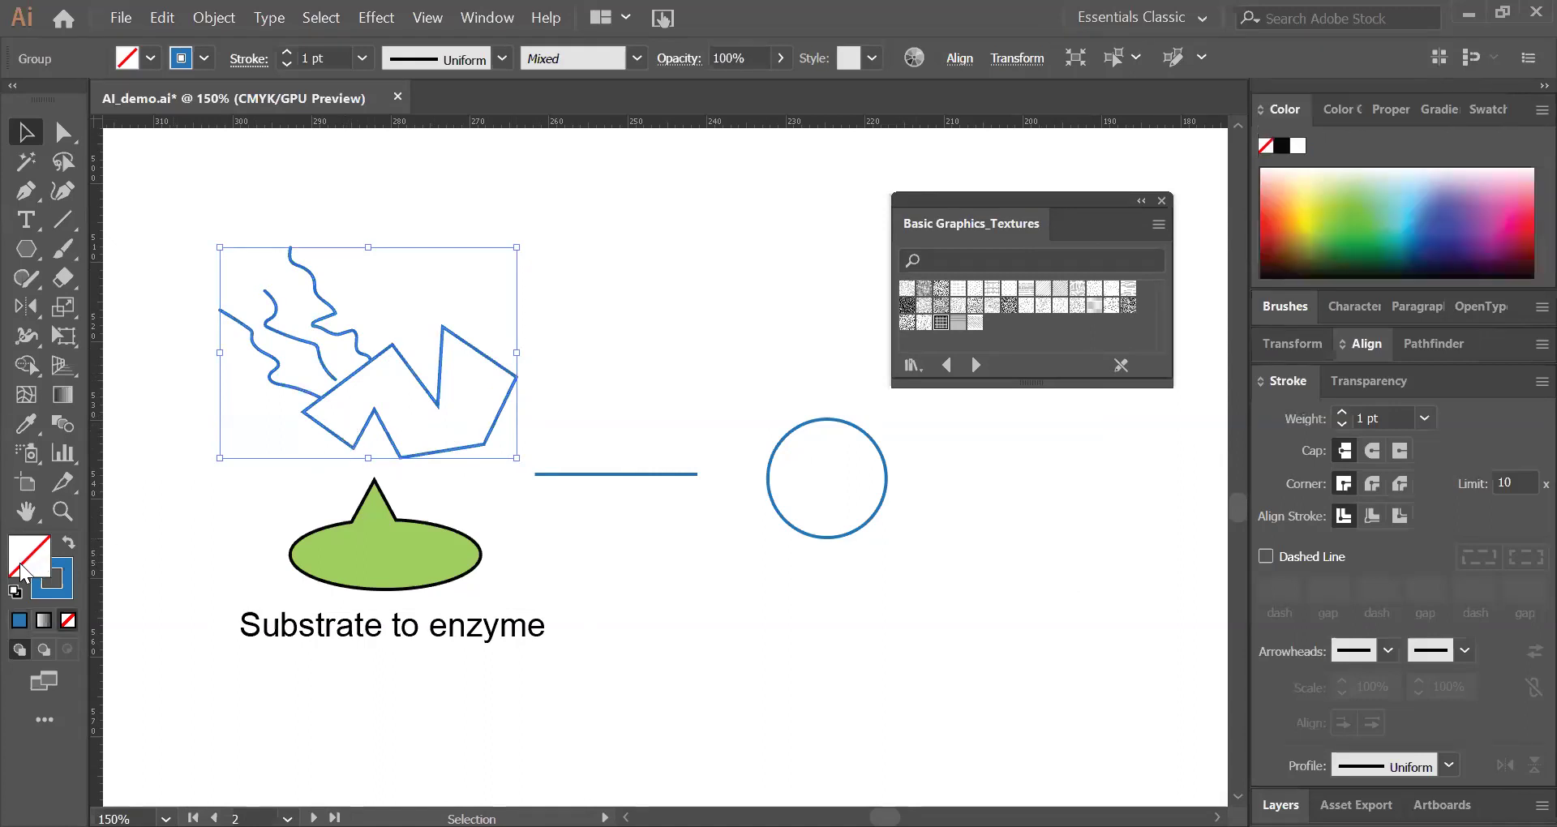
left_click(62, 566)
left_click(940, 322)
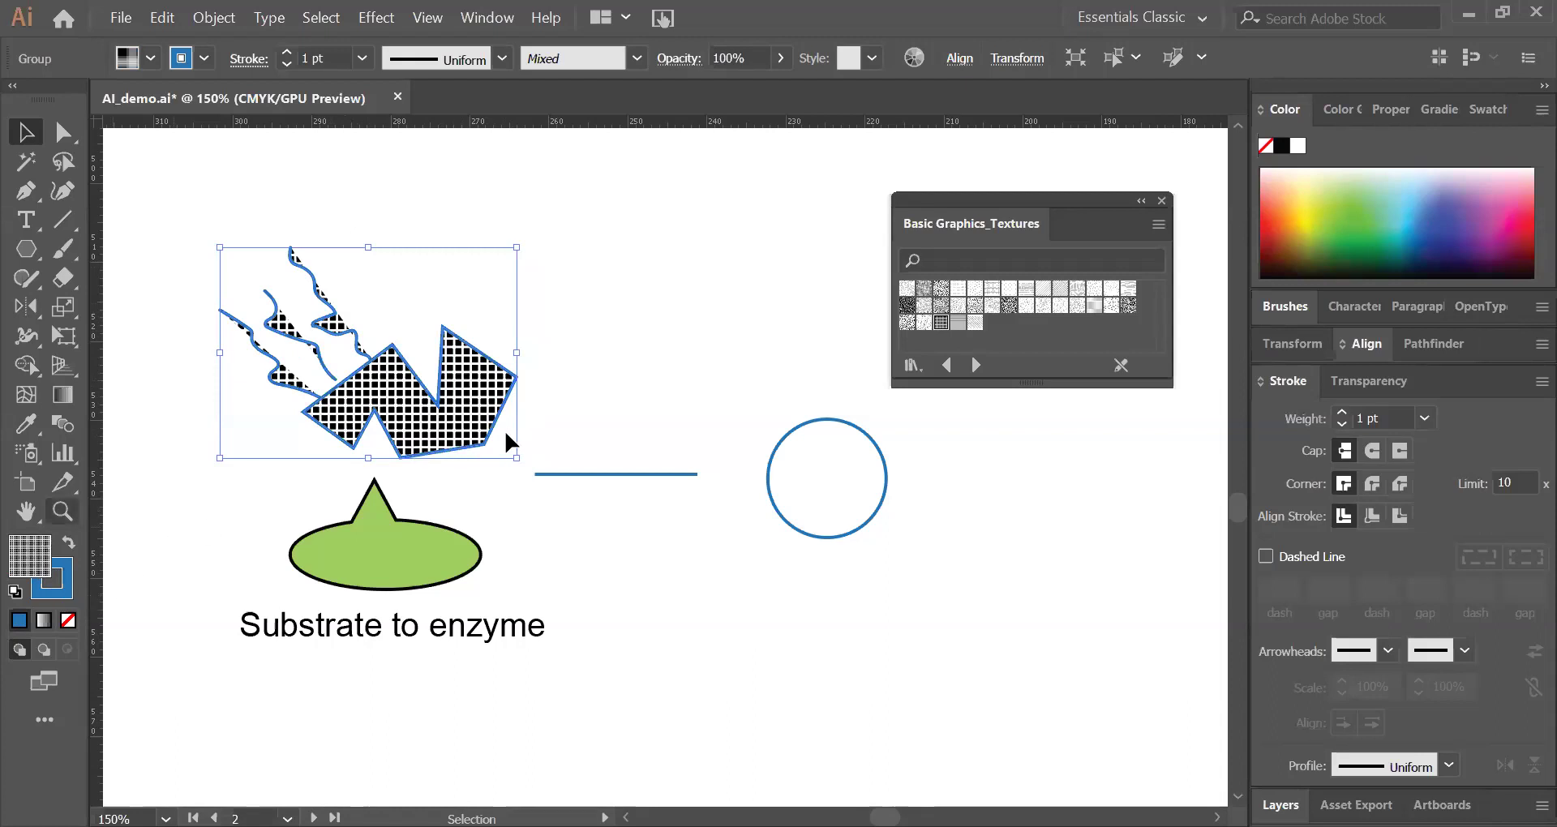
key("slash")
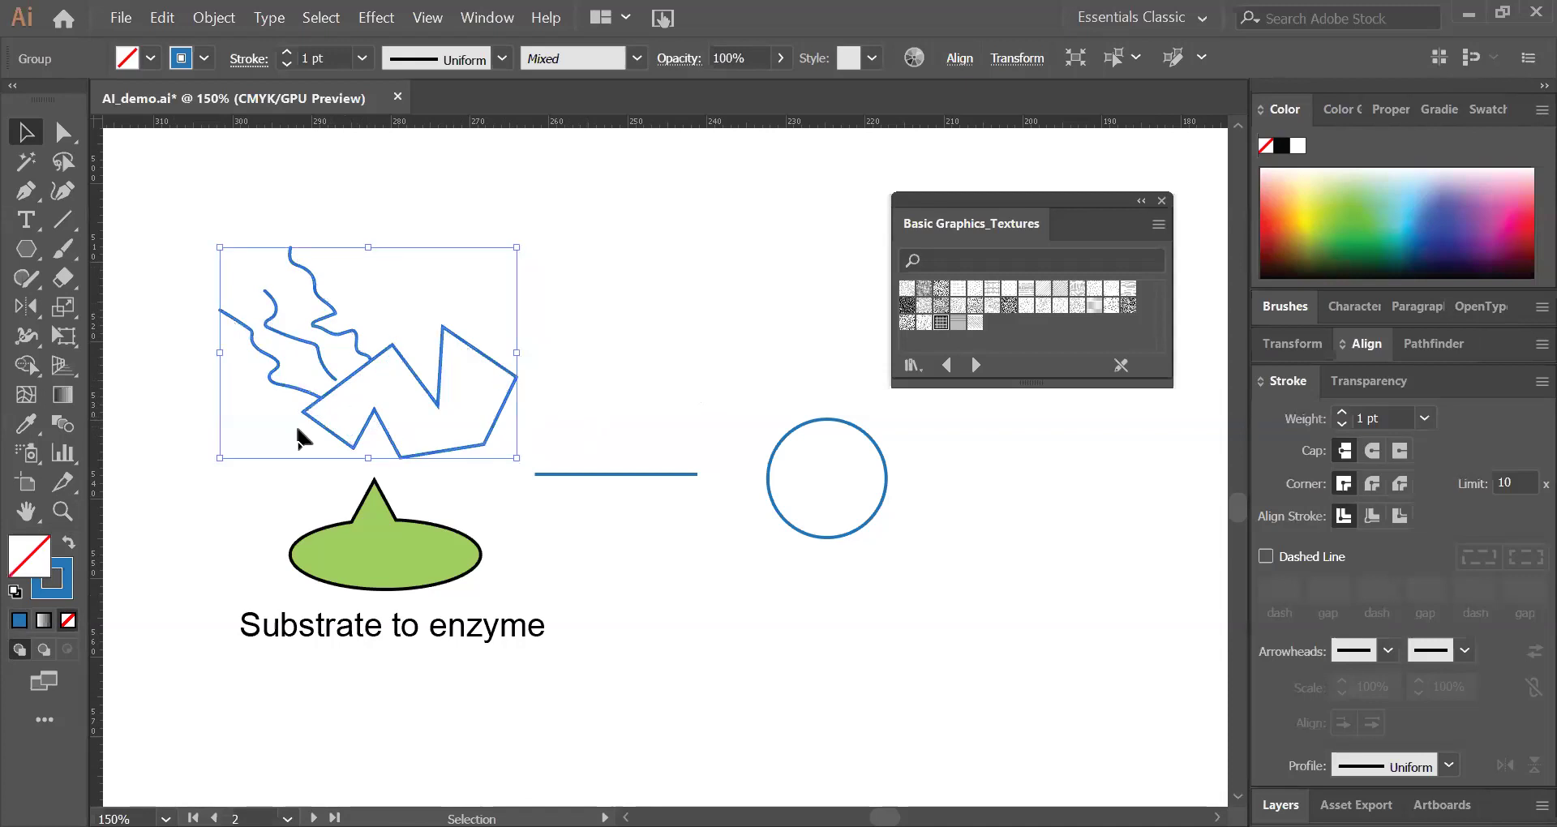
left_click(298, 403)
Step: Fill only the zigzag path with the black grid texture swatch
left_click(492, 369)
left_click(21, 130)
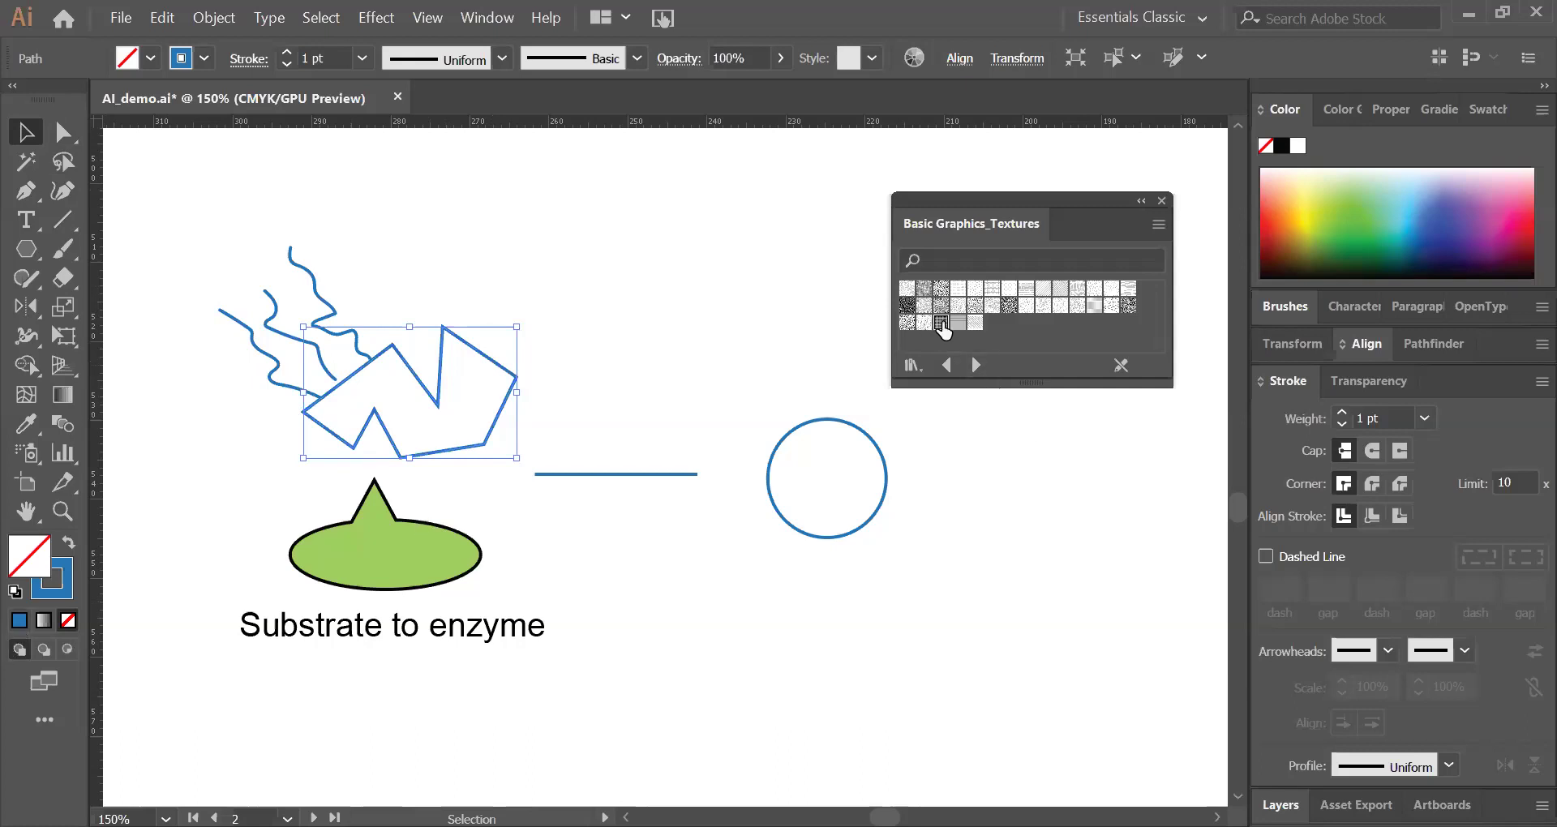
left_click(941, 323)
left_click(593, 401)
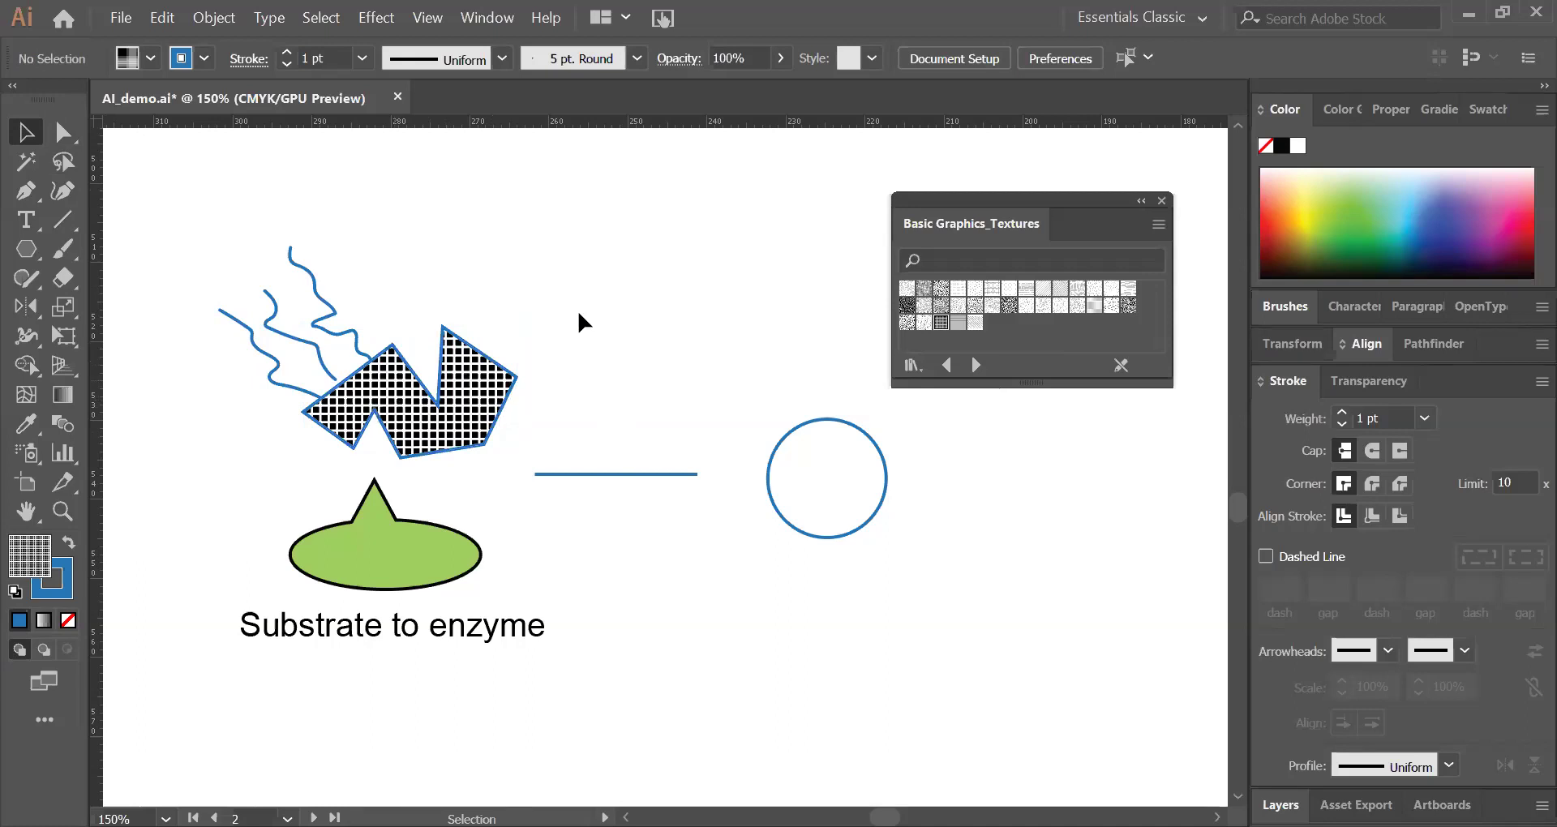
Step: Move the squiggle-and-zigzag group slightly higher on the page
left_click(220, 415)
key("a")
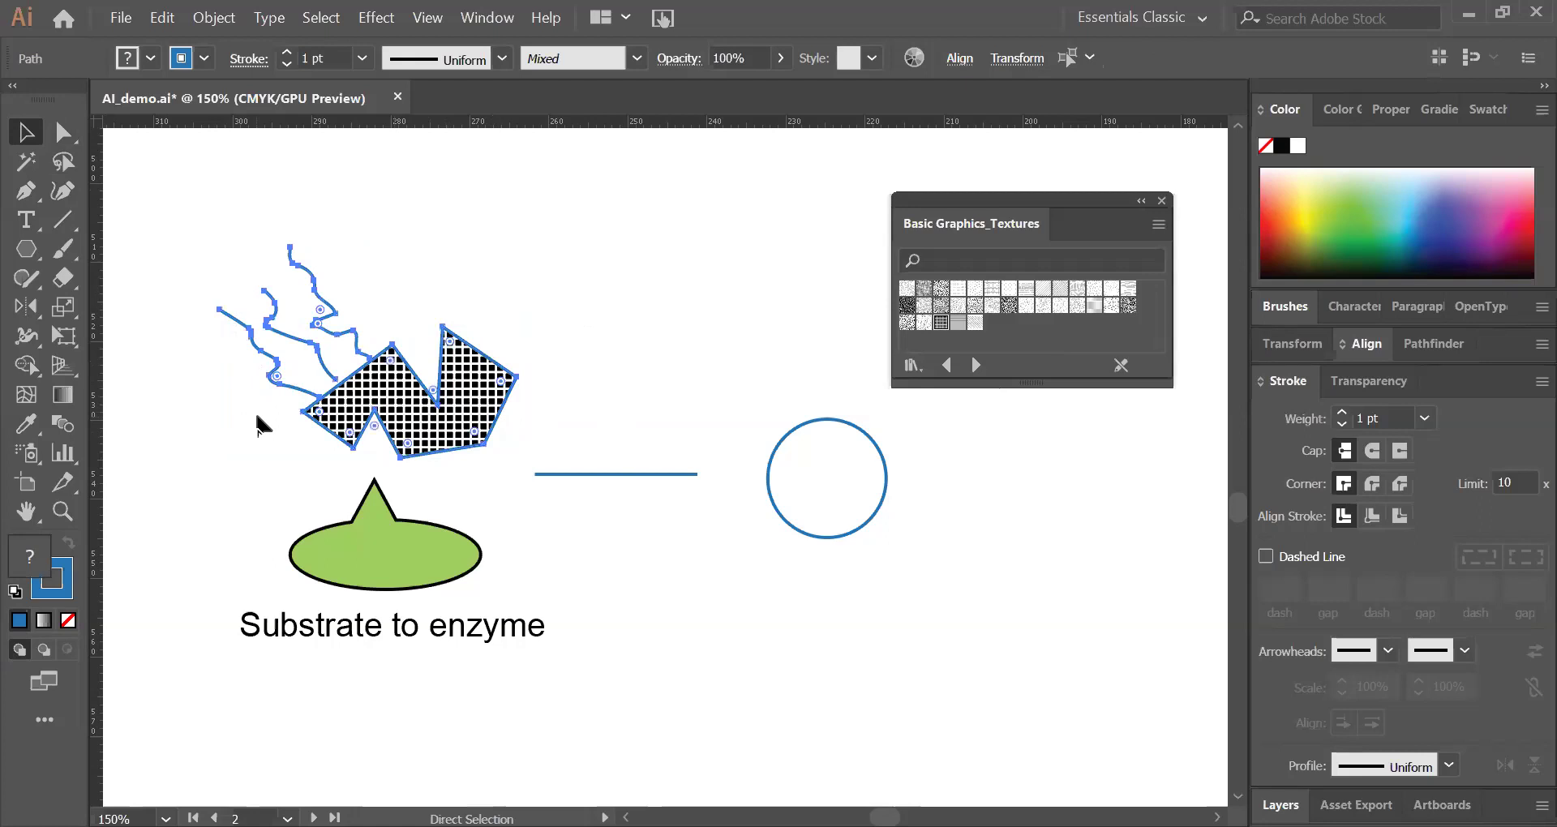
key("v")
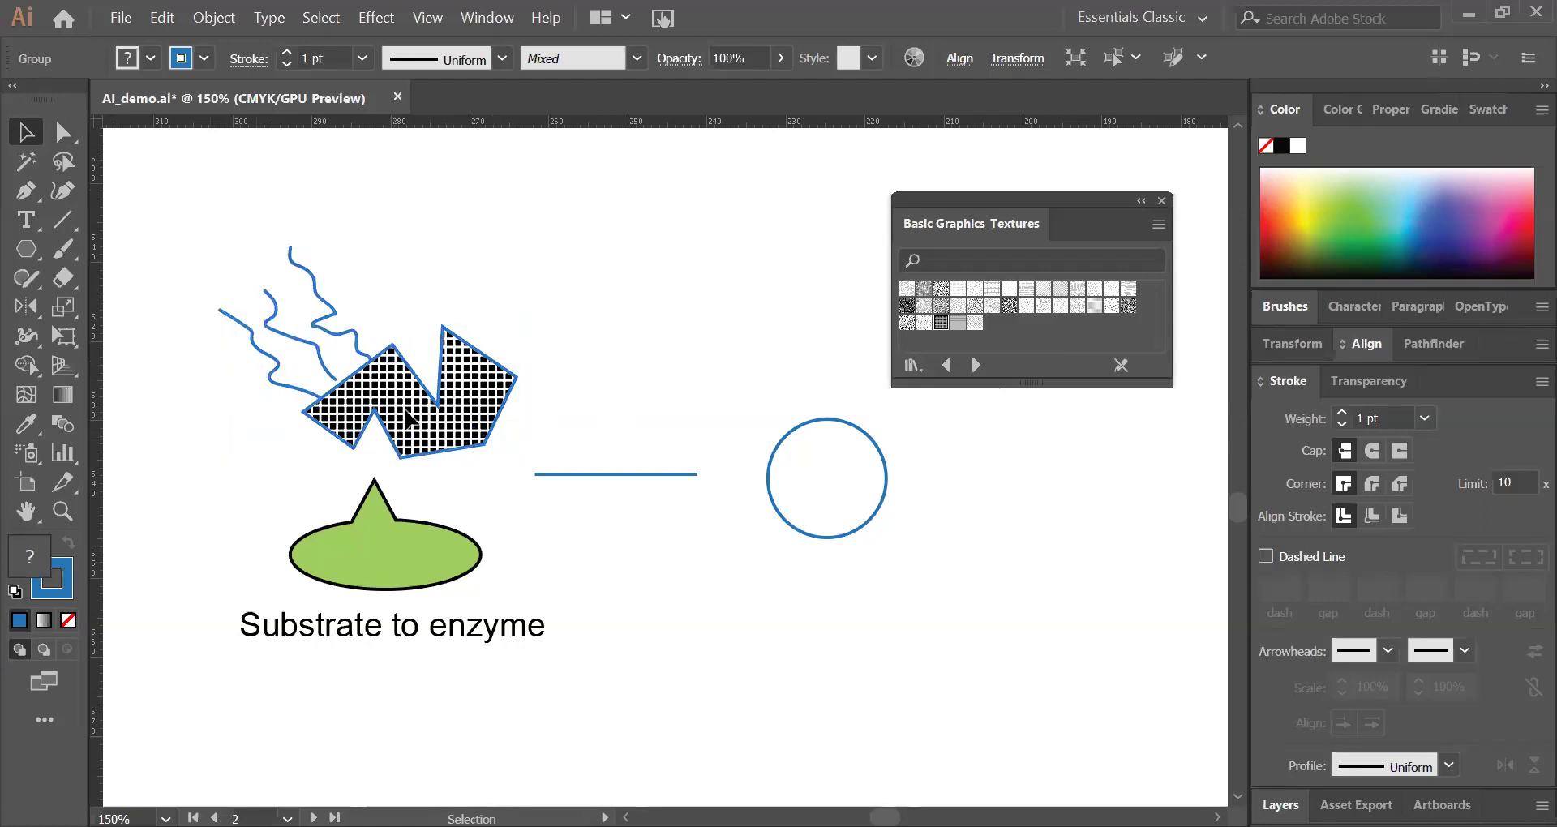
left_click(458, 436)
left_click_drag(458, 437, 454, 378)
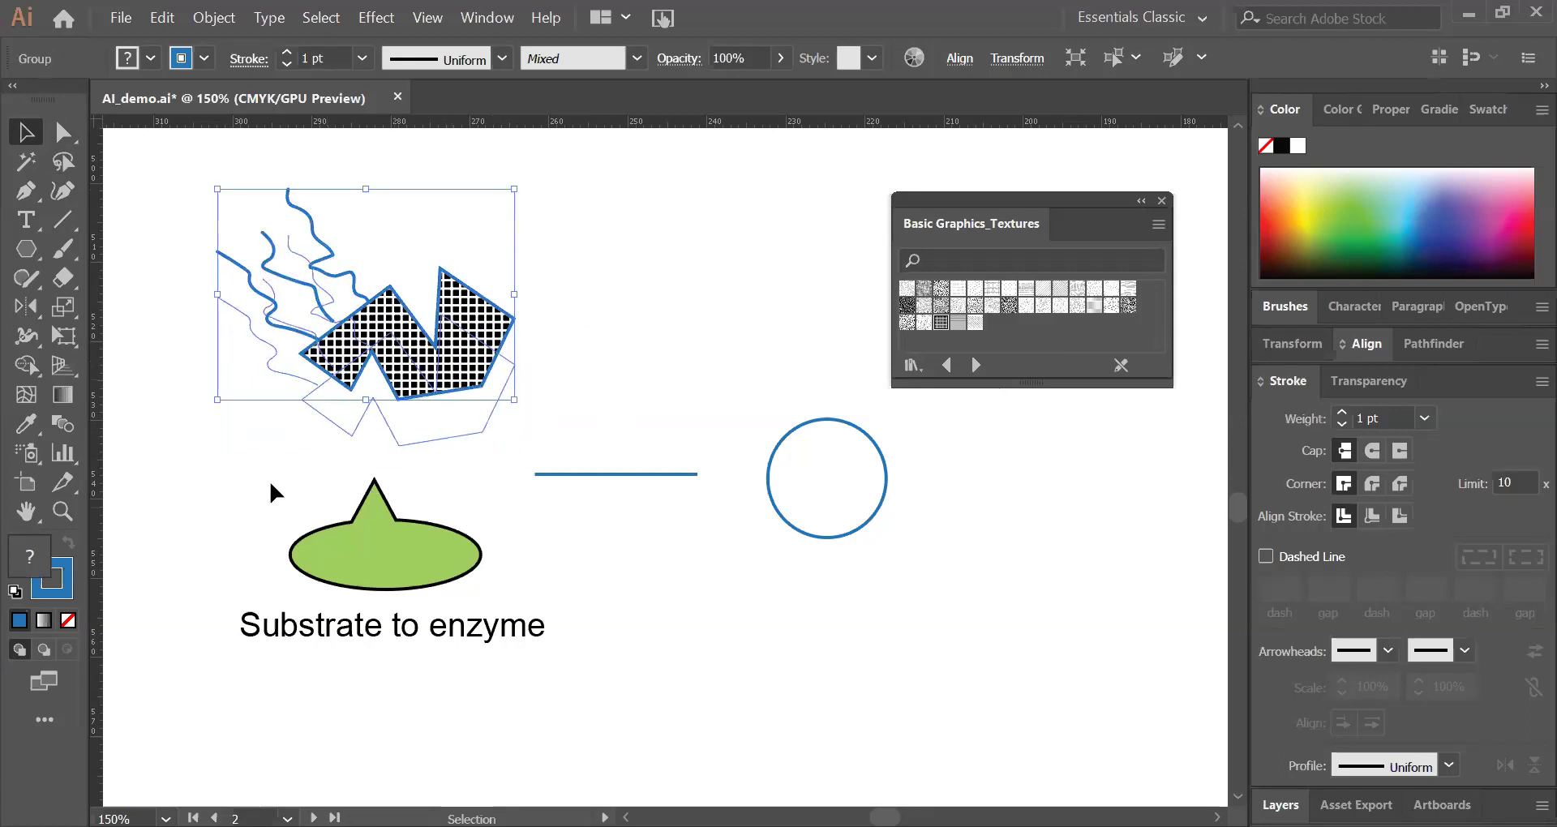
left_click_drag(564, 462, 897, 188)
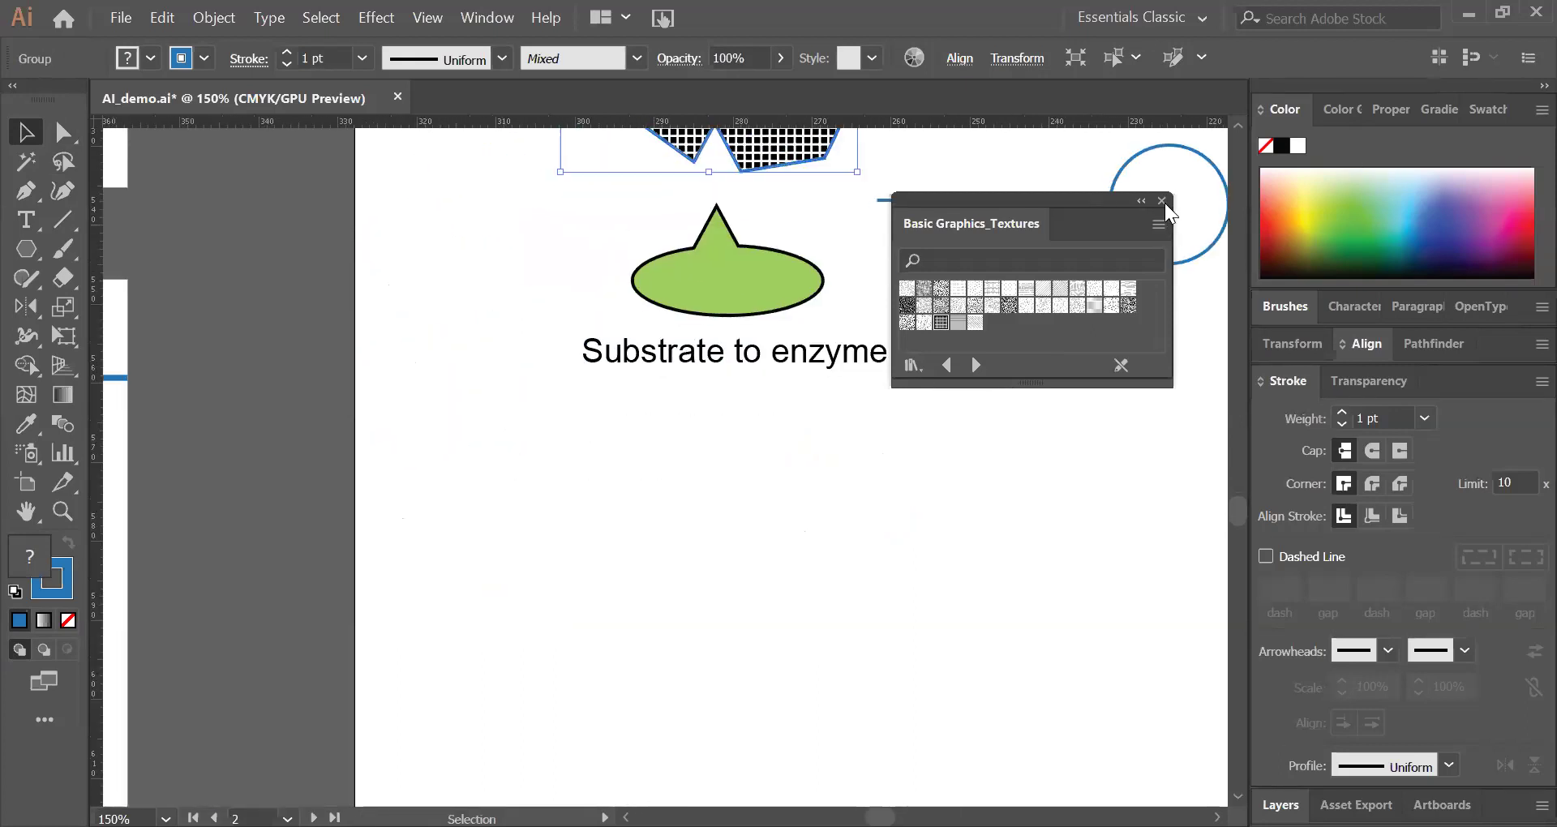
Step: Close the Basic Graphics_Textures library and pan to the Applying patterns and stroke slides
left_click(1161, 200)
left_click_drag(664, 403, 854, 231)
mouse_move(361, 496)
left_mouse_down()
mouse_move(712, 591)
mouse_move(786, 574)
left_mouse_up()
left_click_drag(604, 492, 725, 497)
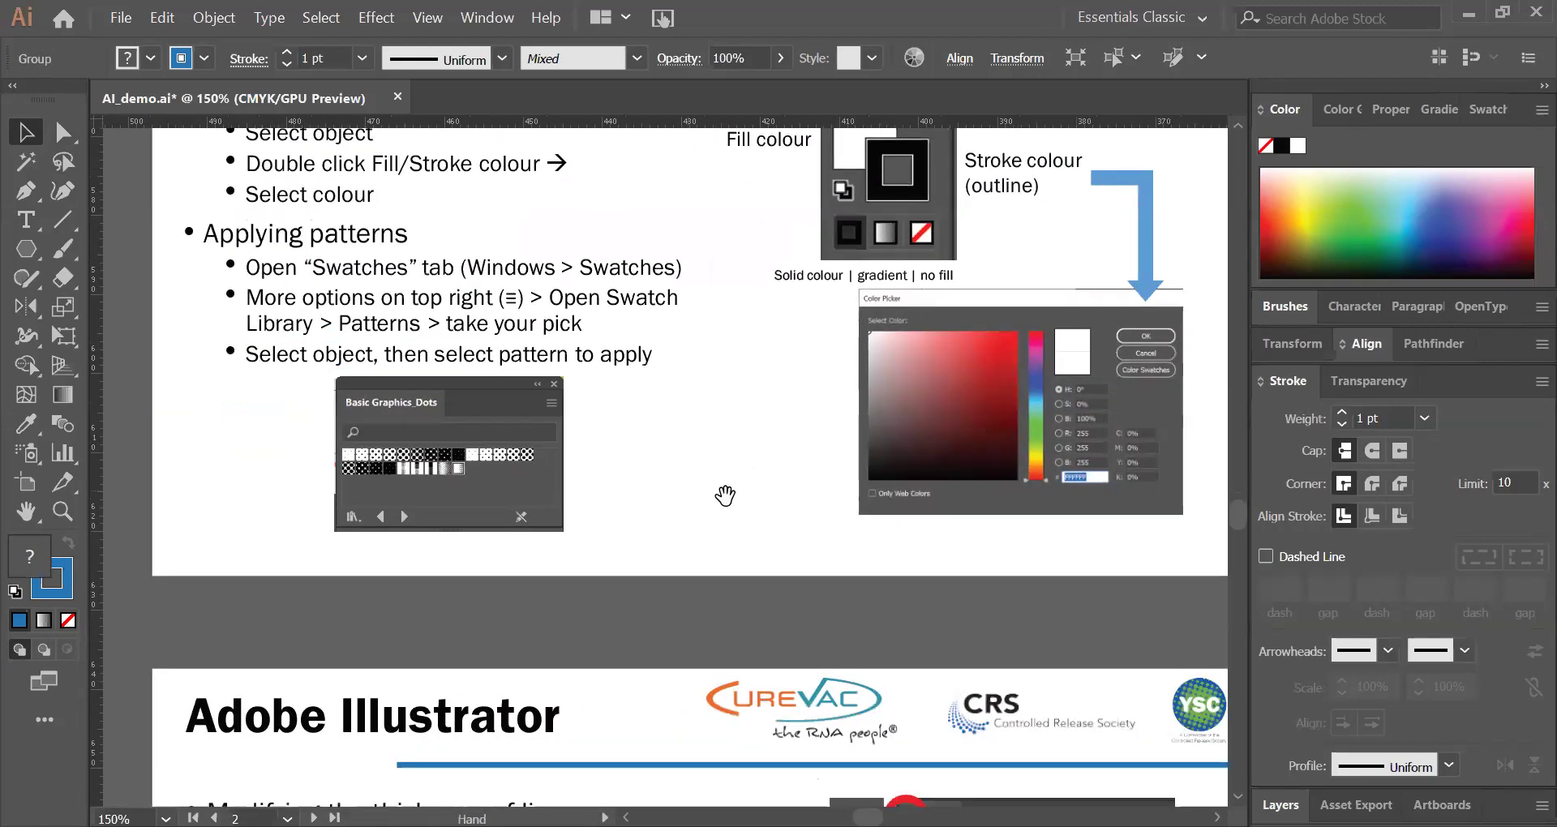
scroll(747, 382, "down", 1)
scroll(727, 386, "down", 3)
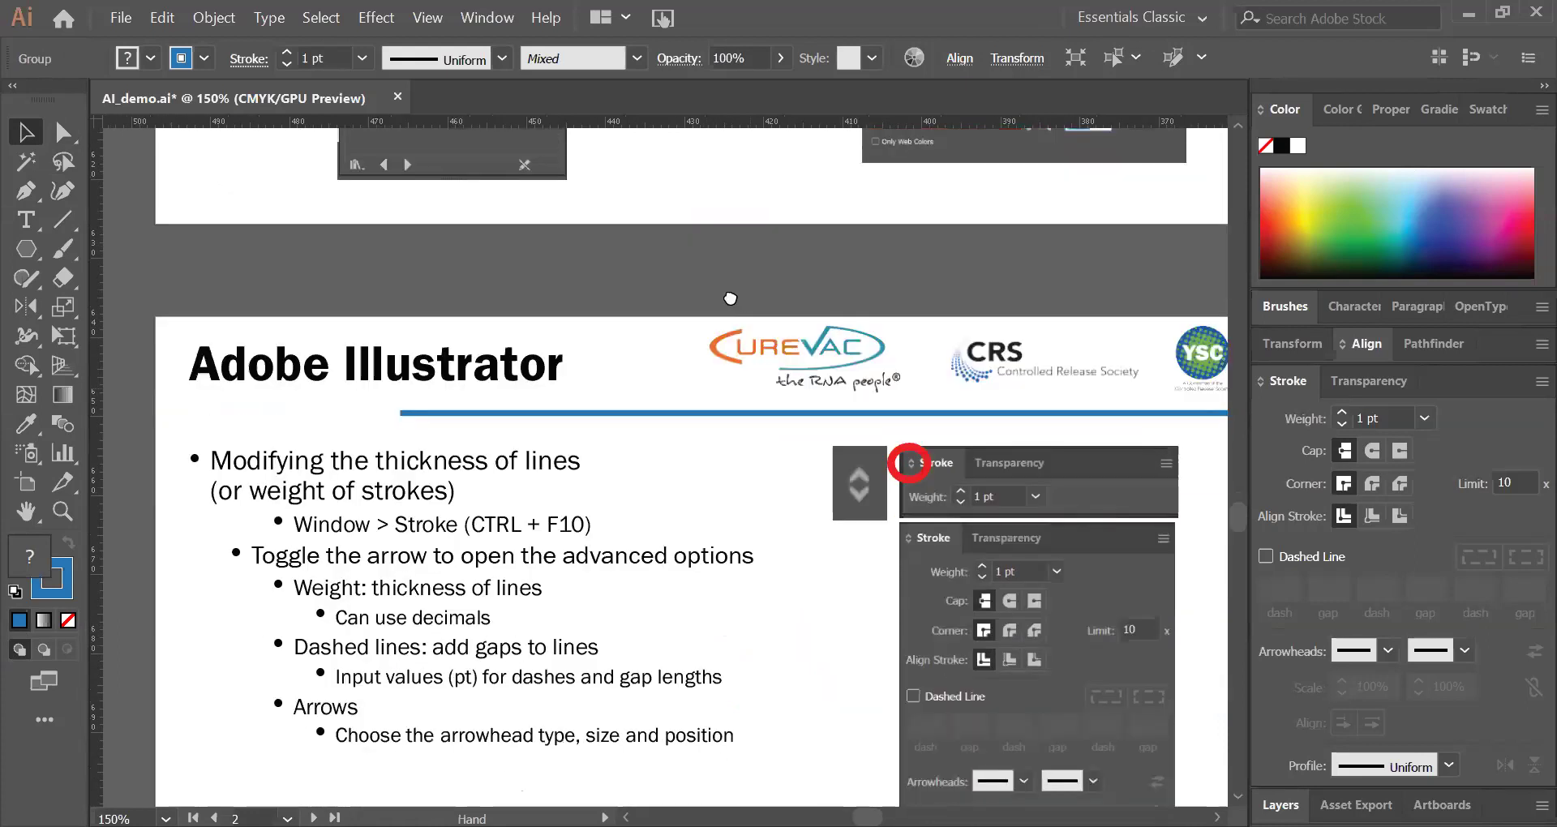
scroll(722, 340, "down", 4)
scroll(730, 406, "up", 2)
scroll(741, 449, "down", 1)
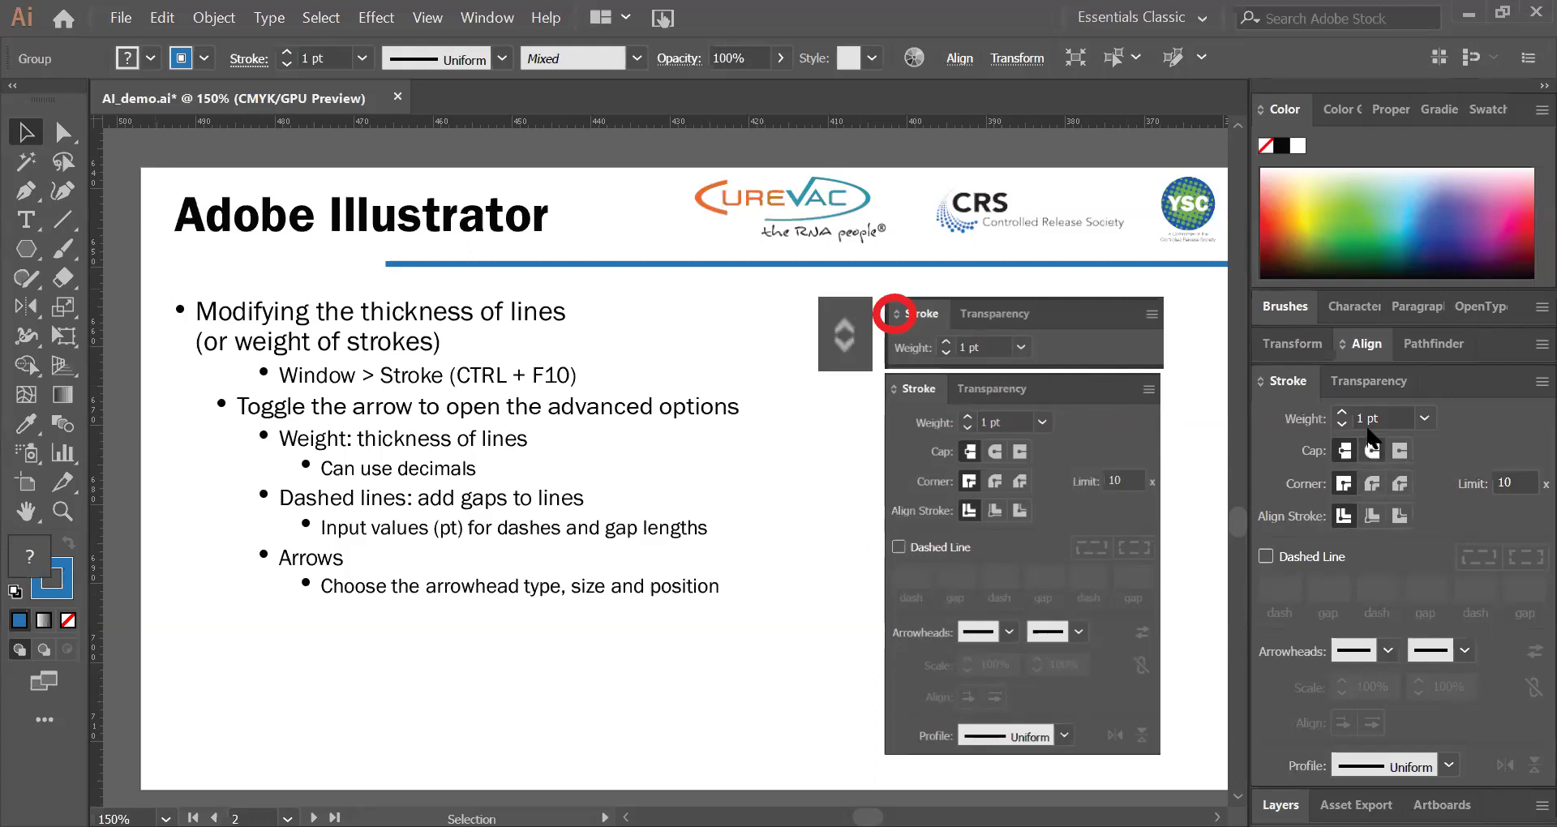
Step: Cycle the Stroke panel's options display until all options are shown
left_click(1259, 379)
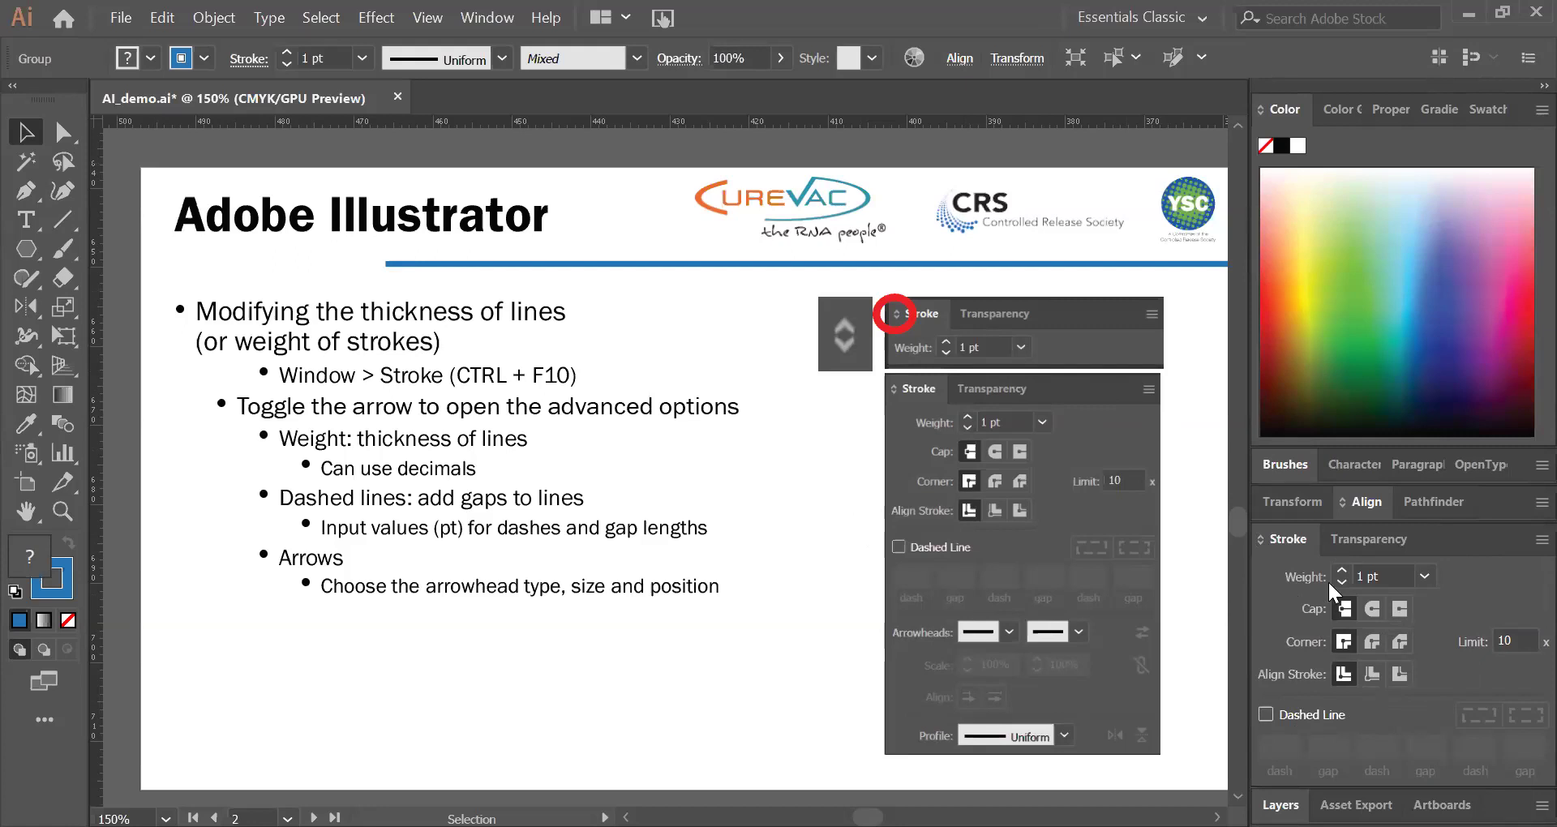
left_click(1260, 540)
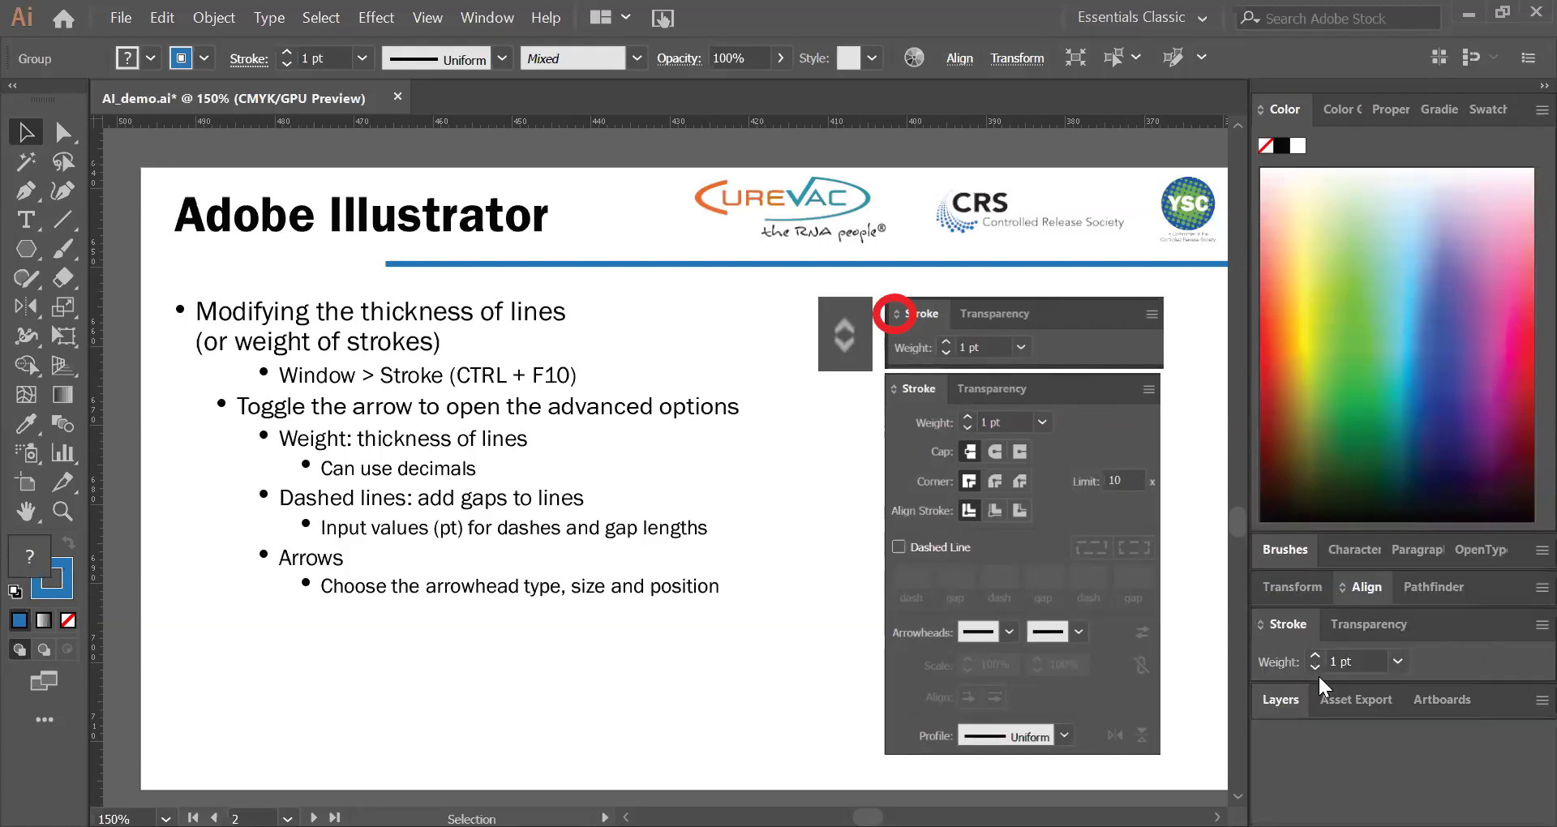
left_click(1259, 624)
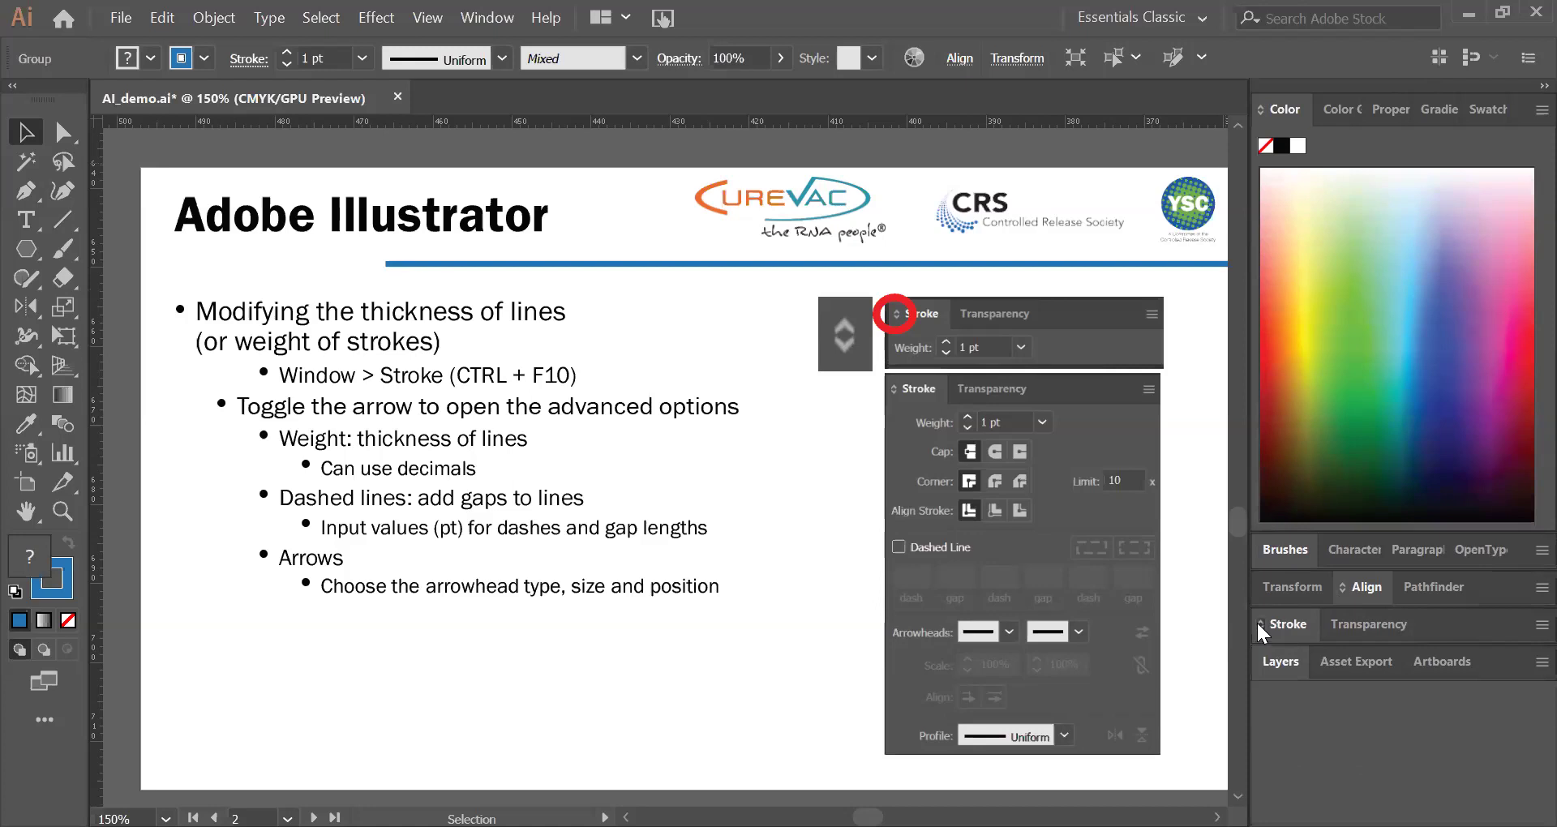
left_click(1259, 625)
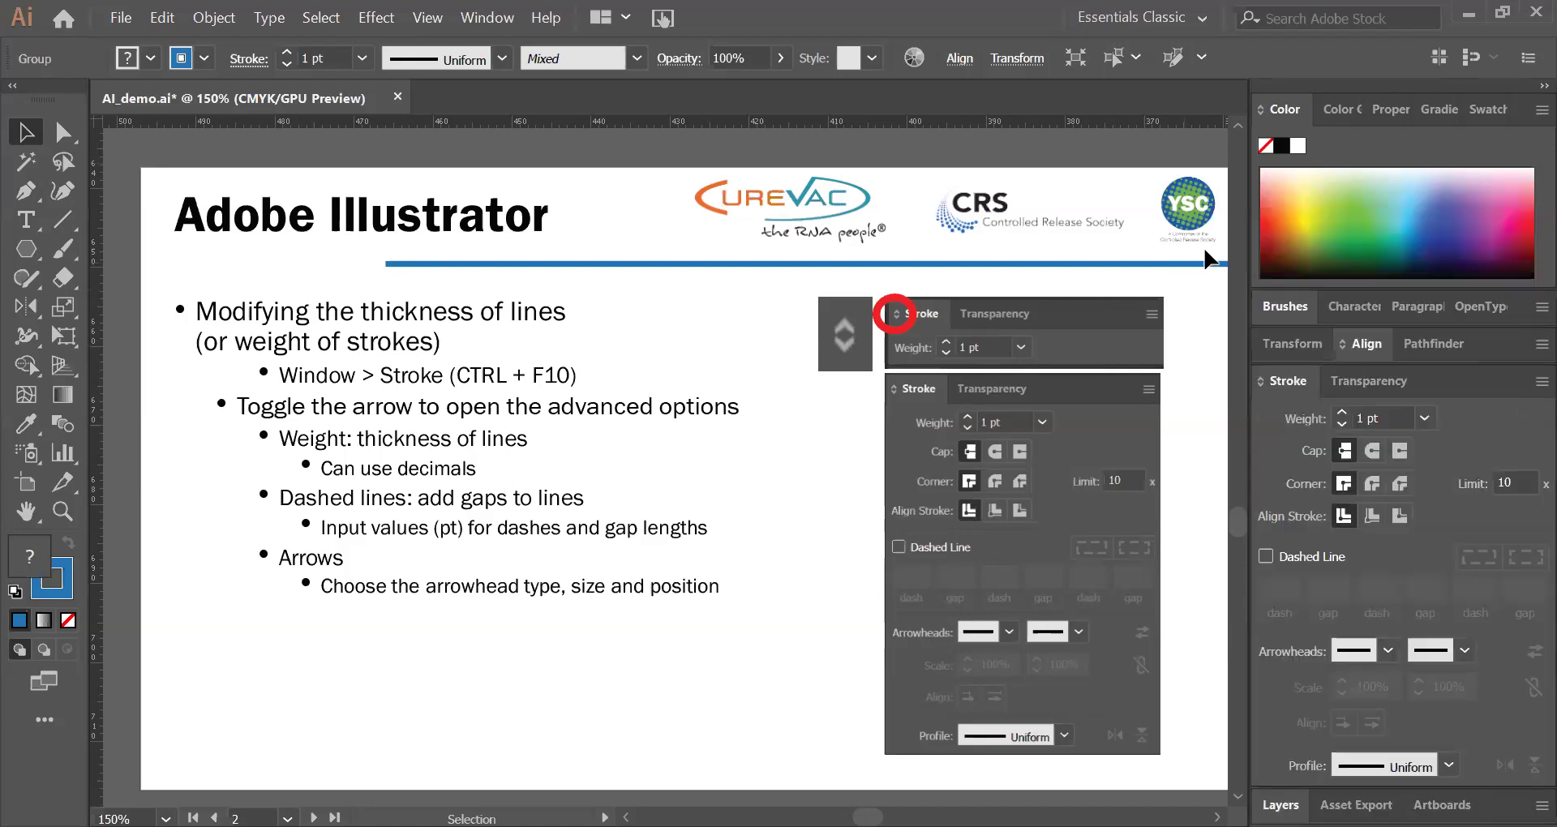
left_click_drag(855, 430, 544, 581)
Step: Give the horizontal line a 5 pt stroke and extend its right end to the circle
scroll(970, 312, "right", 15)
scroll(970, 312, "up", 5)
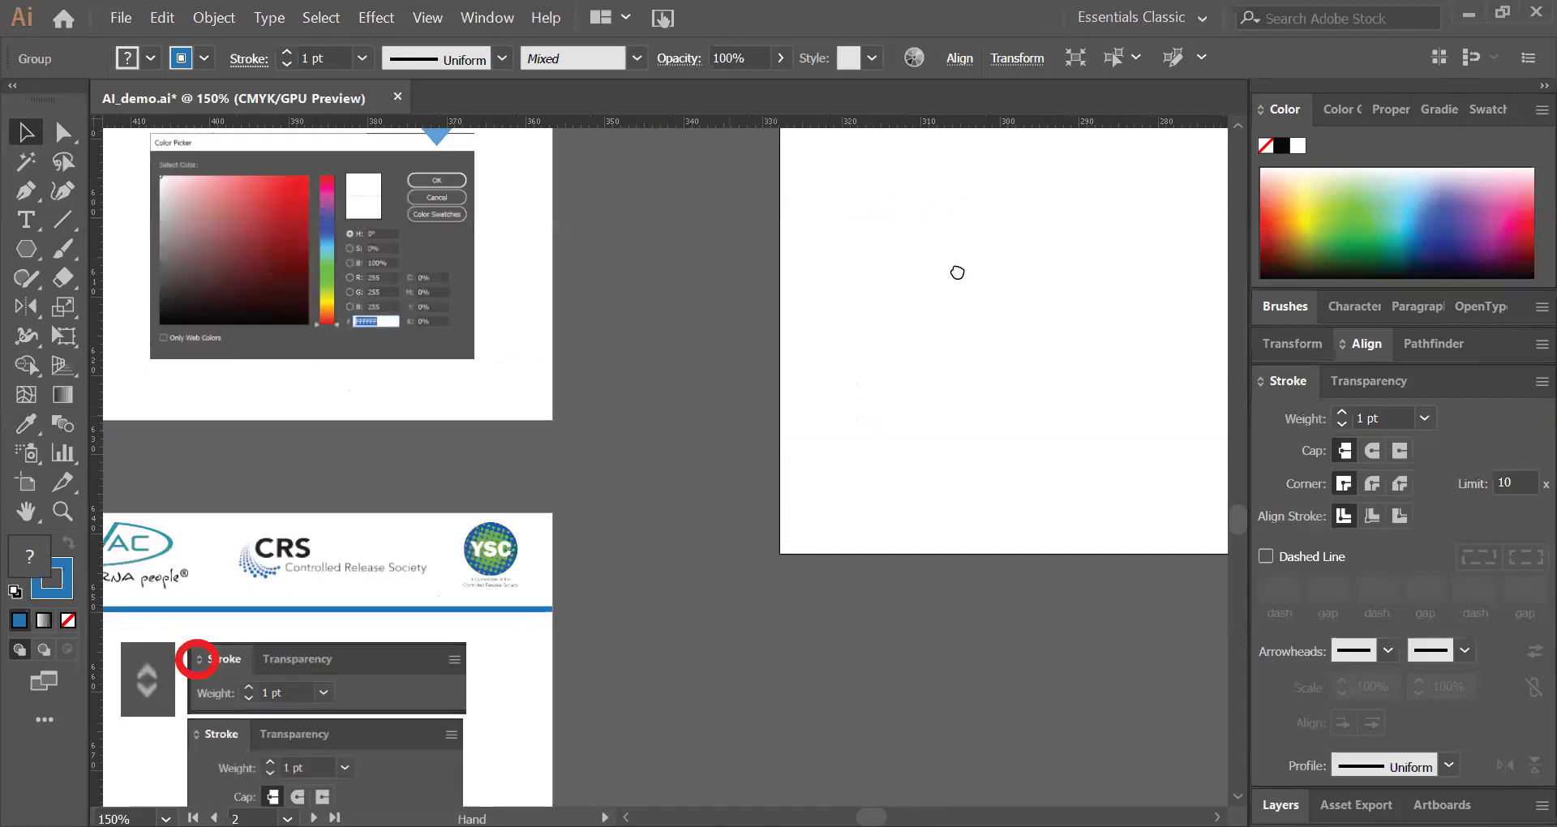
left_click_drag(944, 467, 1004, 527)
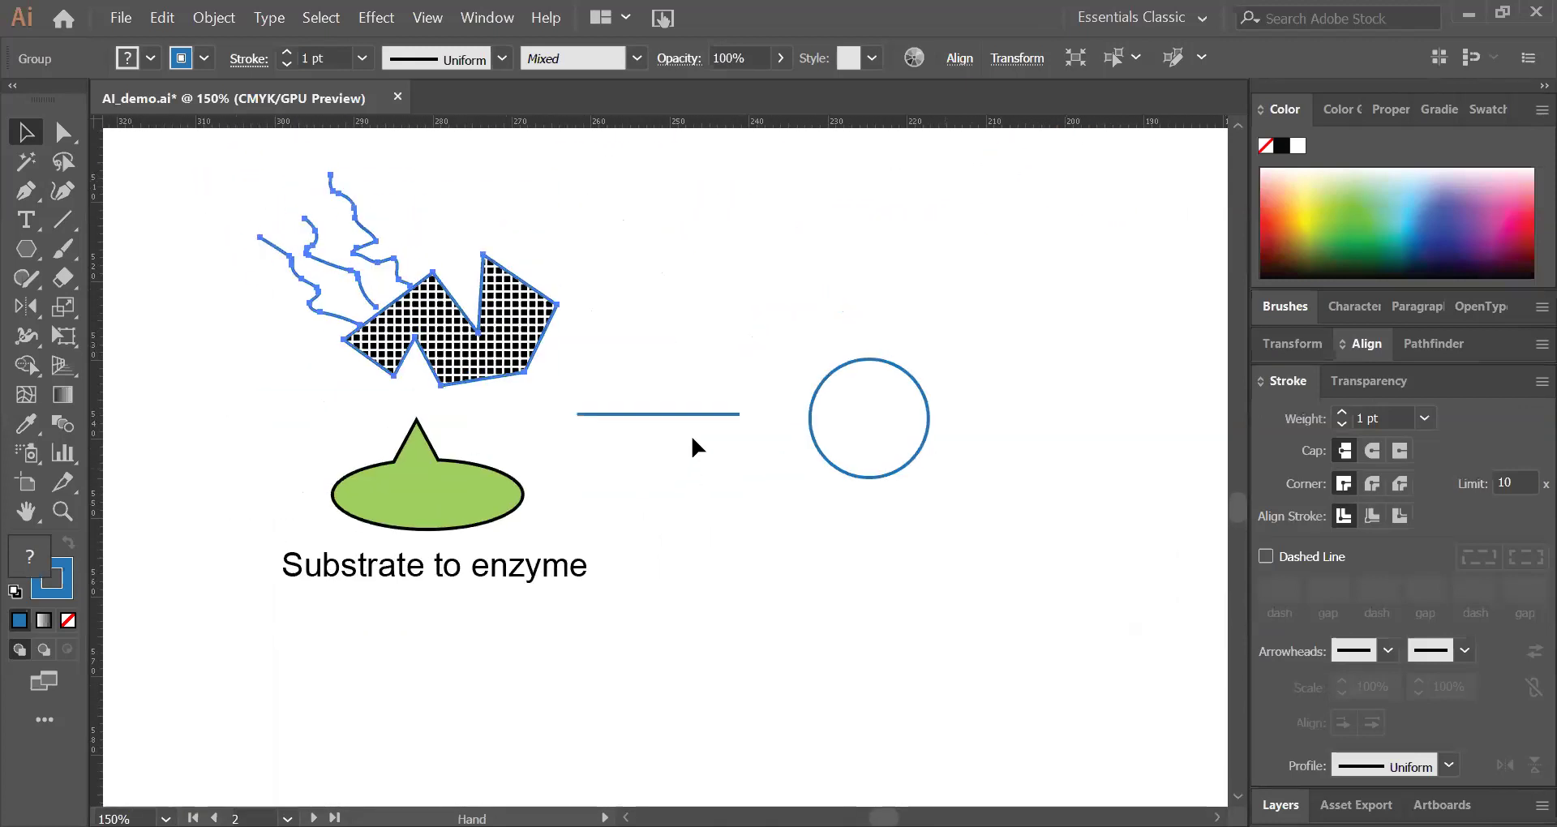
left_click(704, 414)
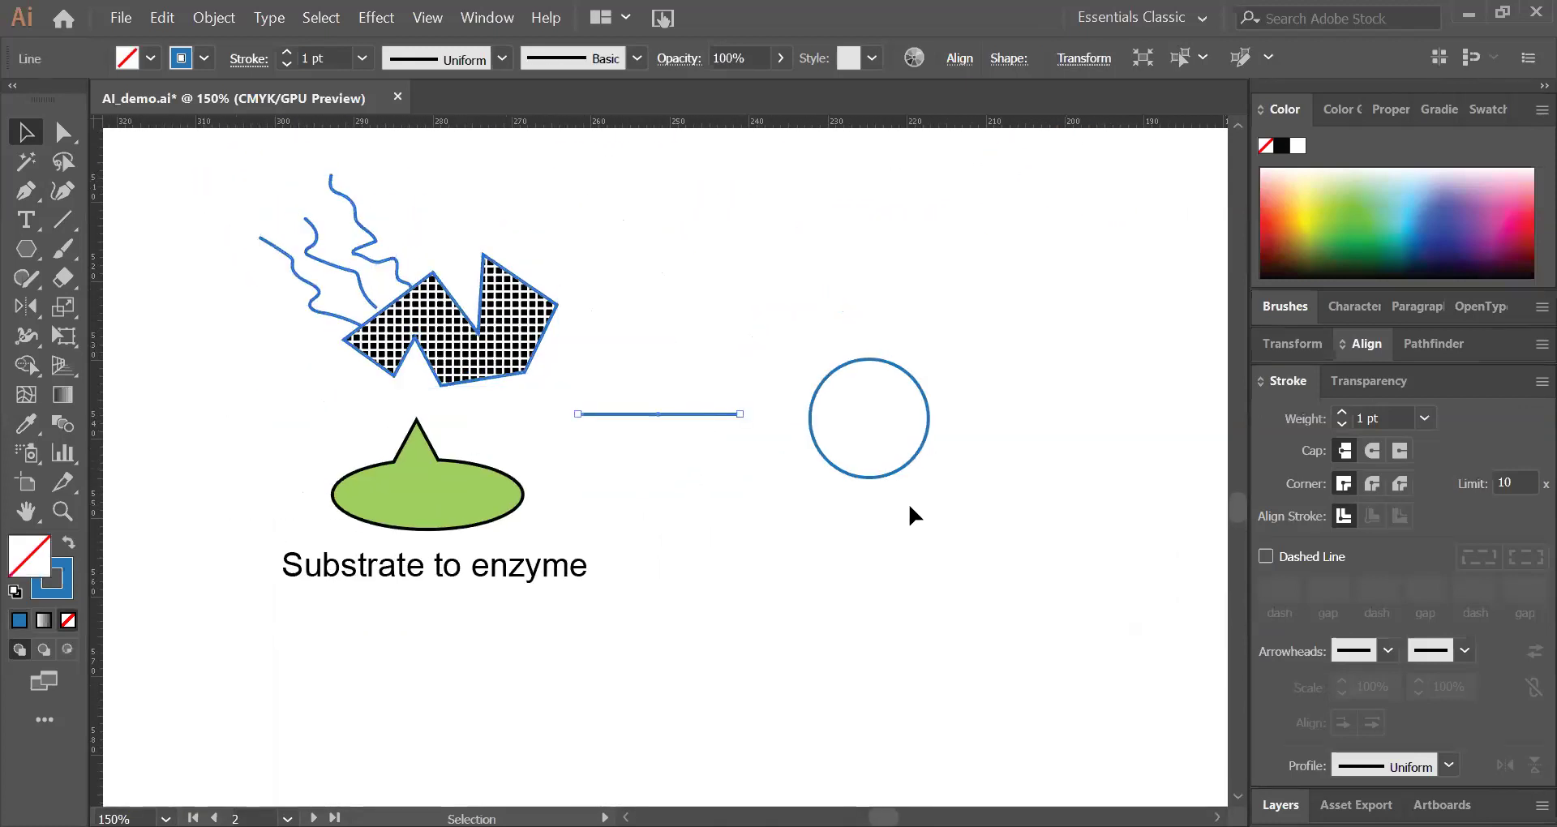
left_click(1339, 412)
left_click(1339, 412)
left_click(1339, 412)
left_click(1339, 412)
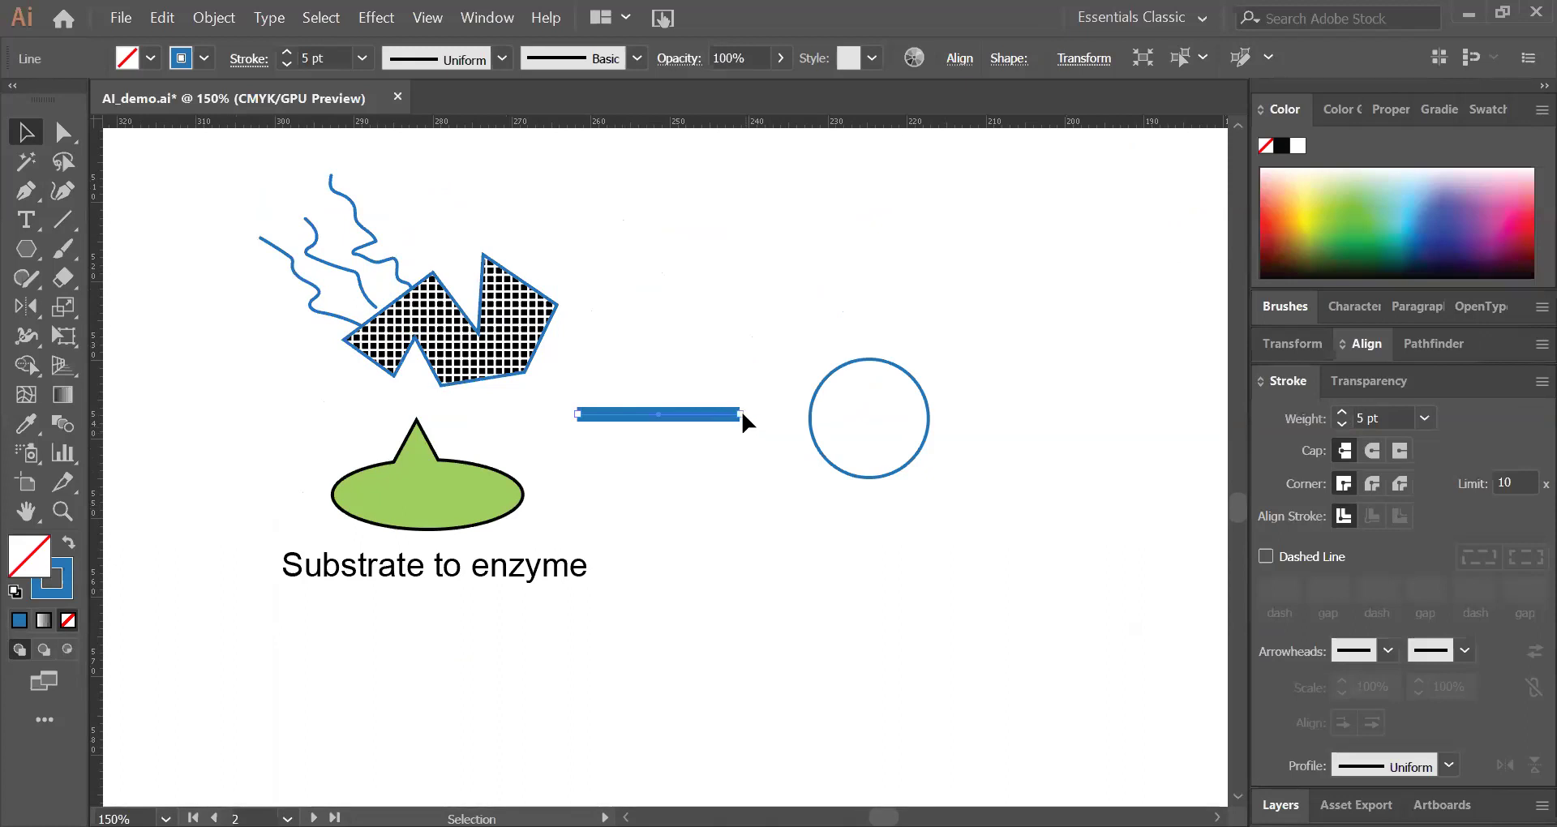
mouse_move(740, 414)
left_mouse_down()
mouse_move(805, 414)
mouse_move(790, 414)
left_mouse_up()
Step: With nothing selected, toggle Dashed Line in the Stroke panel and clear the first gap value
left_click(869, 471)
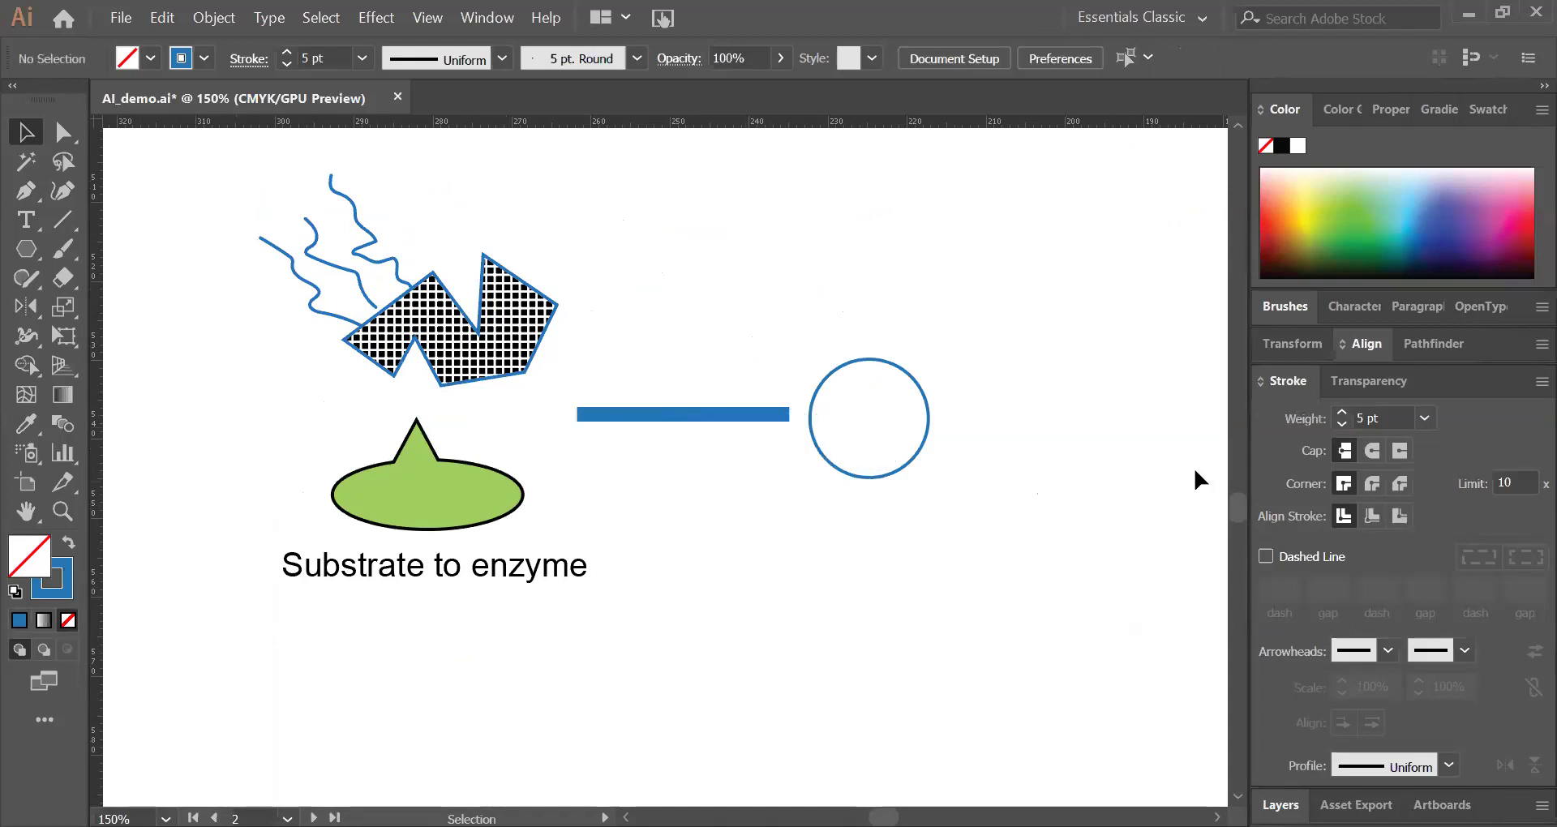
left_click(1306, 557)
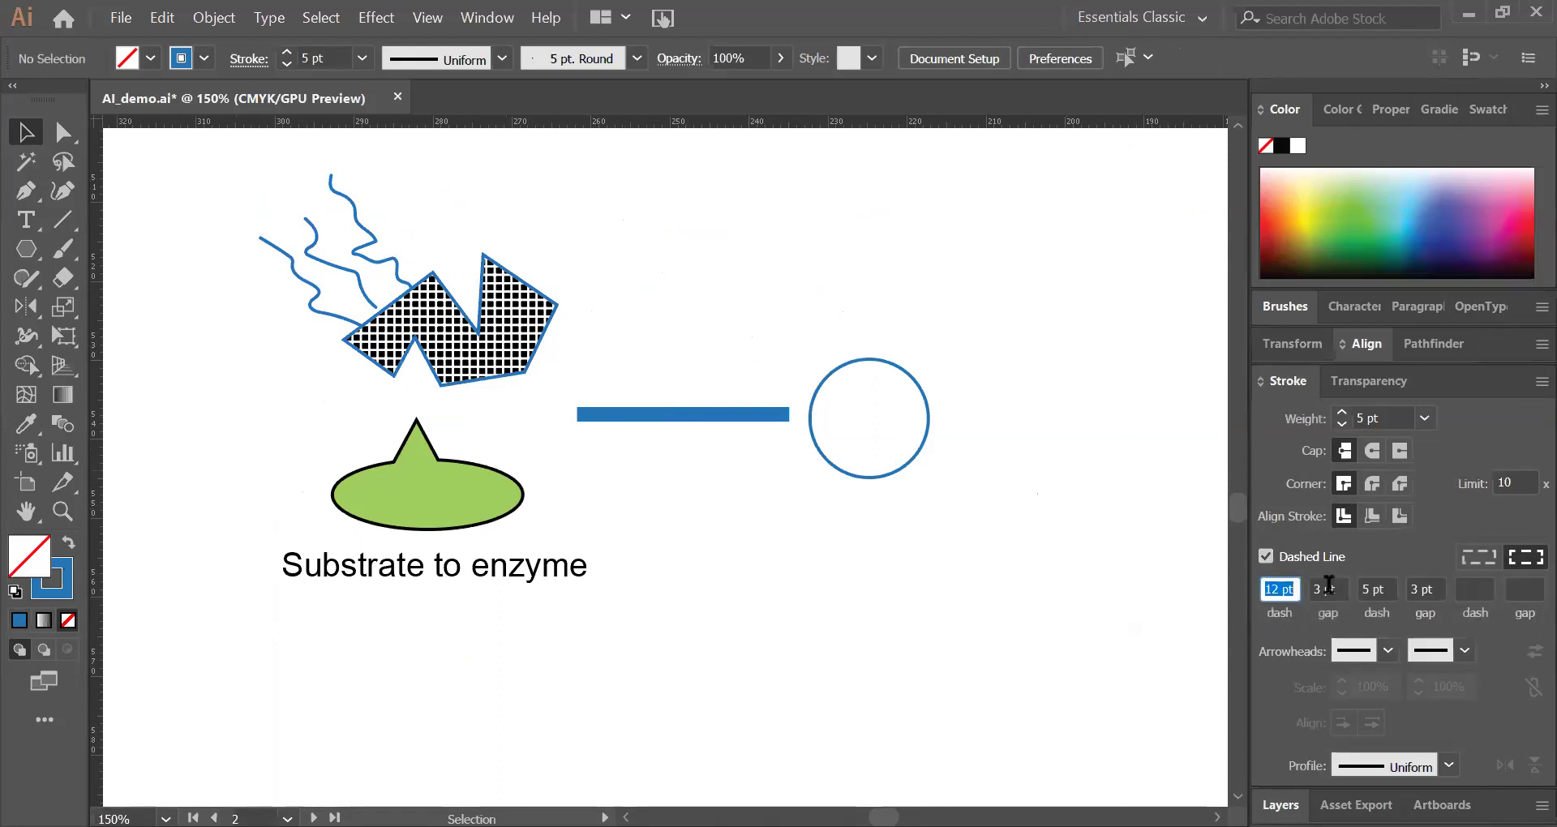
key("ctrl+z")
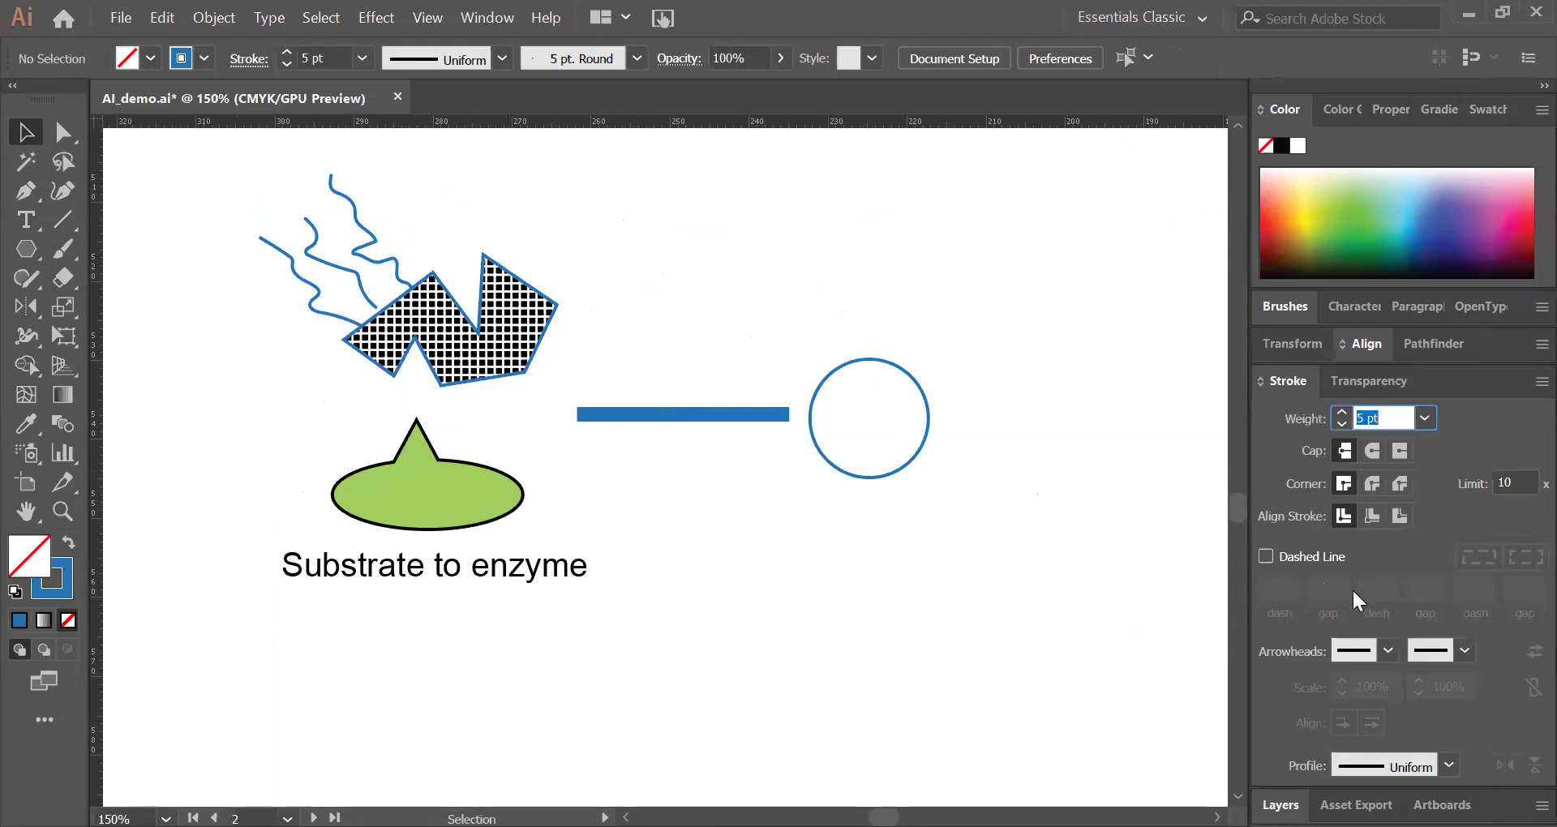
left_click(1317, 558)
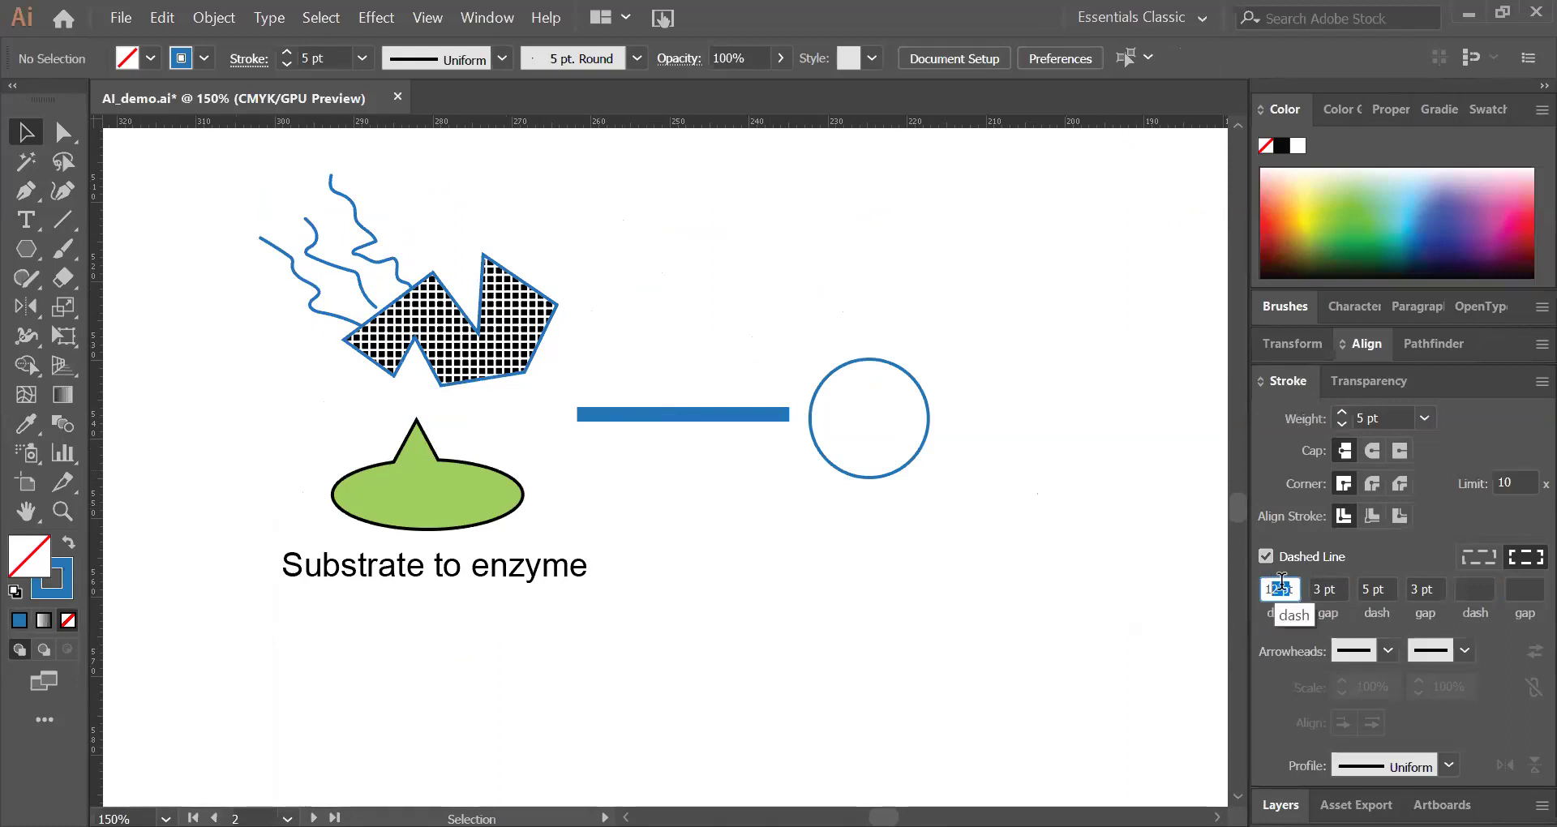
left_click(1342, 591)
key("BackSpace")
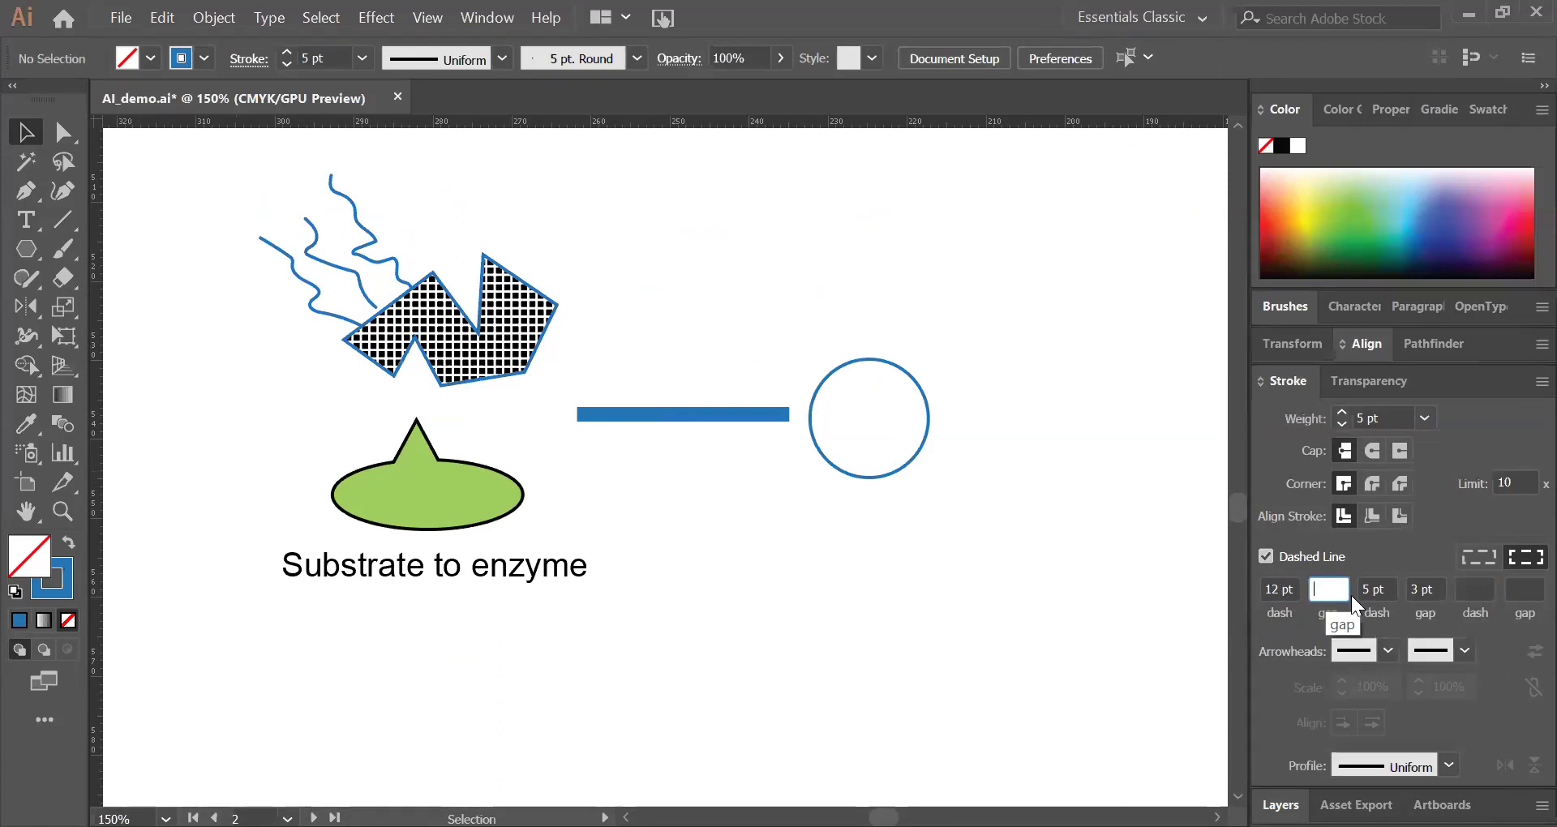
left_click(1376, 589)
Step: Dash the blue line with dash 12, gap 3, dash 5, gap 3
left_click(756, 416)
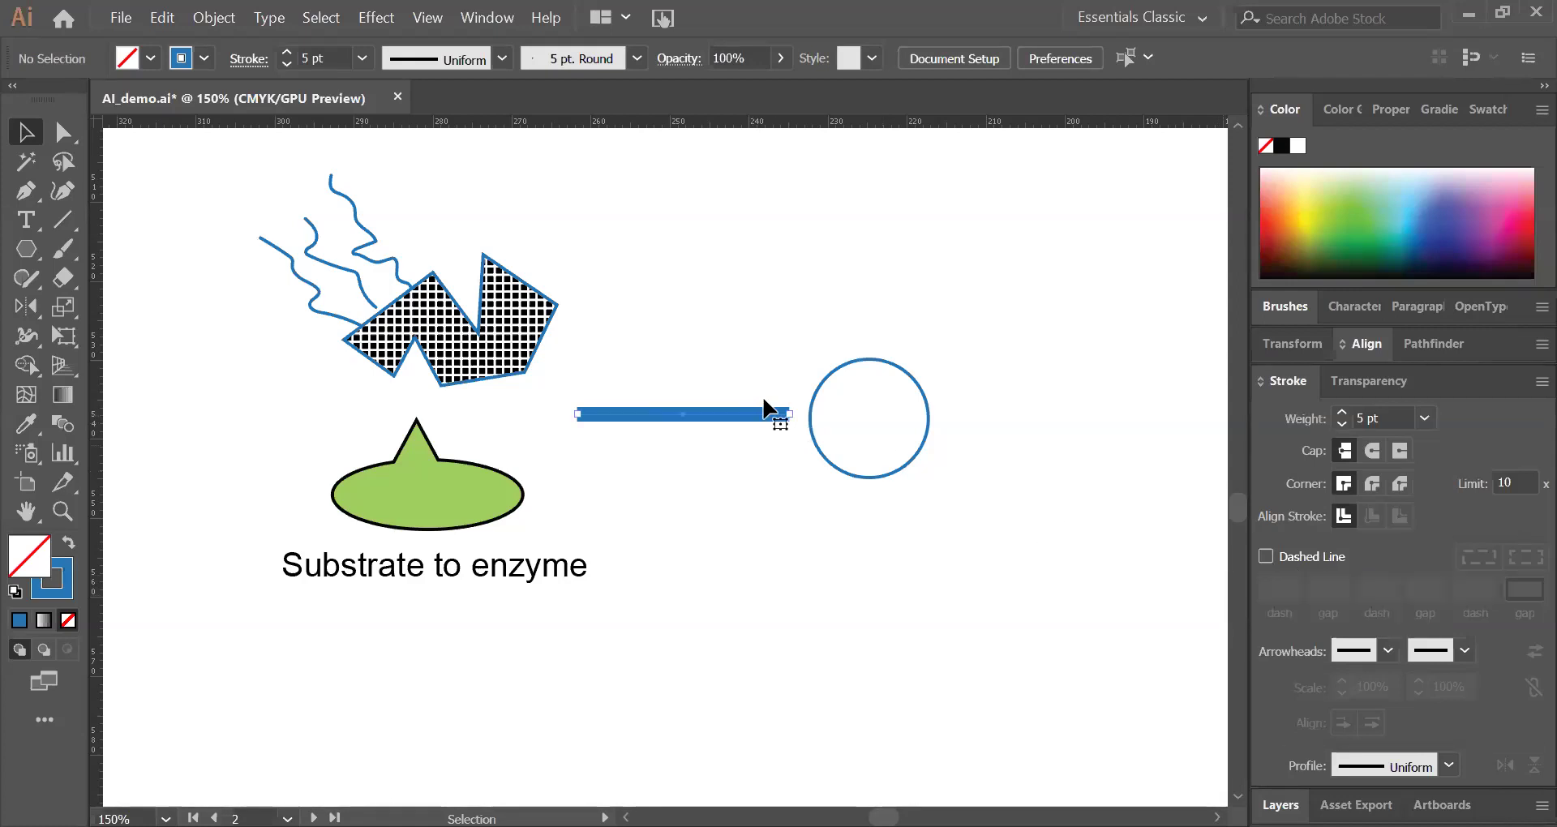
left_click(1301, 555)
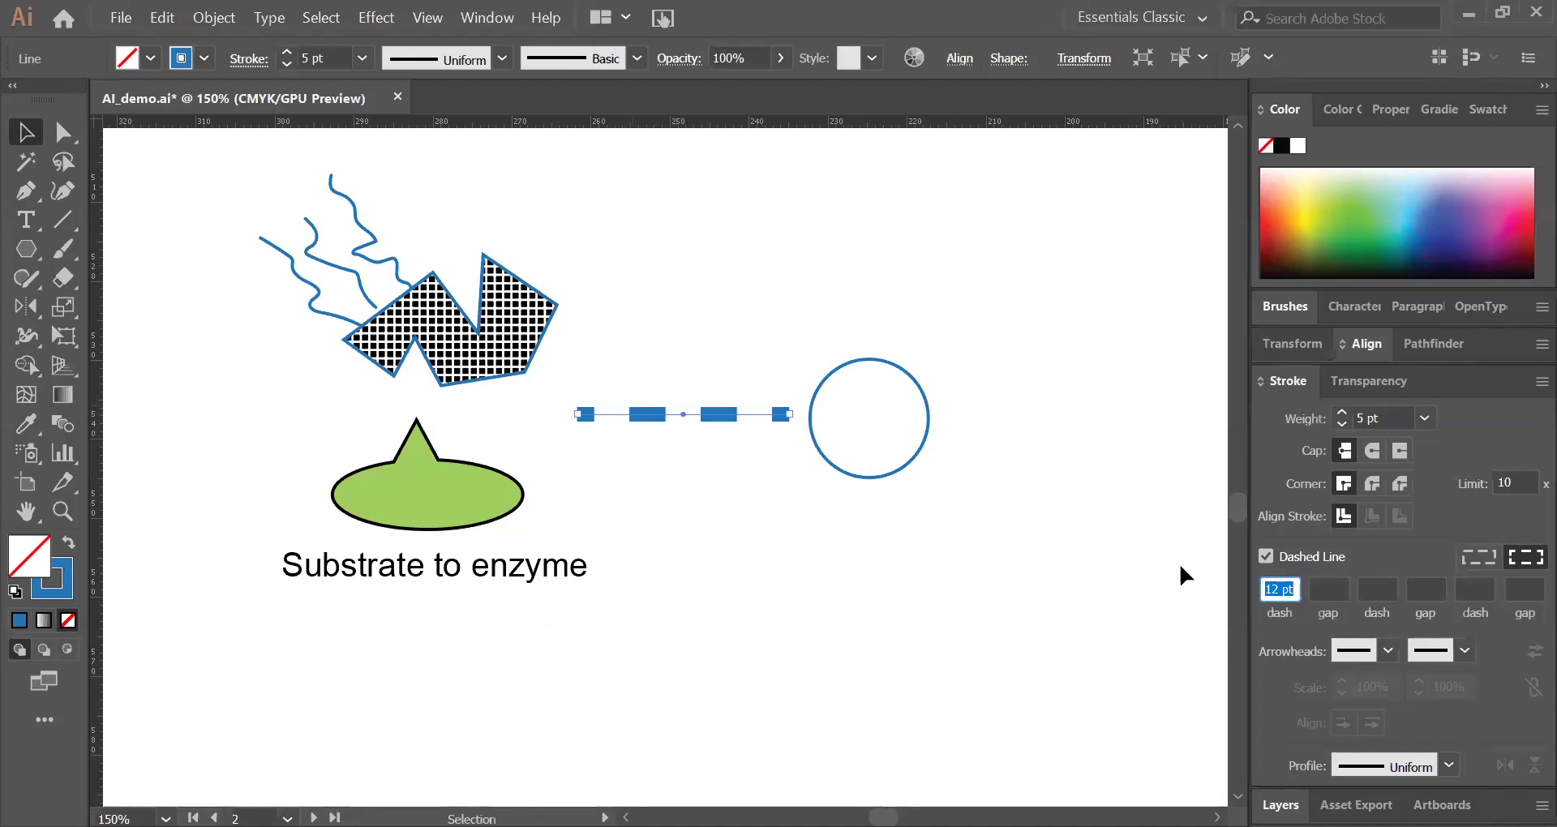
key("Tab")
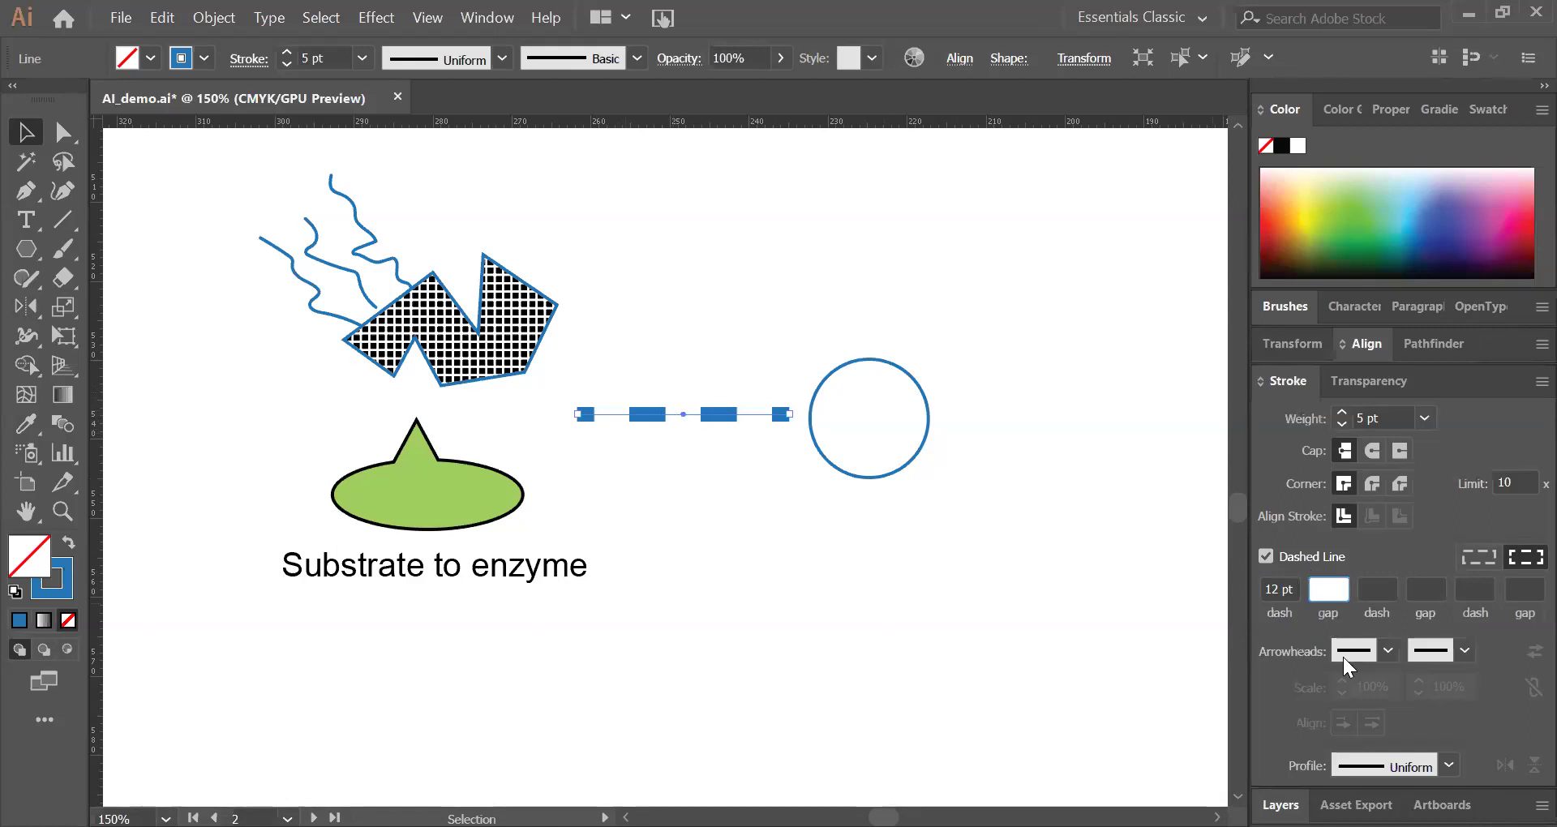
type("3")
key("Tab")
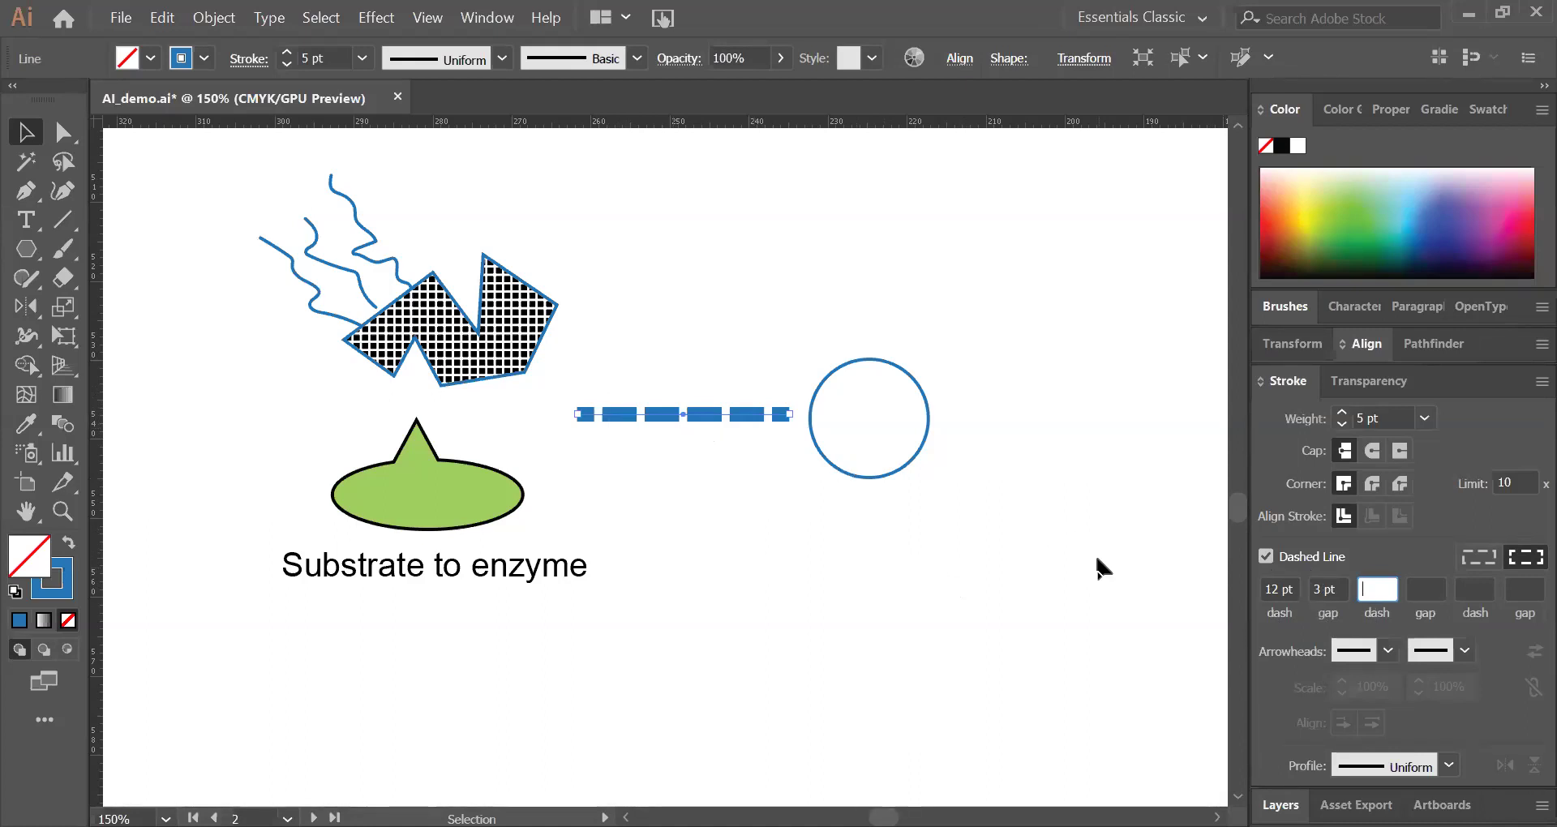
type("5")
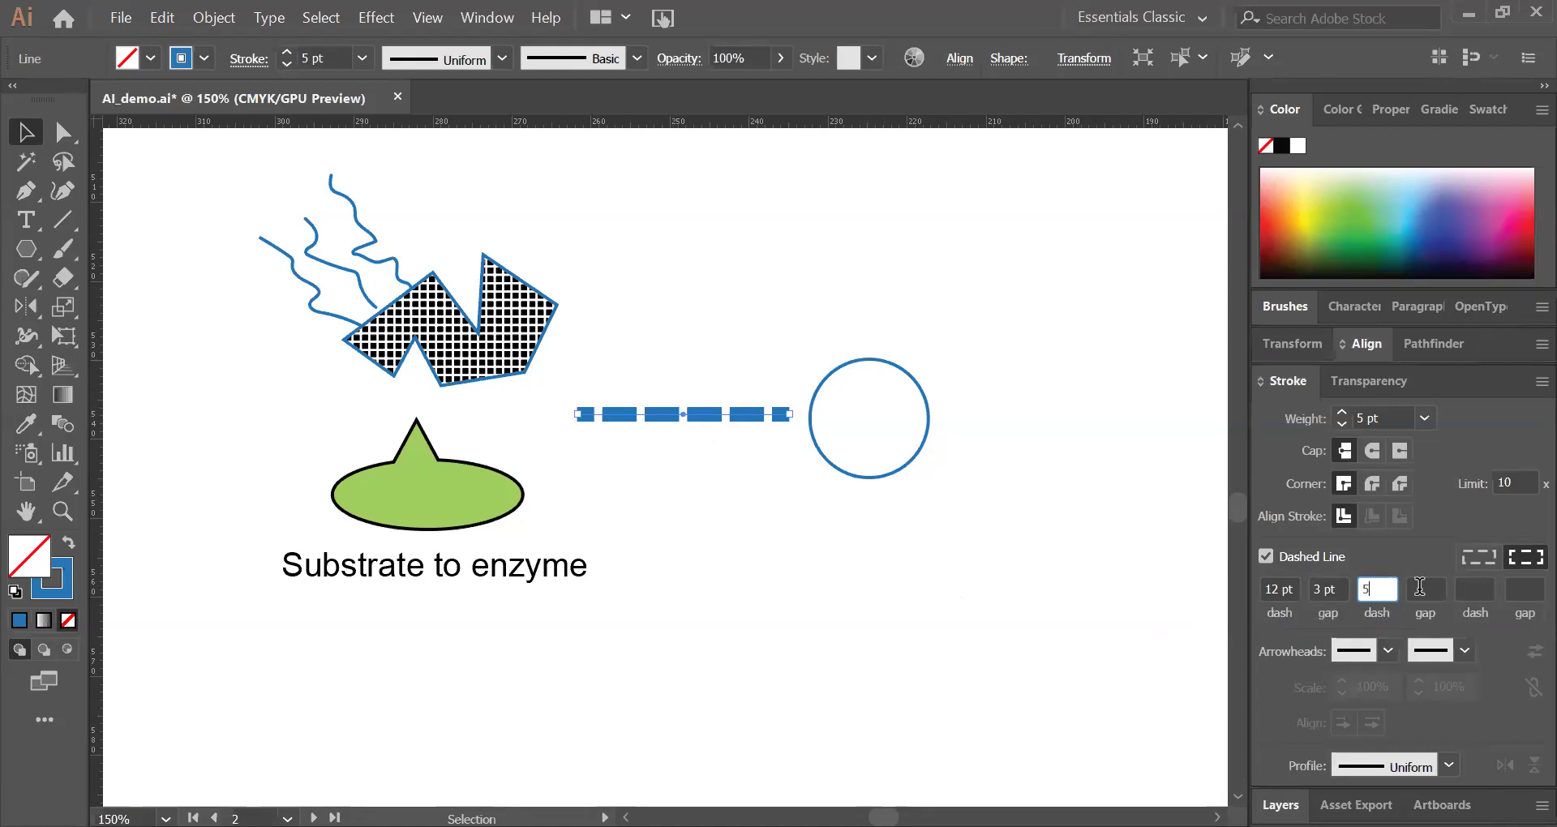
left_click(1420, 588)
type("3")
key("Tab")
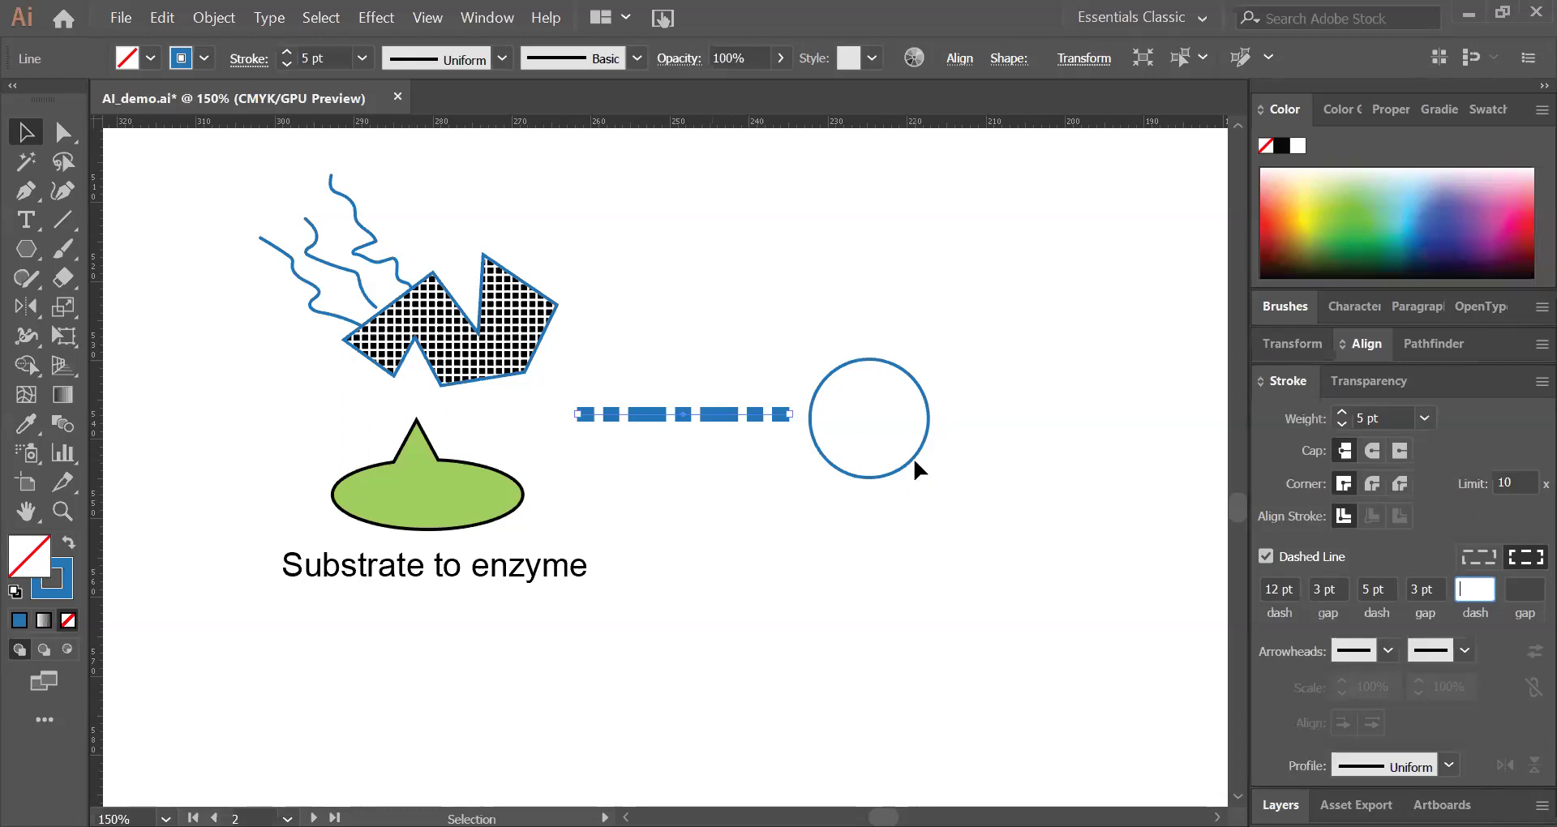
Step: Move the circle further right and select the dashed line
left_click_drag(915, 465, 985, 451)
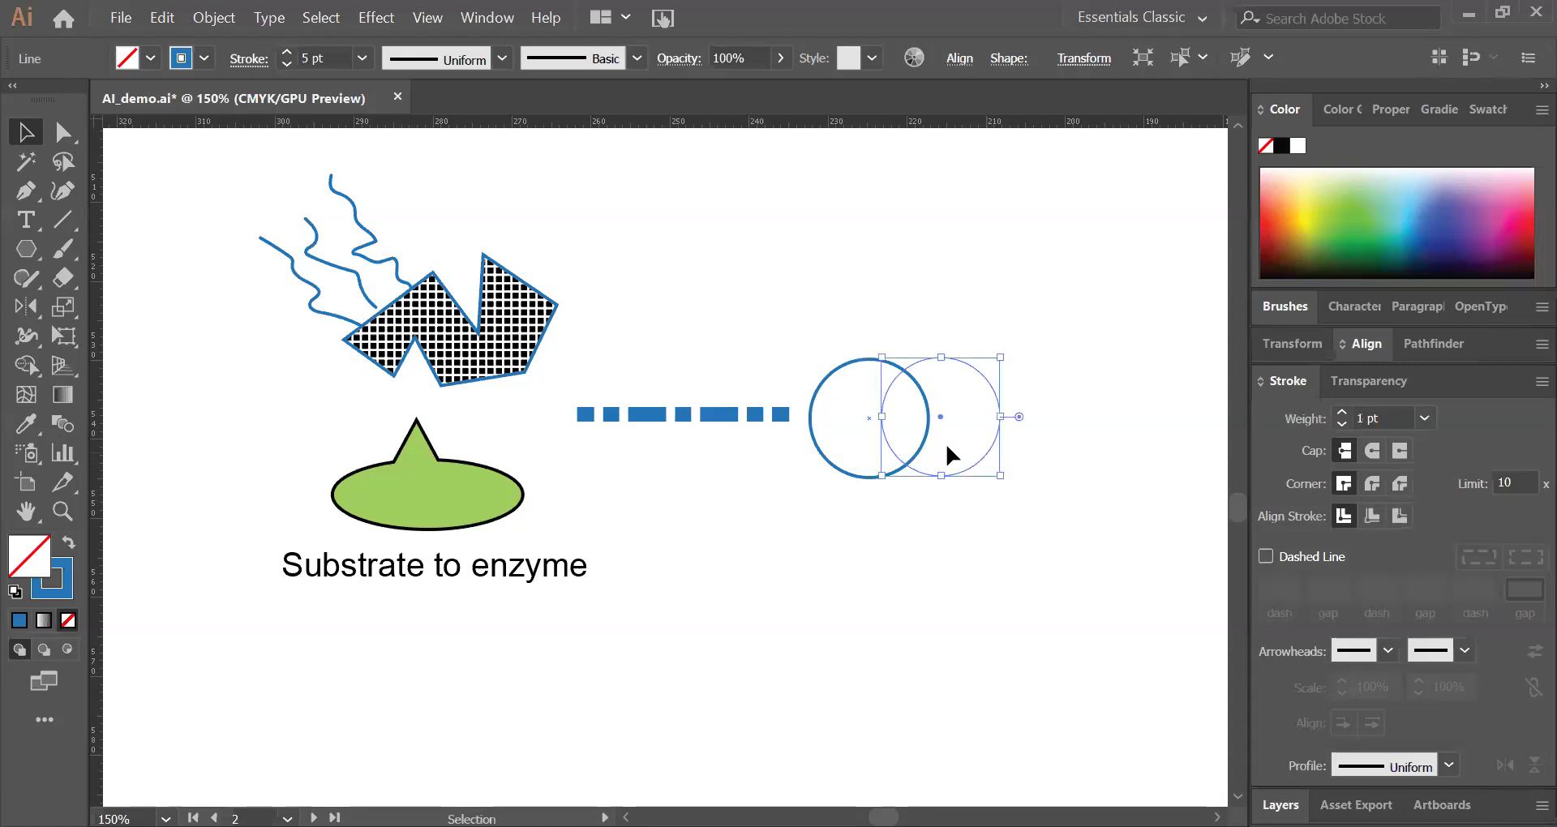
left_click(740, 427)
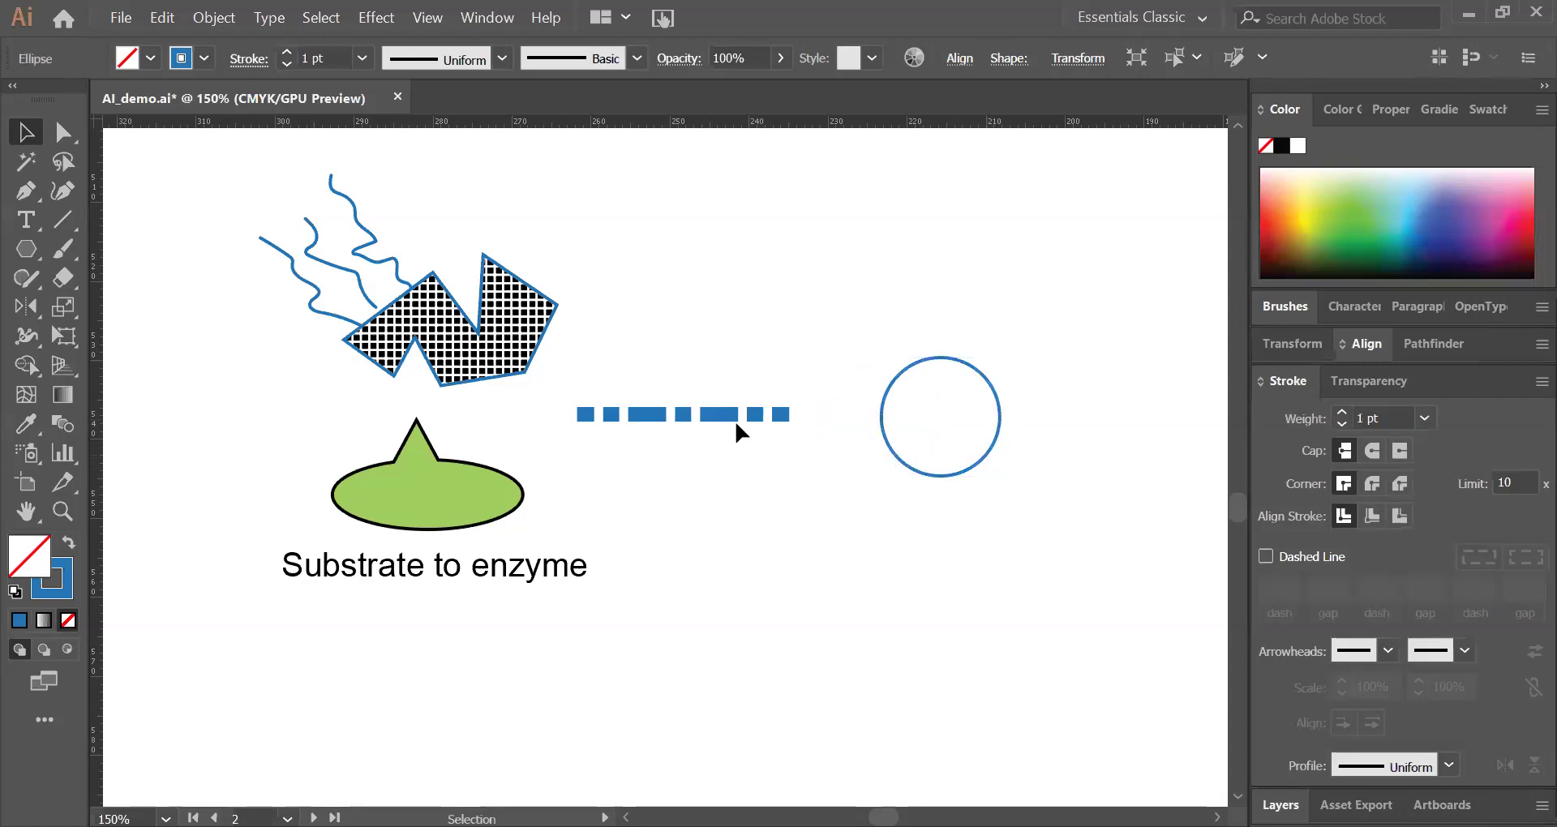
left_click(704, 421)
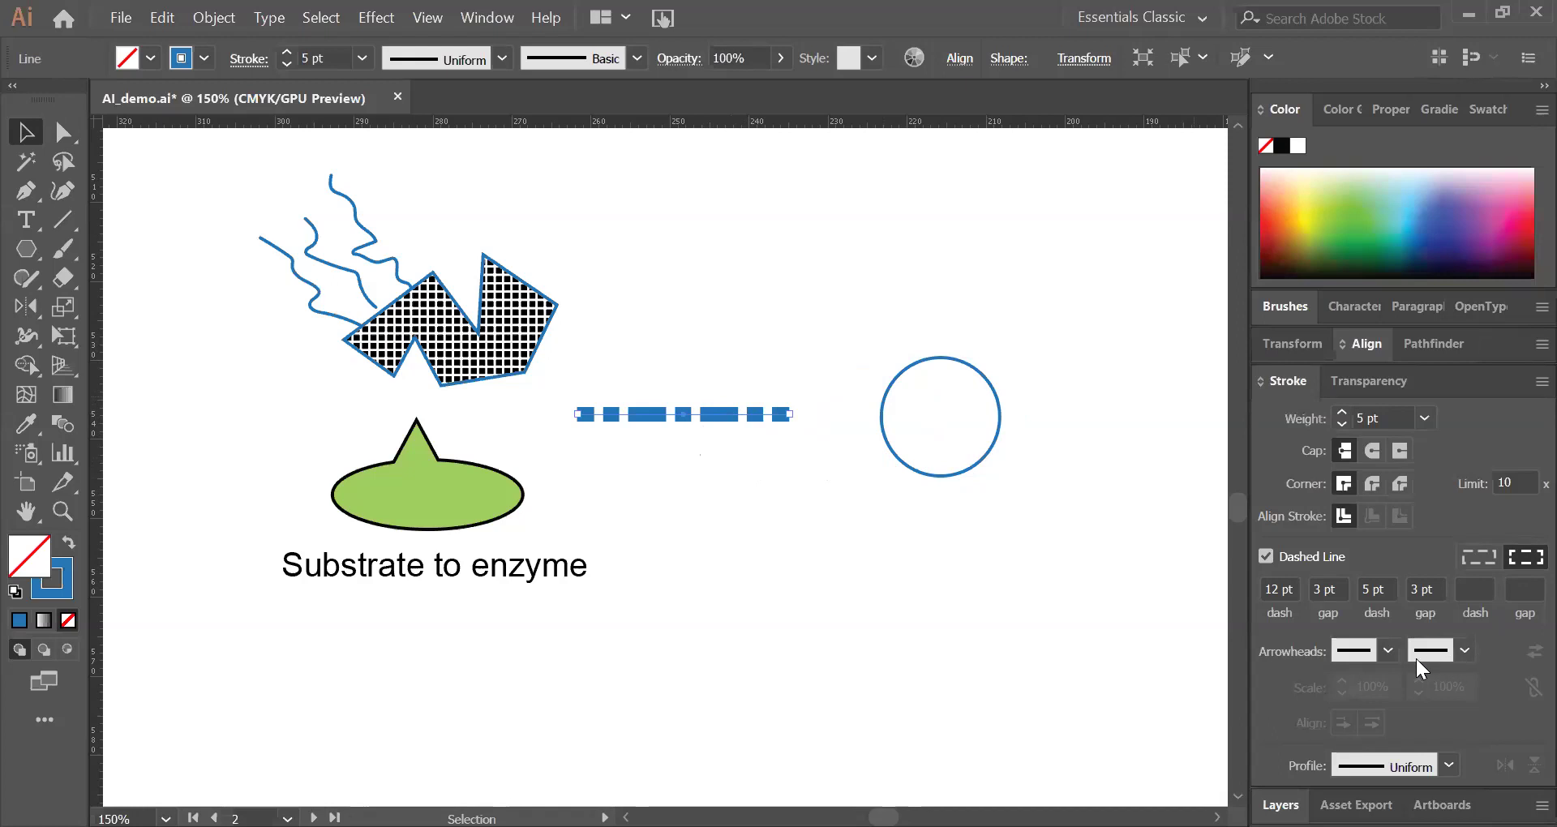
Step: End the dashed line with an Arrow 7 head at 30% scale, tip extended beyond the path
left_click(1461, 650)
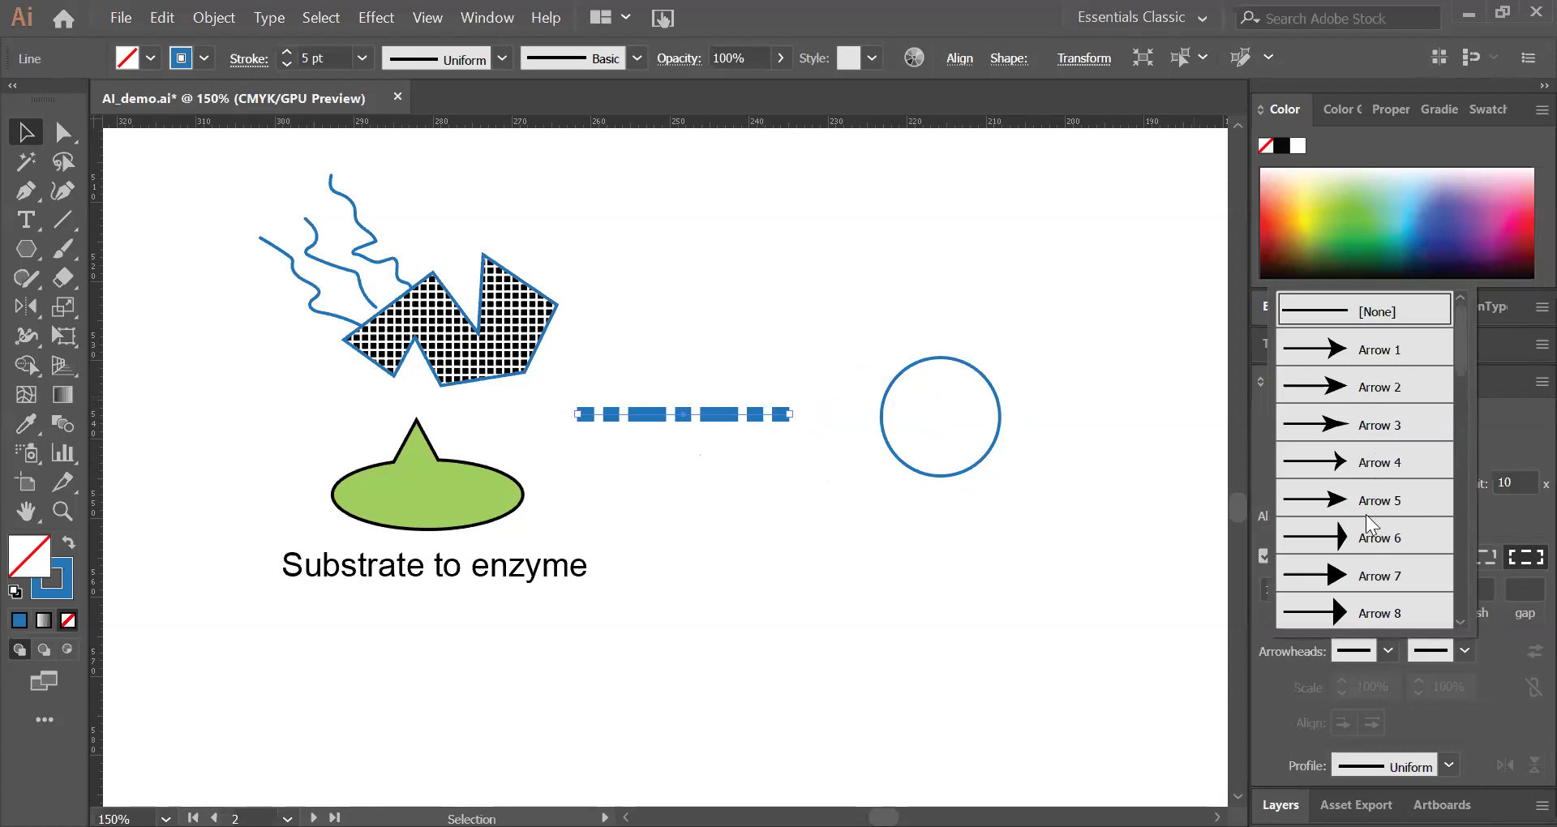
left_click(1387, 577)
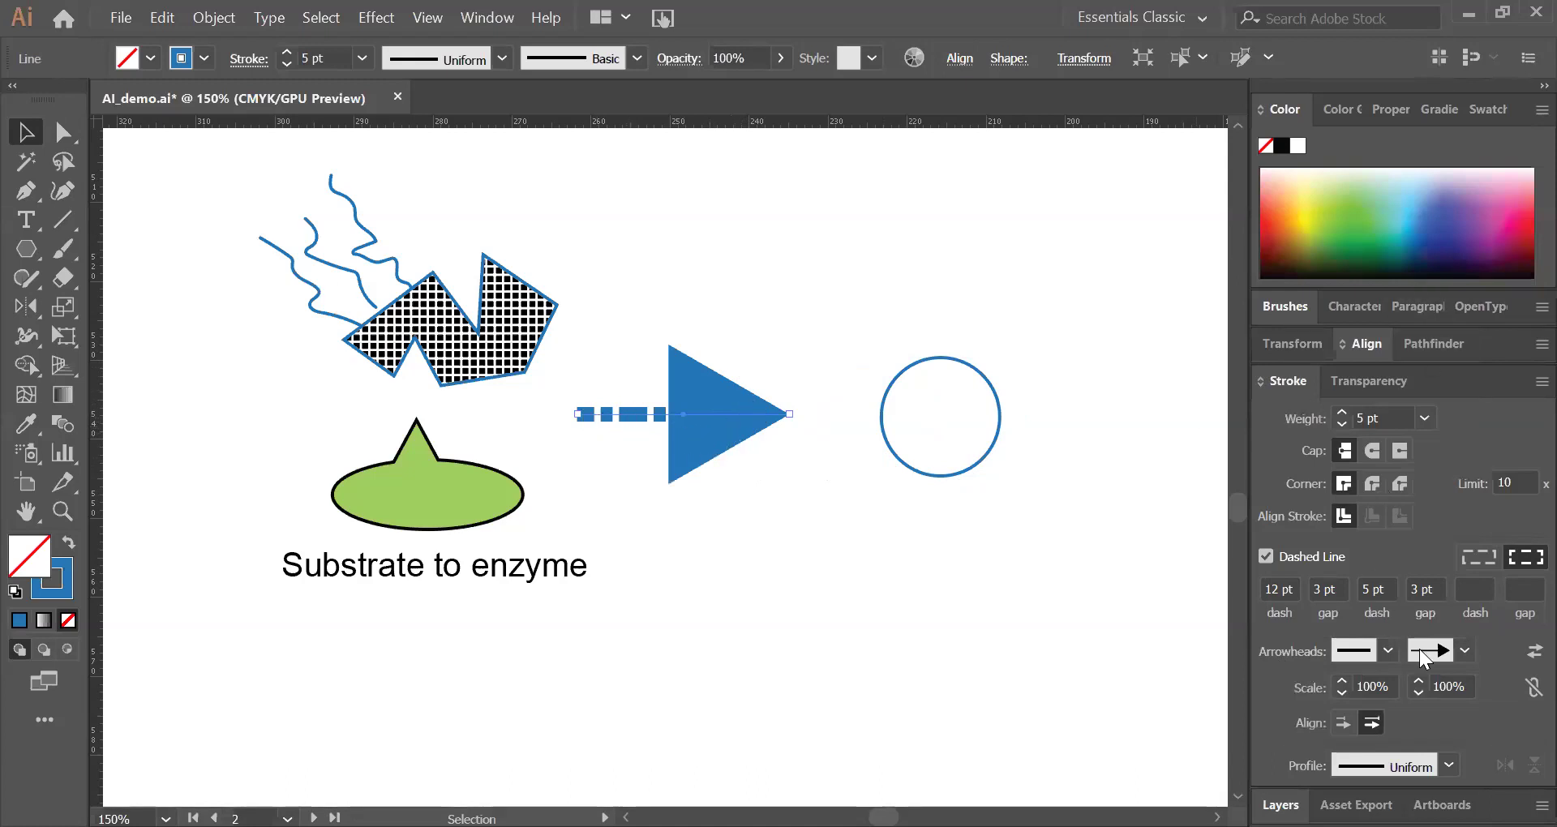
left_click_drag(1443, 690, 1429, 688)
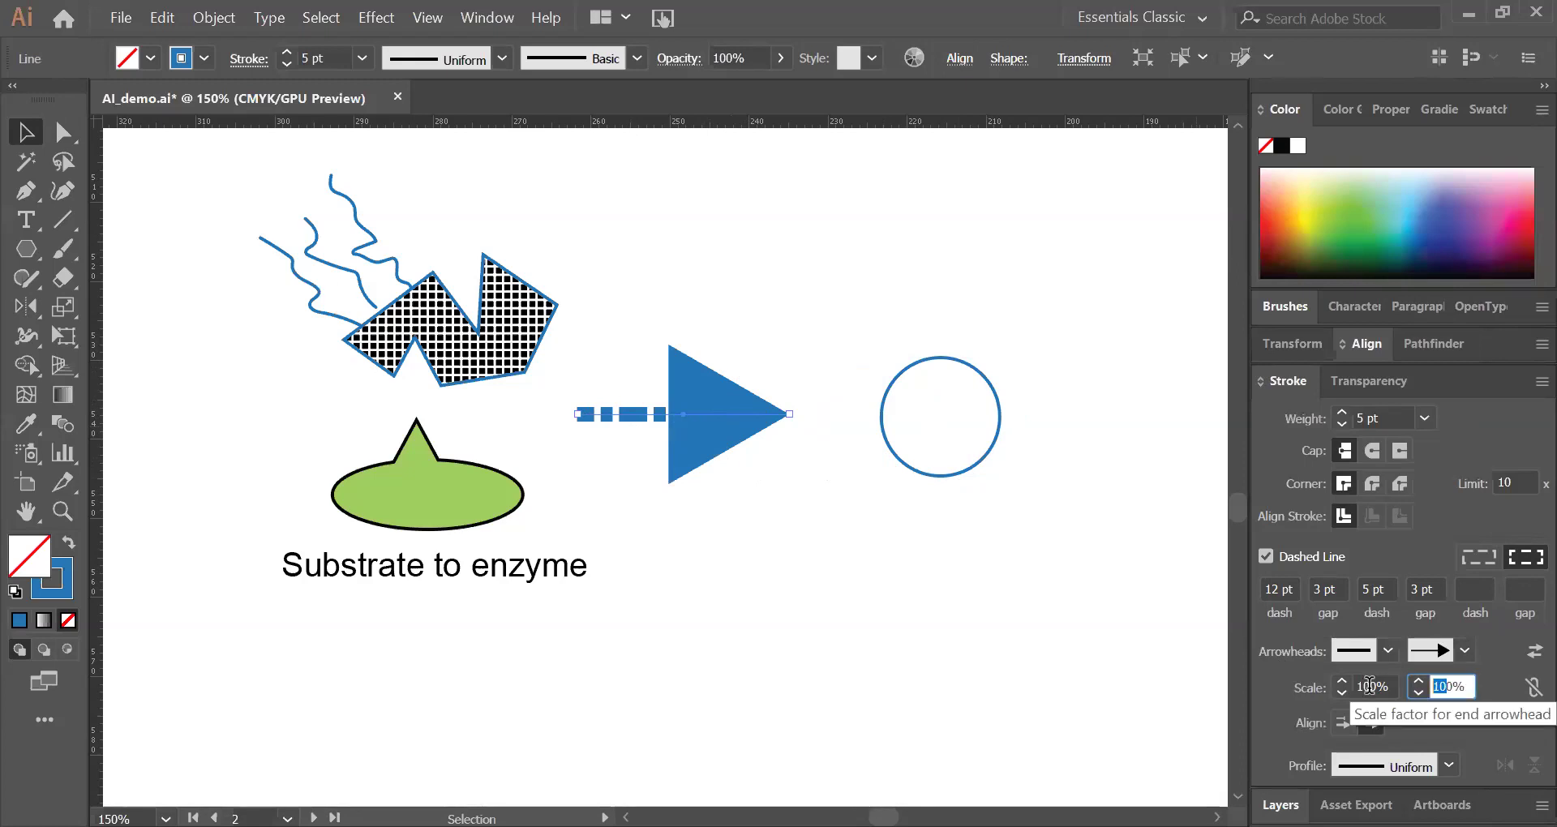
type("3")
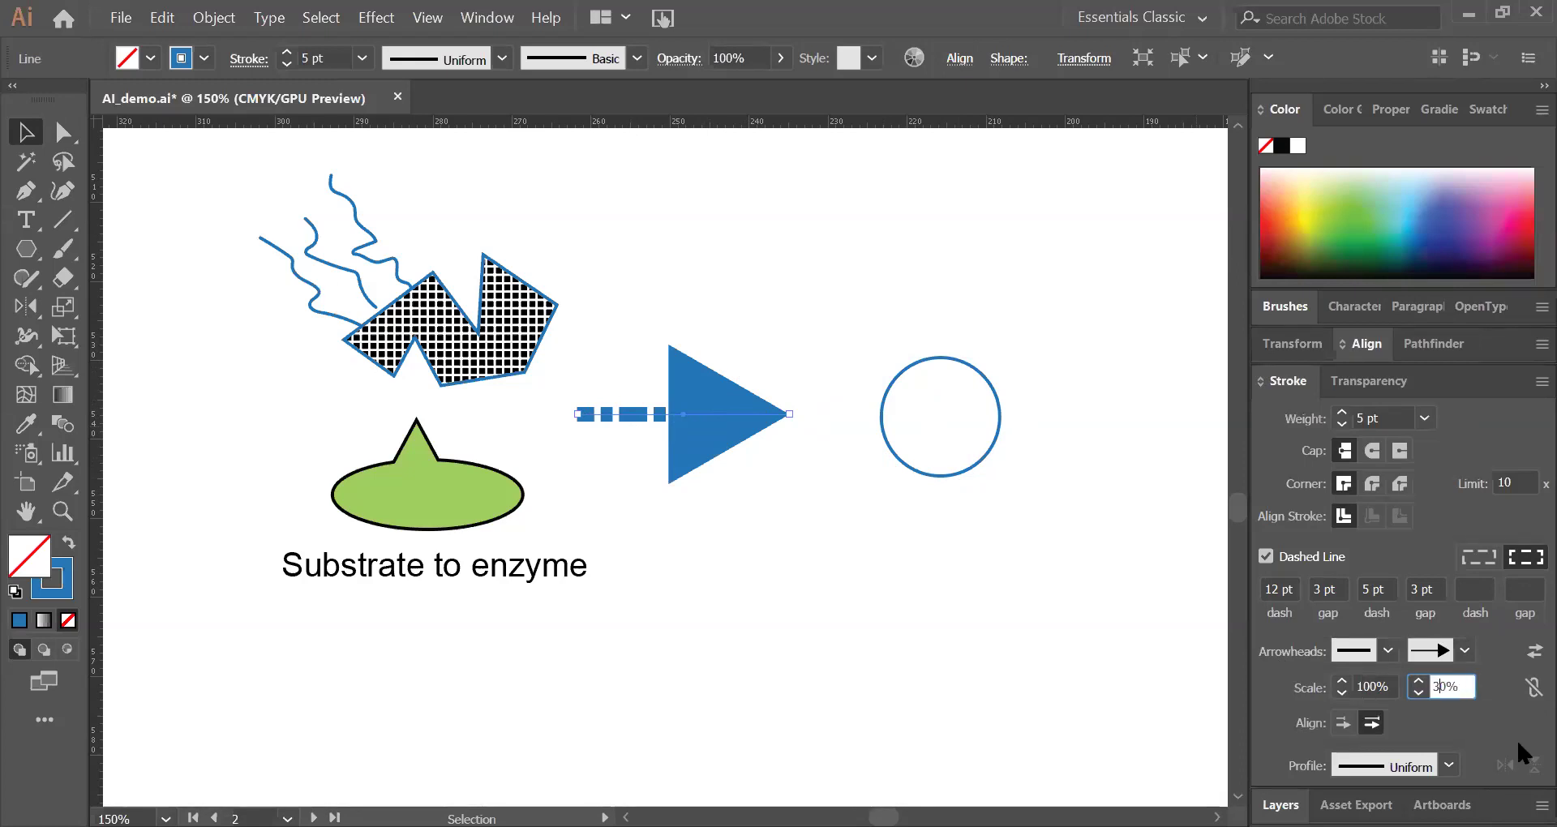
key("Return")
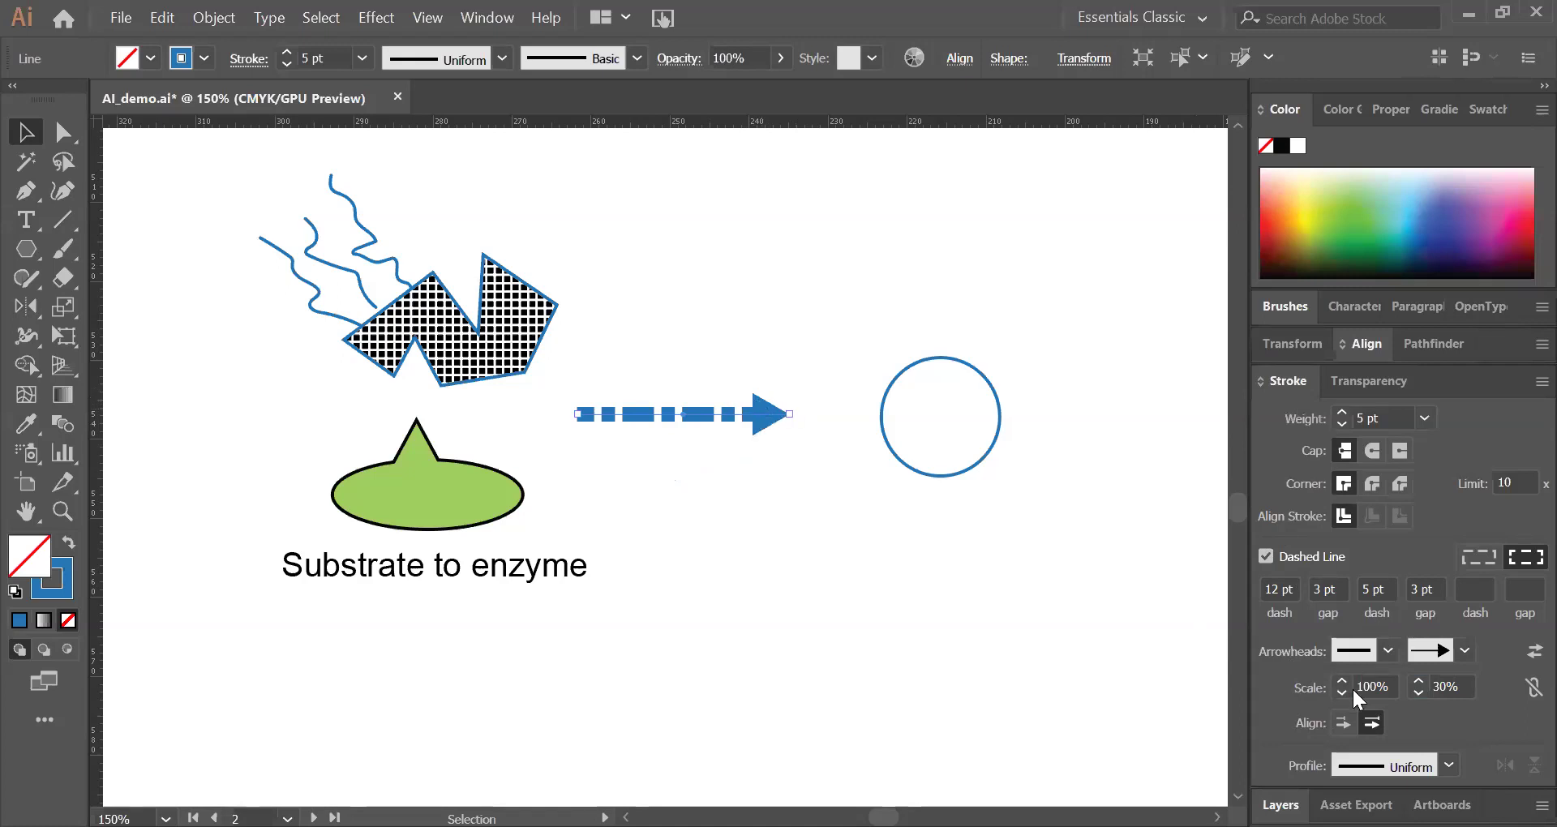
left_click(1344, 721)
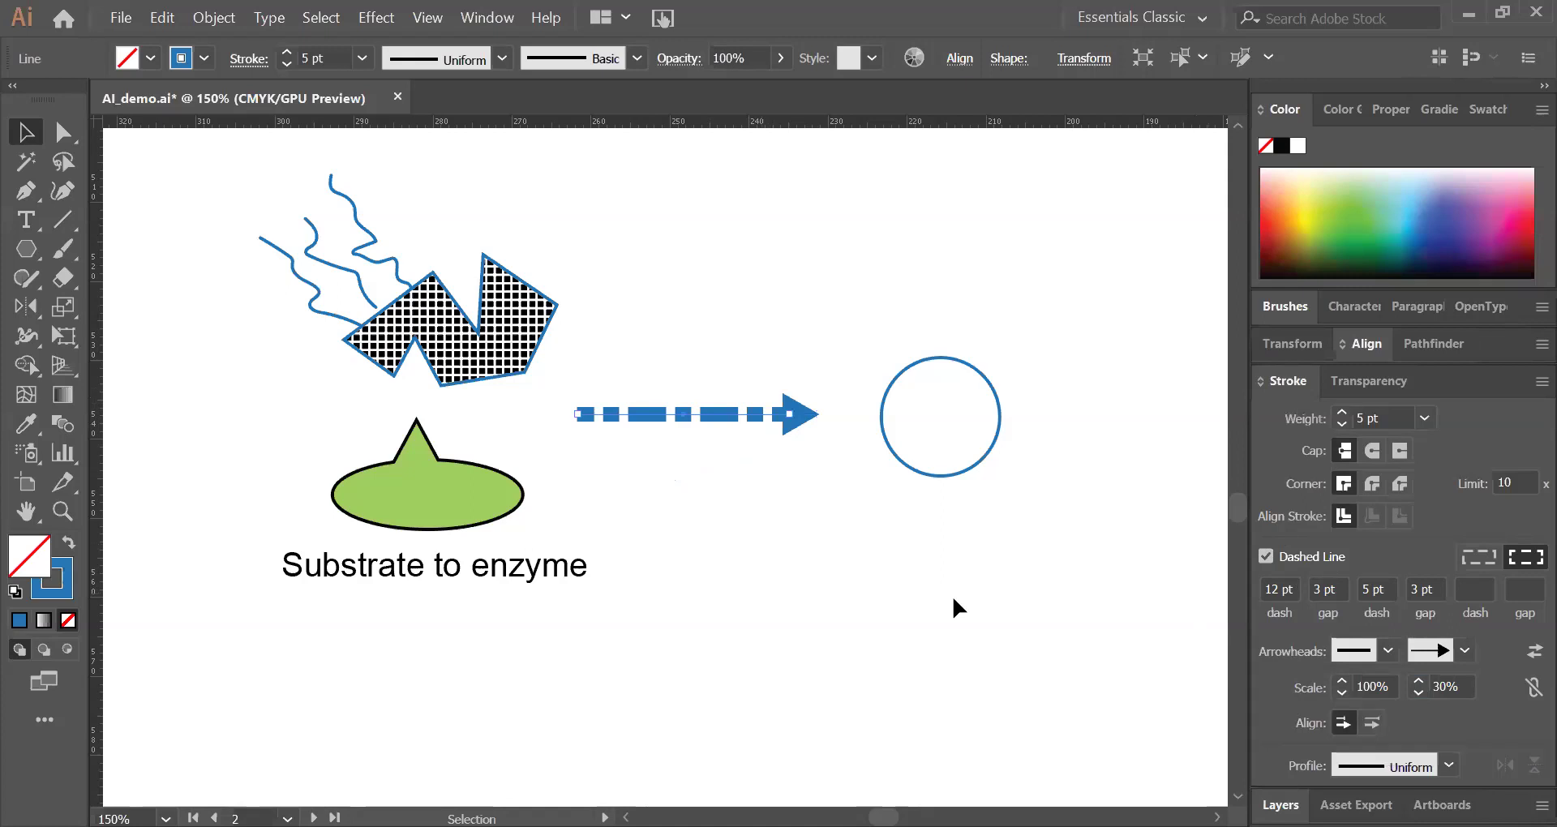
left_click(986, 521)
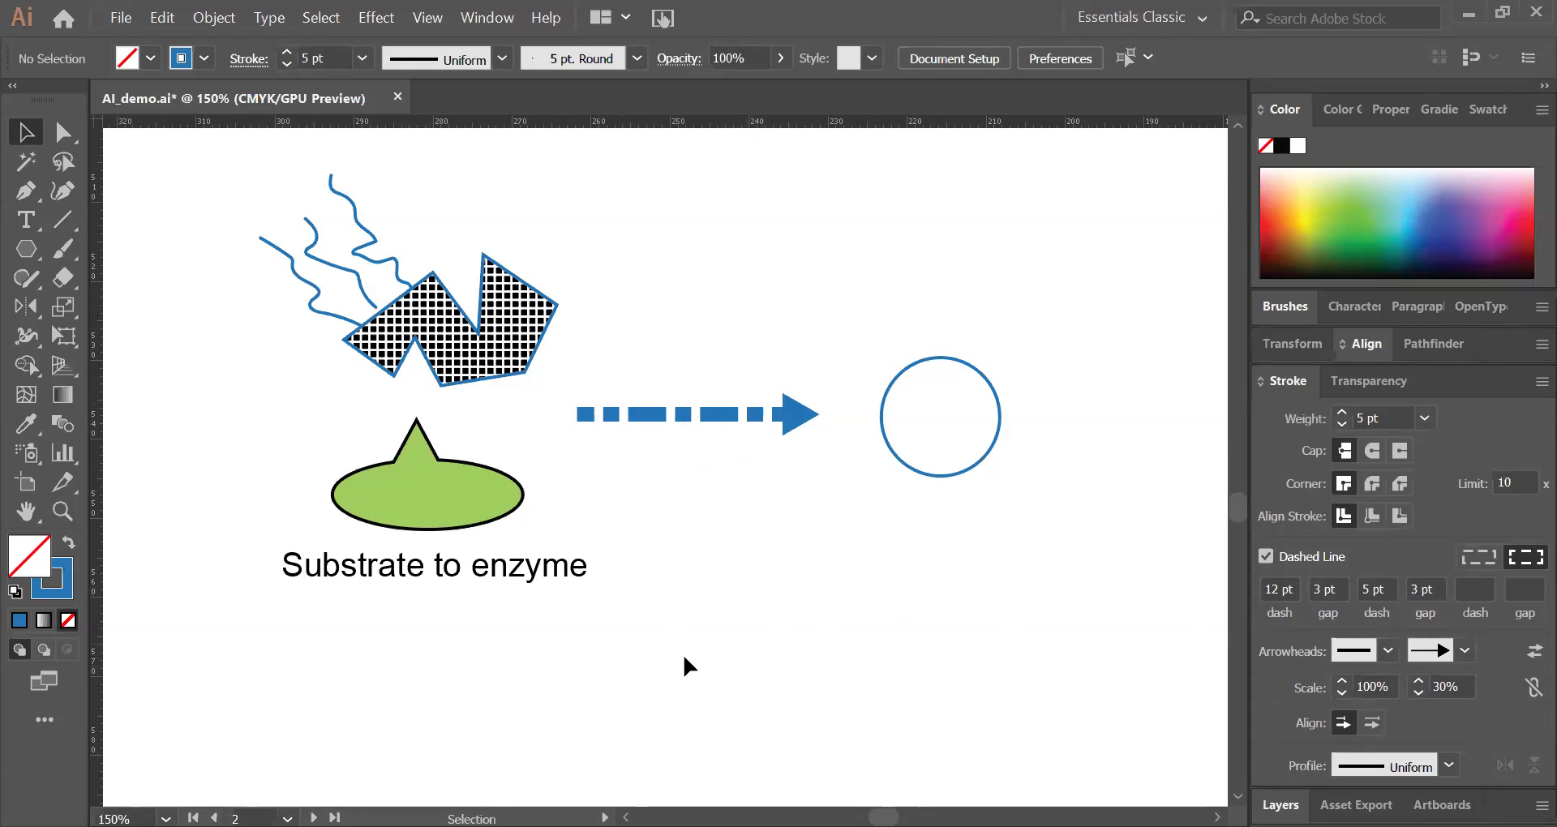
Step: Pan across the artboards to the stroke slide with logos
key("space")
left_click_drag(524, 615, 583, 340)
left_click_drag(375, 563, 643, 462)
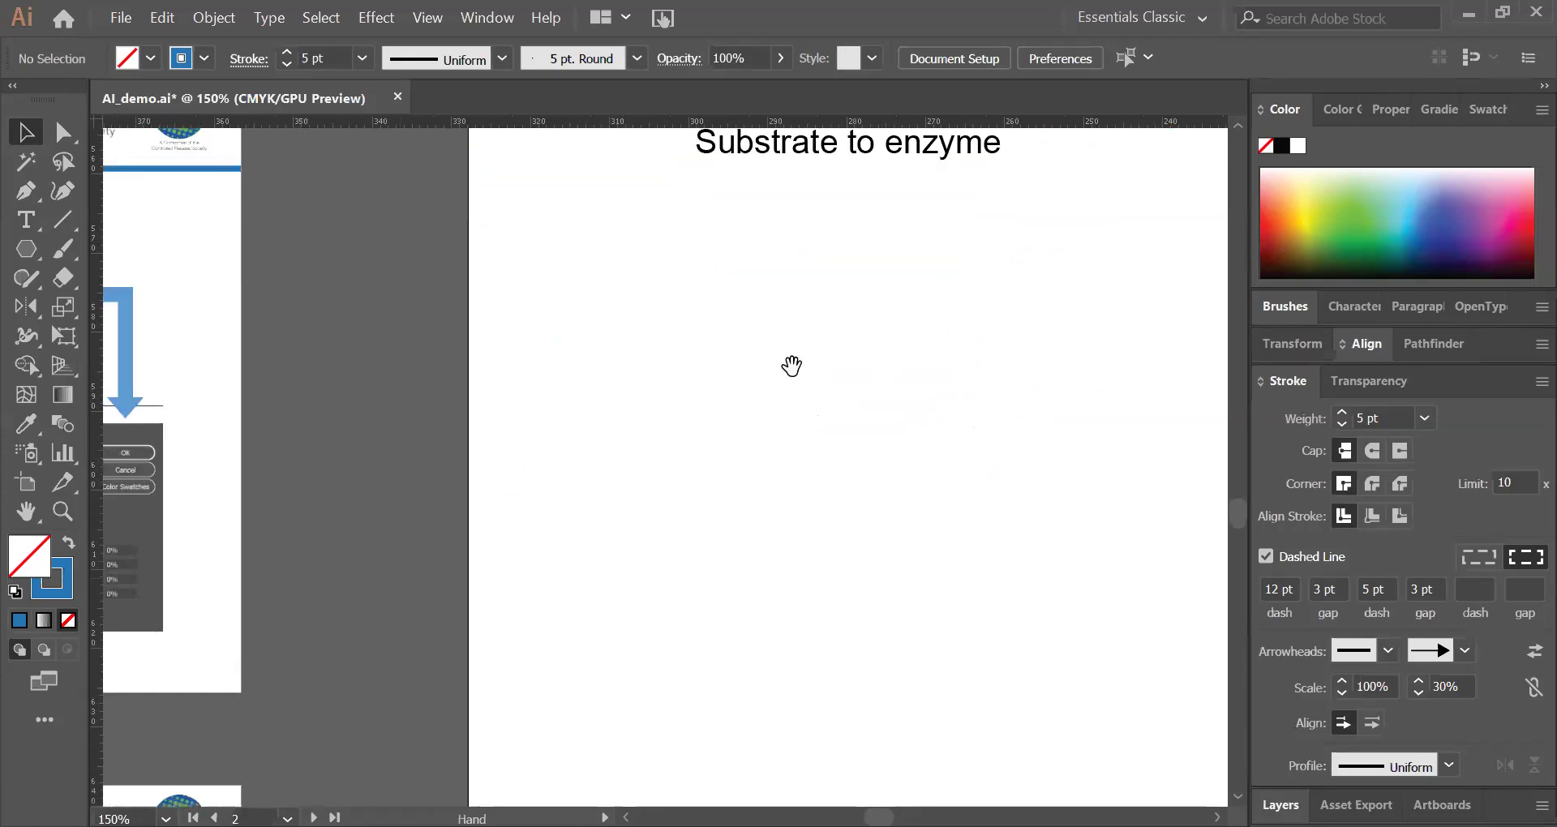
left_click_drag(792, 366, 716, 507)
mouse_move(611, 598)
left_mouse_down()
mouse_move(566, 573)
mouse_move(629, 550)
left_mouse_up()
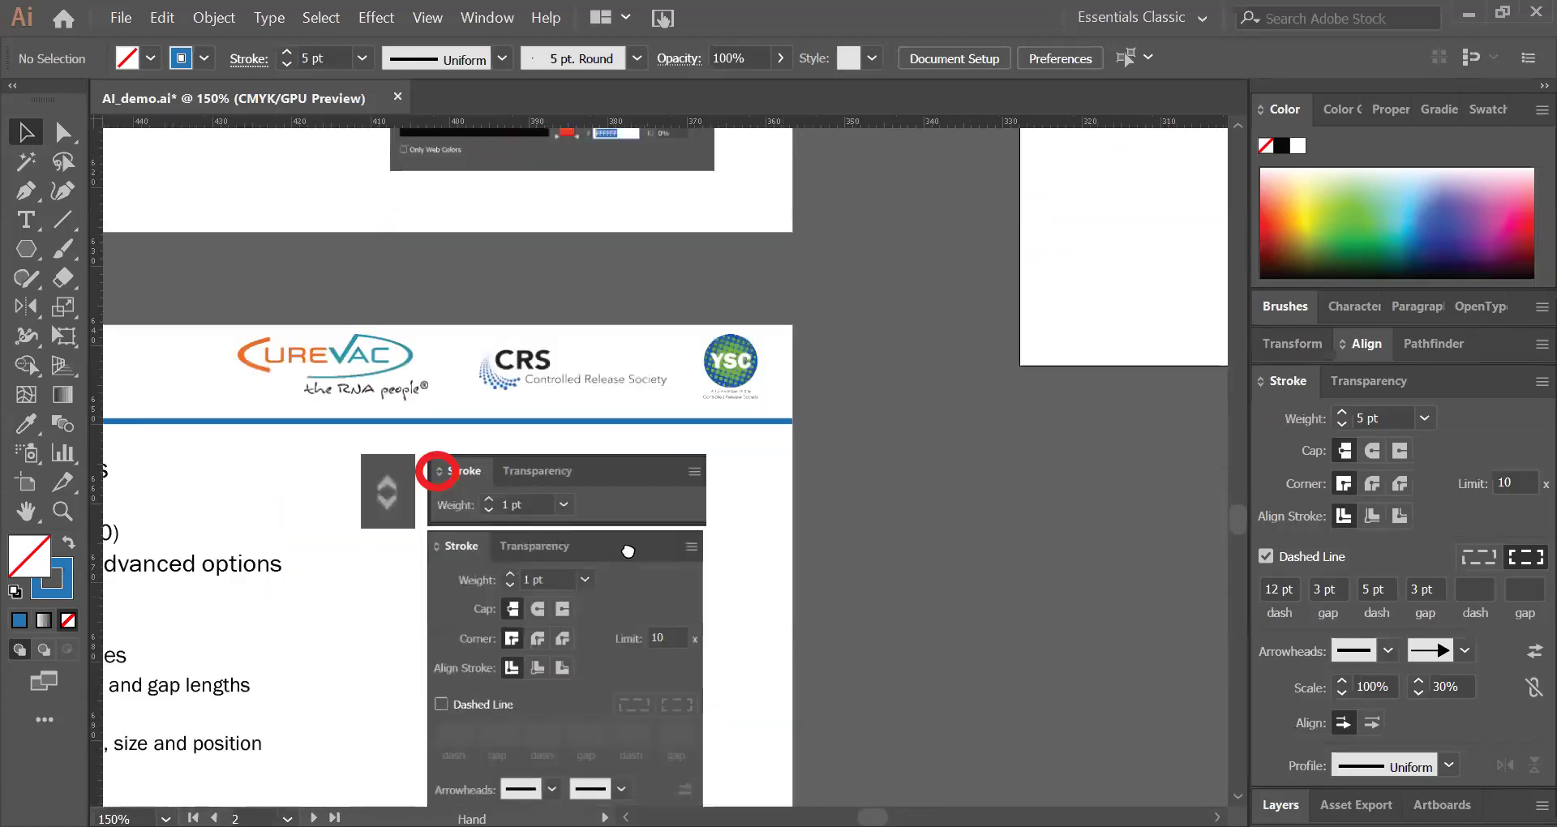
Step: Scroll down to the Padding / Tools to organise data sets slide
scroll(640, 584, "down", 5)
scroll(641, 584, "left", 5)
scroll(649, 581, "left", 5)
scroll(649, 580, "up", 2)
scroll(629, 560, "right", 1)
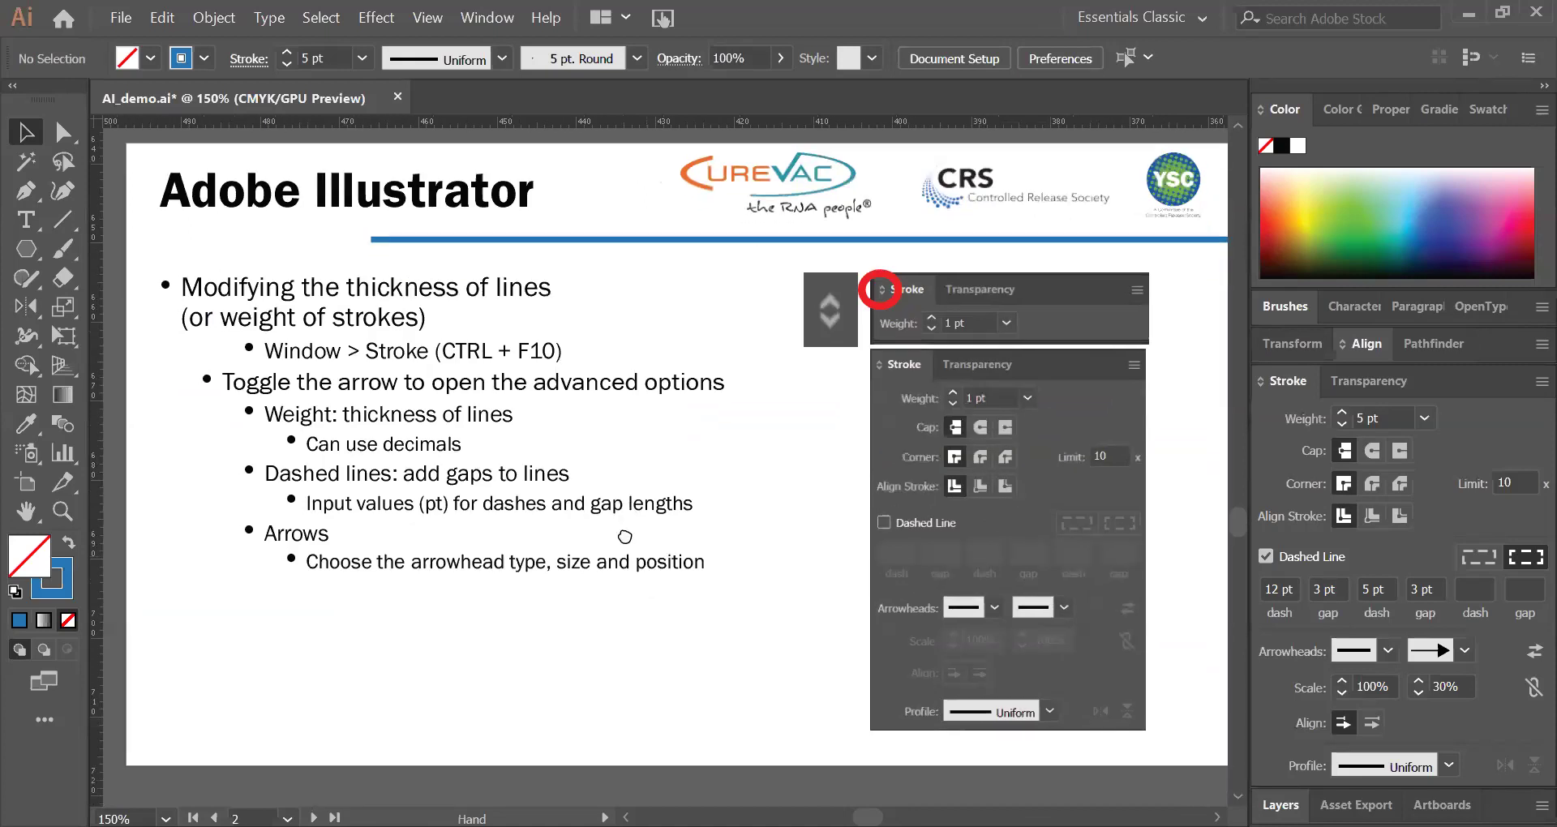
scroll(624, 537, "down", 1)
scroll(636, 549, "right", 1)
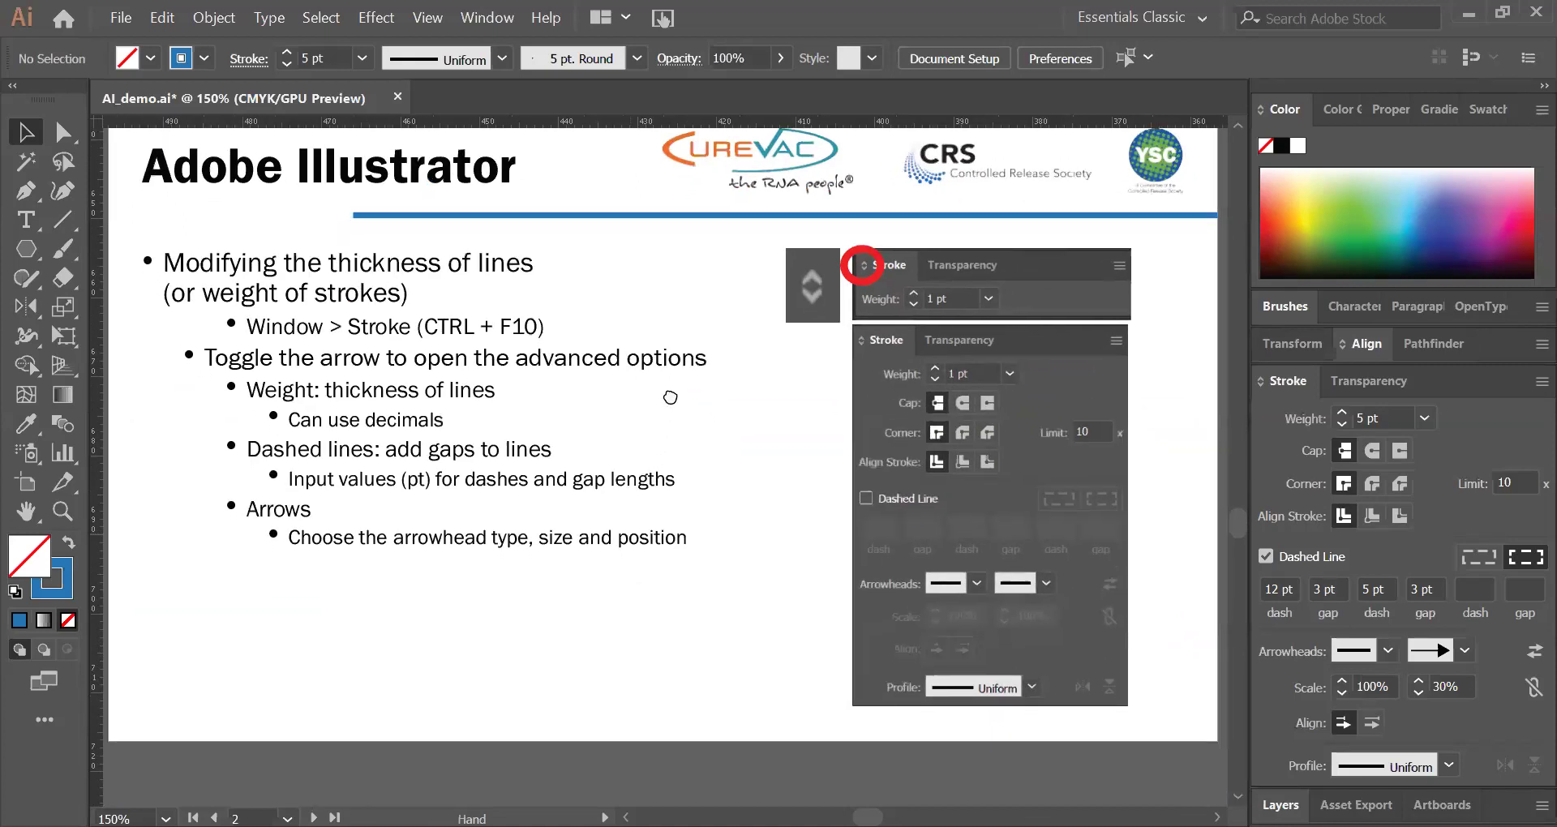
scroll(649, 454, "down", 5)
scroll(640, 487, "left", 1)
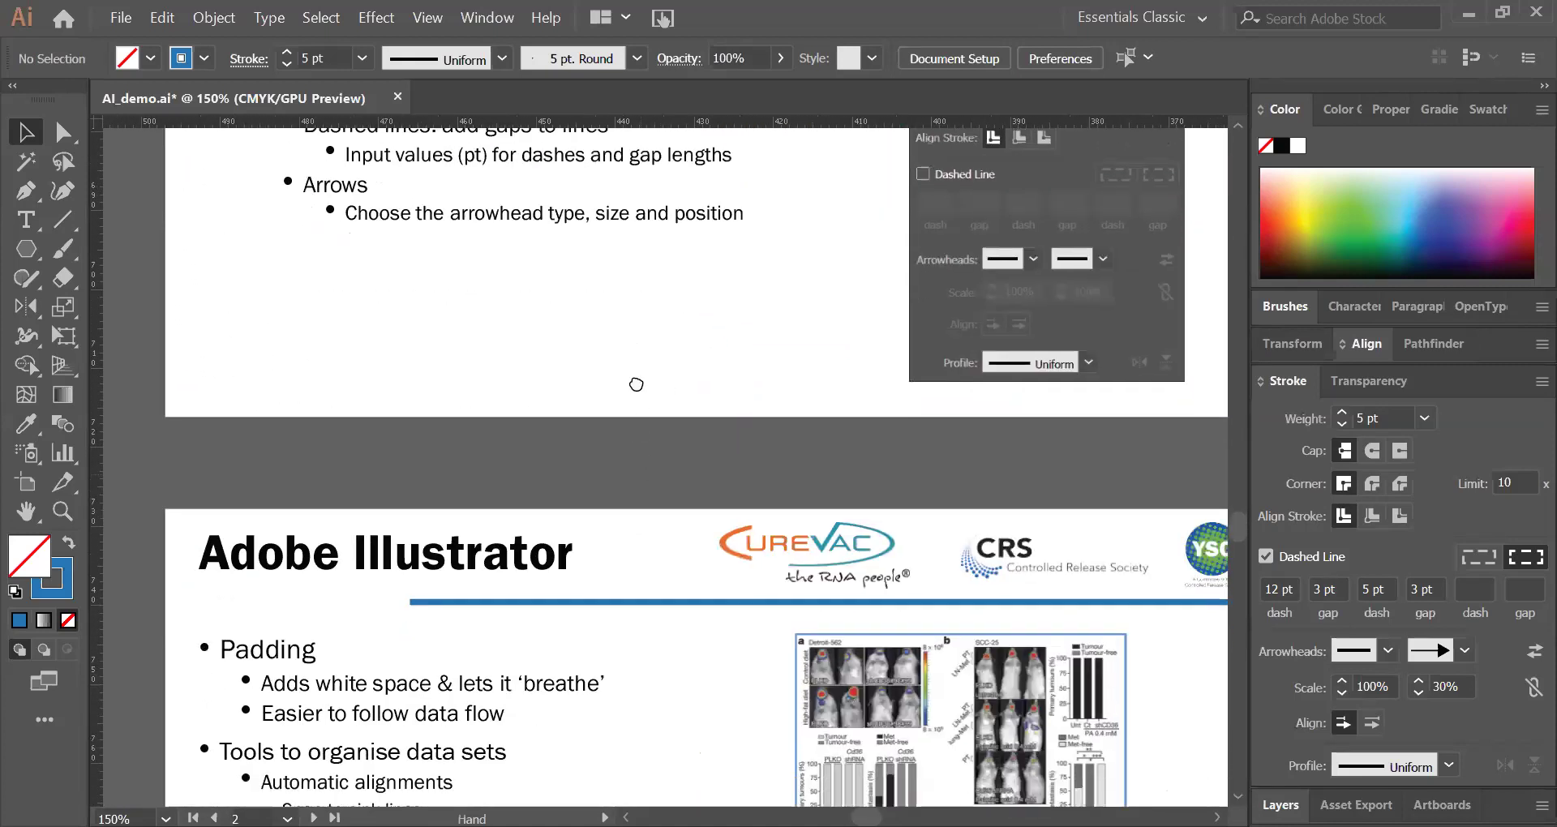
scroll(635, 384, "down", 4)
scroll(616, 316, "right", 1)
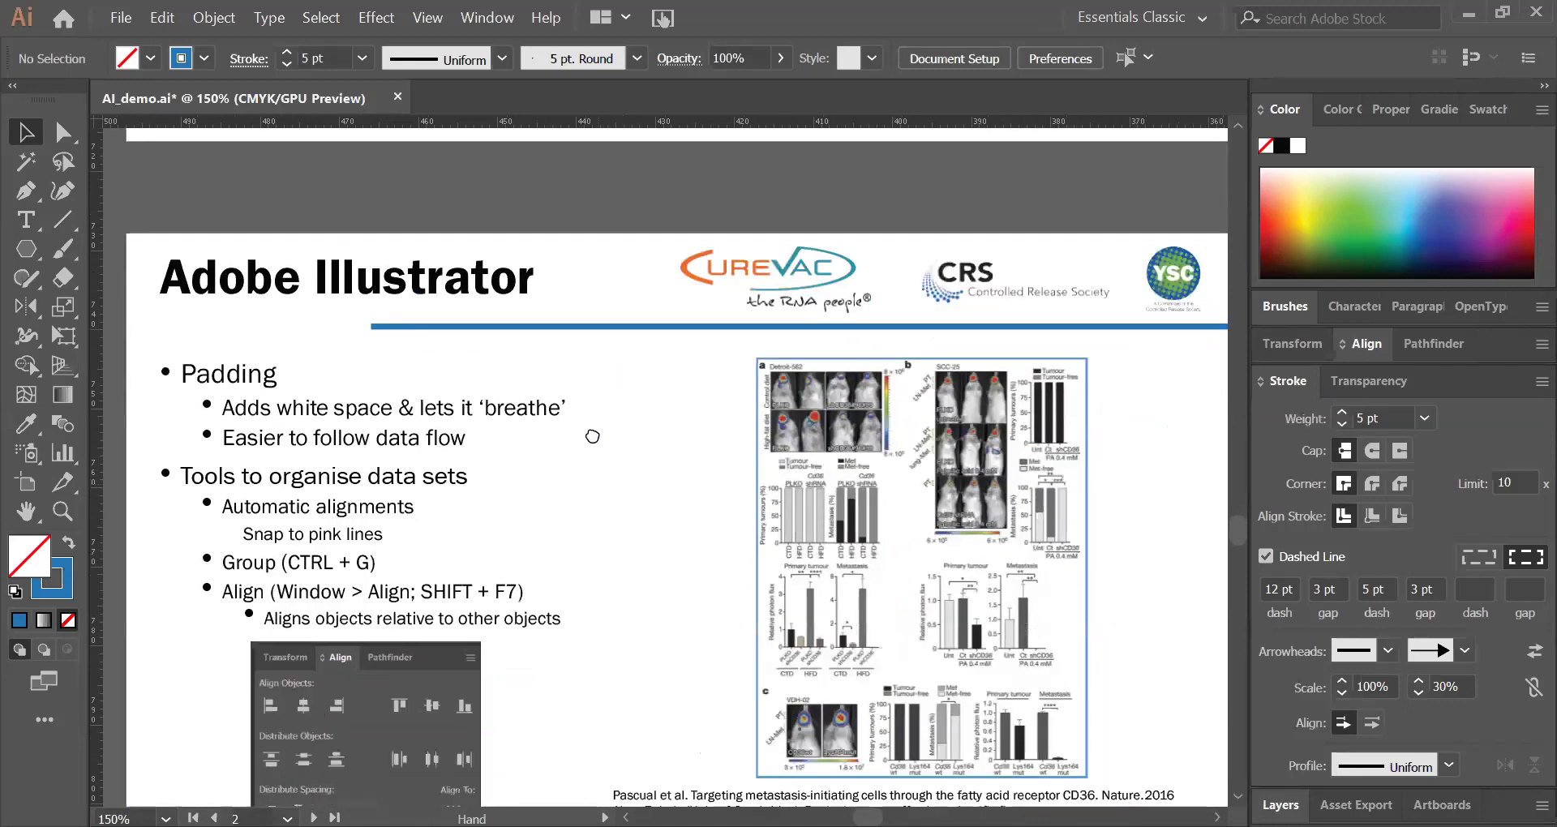
scroll(592, 436, "down", 1)
scroll(582, 422, "right", 1)
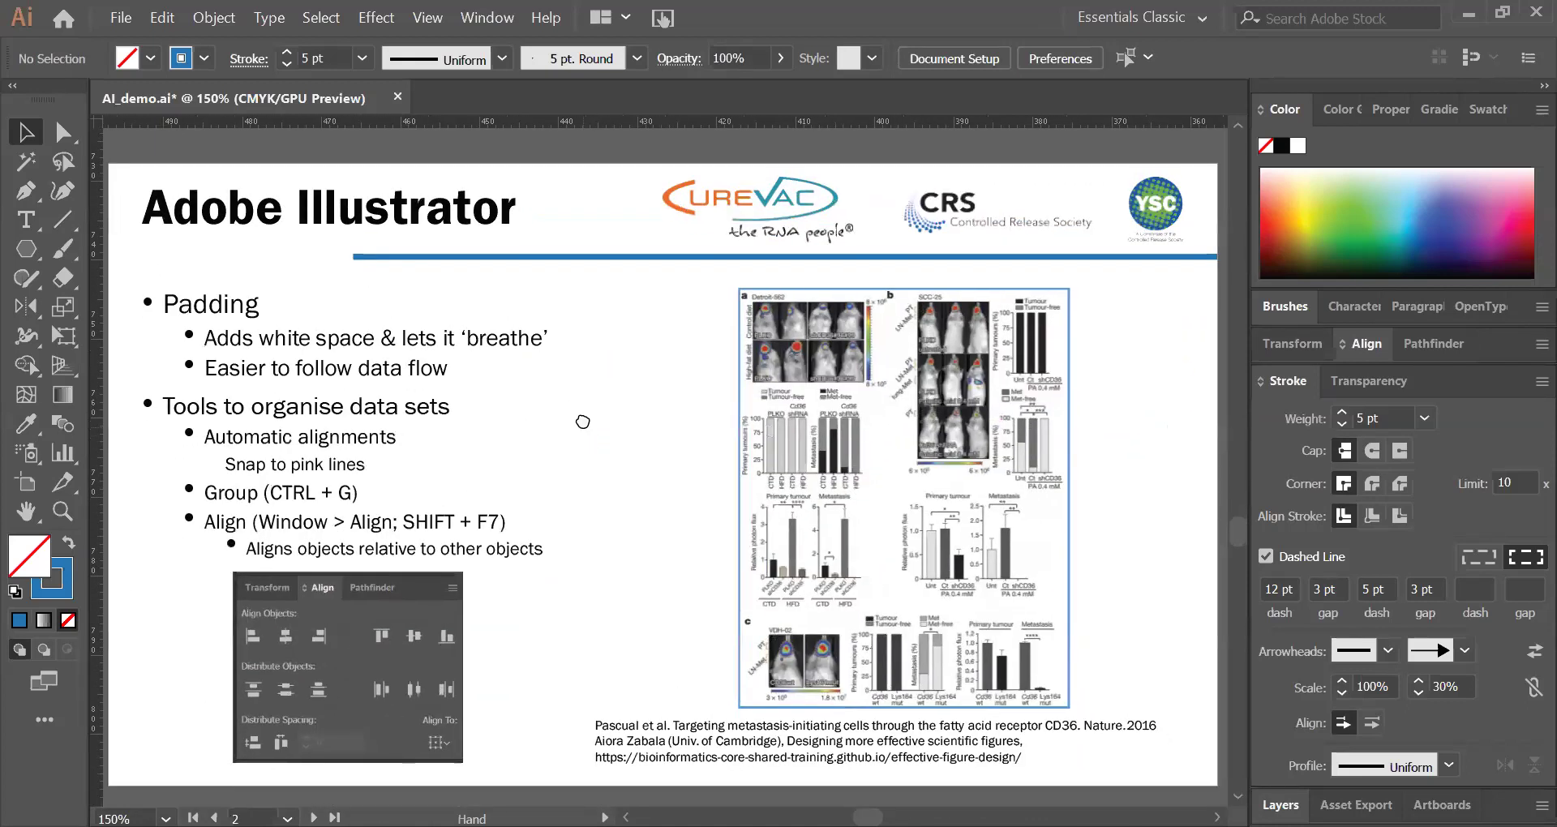
scroll(585, 430, "down", 1)
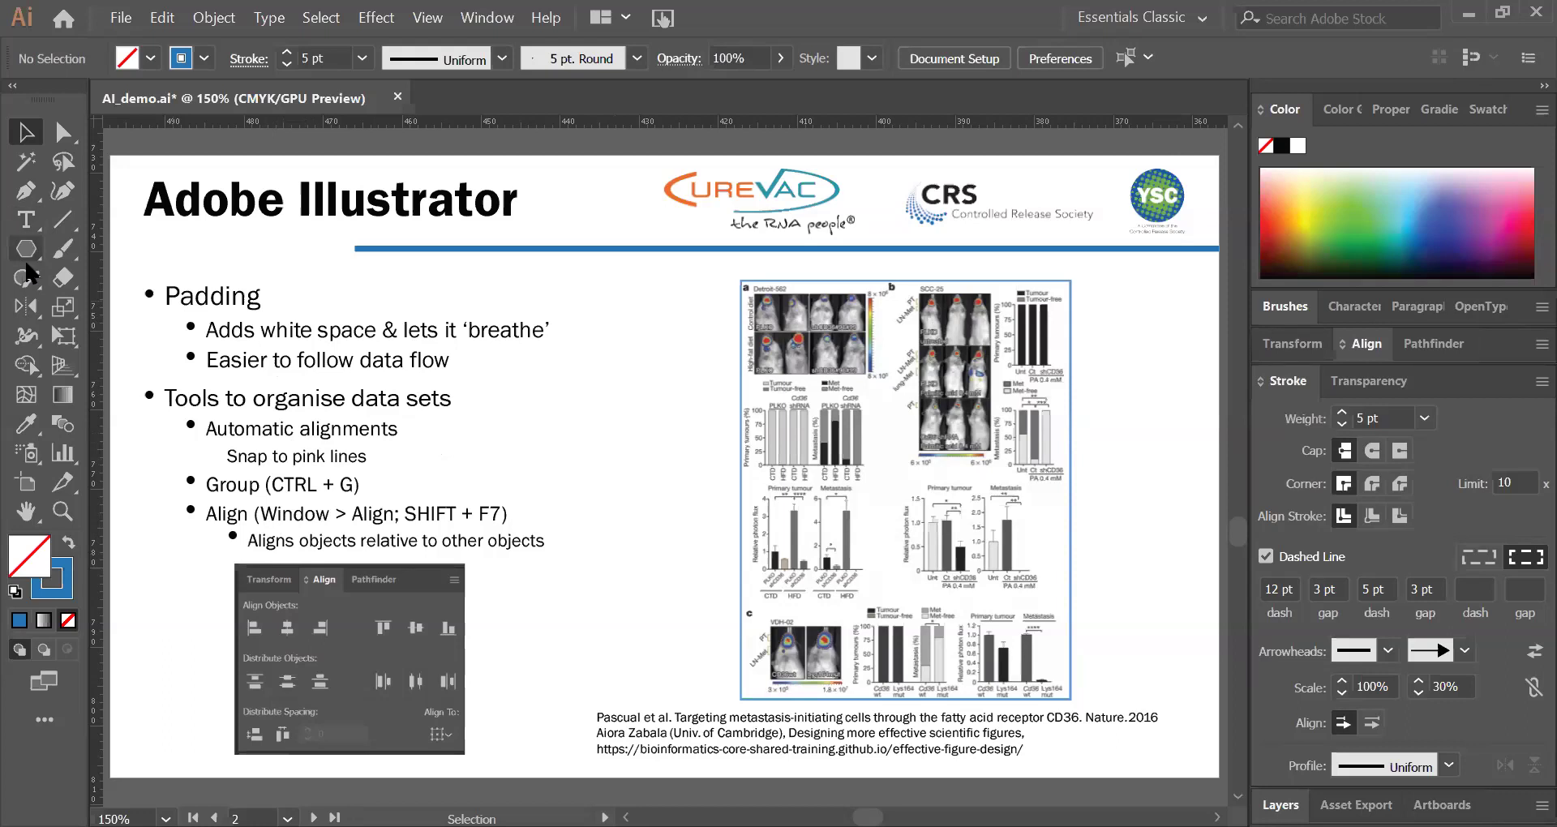
Step: Draw two rectangles beside the bullet list with a solid outline
left_click(21, 253)
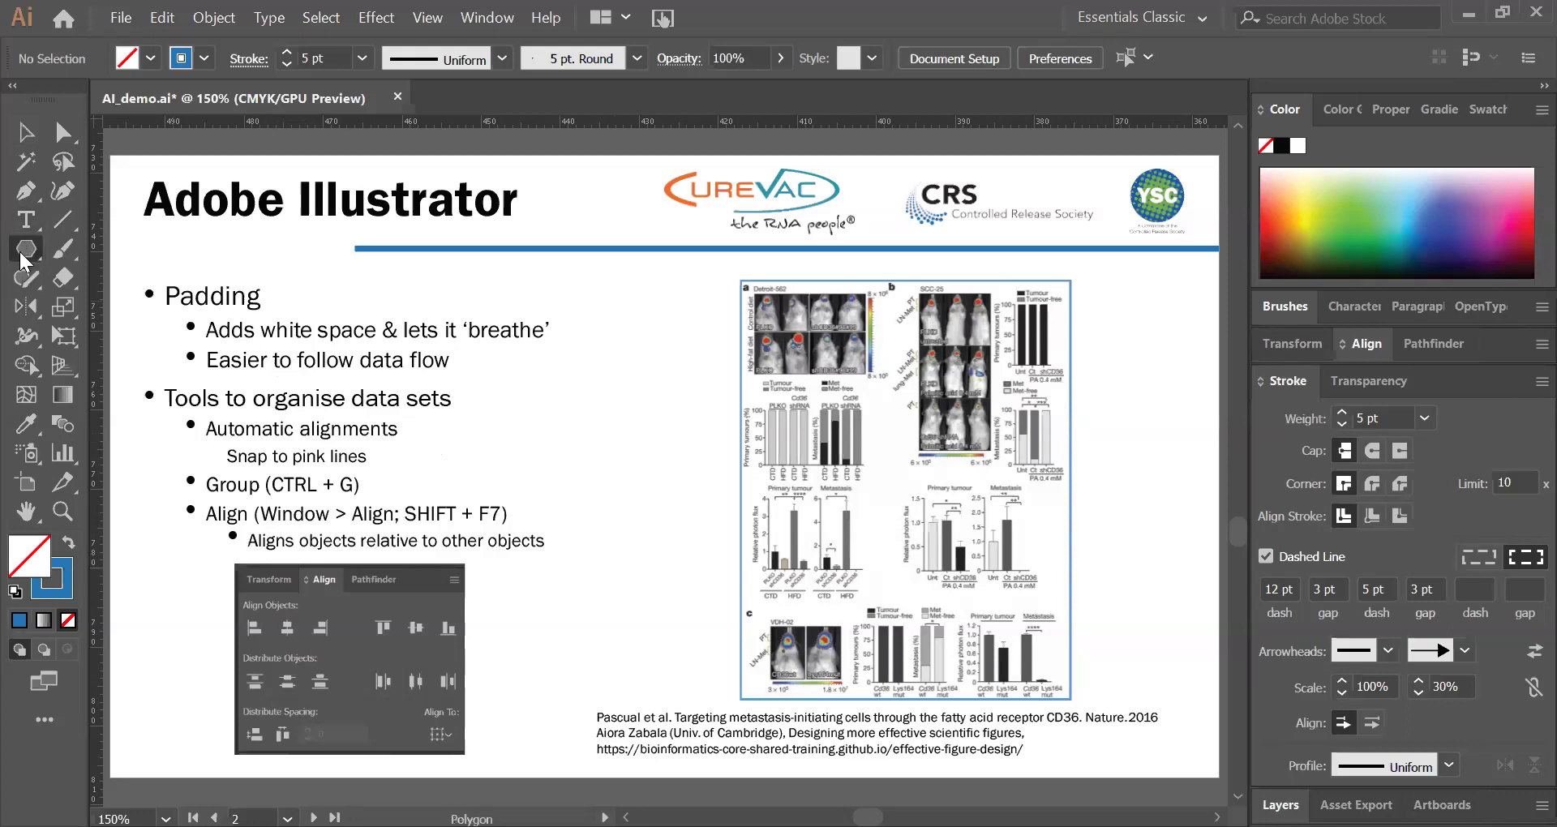
left_click_drag(21, 258, 106, 249)
left_click_drag(531, 409, 600, 476)
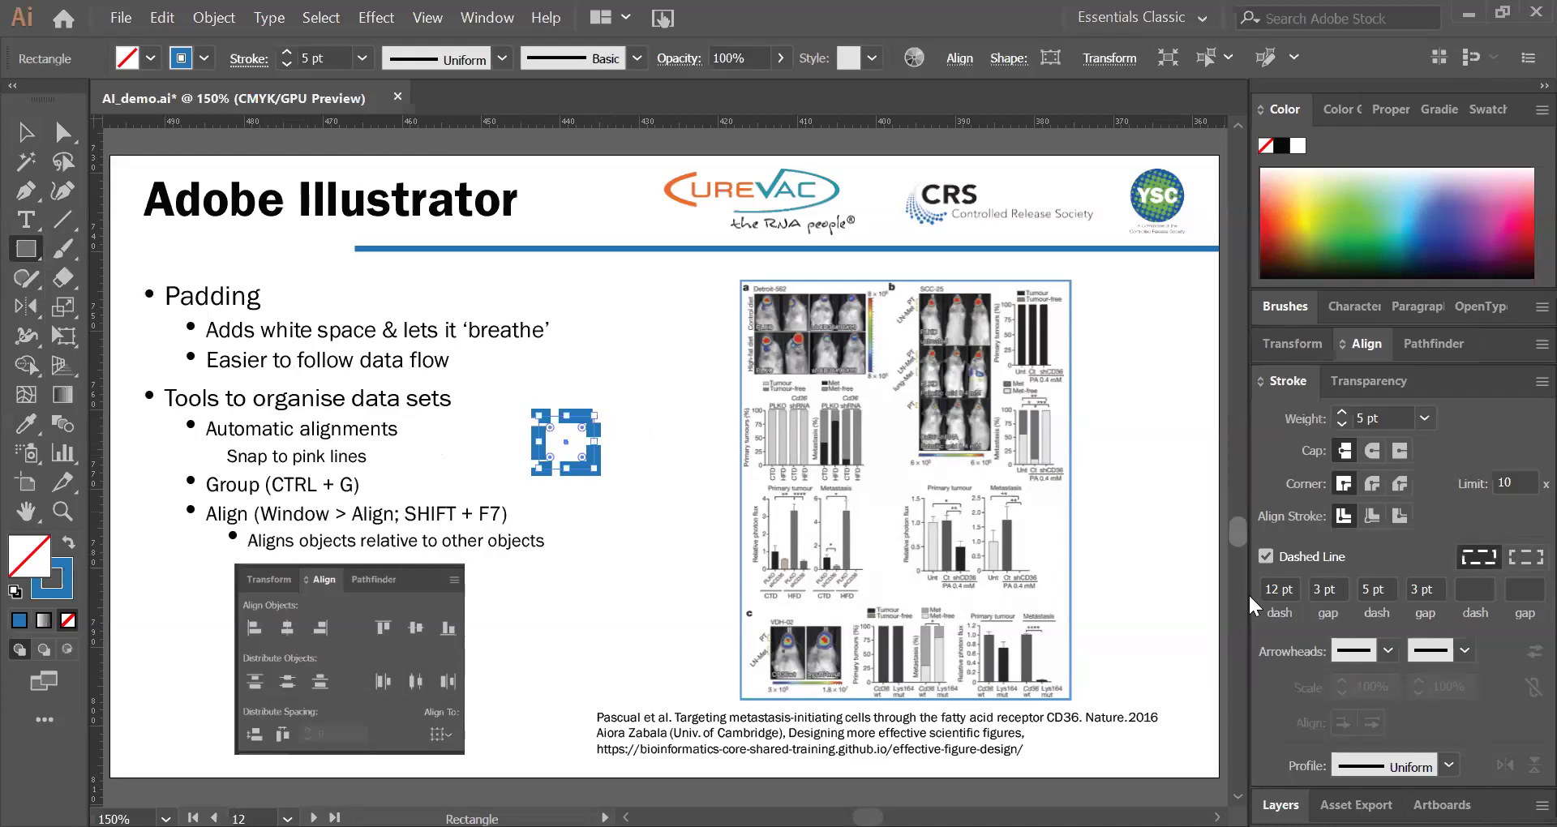
left_click(1314, 557)
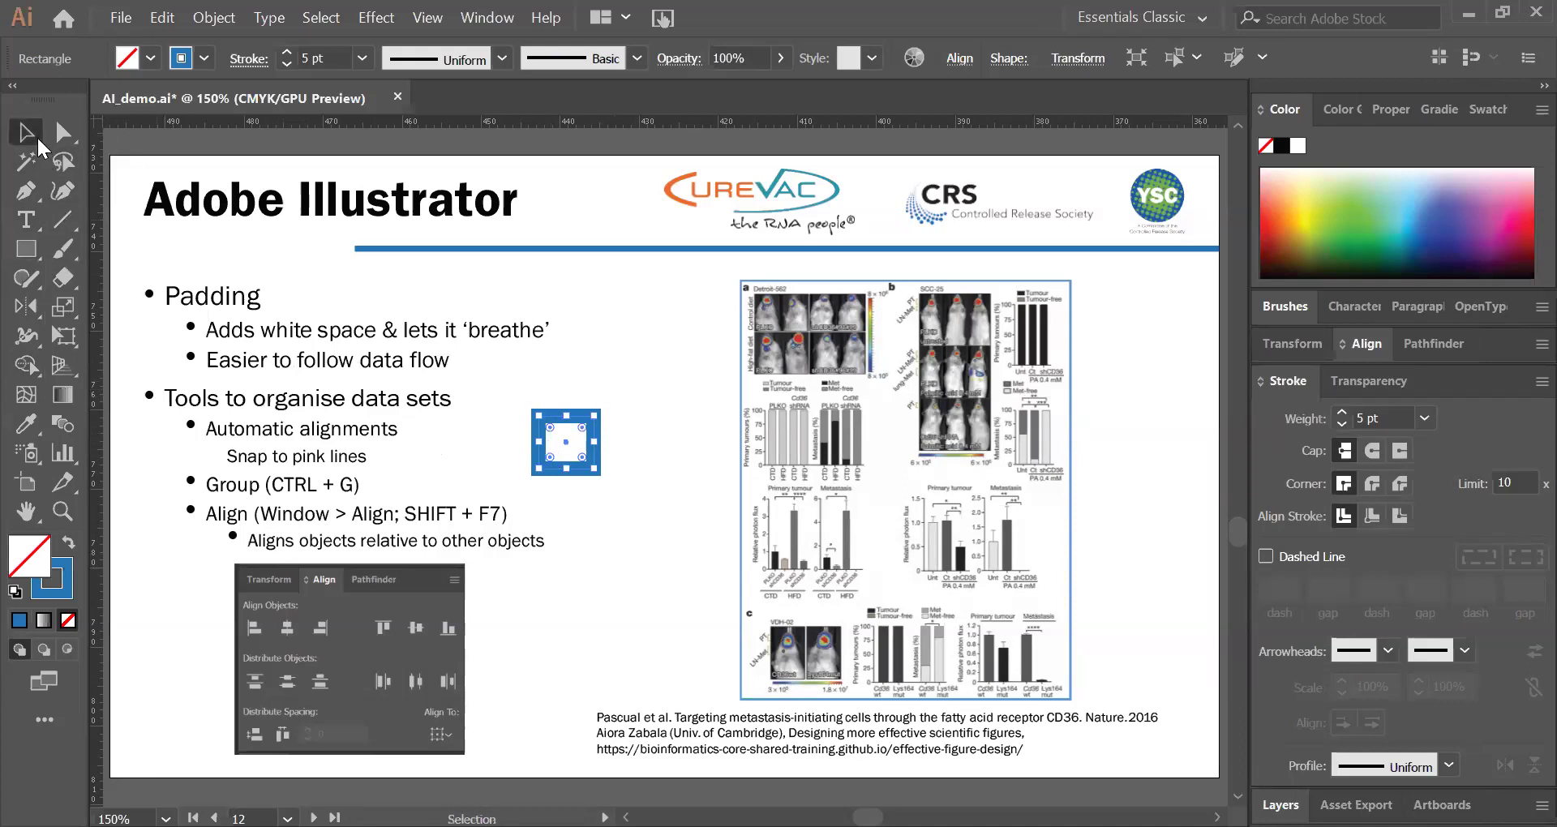
left_click_drag(697, 423, 704, 442)
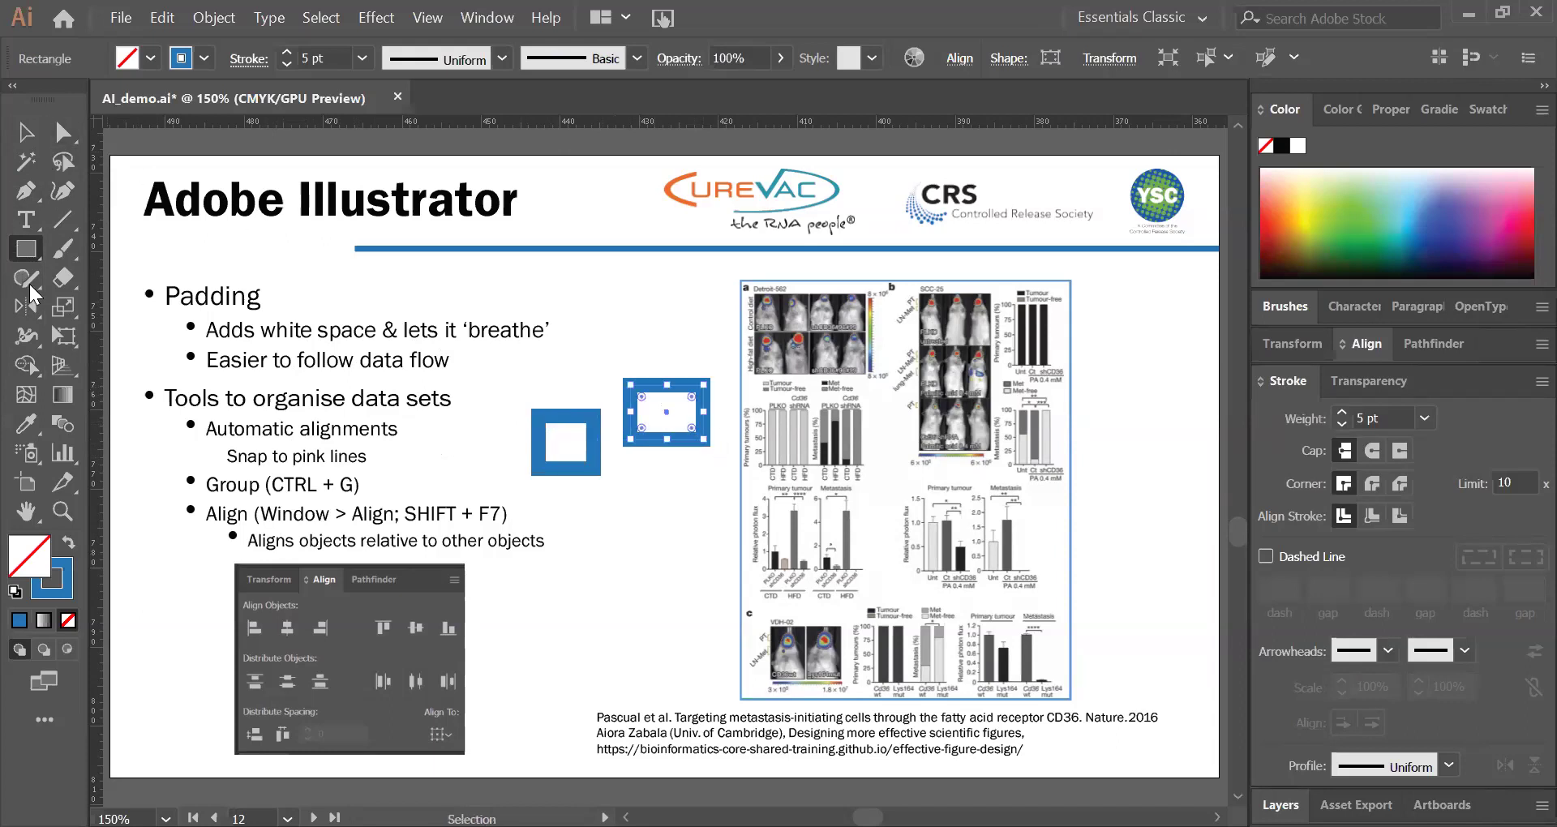
Step: Select the left square, undo an accidental 25° rotation, and zoom in on both rectangles
left_click(26, 132)
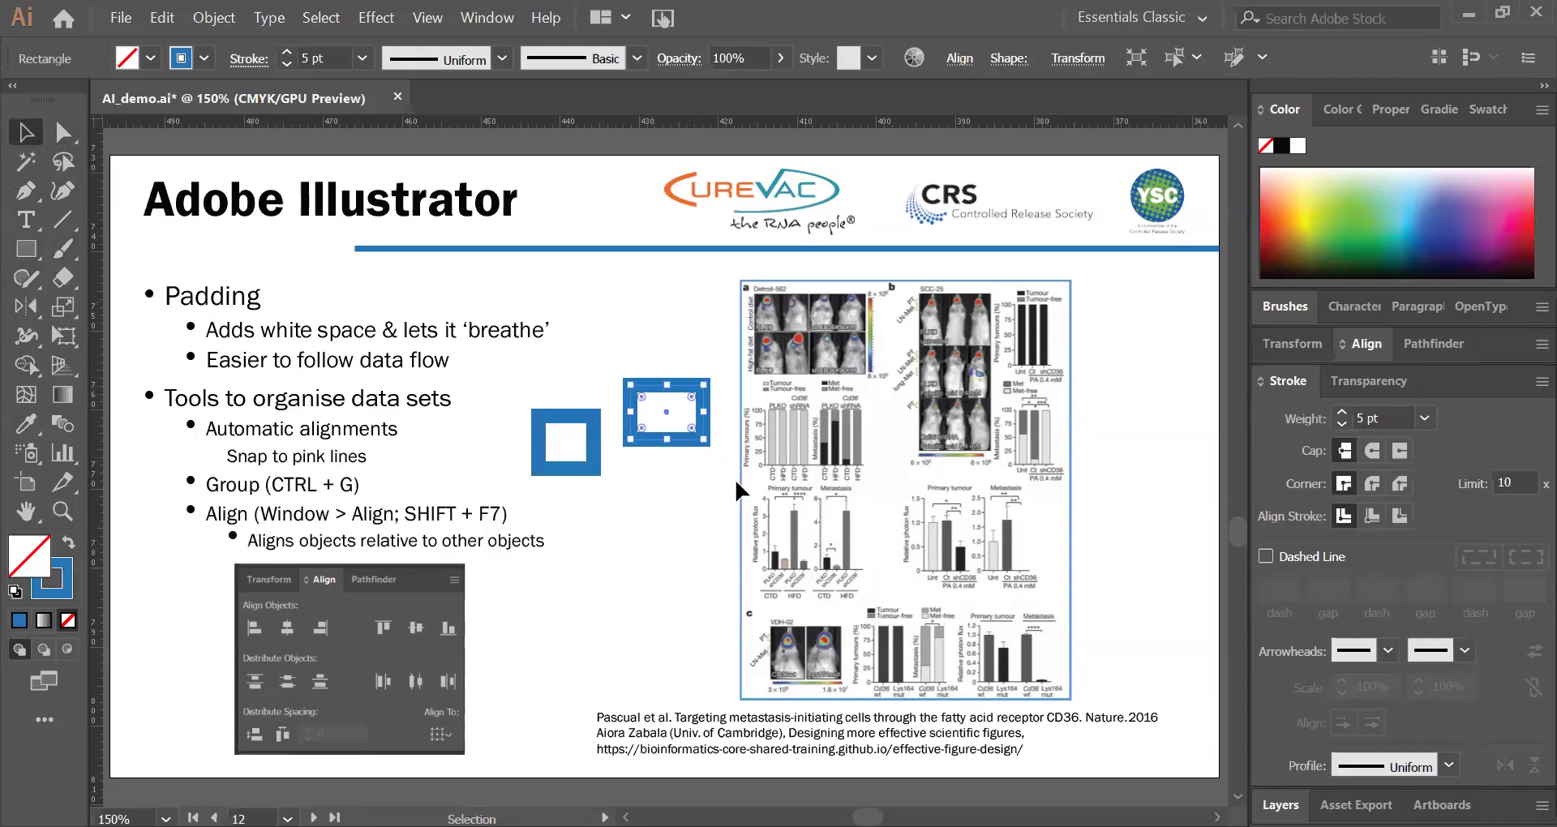
left_click(563, 431)
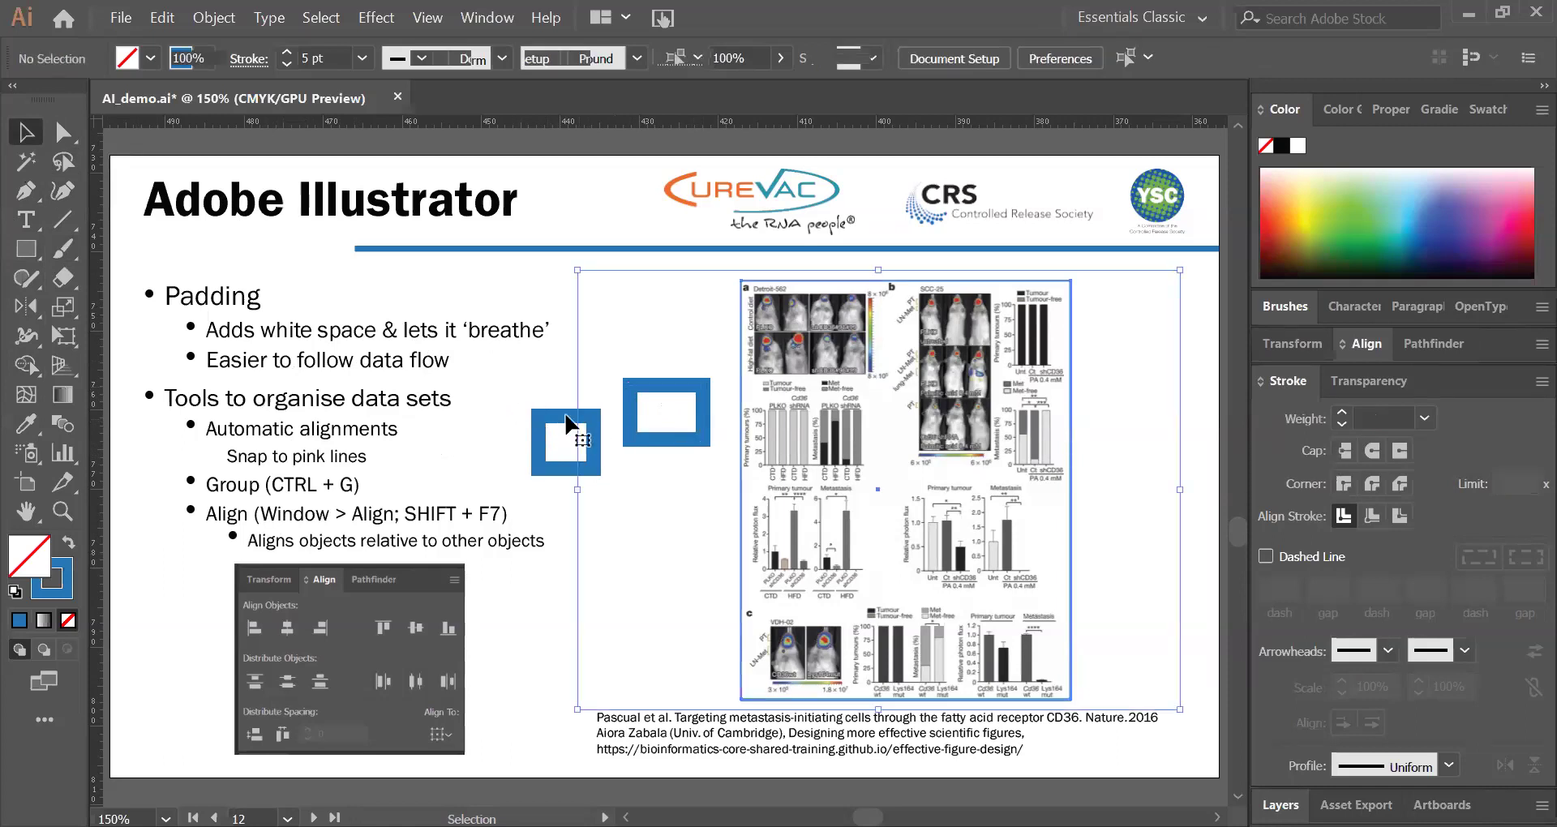
left_click(556, 422)
left_click_drag(556, 422, 556, 419)
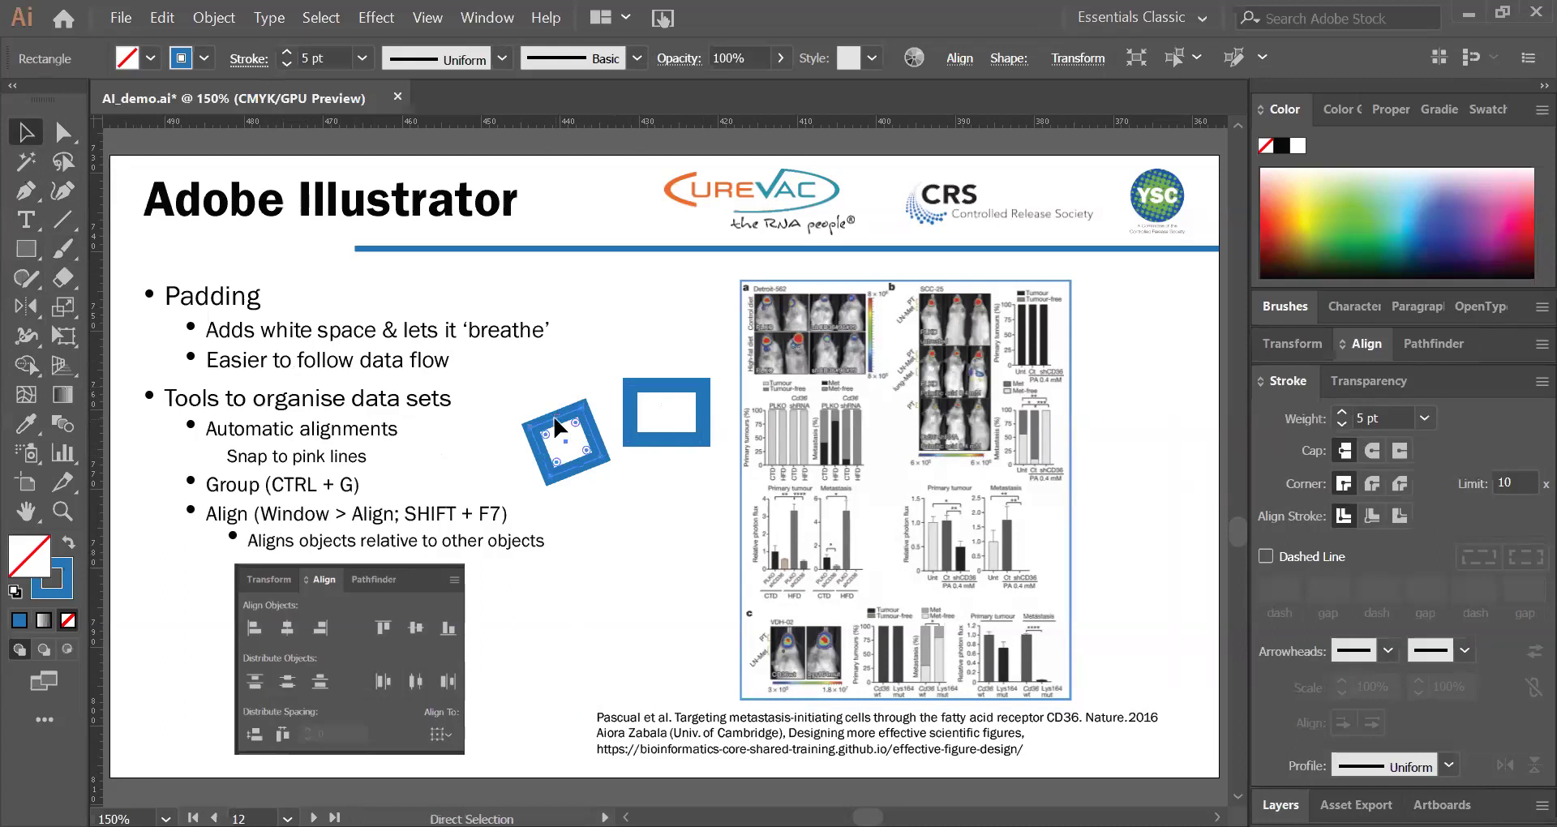
key("ctrl+z")
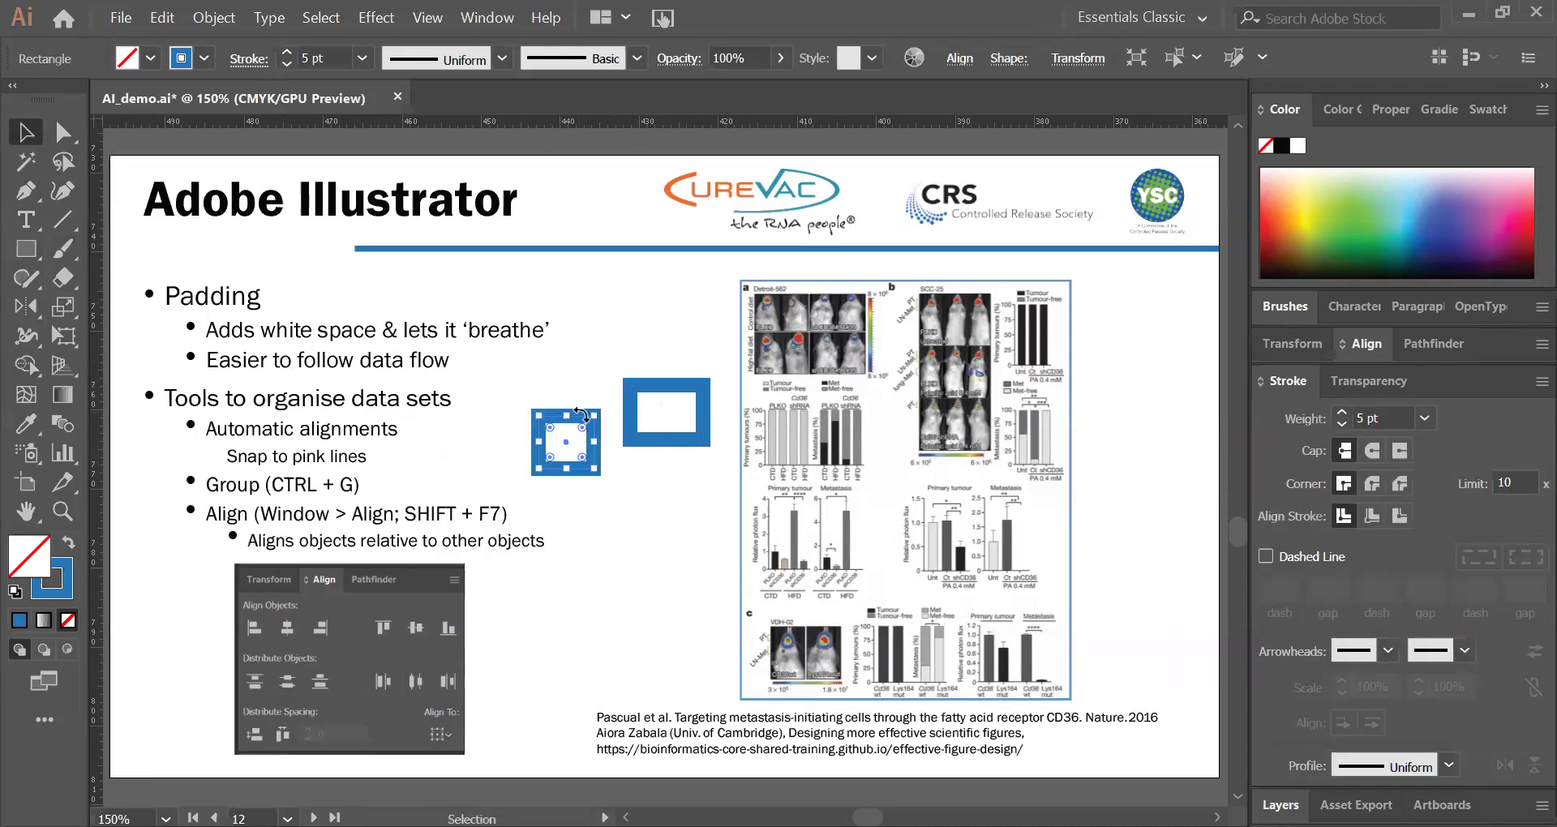
scroll(581, 413, "left", 3)
key("ctrl+plus")
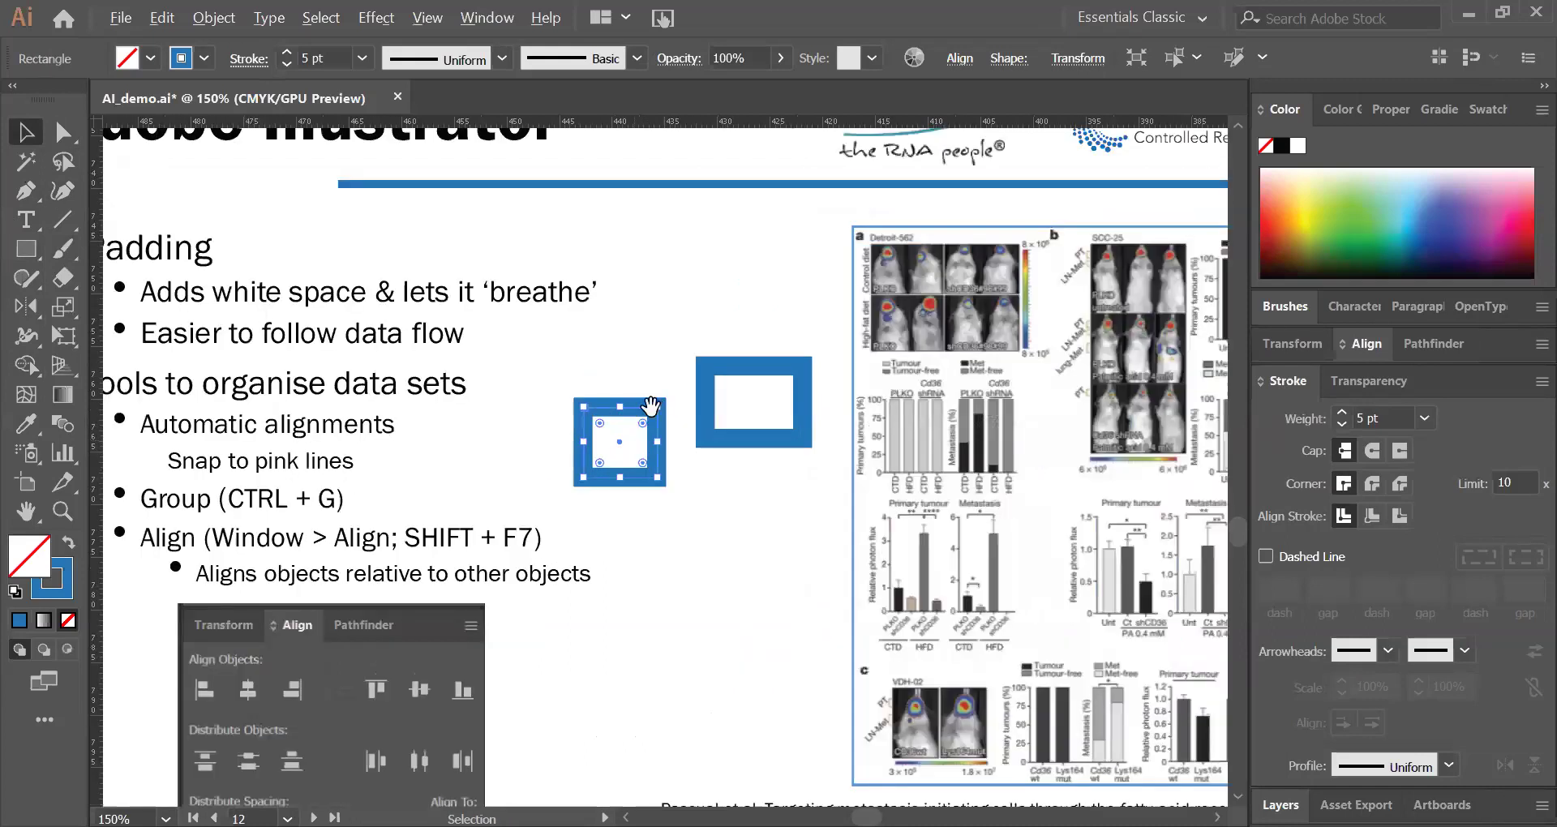
key("ctrl+plus")
key("ctrl+plus")
Step: Fill the small square blue and move it level with the other rectangle
left_click(601, 382)
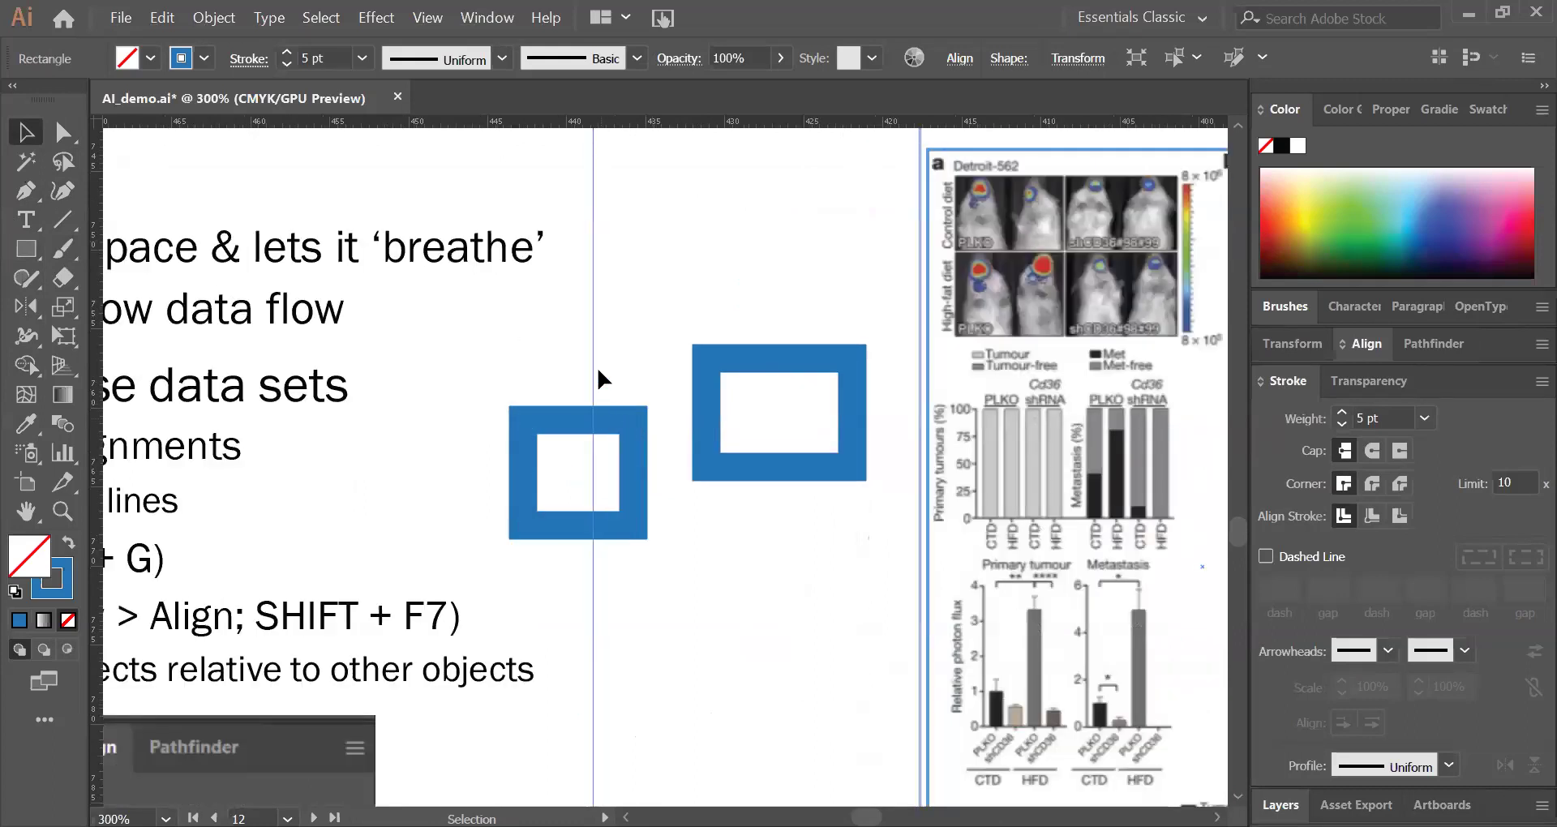
left_click(549, 422)
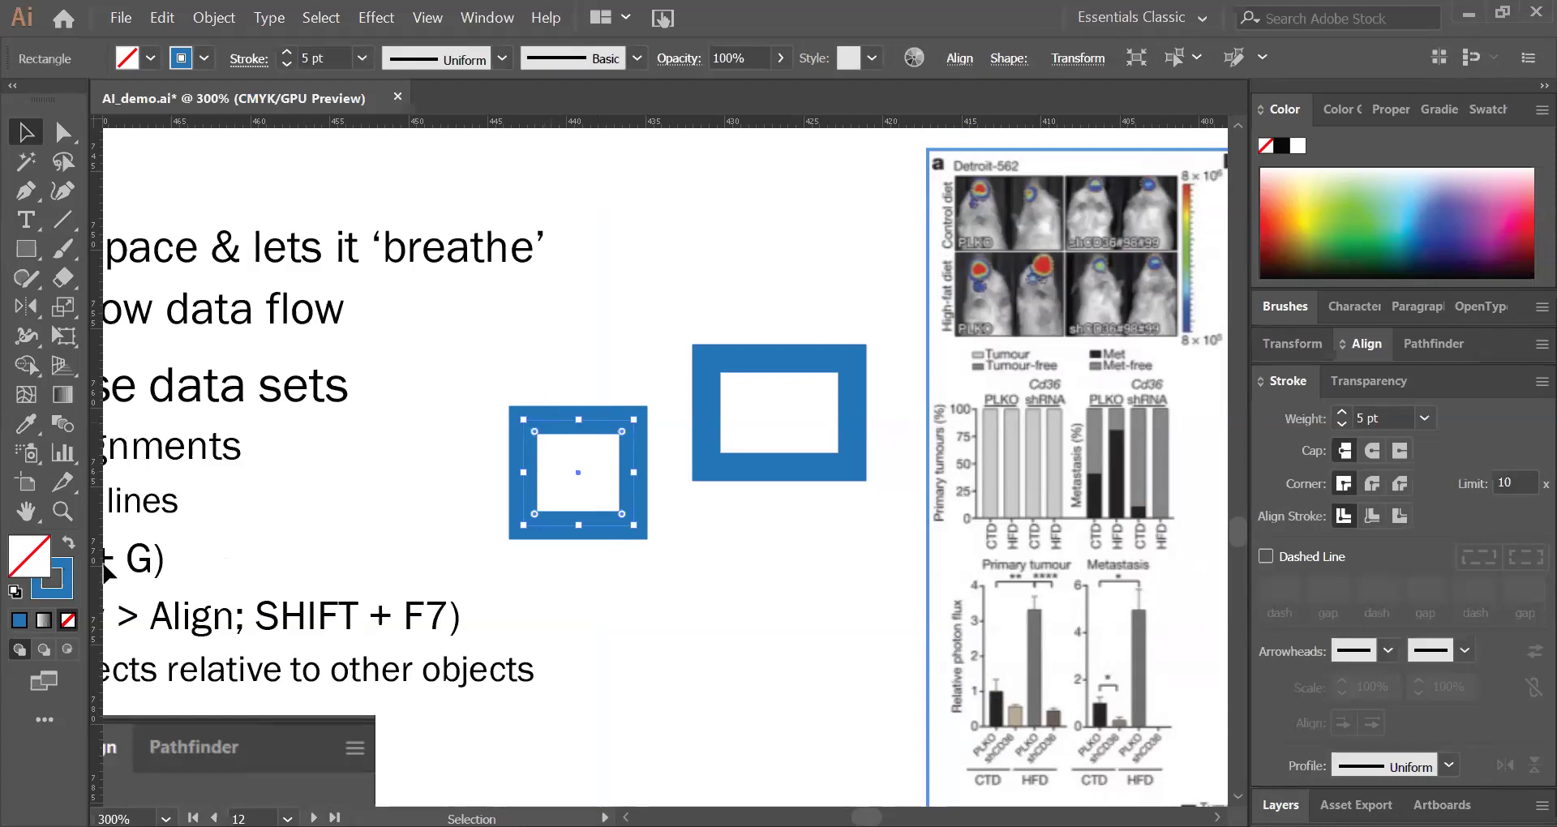
left_click(19, 620)
left_click_drag(576, 473, 626, 435)
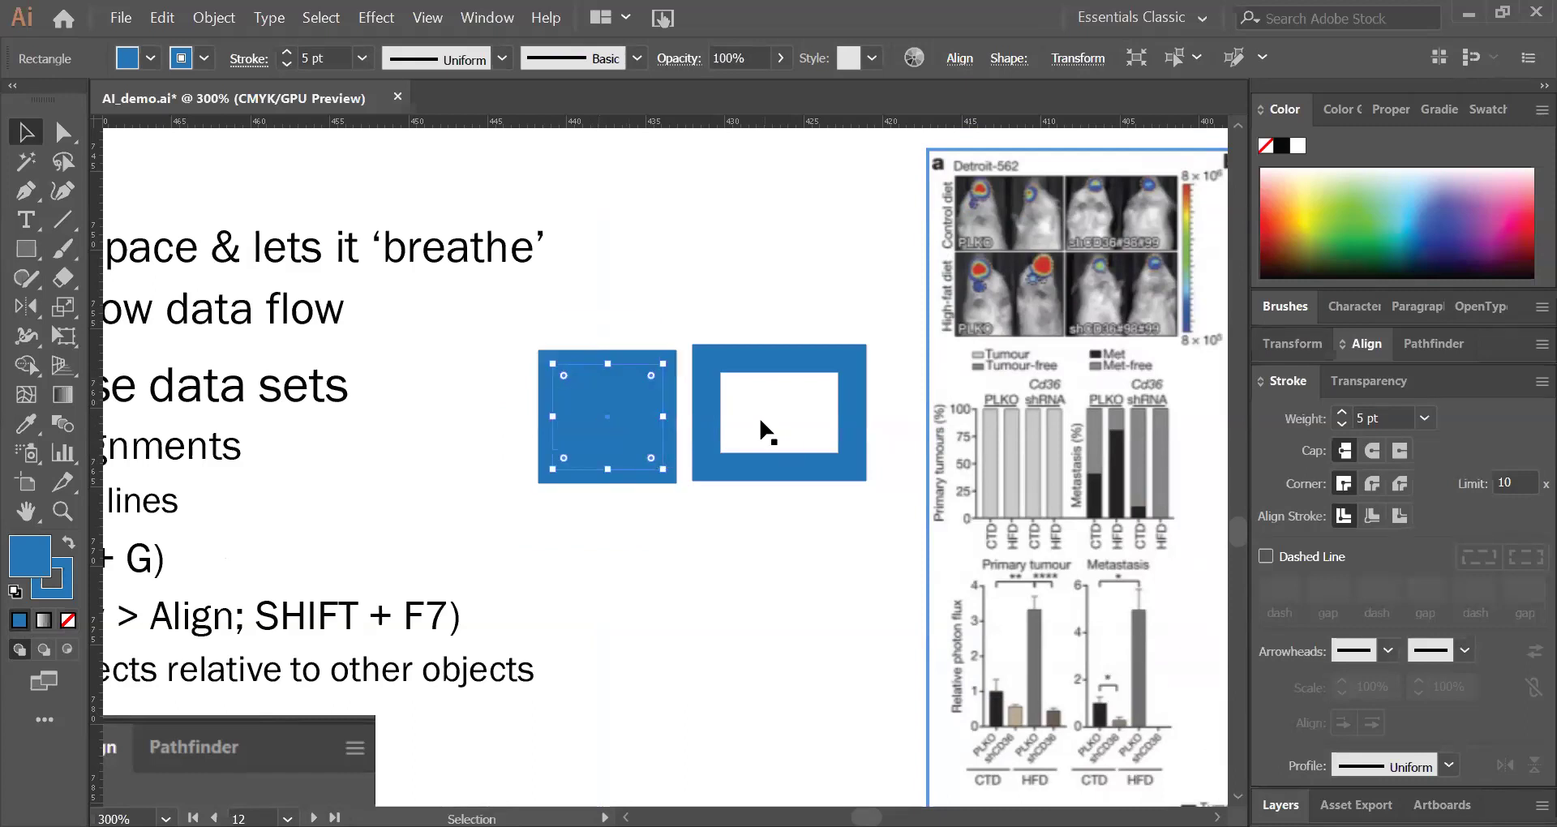
Step: Add the second blue rectangle to the selection and group both with Ctrl+G
scroll(762, 446, "down", 2)
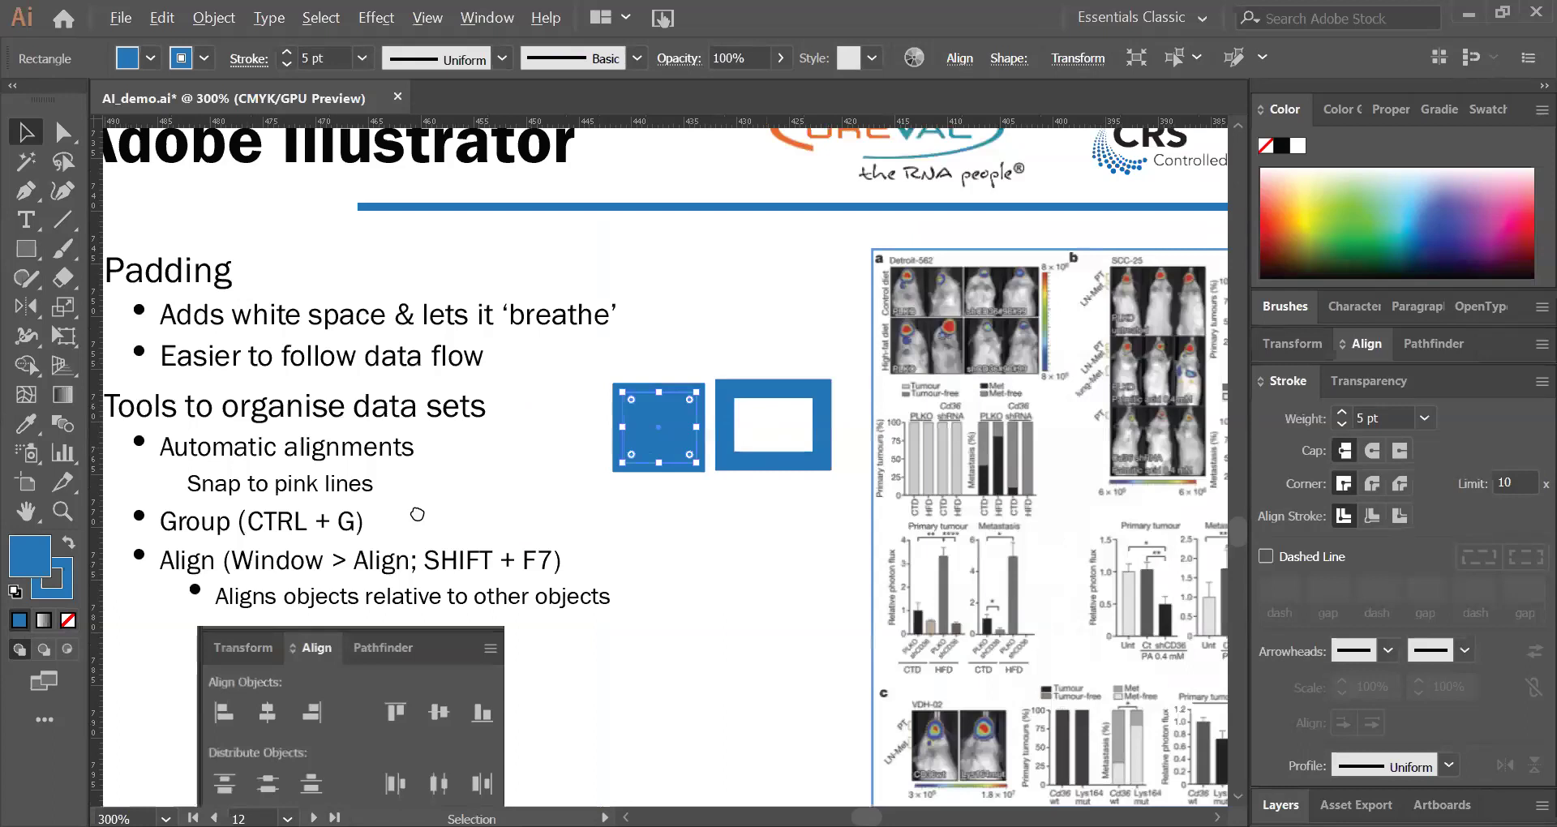
scroll(416, 514, "down", 5)
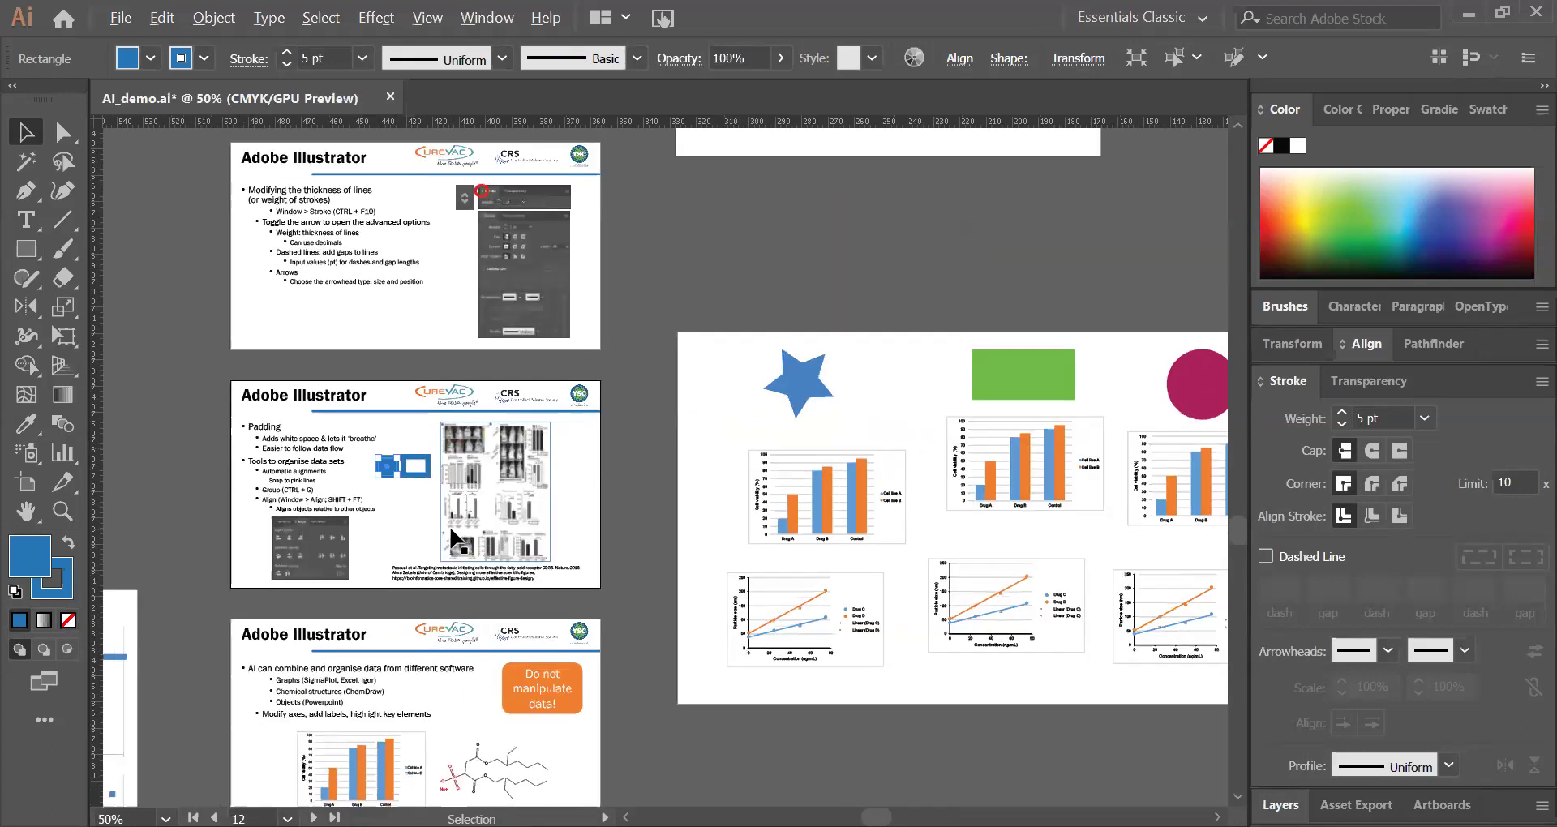
scroll(452, 529, "up", 3)
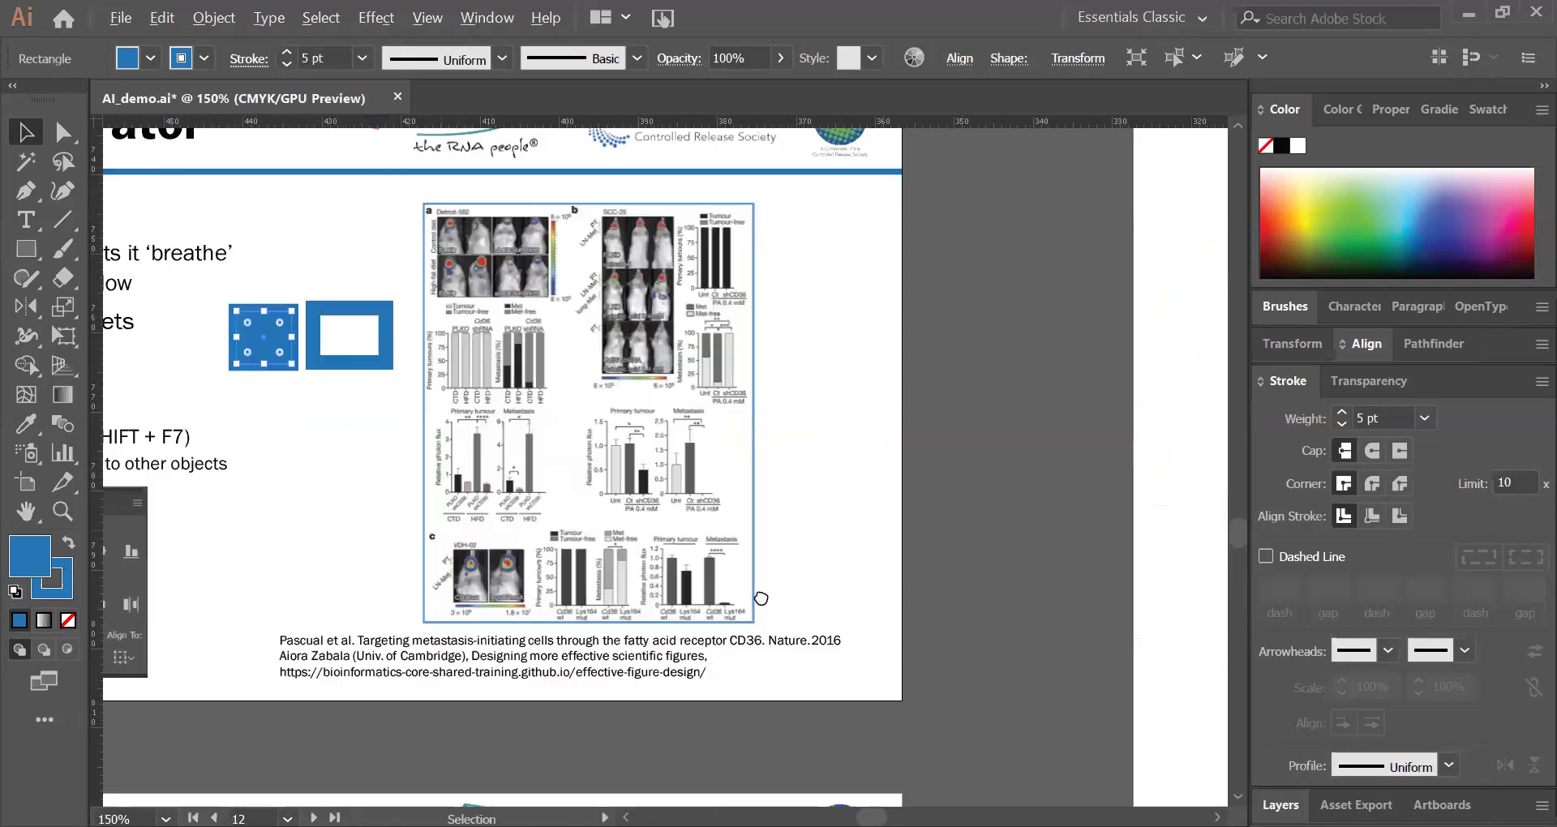
scroll(649, 596, "left", 5)
scroll(531, 594, "up", 2)
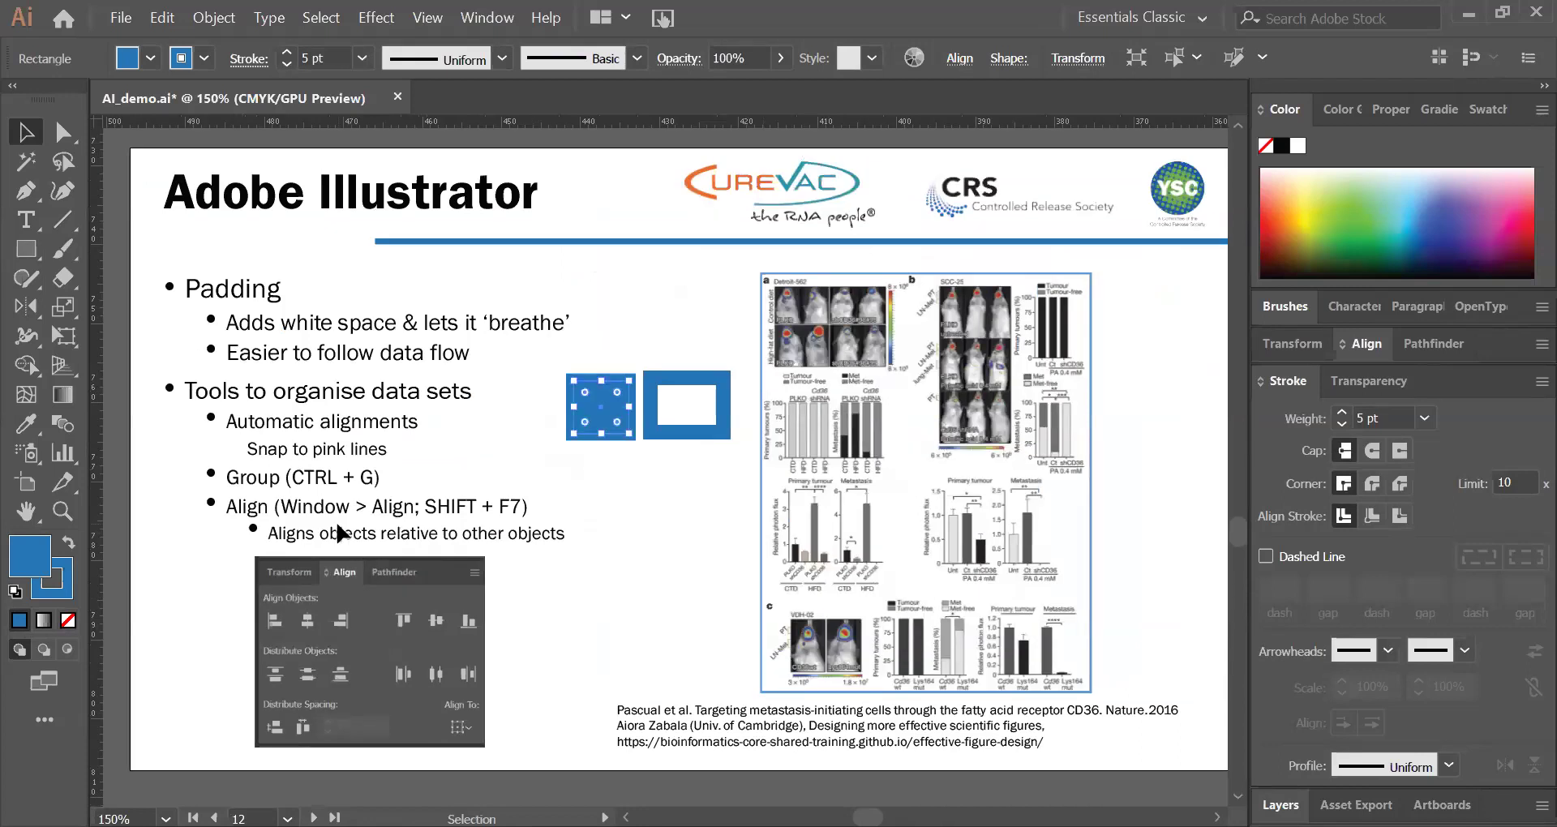
left_click(681, 434, "shift")
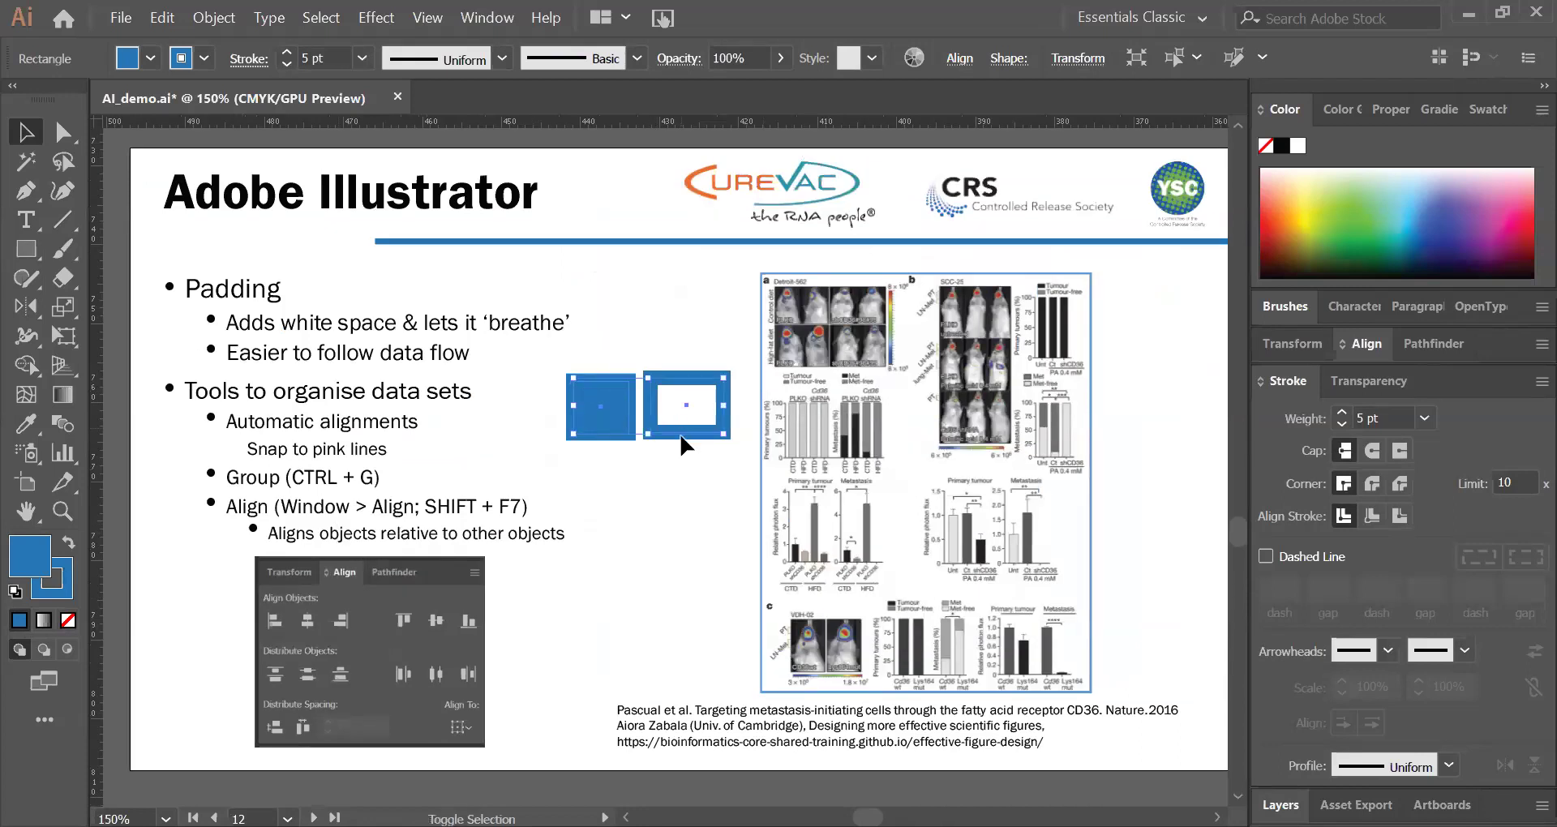
key("ctrl+g")
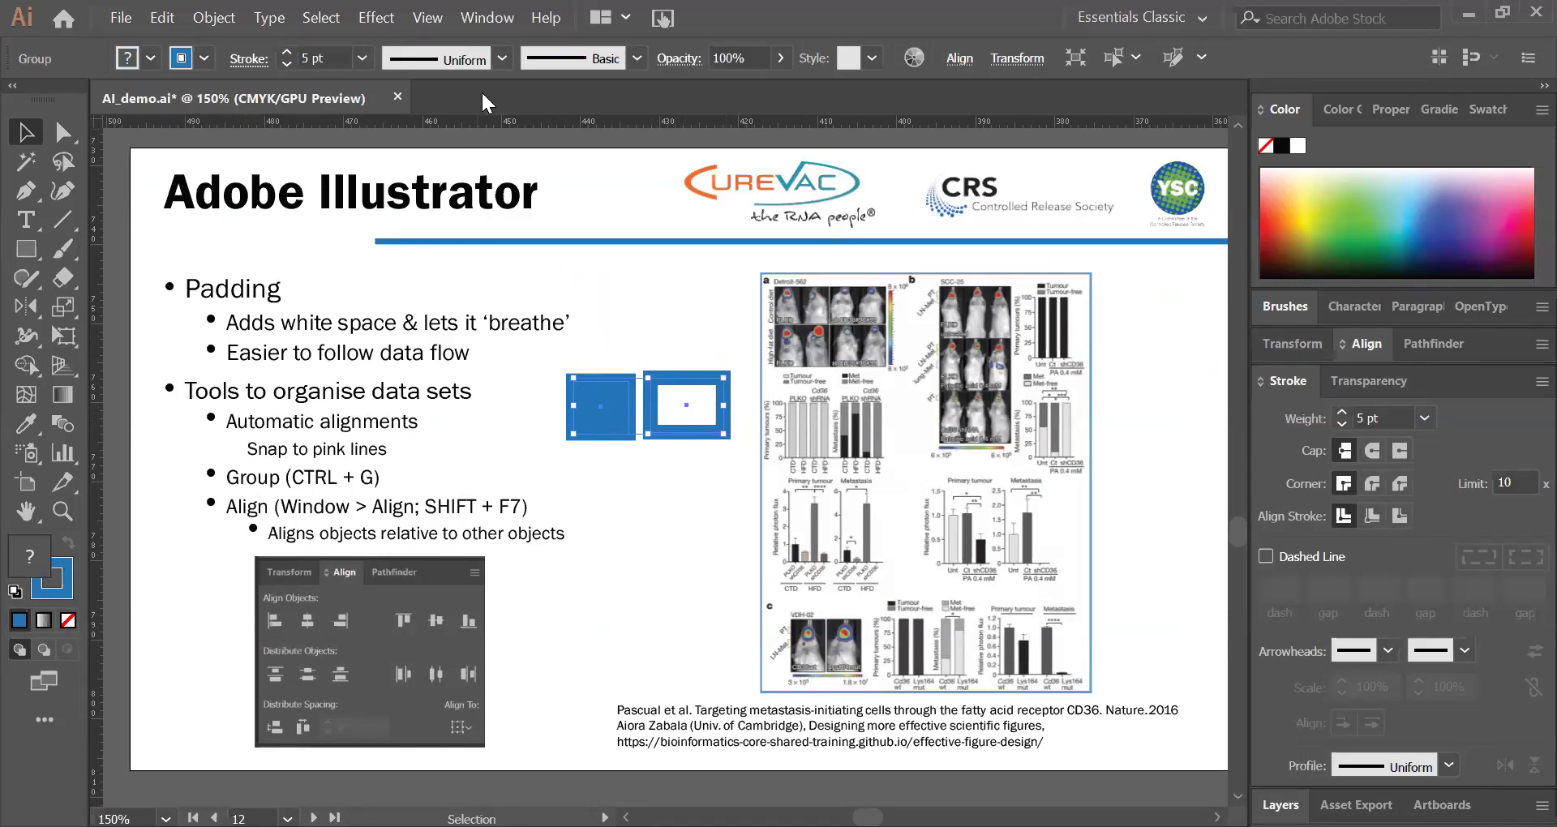
Step: Show the Align panel from the Window menu and pan over to the chart artboard
key("alt+w")
scroll(588, 95, "up", 5)
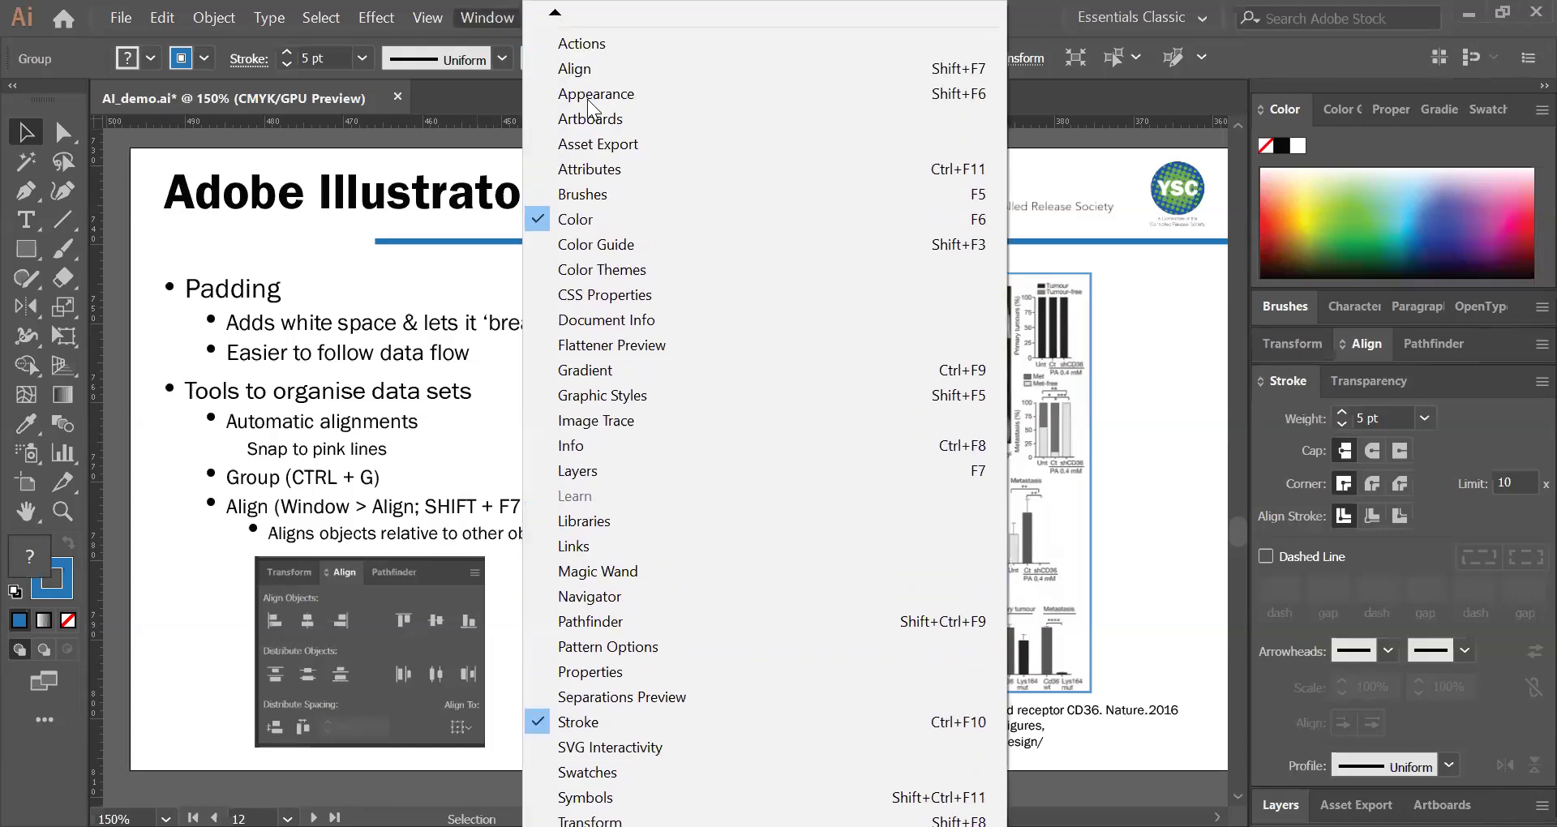
scroll(587, 95, "up", 1)
left_click(594, 95)
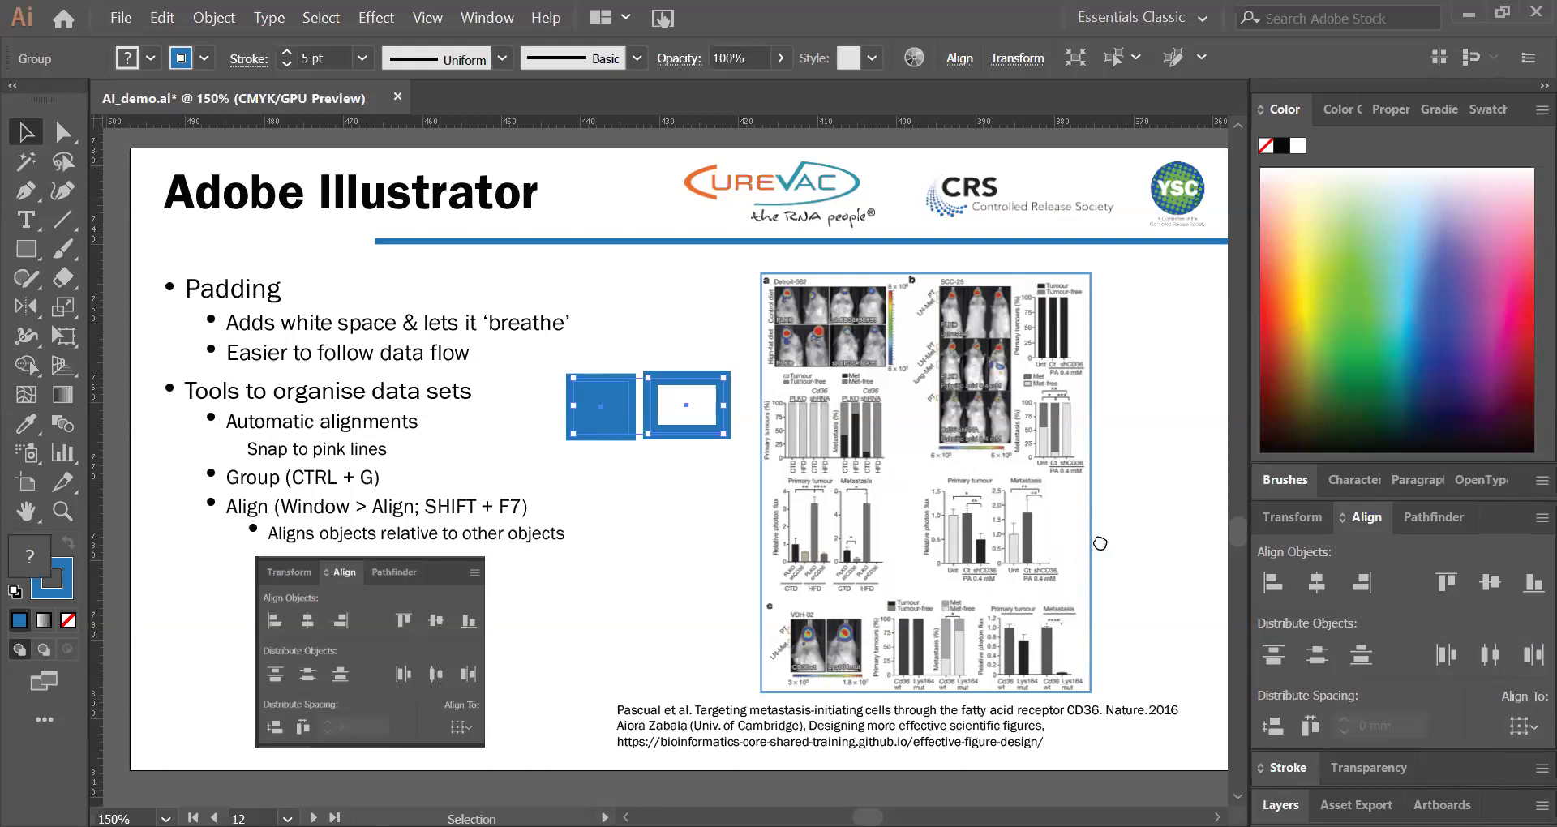
left_click_drag(381, 536, 92, 525)
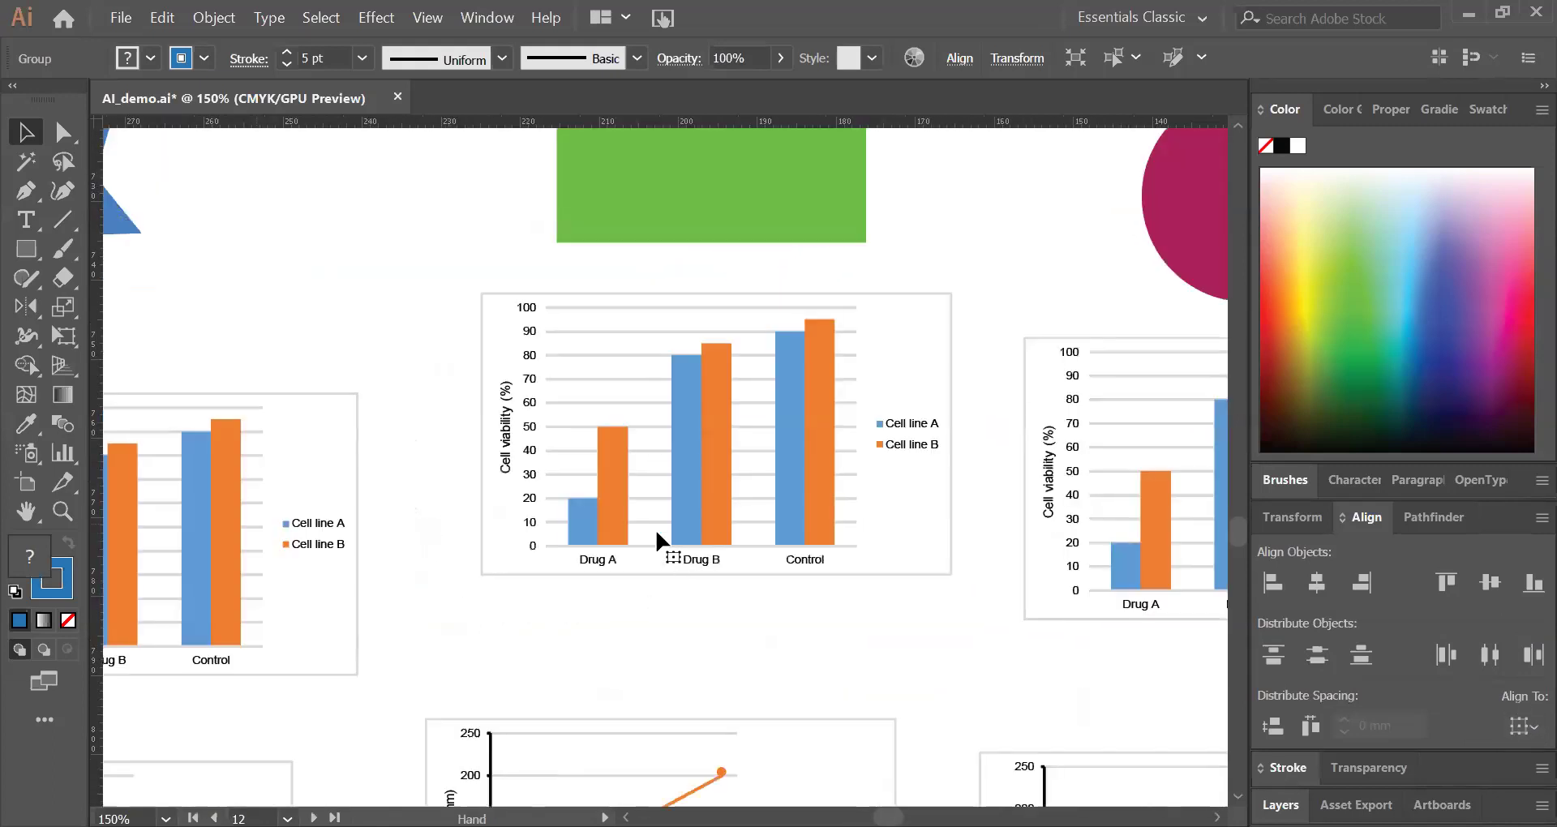
Step: Fit the chart artboard in view and top-align the blue star, green rectangle and magenta circle
left_click(660, 538)
key("v")
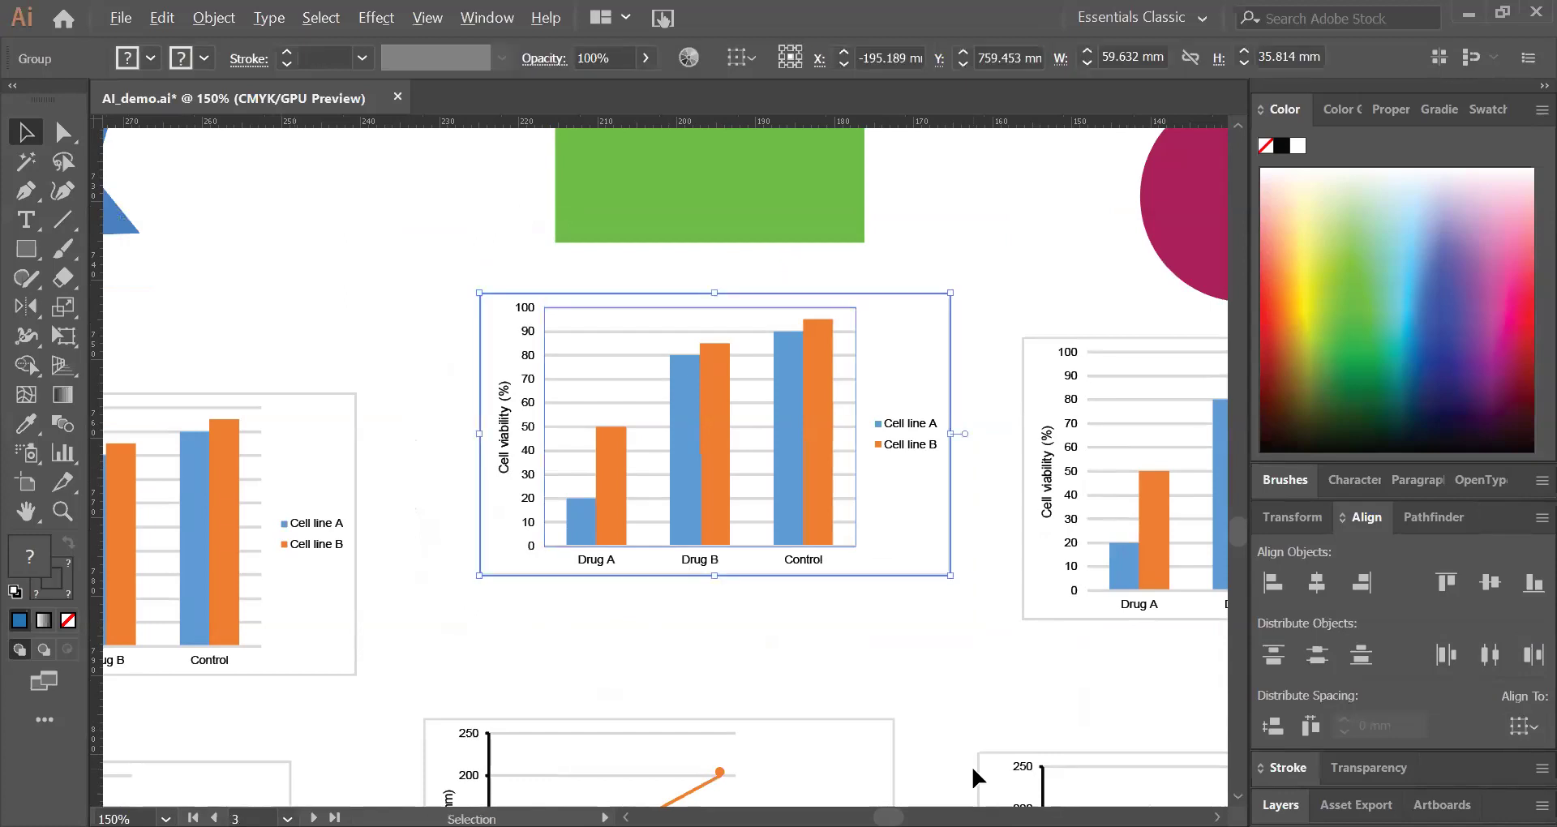
key("ctrl+0")
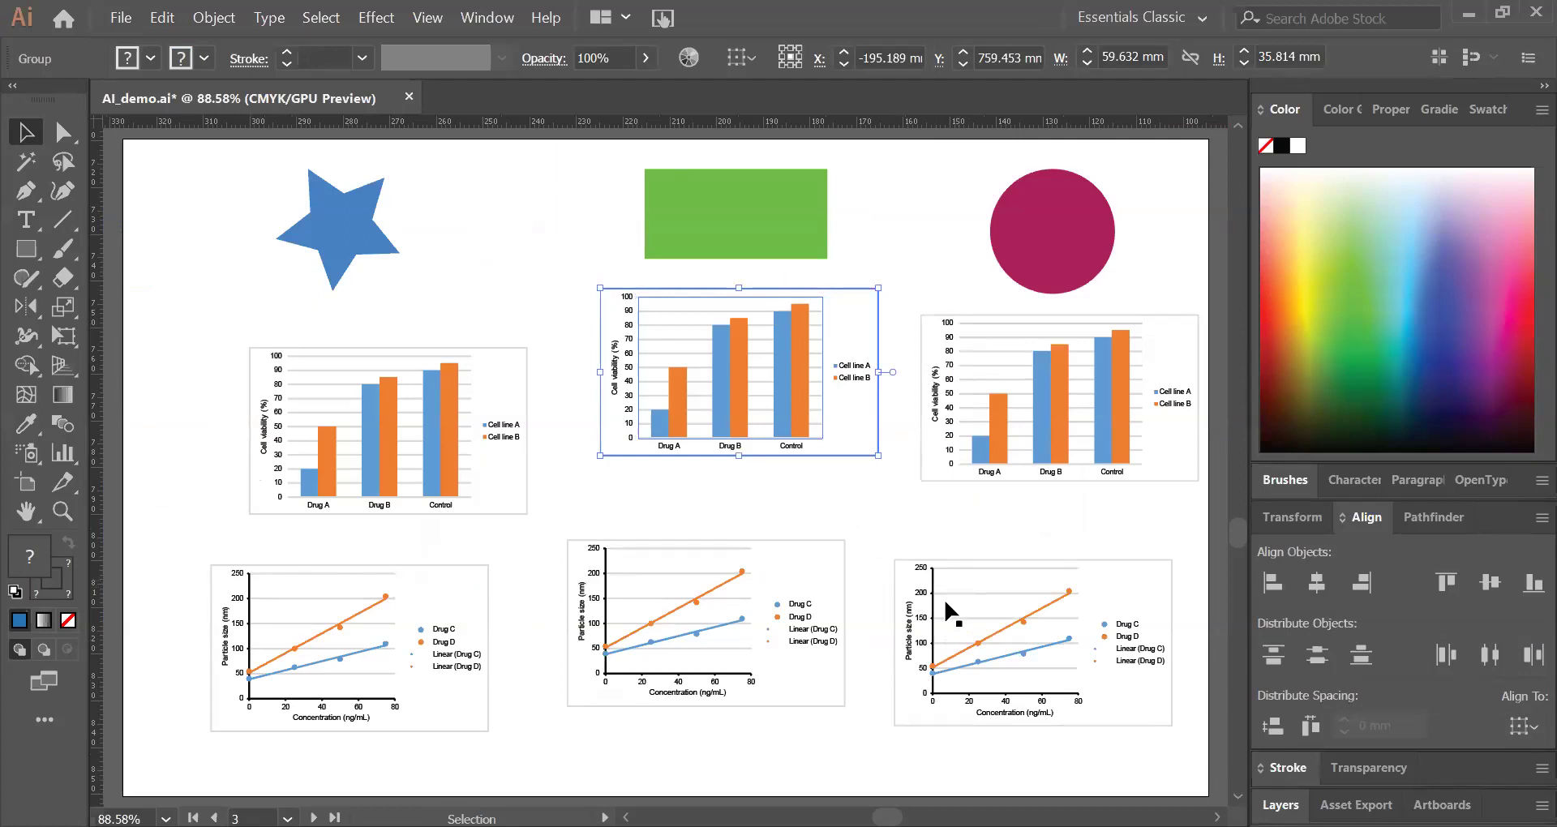
left_click(505, 458)
left_click(757, 410)
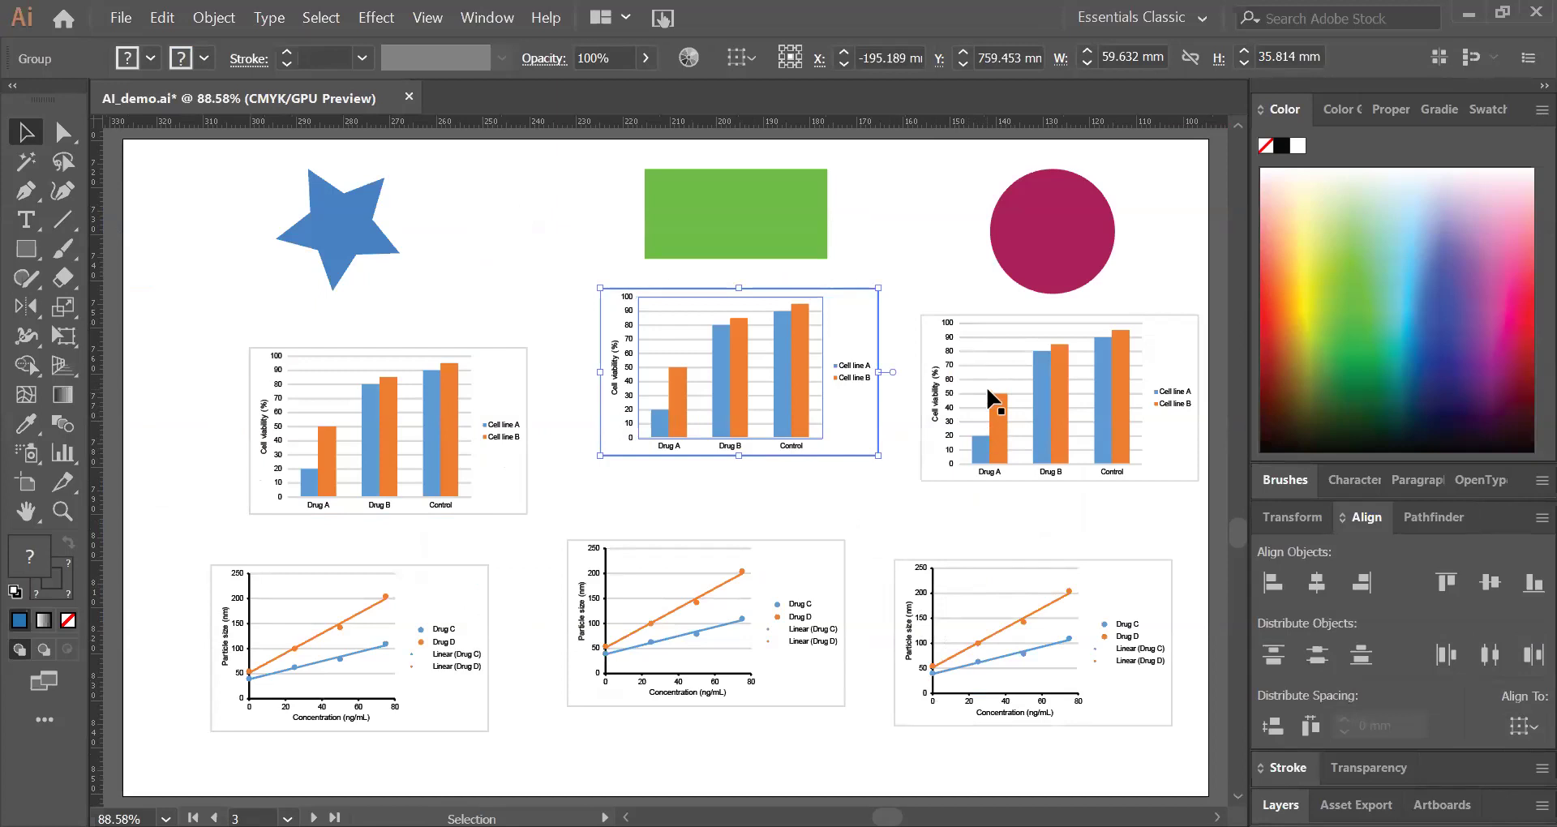
left_click(356, 249)
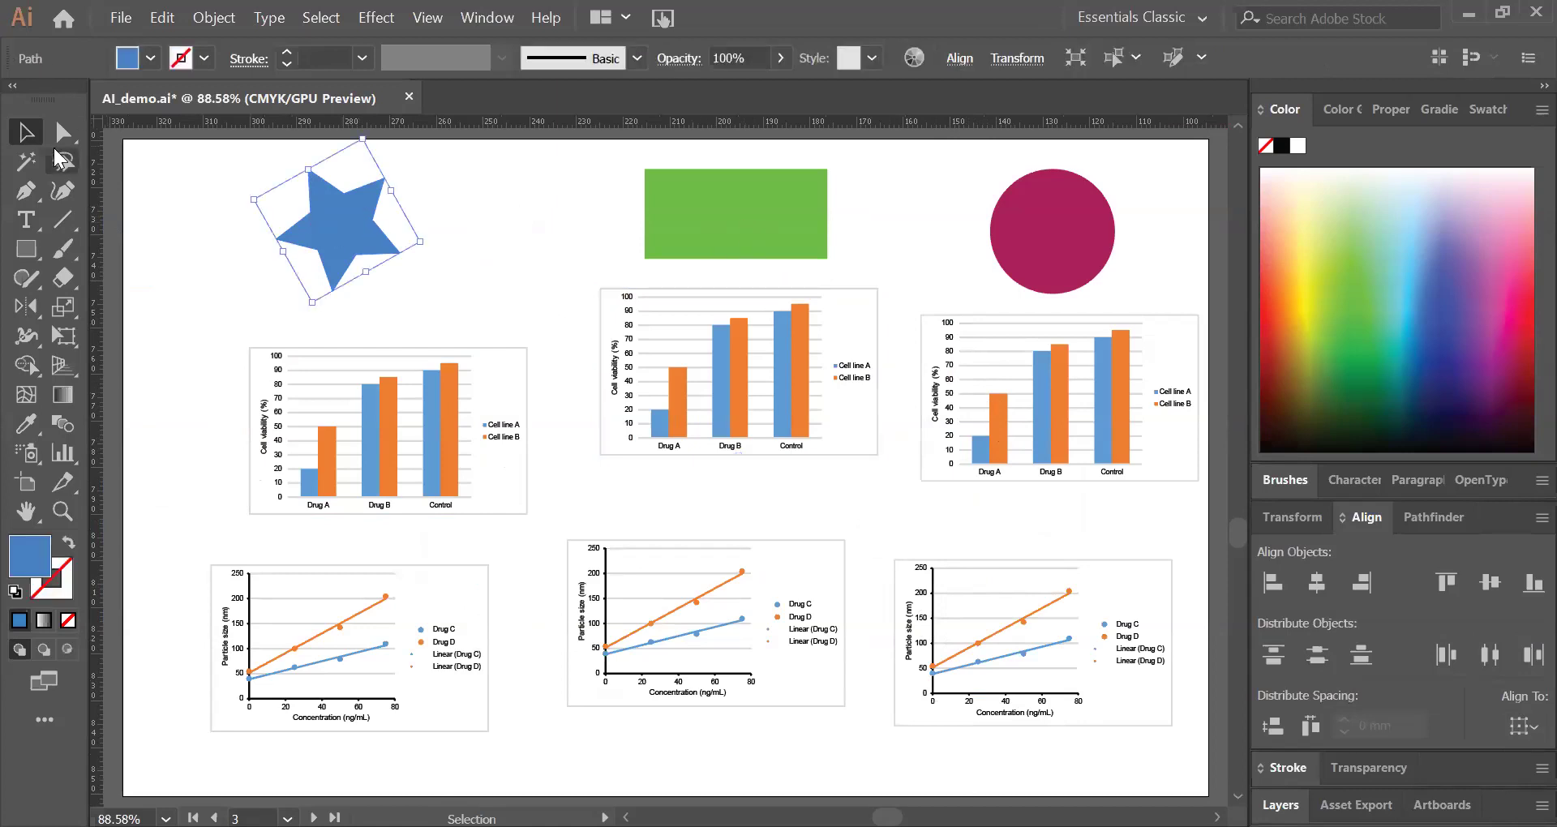
left_click(744, 221, "shift")
left_click(1013, 231, "shift")
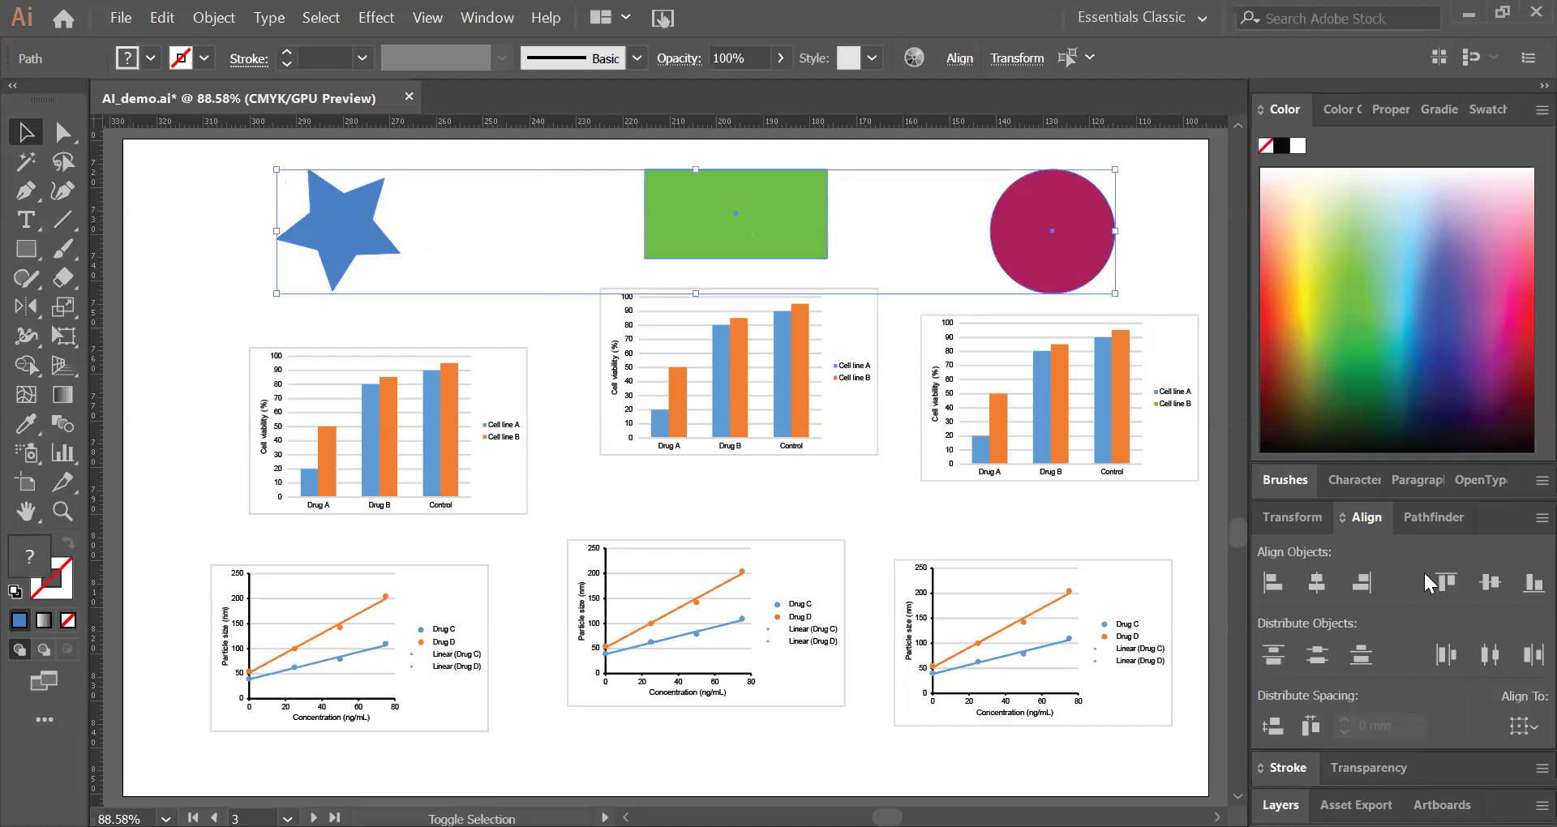
left_click(1442, 584)
Step: Vertically centre-align the three bar charts
left_click(503, 471)
left_click(741, 434, "shift")
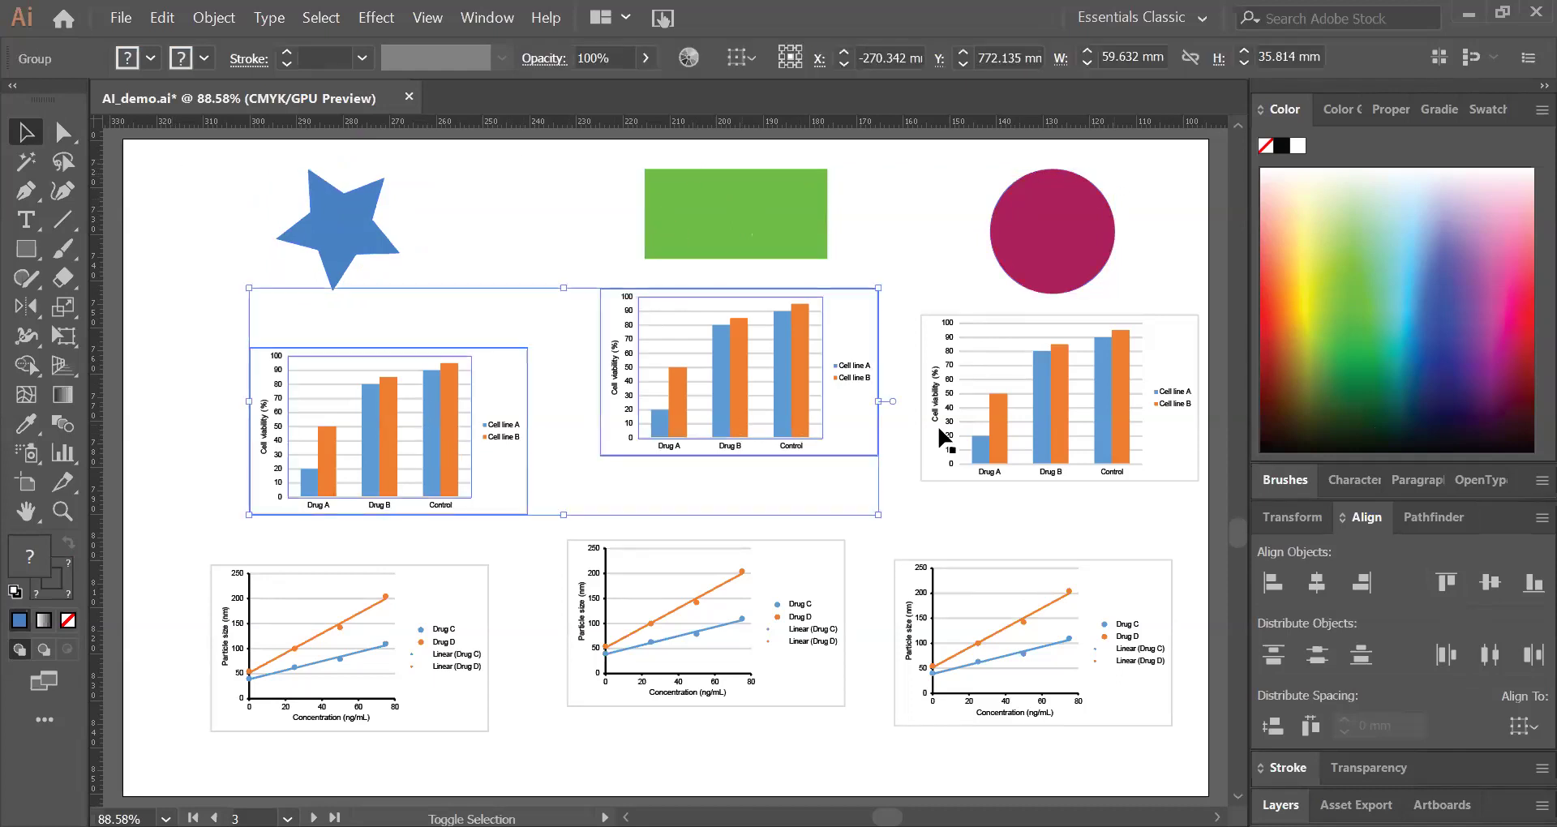
left_click(987, 425, "shift")
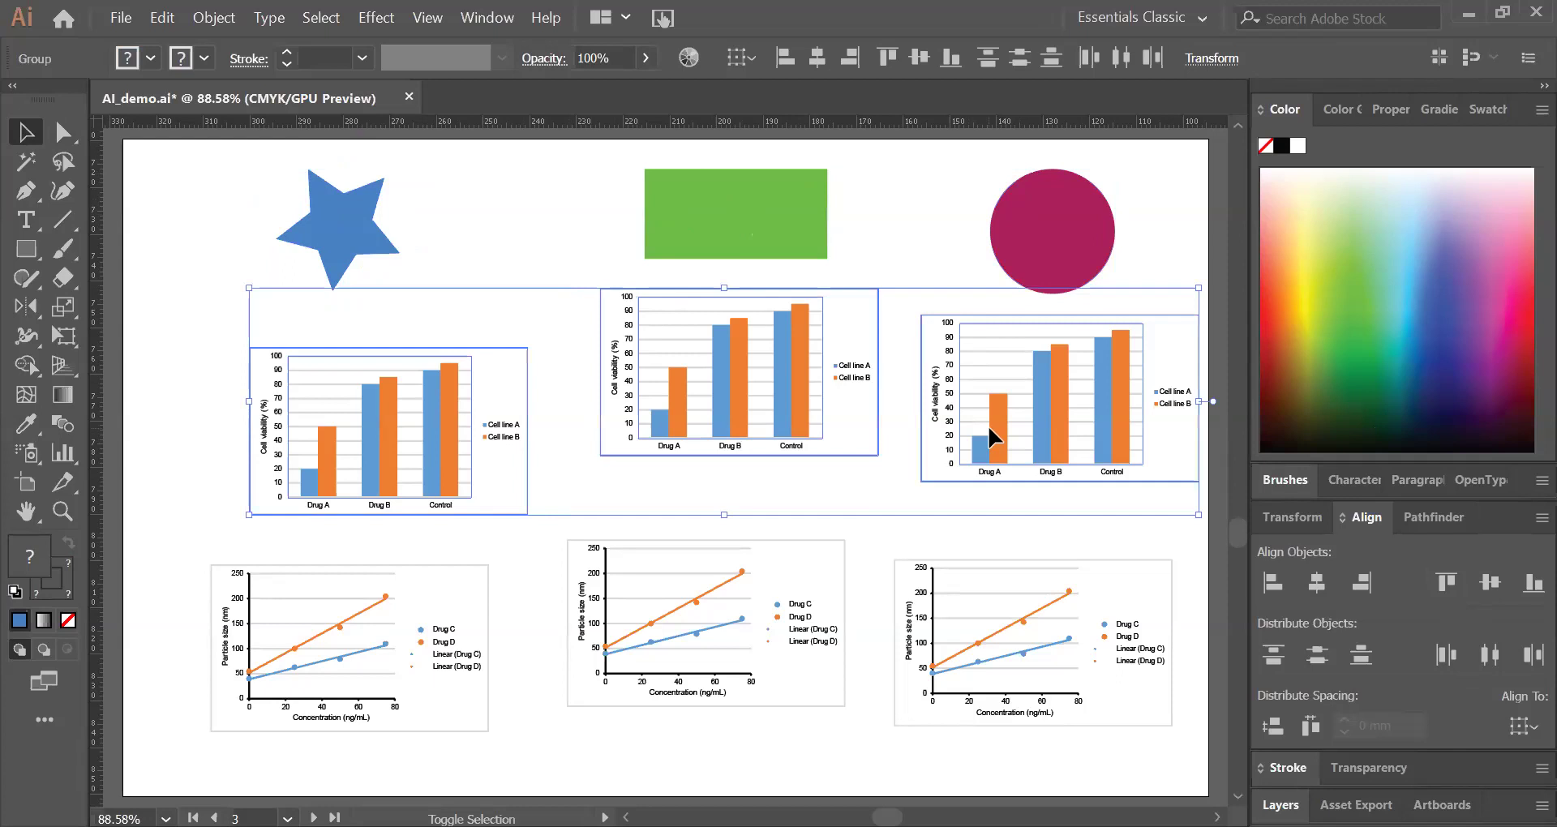
left_click(1486, 591)
Step: Bottom-align the three line charts, then deselect
left_click(452, 653)
left_click(788, 644, "shift")
left_click(1087, 636, "shift")
left_click(1533, 582)
left_click(633, 535)
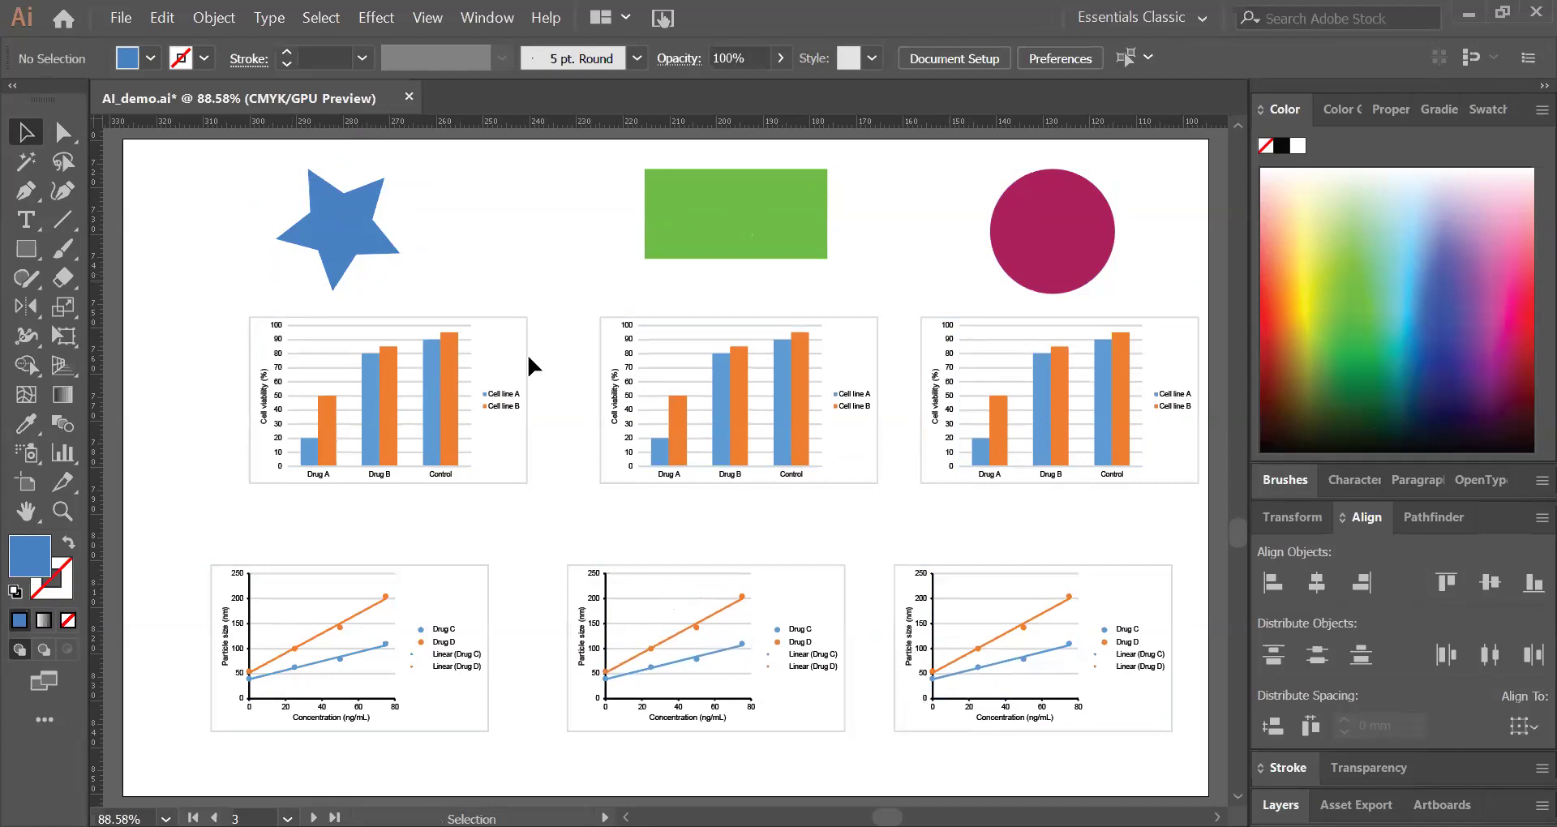
Step: Horizontally centre the blue star over the left bar chart and line chart
left_click(325, 259)
left_click(410, 401, "shift")
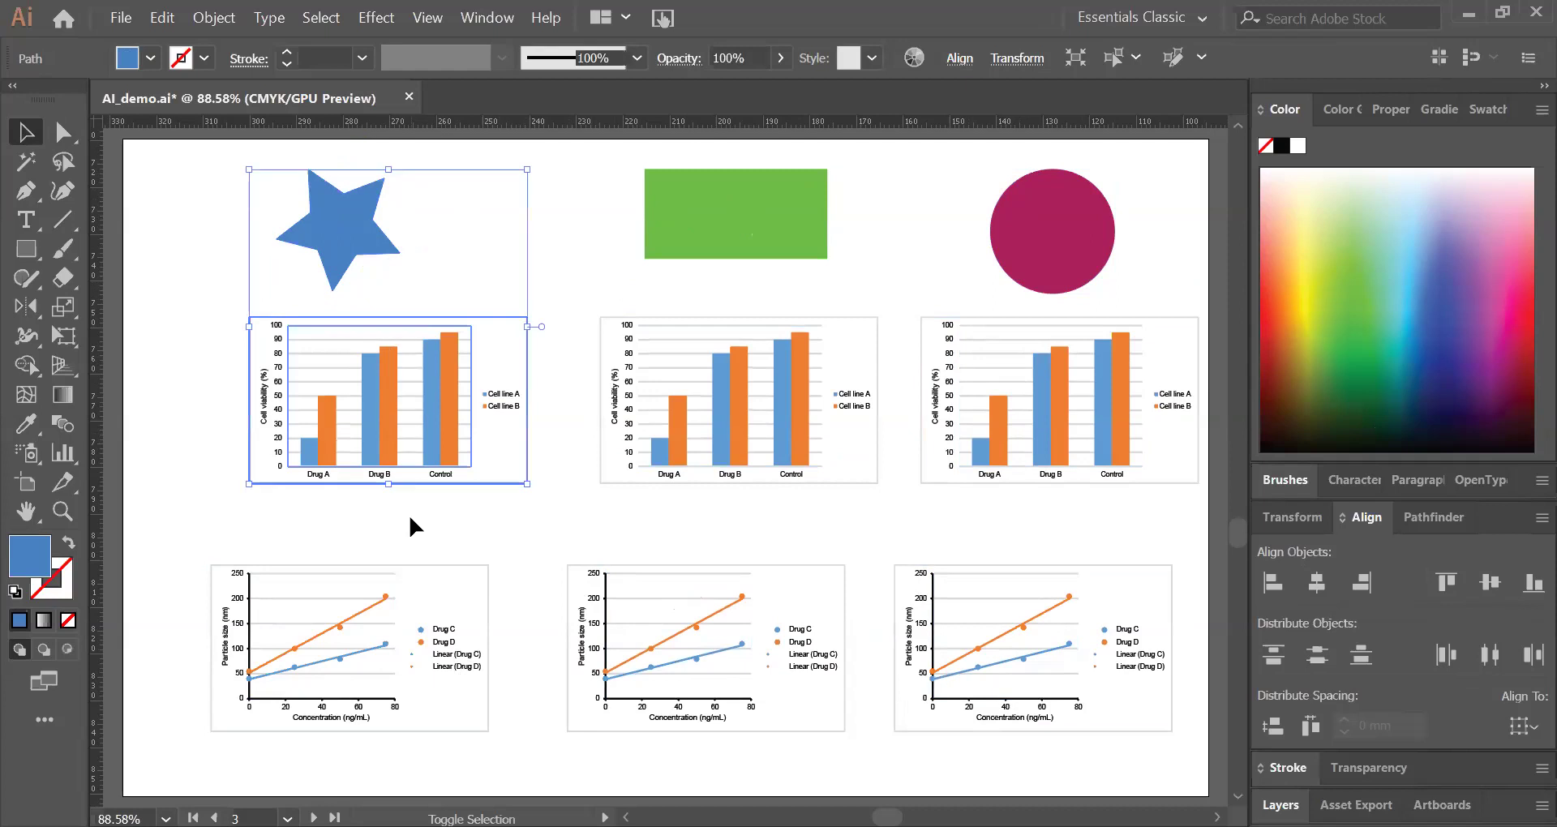
left_click(417, 609, "shift")
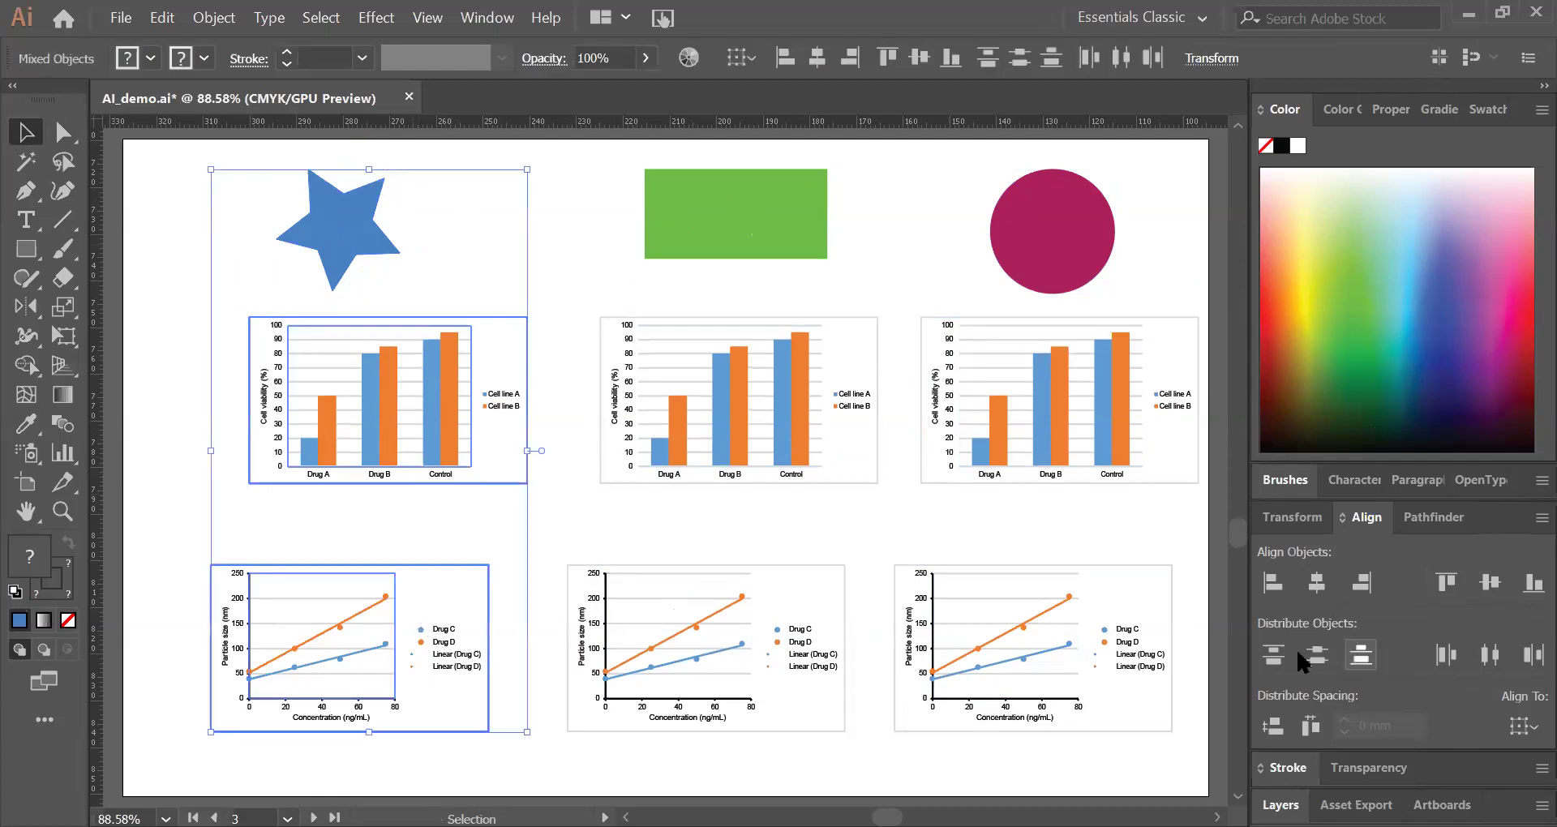
left_click(1317, 585)
Step: Horizontally centre the green rectangle over the middle bar chart and line chart
left_click(792, 253)
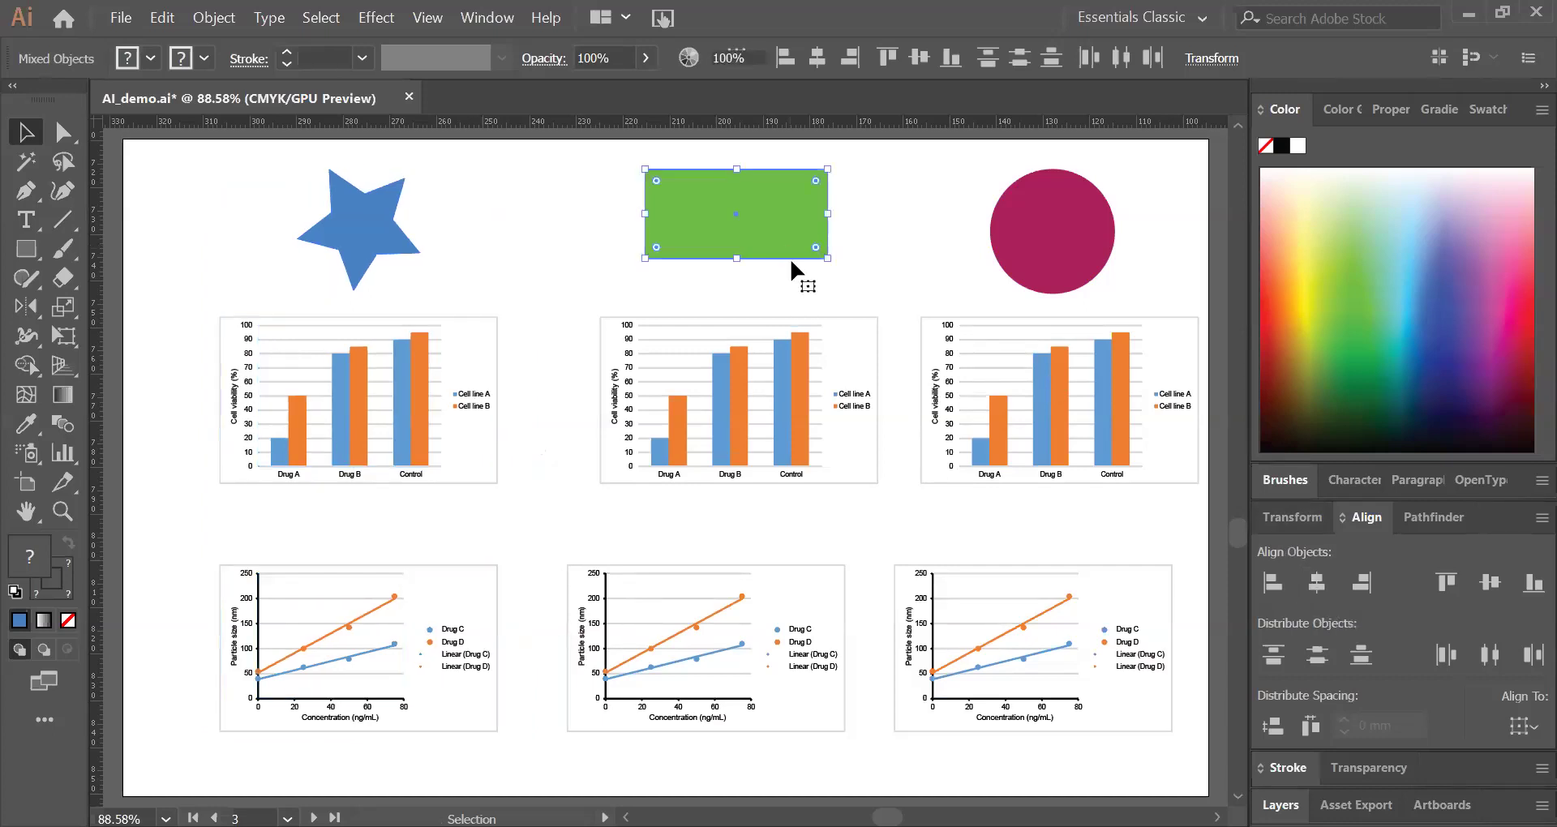
left_click(806, 412, "shift")
left_click(806, 612, "shift")
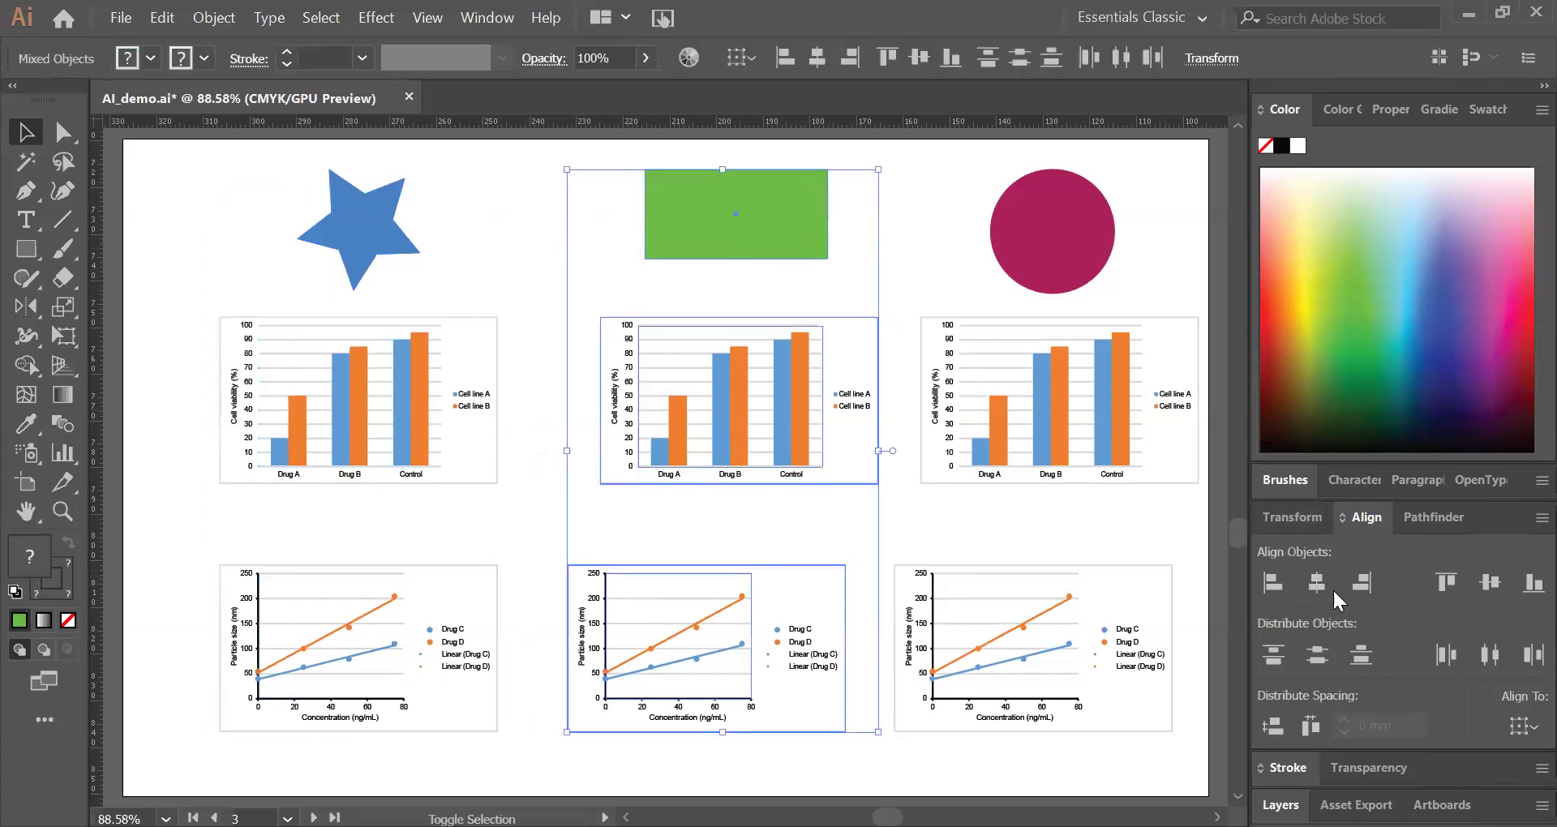
left_click(1316, 584)
Step: Horizontally centre the magenta circle over the right bar and line charts, then deselect
left_click(1046, 292)
left_click(1059, 364, "shift")
left_click(1071, 610, "shift")
left_click(1316, 583)
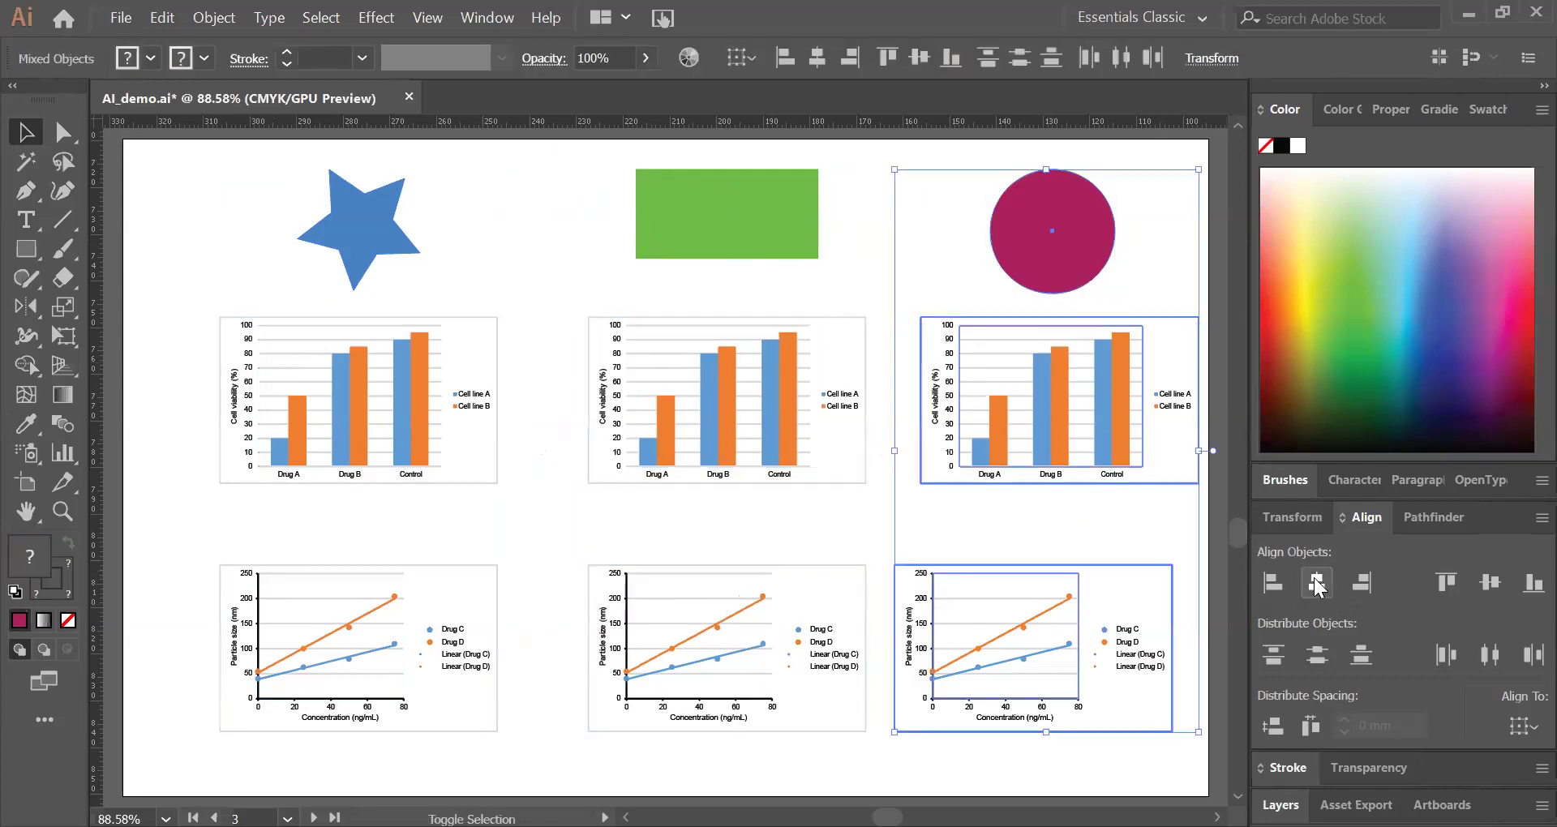
left_click(557, 483)
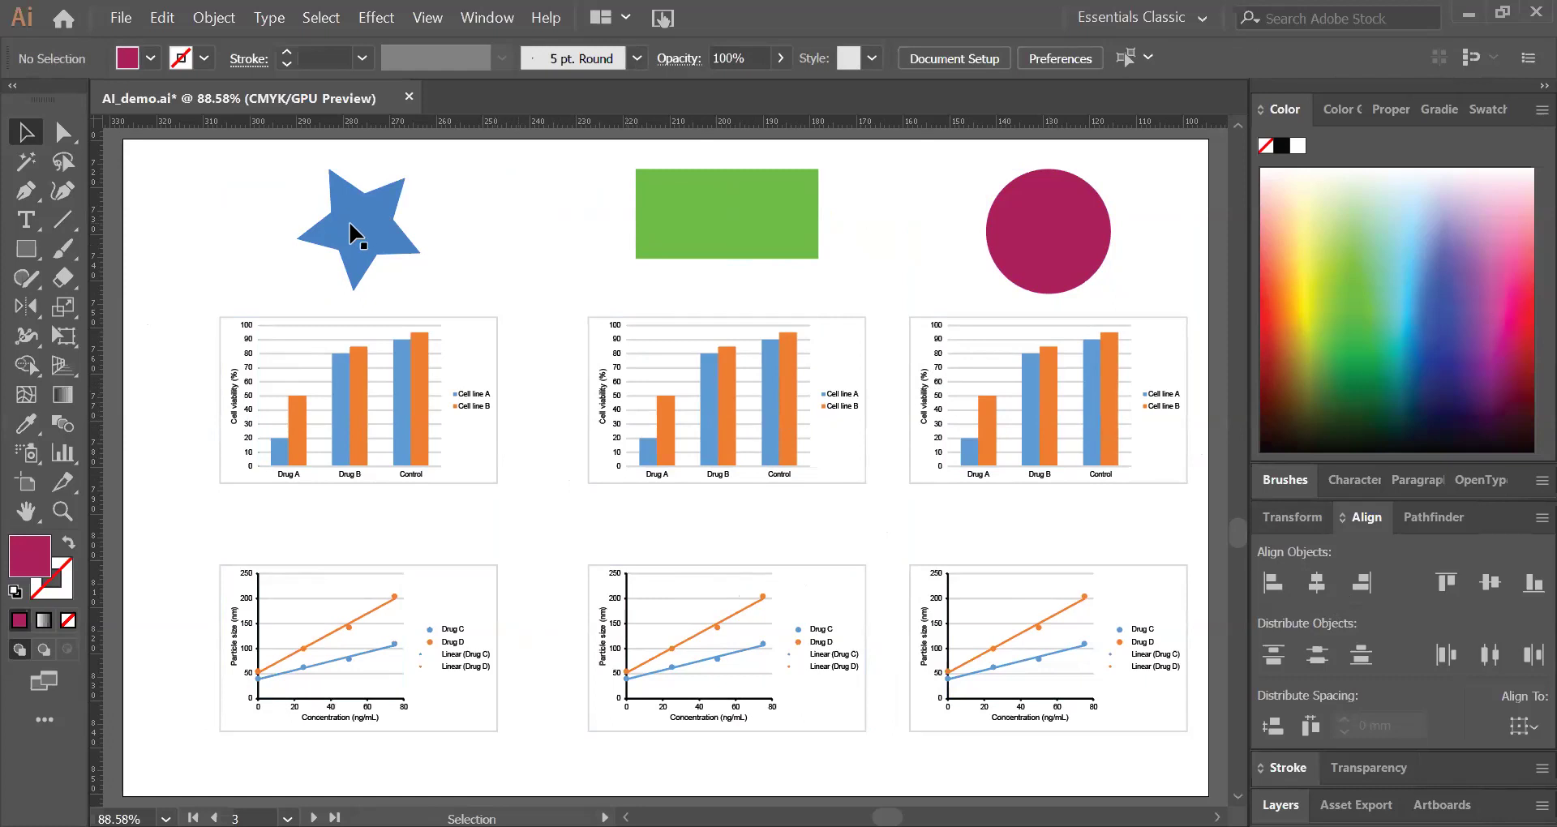
Step: Group the blue star with the left bar chart and line chart
left_click(356, 240)
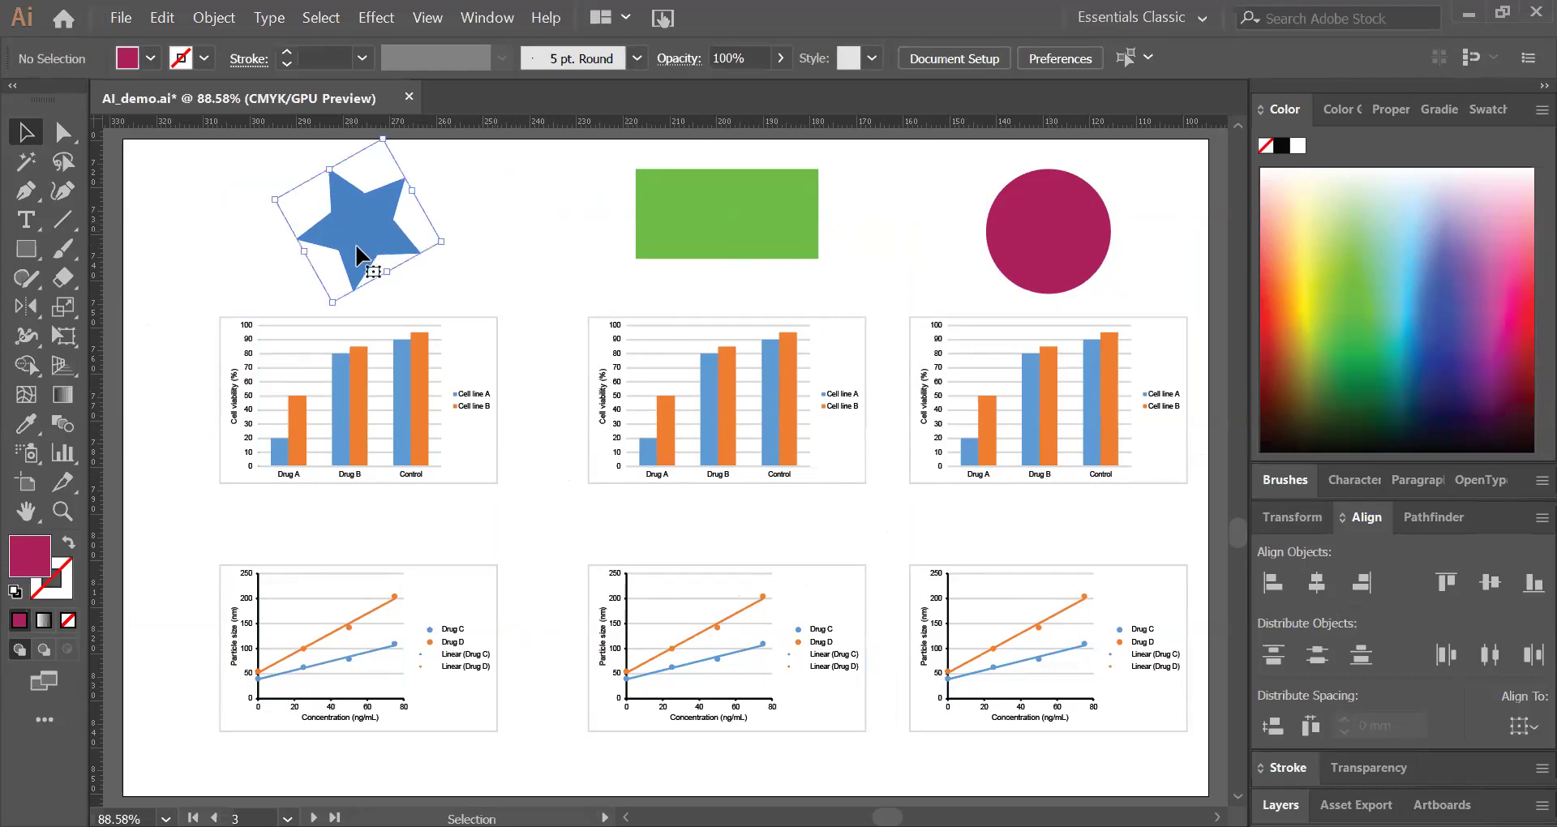
left_click(352, 393, "shift")
left_click(342, 622, "shift")
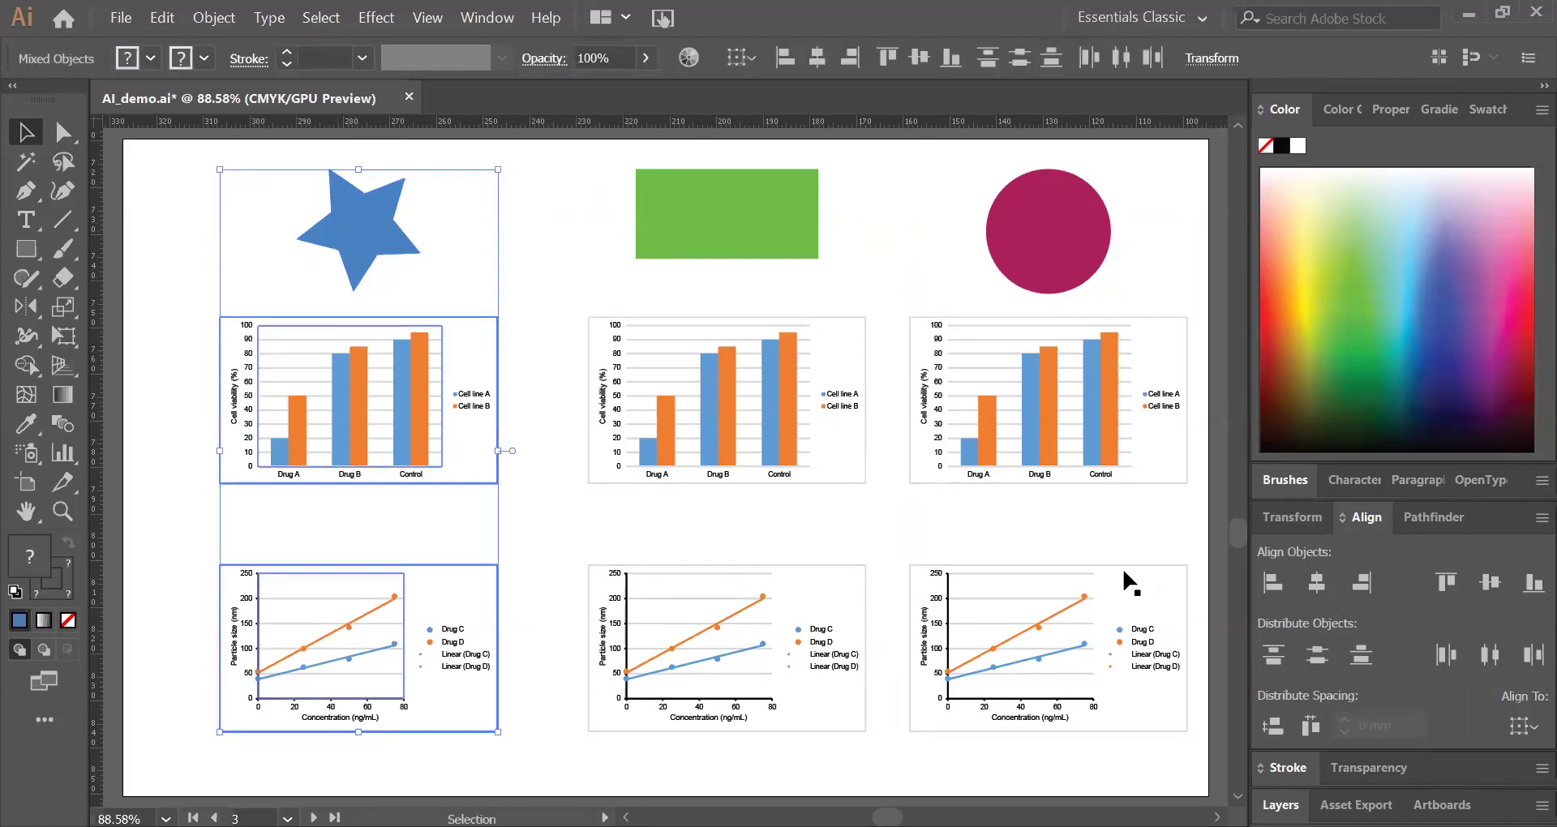
key("a")
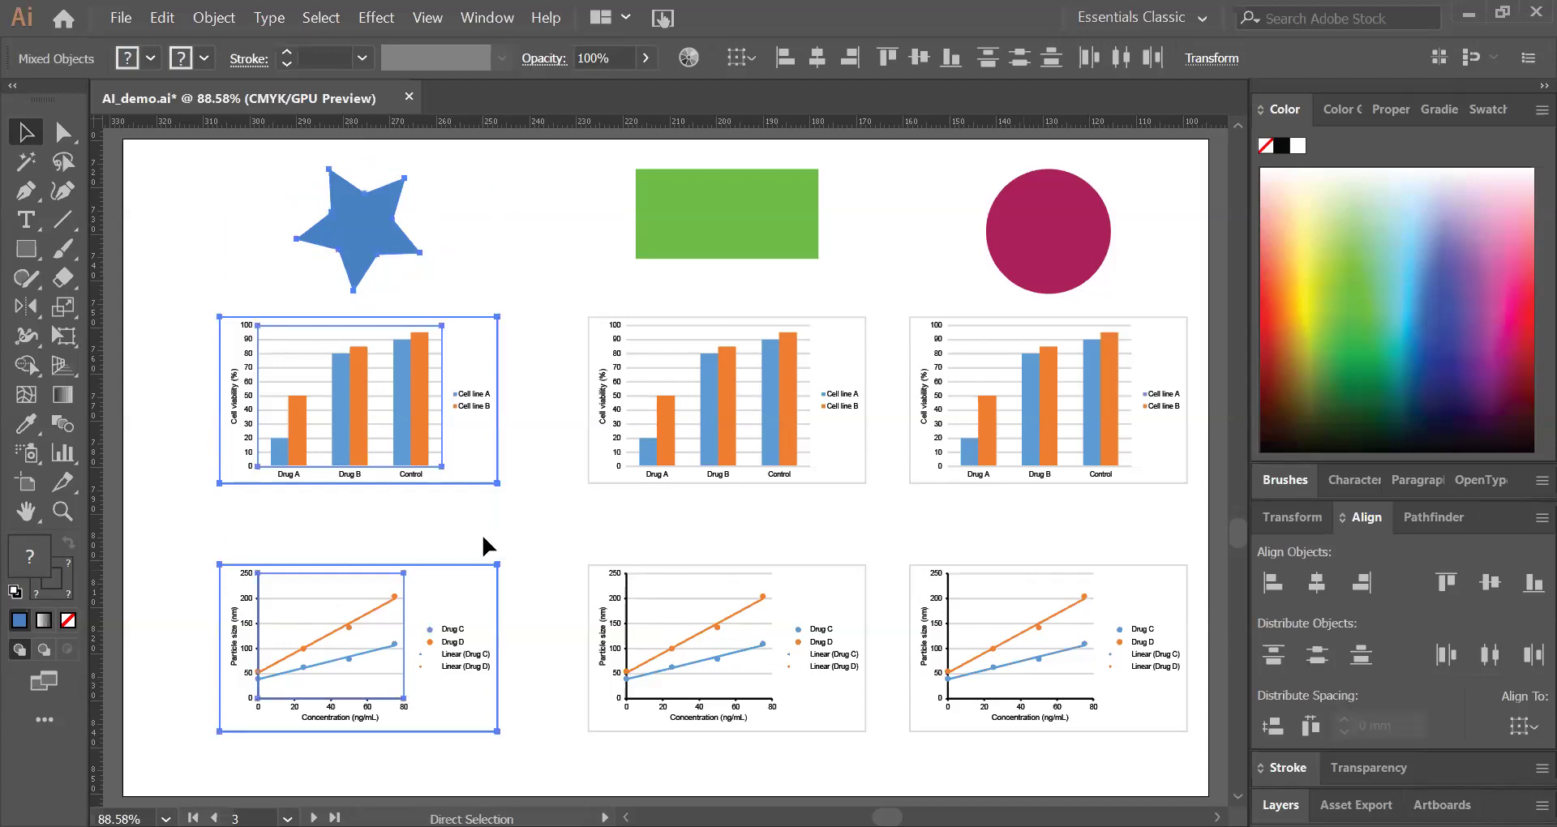
key("v")
key("ctrl+g")
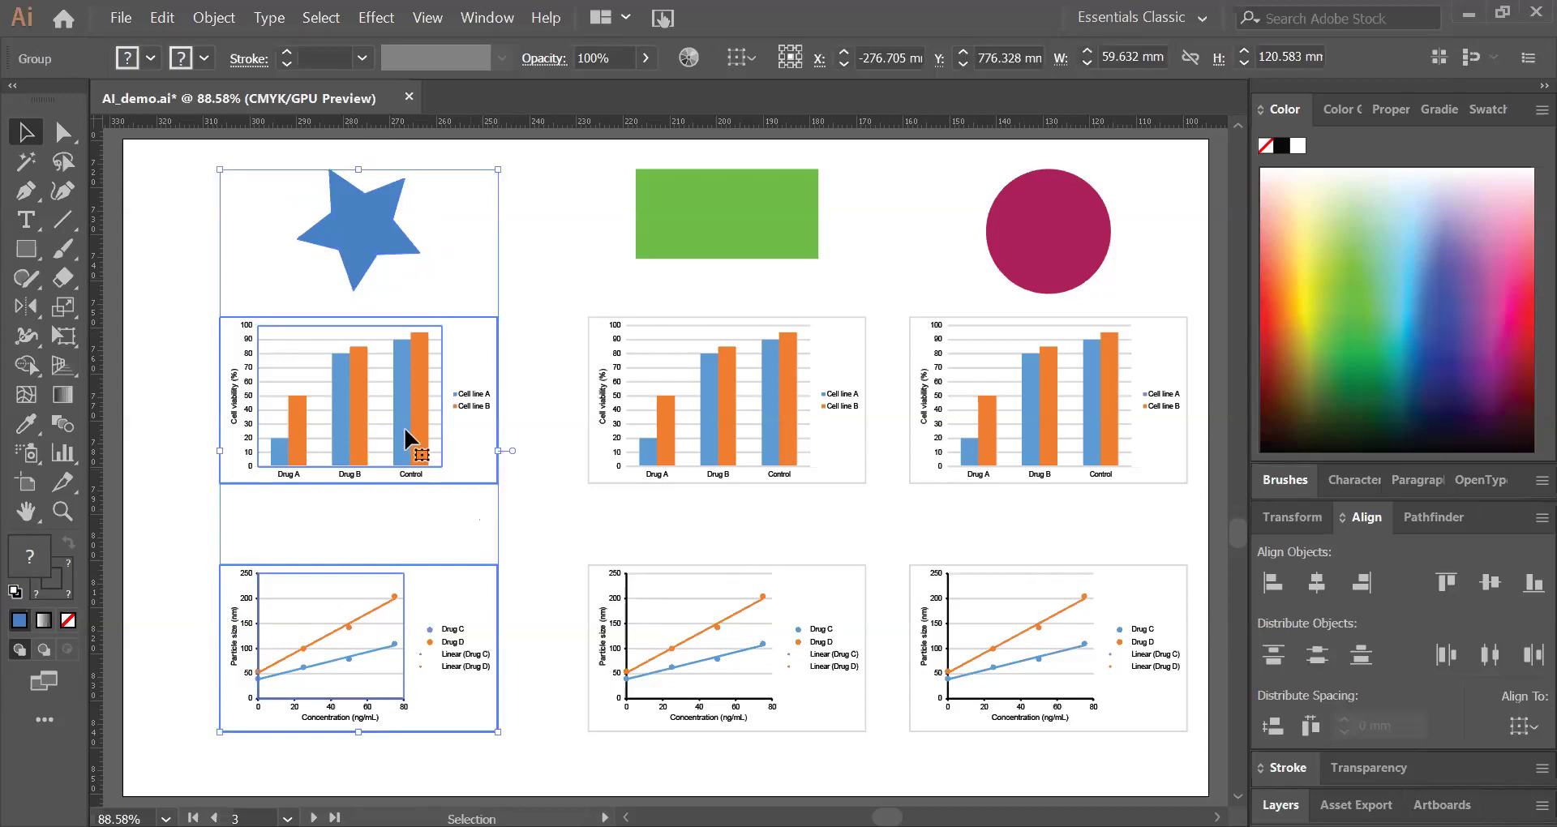
Step: Select the middle column, then group the magenta circle with its bar and line charts
left_click(750, 202)
left_click(801, 441, "shift")
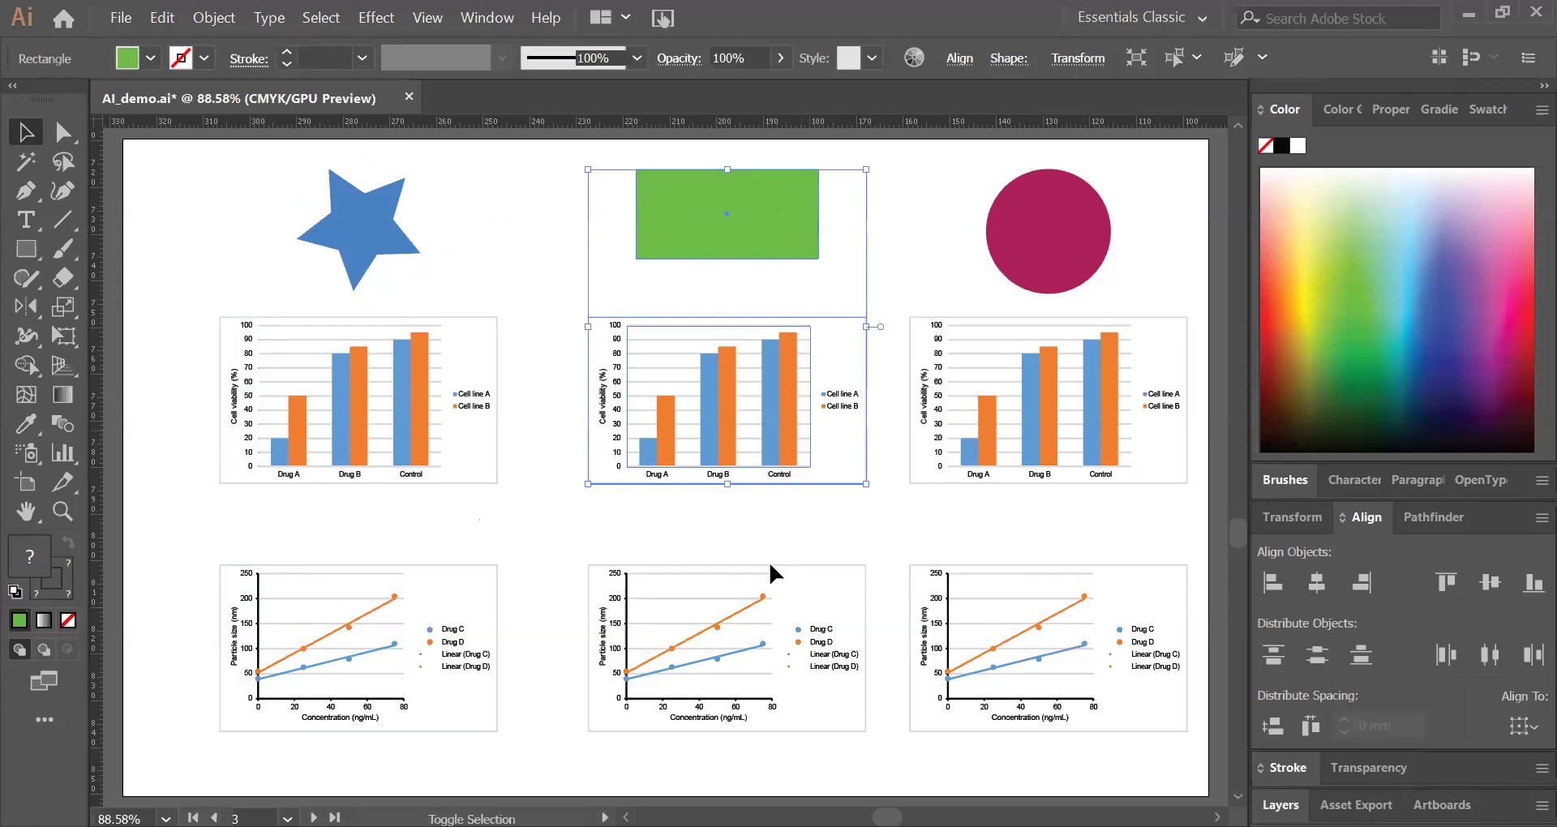
left_click(769, 582, "shift")
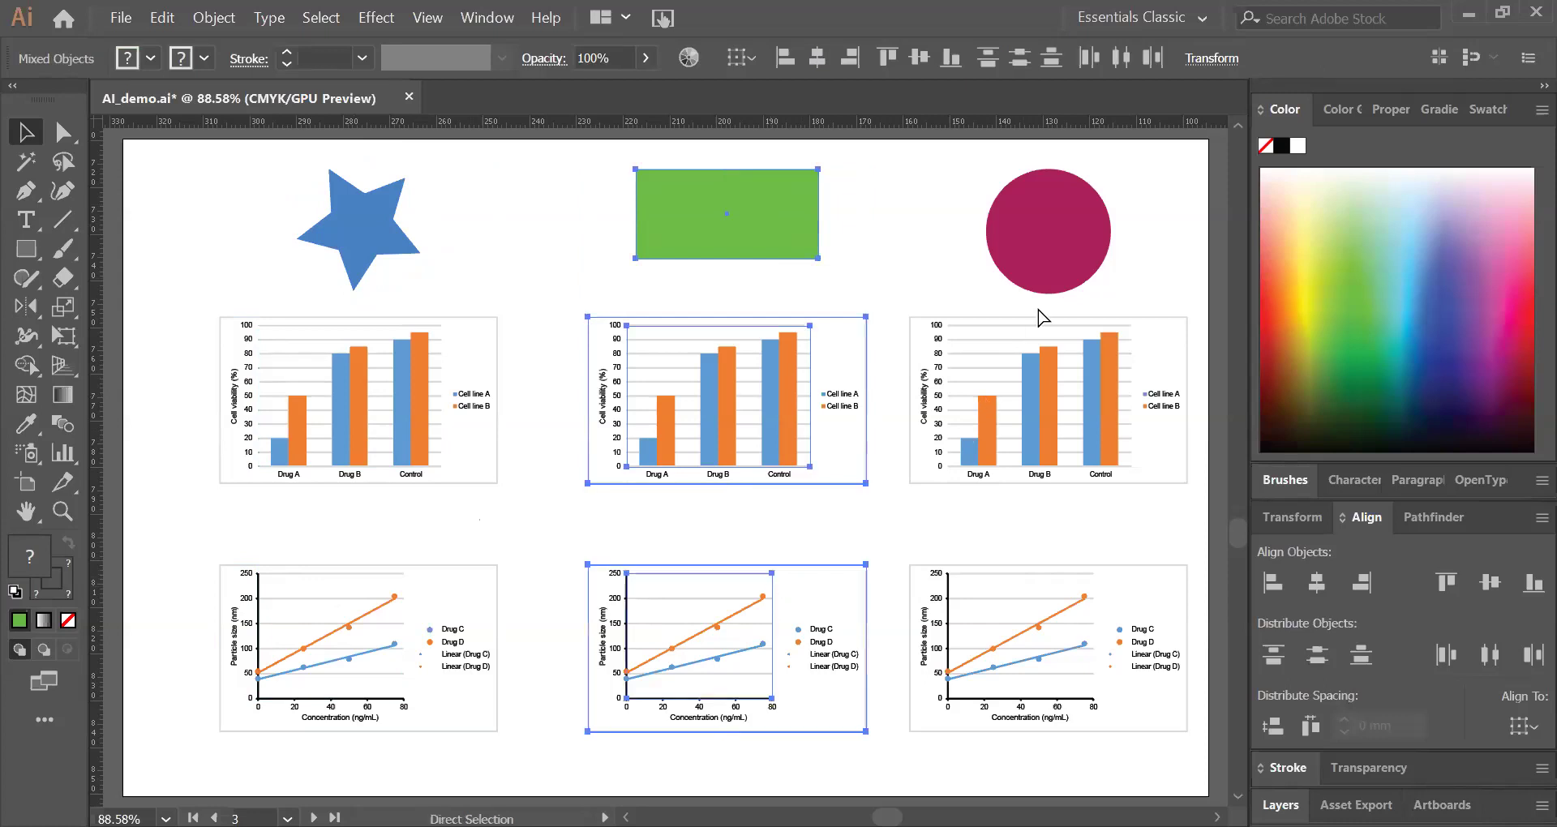
left_click(1055, 268)
left_click(1041, 405, "shift")
left_click(1044, 628, "shift")
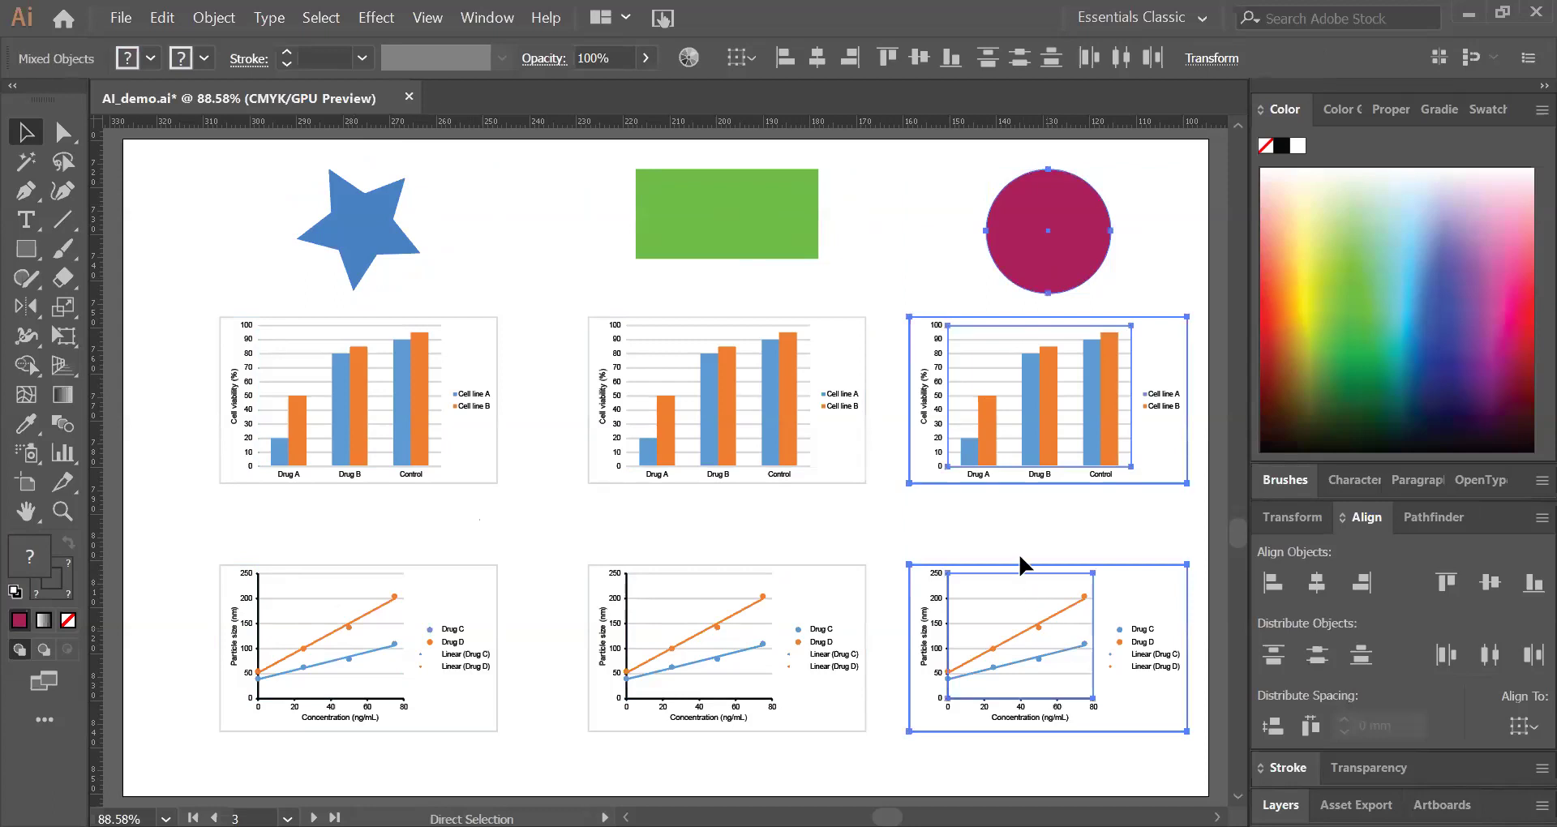
key("ctrl+g")
left_click(865, 540)
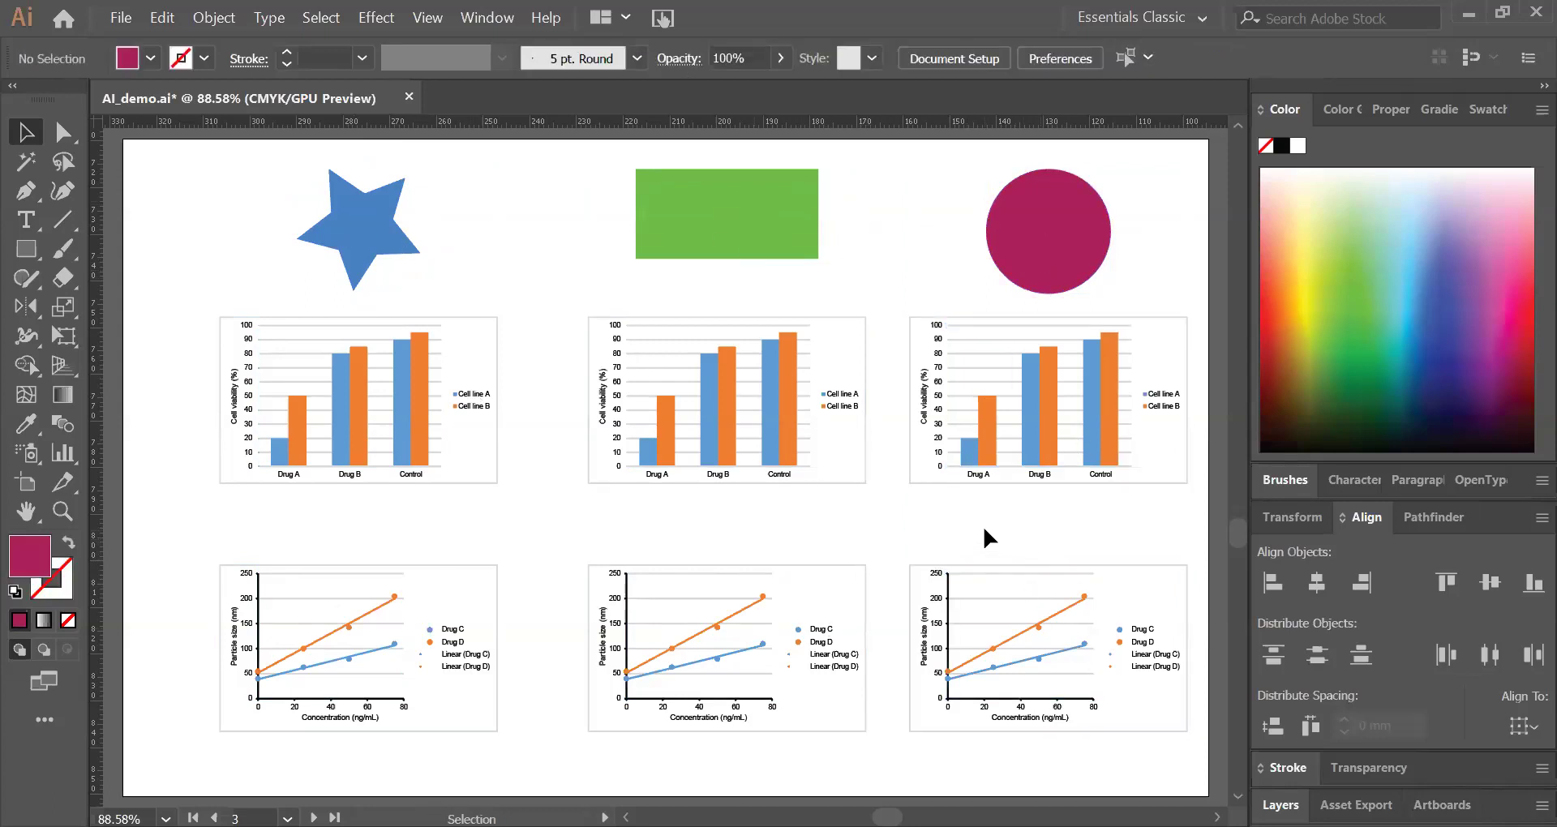
left_click(412, 448)
Step: Distribute the left, middle and right columns evenly by their horizontal centres
left_click(654, 438, "shift")
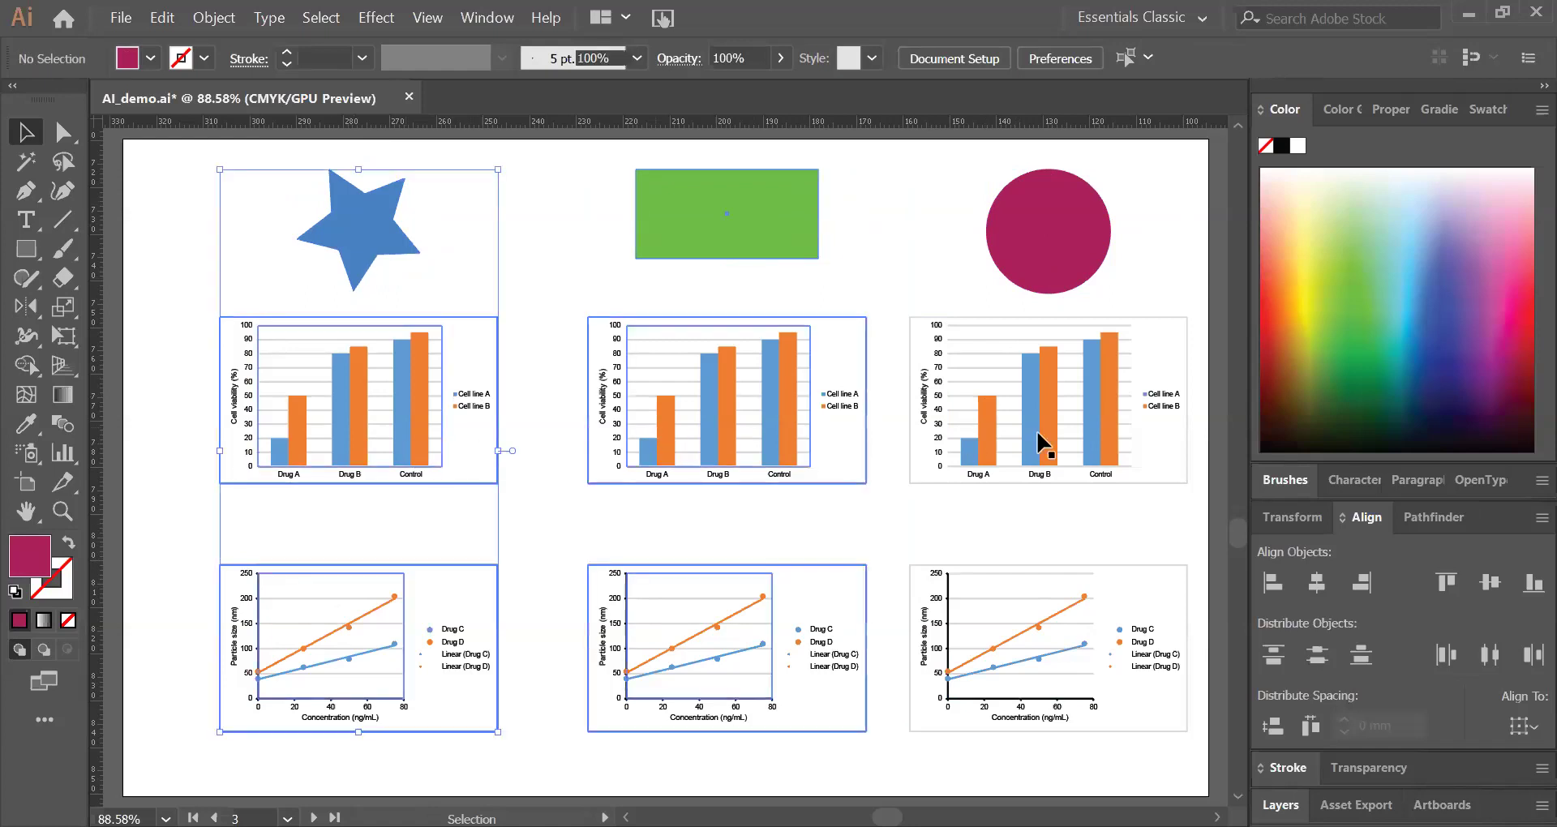
key("ctrl+g")
left_click(1037, 433, "shift")
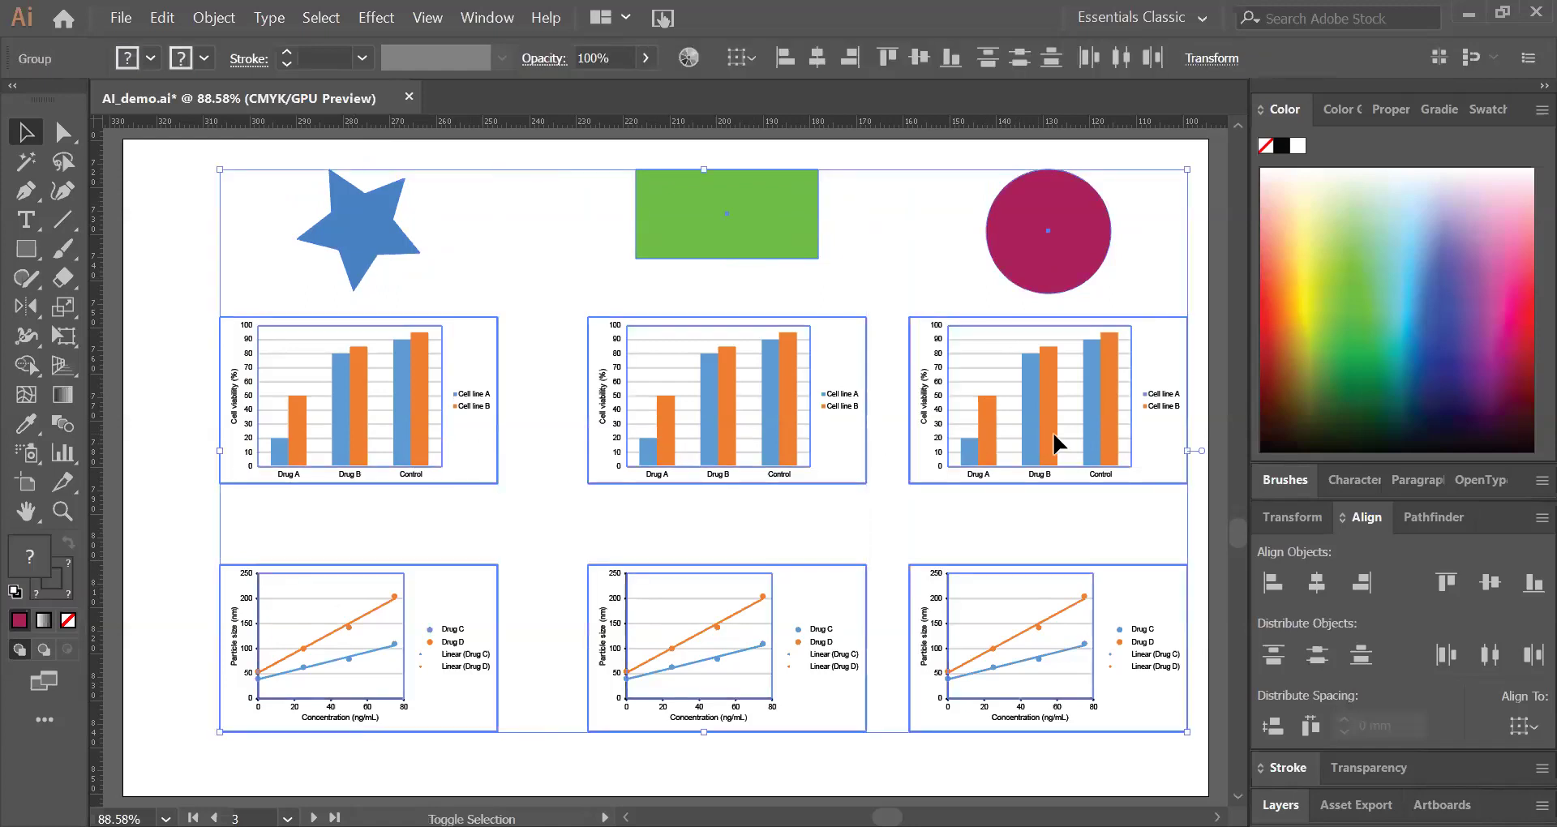
left_click(1490, 655)
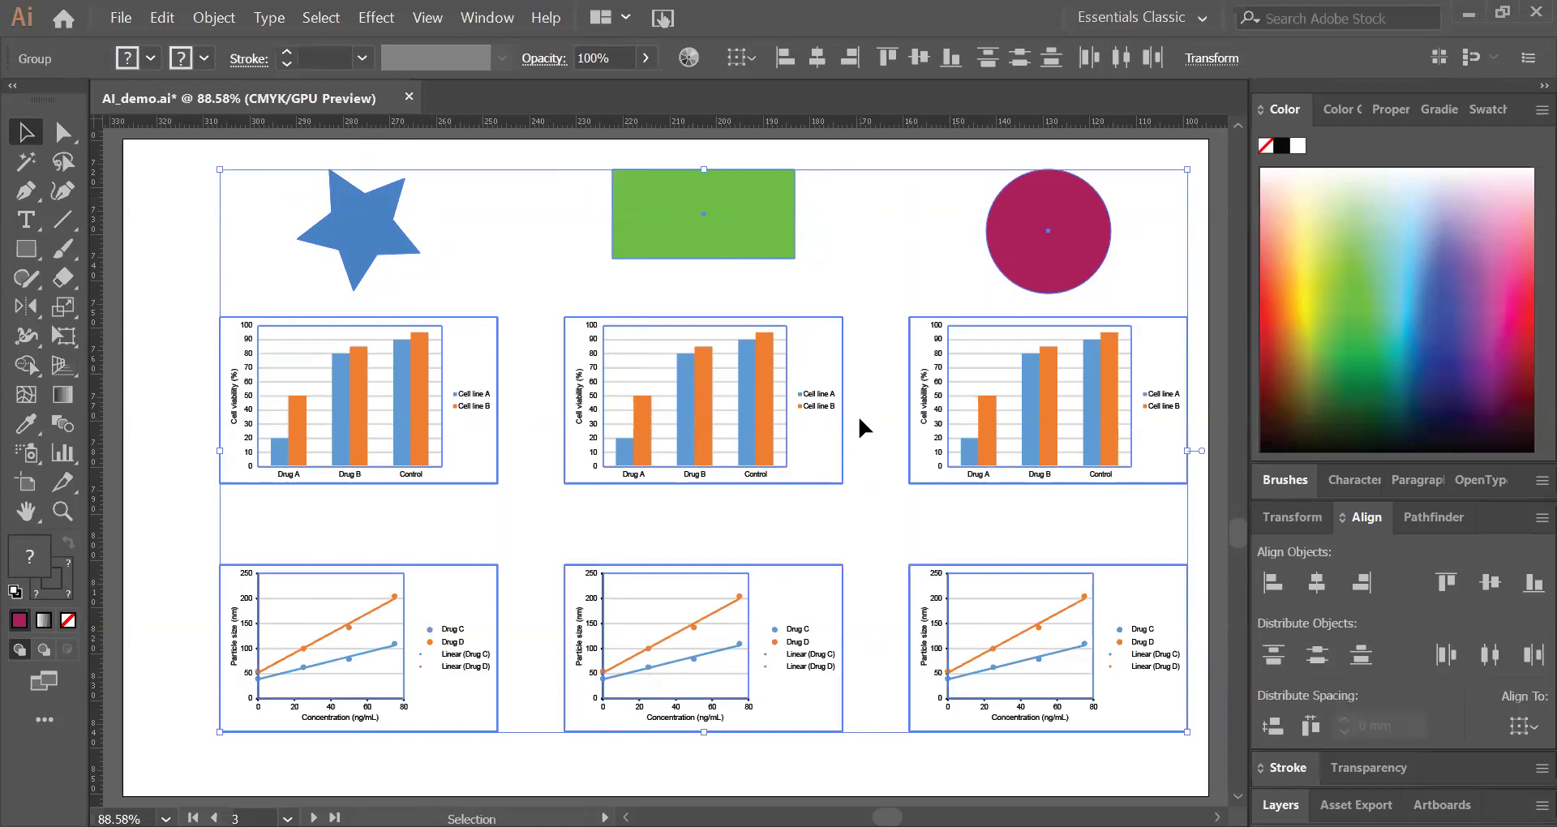
left_click(798, 512)
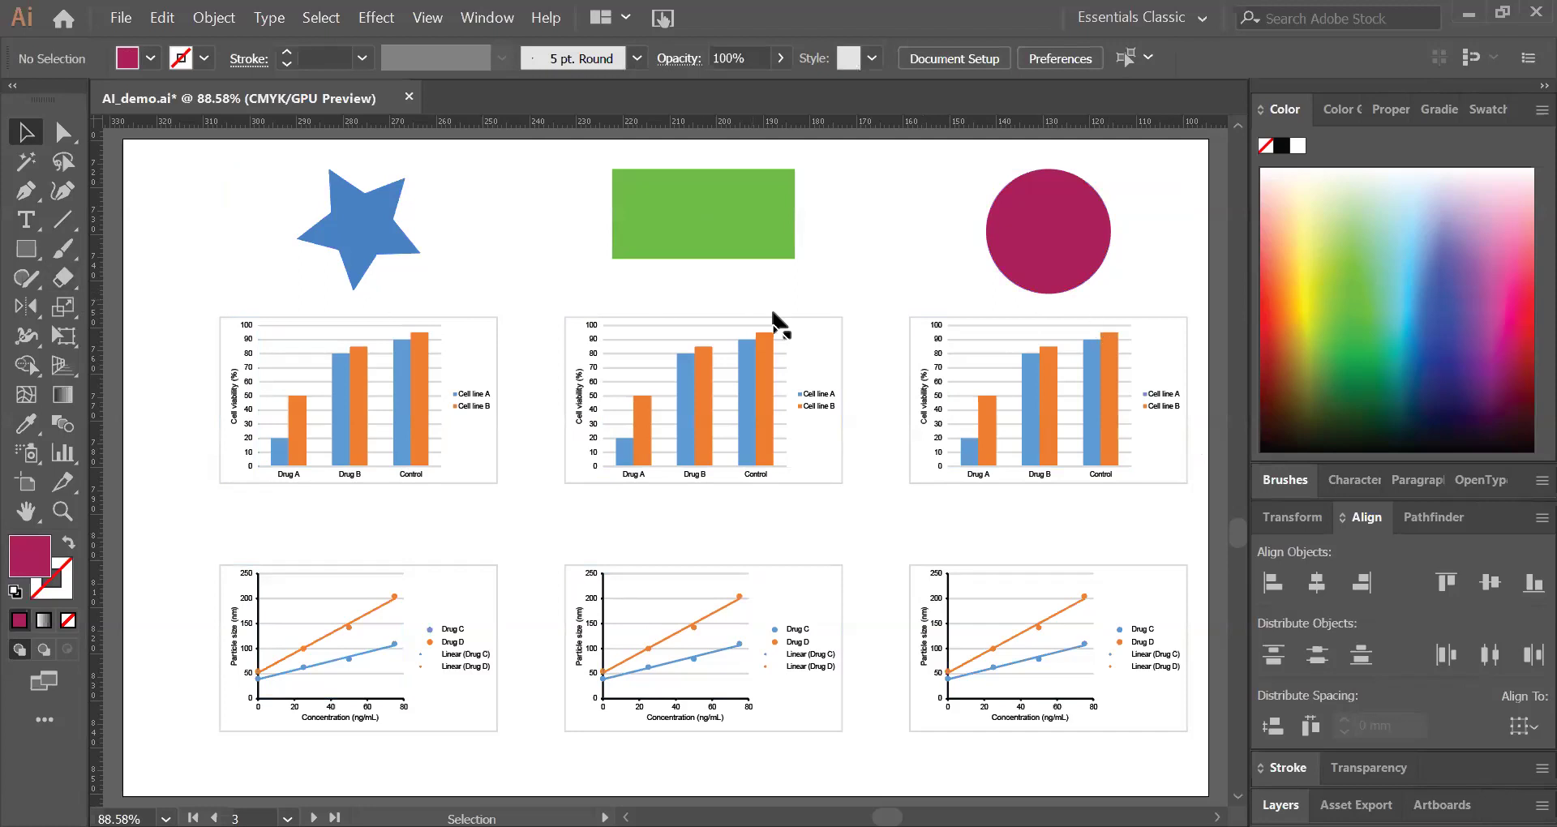
Step: Check the column groups and the individual bar charts by selecting each in turn
left_click(456, 430)
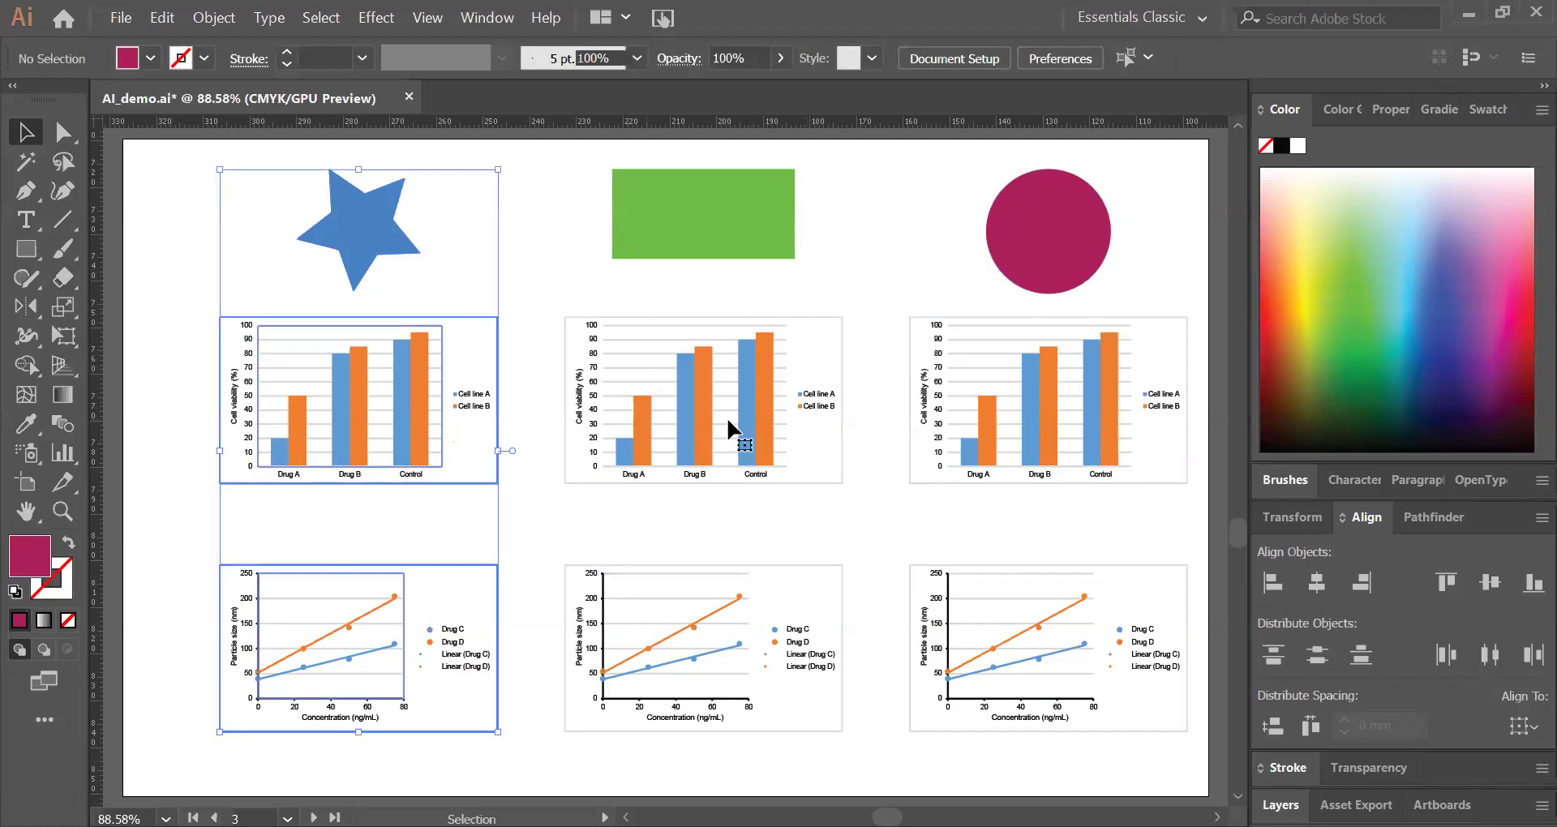
left_click(734, 430, "shift")
left_click(1031, 392, "shift")
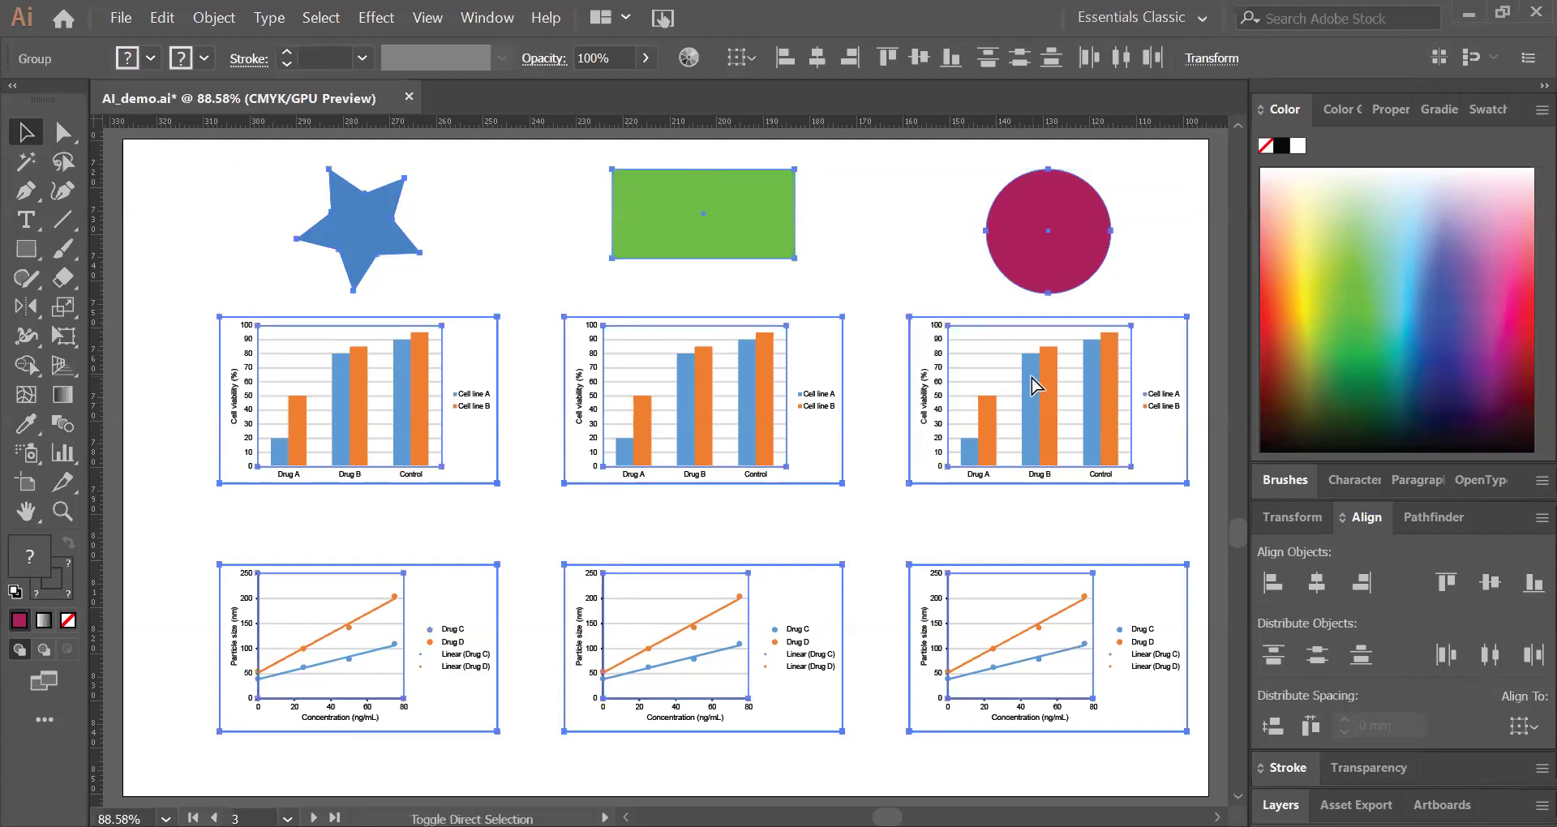
left_click(864, 556)
left_click(383, 436)
left_click(738, 418)
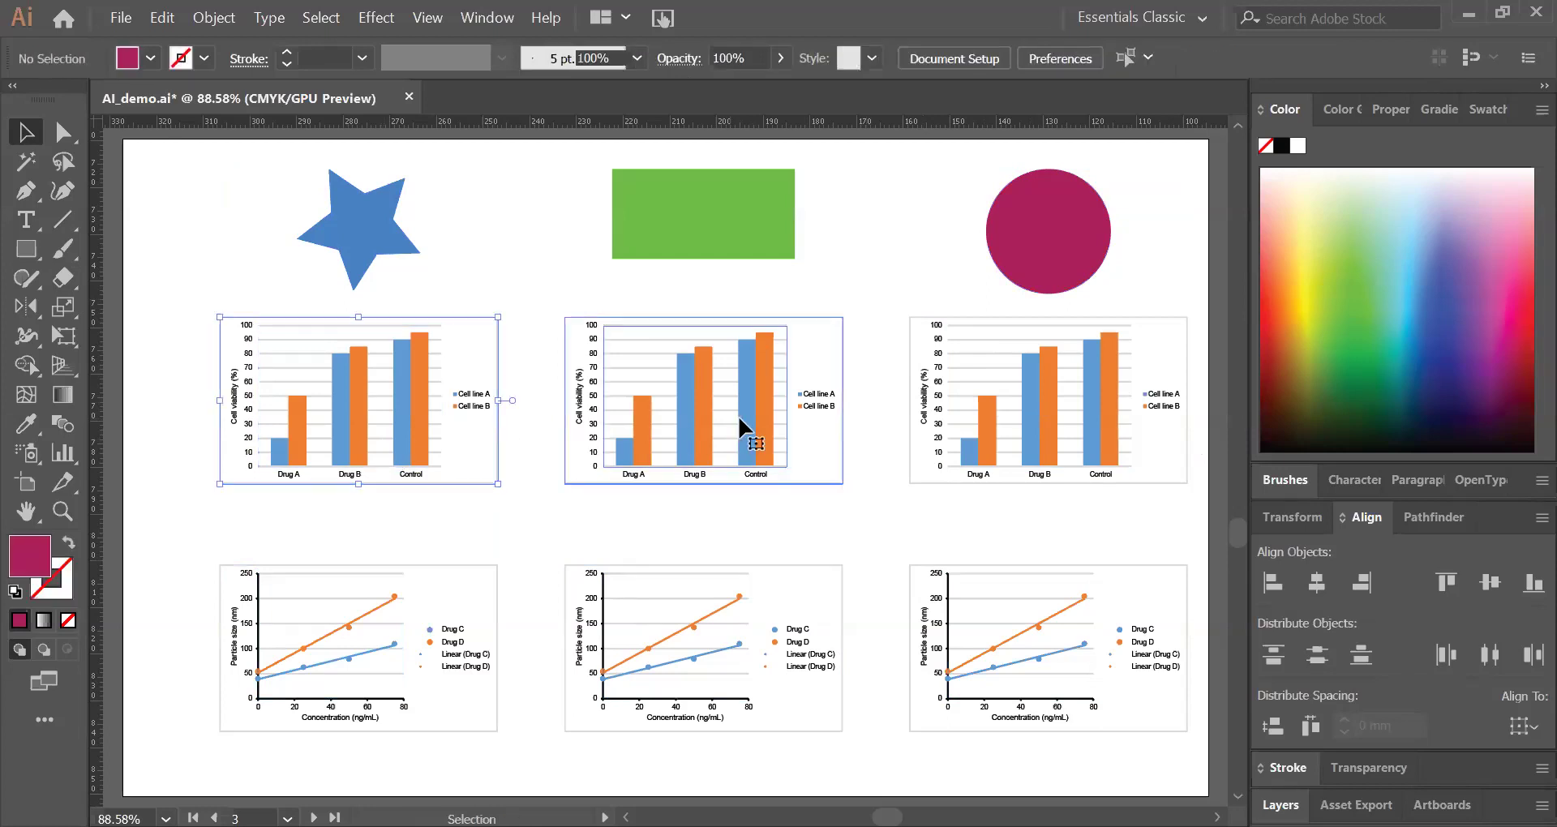
left_click(1014, 429)
left_click(541, 480)
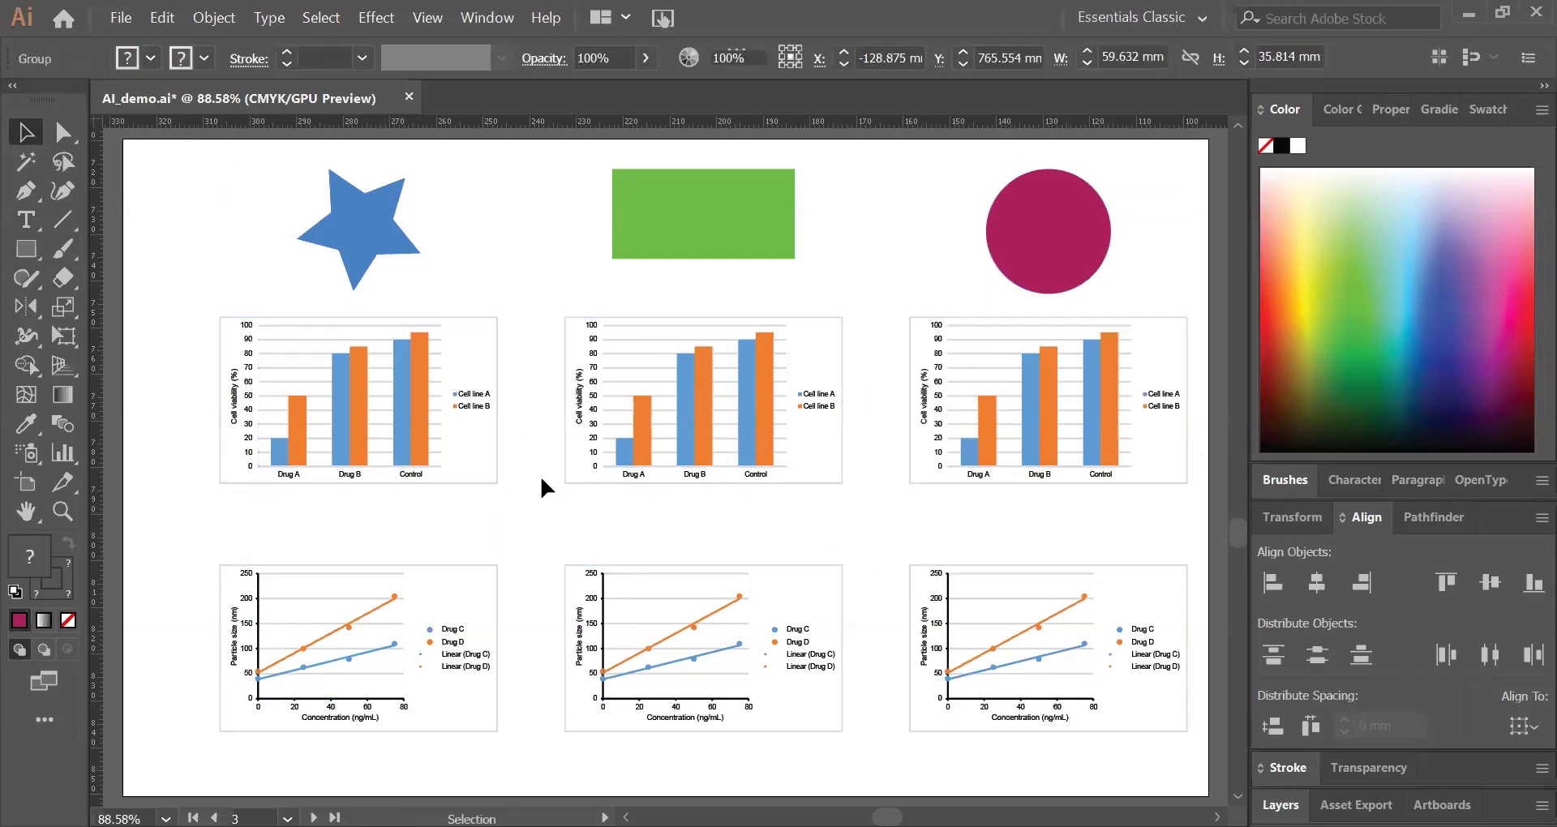
Step: Group the star, rectangle and circle into a row, then select the bar-chart and line-chart rows
left_click_drag(276, 178, 1086, 269)
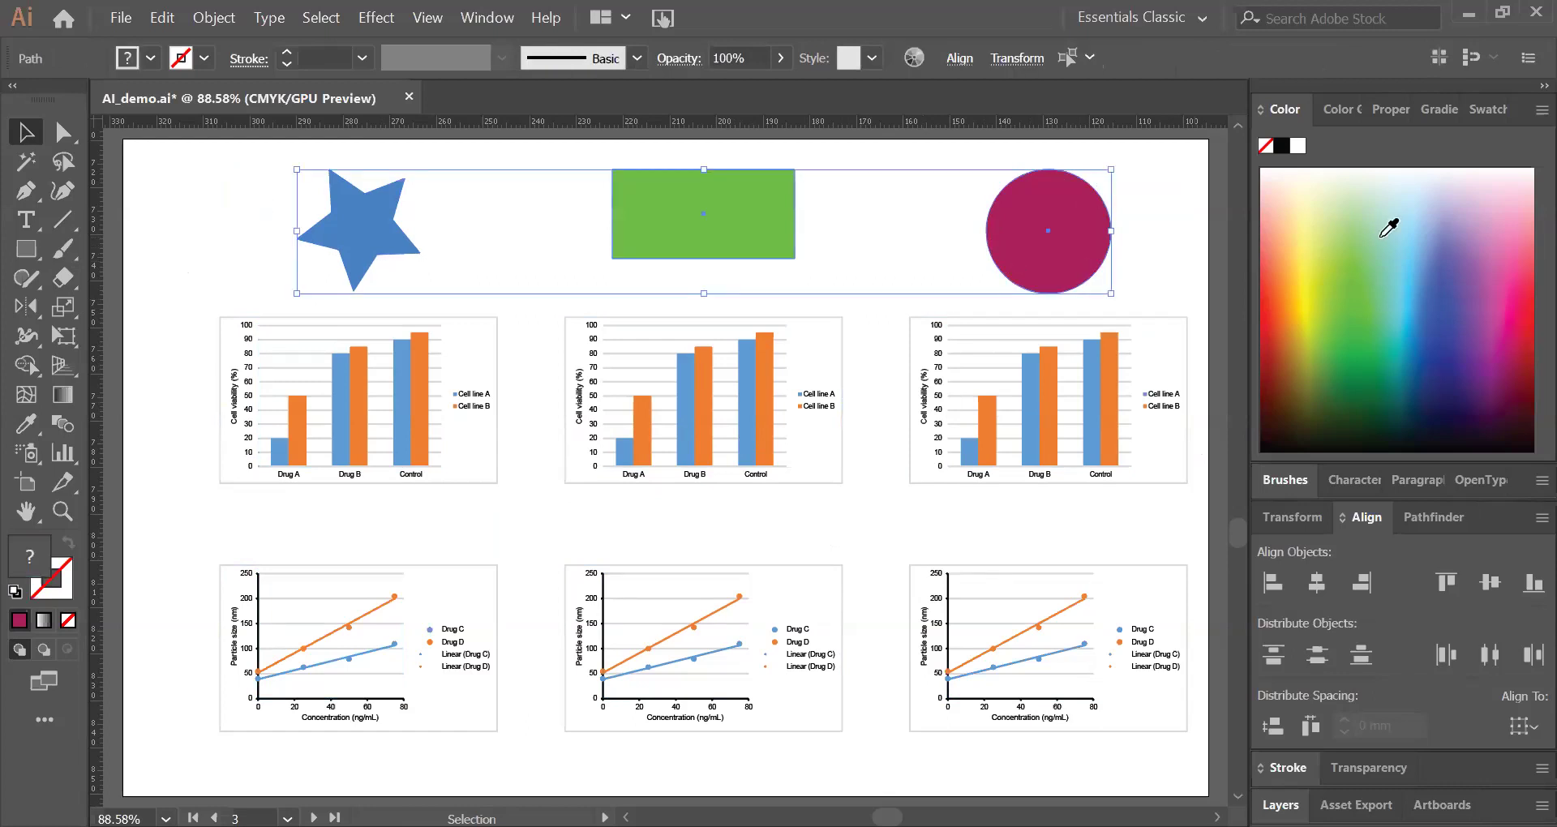
key("a")
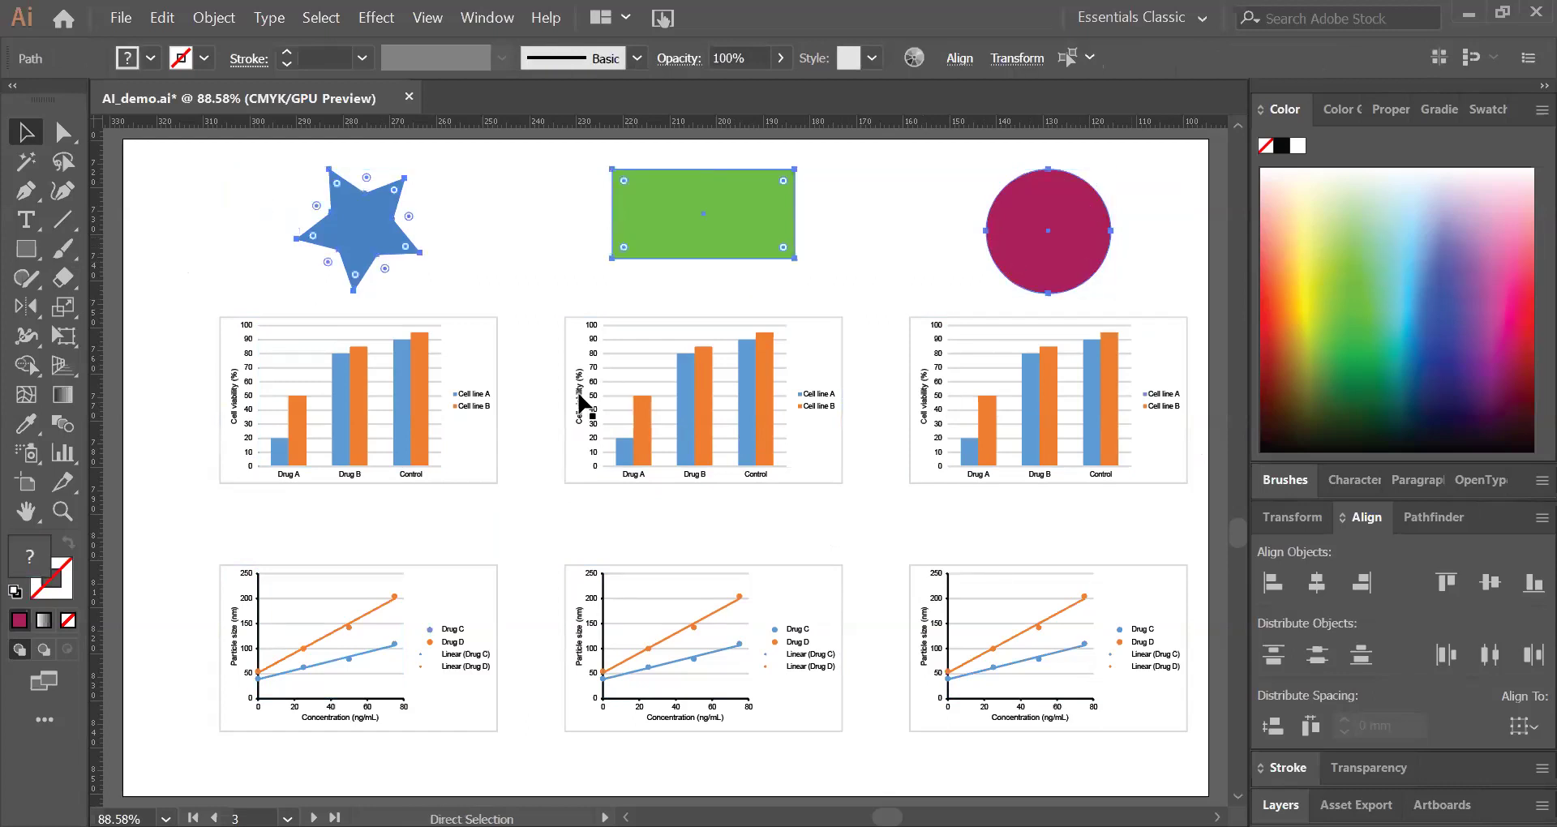
key("ctrl+g")
key("v")
left_click_drag(360, 513, 1007, 434)
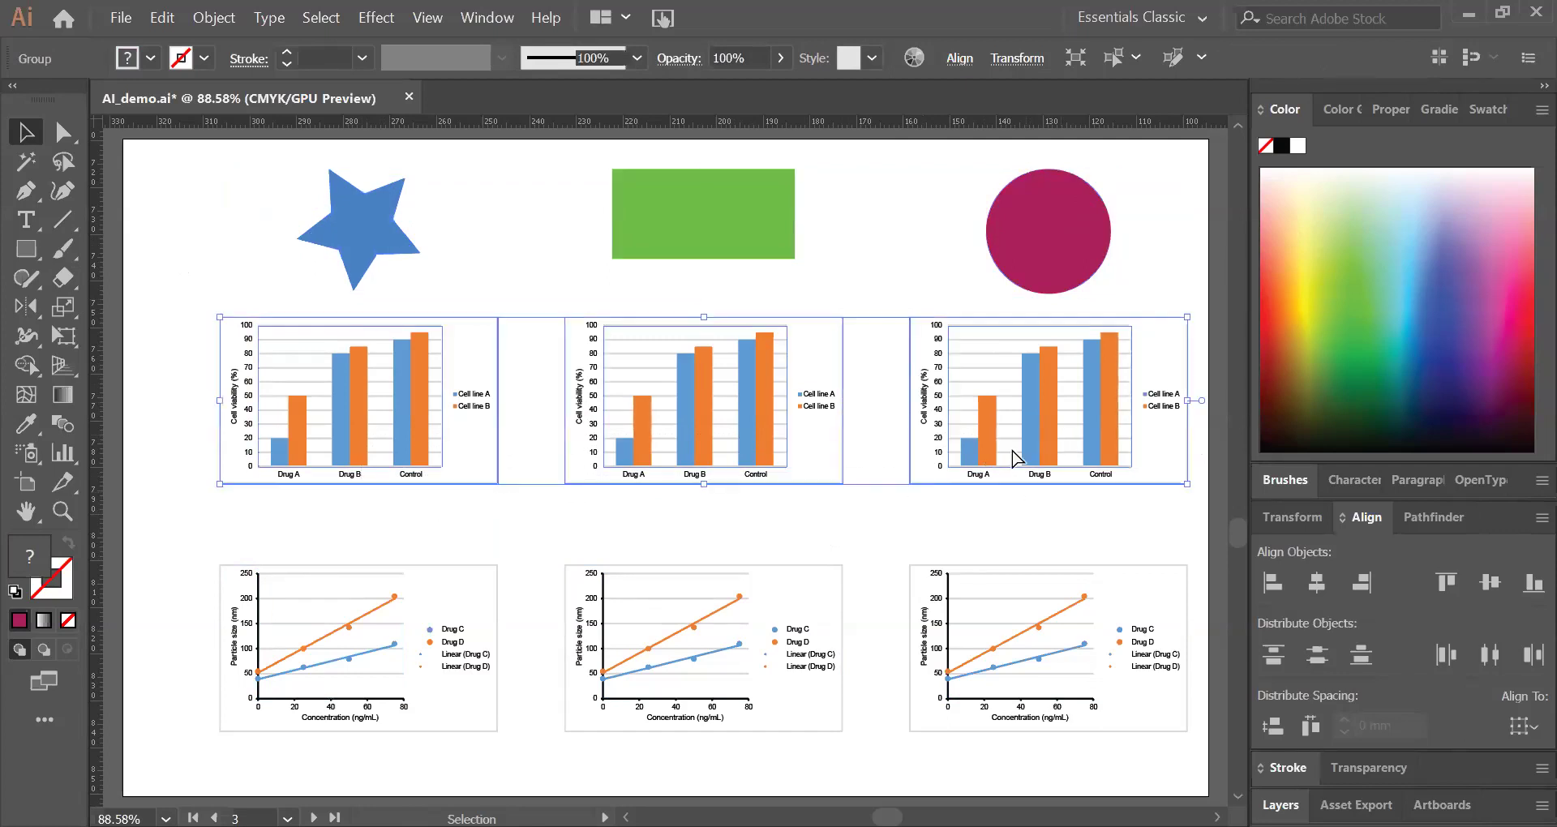
left_click_drag(378, 536, 1144, 658)
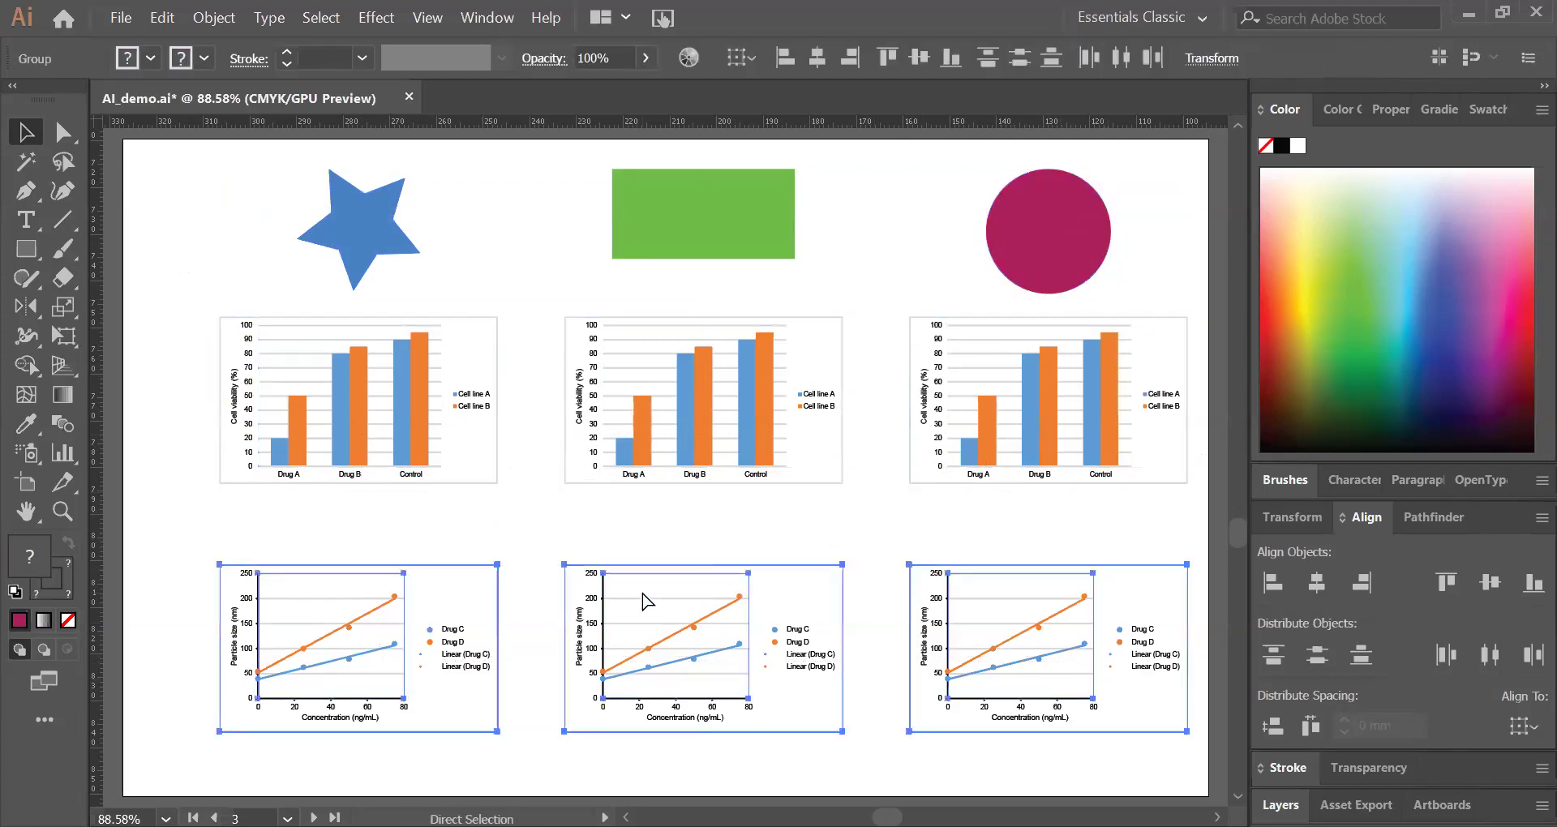
left_click(506, 545)
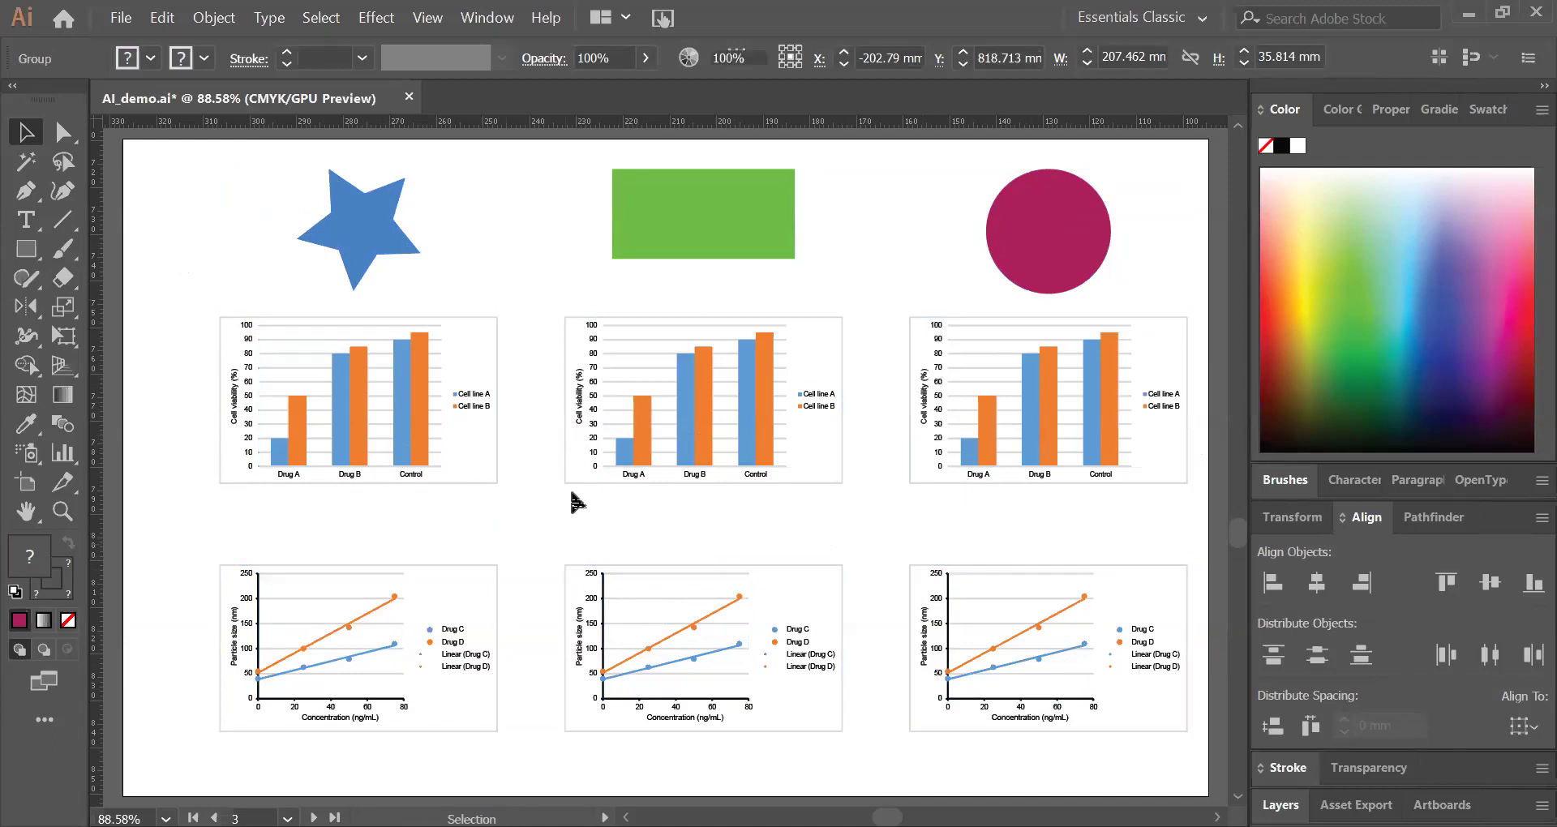
Step: Select the grouped shapes row together with the bar-chart row
left_click(728, 242)
left_click(693, 413)
left_click(743, 603)
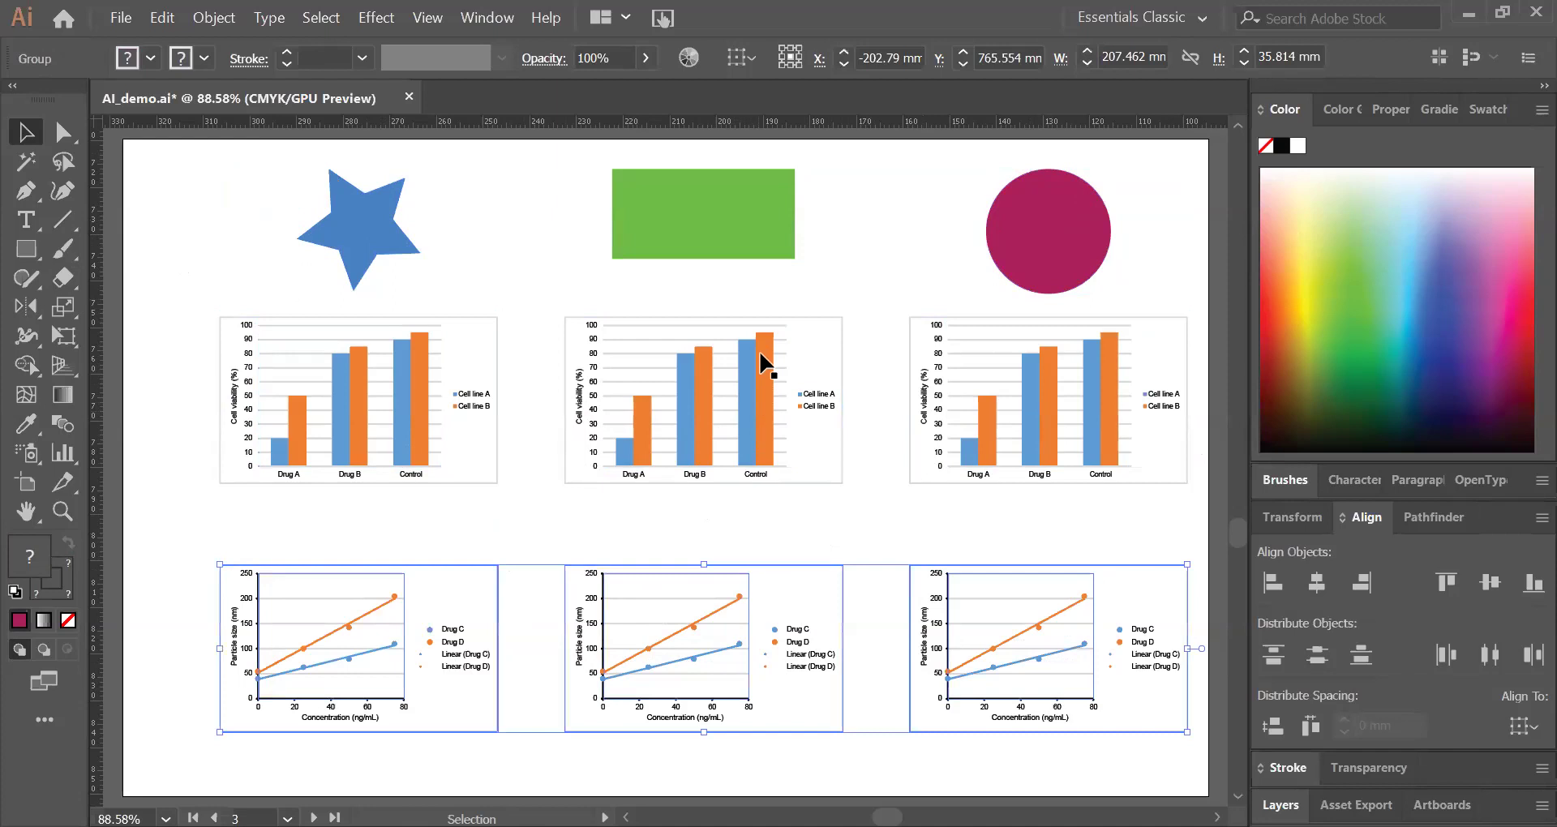
left_click(753, 257)
left_click(730, 476, "shift")
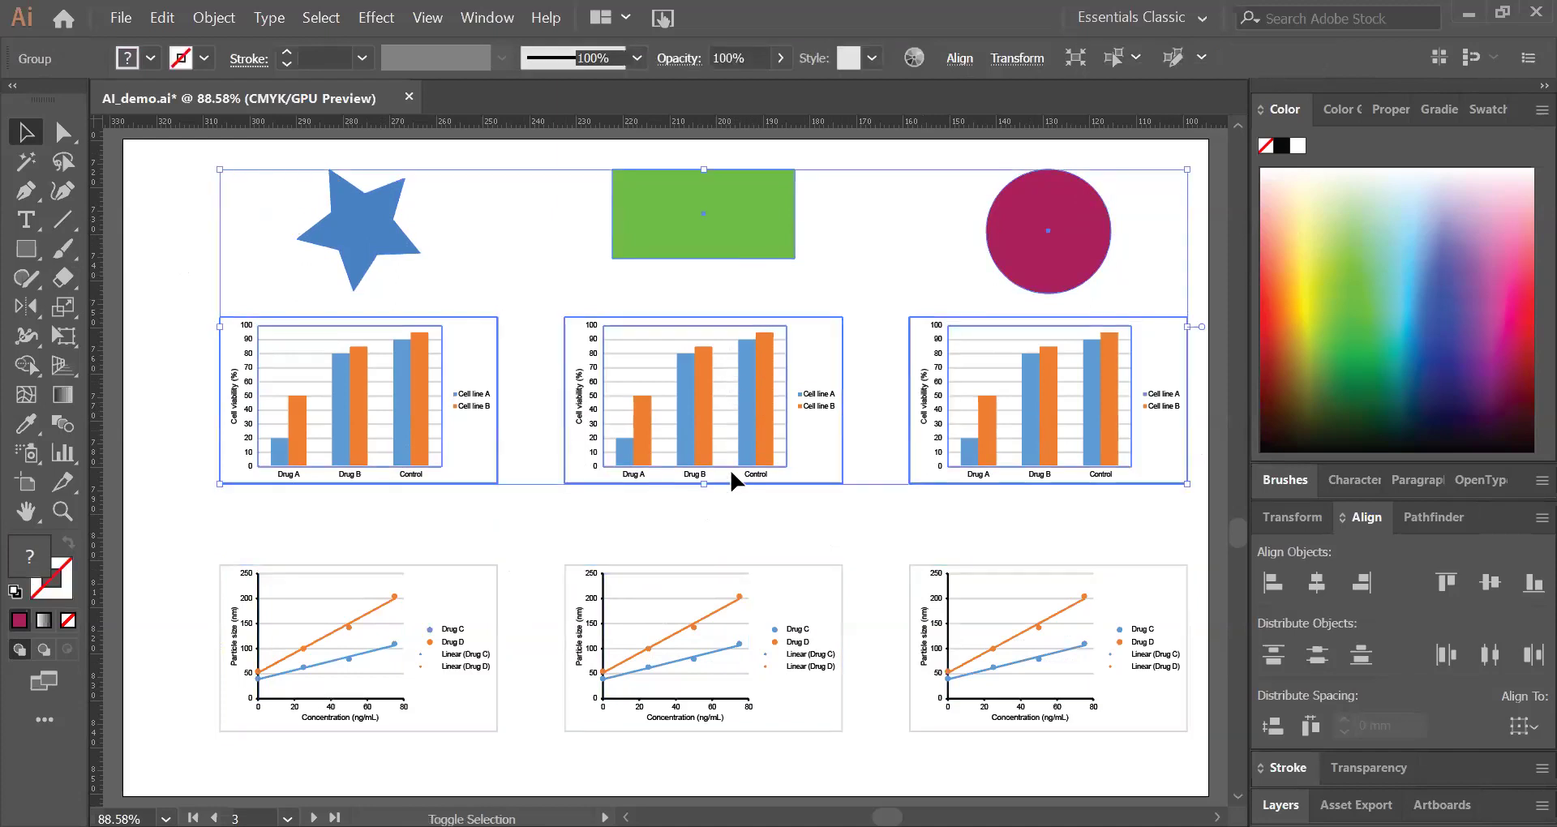
Step: Add the line-chart row, apply Vertical Distribute Center then Vertical Distribute Bottom, and deselect
left_click(751, 655, "shift")
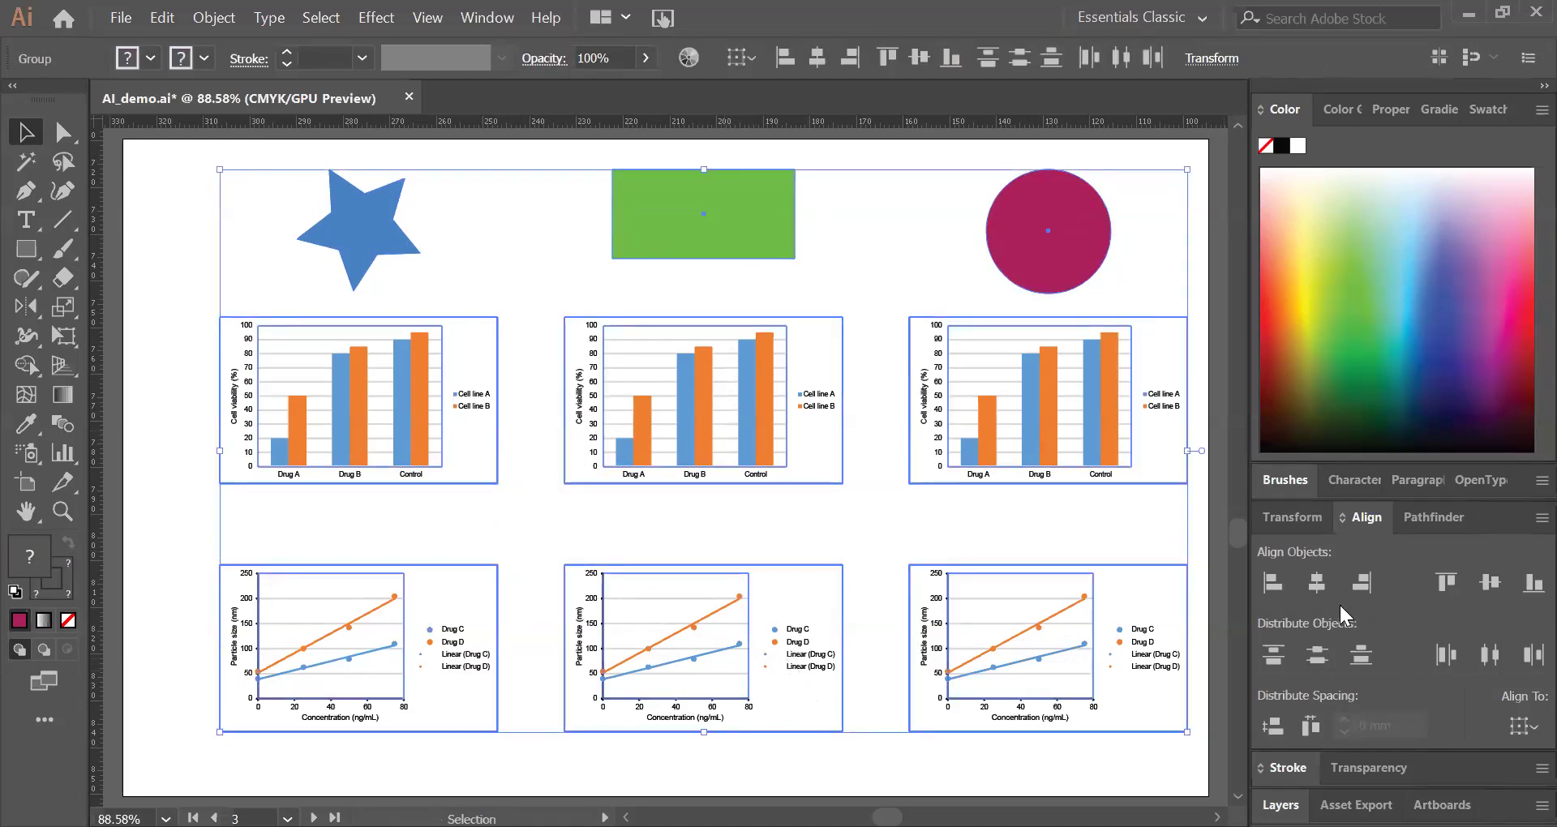
left_click(1317, 653)
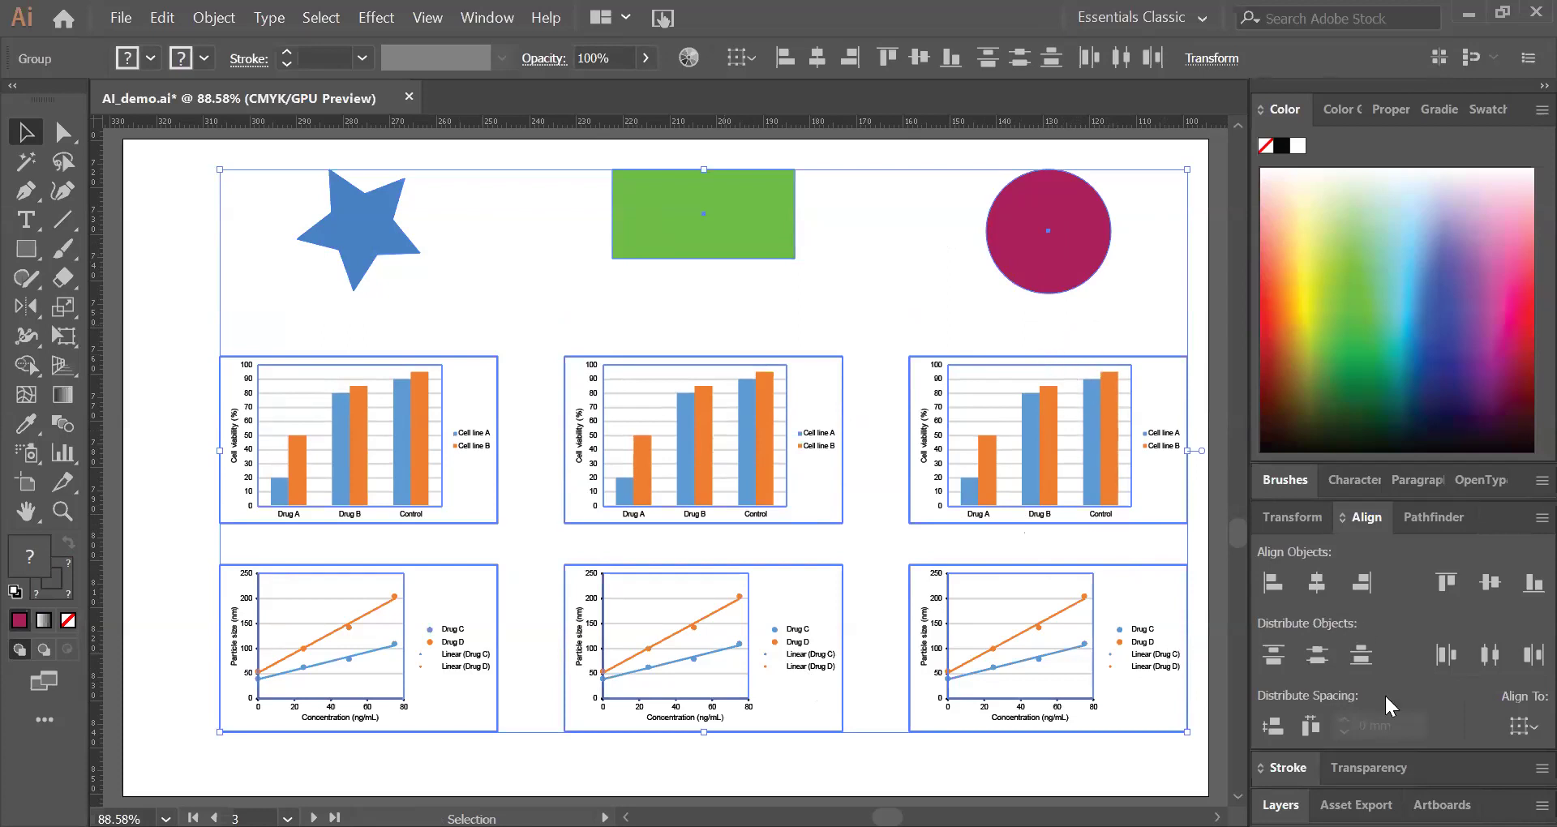
left_click(1362, 655)
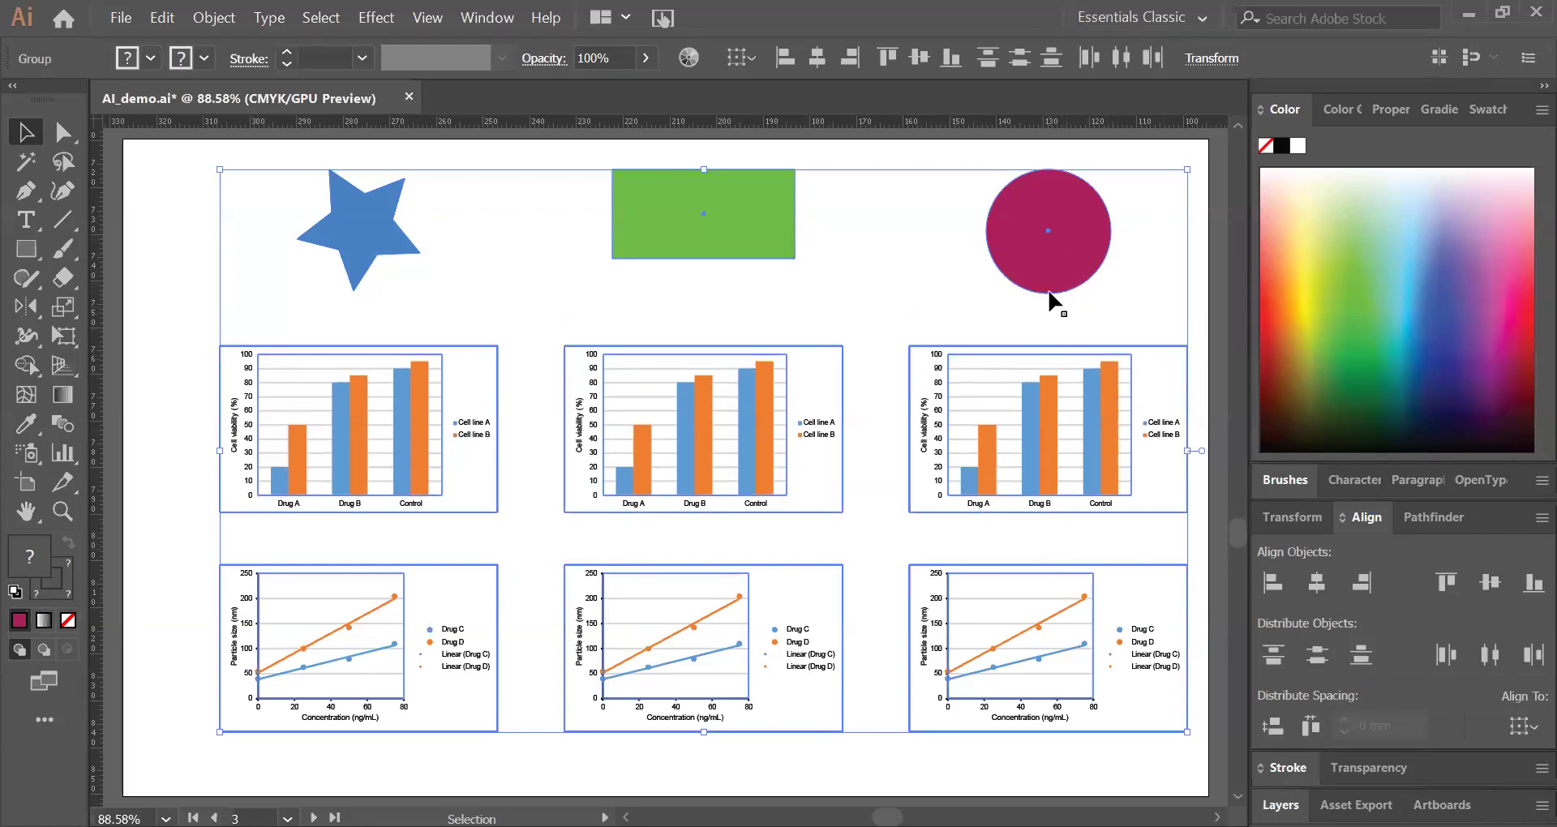
left_click(177, 537)
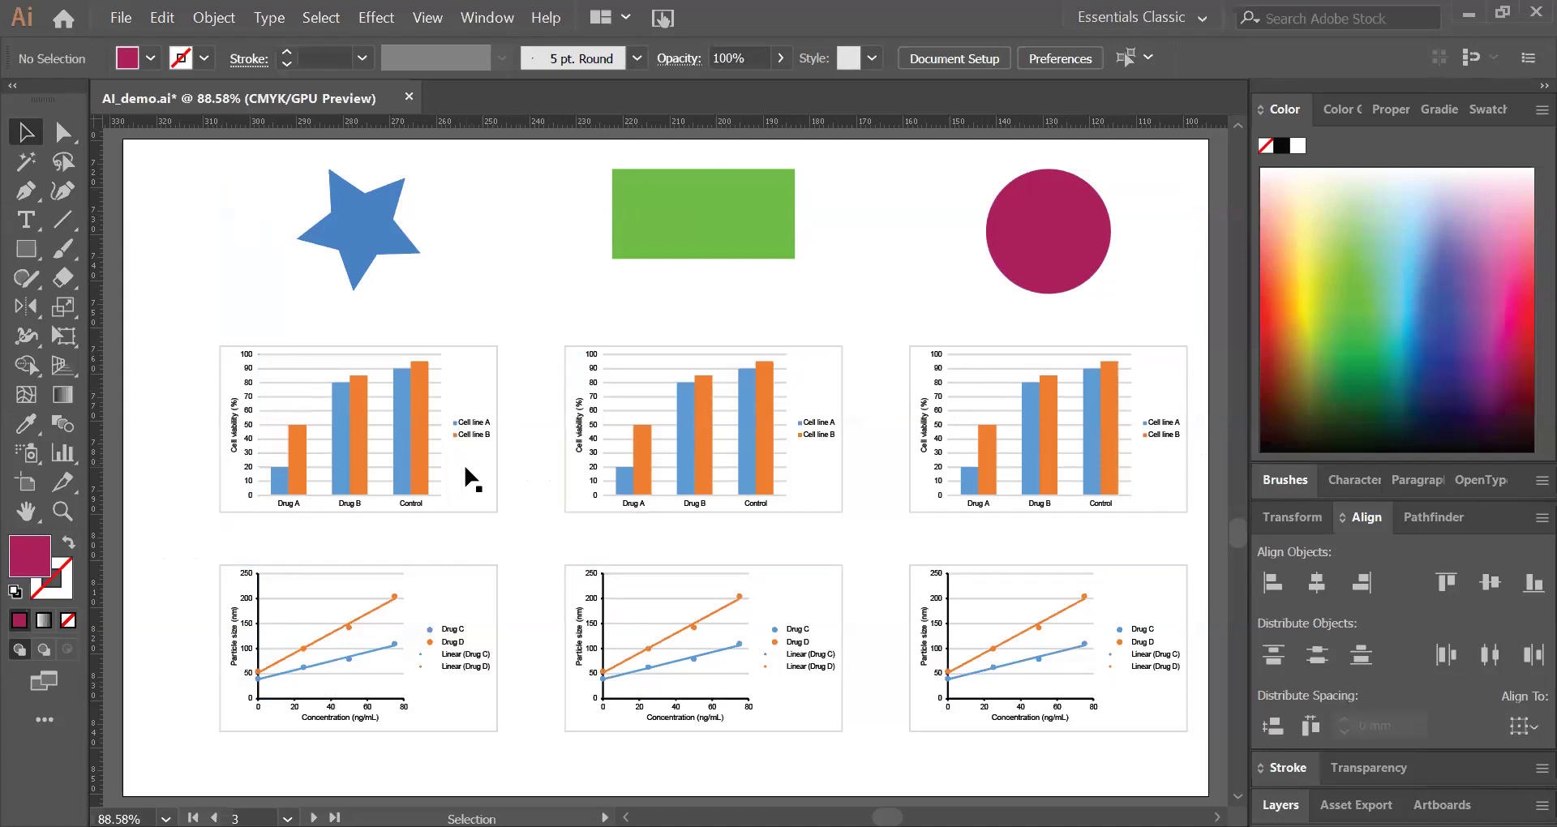
Step: Nudge the blue star and the green rectangle slightly out of line in the top row
key("space")
left_click(399, 420)
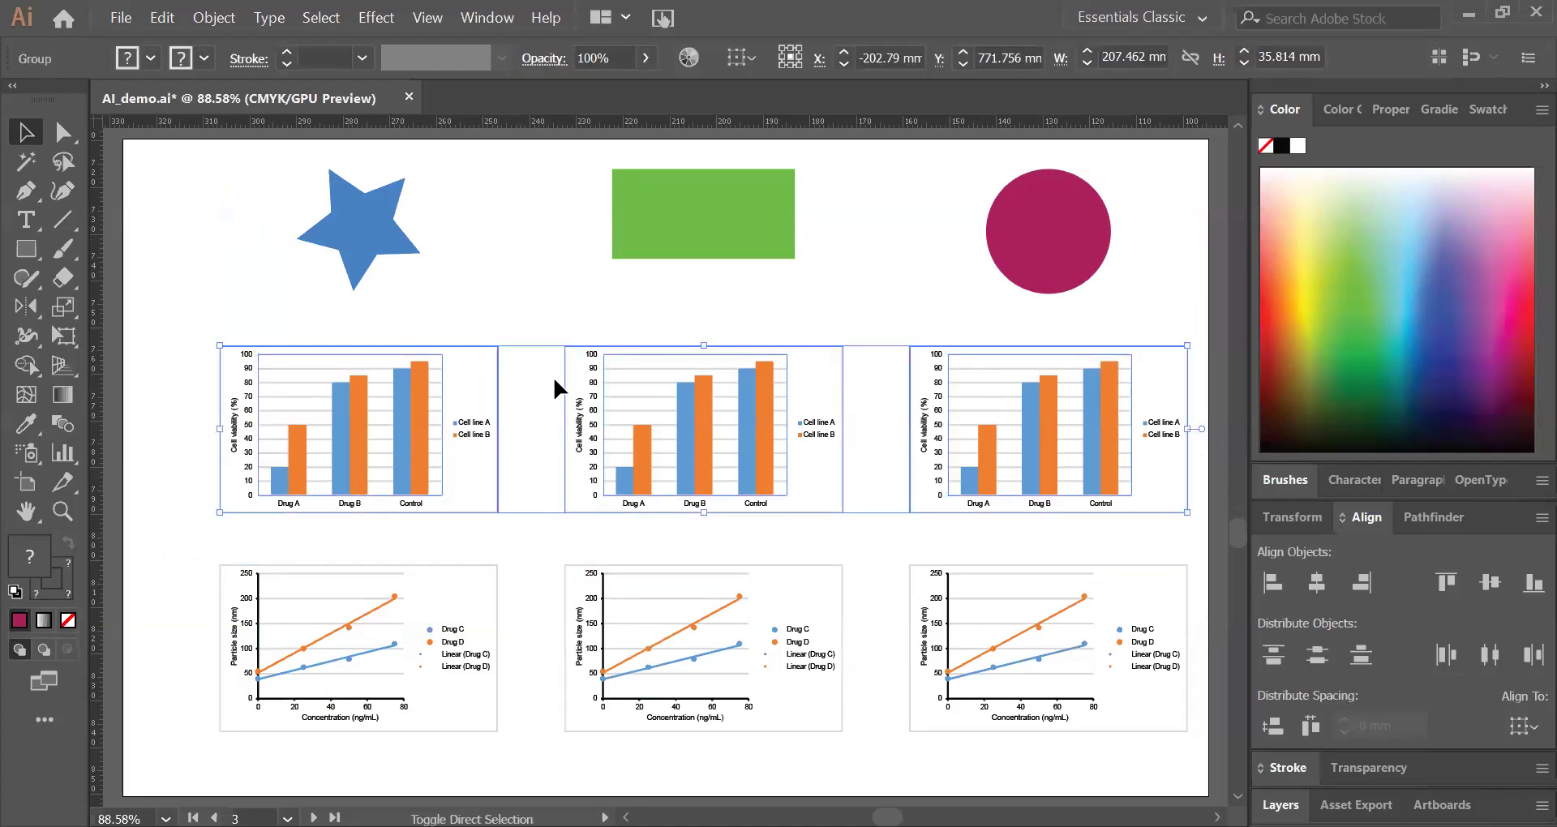
left_click(553, 376)
left_click_drag(431, 422, 378, 459)
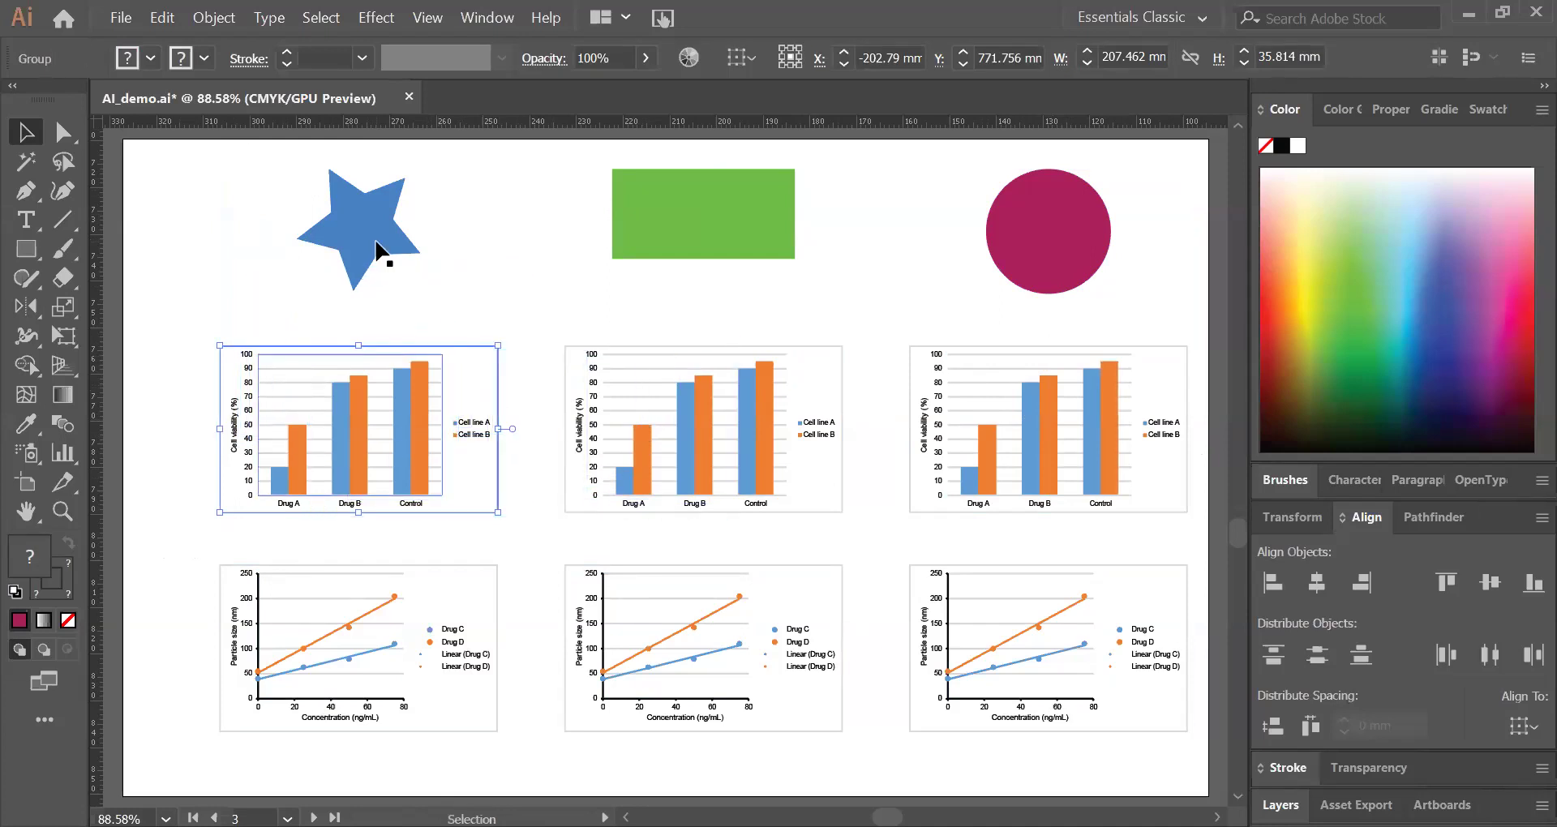
left_click(723, 243)
left_click(527, 238)
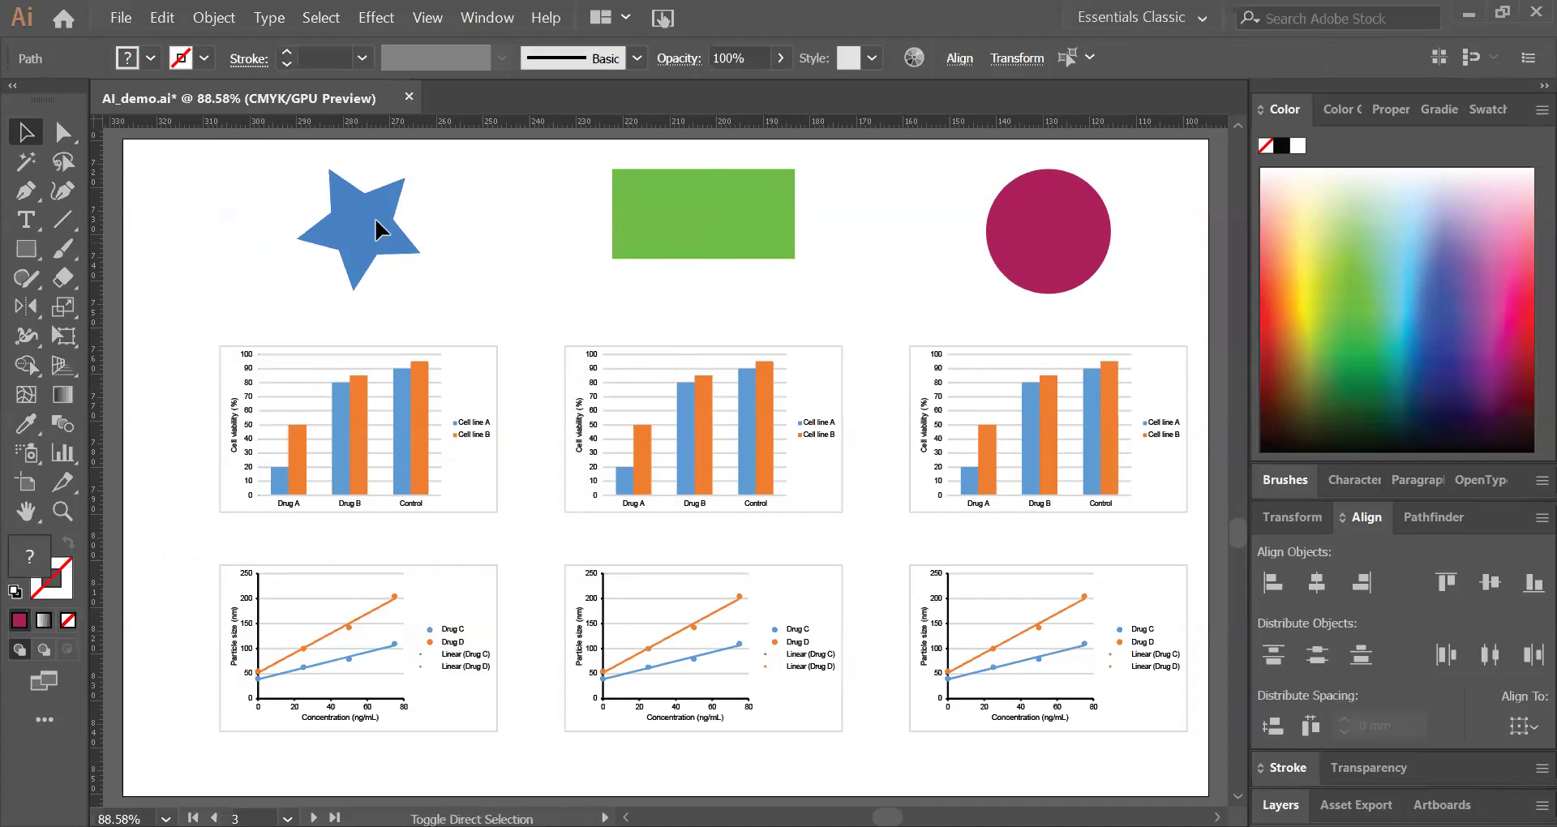
left_click(375, 218)
left_click_drag(365, 223, 330, 221)
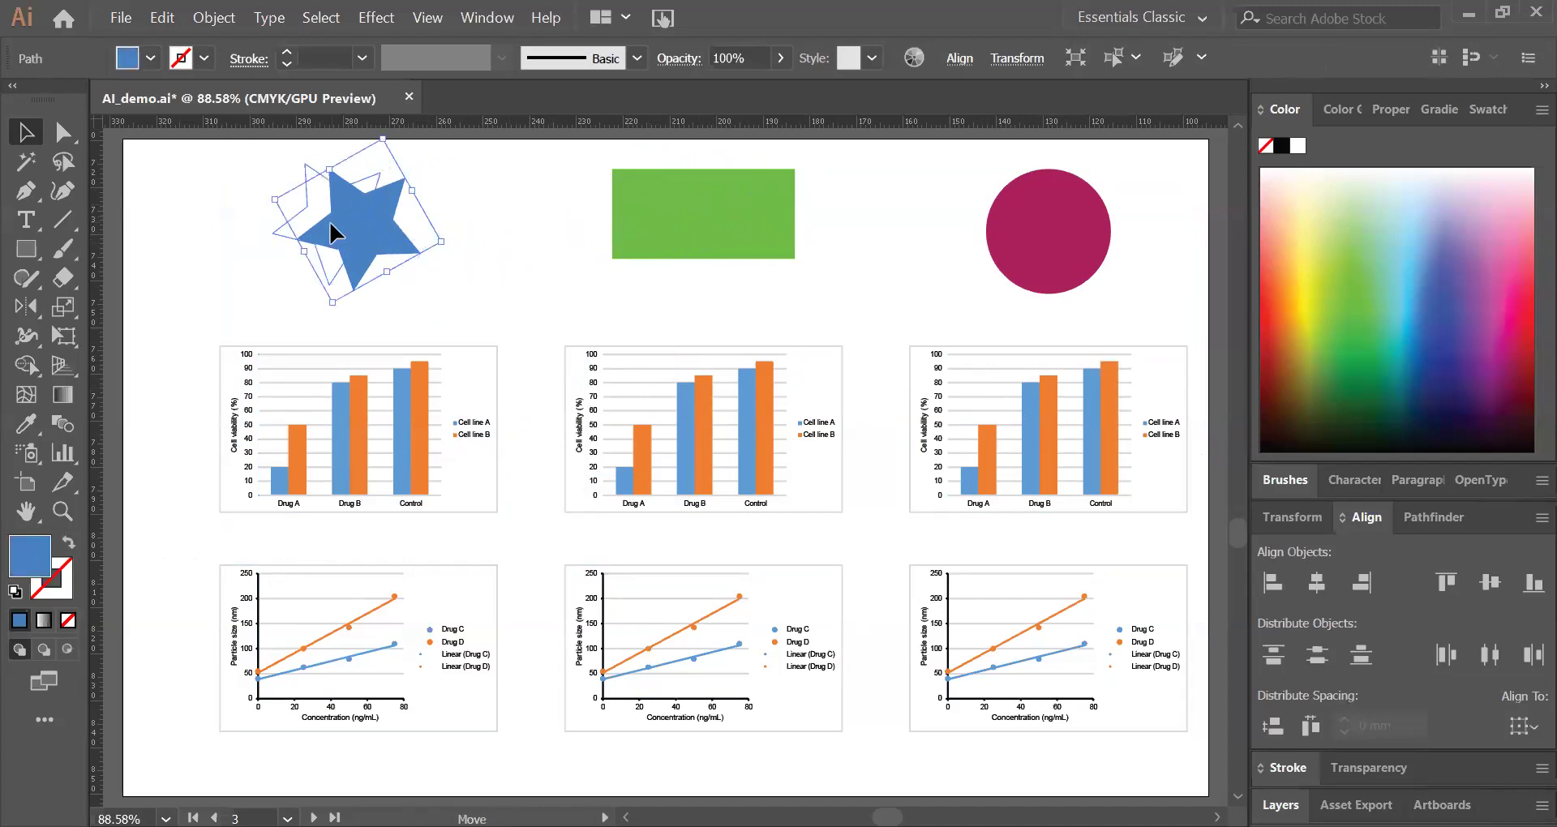
left_click_drag(684, 236, 716, 216)
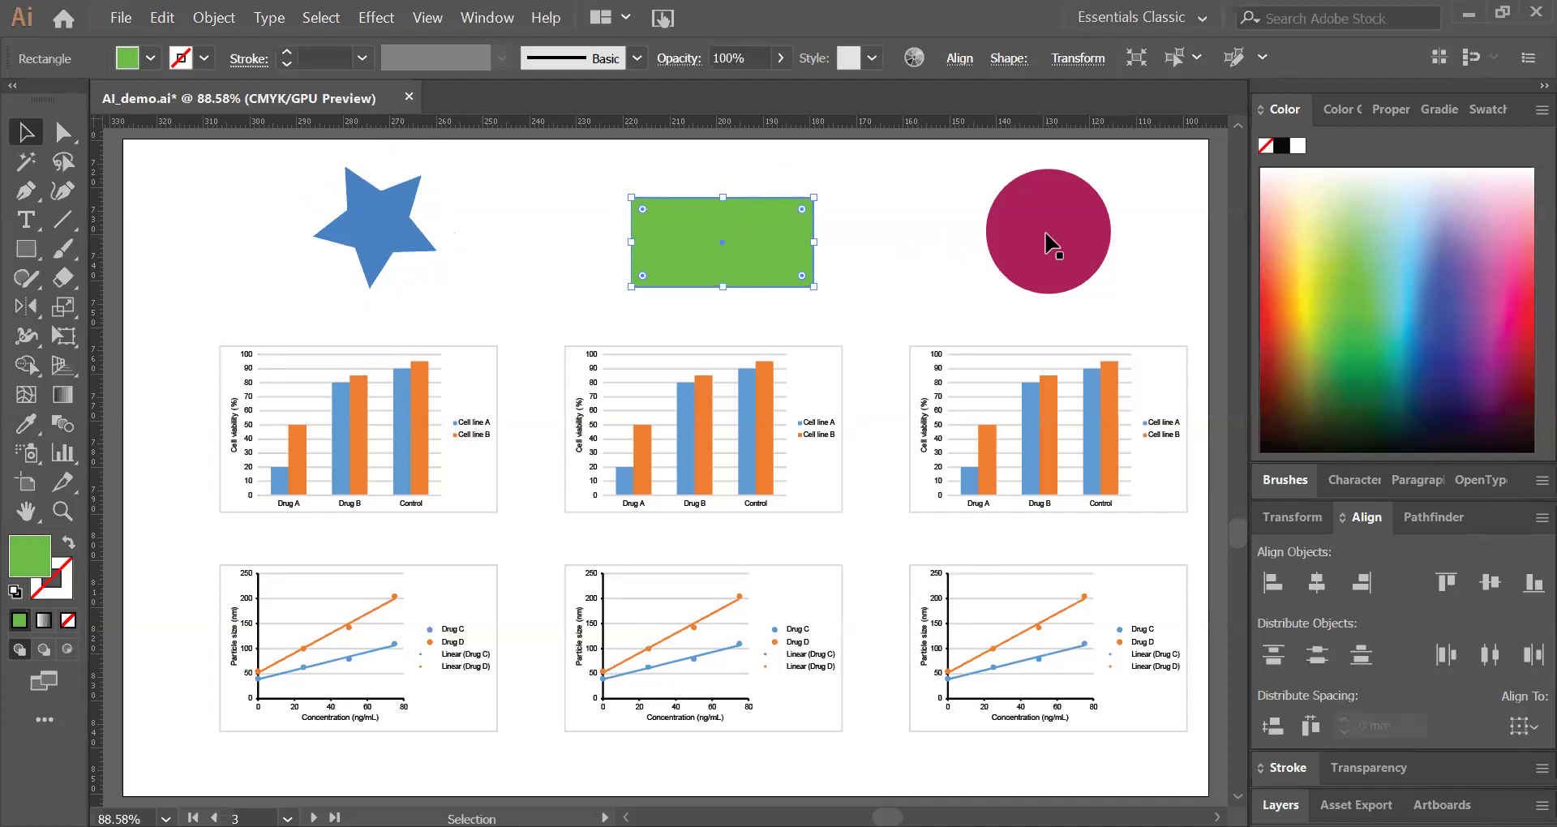
left_click_drag(743, 217, 710, 222)
left_click(487, 320)
Step: Pan the view toward the neighbouring slides
key("space")
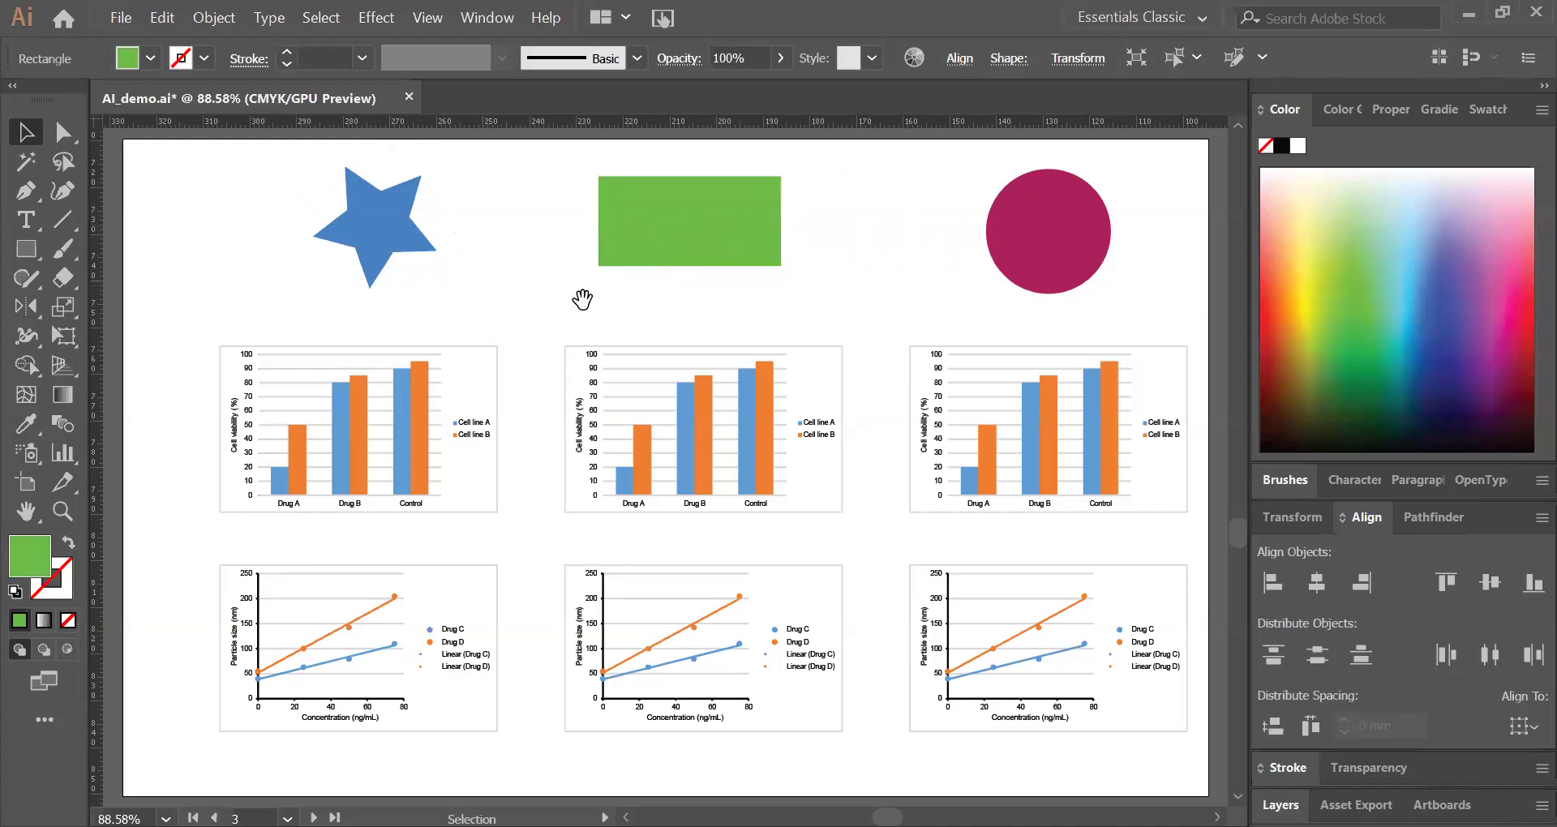
left_click_drag(421, 313, 427, 310)
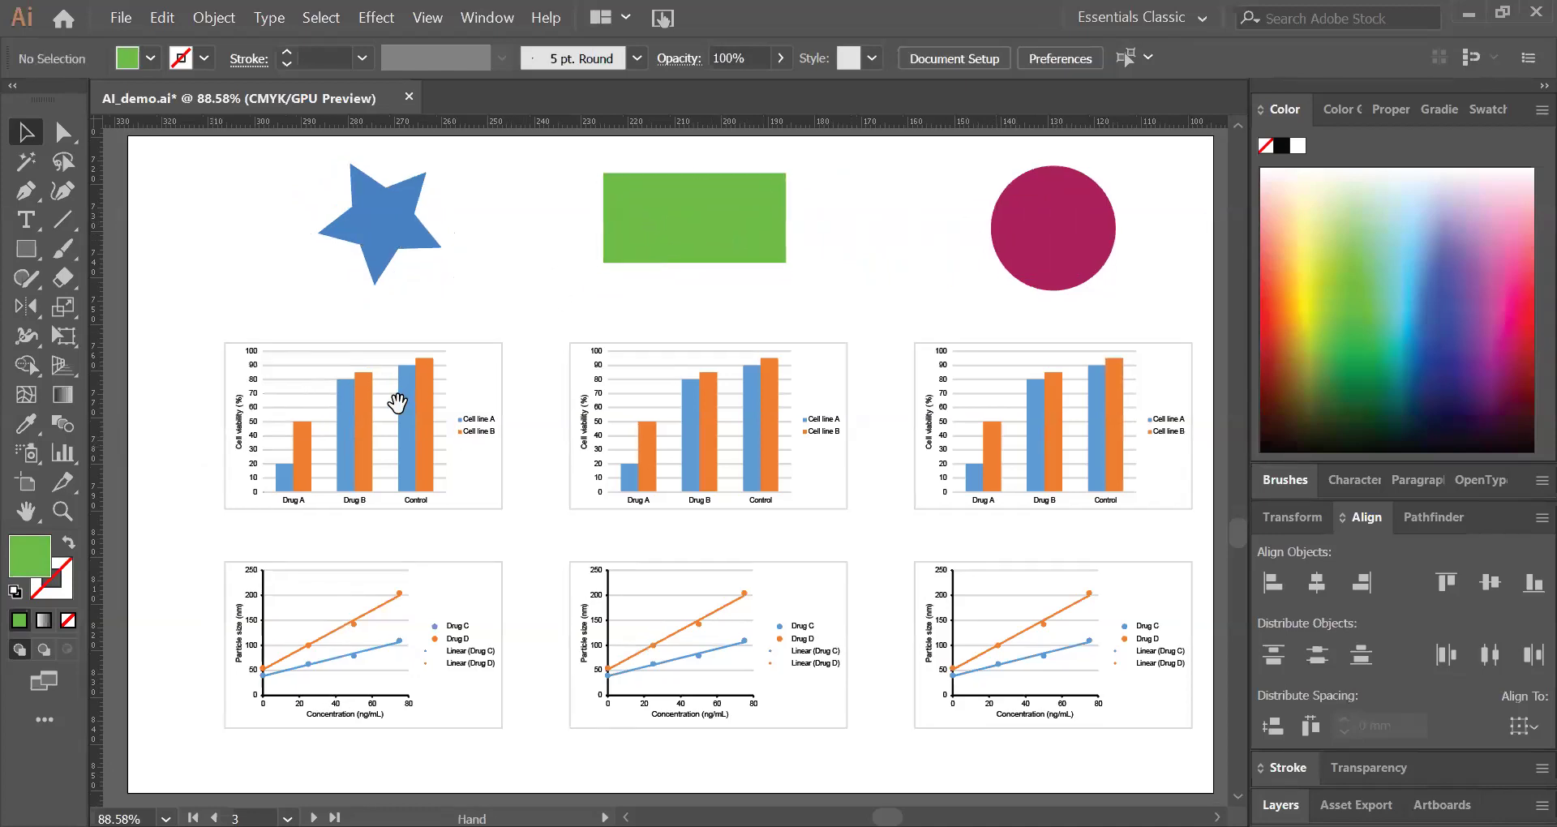
left_click_drag(628, 465, 744, 410)
left_click_drag(202, 543, 346, 434)
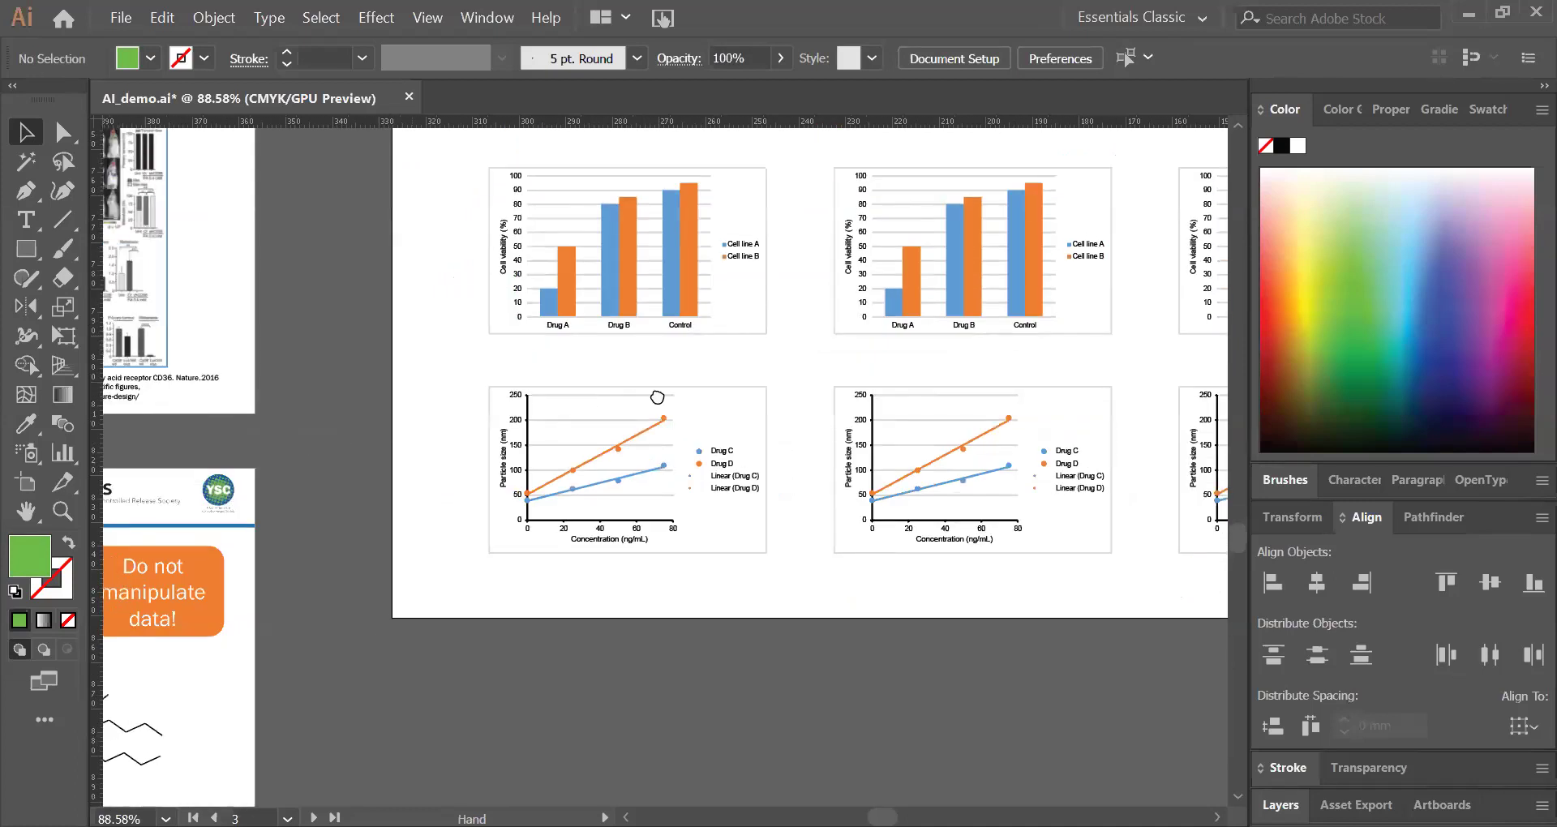
Step: Delete the two blue example squares on the Padding slide and select its figure
scroll(657, 396, "left", 10)
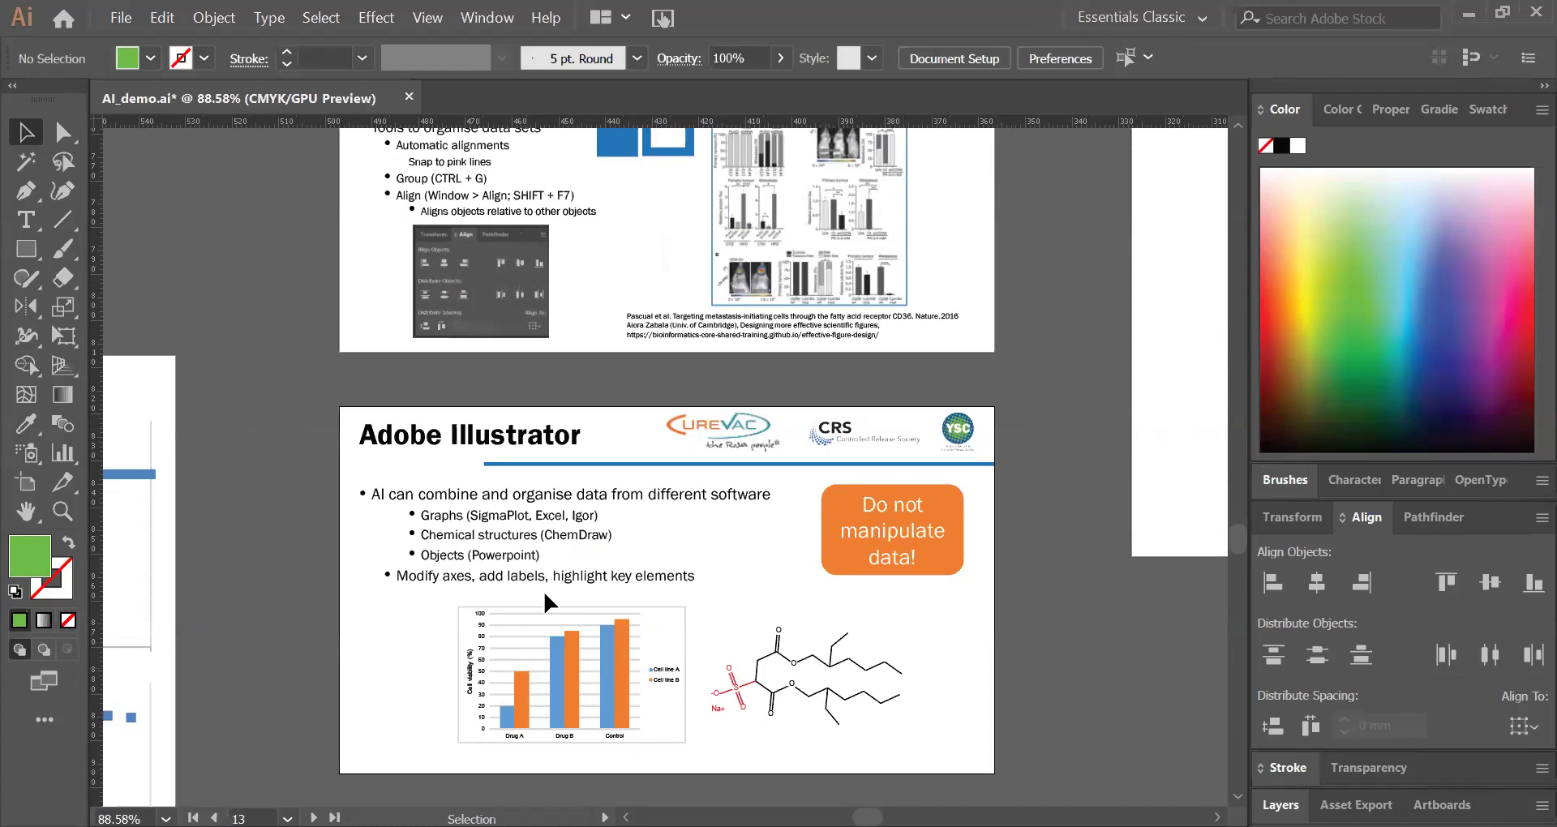
left_click(557, 621)
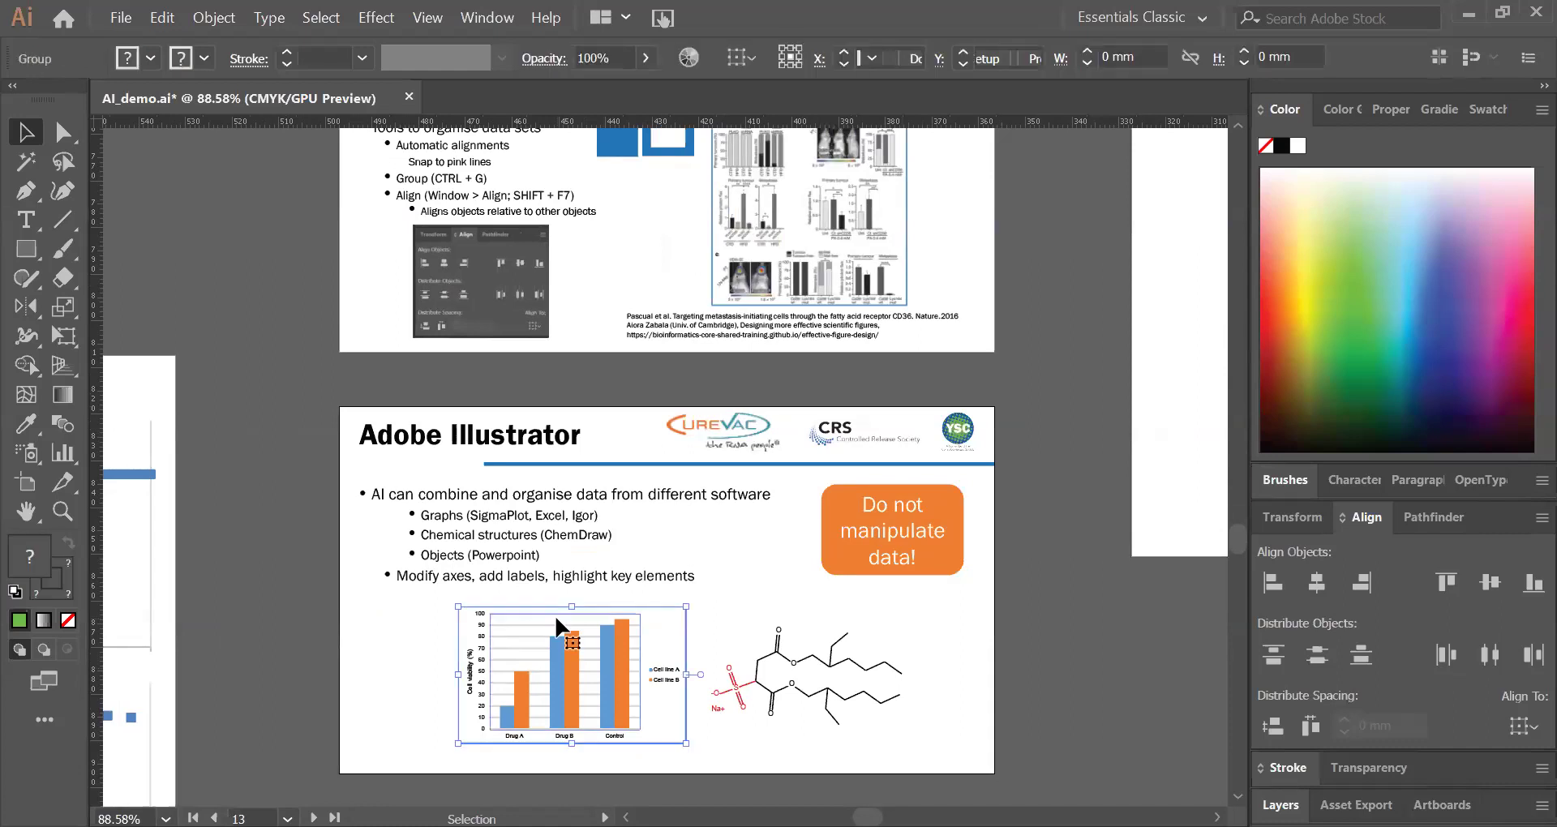
scroll(560, 627, "up", 3)
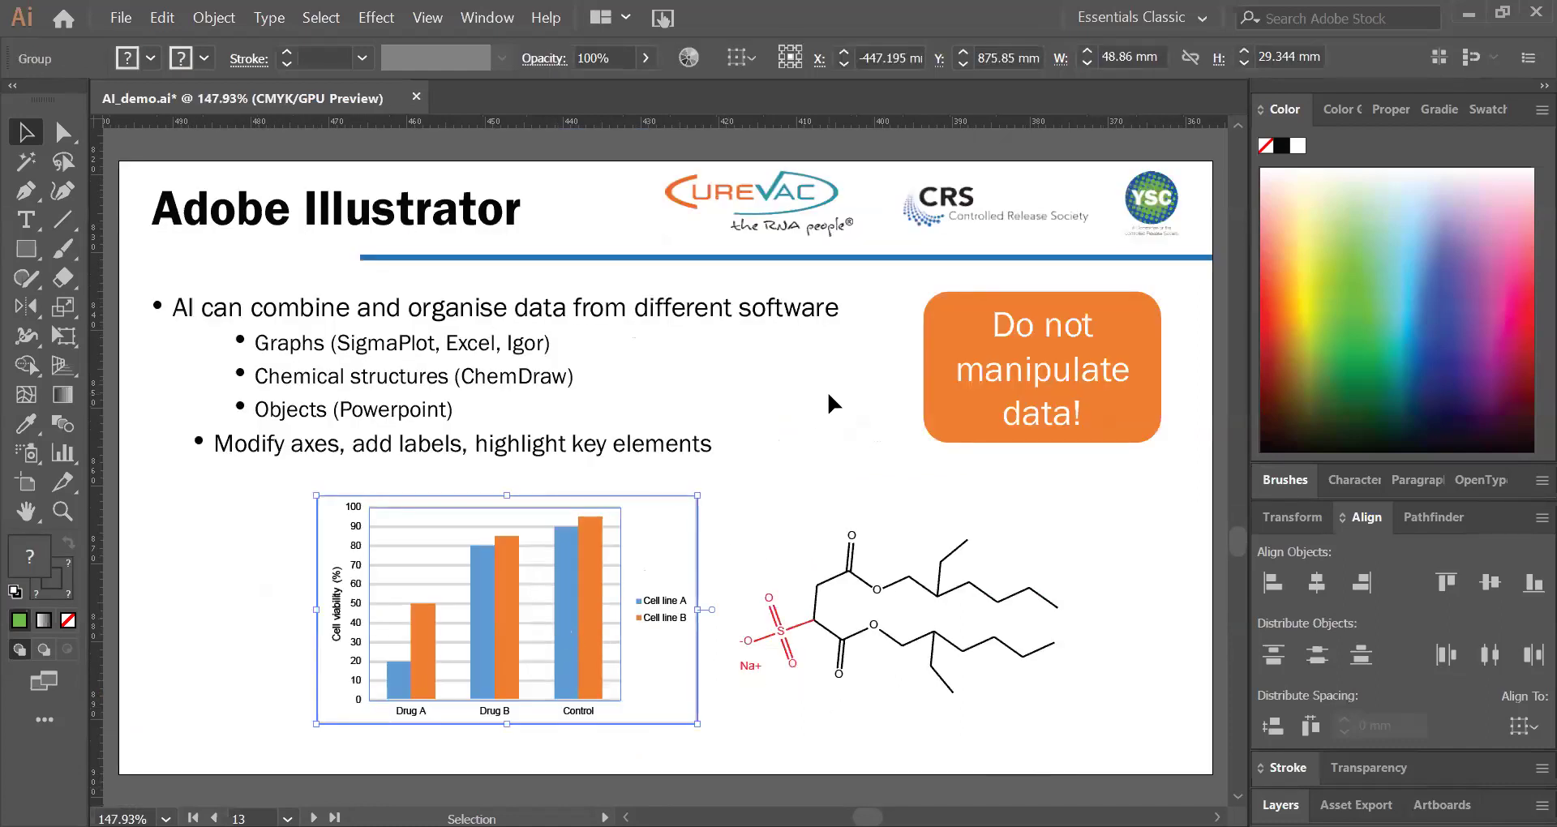
scroll(825, 328, "up", 3)
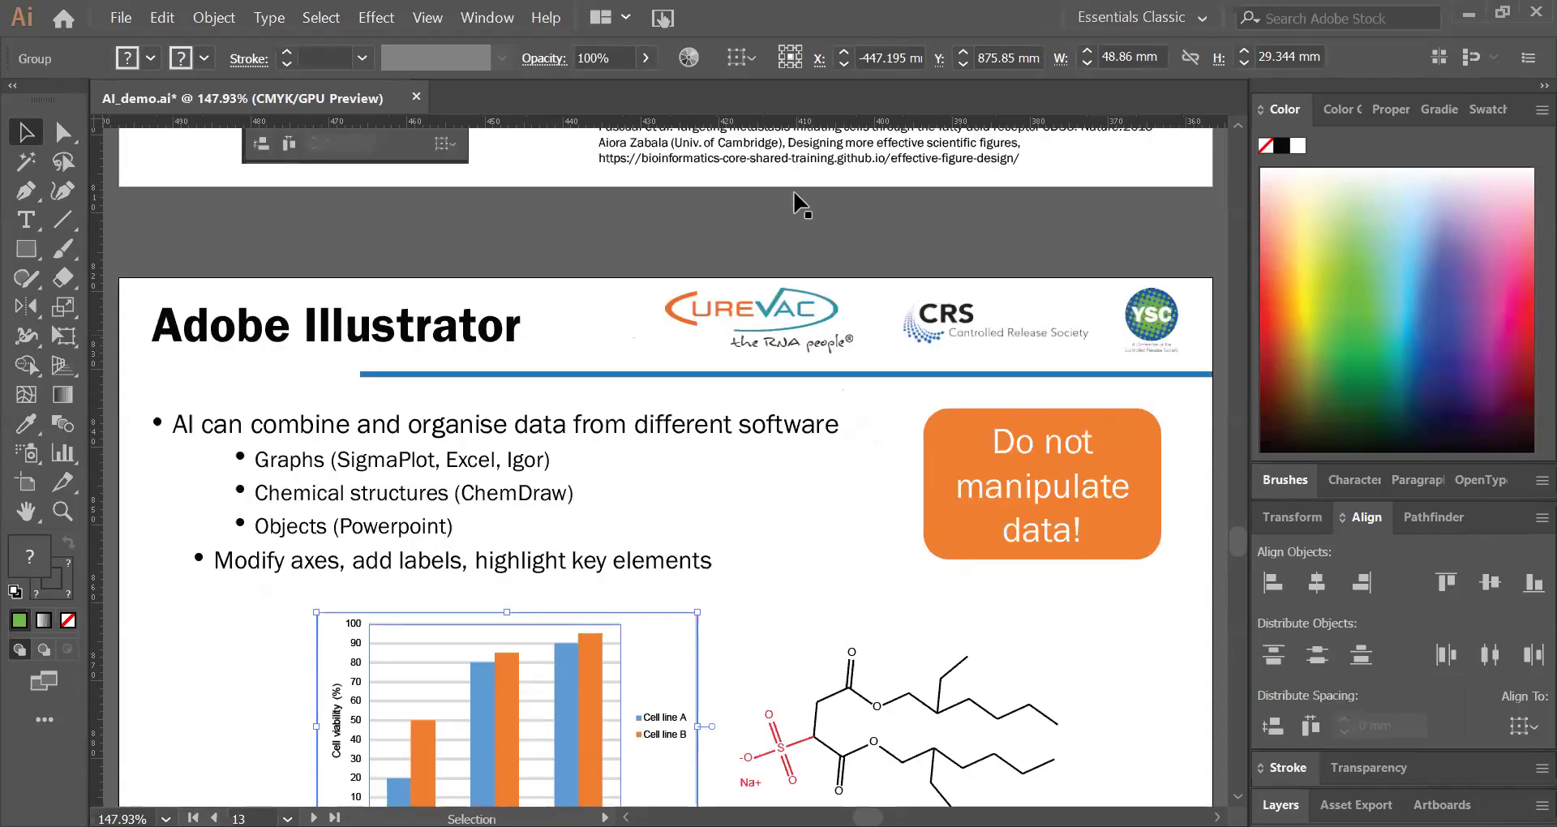
scroll(803, 632, "up", 6)
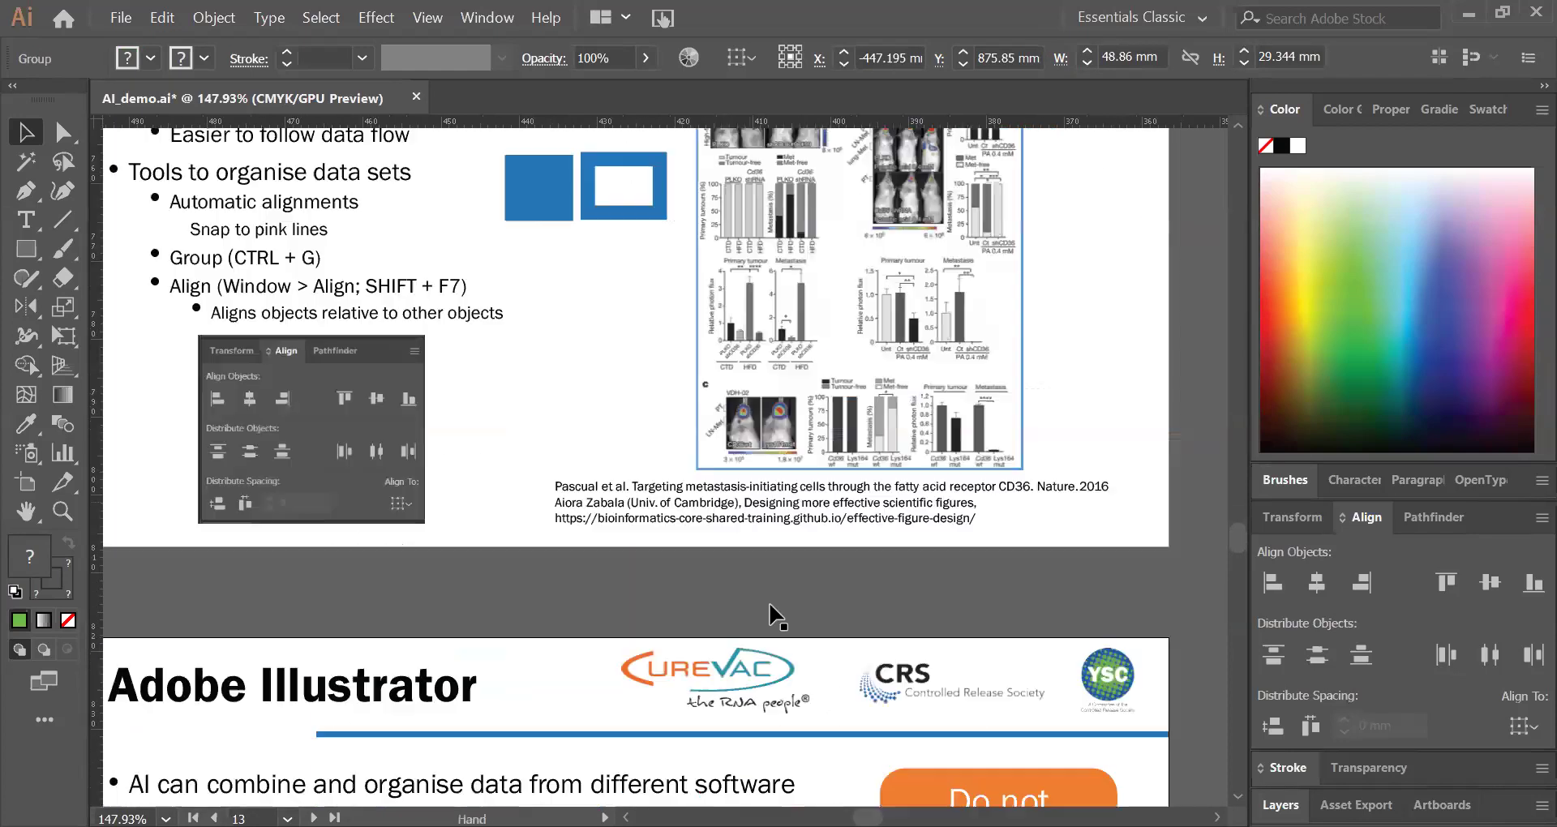
scroll(591, 325, "up", 4)
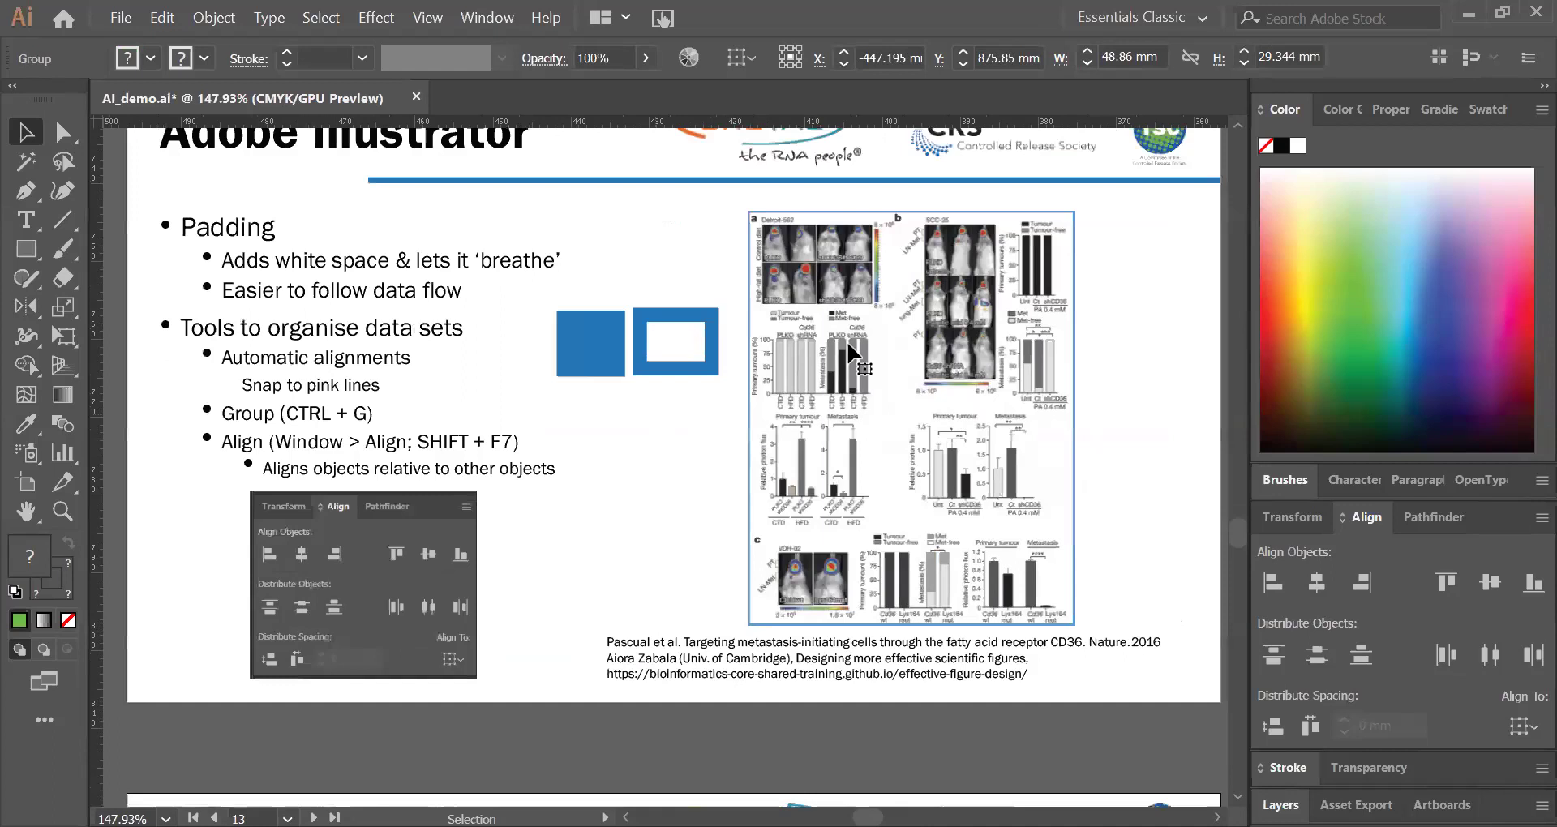
key("Delete")
left_click(824, 440)
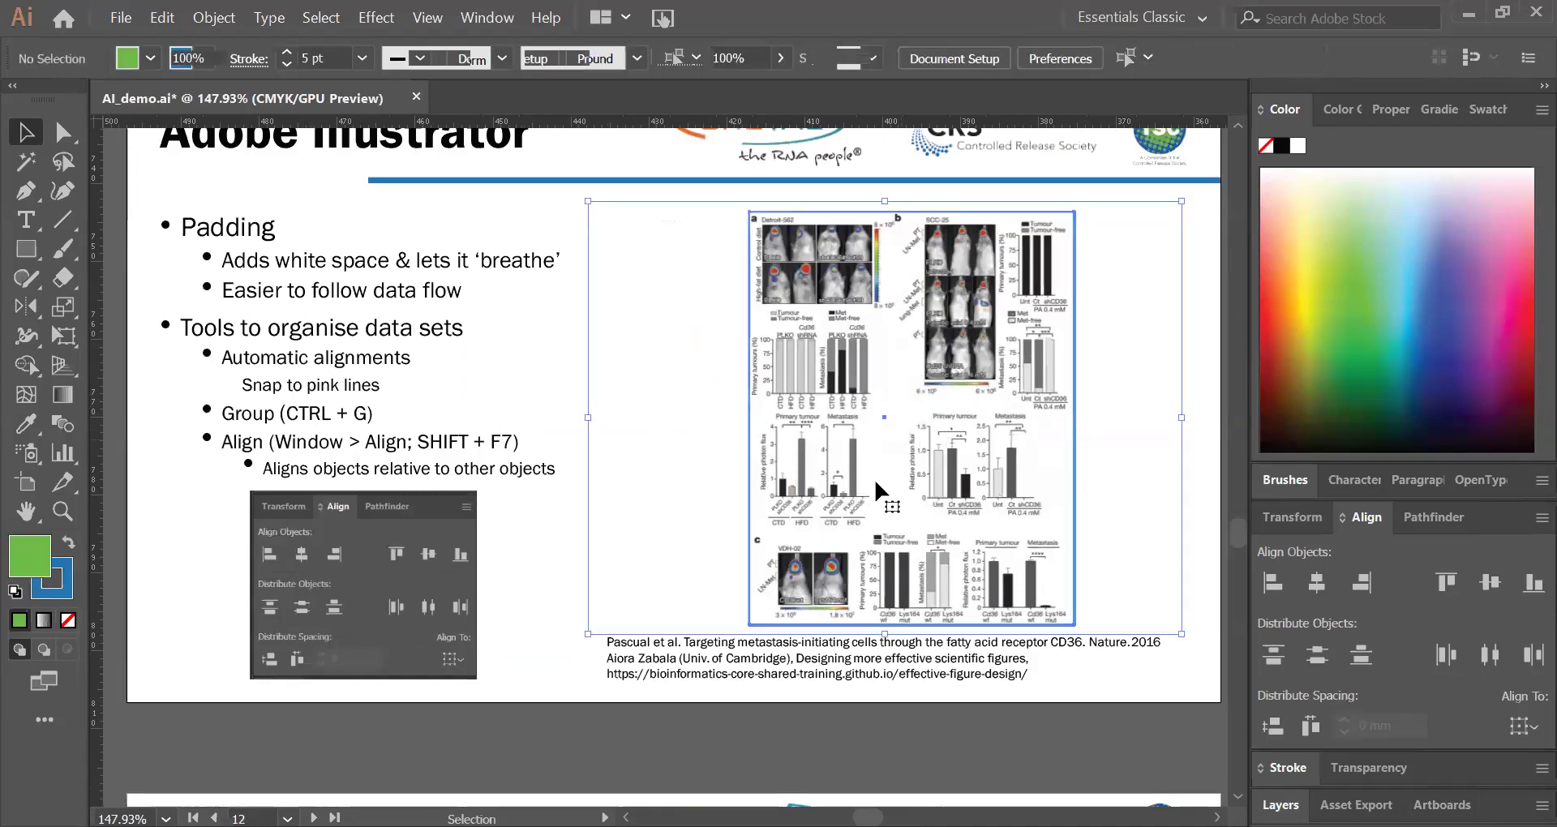
scroll(882, 495, "up", 2)
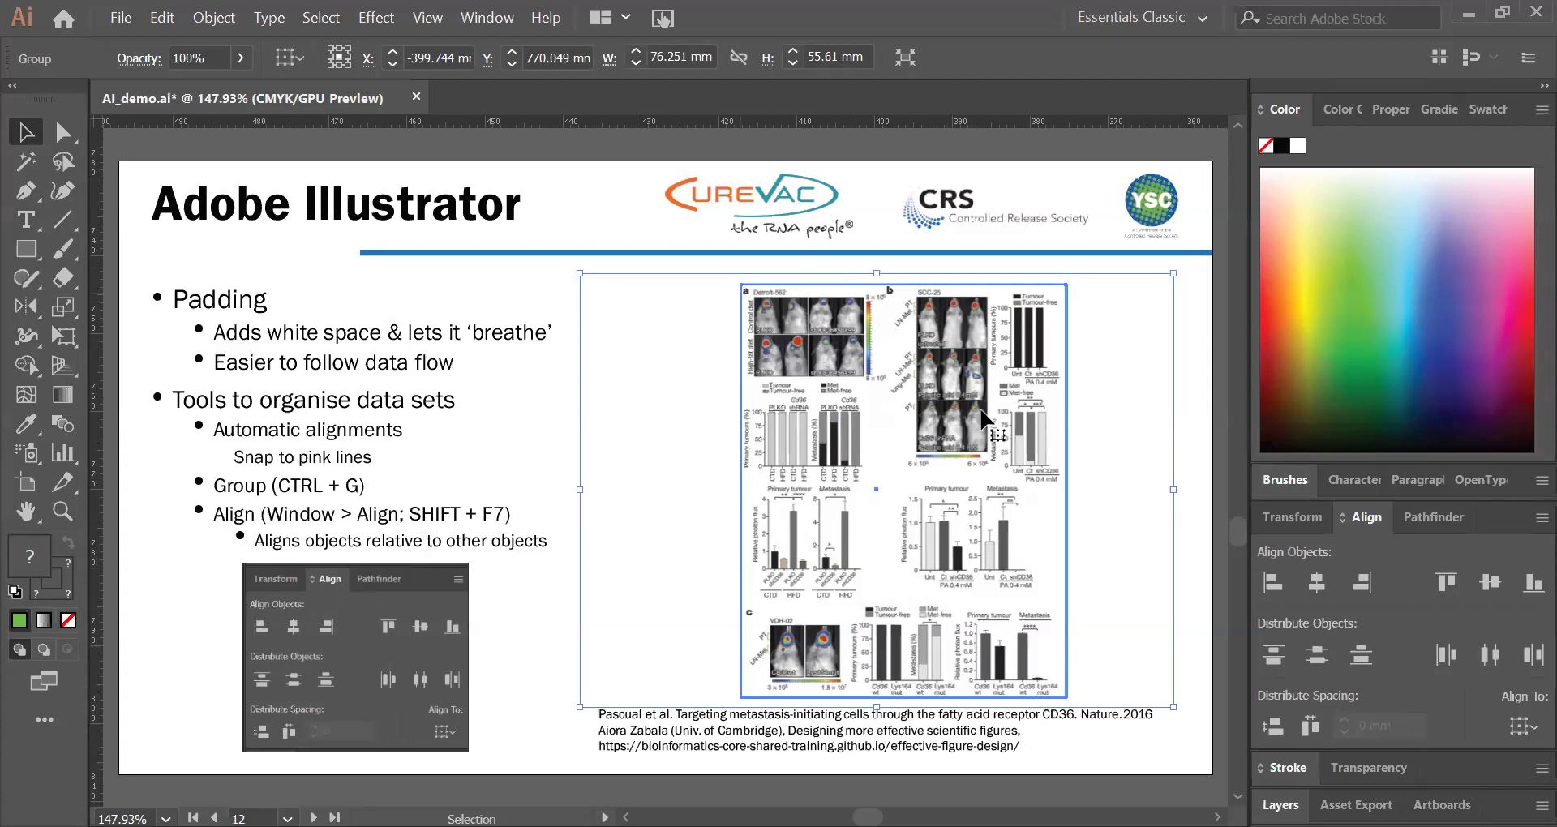
scroll(953, 549, "up", 2)
scroll(954, 397, "up", 2)
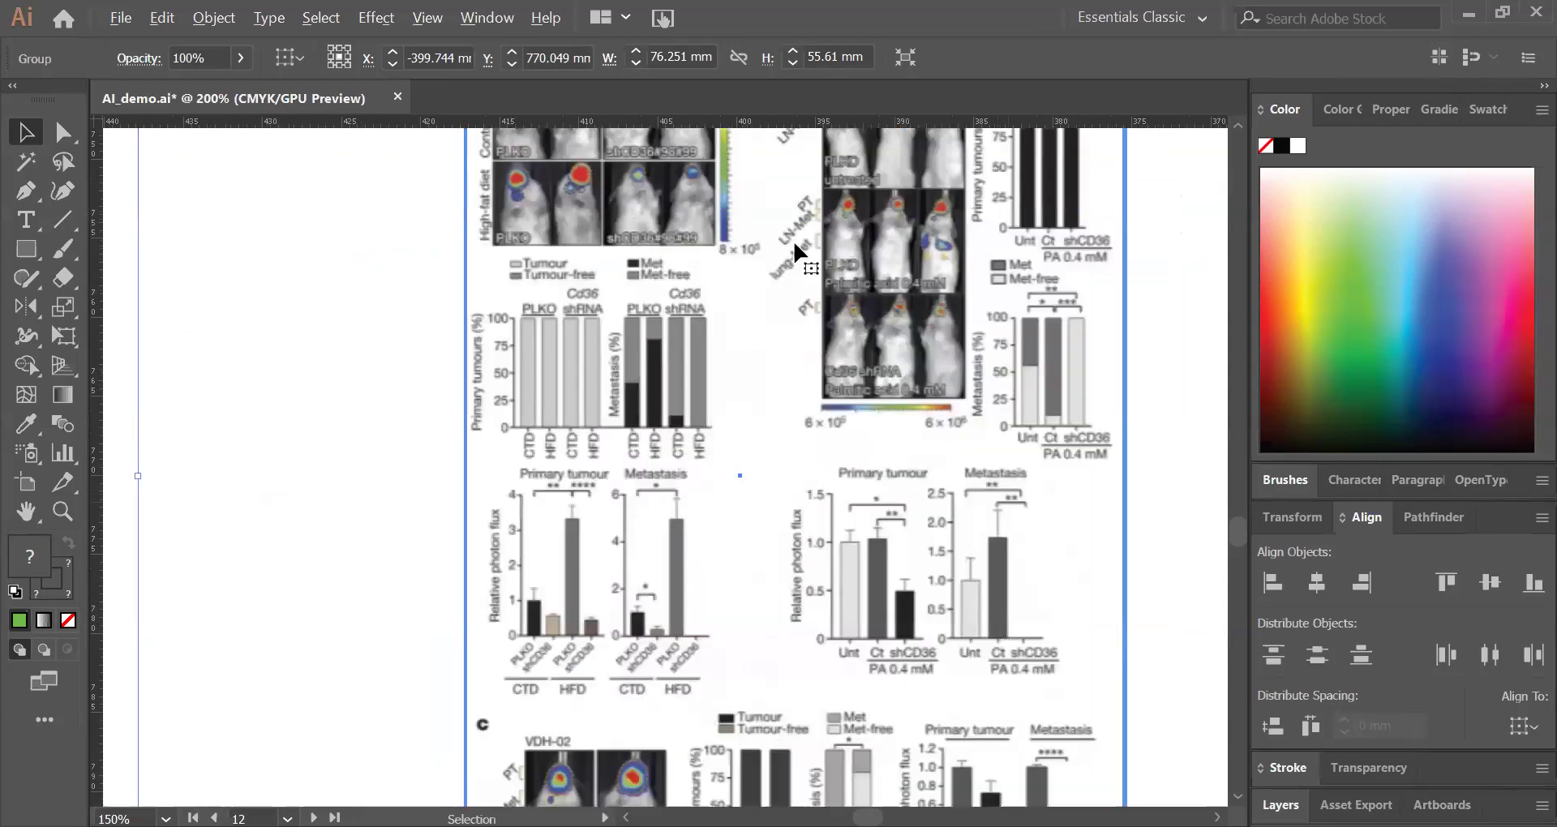
scroll(797, 252, "down", 1)
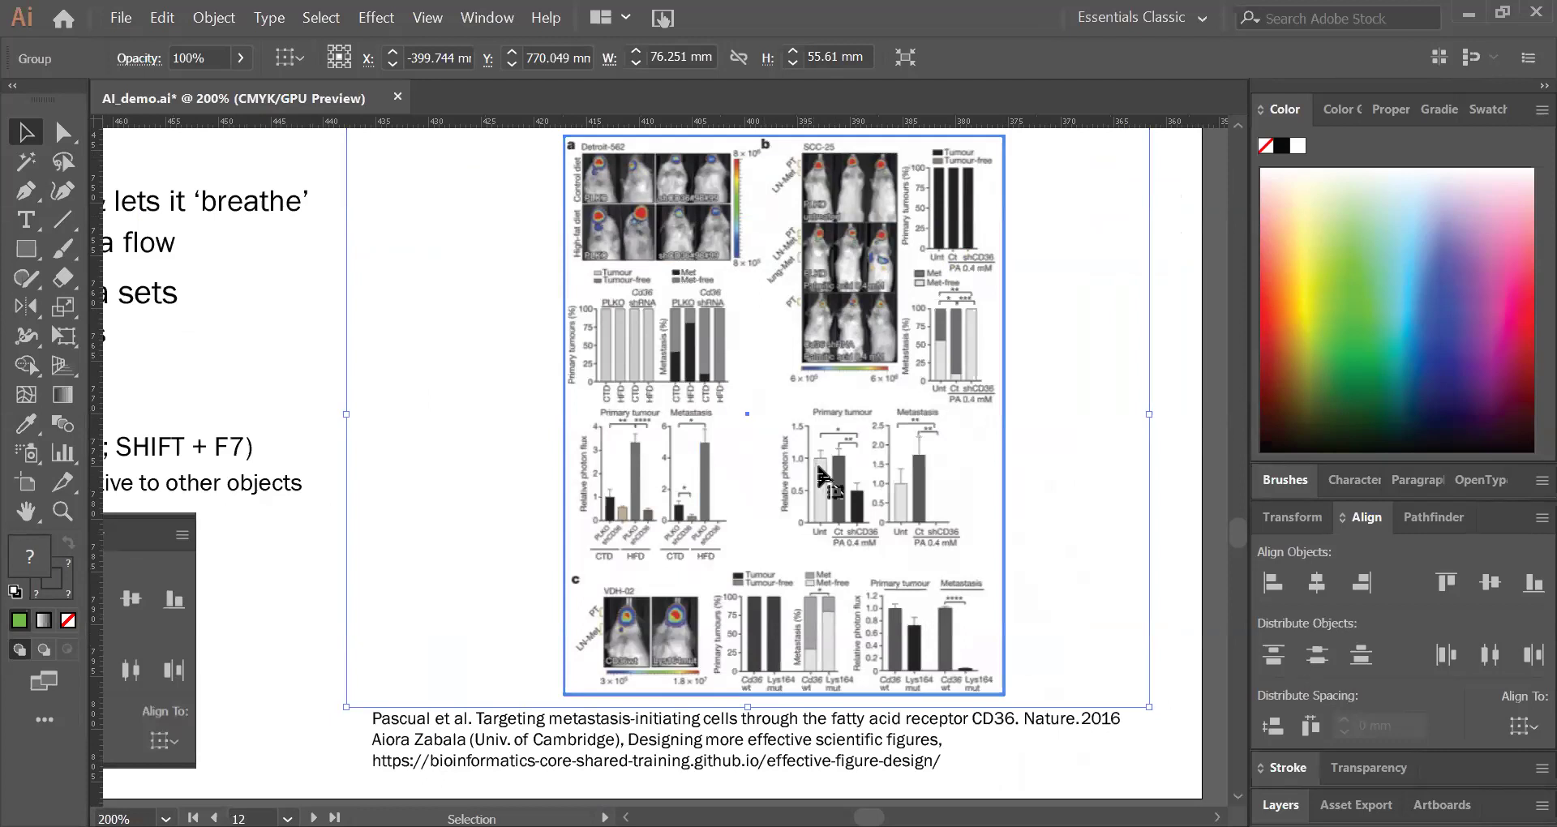
scroll(628, 689, "up", 1)
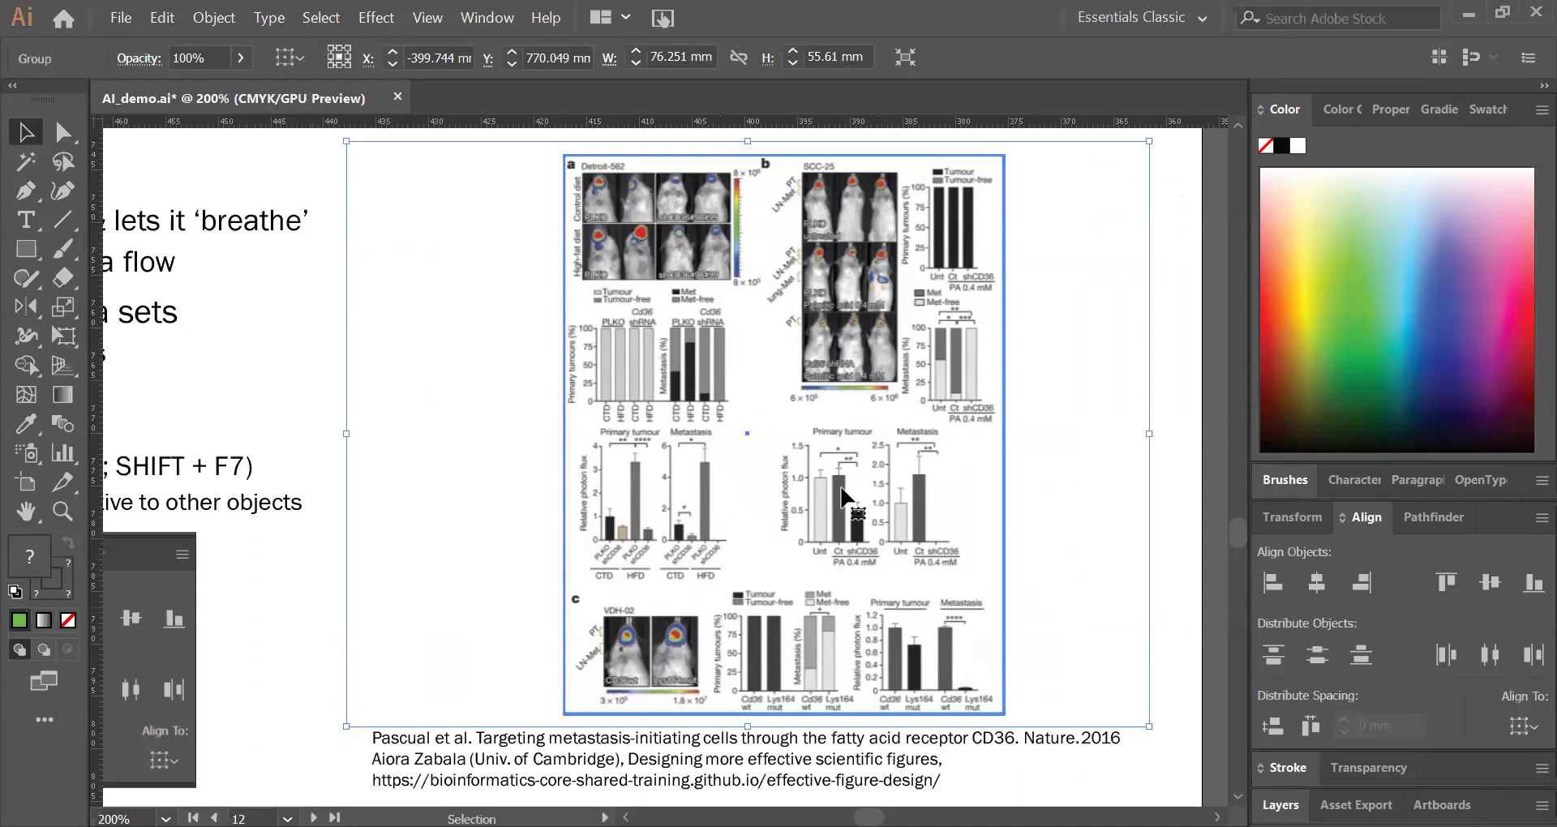
Step: Remove the original and wide-layout figures to reveal the redesigned Primary tumour / Metastasis figure
key("ctrl+3")
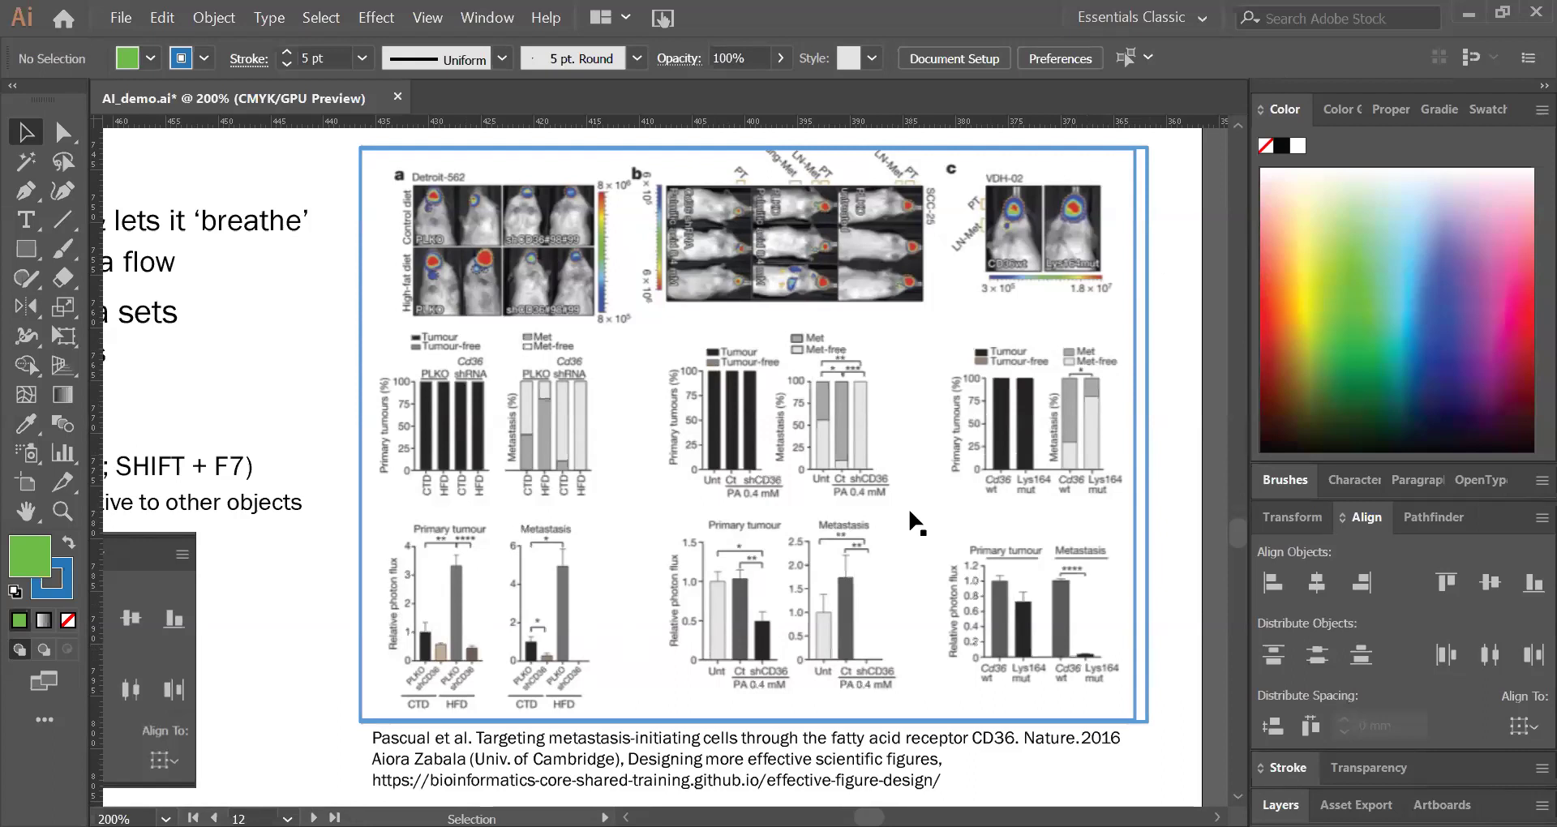
left_click(889, 560)
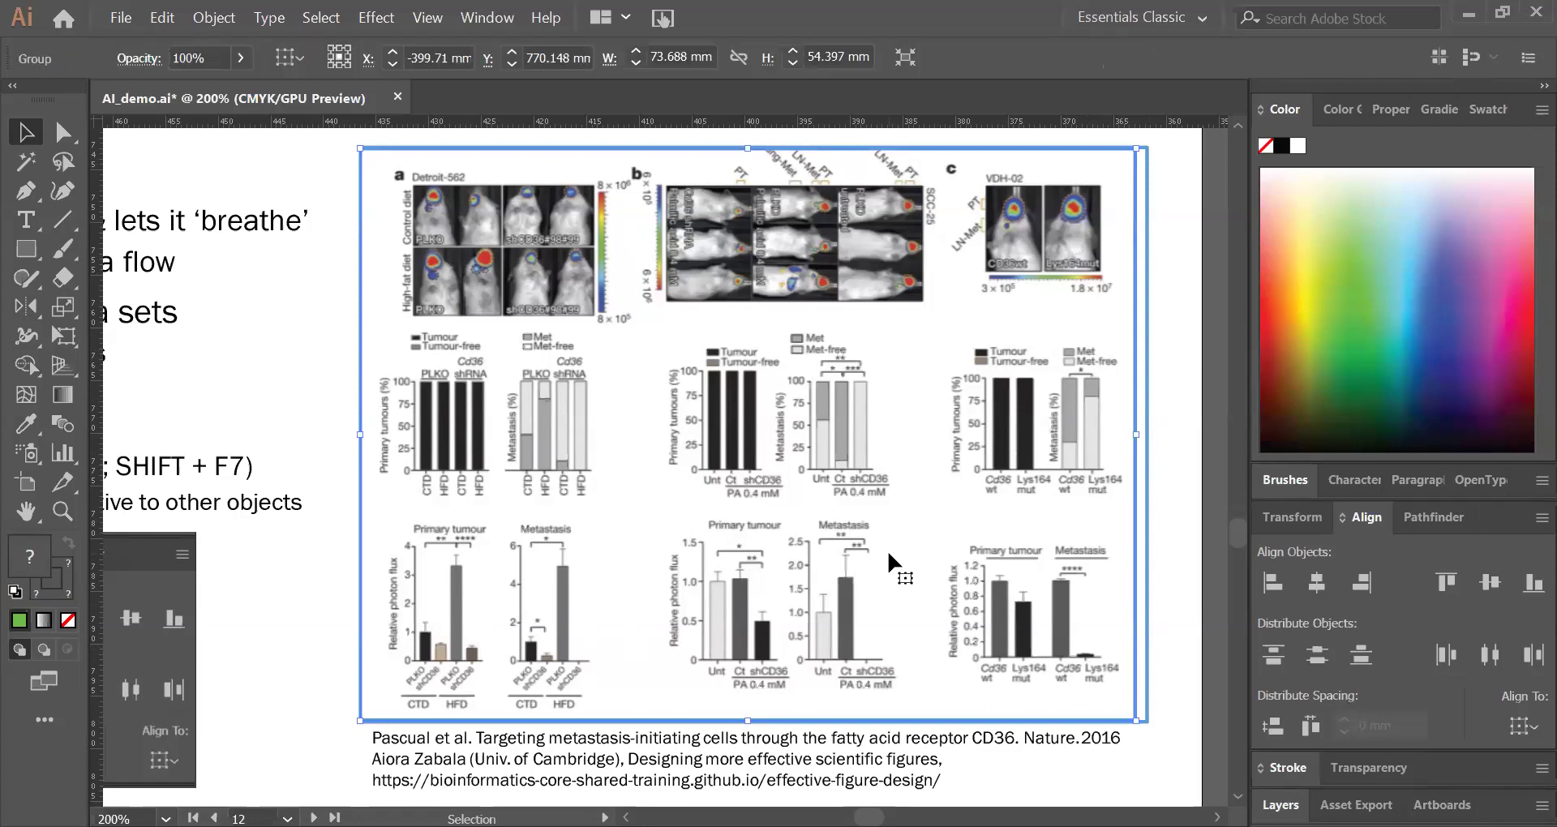
key("Delete")
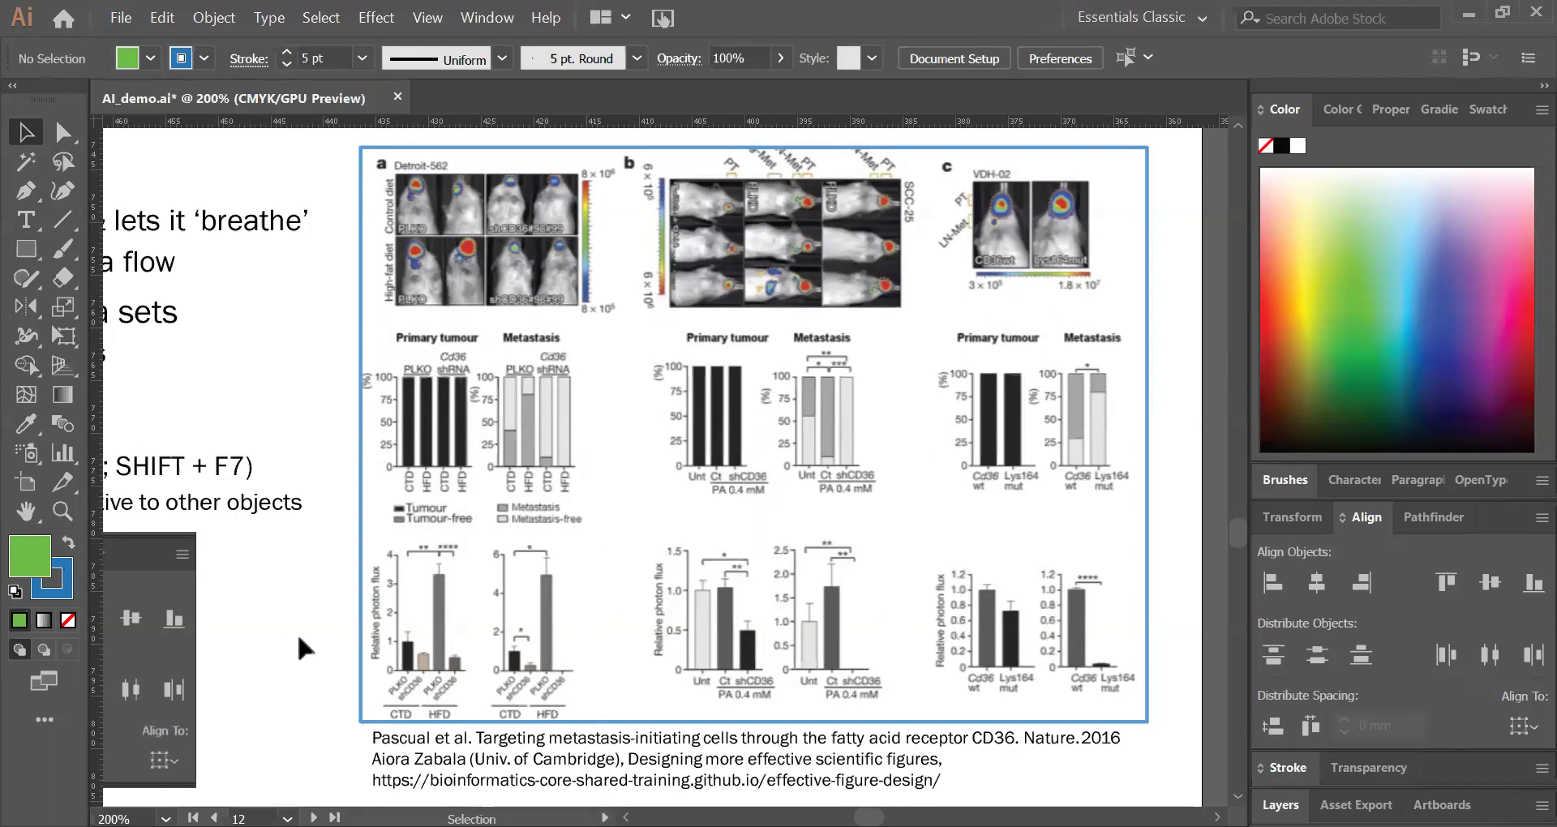
Step: Pan to the next slide, select the cell viability chart, and fit the slide with Ctrl+0
left_click_drag(405, 643, 516, 471)
left_click_drag(479, 568, 513, 471)
left_click_drag(463, 617, 496, 523)
scroll(550, 608, "down", 5)
left_click(549, 608)
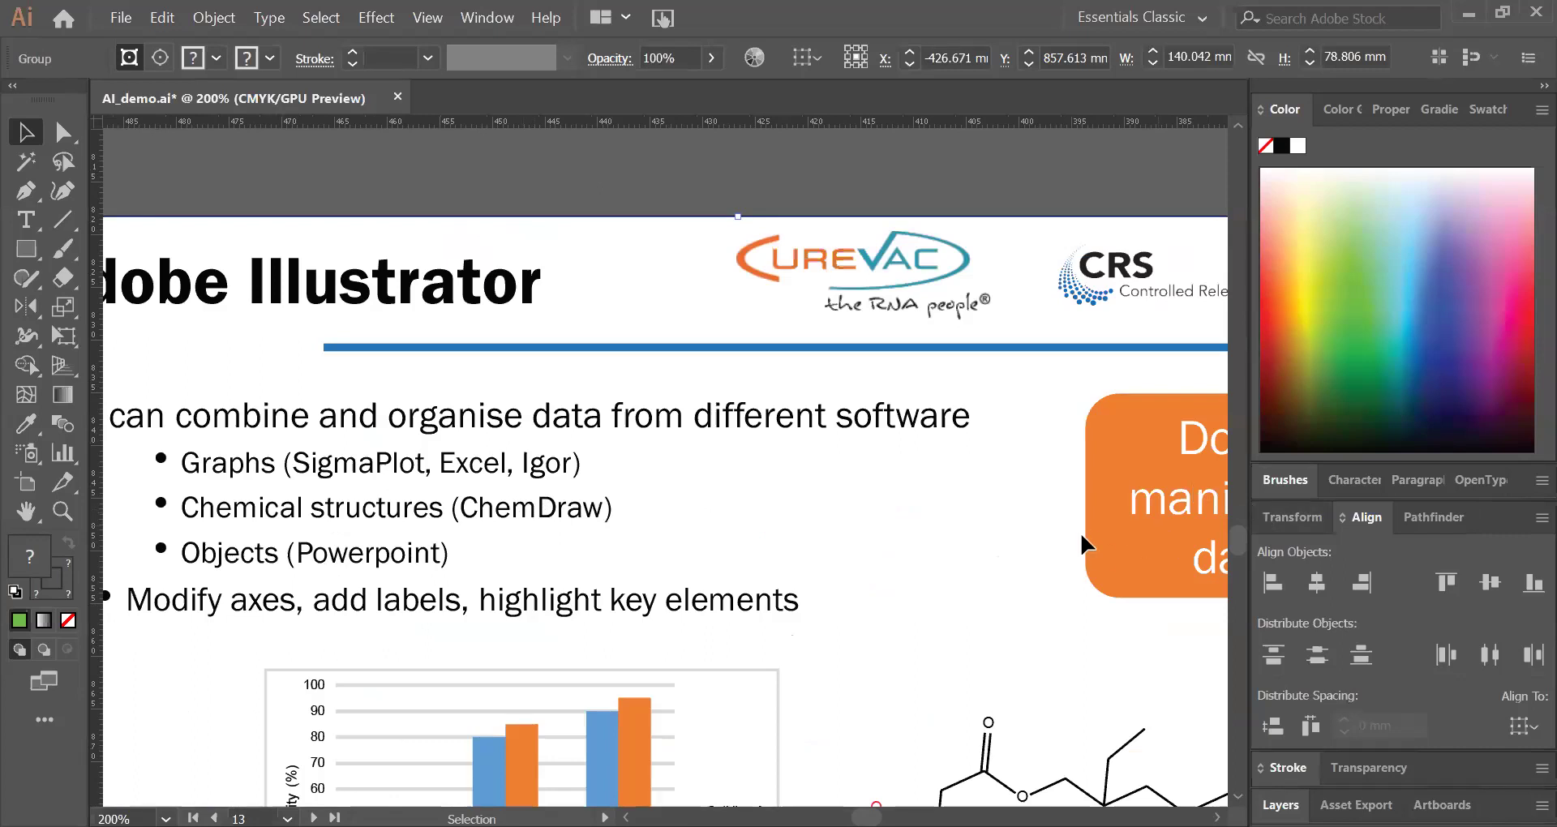
scroll(850, 364, "down", 1)
scroll(236, 633, "down", 5)
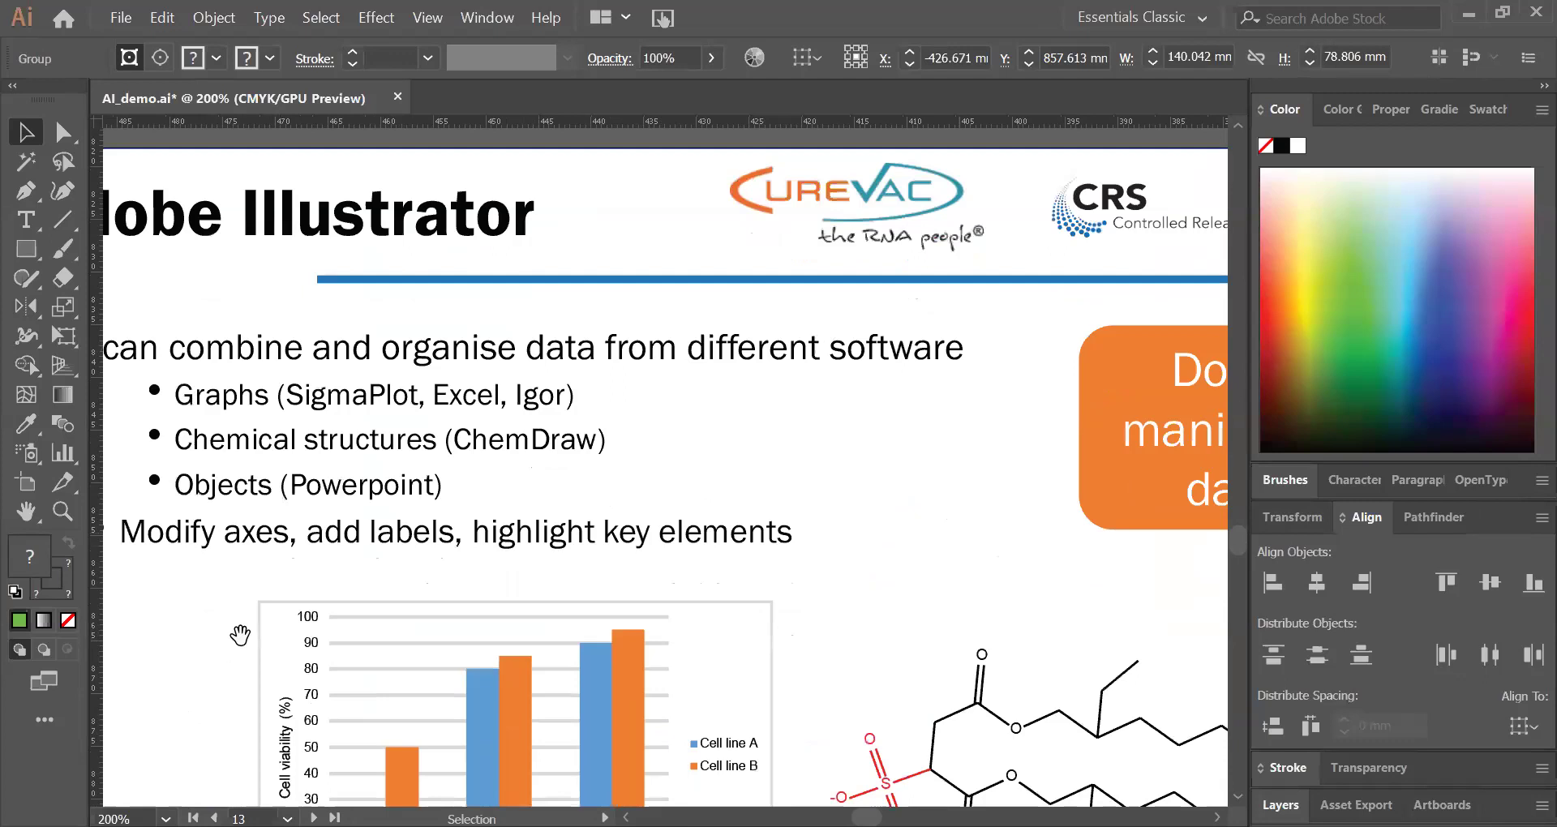
scroll(567, 598, "right", 3)
left_click(567, 598)
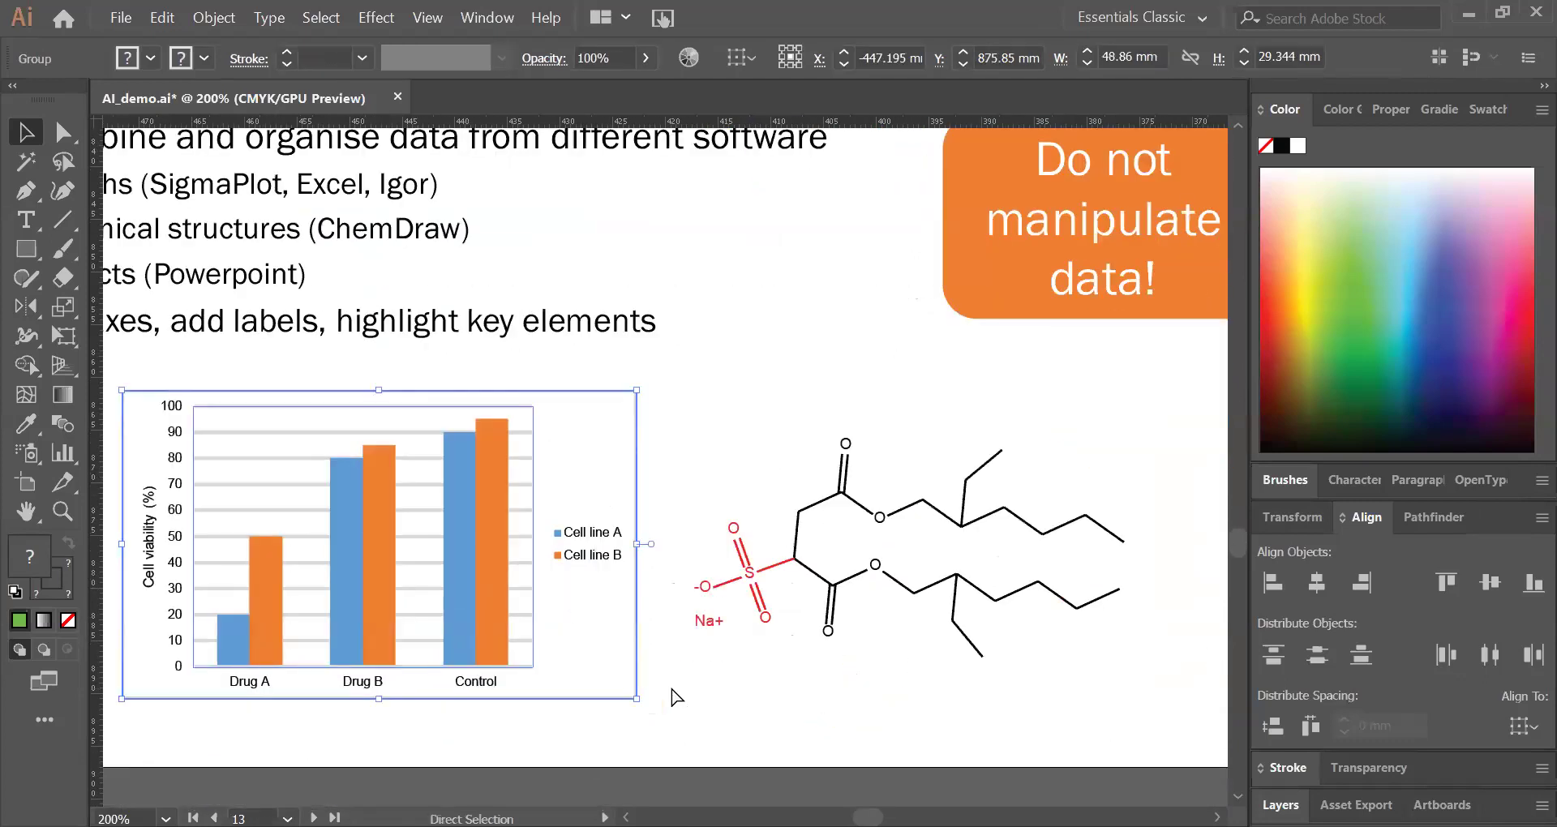
key("ctrl+0")
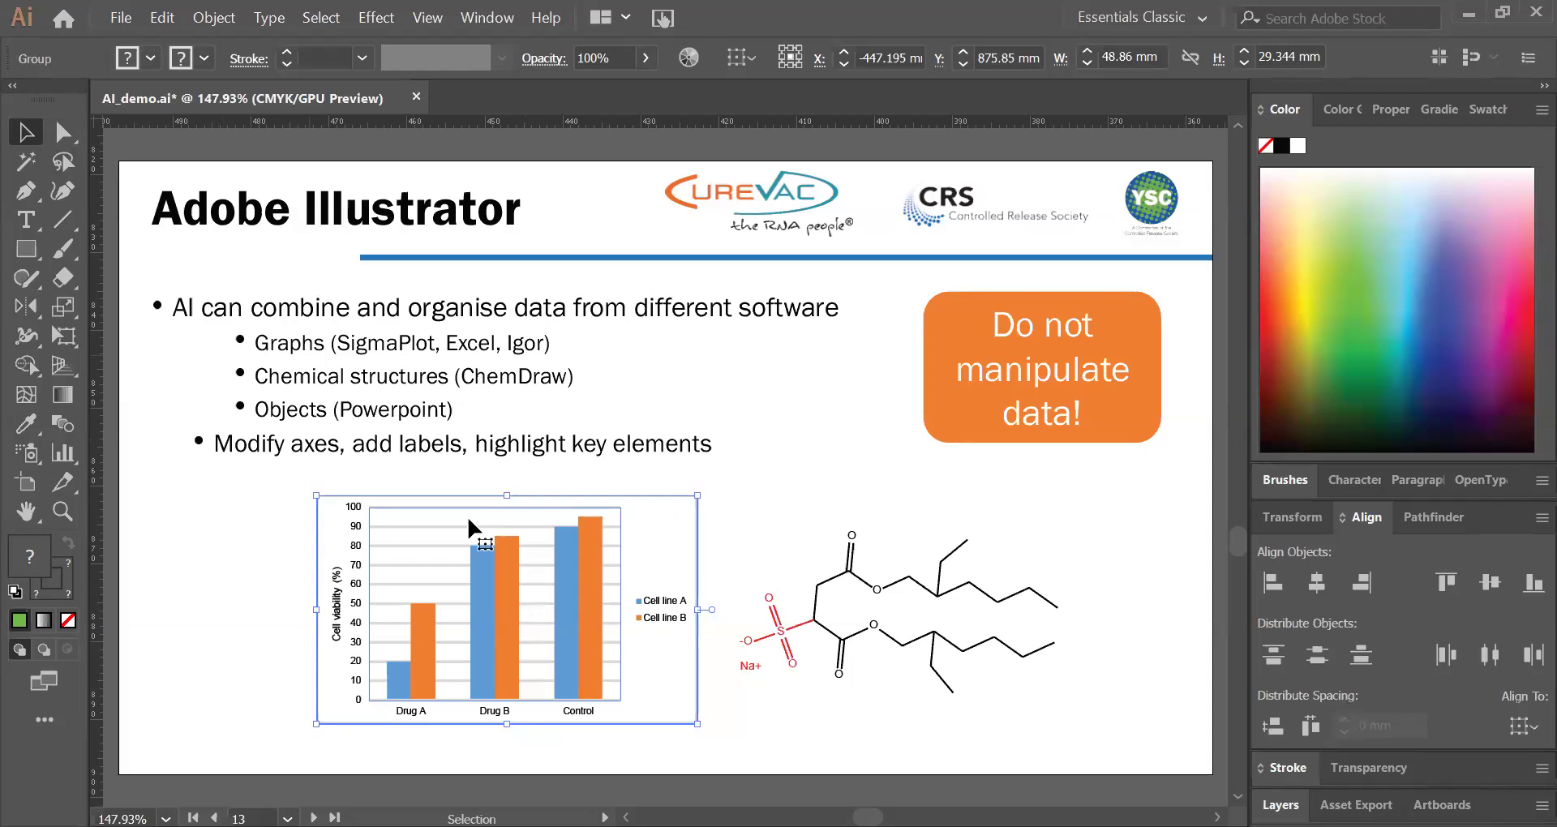
Step: Change the legend text from 'Cell line A' to 'Cell line C', then select the chart's blue bars
left_click(66, 135)
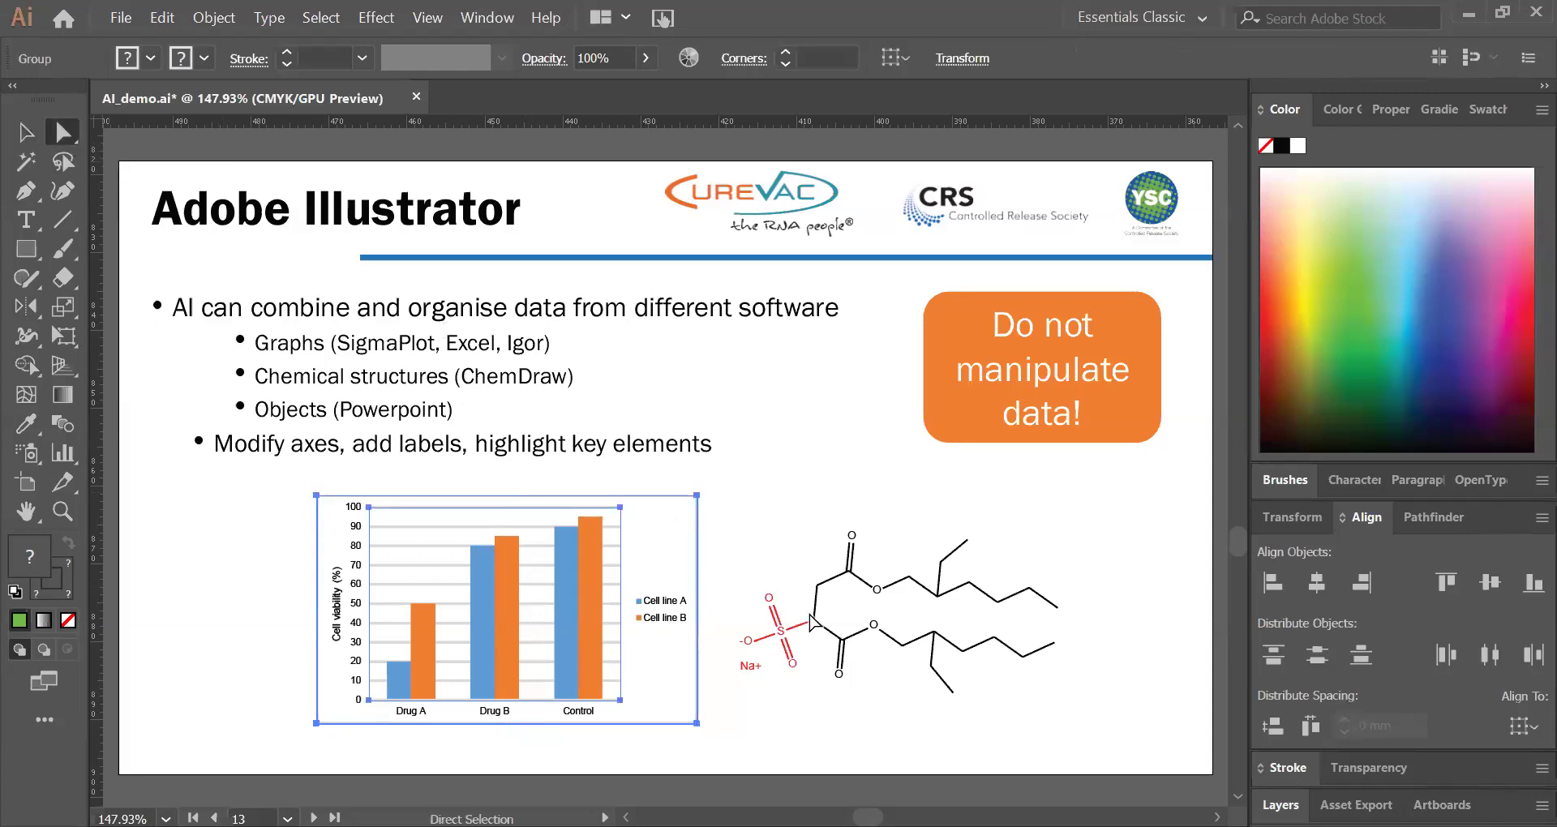
left_click(750, 552)
left_click(657, 604)
double_click(661, 601)
double_click(666, 601)
key("shift+End")
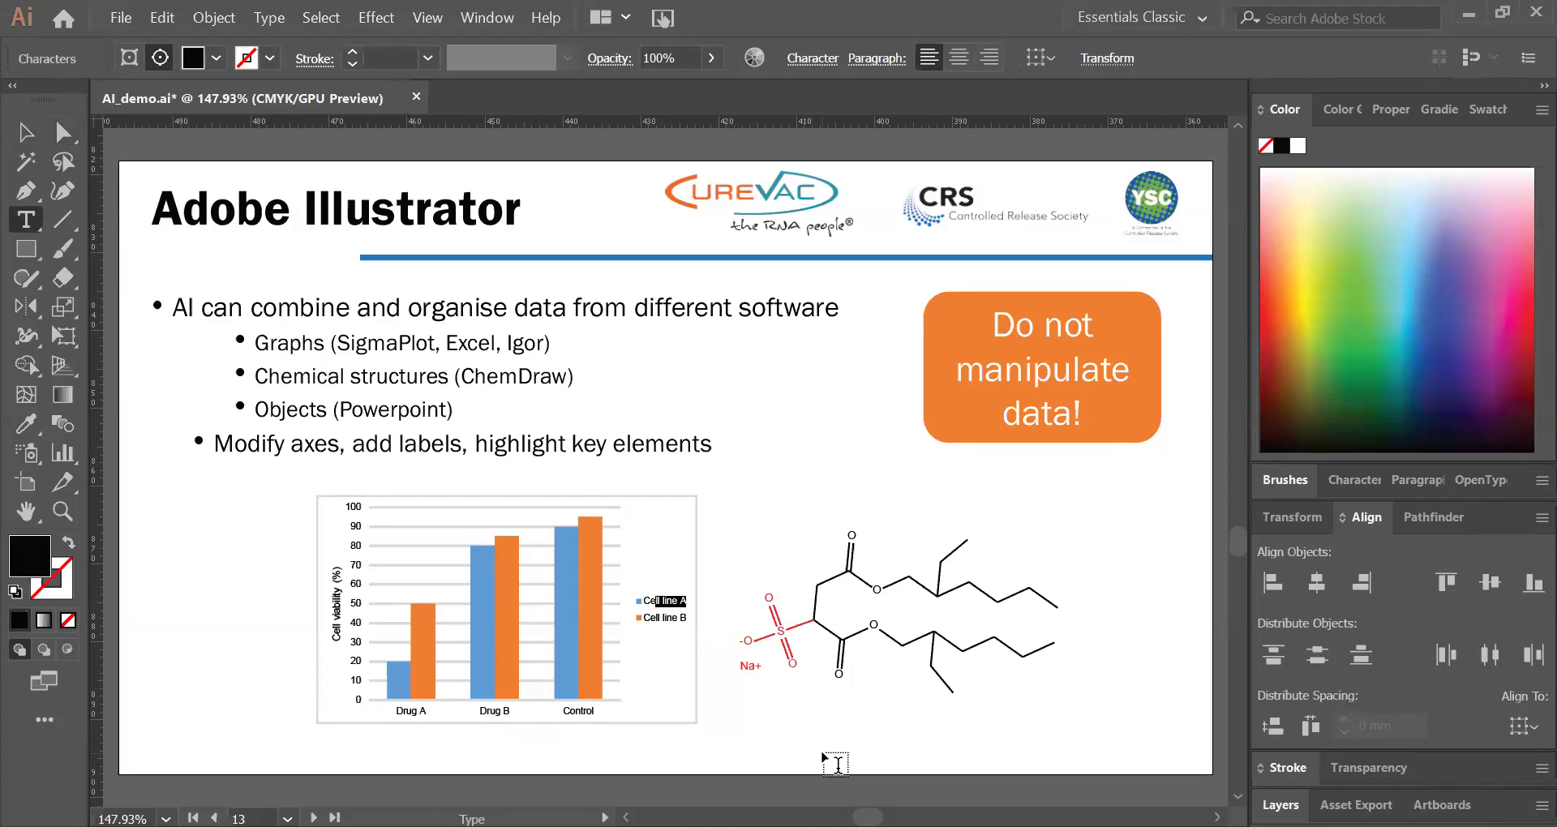
type("line C")
left_click(63, 132)
left_click(491, 628)
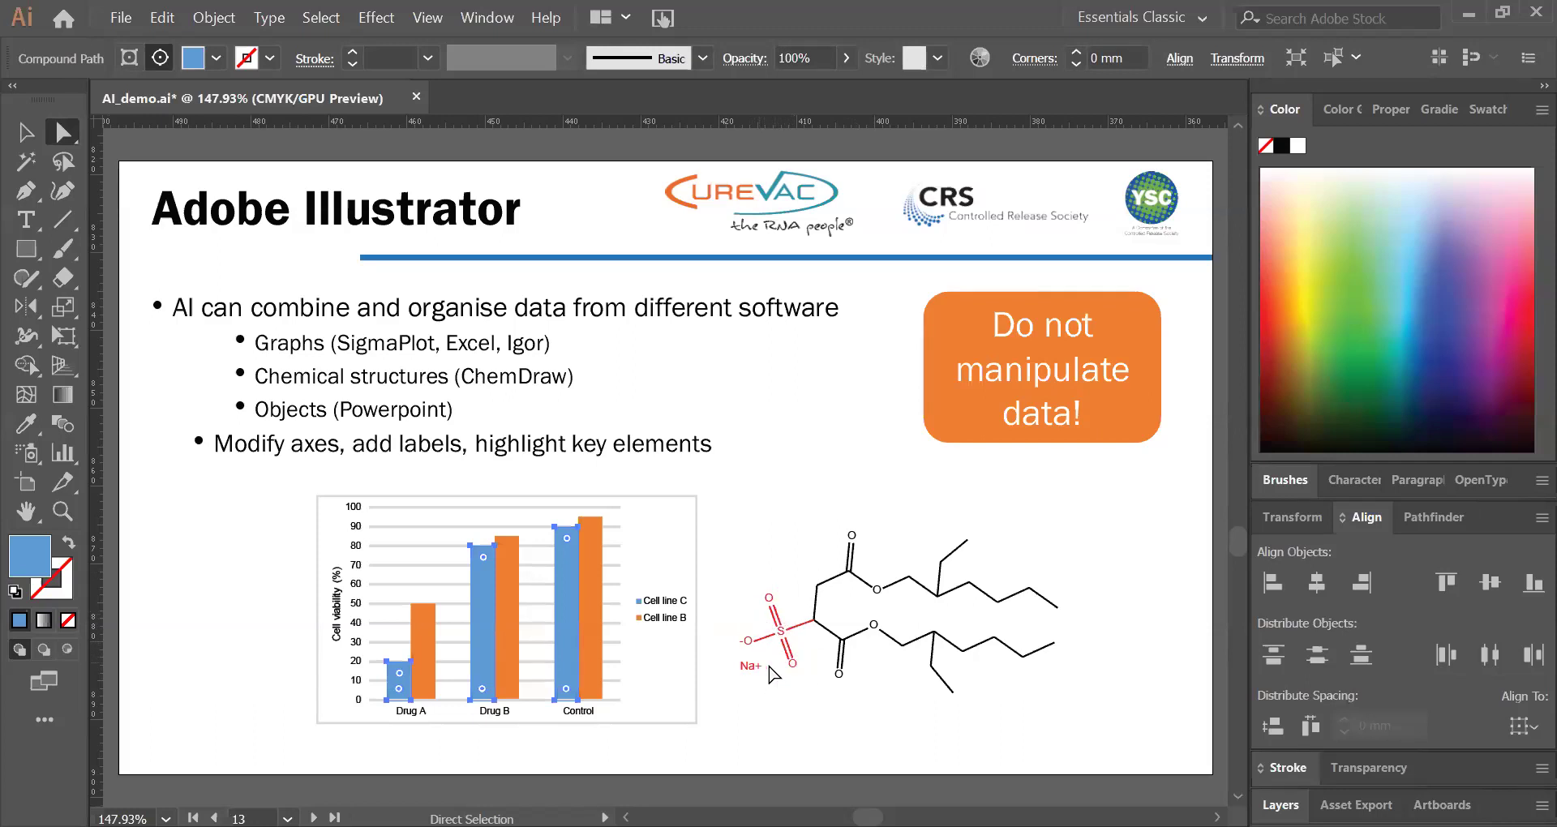
left_click_drag(727, 577, 811, 713)
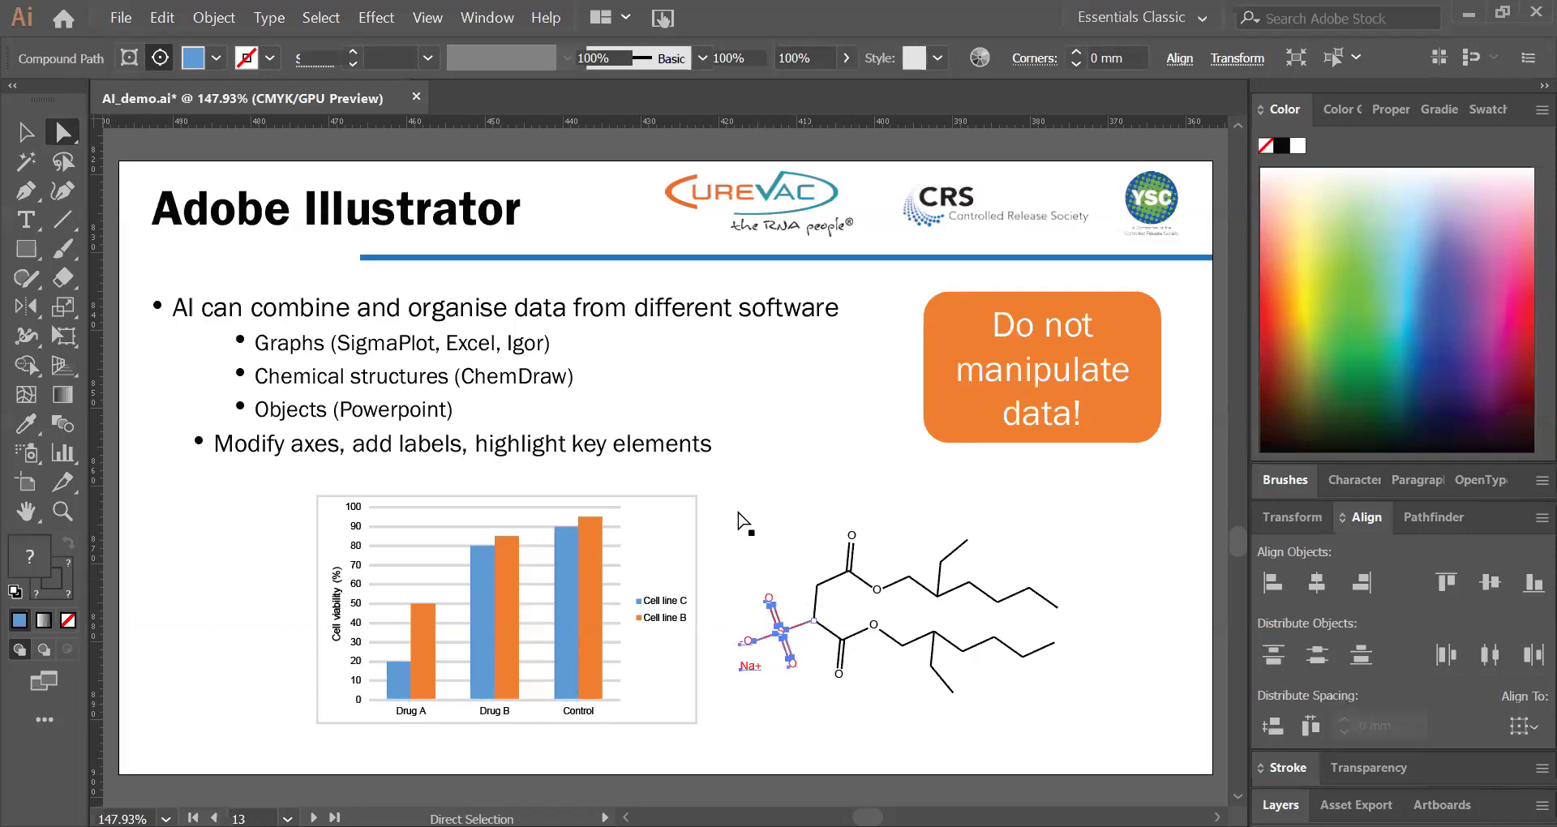
left_click(806, 710)
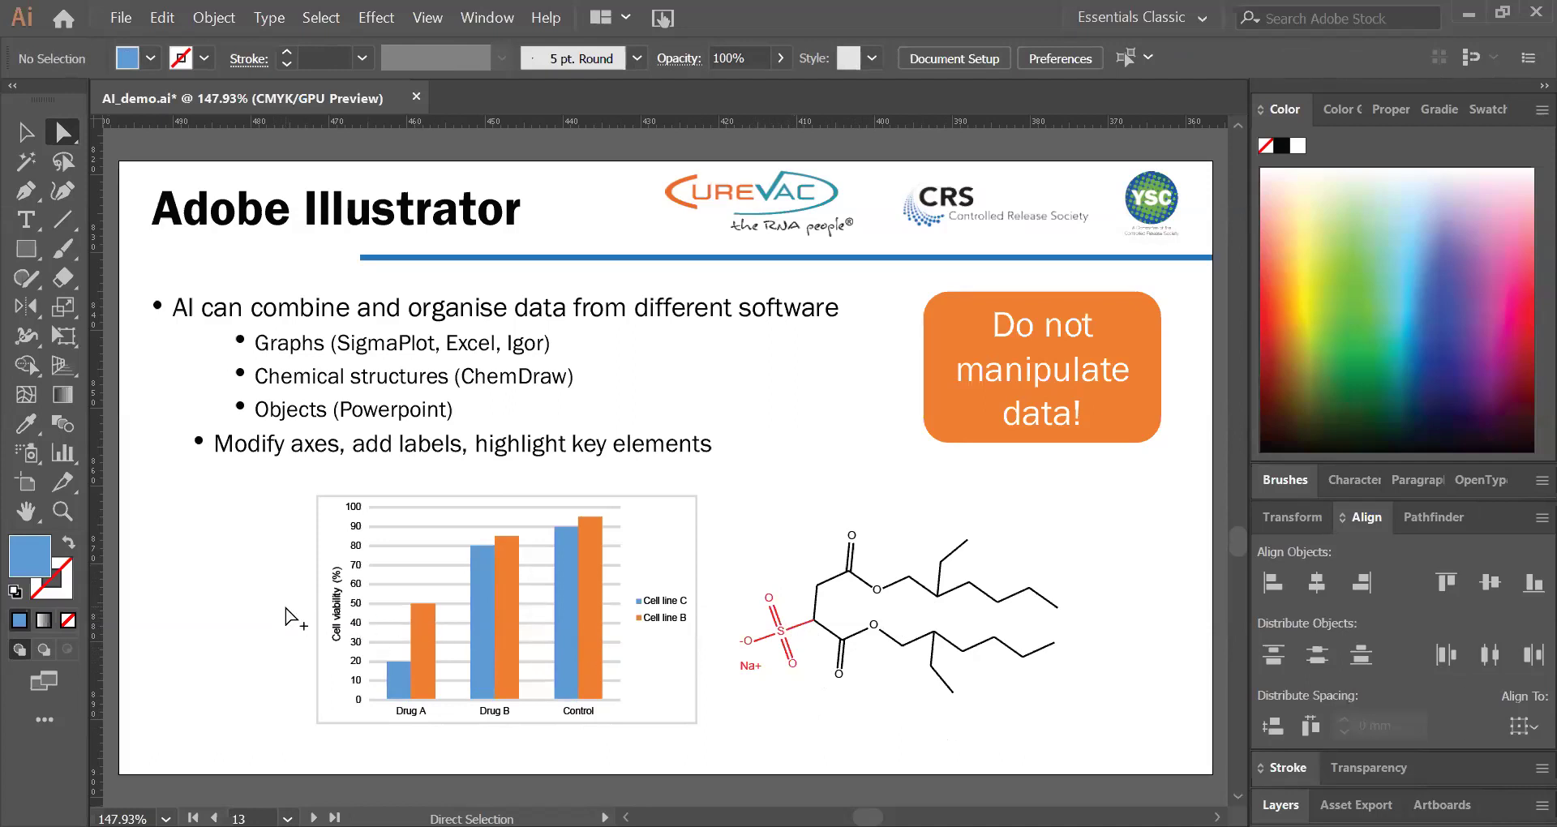
Step: Zoom out and pan to the lattice parameter charts D, E and F, then fit the figure in the window
key("ctrl+minus")
left_click_drag(486, 579, 657, 551)
left_click_drag(400, 598, 771, 497)
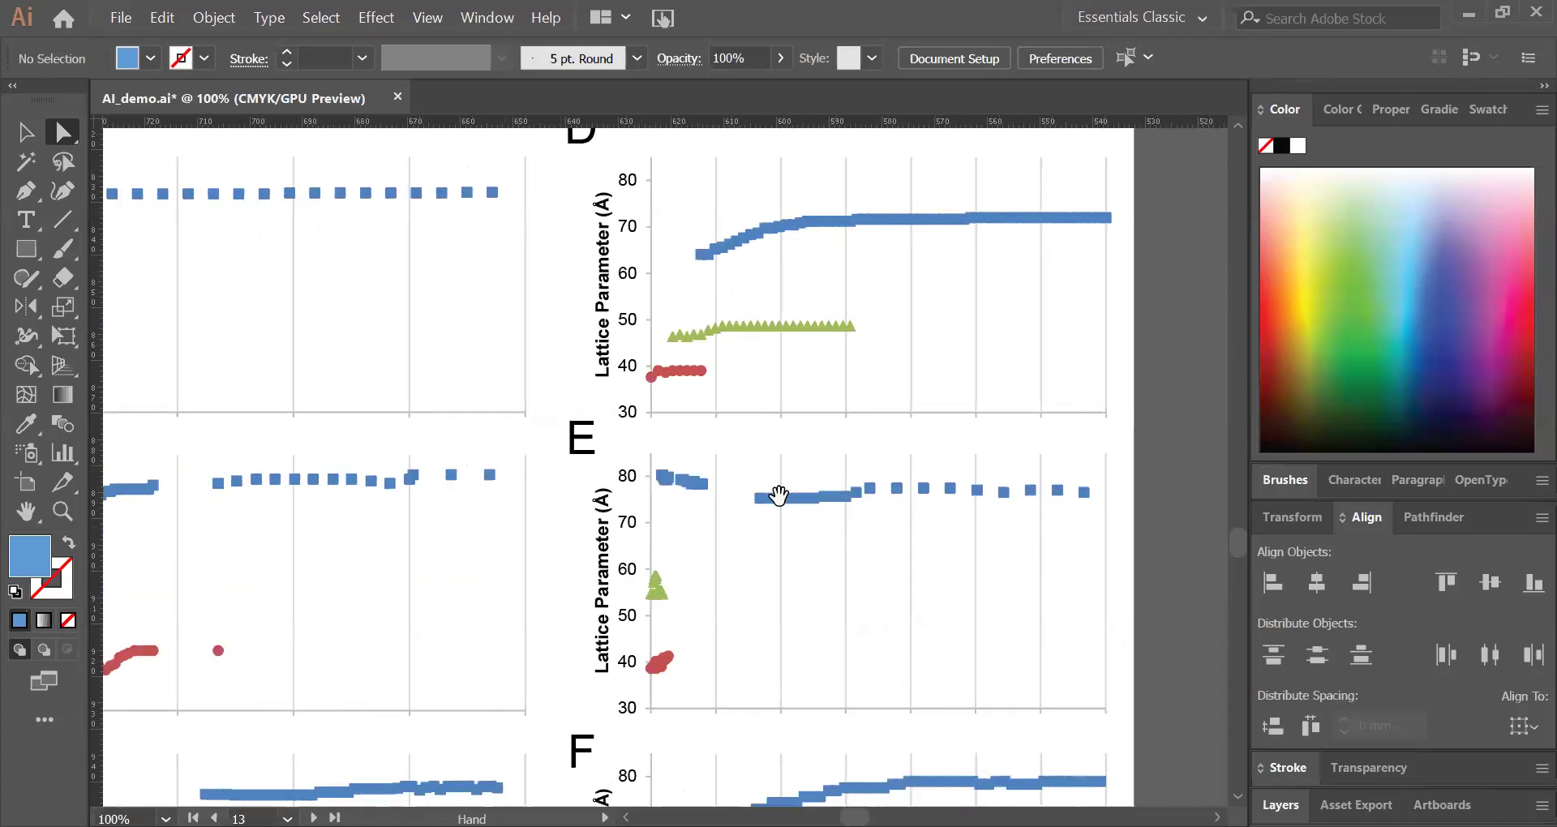
left_click_drag(629, 549, 649, 437)
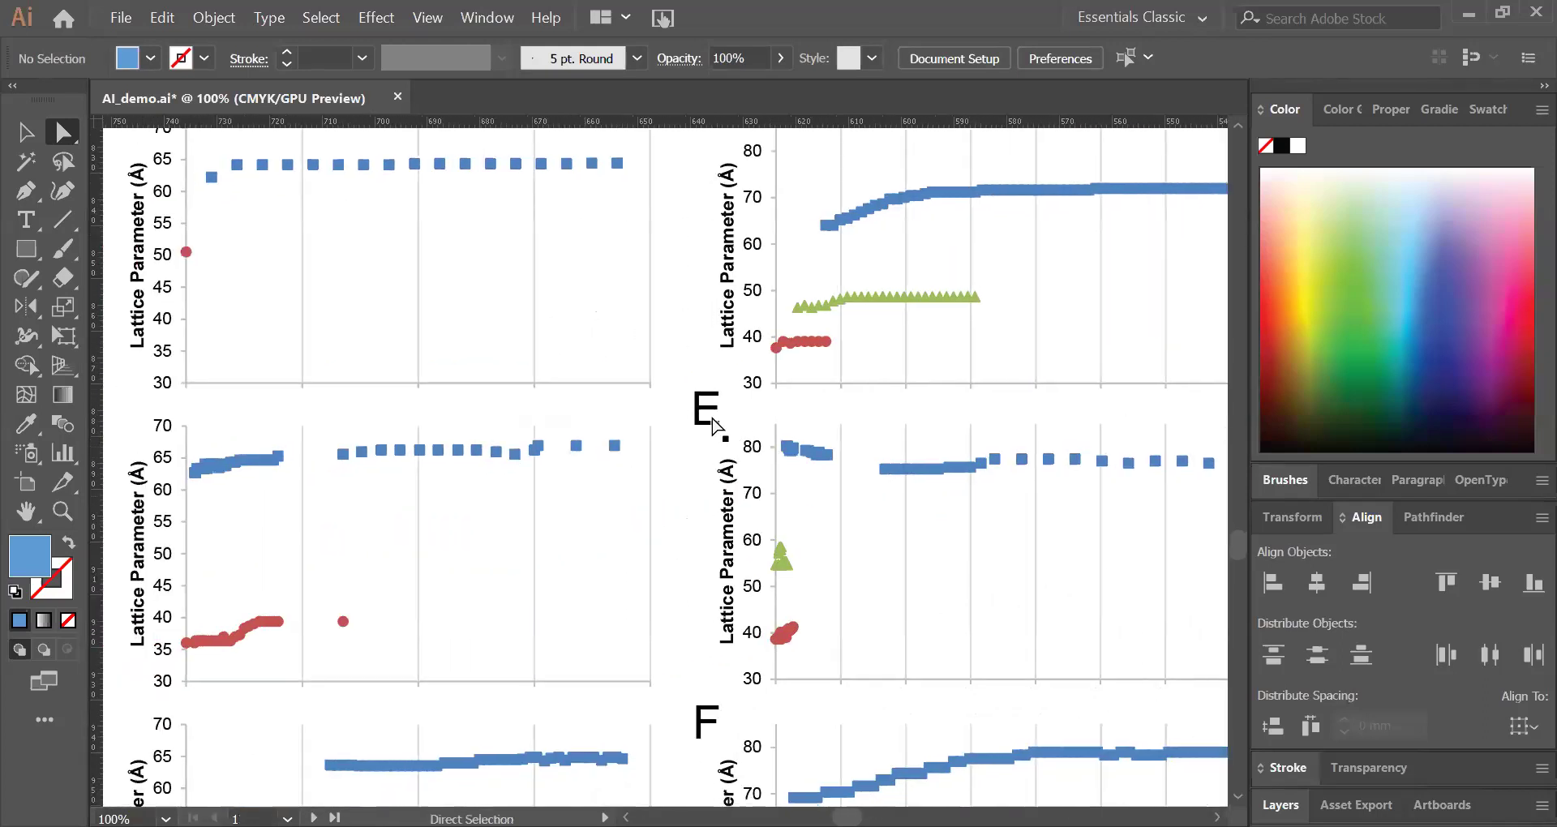
key("ctrl+a")
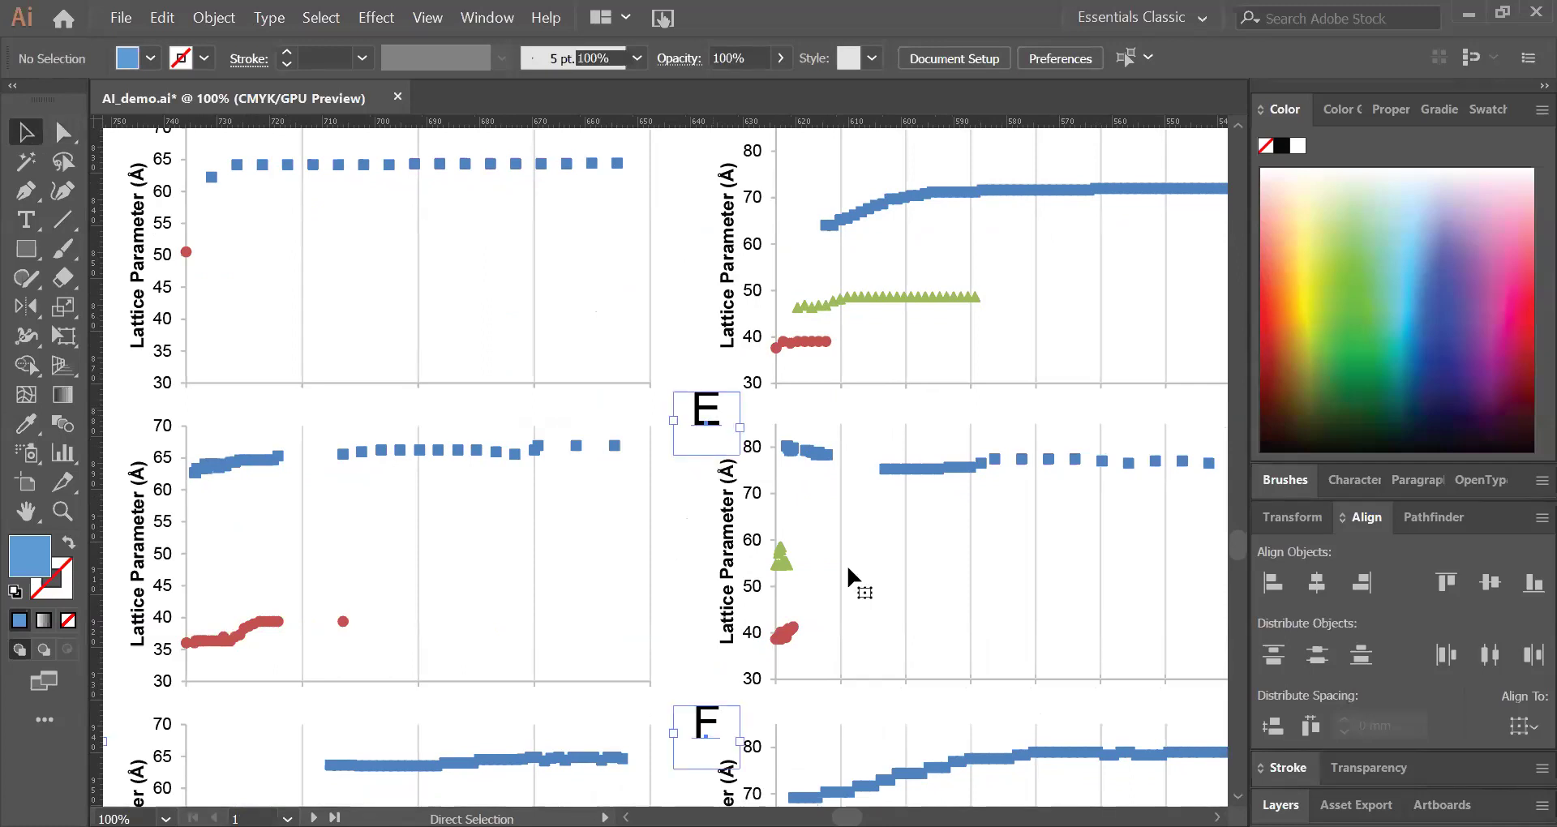
key("ctrl+0")
Step: Select and deselect the chart B group, then pan left to the slides beside the figure
left_click(945, 760)
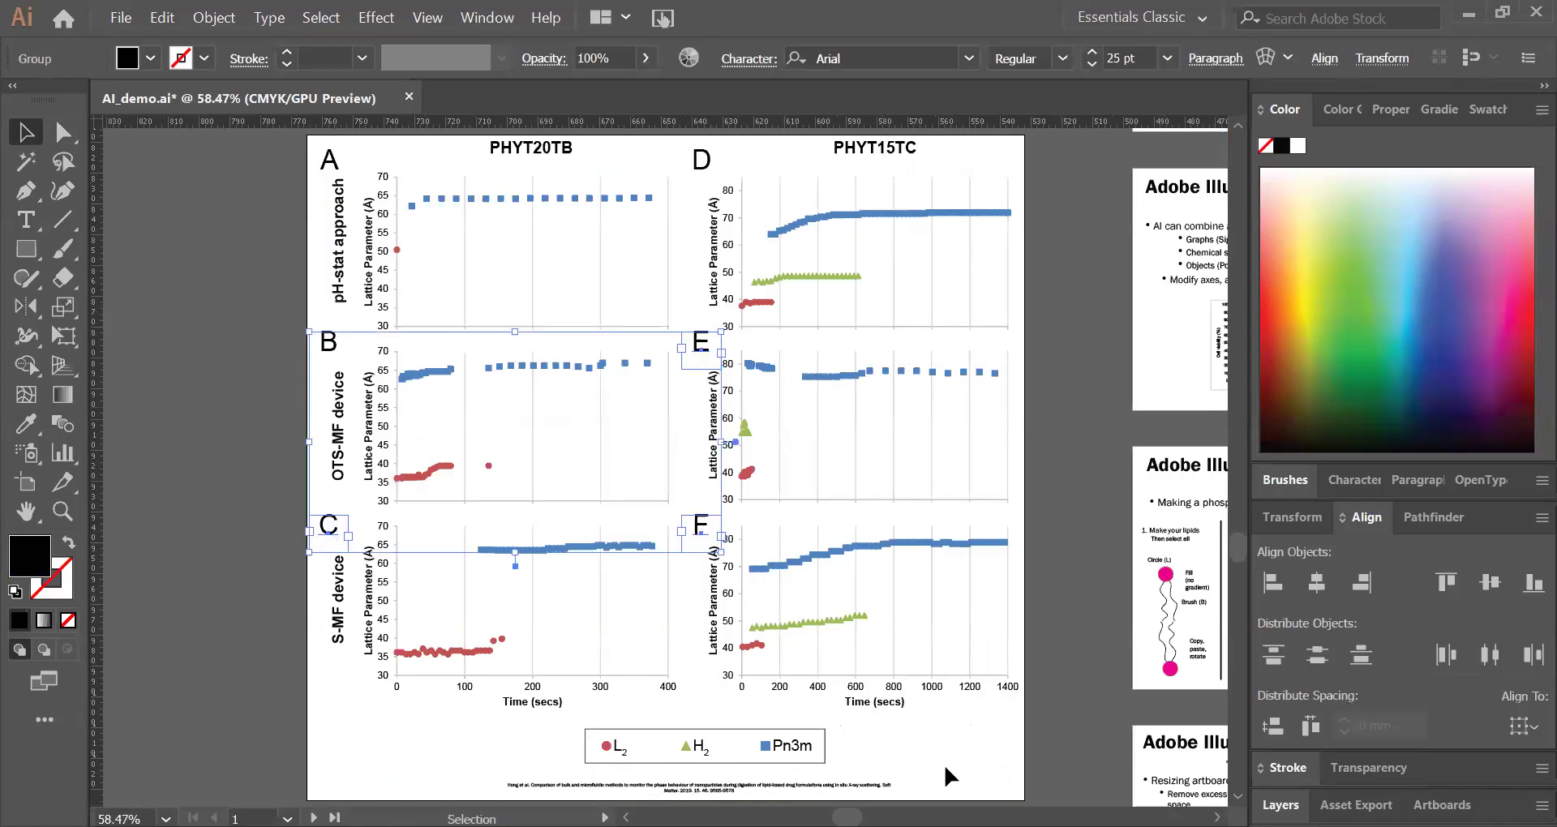
left_click(764, 385)
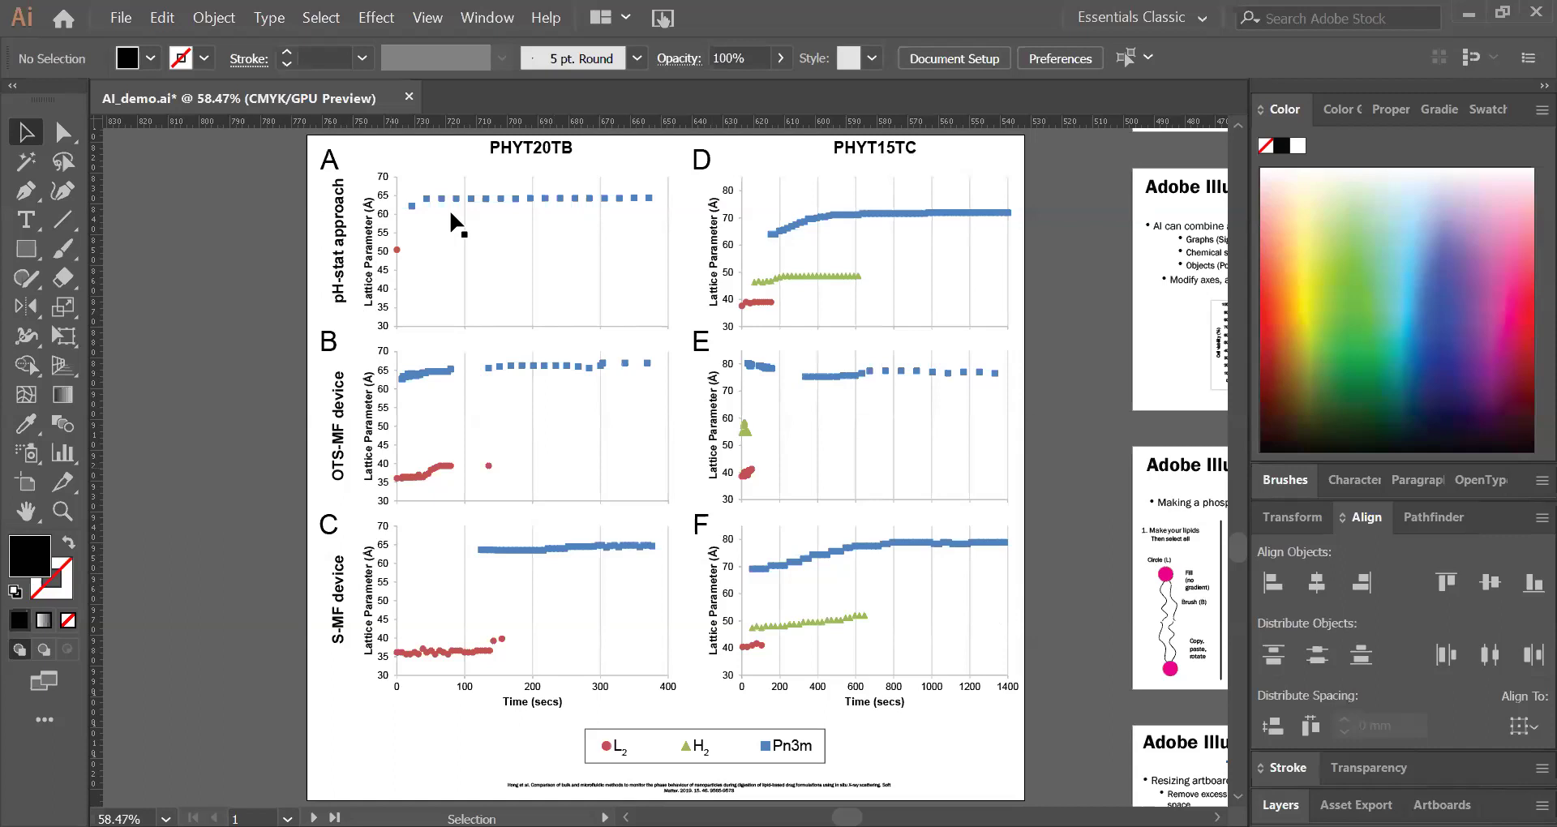
left_click_drag(1065, 534, 551, 482)
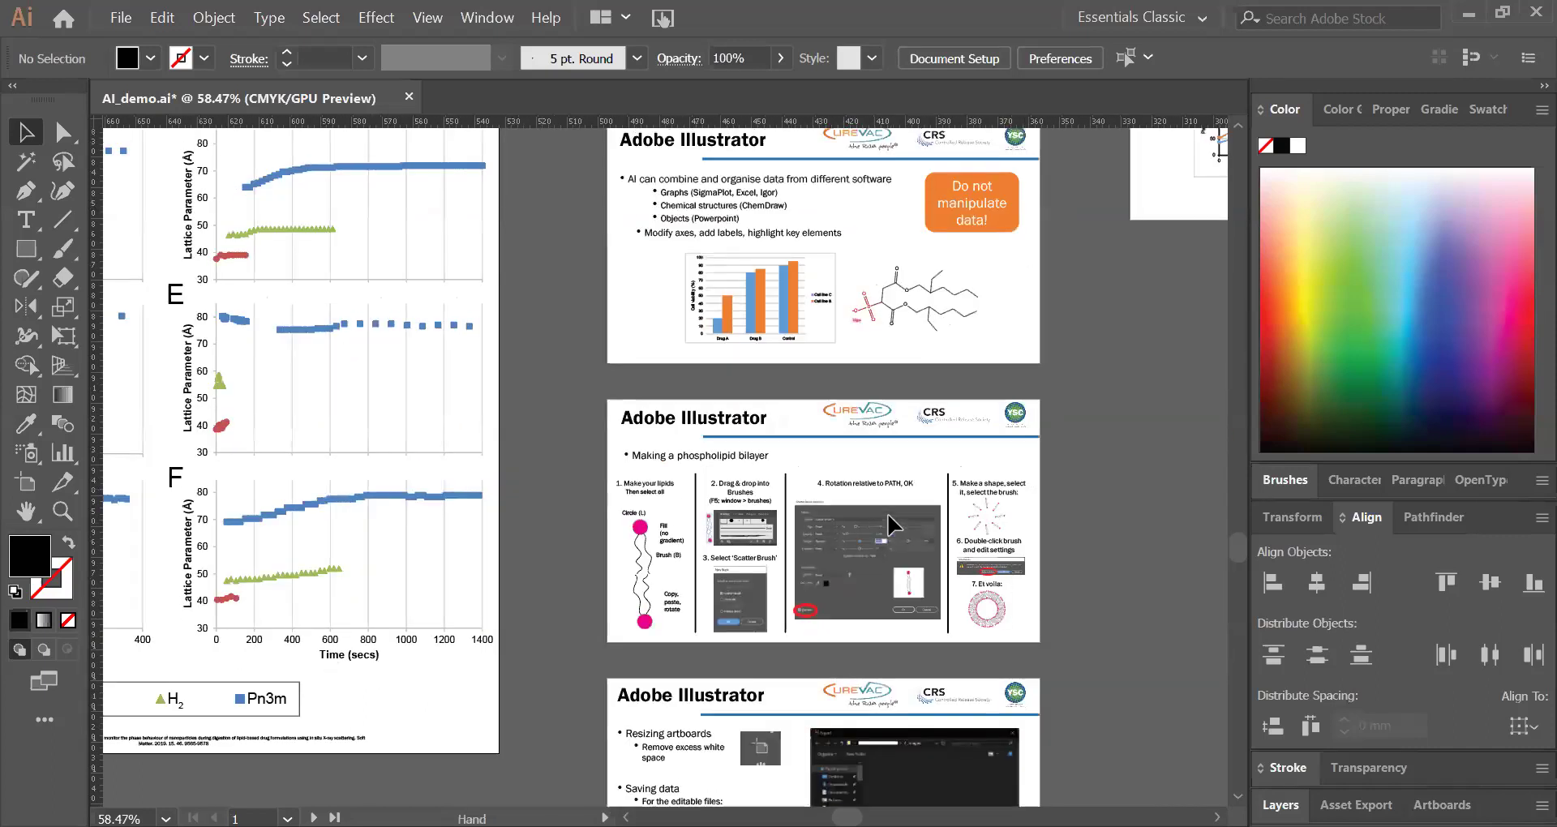
Step: Select the rotation screenshot on the phospholipid bilayer slide and pan across the slide
left_click_drag(902, 548, 871, 579)
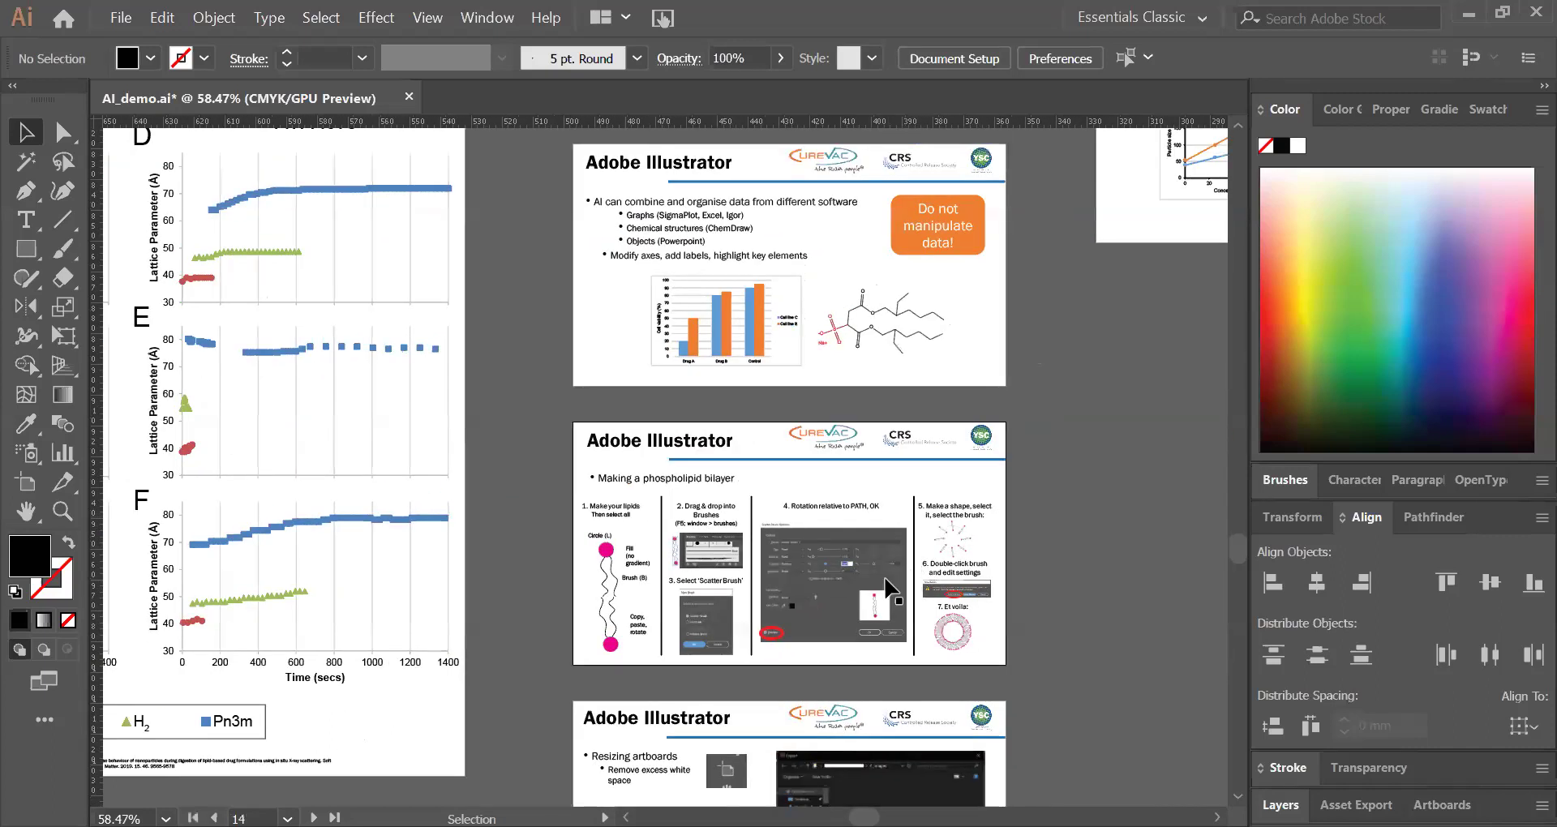
left_click(871, 579)
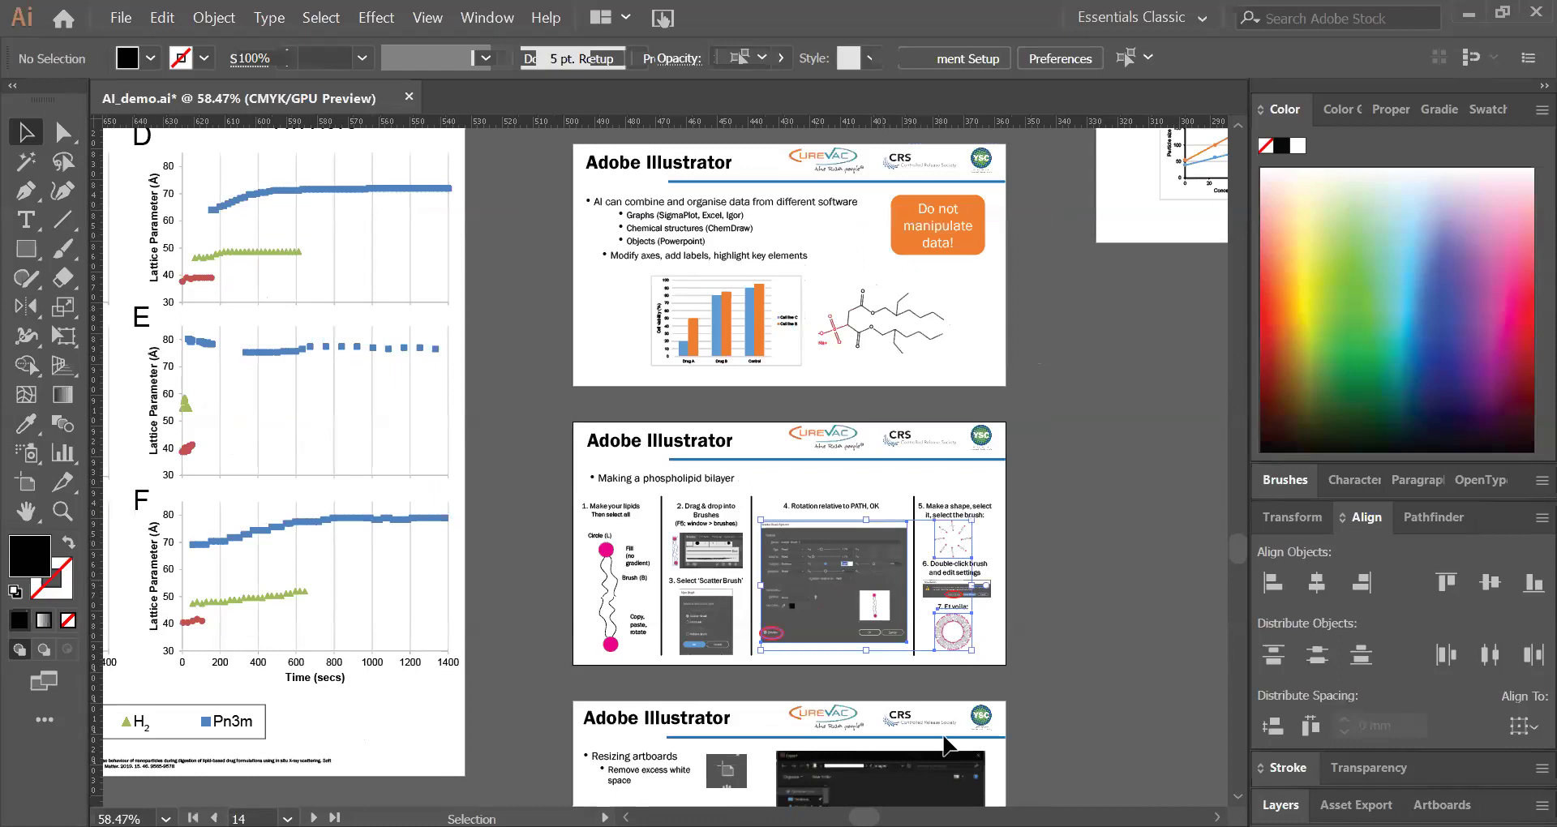
scroll(870, 592, "up", 5)
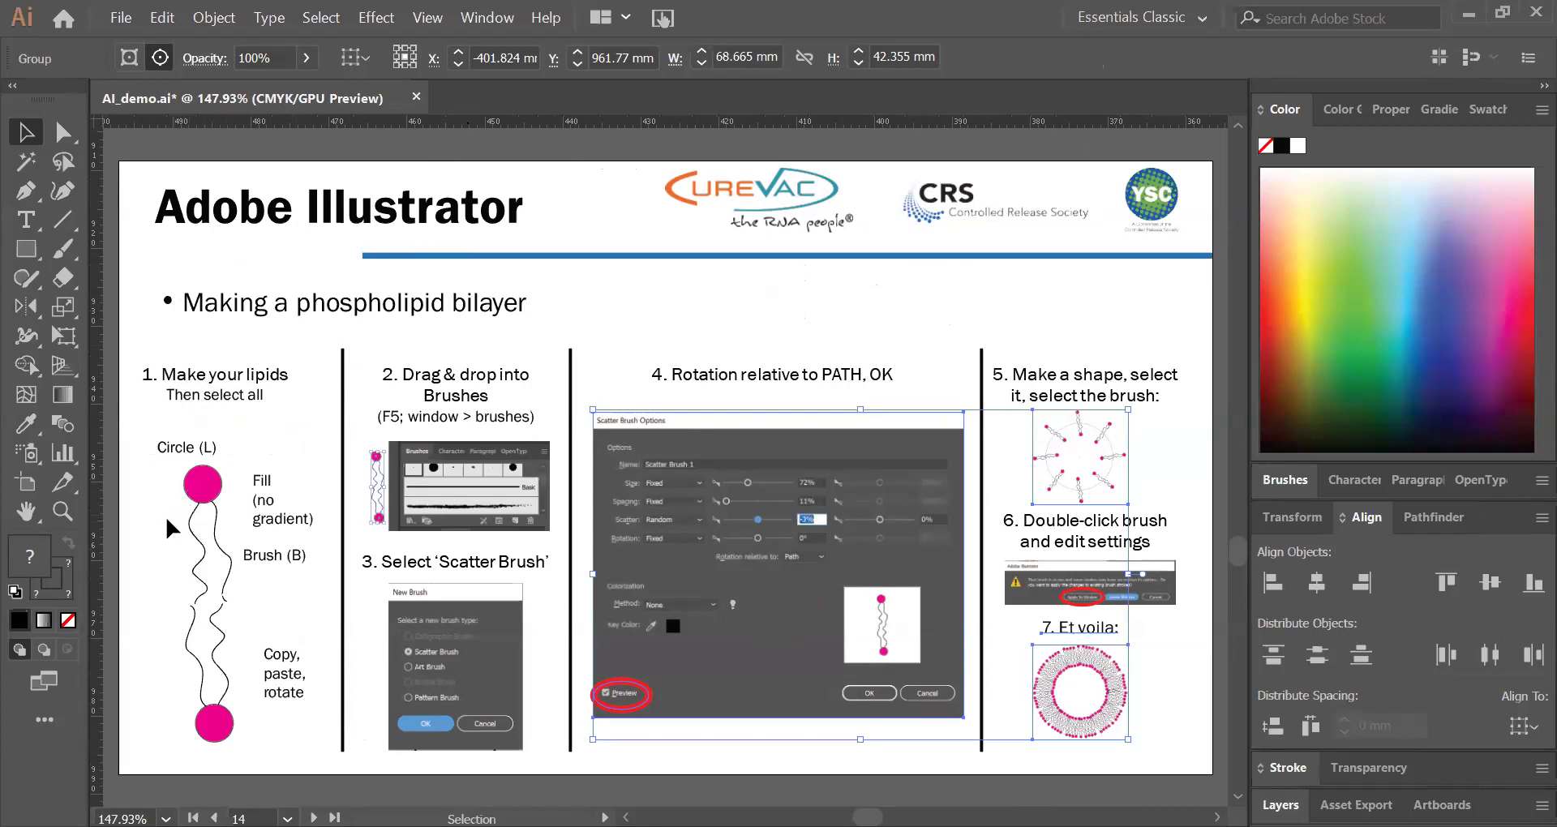
left_click_drag(231, 519, 397, 480)
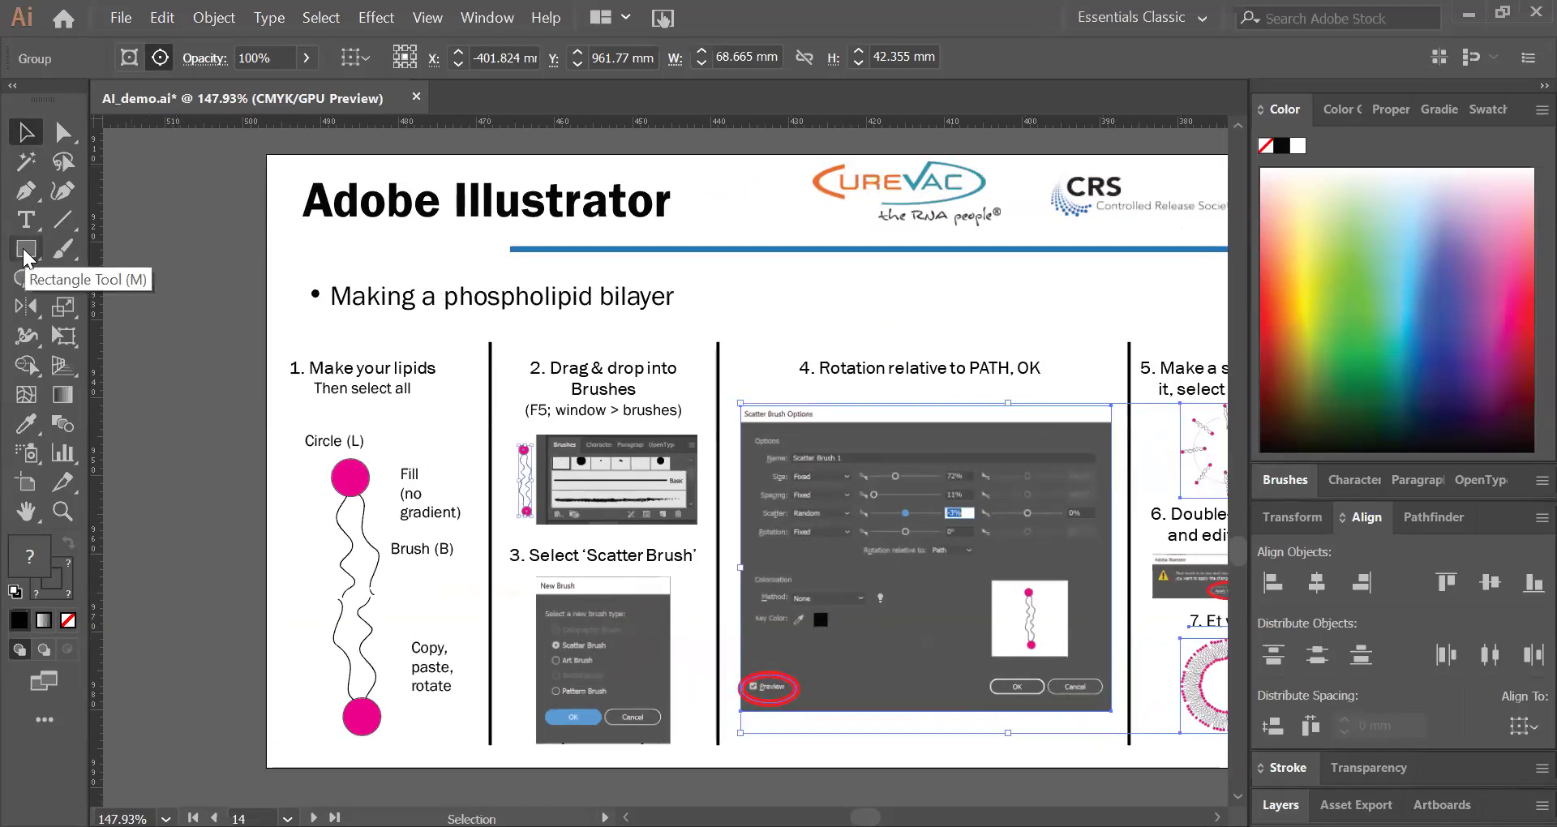
Step: Draw a small circle with the Ellipse Tool on the pasteboard beside the slide
left_click_drag(26, 253, 109, 314)
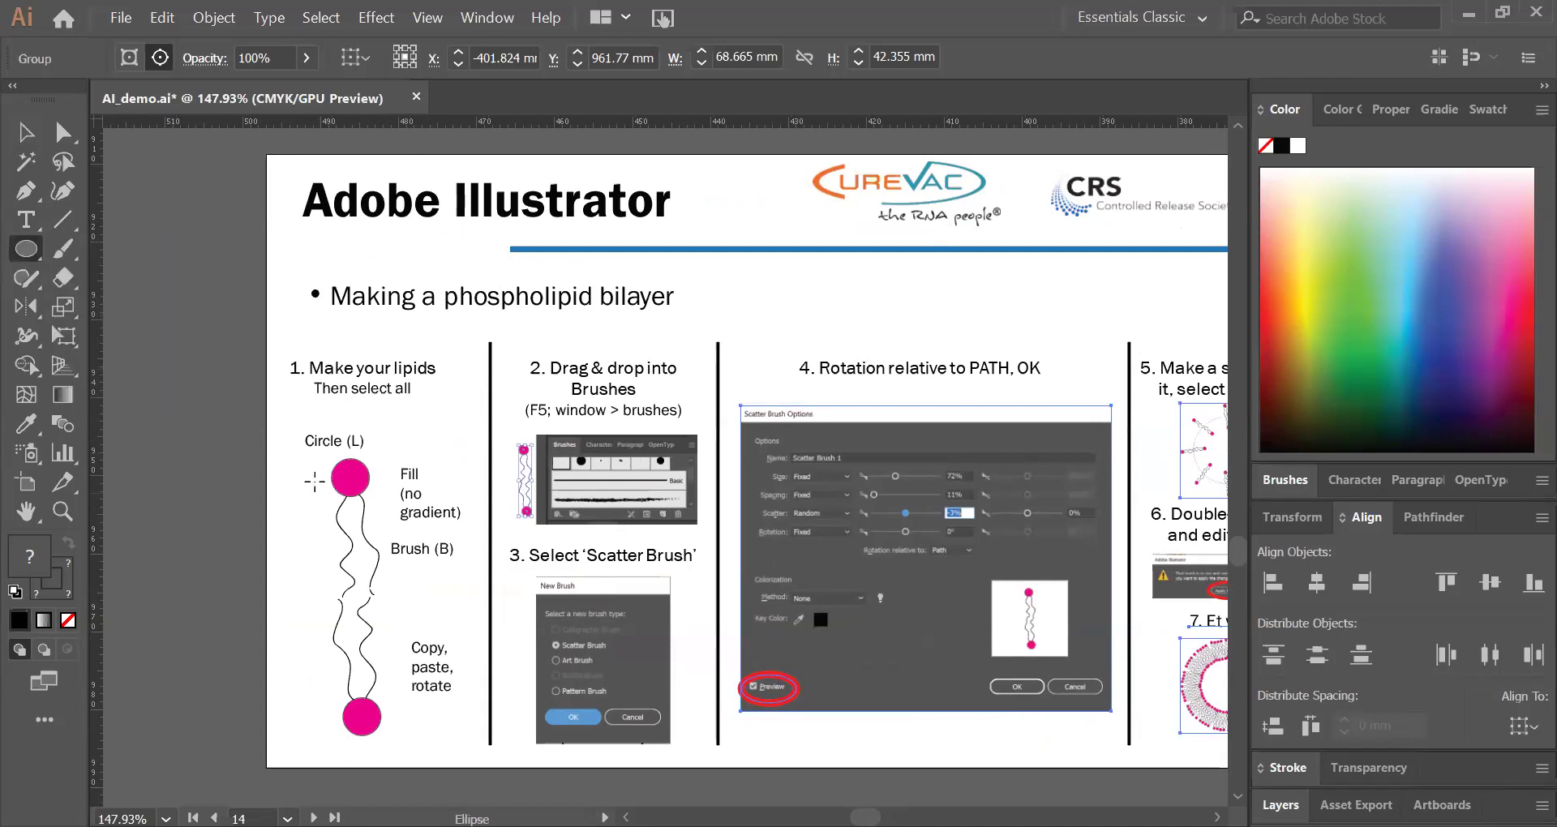
key("ctrl+shift+a")
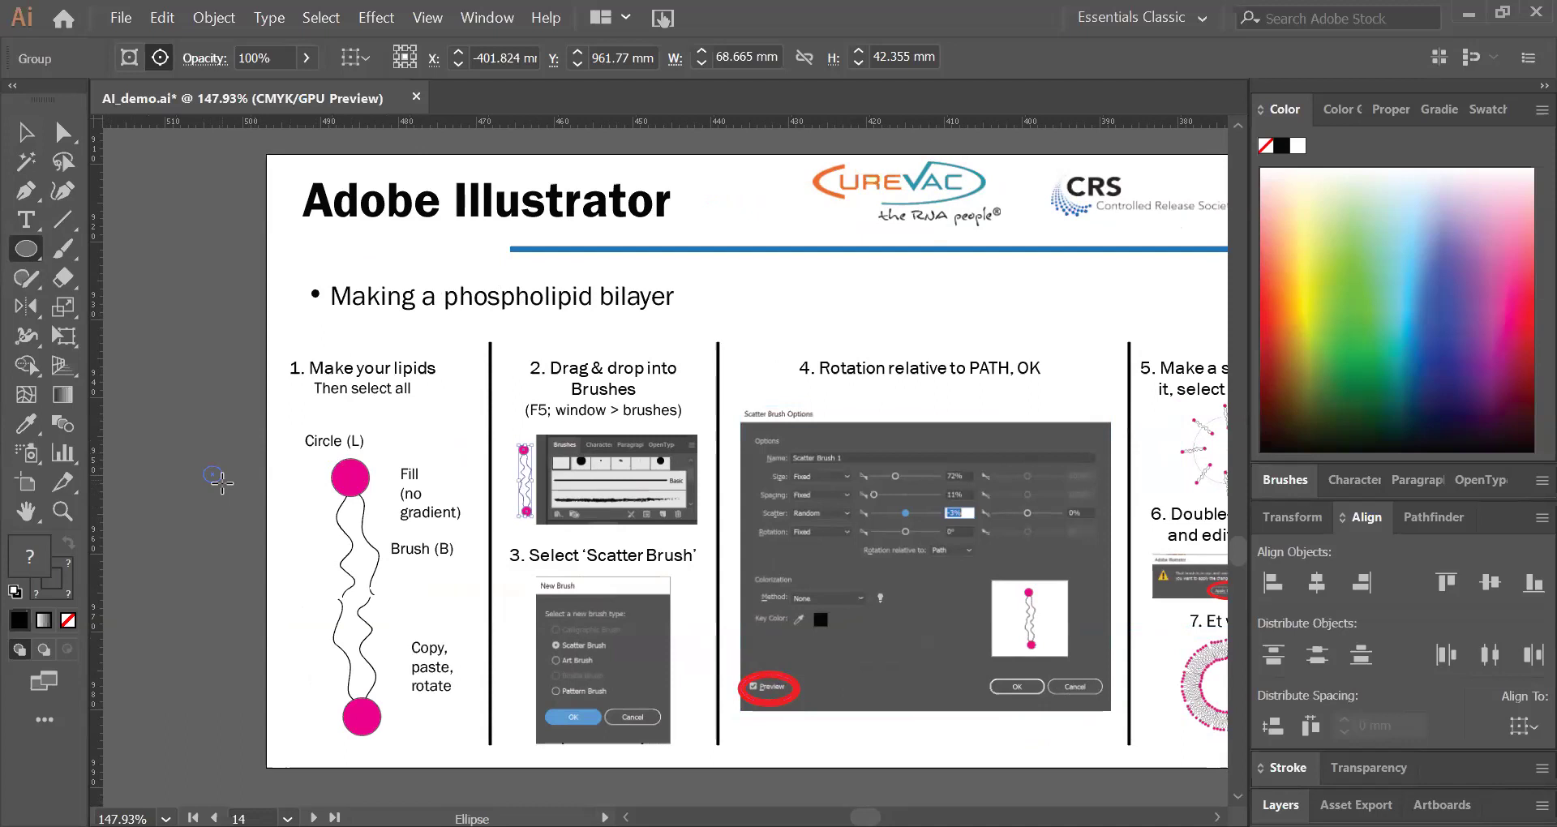
left_click_drag(203, 467, 255, 516)
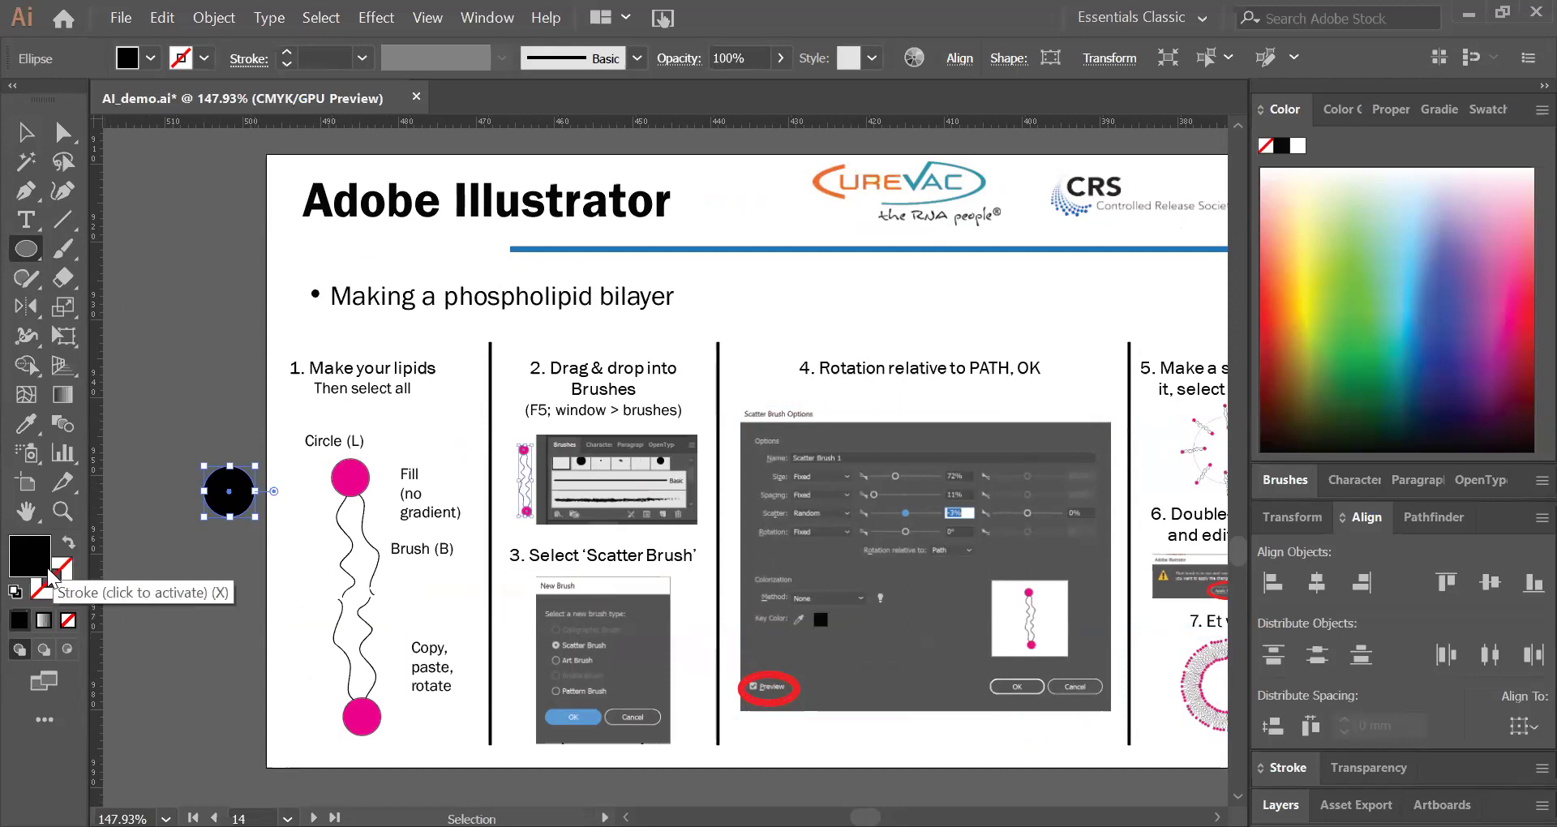
Step: Fill the circle with pink #D83A67
double_click(35, 568)
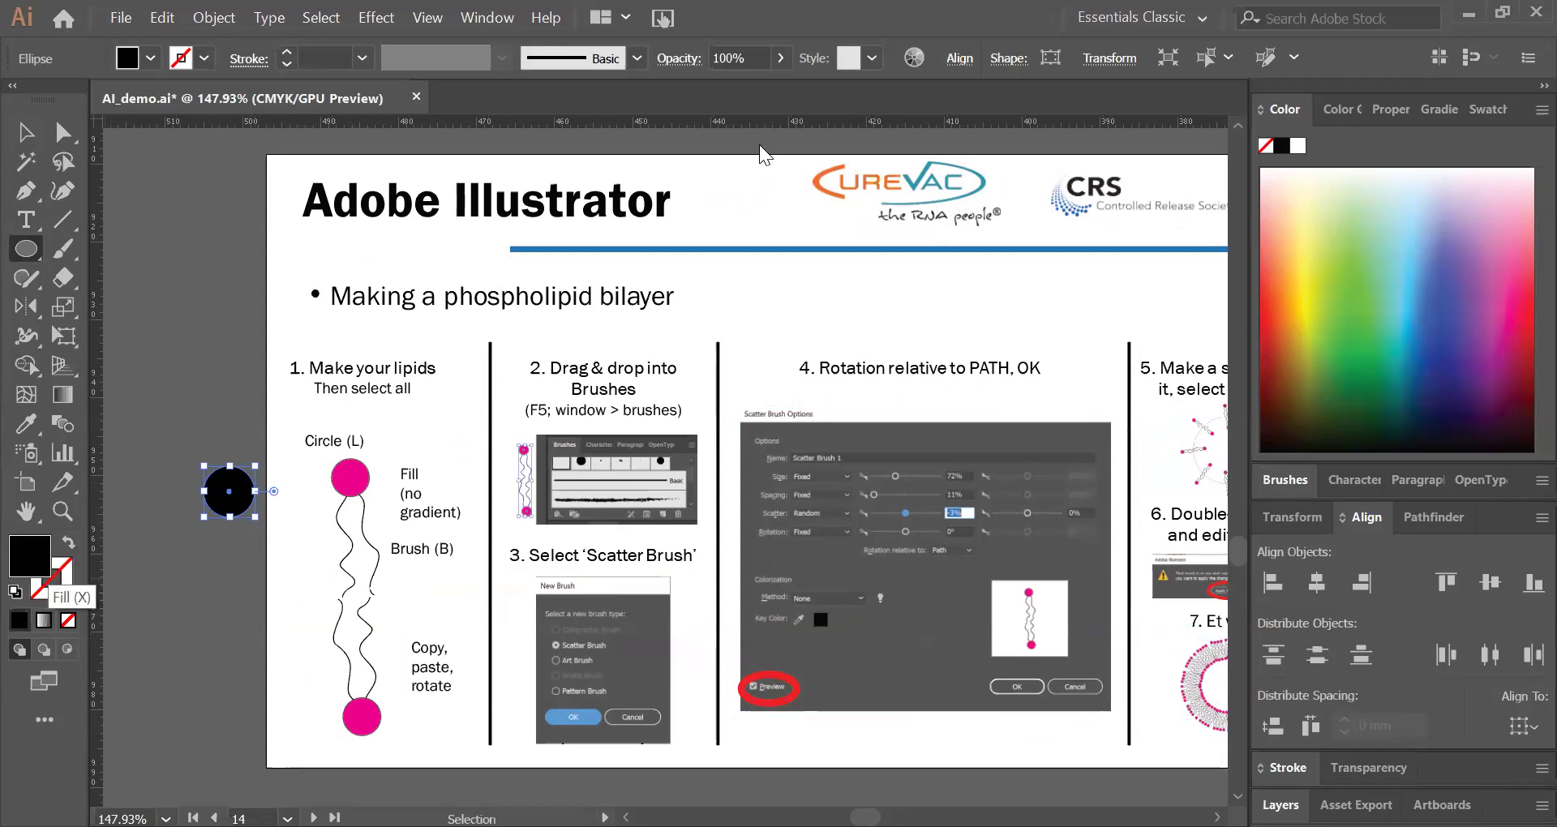
left_click(997, 199)
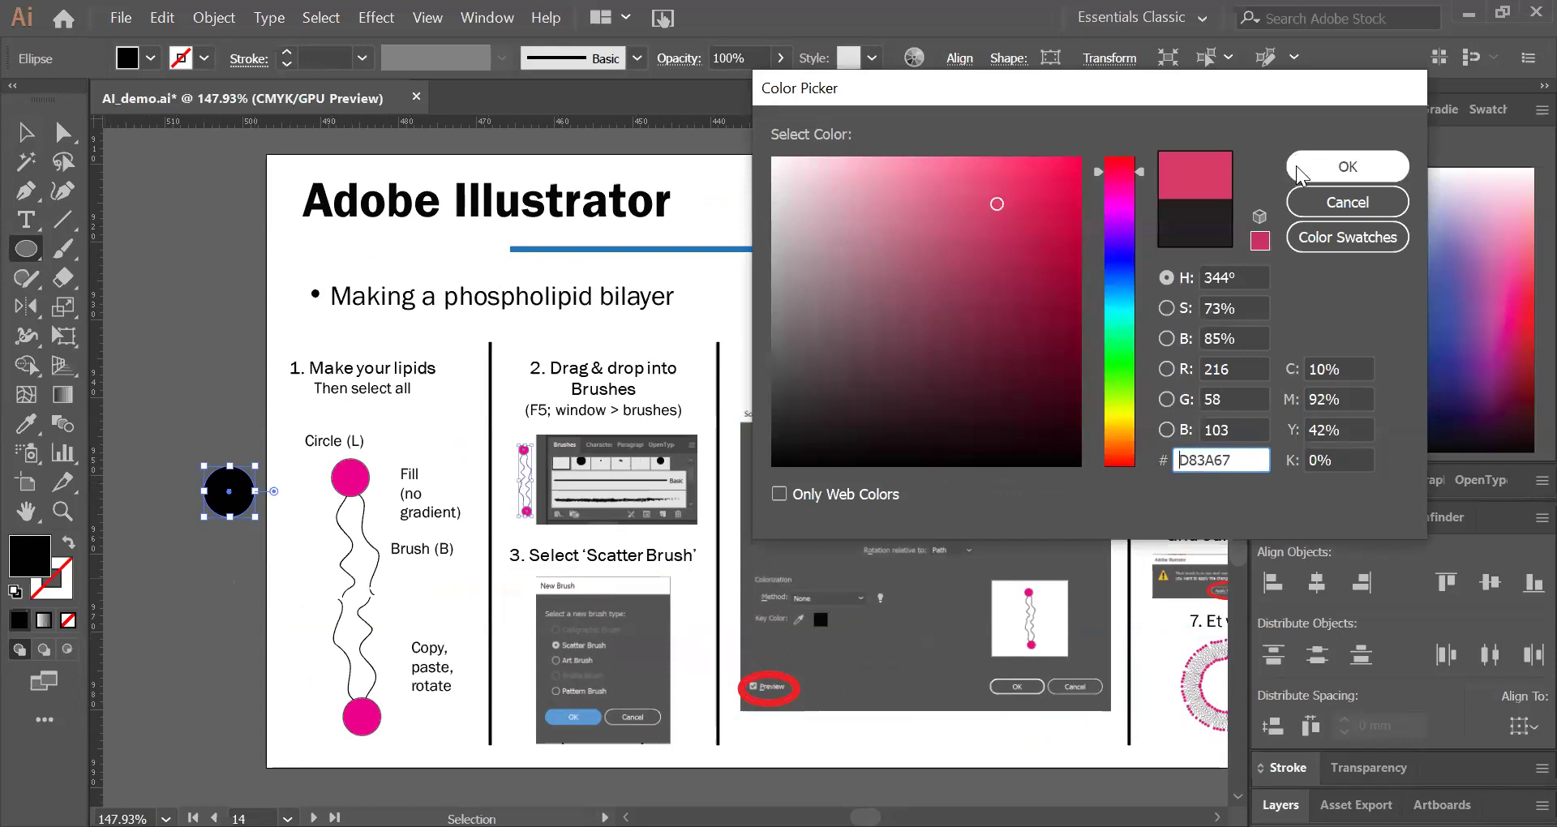
left_click(1315, 172)
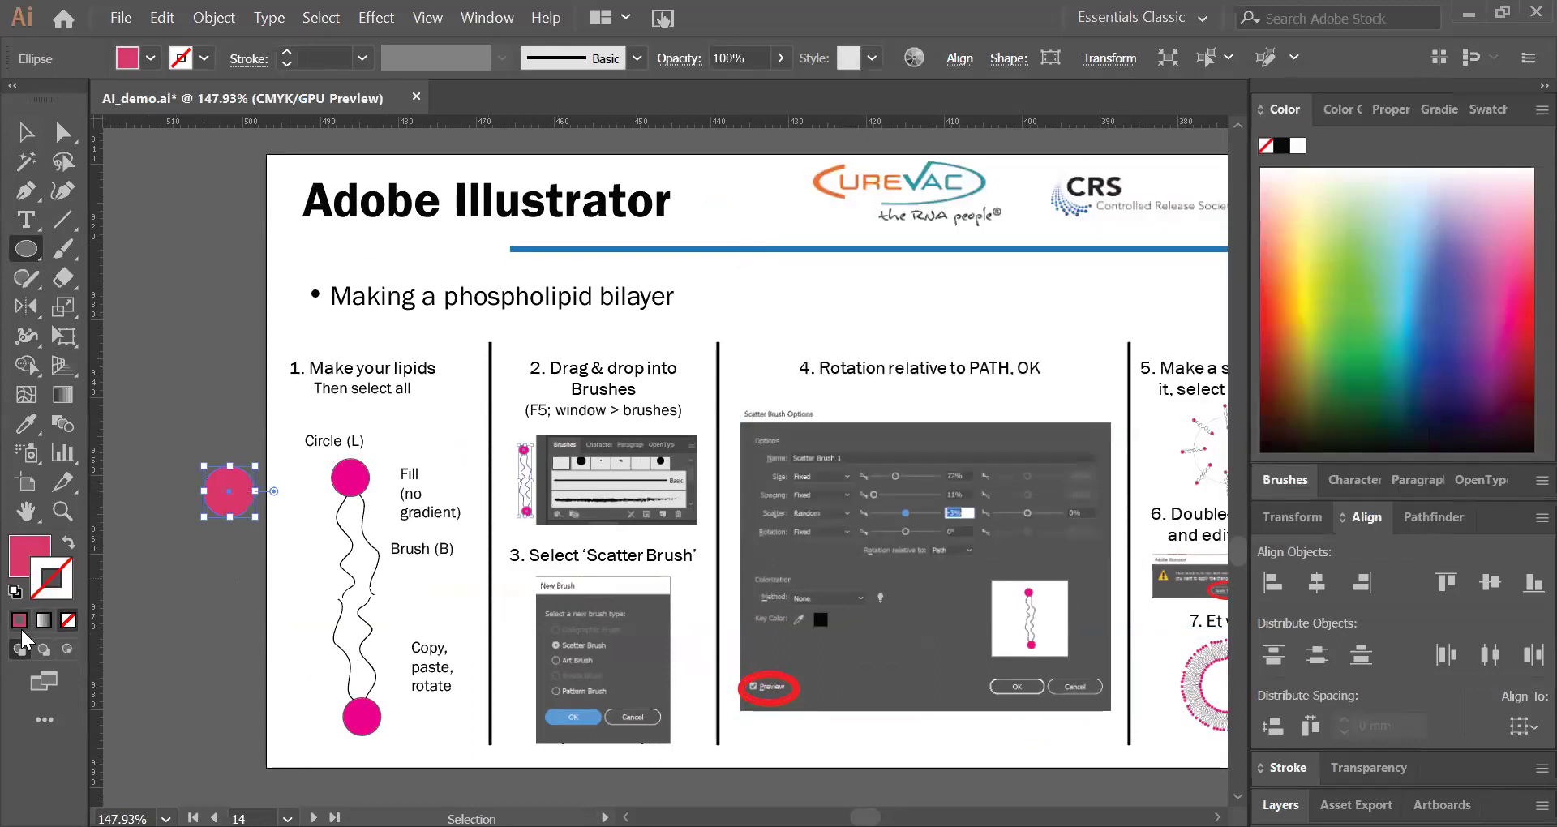
Step: Give the circle a near-black #111111 outline
key("x")
key("comma")
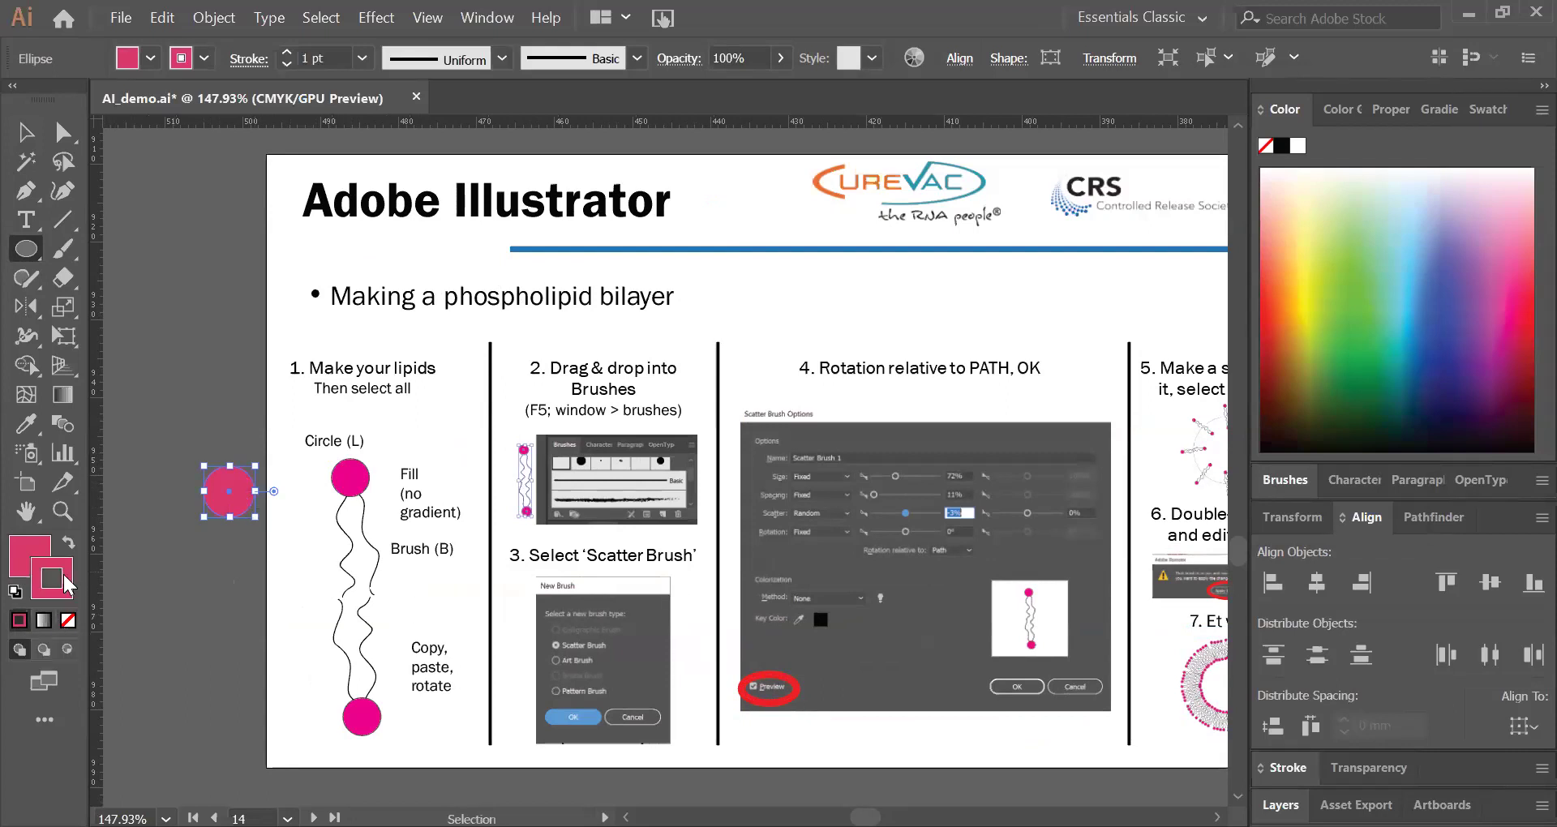
type("111111")
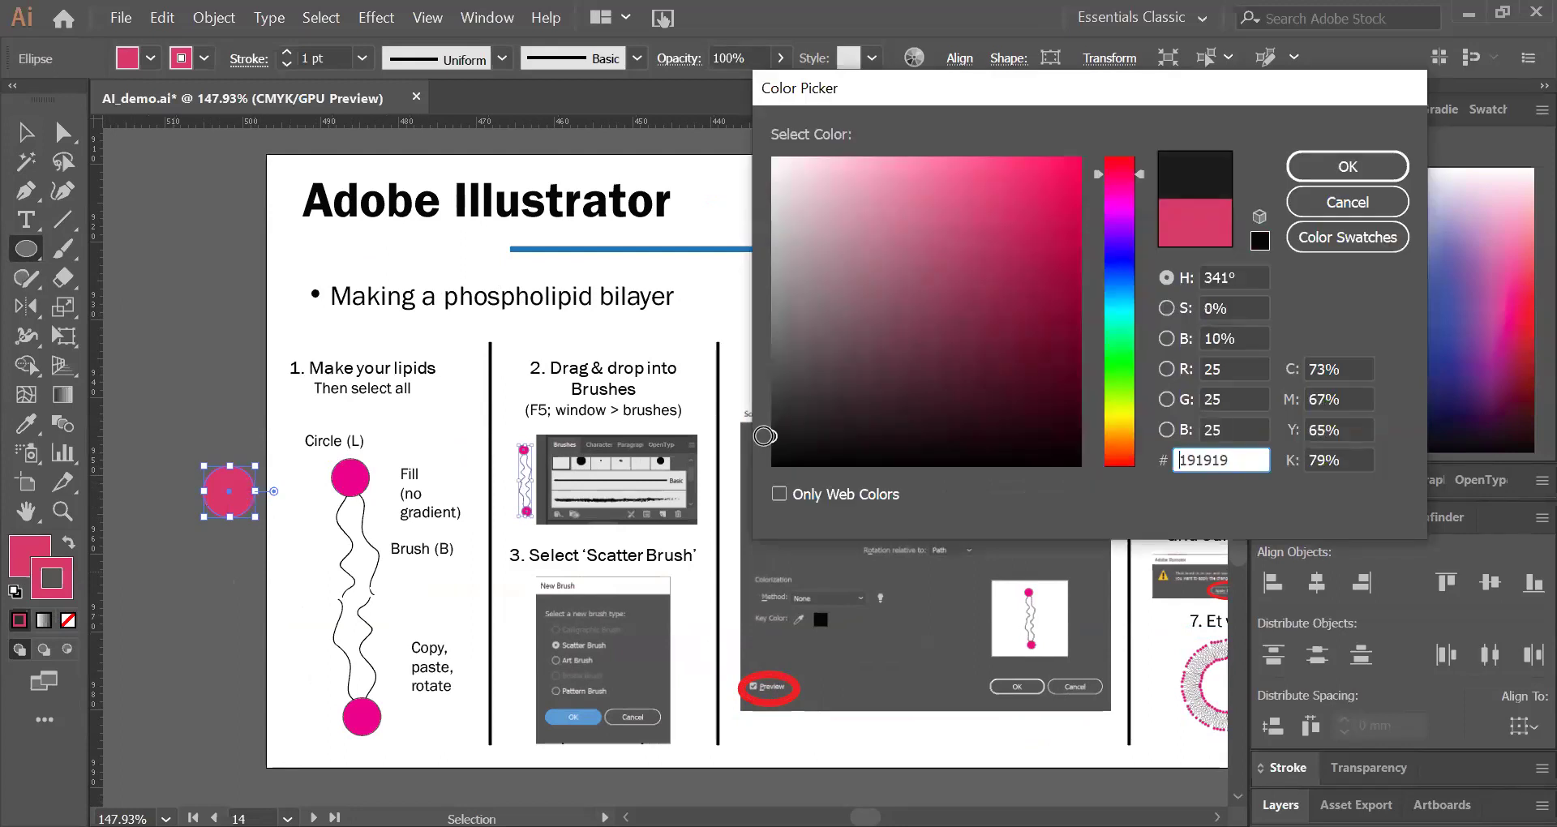
left_click(1346, 166)
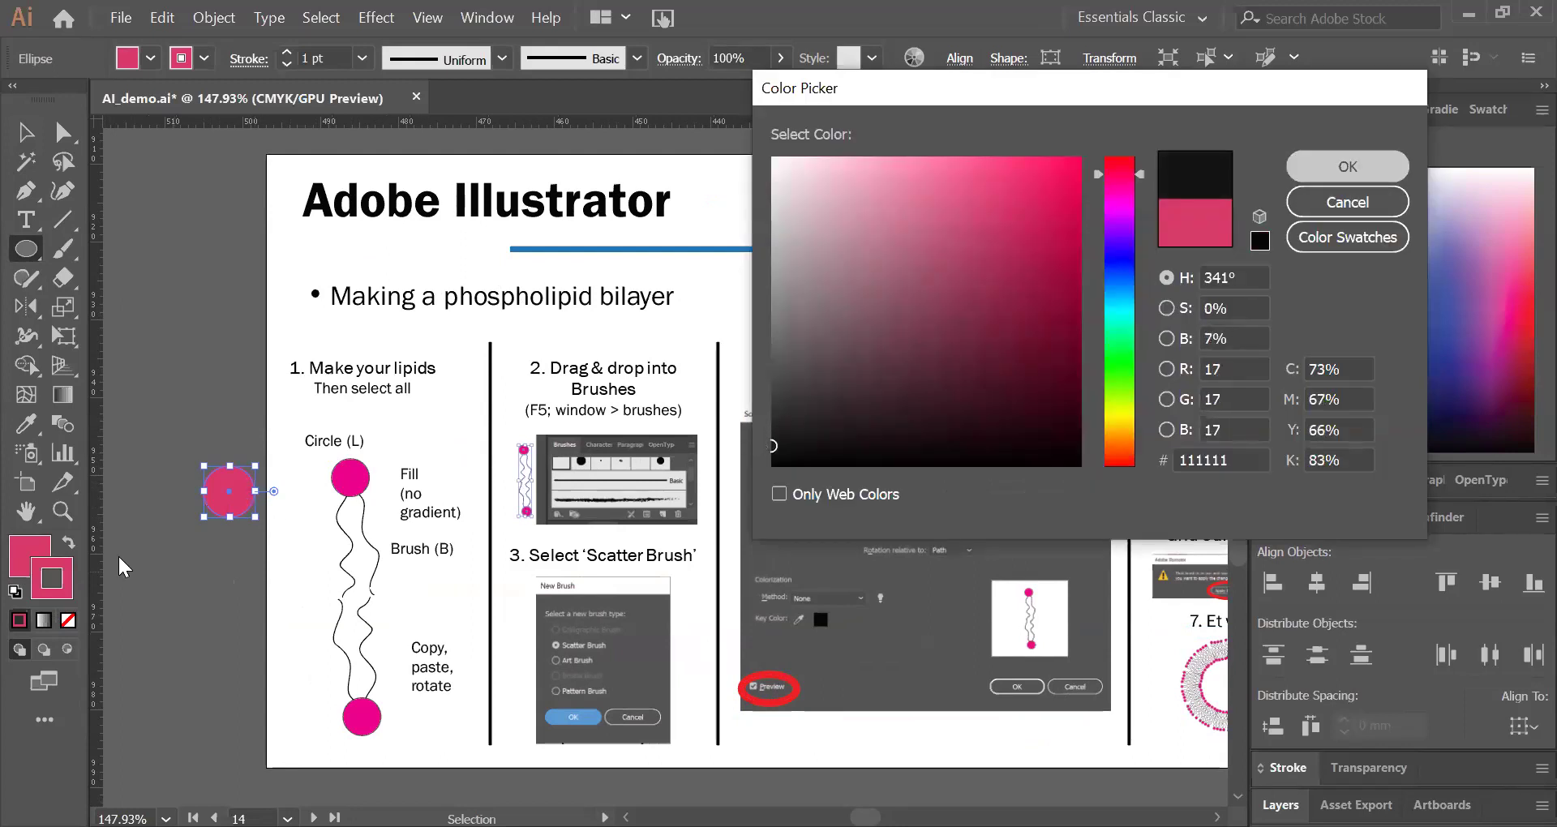
left_click(63, 249)
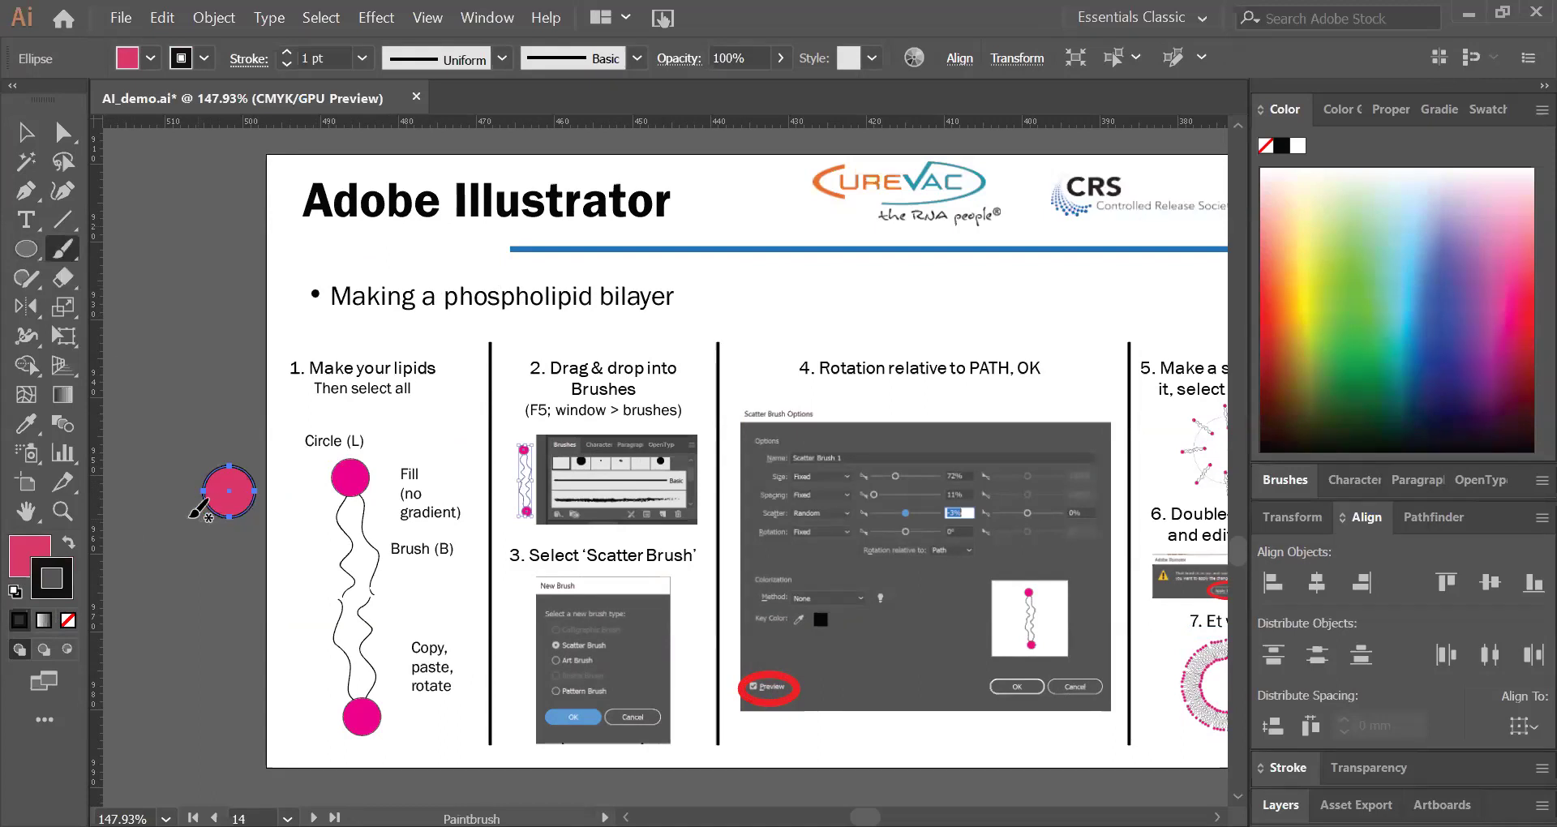
Step: Paint two wavy black tails hanging down from the pink circle
scroll(288, 506, "up", 2)
scroll(202, 501, "up", 2)
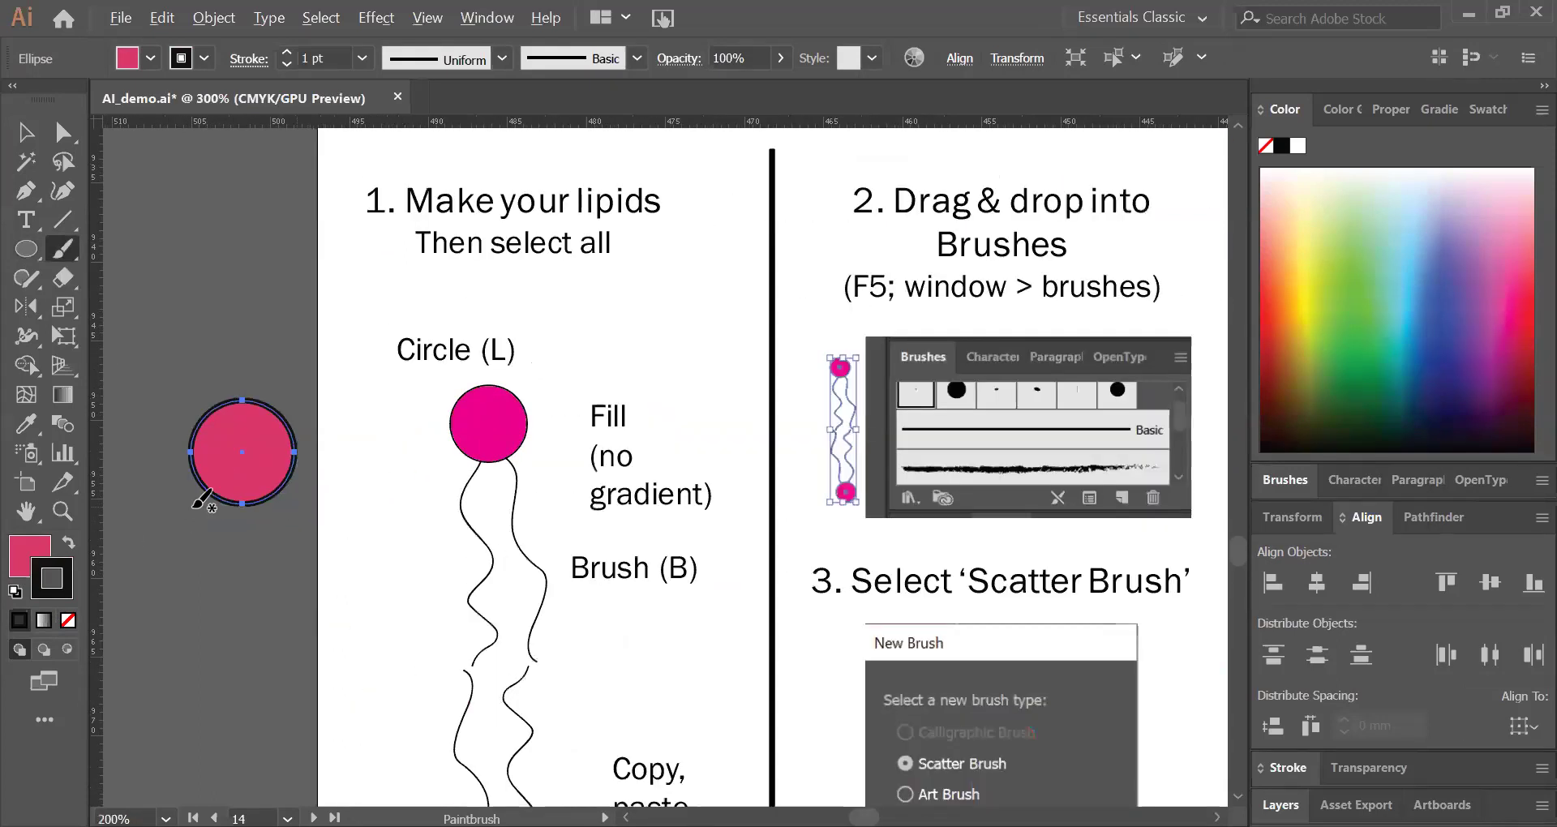
scroll(313, 618, "up", 1)
left_click_drag(300, 483, 280, 757)
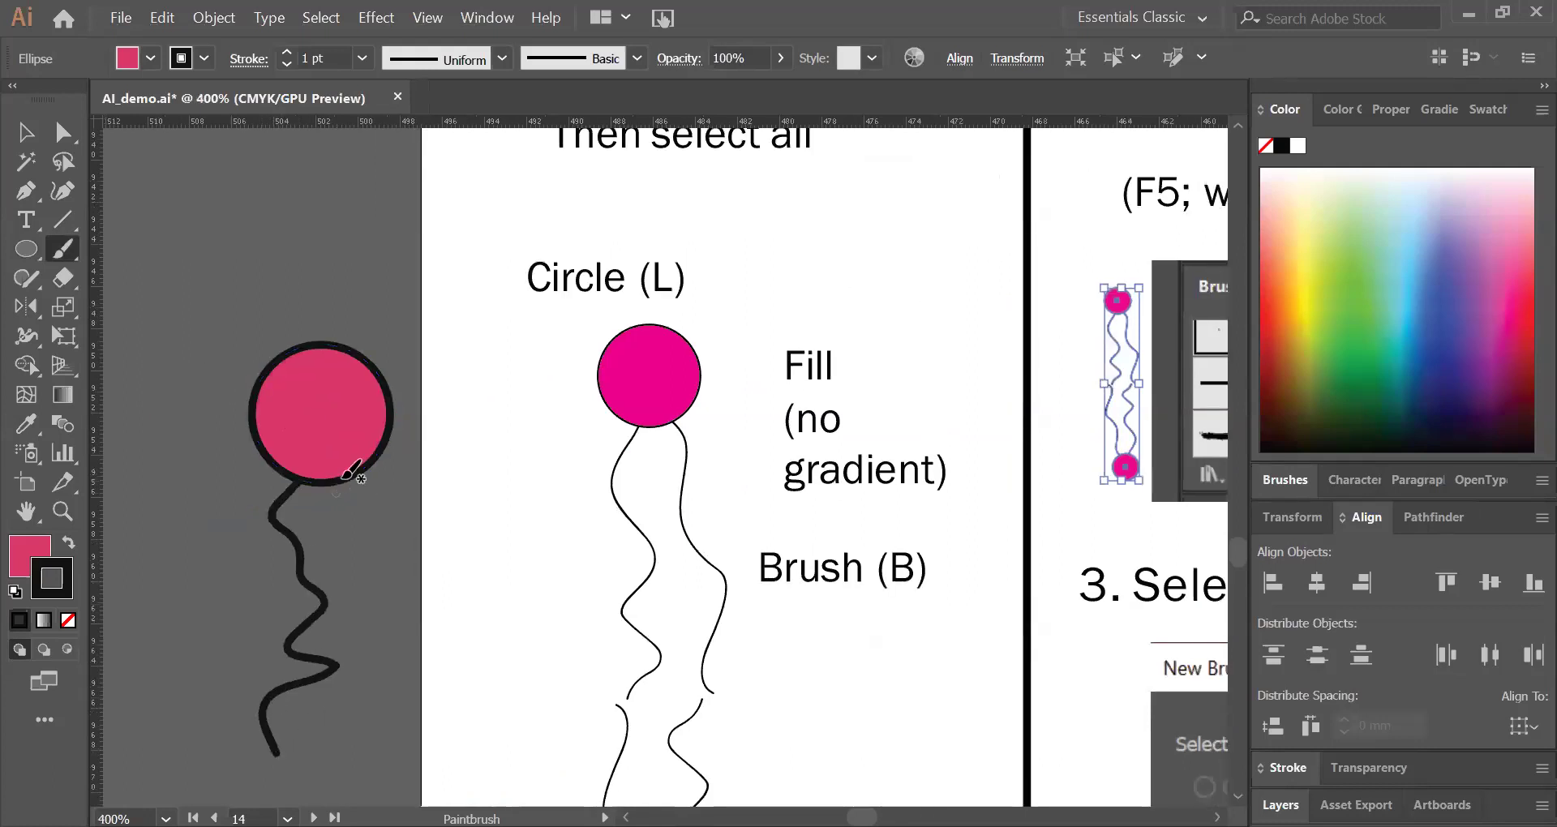
key("ctrl+shift+a")
left_click_drag(365, 572, 374, 732)
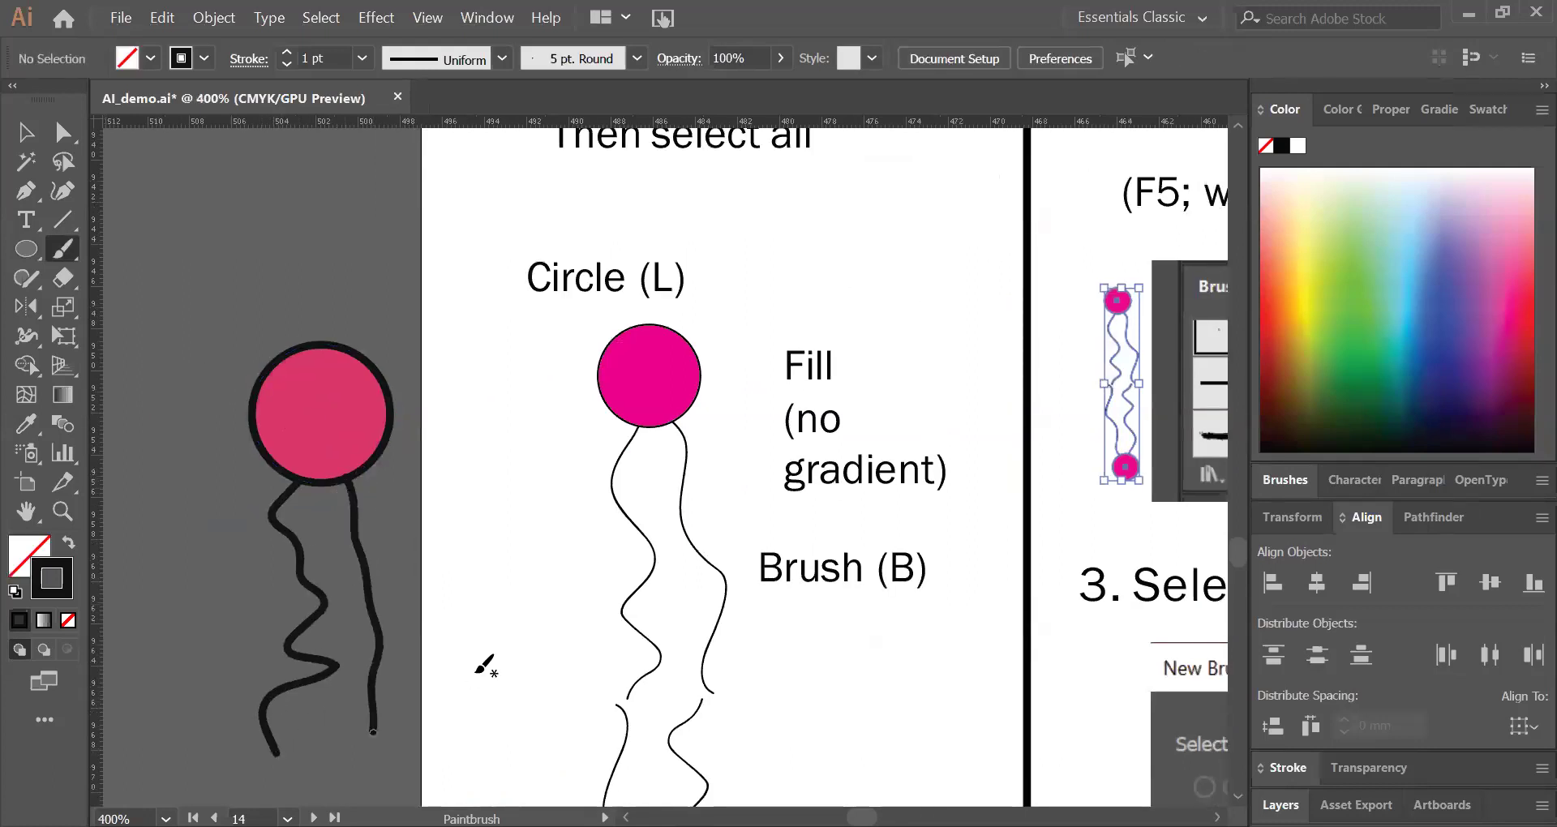
Step: Select the whole lipid and Alt-drag a copy directly below it
mouse_move(369, 480)
left_mouse_down()
mouse_move(450, 380)
mouse_move(450, 332)
left_mouse_up()
left_click(26, 132)
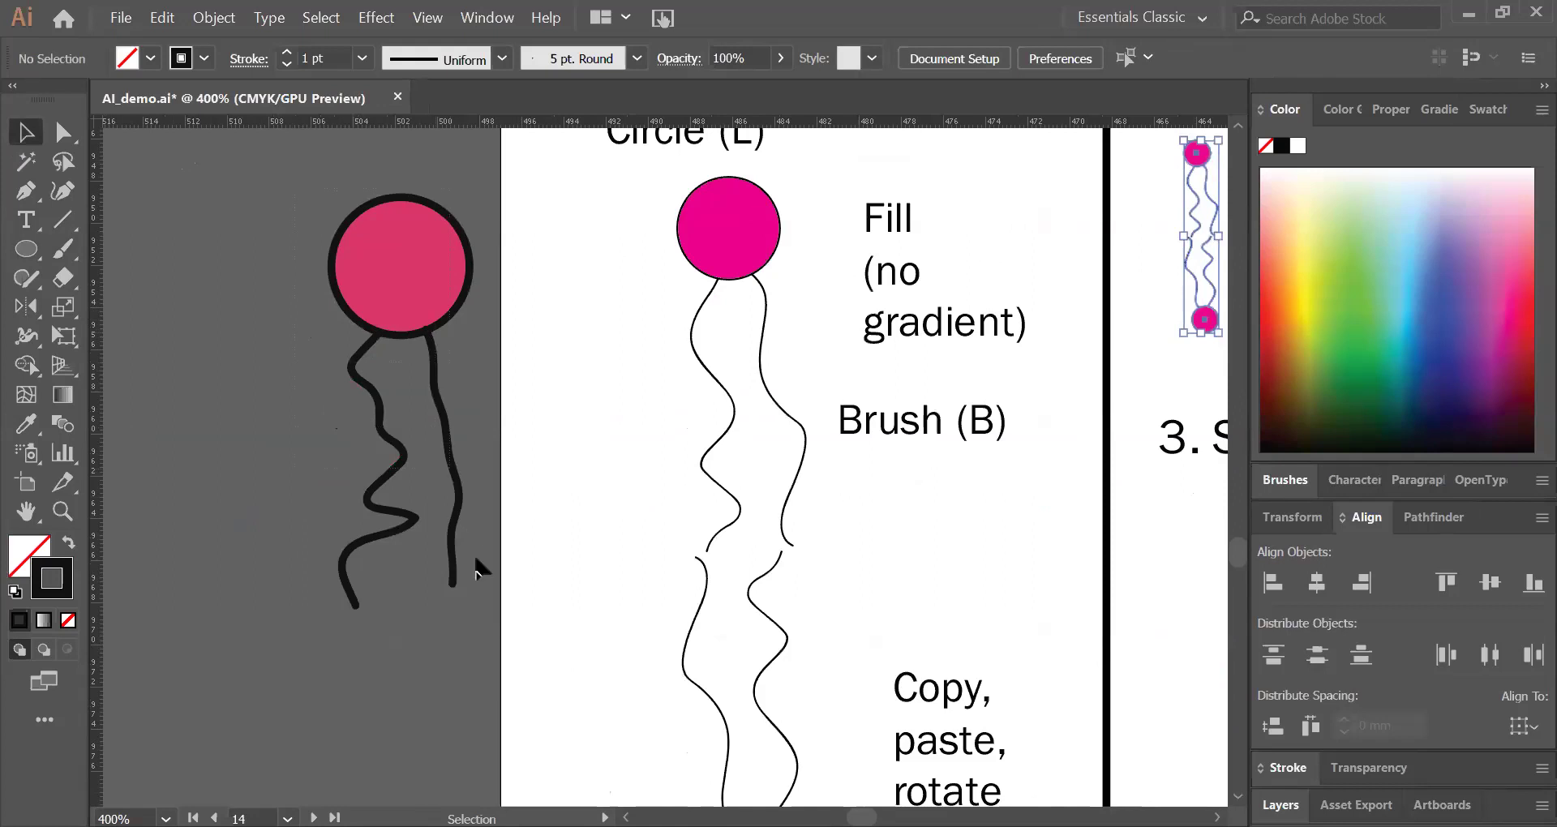
key("ctrl+a")
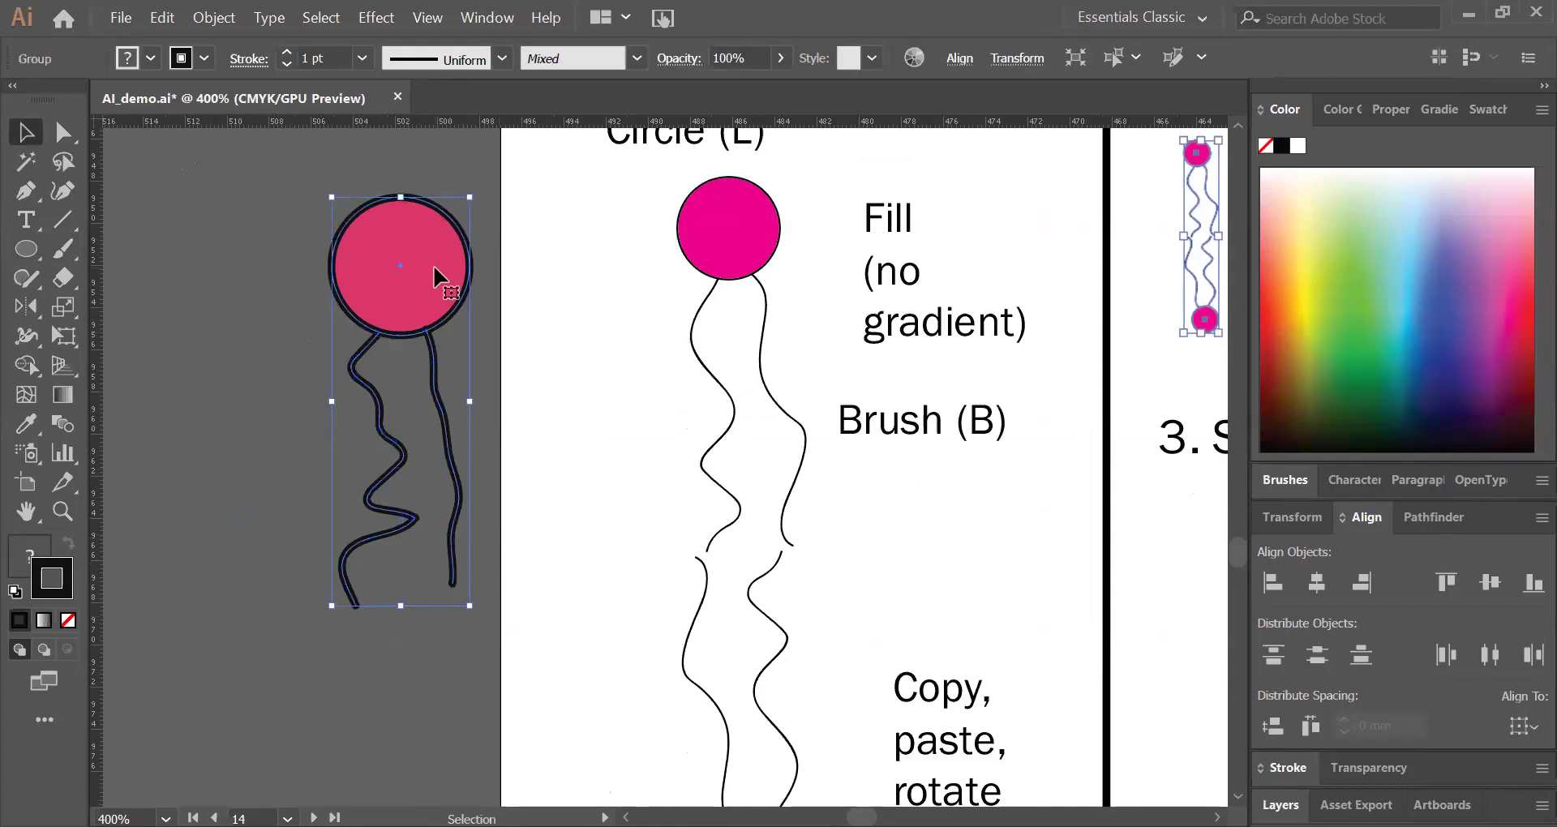
left_click_drag(435, 268, 435, 689)
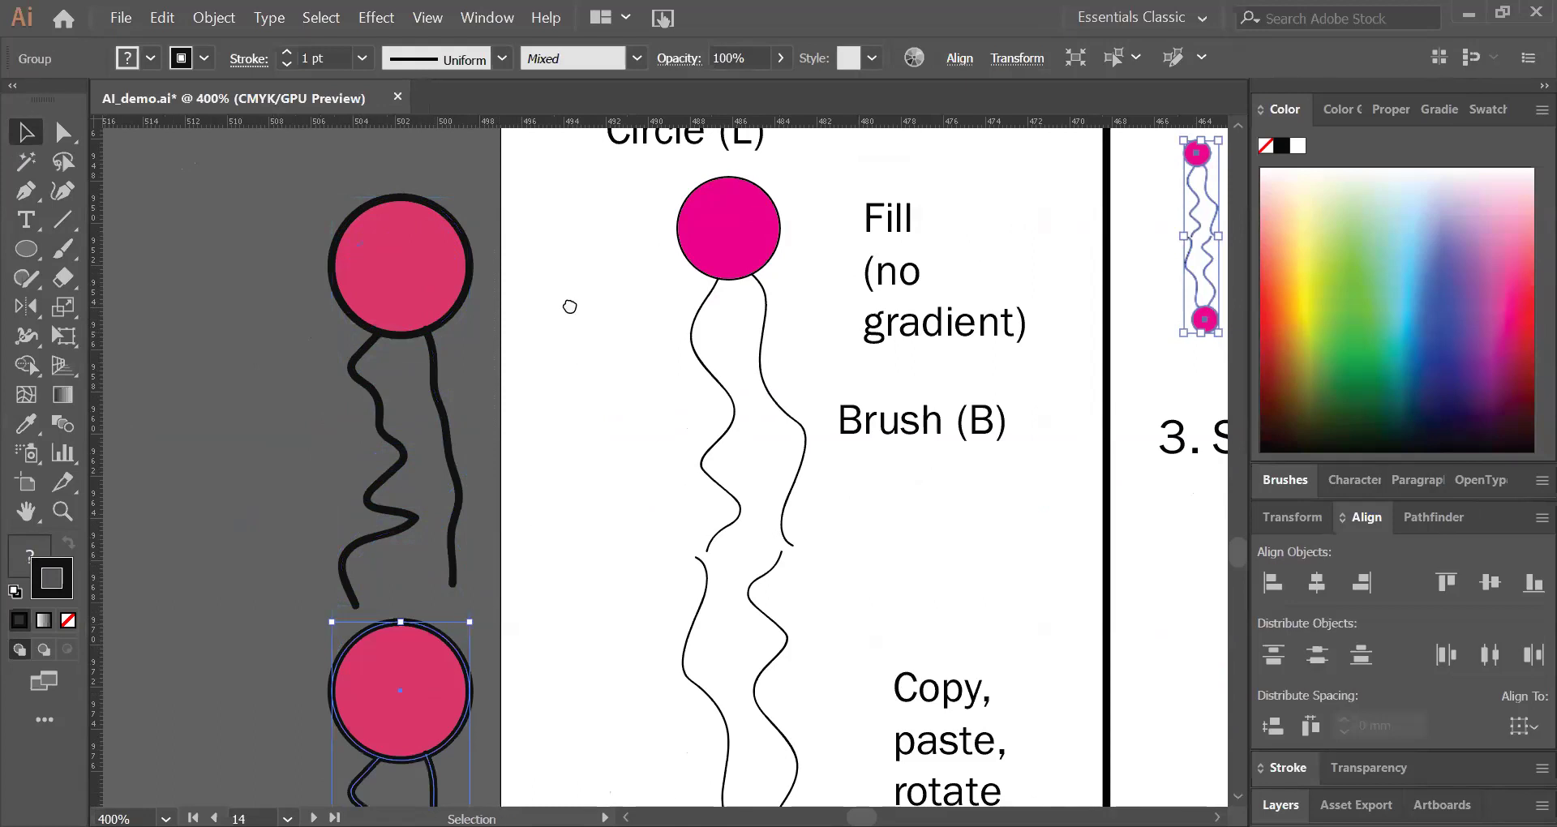
Step: Rotate the lower lipid copy 180° with the bounding-box handle, then zoom out and pan
scroll(569, 306, "down", 4)
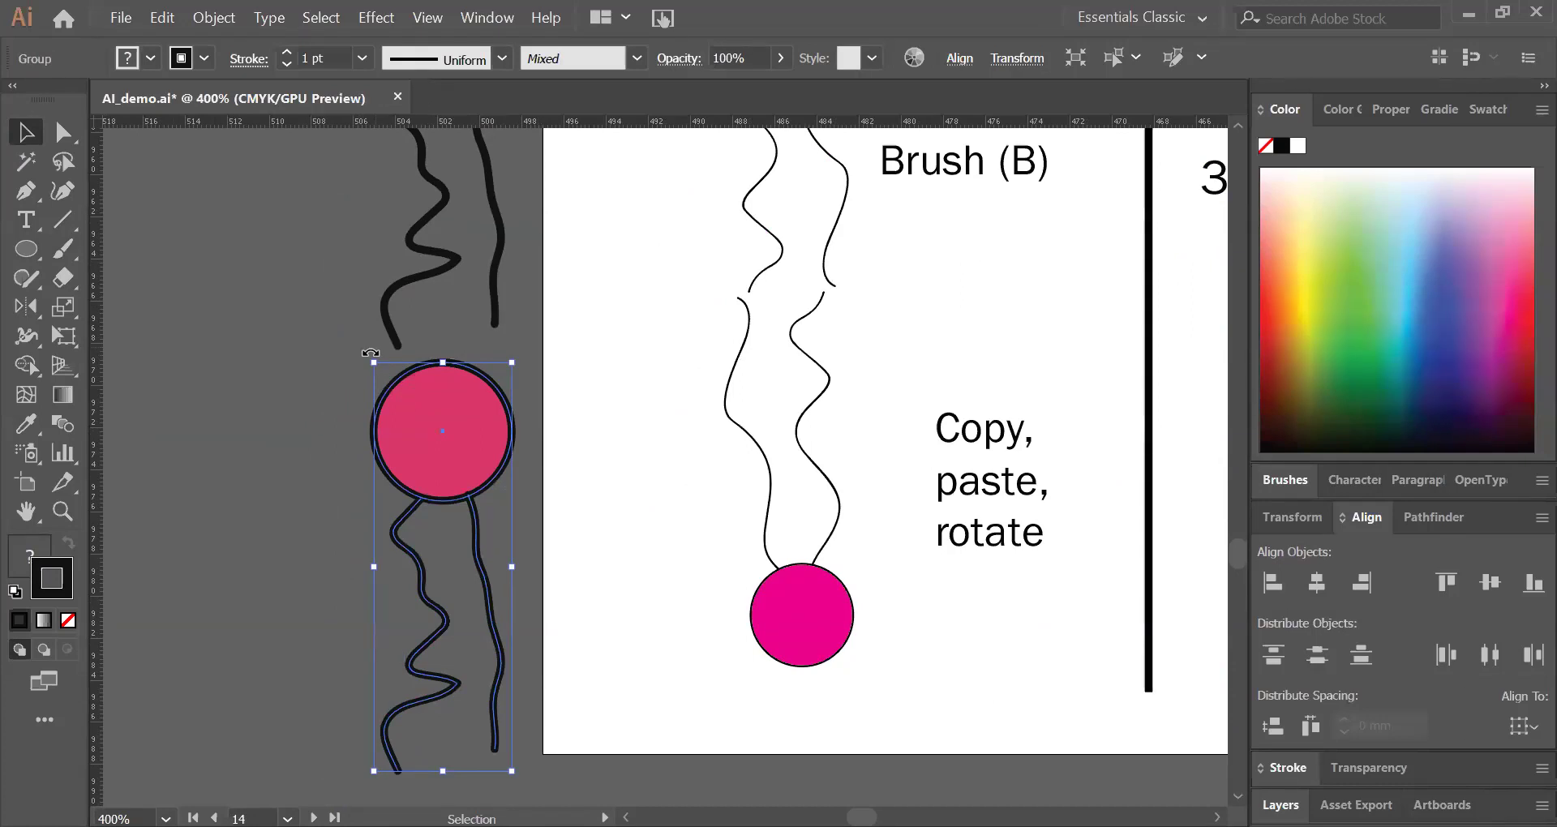
left_click_drag(371, 352, 466, 666)
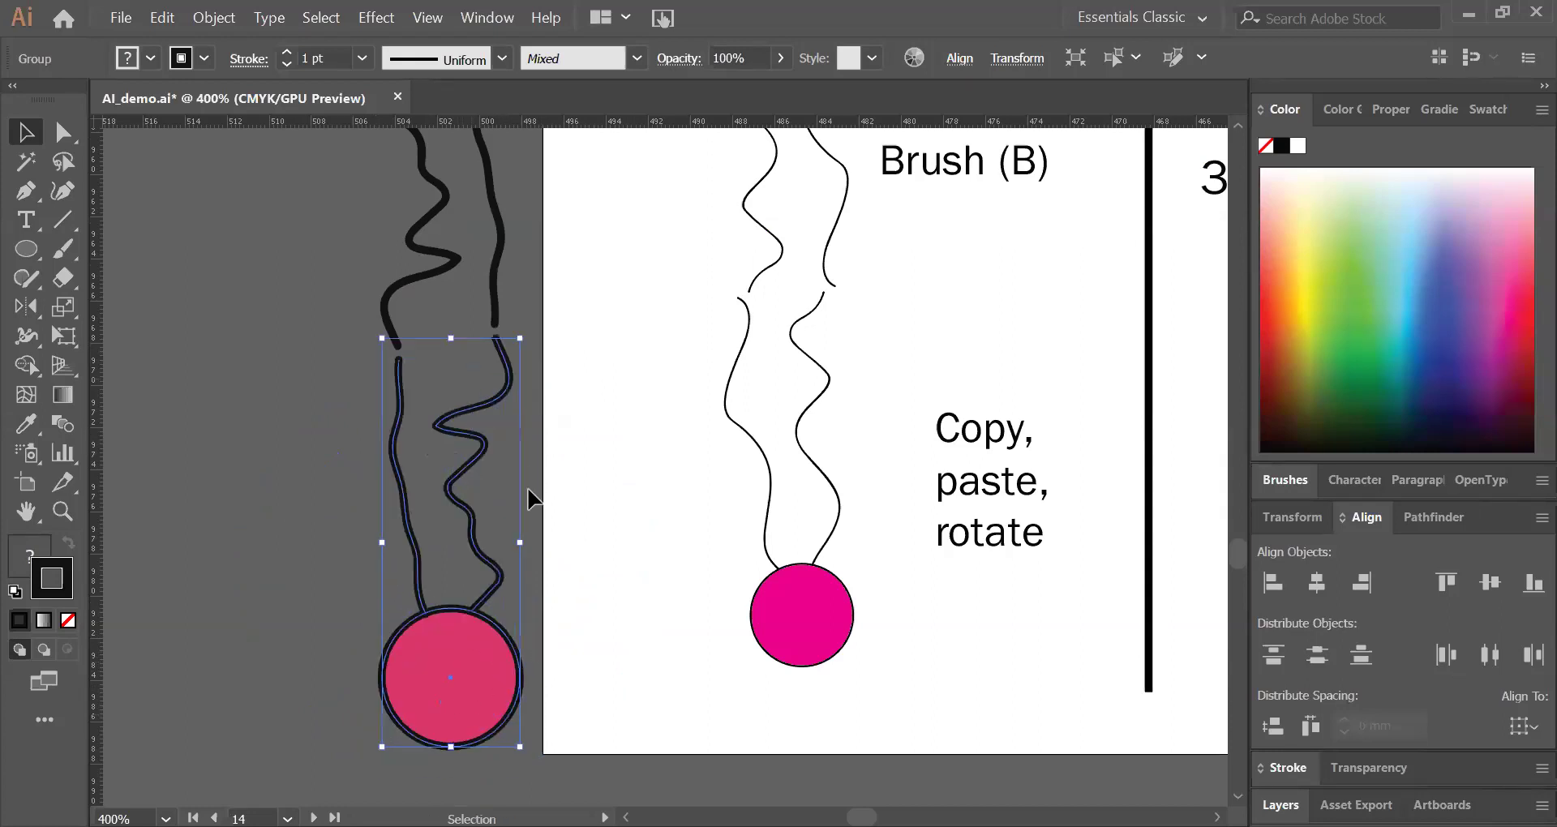
scroll(531, 500, "down", 2)
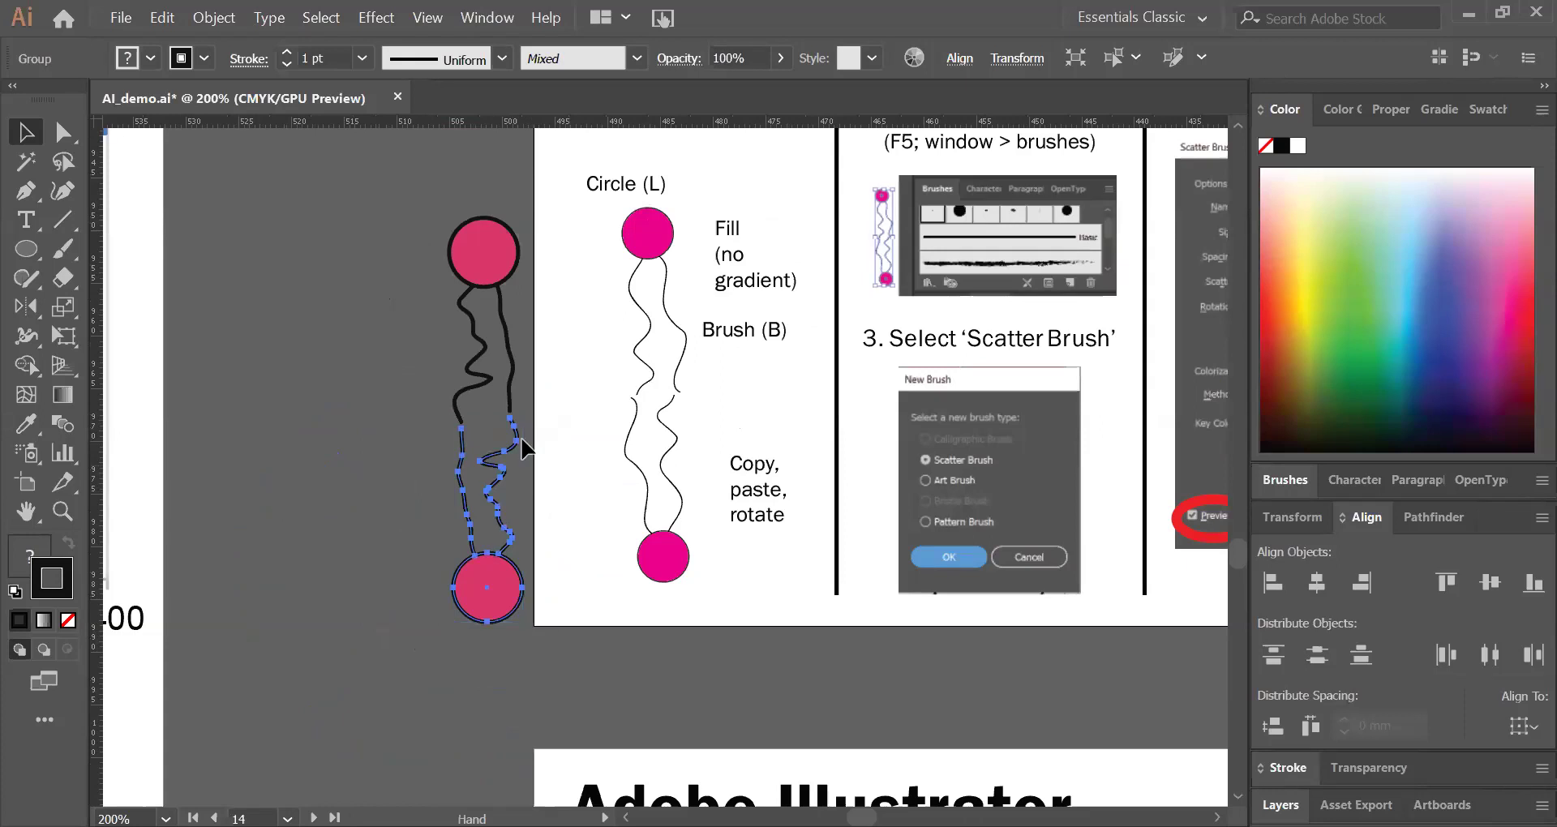
key("ctrl+a")
key("space")
left_click_drag(390, 551, 242, 594)
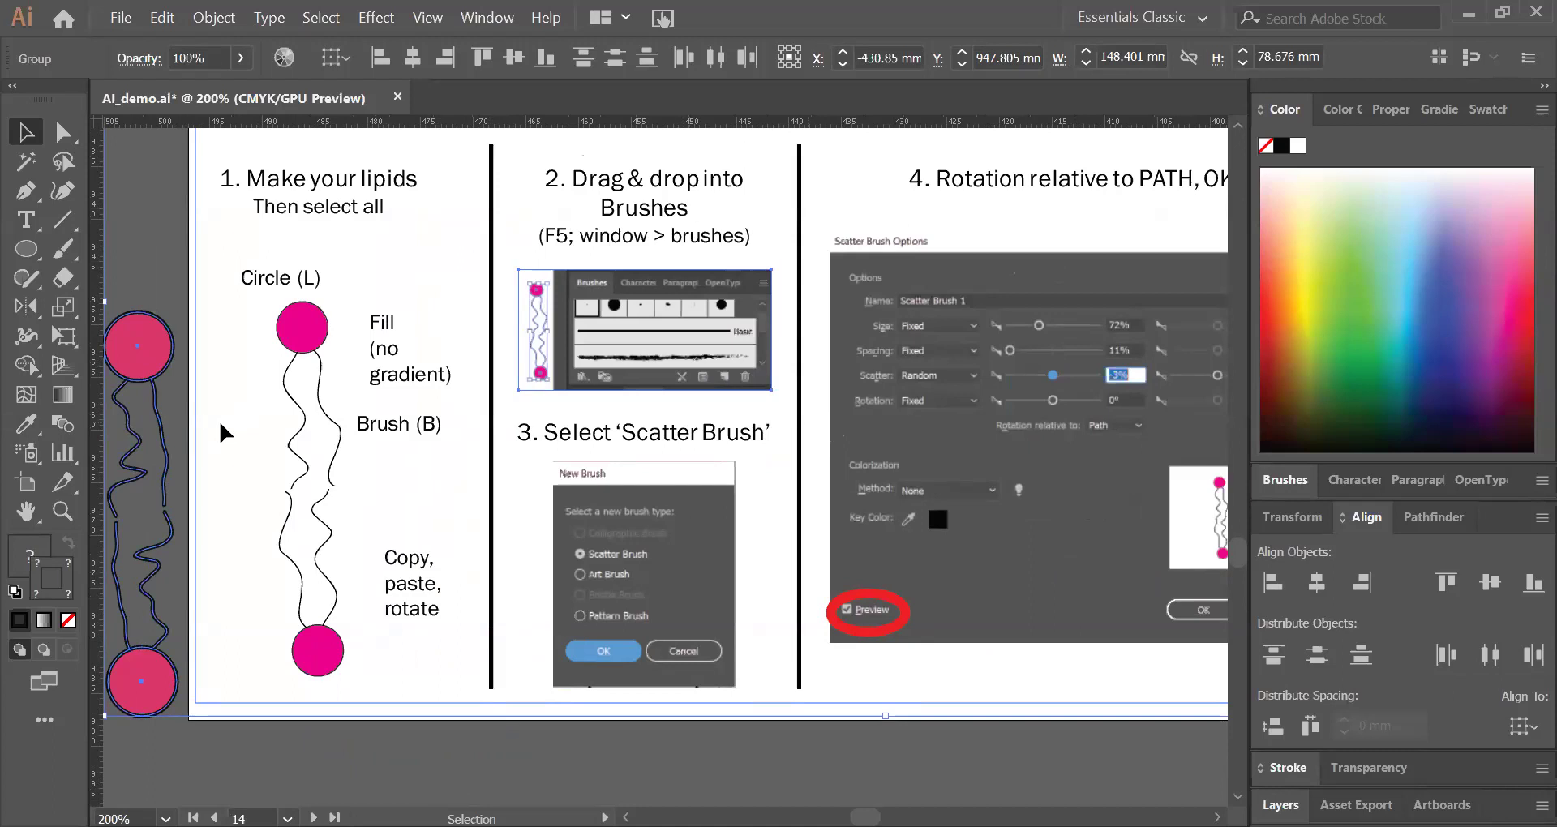
Step: Pan to the bilayer title and steps 4–7, and expand the Brushes panel
key("space")
left_click_drag(475, 499, 399, 344)
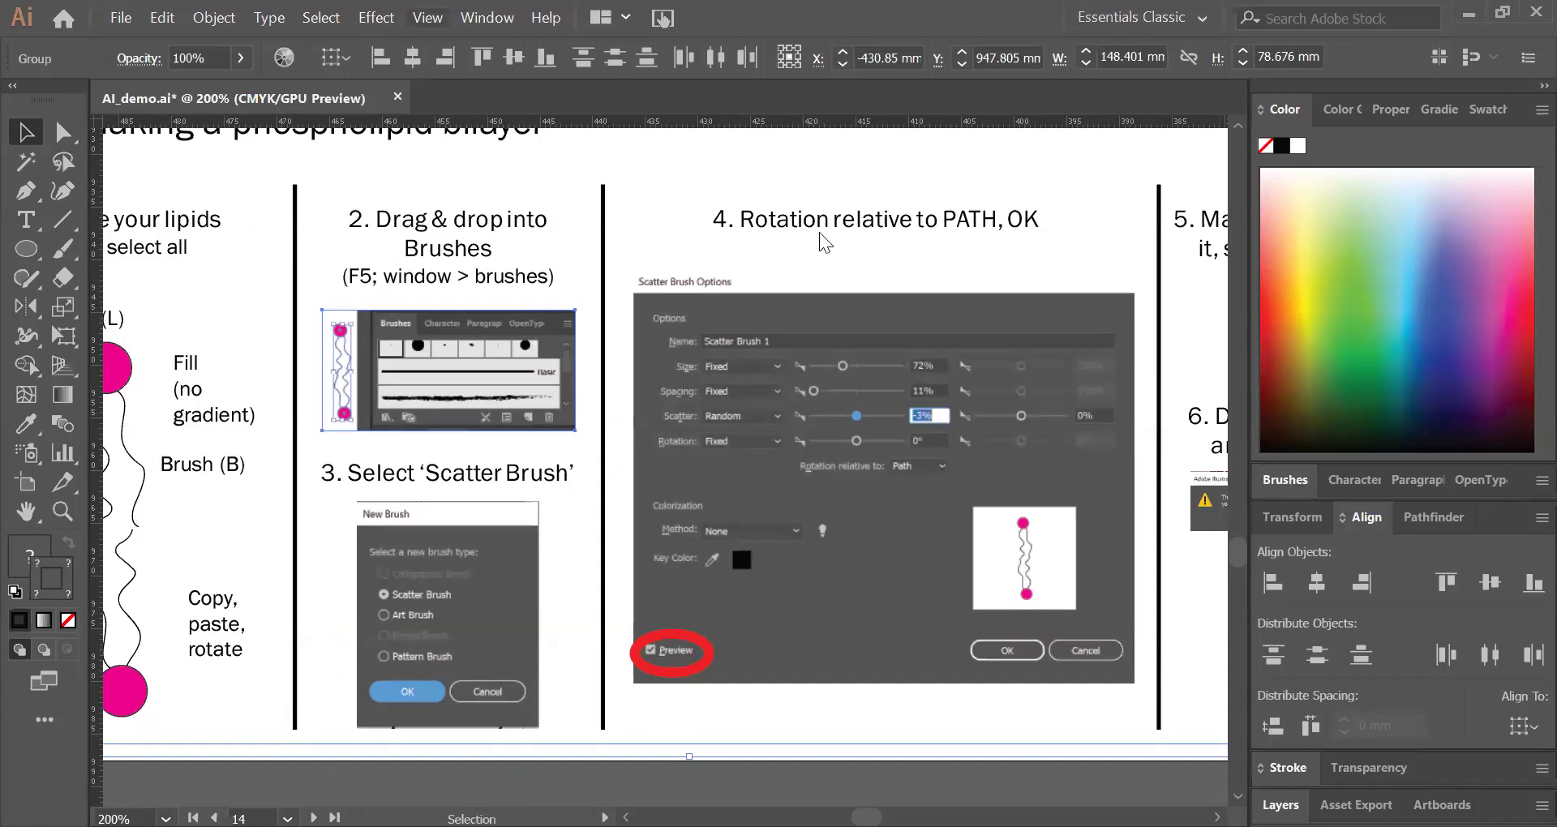
left_click(1294, 487)
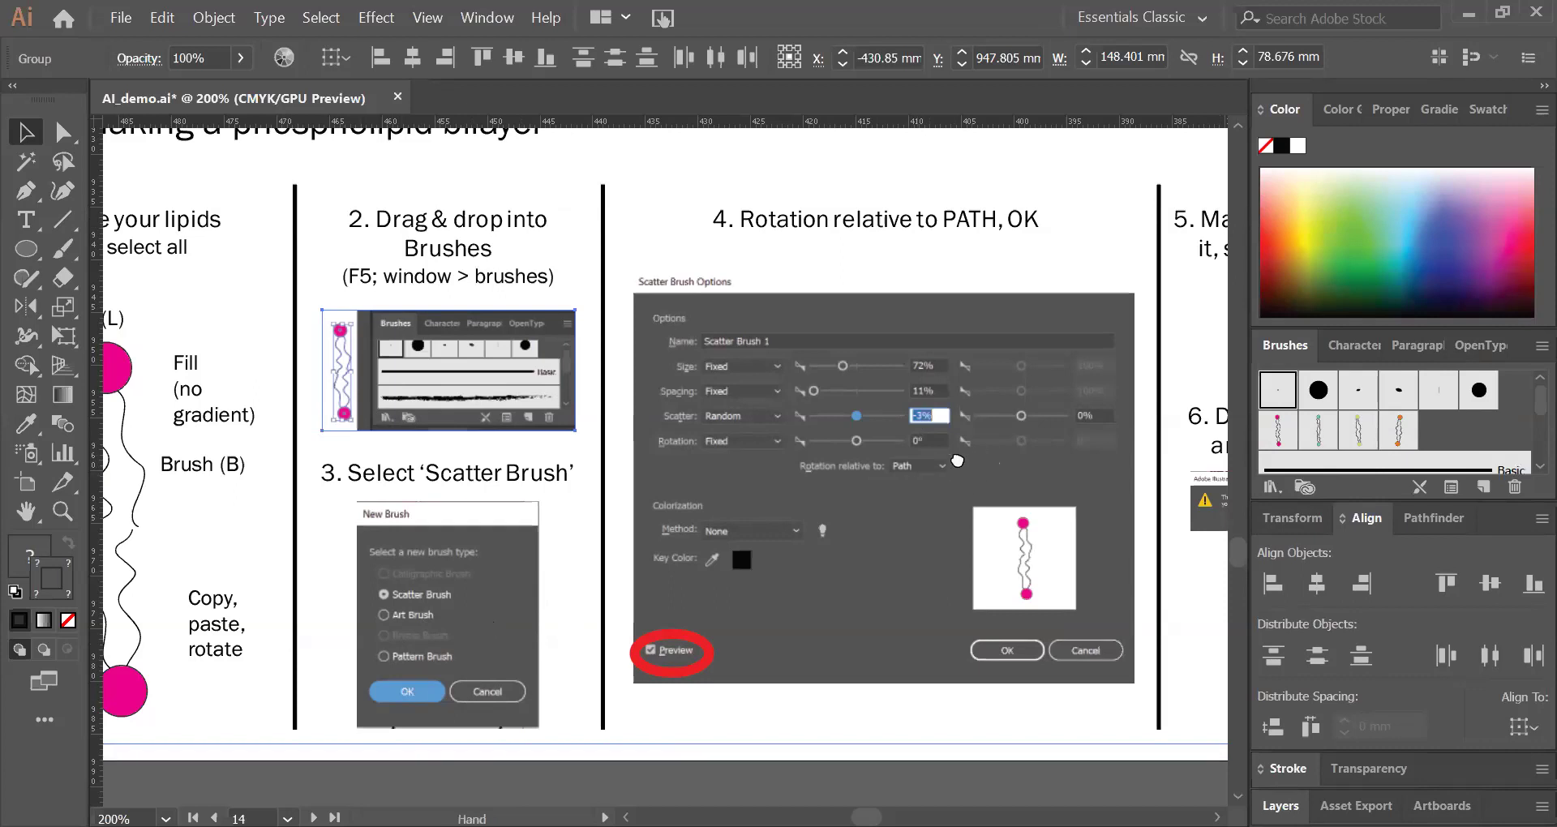
left_click_drag(757, 496, 746, 499)
scroll(660, 499, "right", 5)
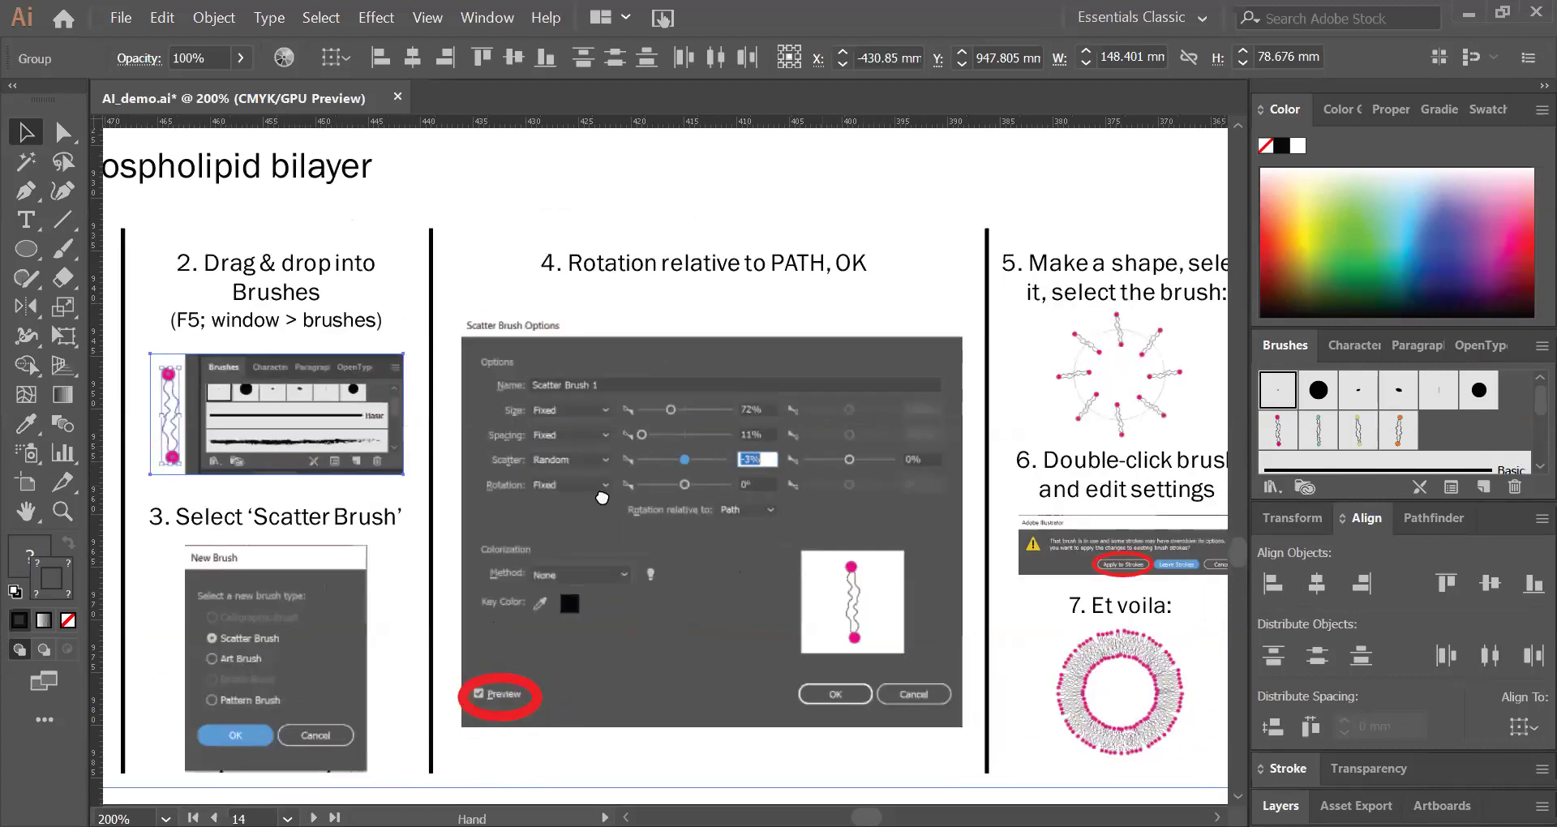
scroll(940, 412, "right", 1)
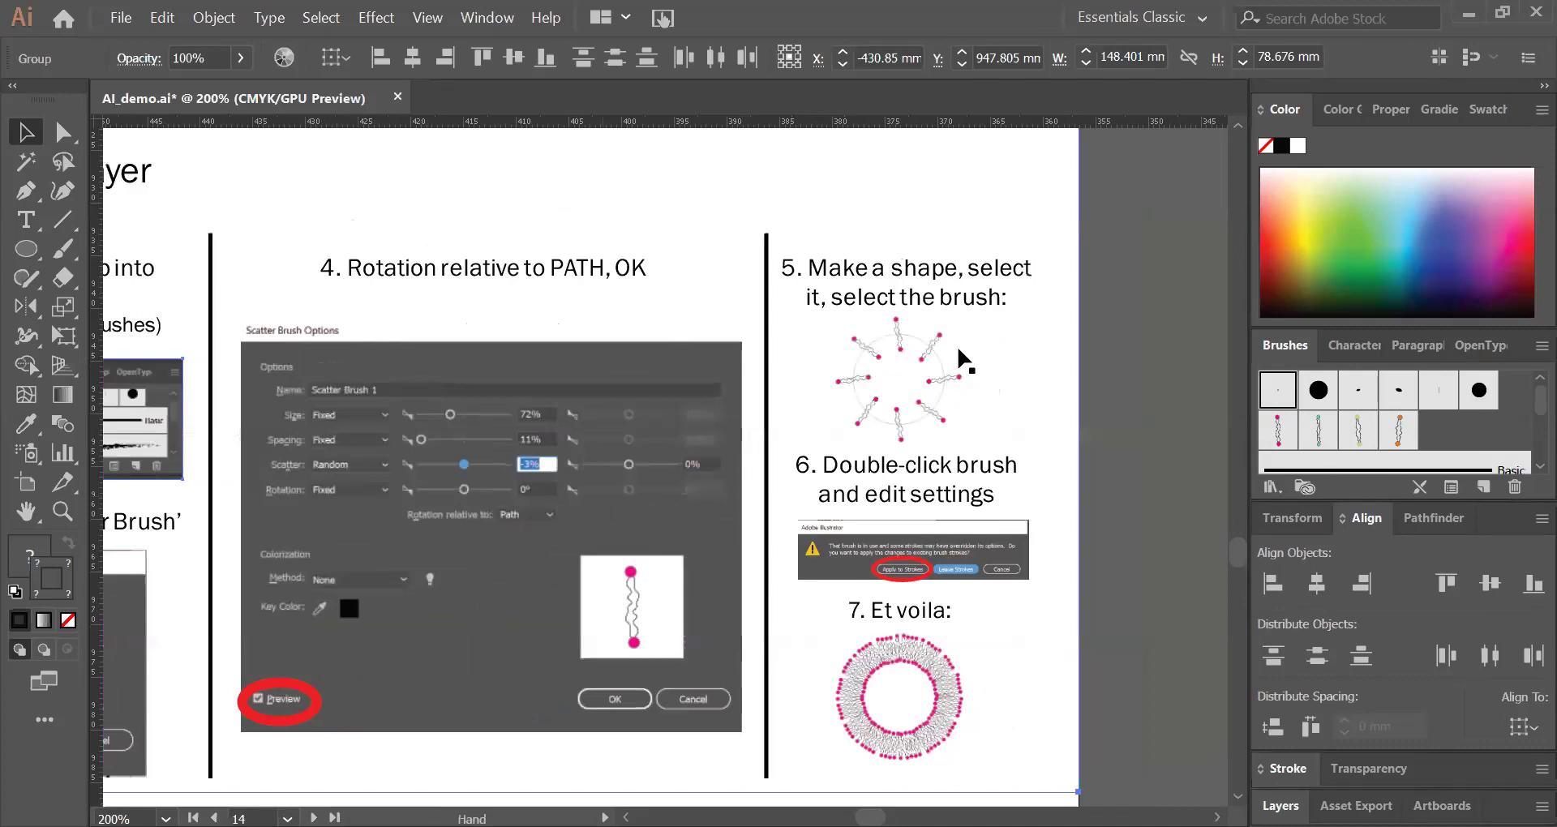
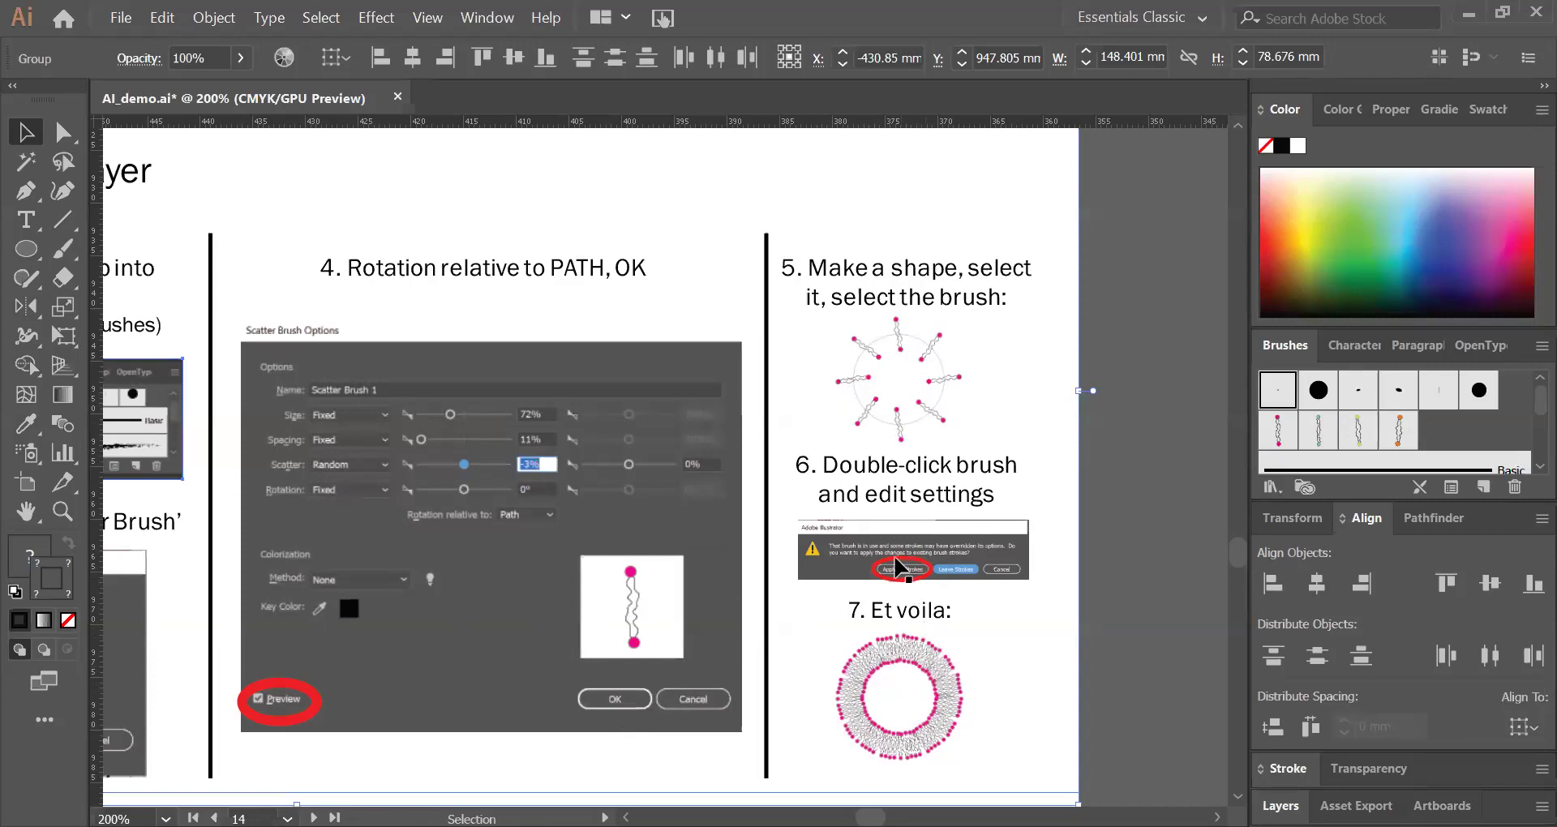
Step: Pan to the step 1 lipid drawing and select the circles-and-squiggle group
key("space")
left_click_drag(311, 513, 647, 486)
left_click_drag(292, 486, 391, 408)
left_click(362, 232)
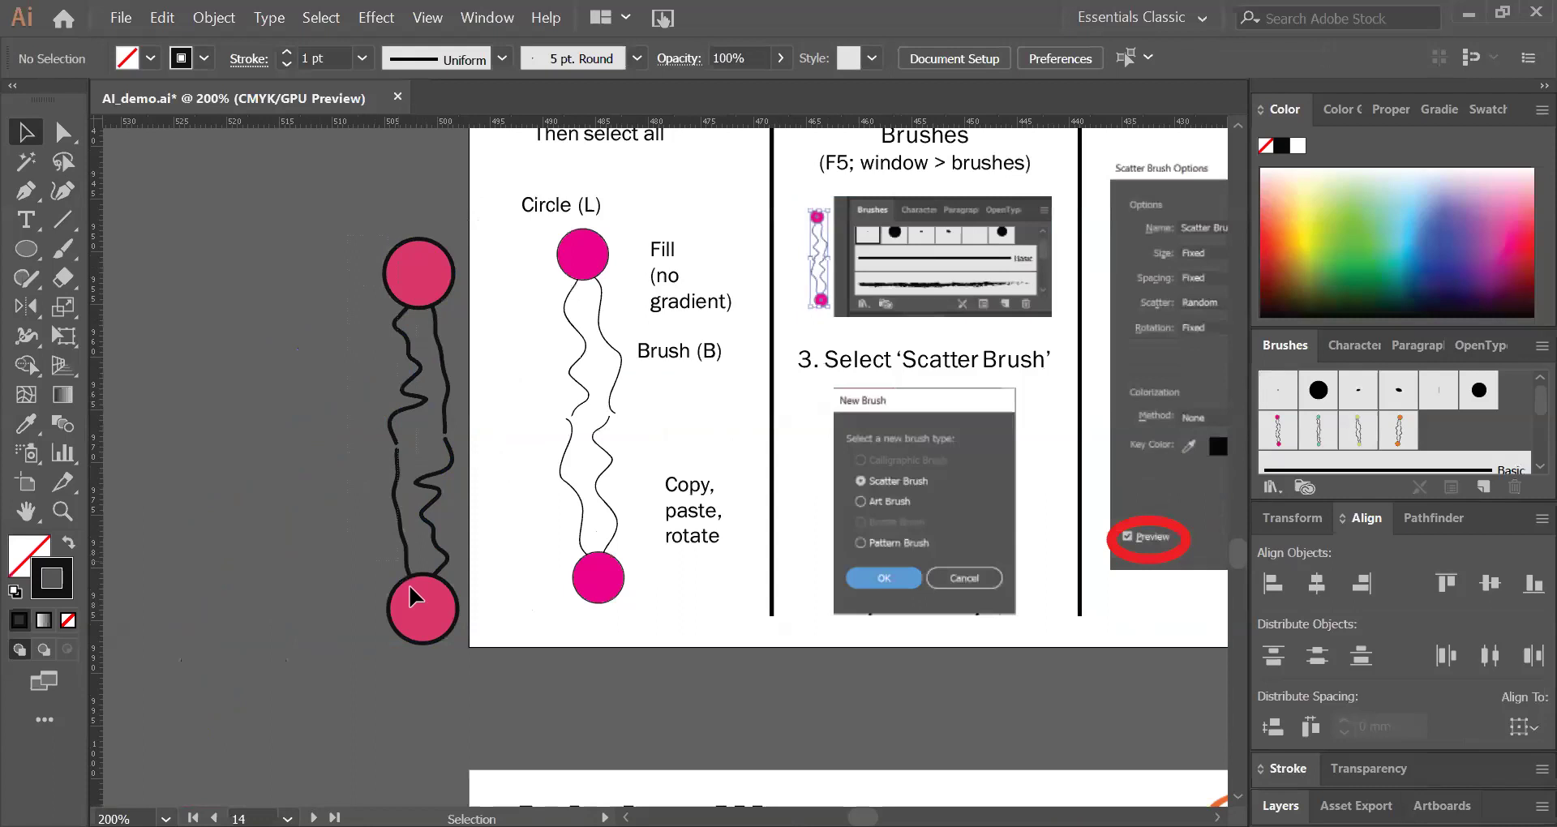
left_click(446, 628)
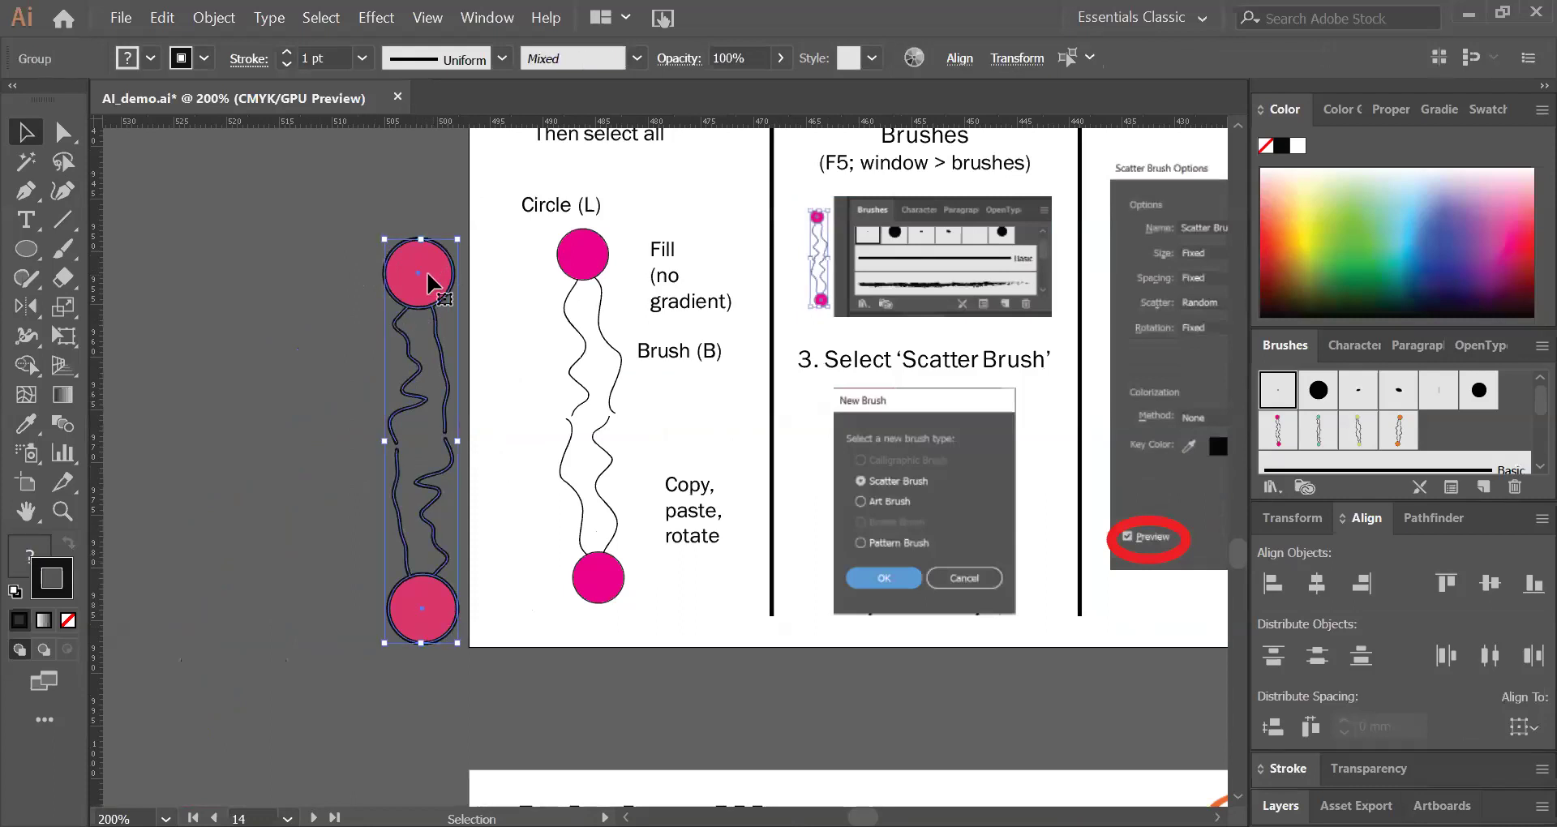
Step: Turn the lipid group into a scatter brush with rotation relative to the path
mouse_move(427, 283)
left_mouse_down()
mouse_move(1253, 348)
mouse_move(1425, 434)
left_mouse_up()
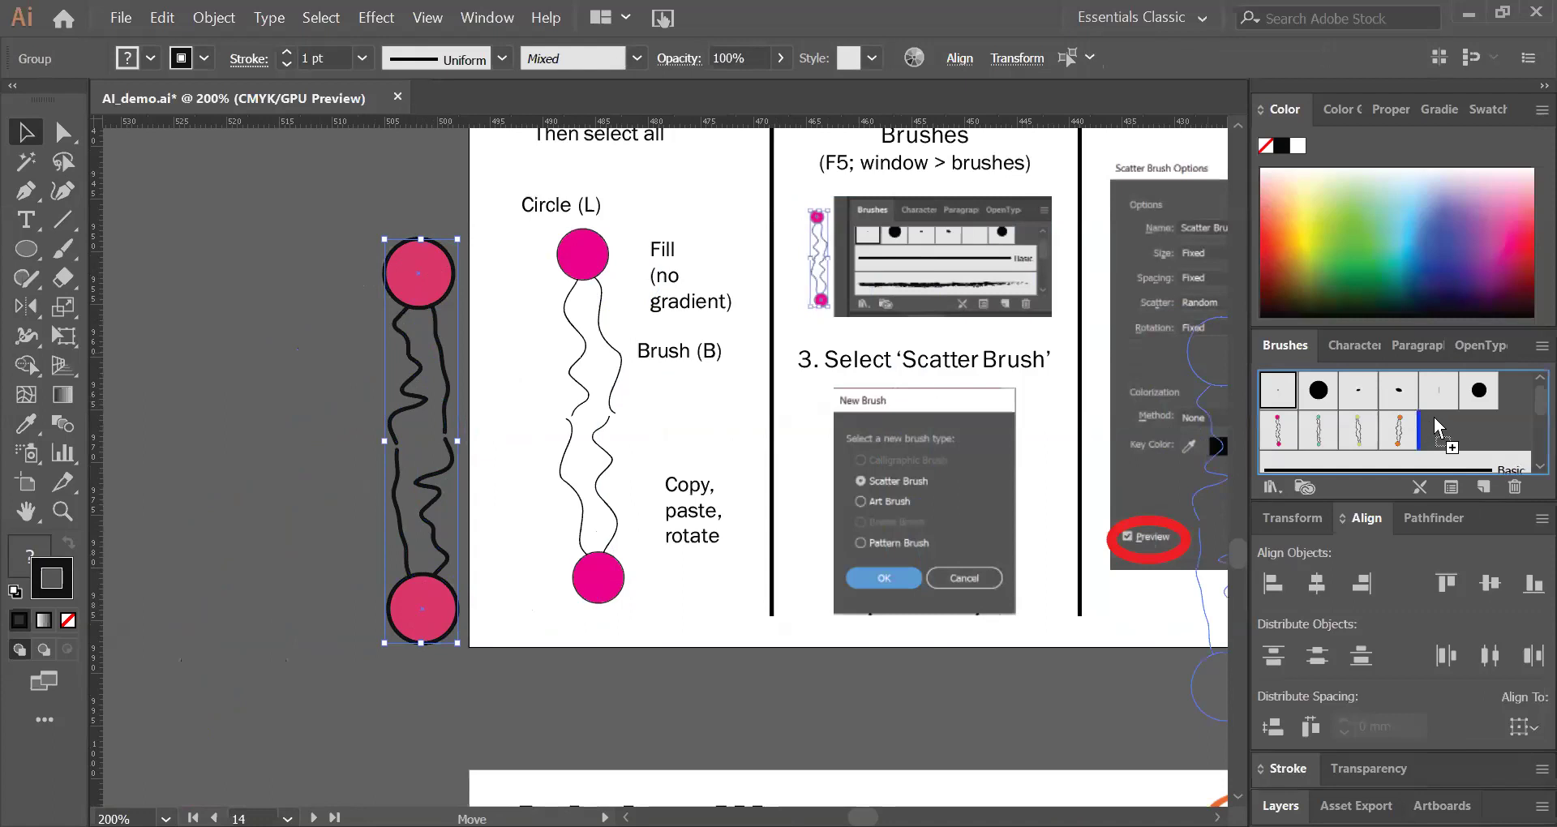
left_click_drag(1433, 417, 1433, 416)
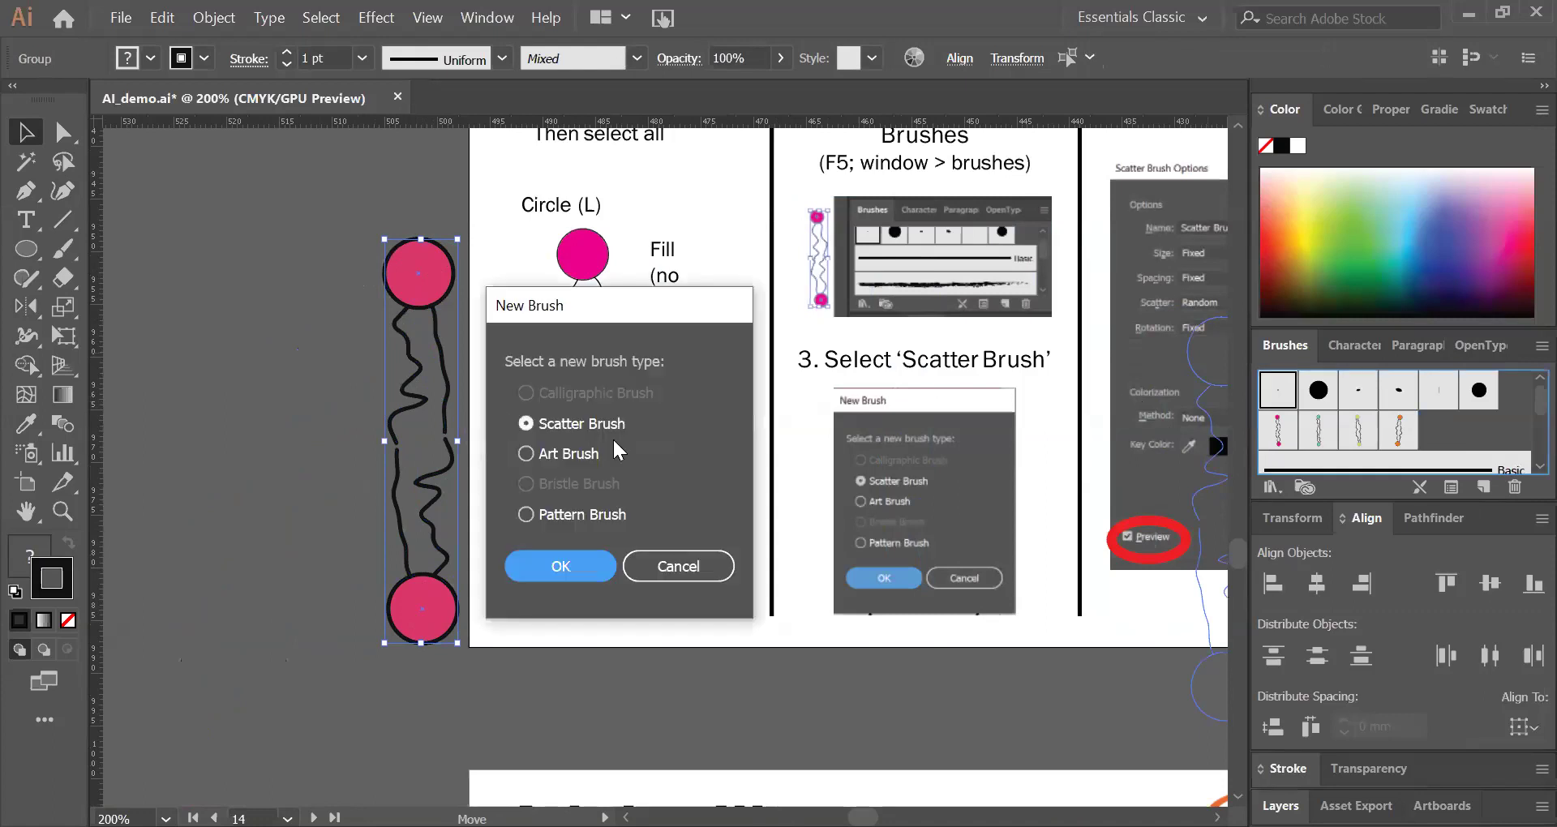
left_click(582, 572)
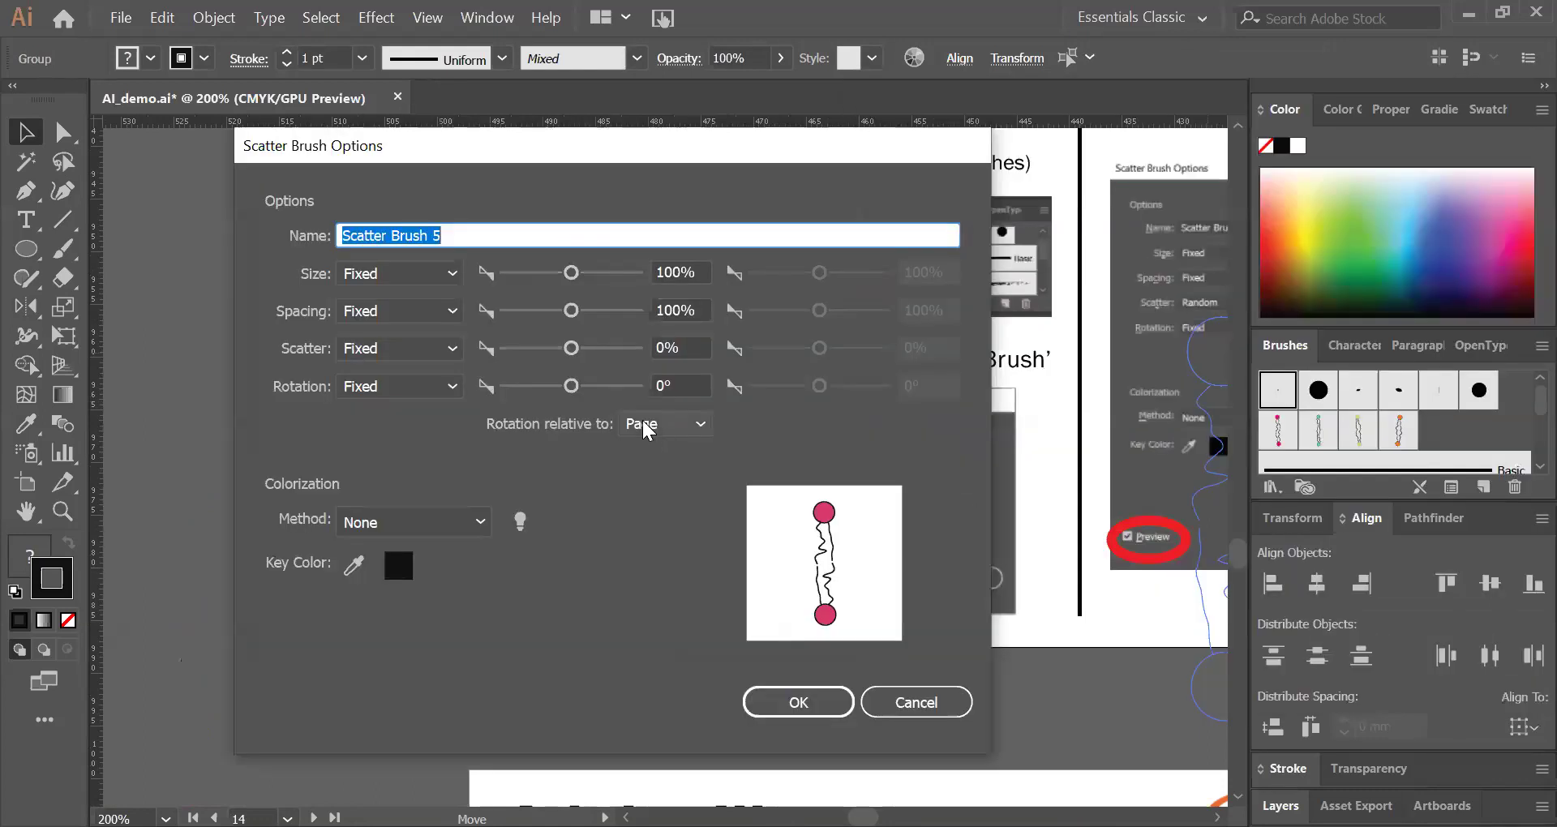
left_click(671, 492)
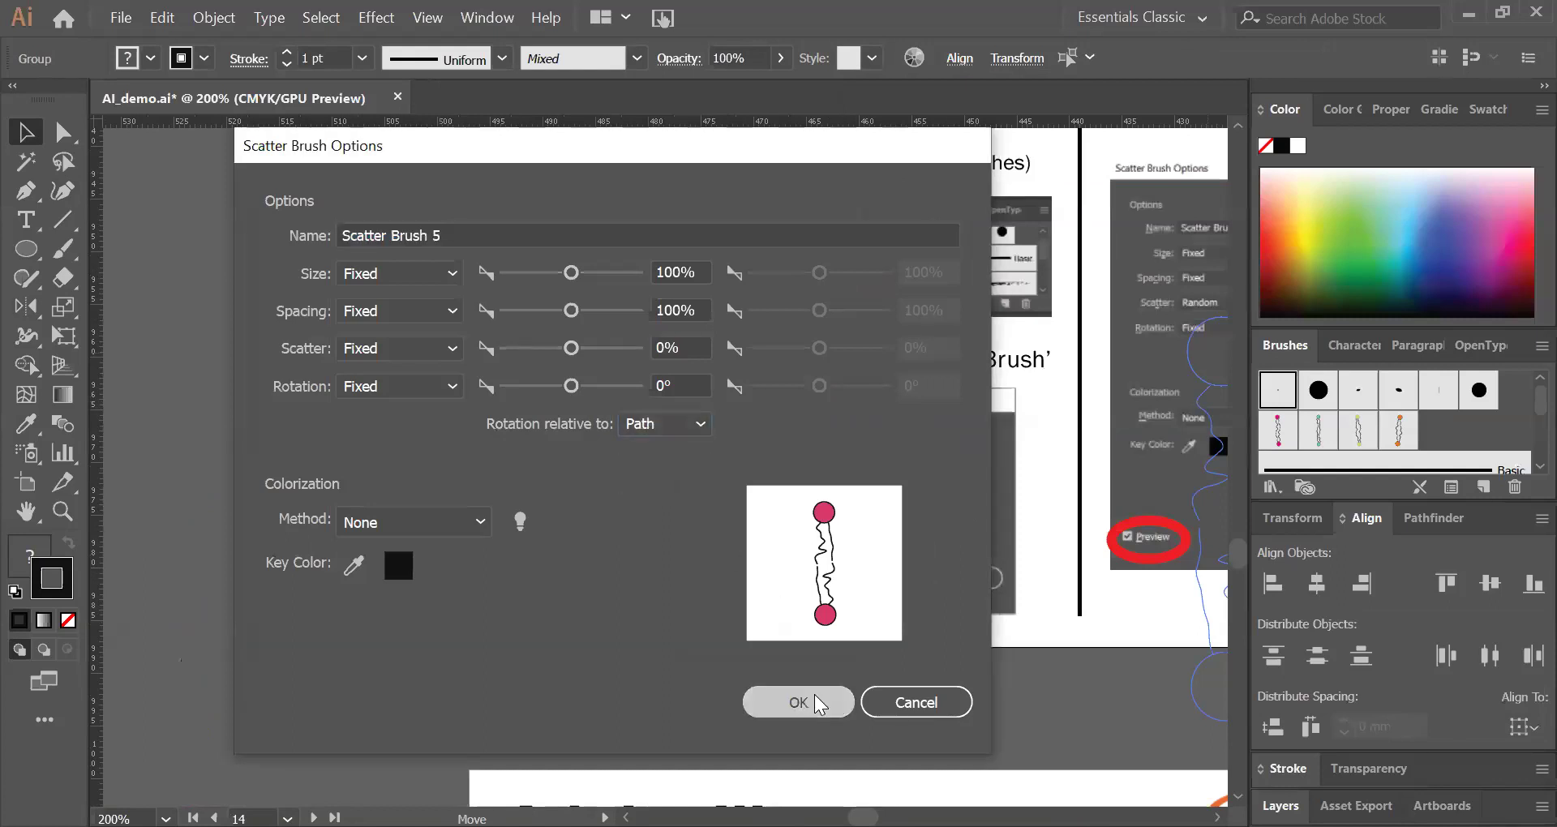
left_click(798, 703)
mouse_move(1195, 146)
left_mouse_down()
mouse_move(1108, 283)
mouse_move(783, 478)
left_mouse_up()
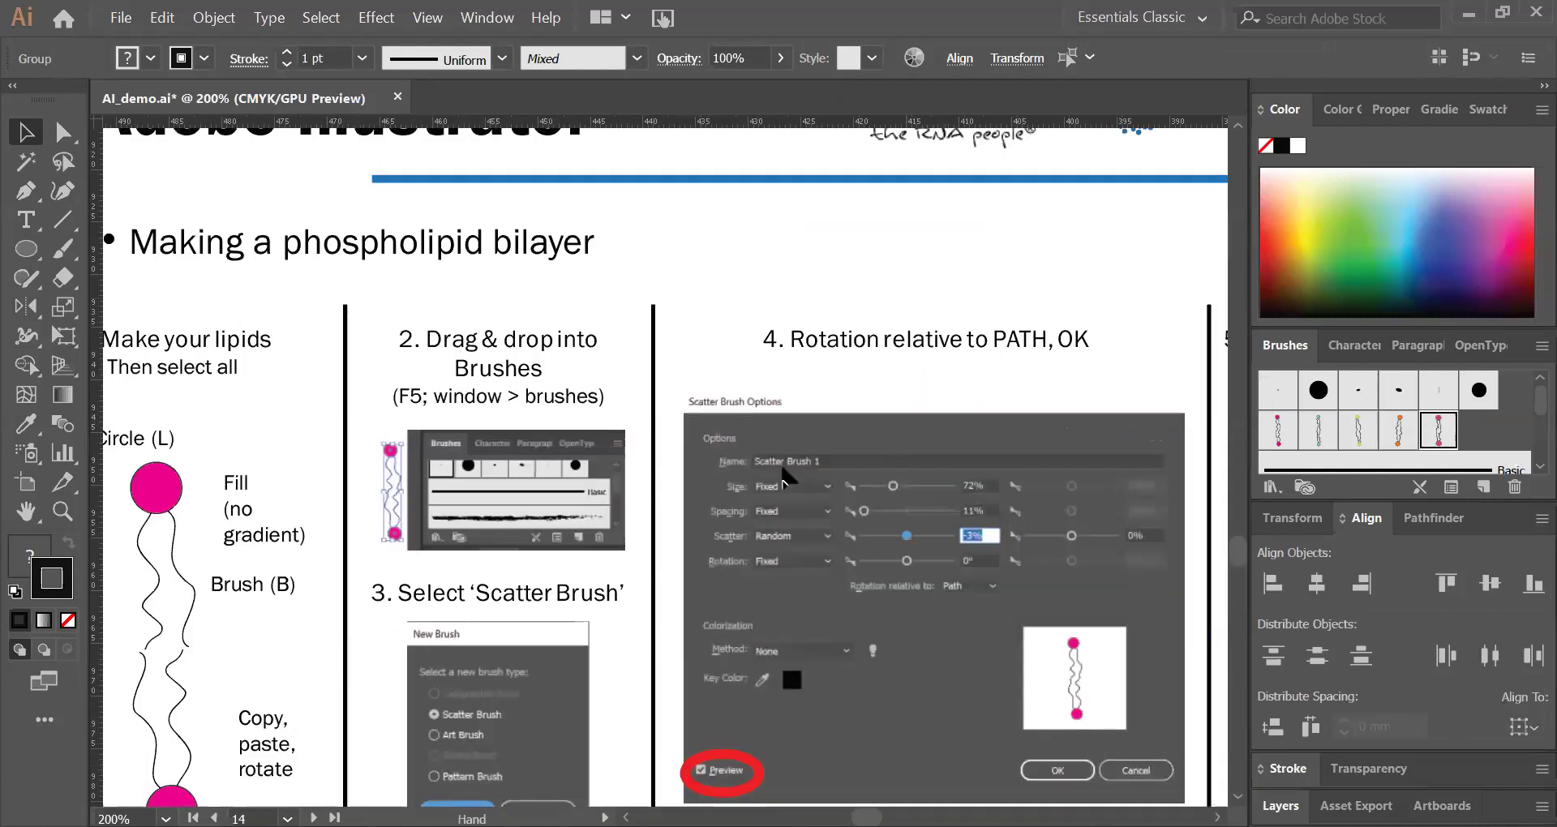
Step: Bring the Substrate to enzyme slide into view
scroll(783, 477, "up", 5)
scroll(827, 455, "right", 5)
scroll(719, 475, "down", 2)
scroll(803, 392, "up", 3)
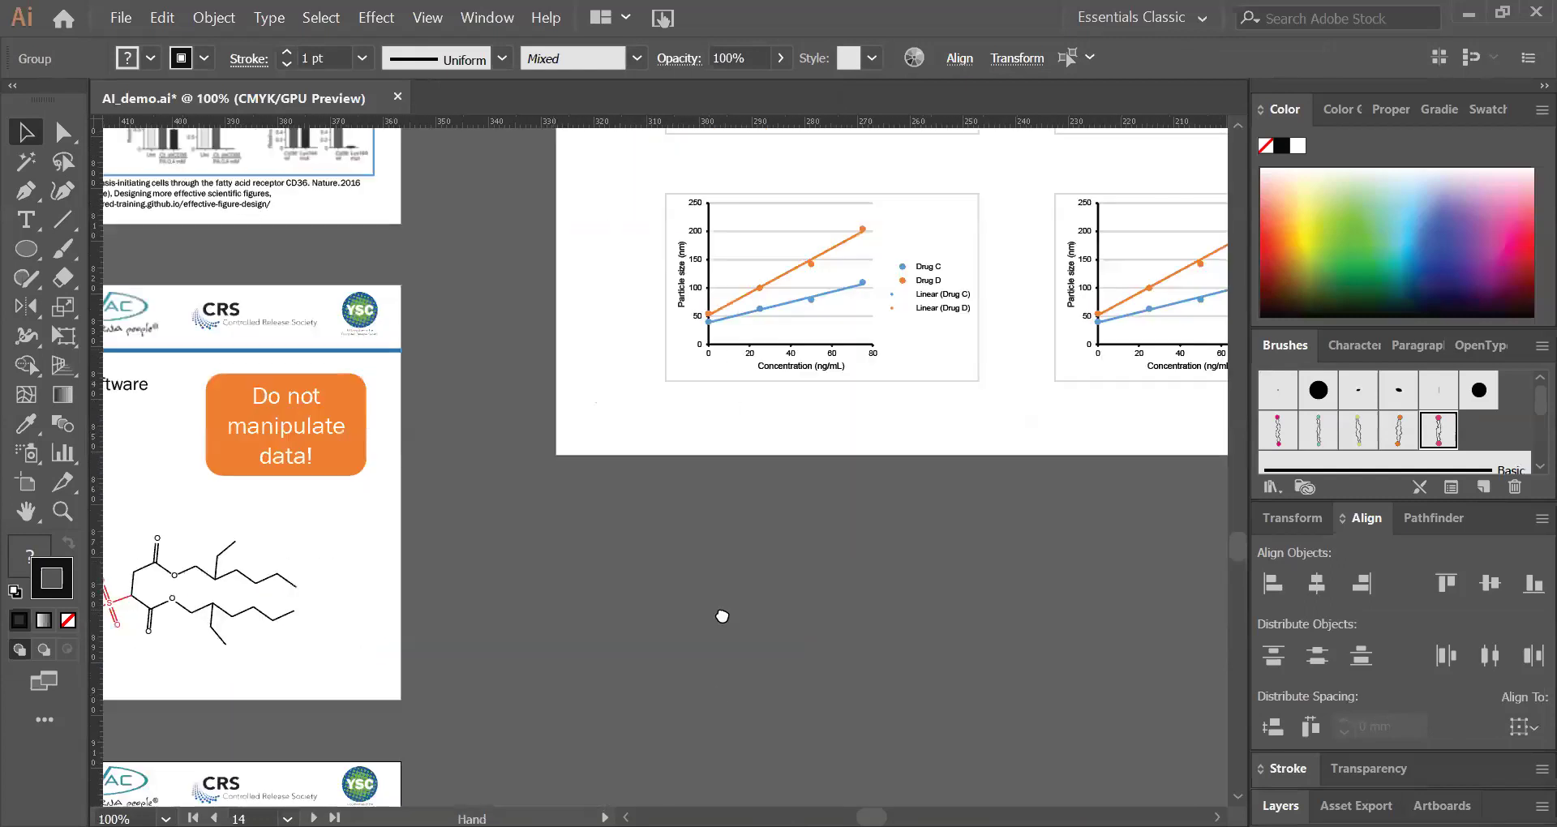
scroll(824, 614, "up", 5)
scroll(803, 625, "right", 5)
left_click_drag(795, 476, 833, 668)
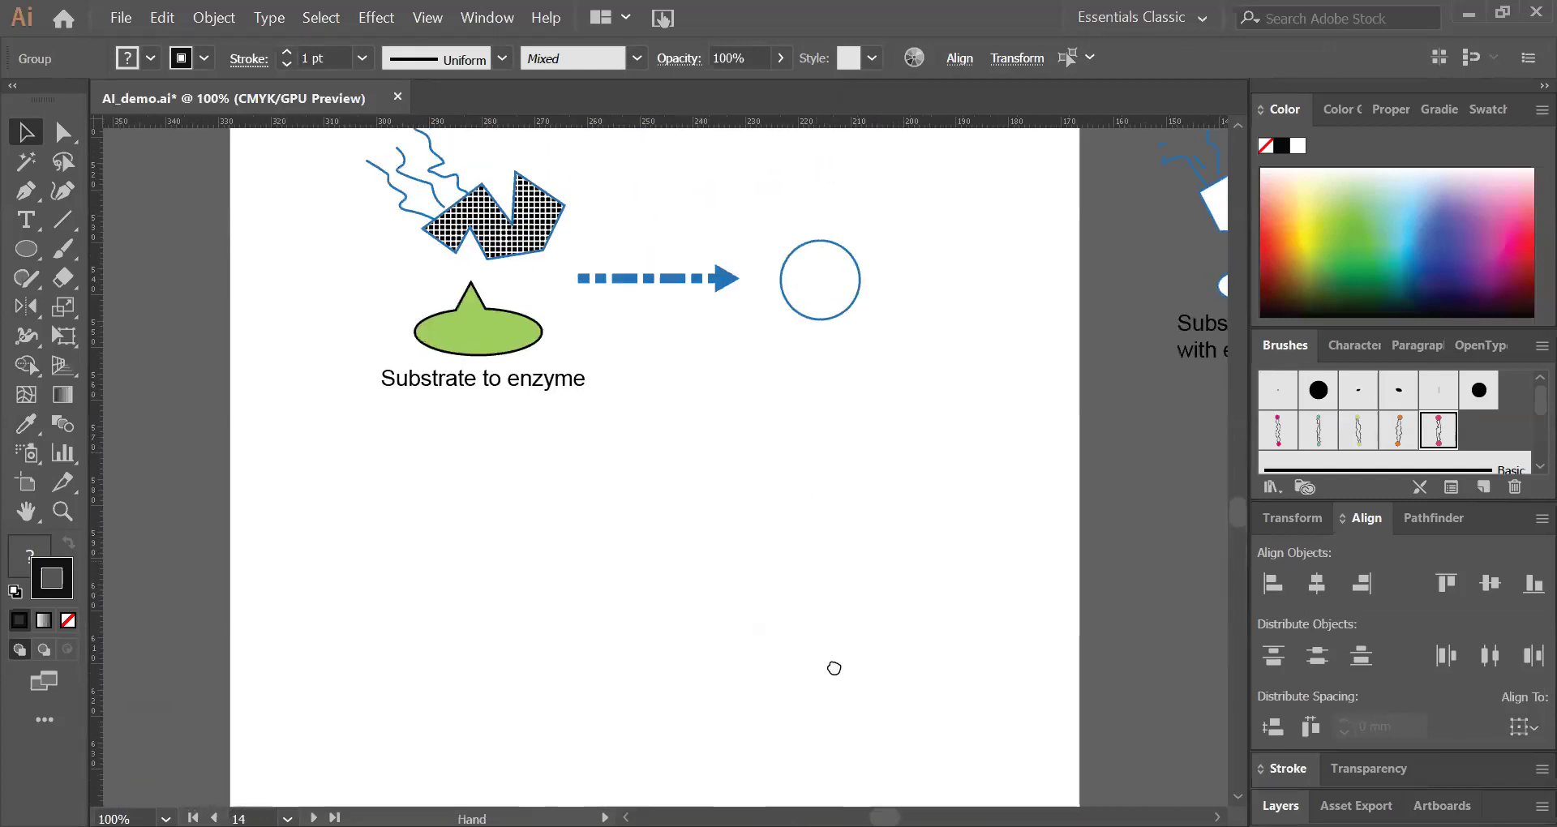
scroll(865, 445, "up", 2)
scroll(840, 407, "up", 2)
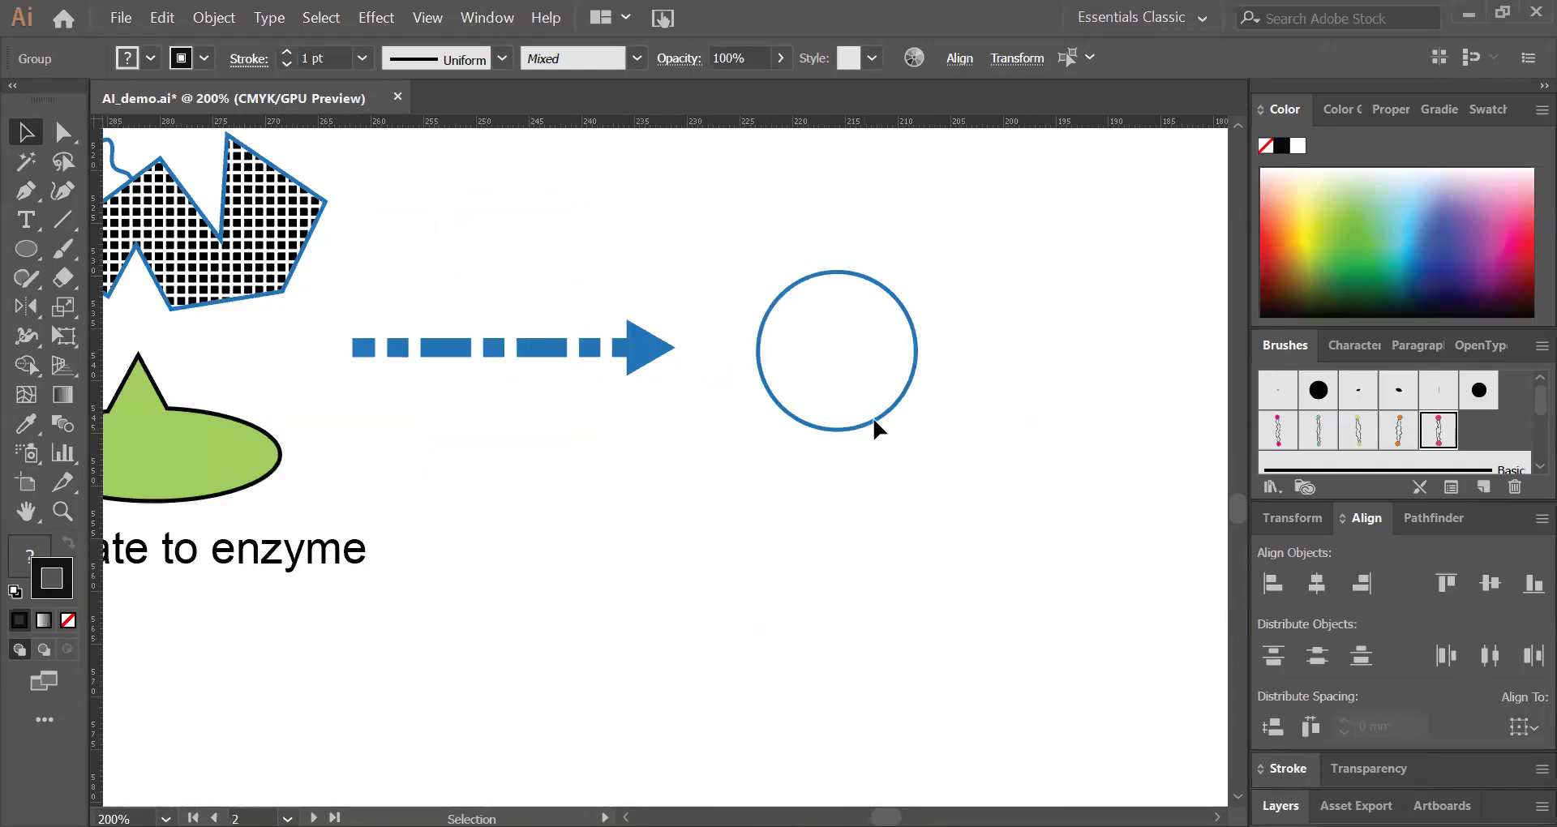
scroll(1075, 422, "up", 1)
scroll(1075, 422, "left", 3)
Step: Apply Scatter Brush 5 to the empty blue circle beside the arrow
left_click(1019, 425)
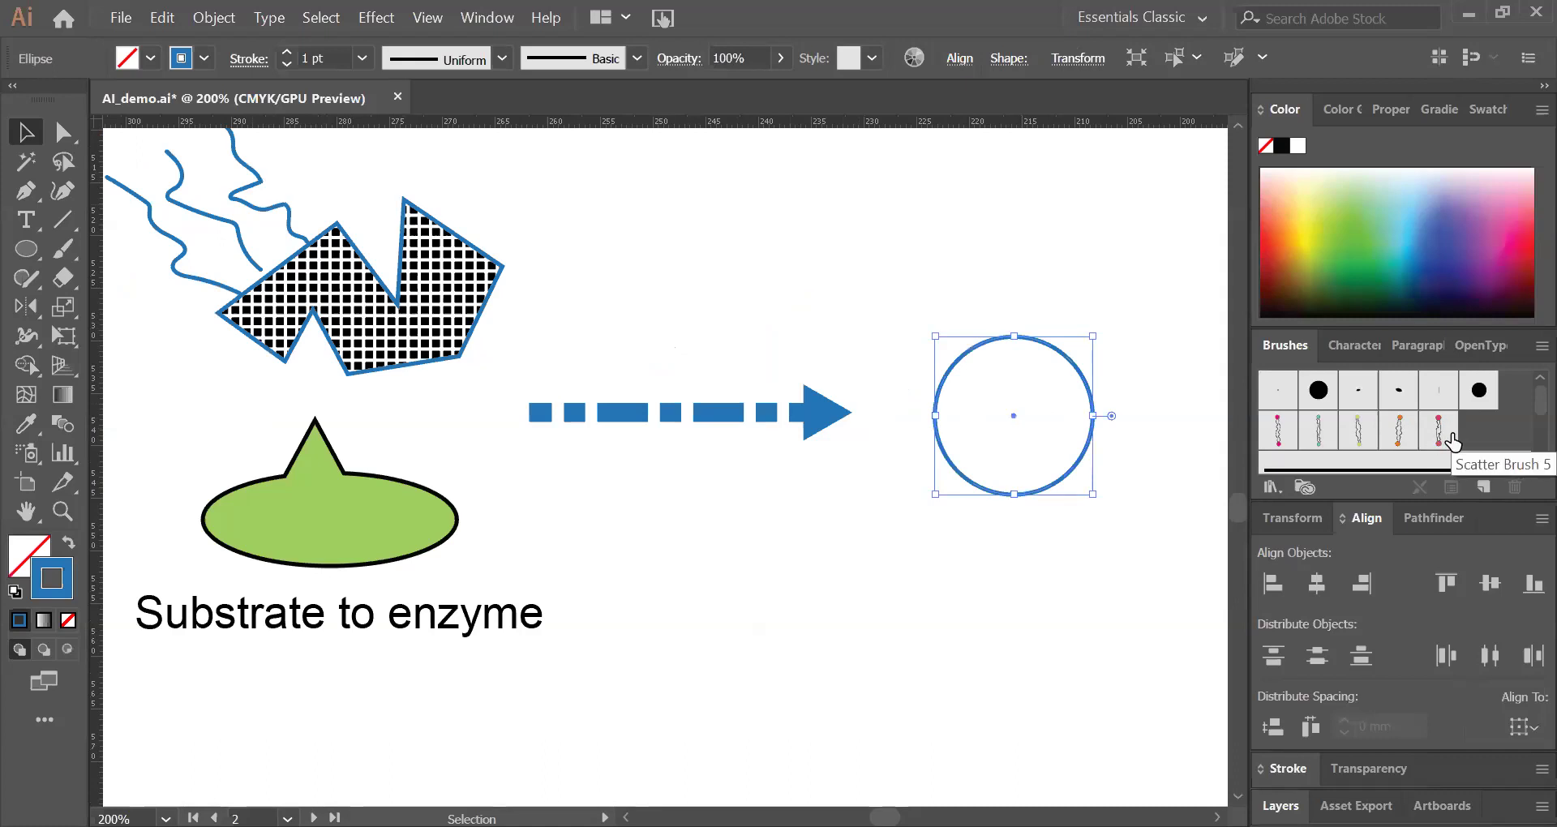
left_click(1452, 440)
scroll(997, 527, "right", 5)
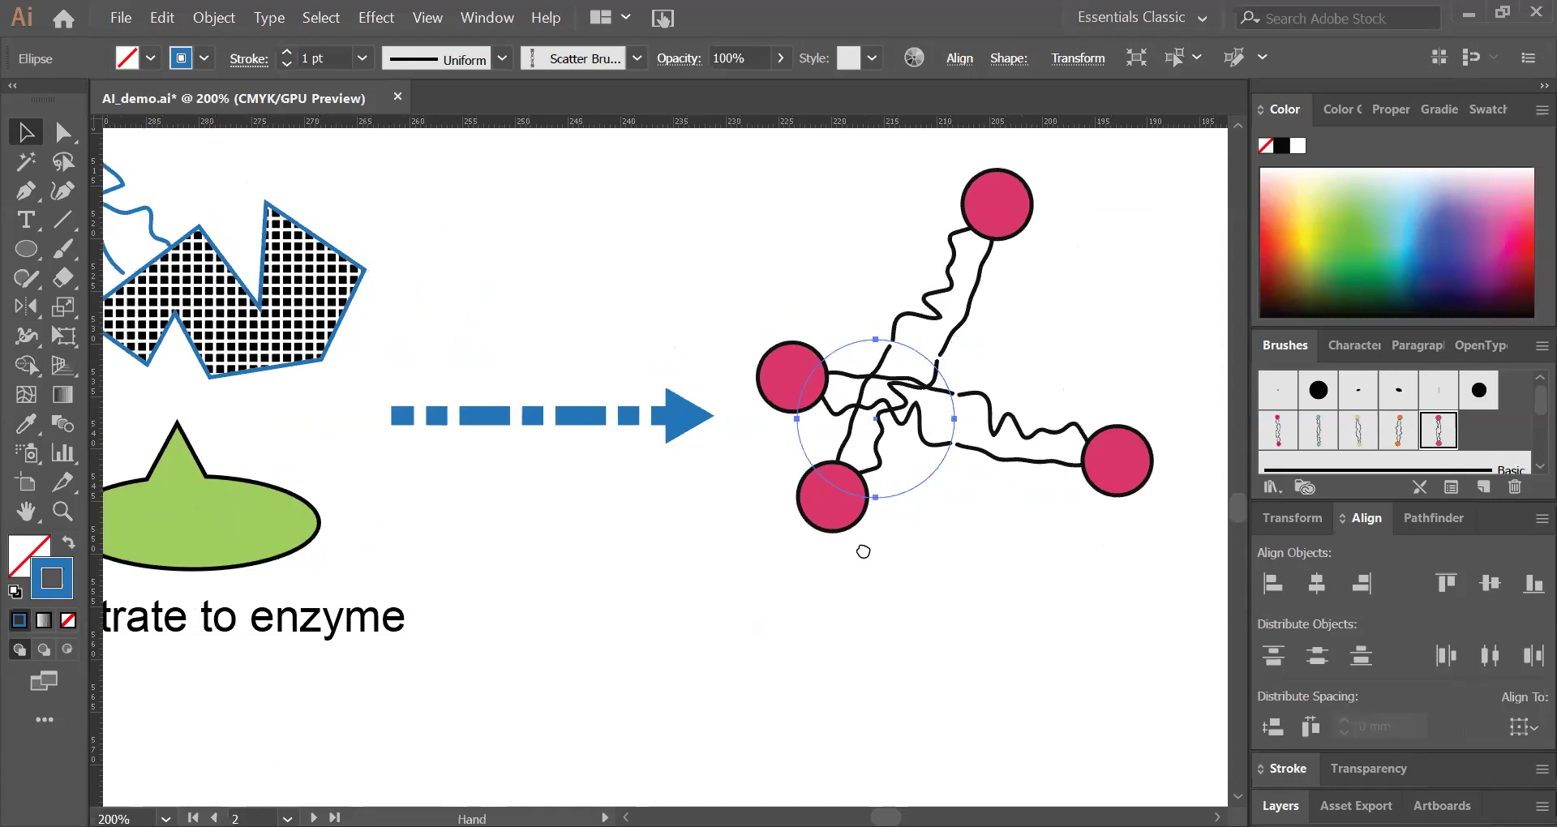
scroll(868, 553, "right", 1)
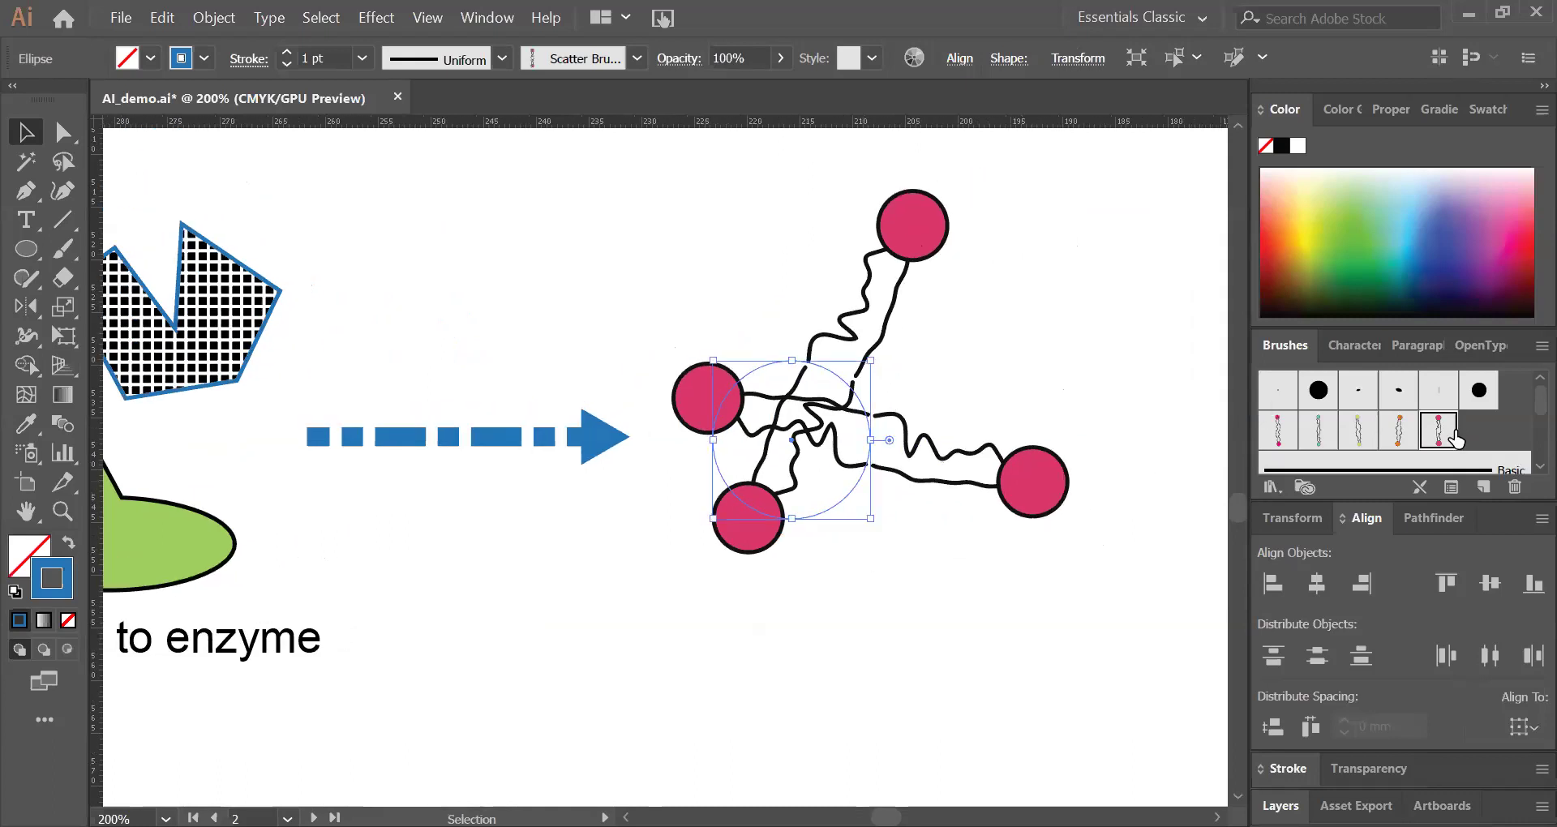
Step: Set Scatter Brush 5 to 17% size, 4% spacing and fixed scatter, updating existing strokes
double_click(1440, 434)
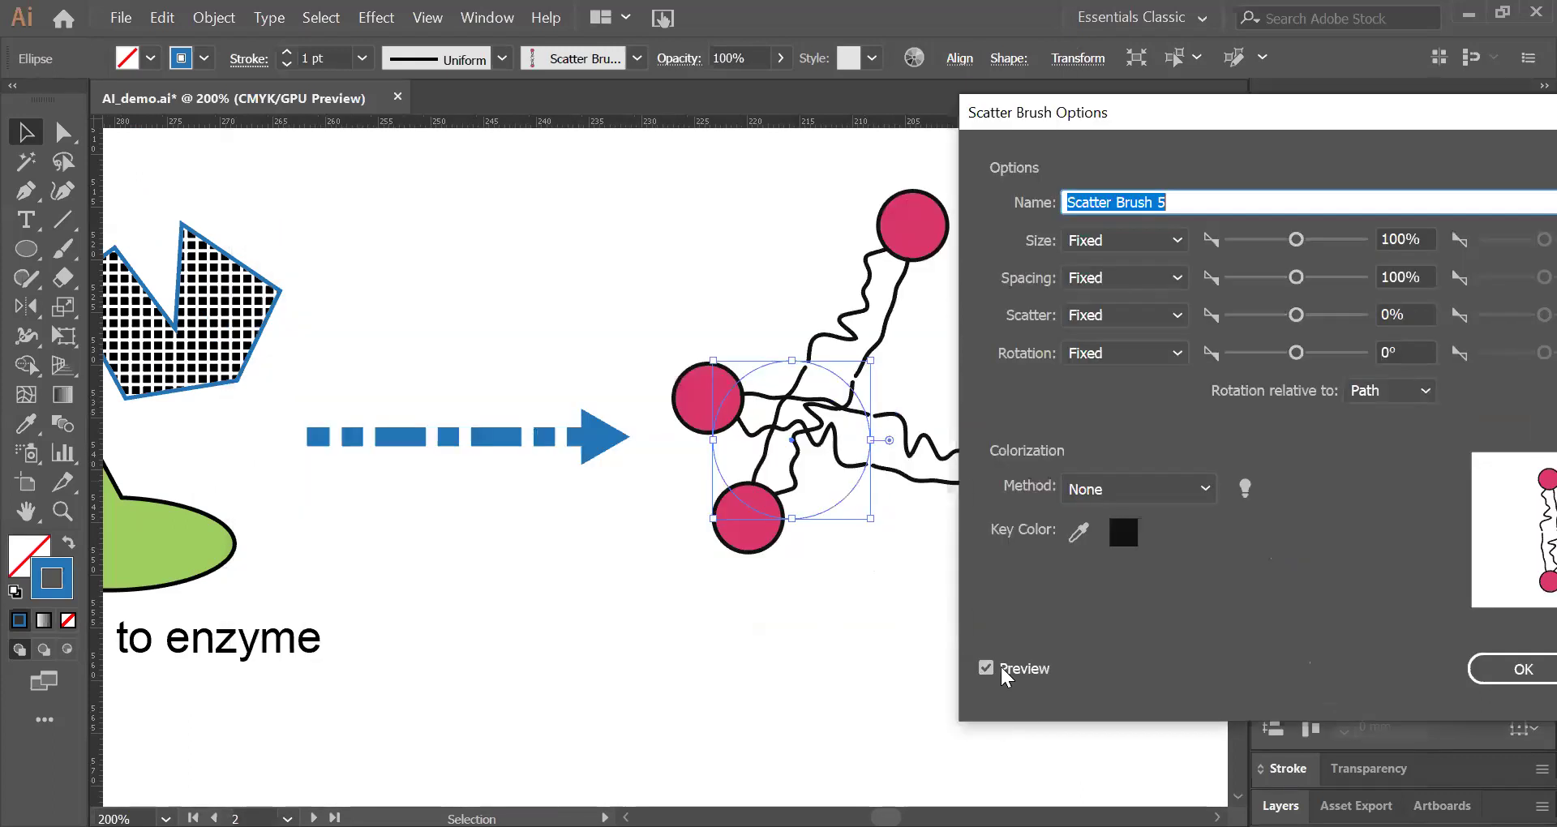
left_click(996, 670)
left_click(999, 671)
left_click_drag(1297, 242, 1239, 261)
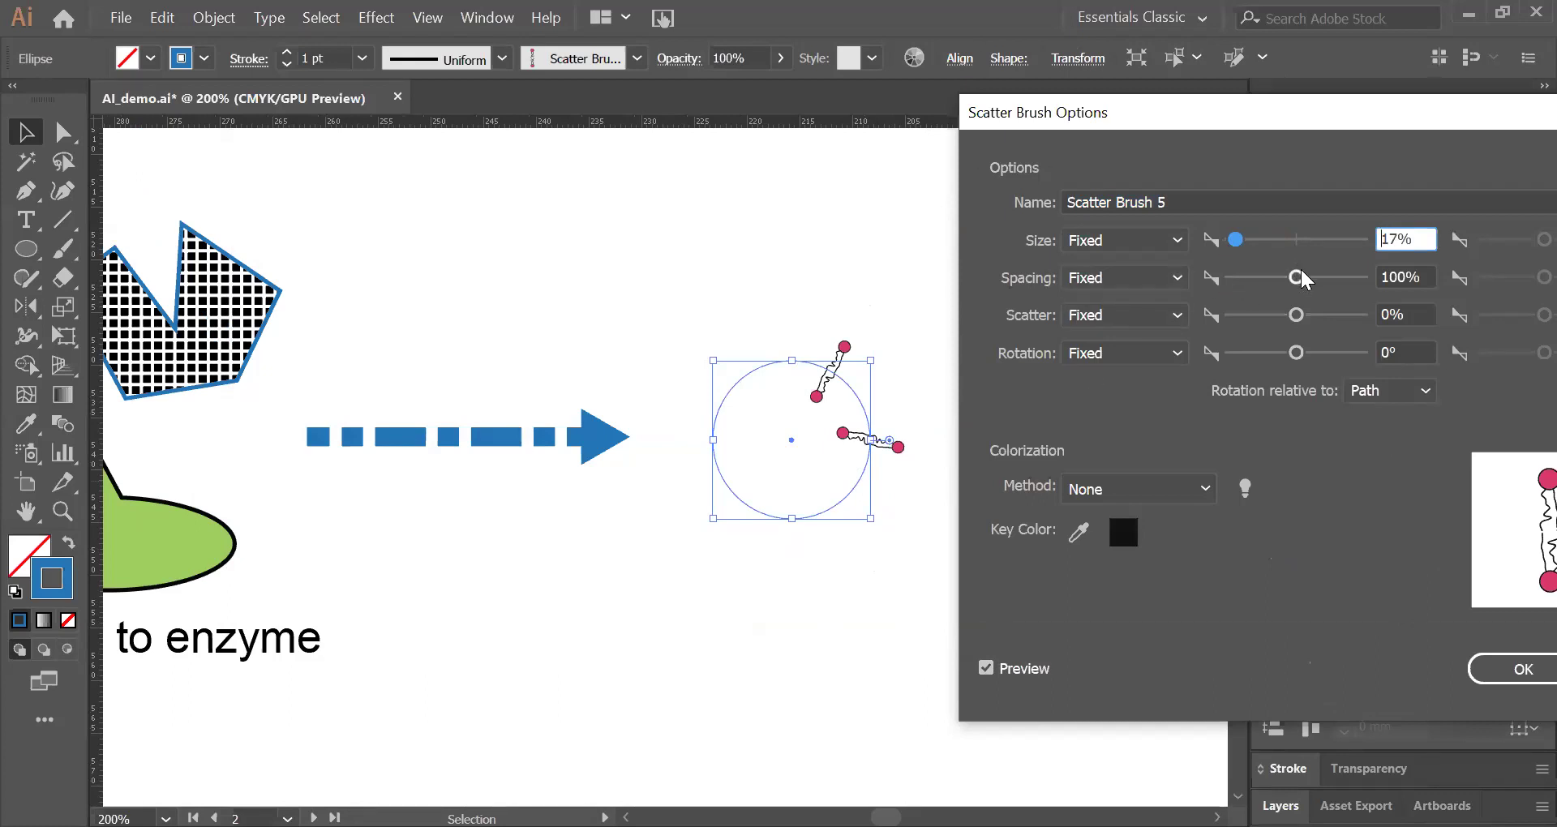
mouse_move(1295, 278)
left_mouse_down()
mouse_move(1240, 295)
mouse_move(1222, 283)
left_mouse_up()
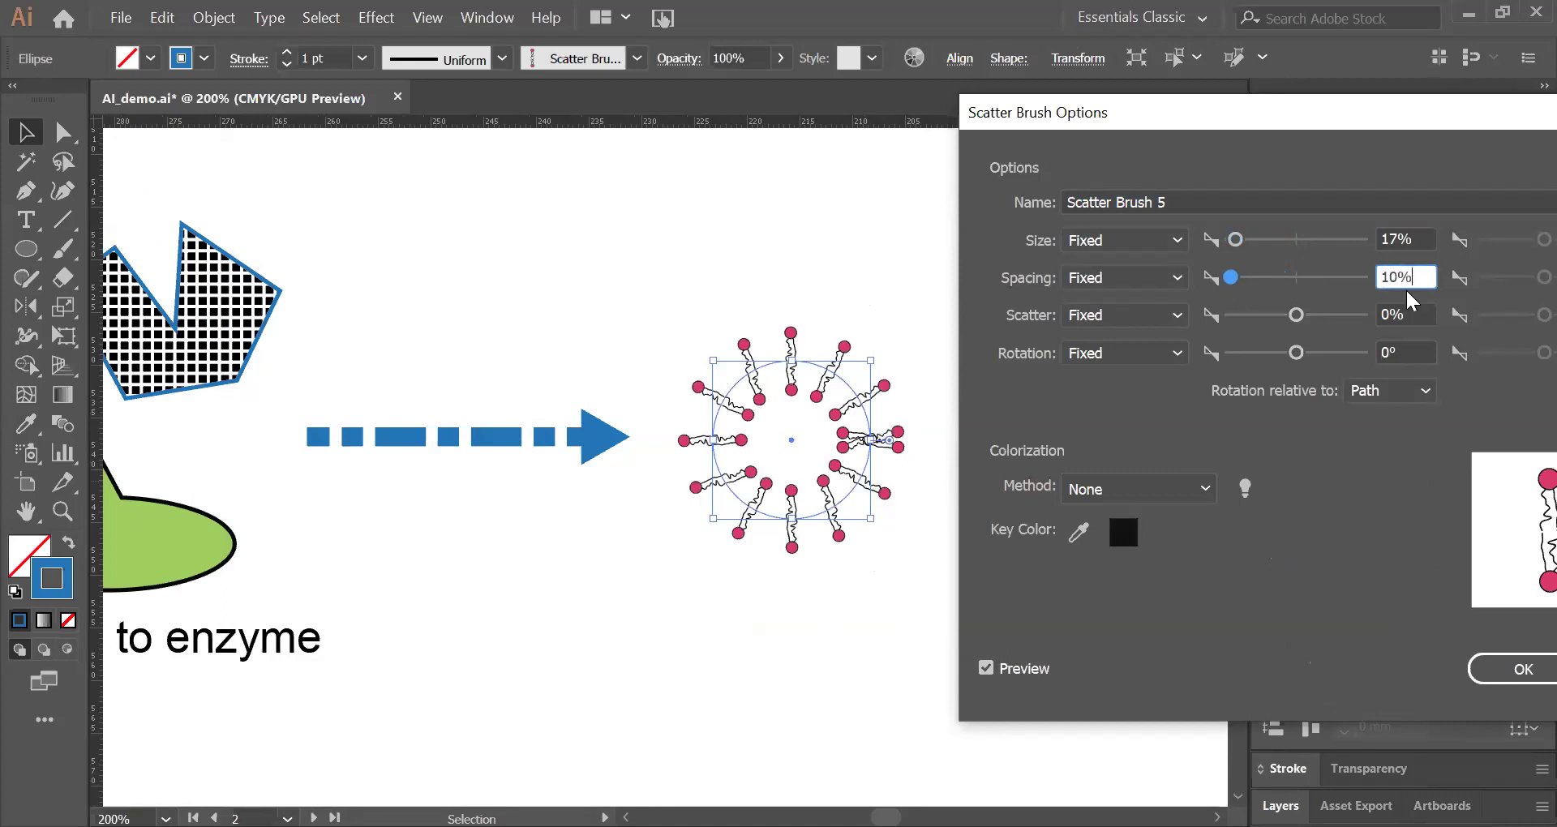
key("Down")
key("Down")
key("Down")
key("Down")
key("Down")
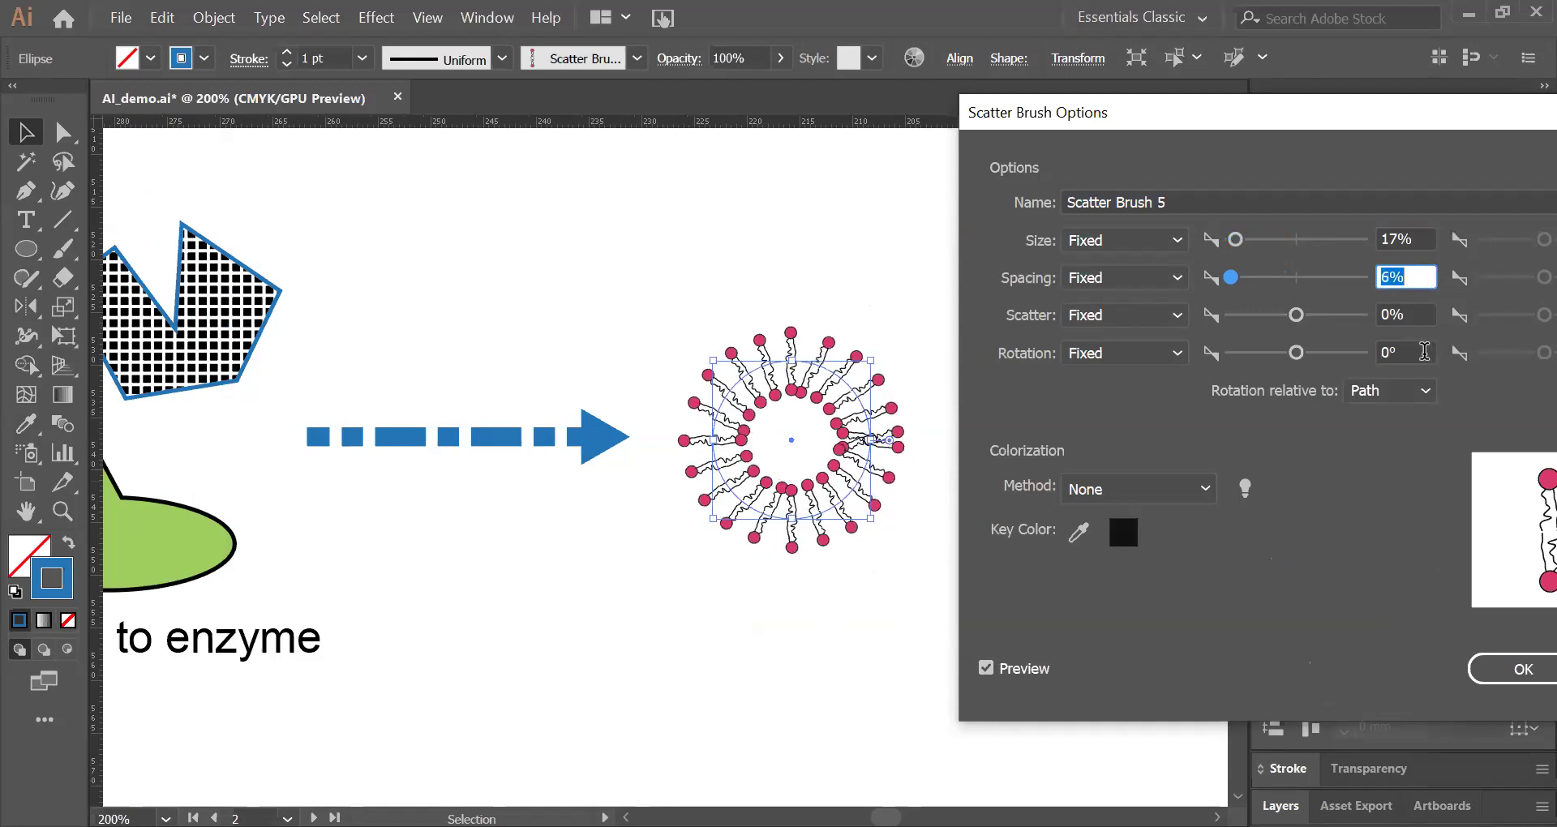
key("Down")
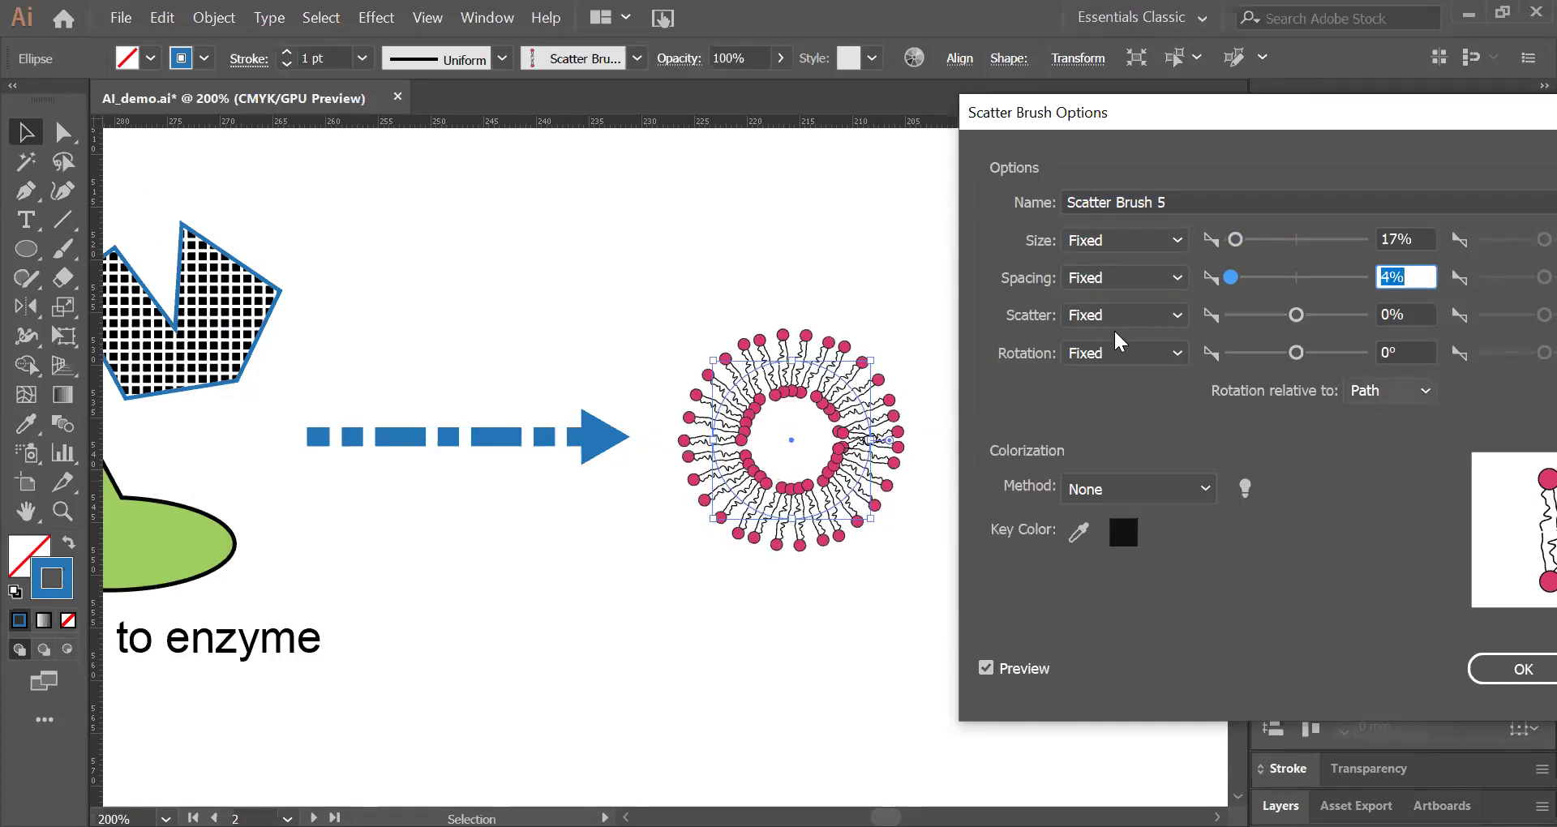
left_click(1160, 318)
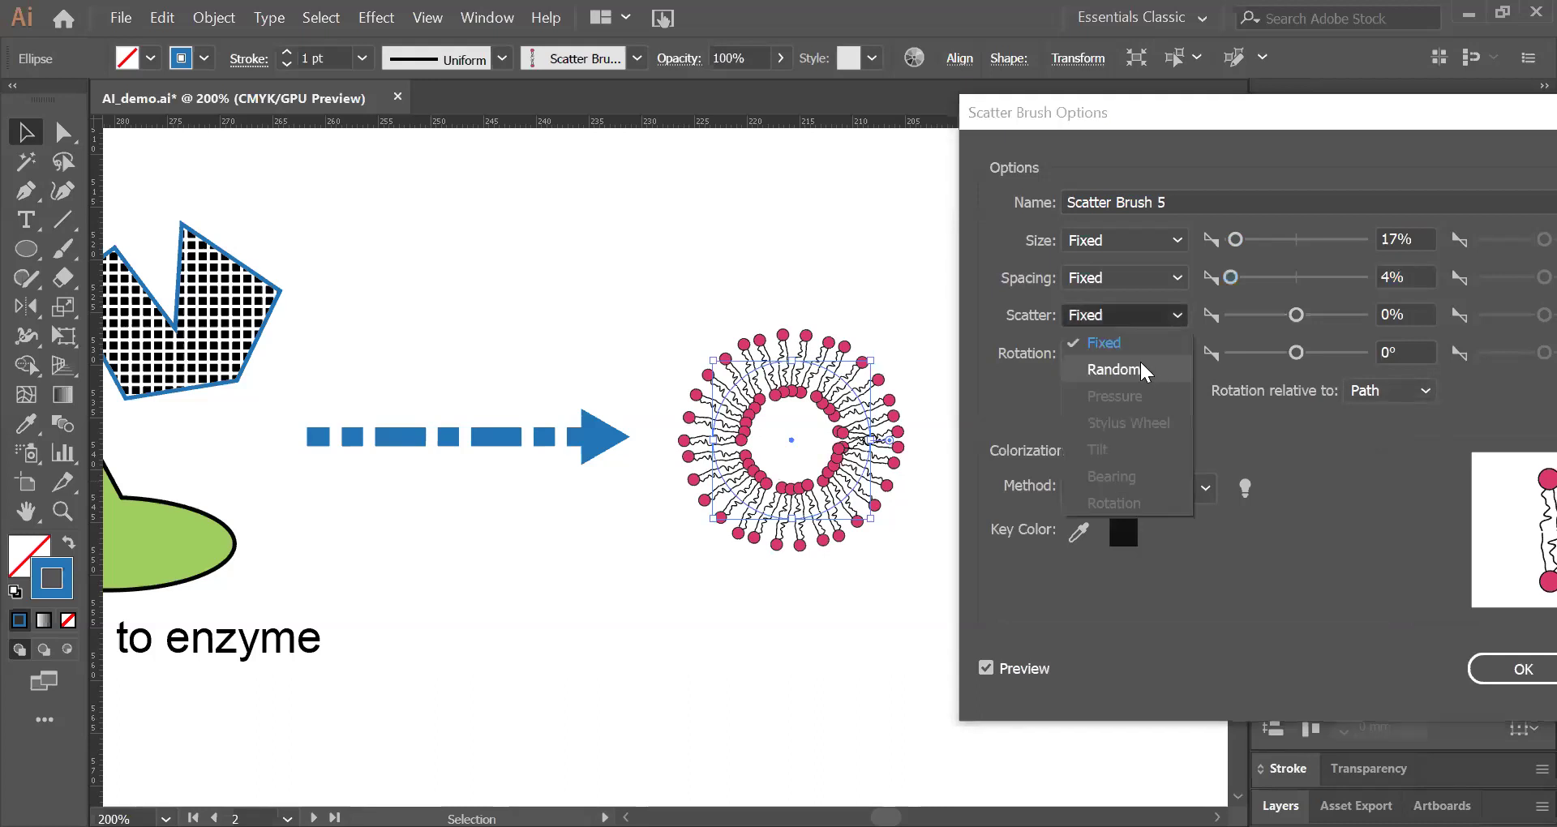
left_click(1289, 446)
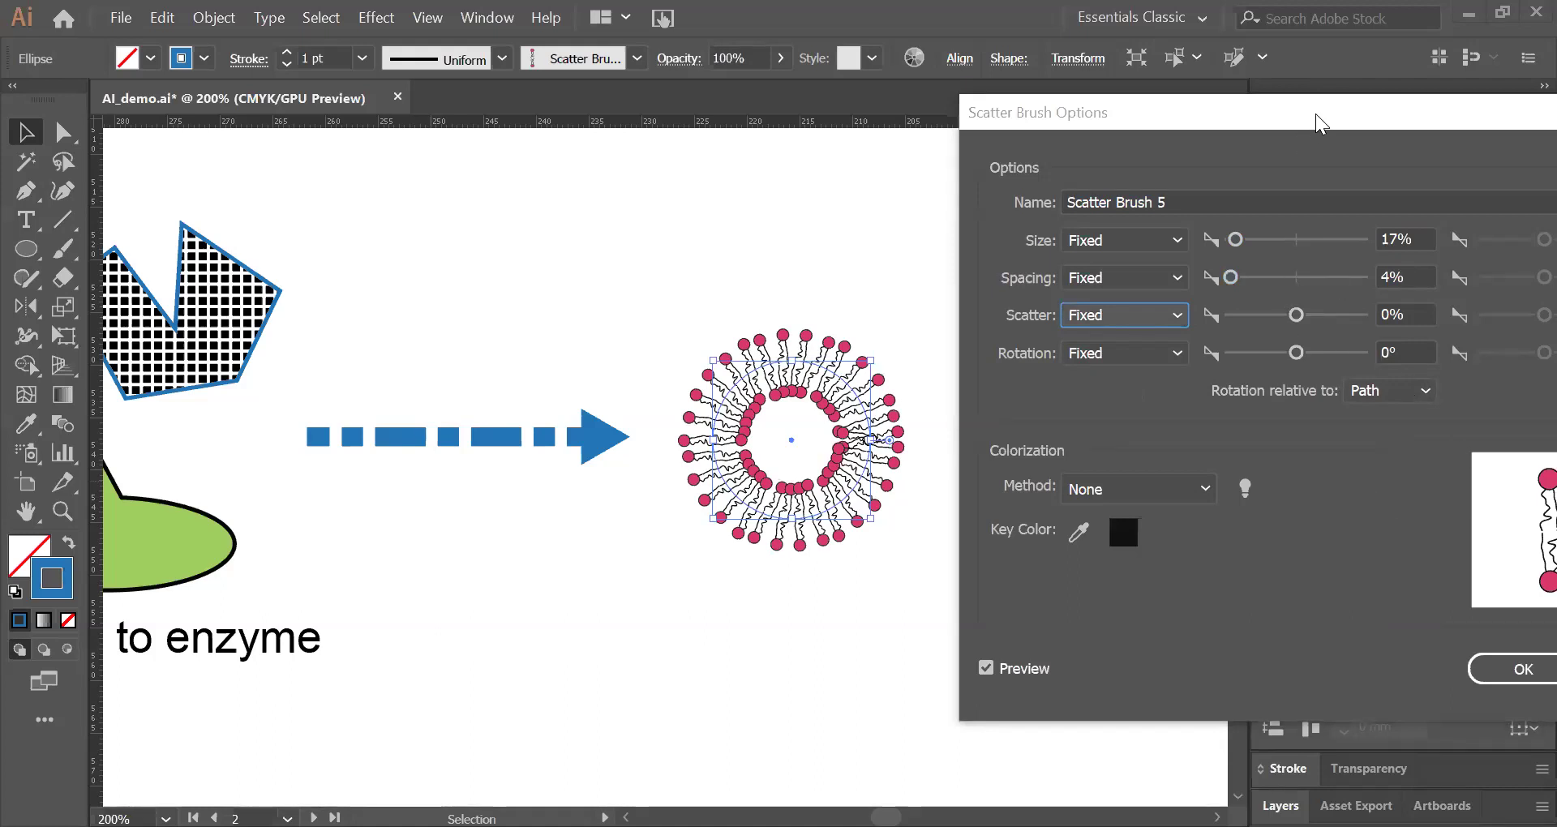
left_click(1275, 667)
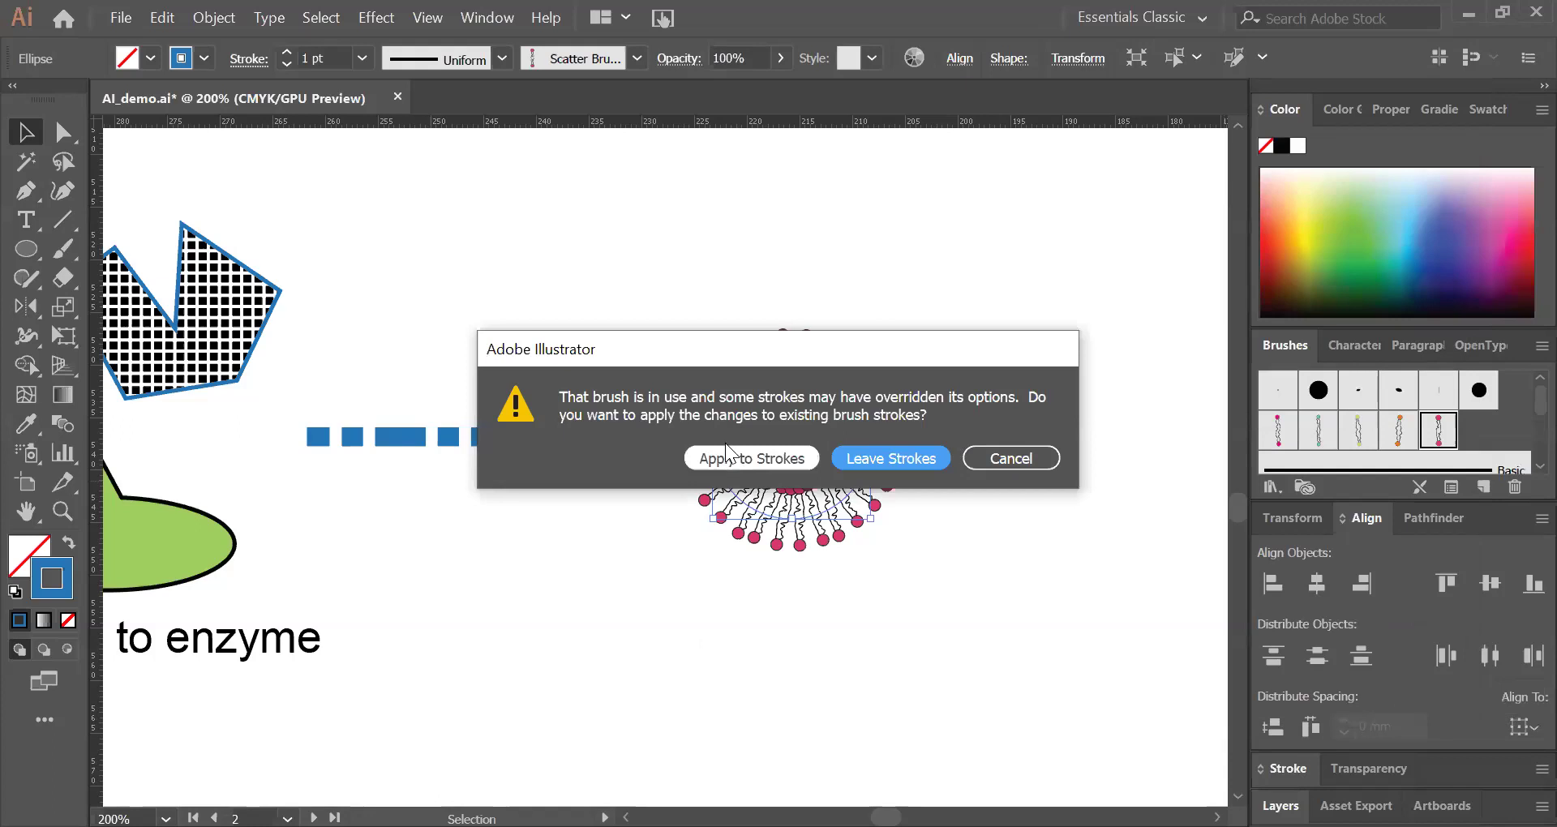
left_click(747, 460)
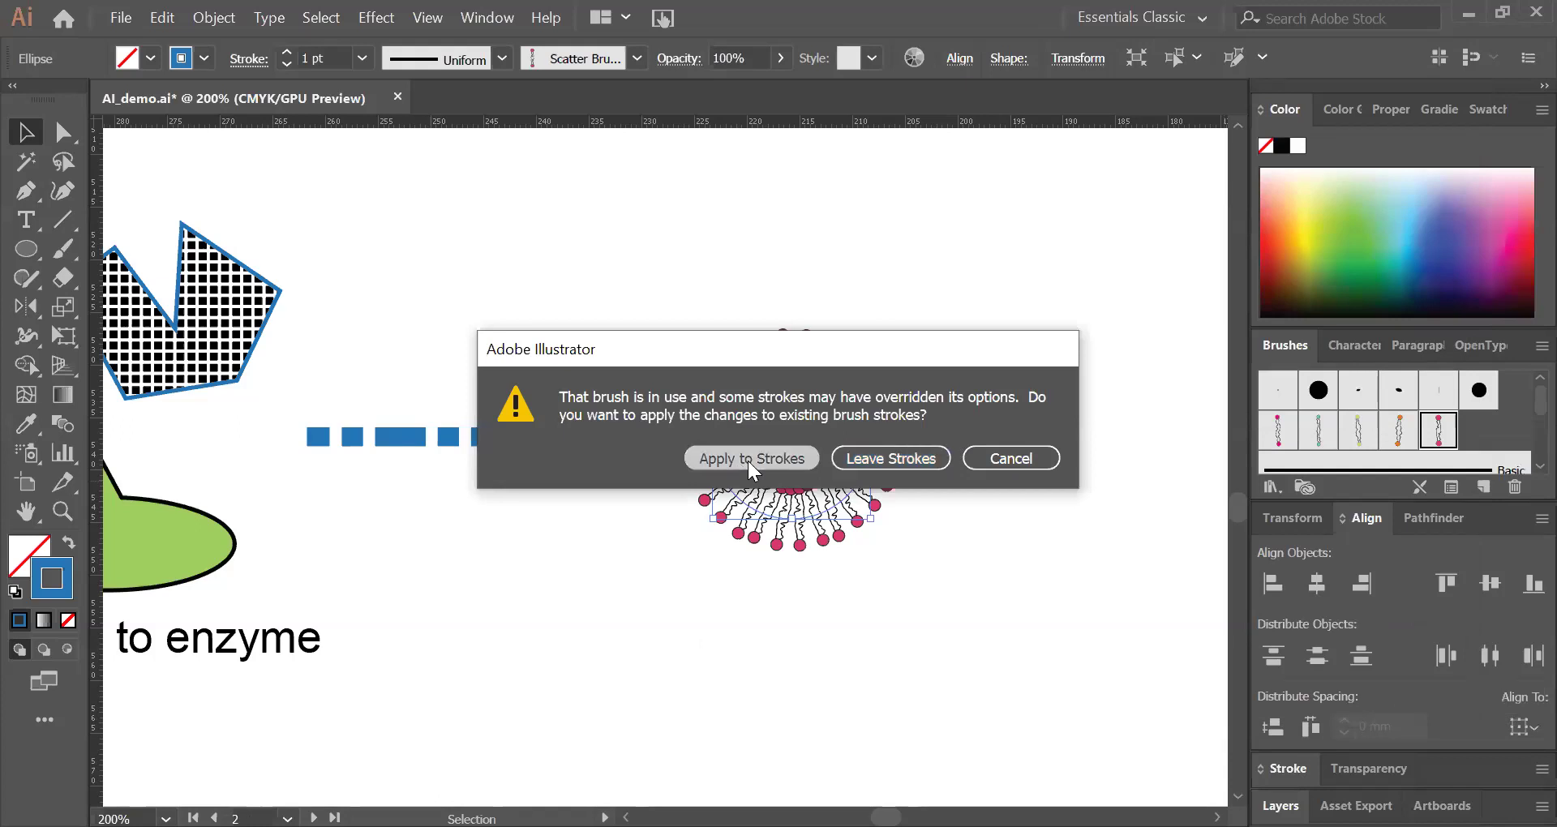
left_click(632, 380)
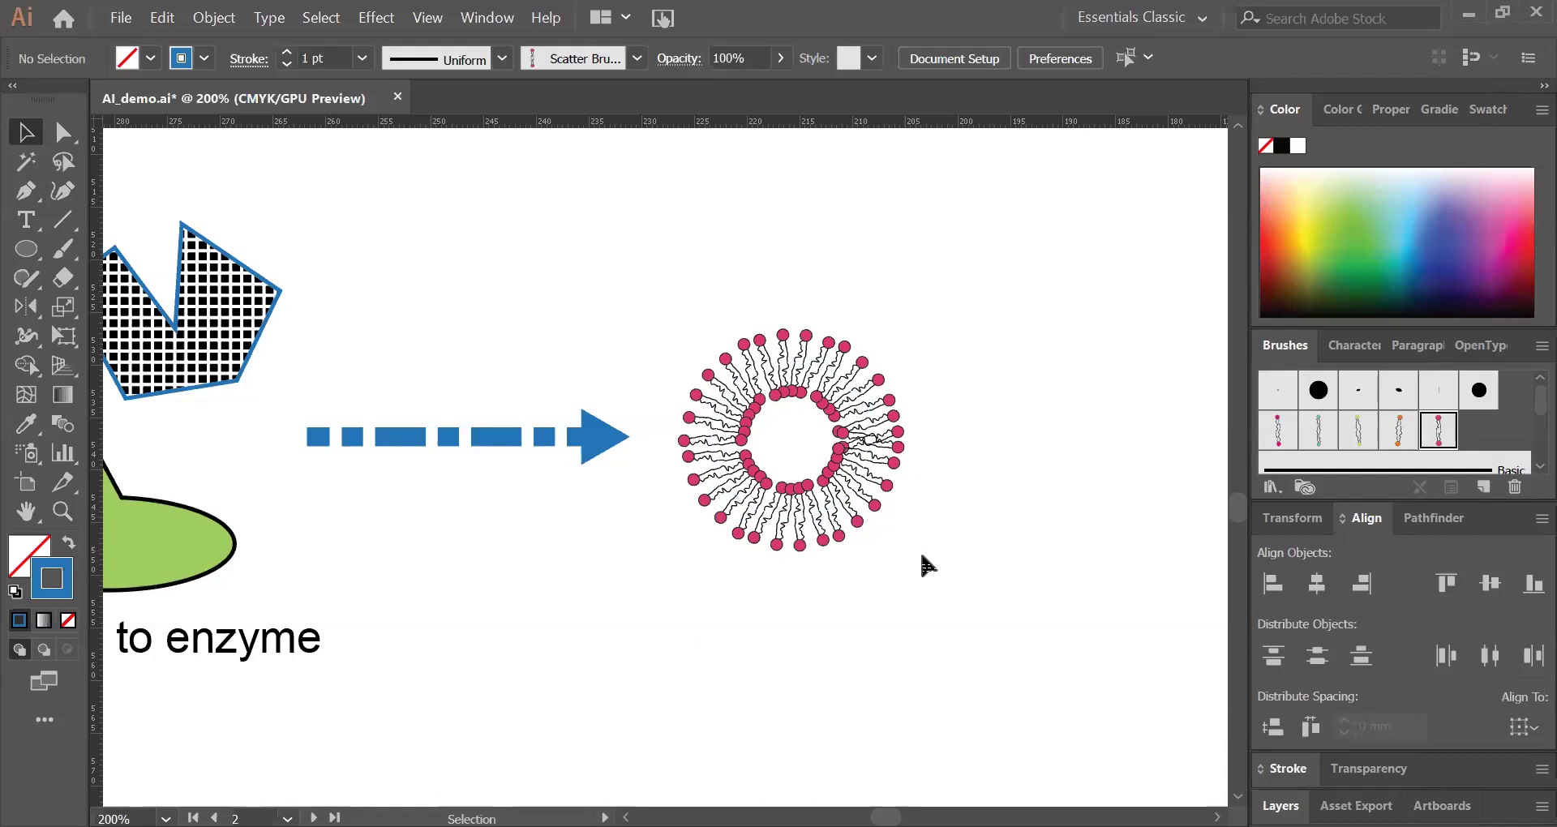
Step: Pan up past the Substrate to enzyme and phospholipid bilayer slides
mouse_move(643, 665)
left_mouse_down()
mouse_move(914, 376)
mouse_move(626, 649)
mouse_move(654, 556)
mouse_move(473, 657)
mouse_move(596, 510)
mouse_move(905, 264)
left_mouse_up()
left_click_drag(637, 539, 829, 203)
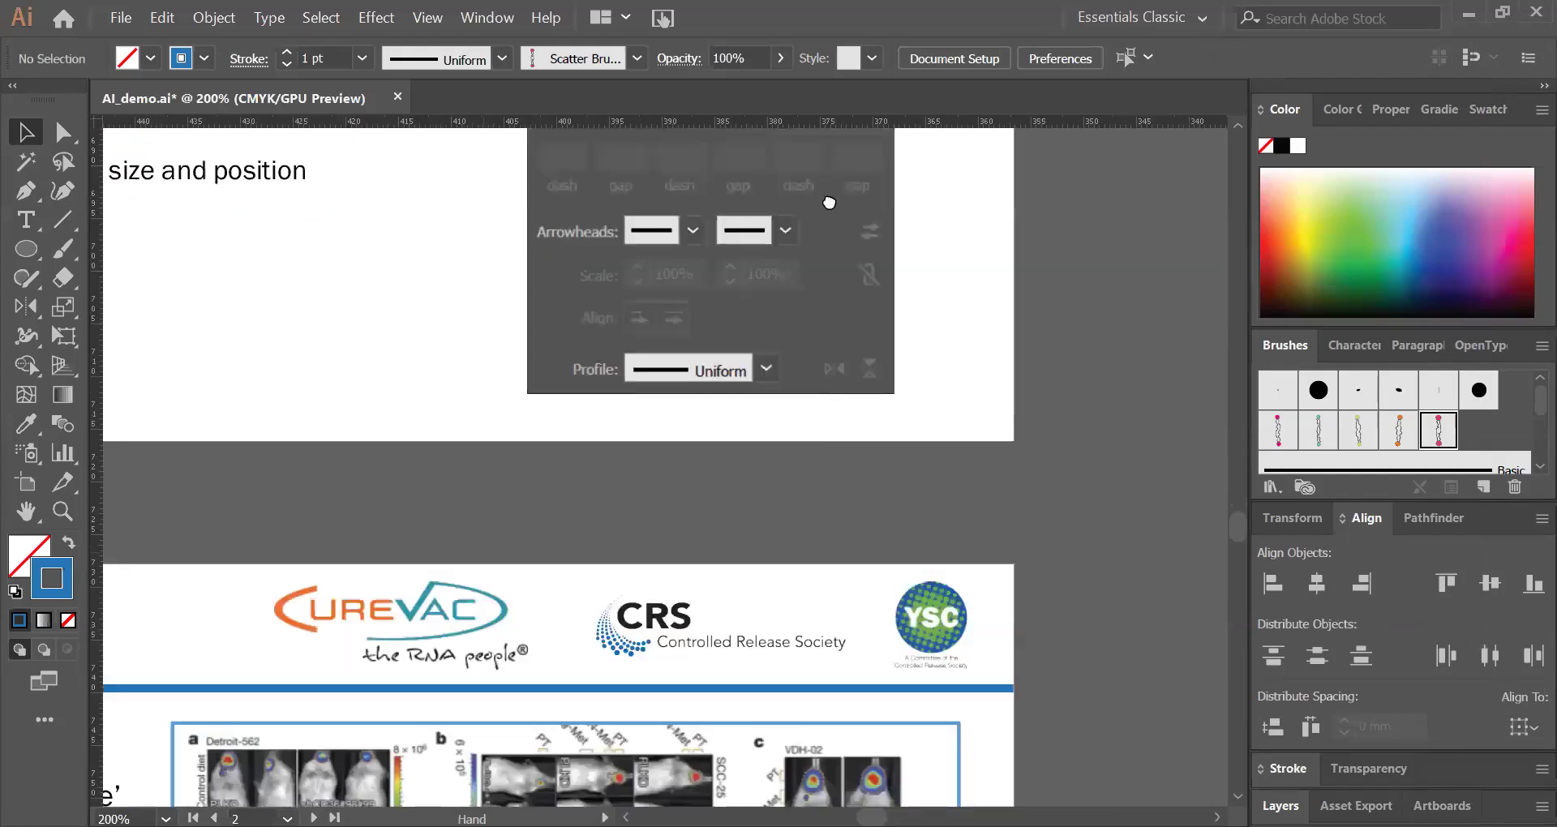
left_click_drag(421, 803, 766, 376)
left_click_drag(718, 570, 704, 253)
left_click_drag(708, 666, 724, 591)
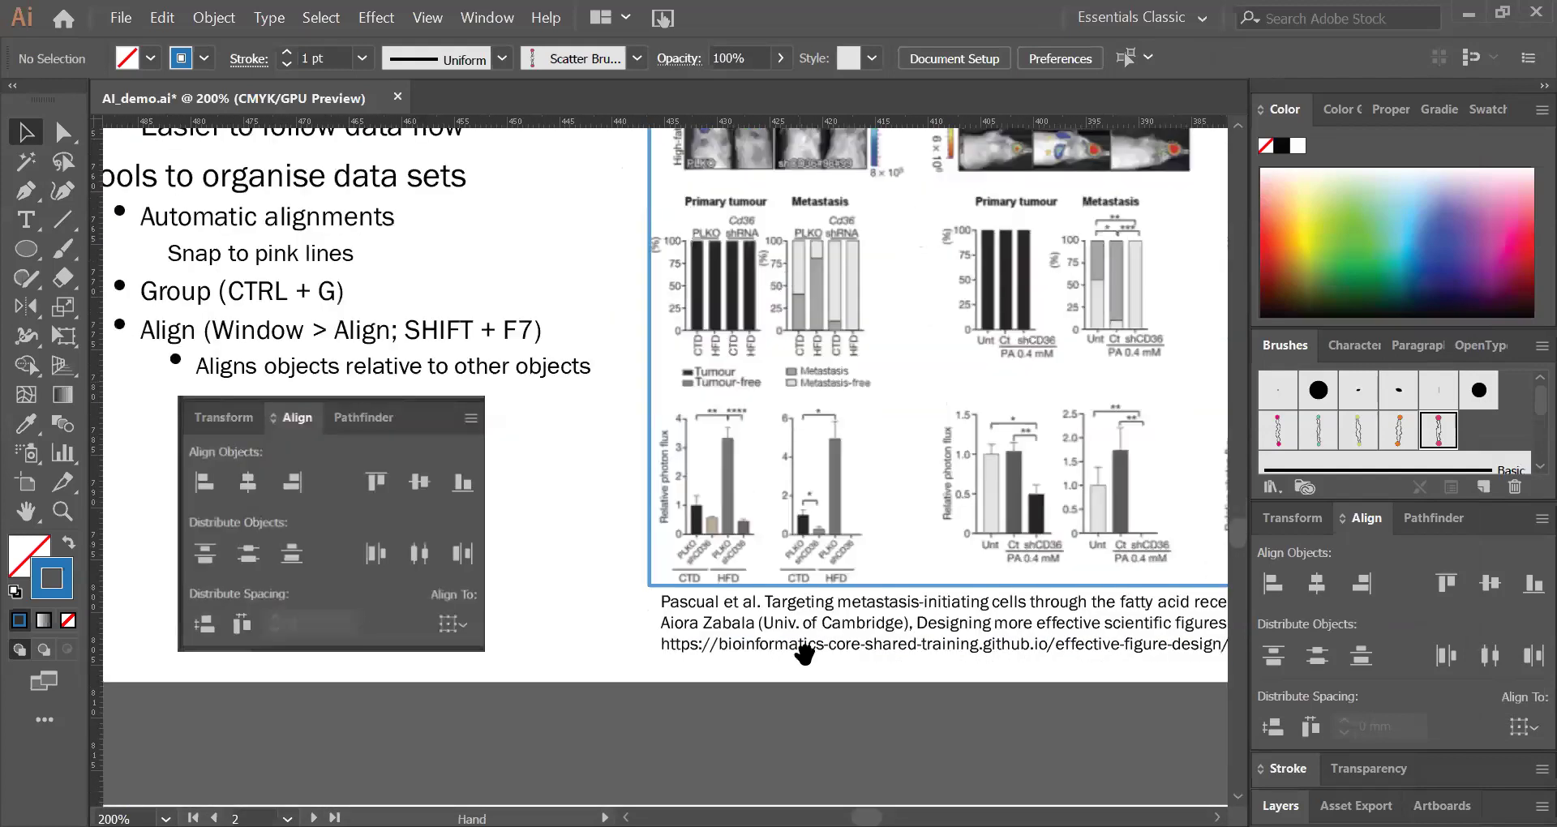
left_click_drag(802, 650, 734, 236)
left_click_drag(759, 609, 778, 528)
left_click_drag(795, 656, 811, 203)
left_click_drag(819, 535, 851, 314)
Step: Reach the Saving data slide, select the Export screenshot, and fit it in the window
left_click_drag(859, 693, 859, 142)
left_click_drag(851, 665, 851, 457)
left_click_drag(855, 543, 852, 206)
left_click_drag(848, 689, 843, 560)
scroll(845, 562, "up", 3)
scroll(843, 561, "up", 1)
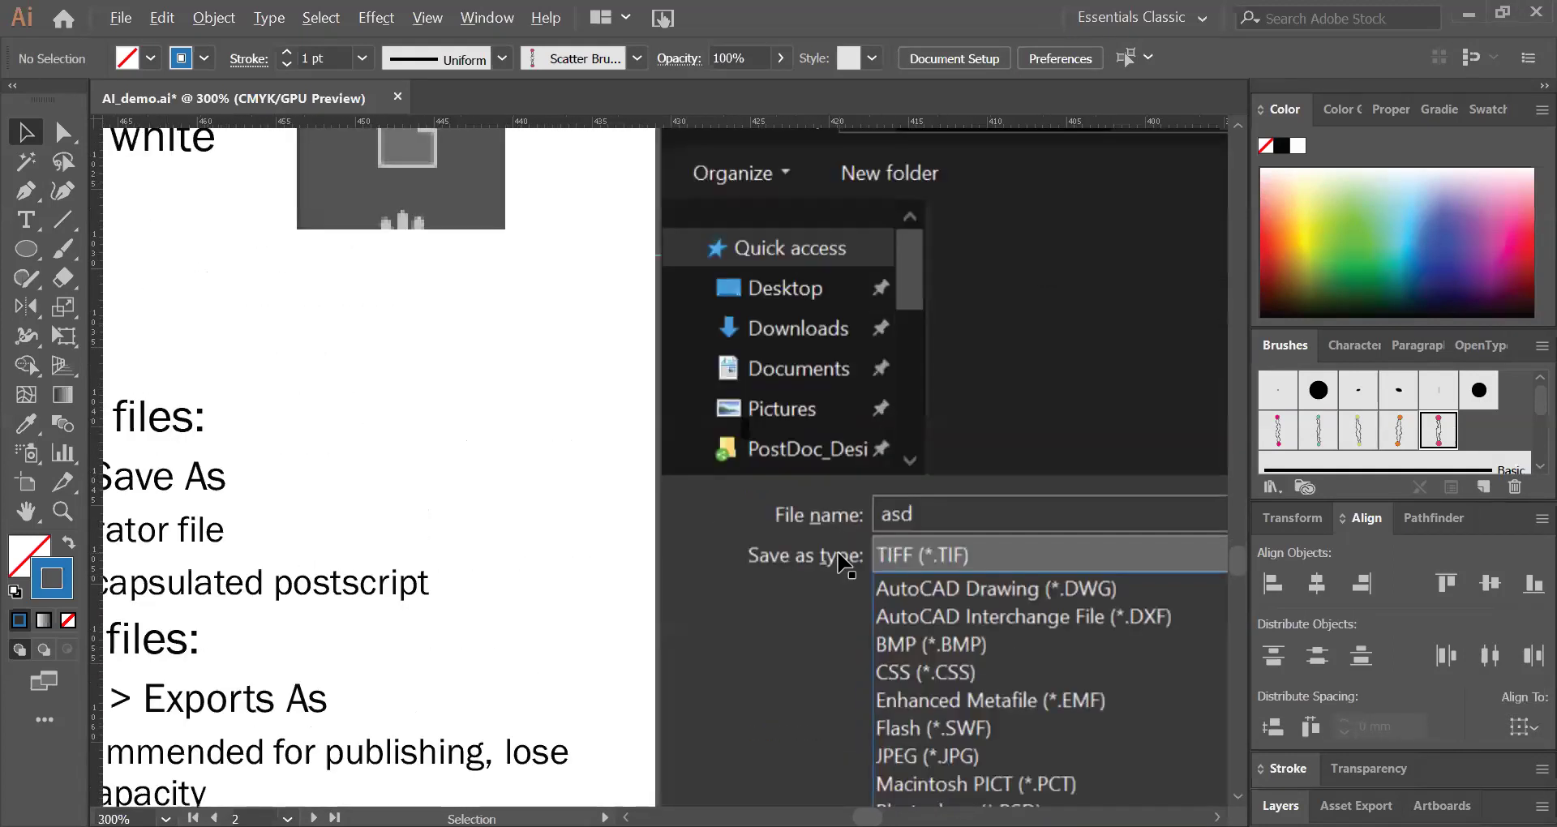
scroll(843, 562, "down", 2)
left_click(869, 609)
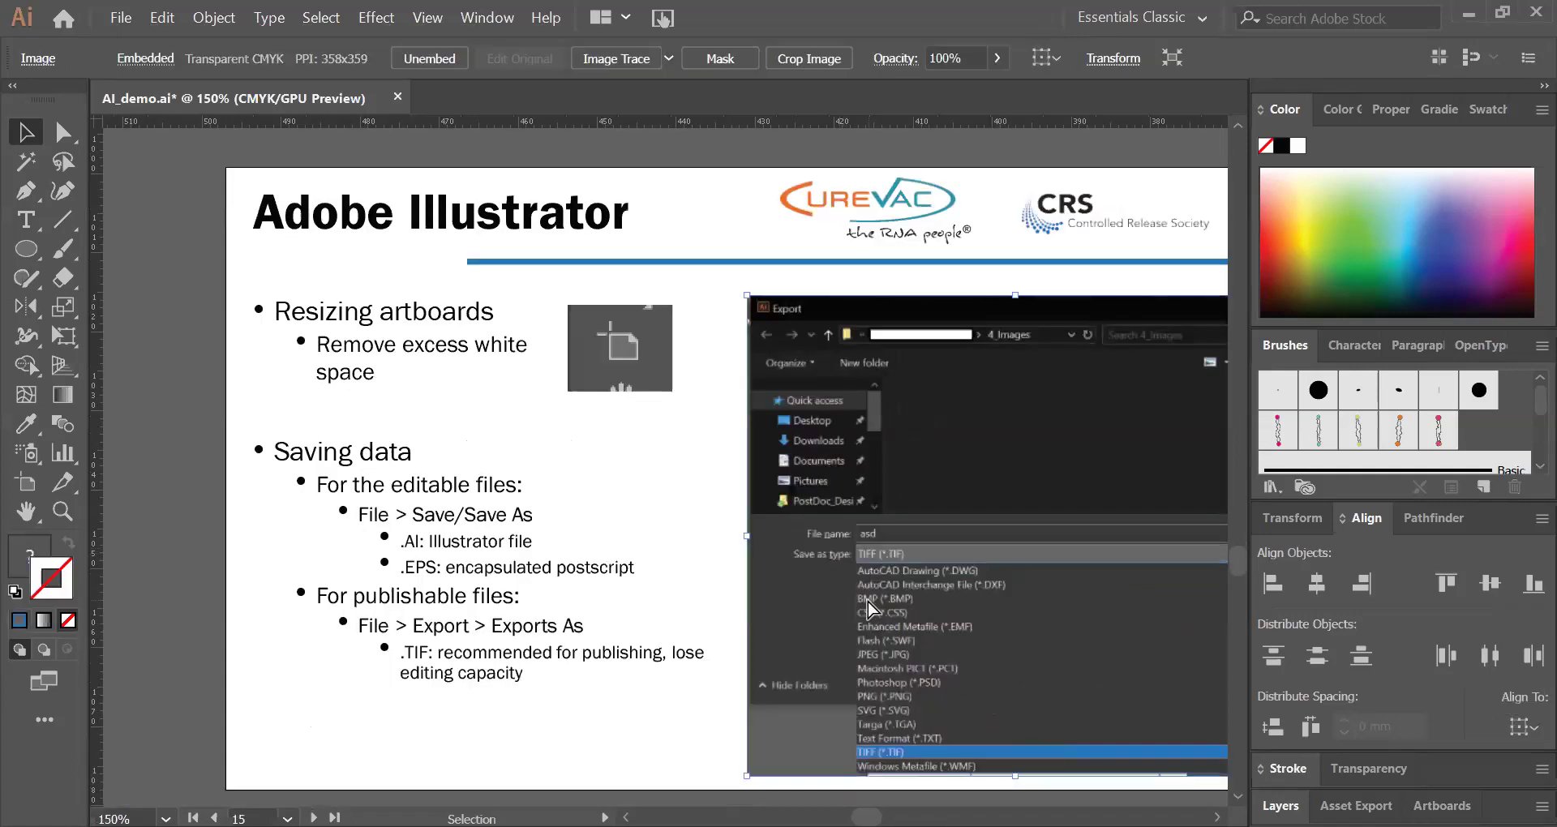
key("ctrl+0")
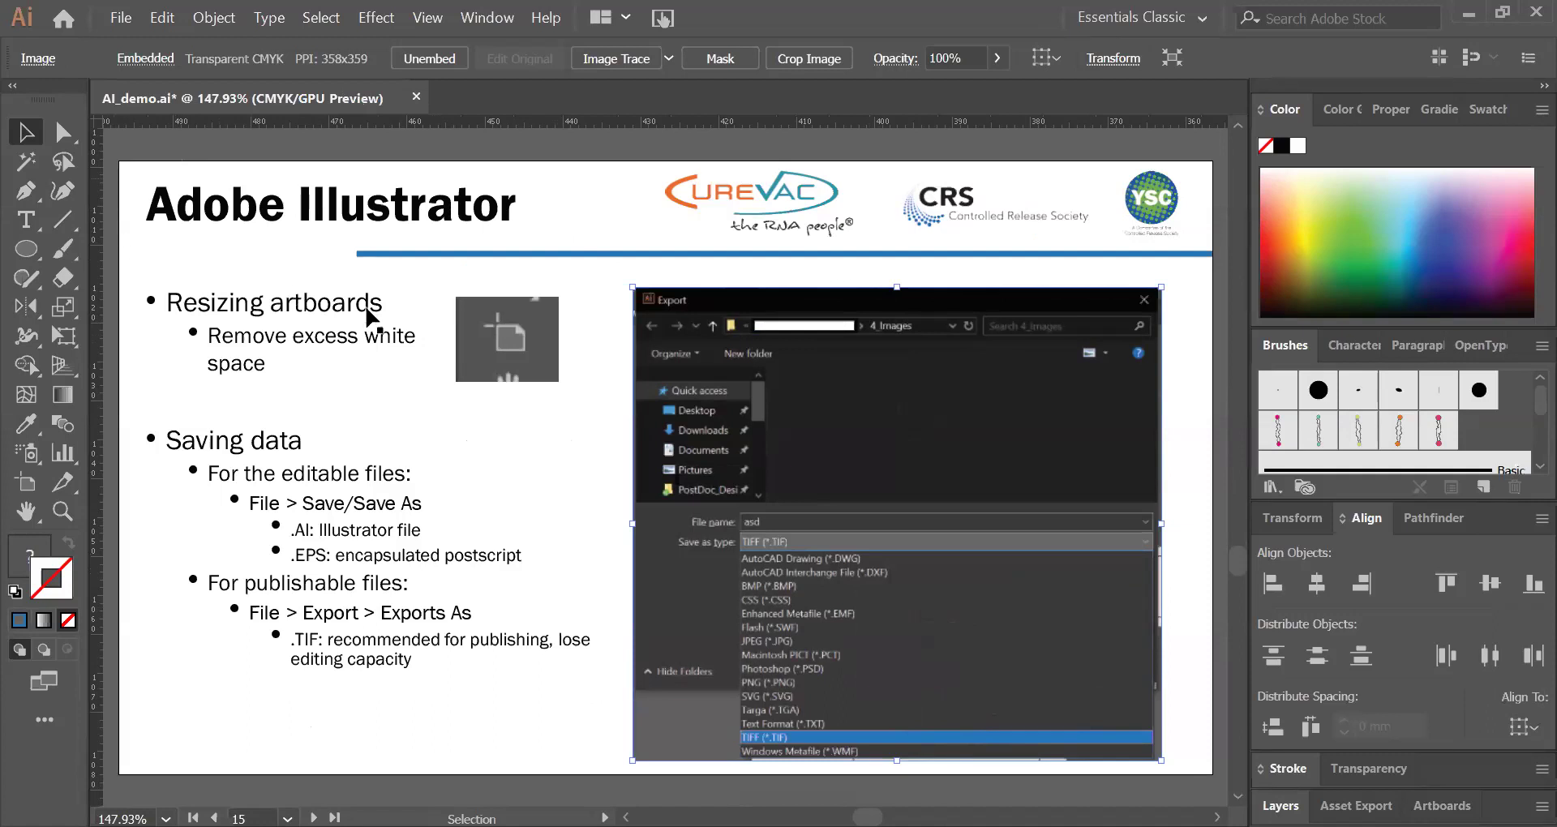
Step: Shrink artboard 15 to about 69.63 × 63.21 mm around the Export dialog screenshot
left_click(31, 486)
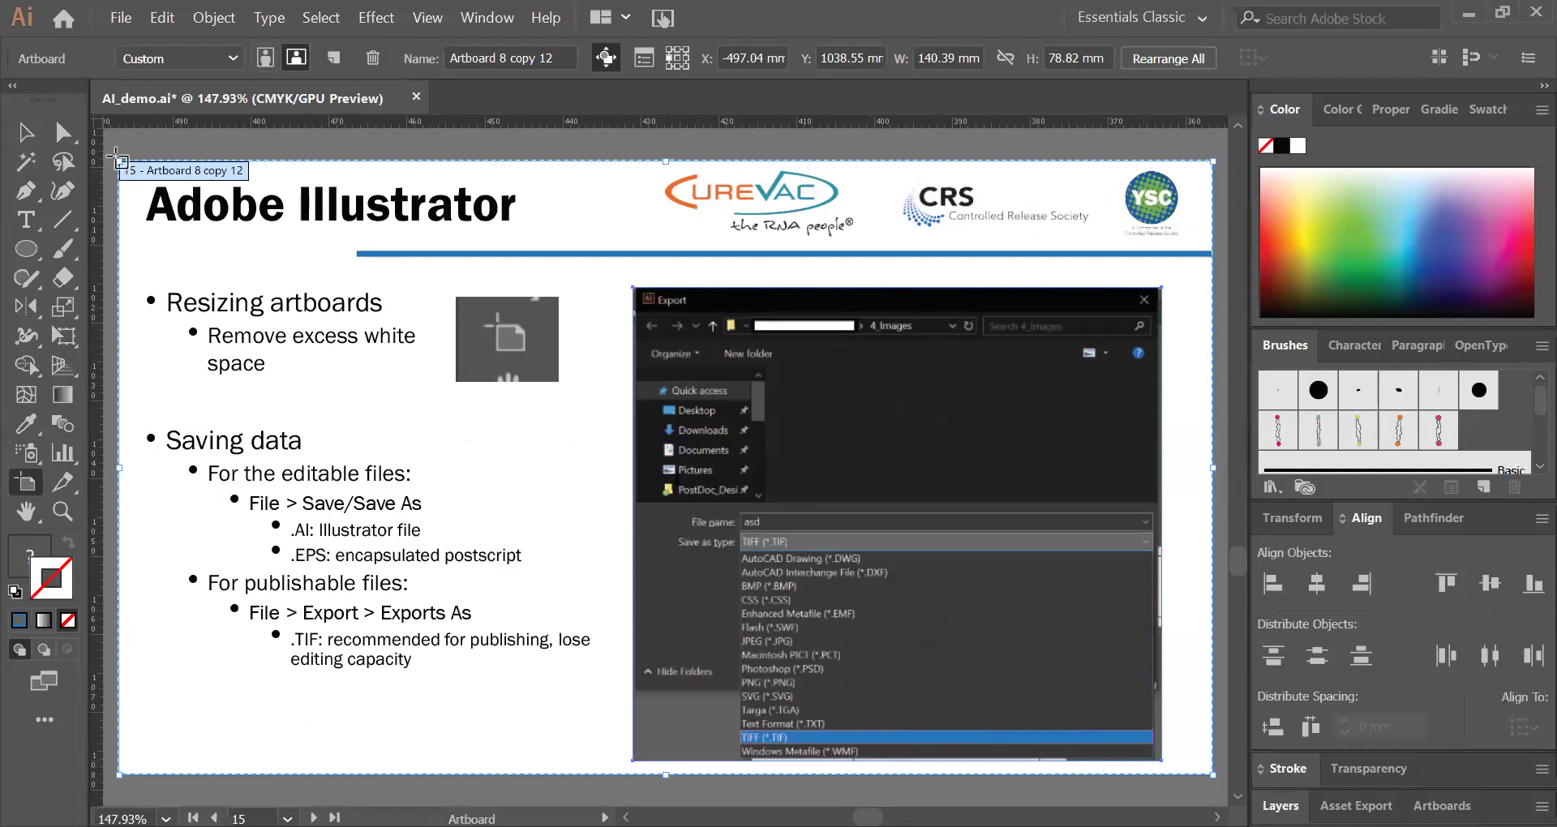
left_click_drag(116, 162, 627, 279)
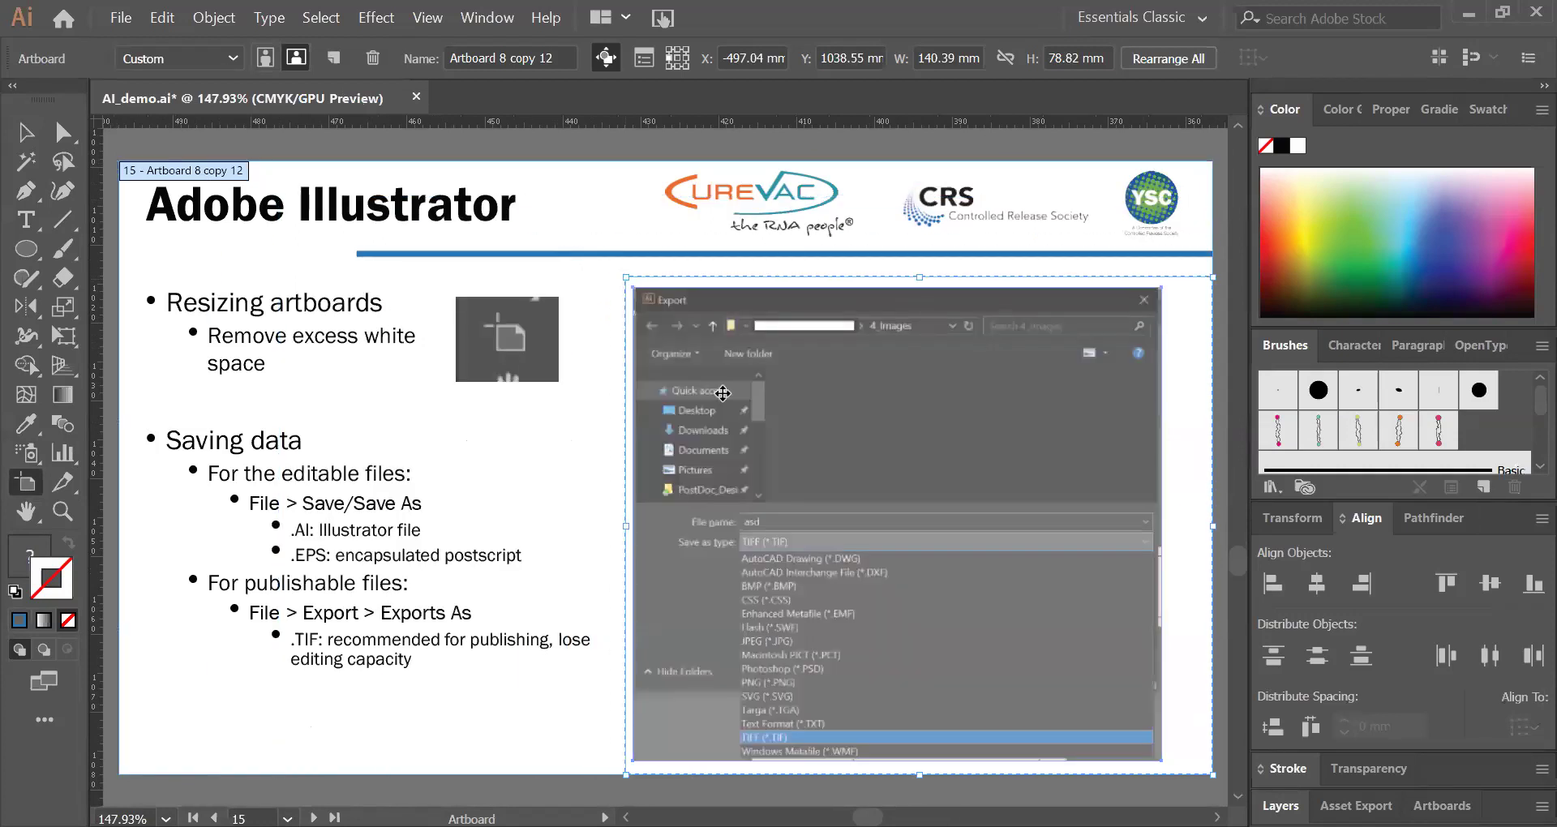
left_click_drag(1202, 771, 1168, 768)
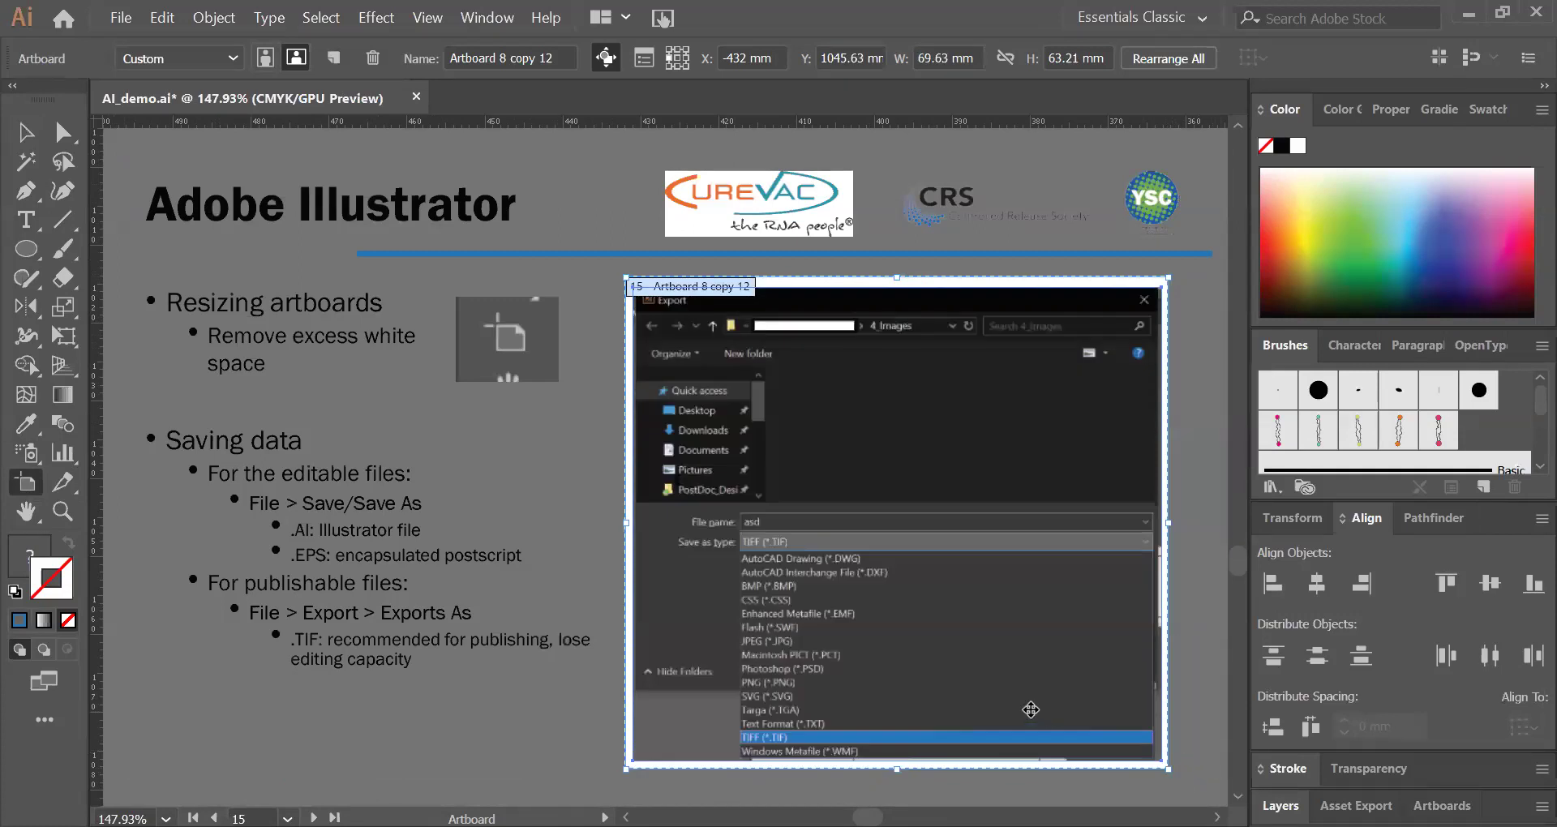
key("v")
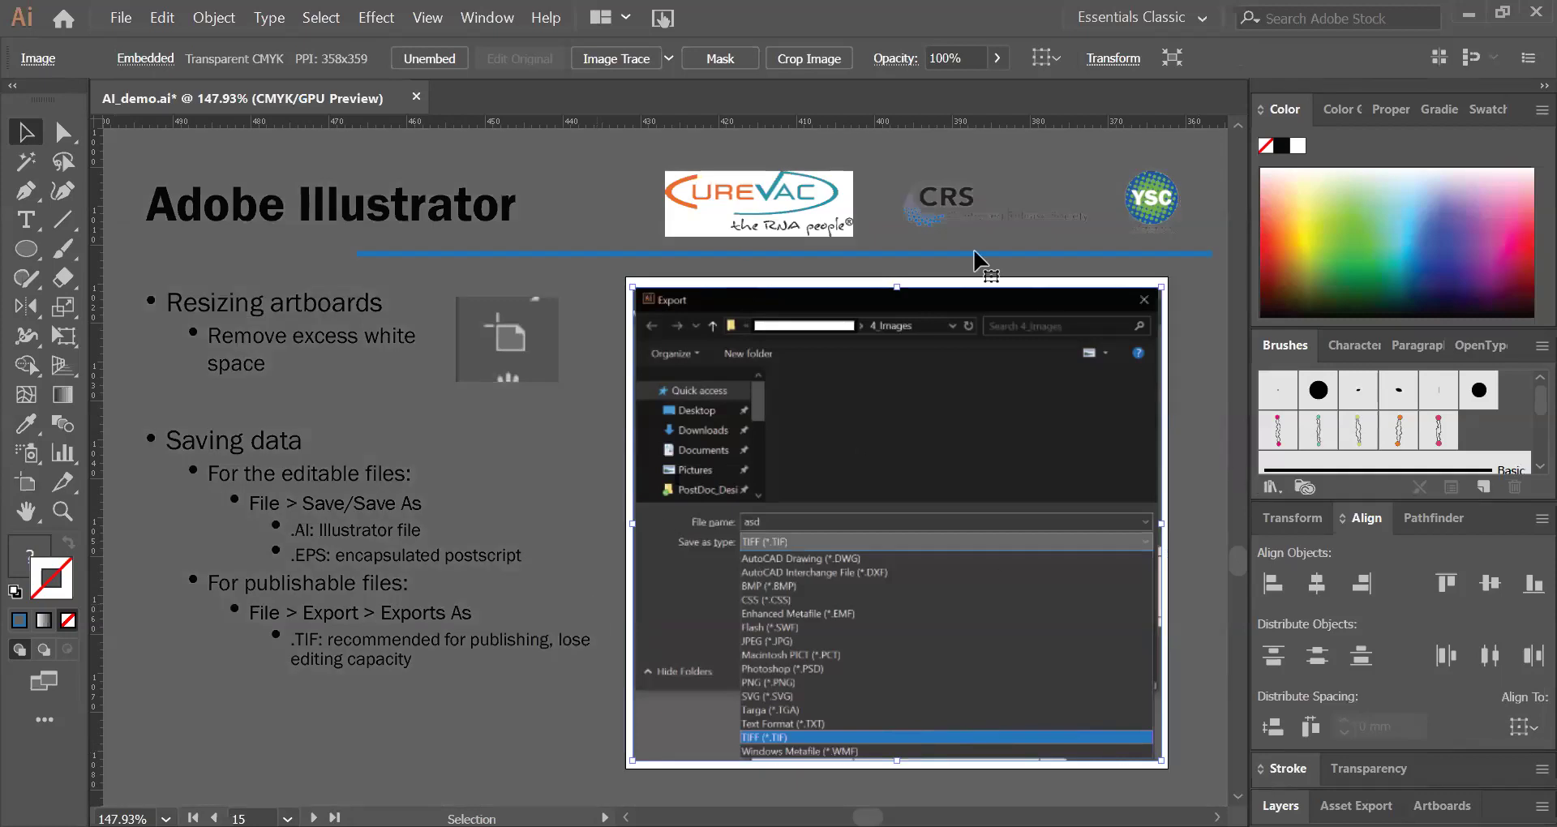
key("a")
key("v")
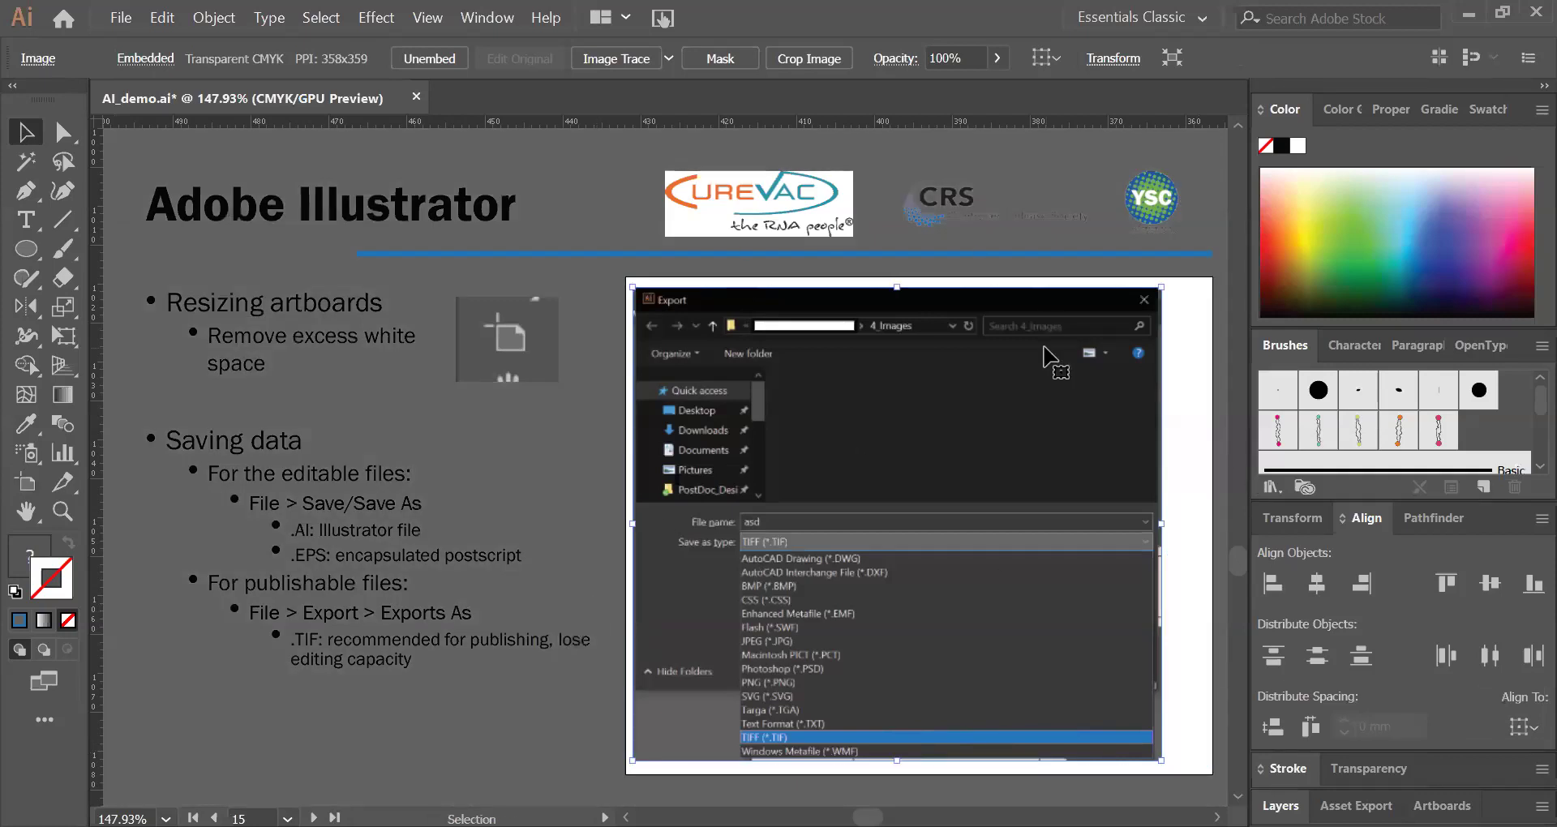
Step: Deselect the Export dialog screenshot
left_click(529, 498)
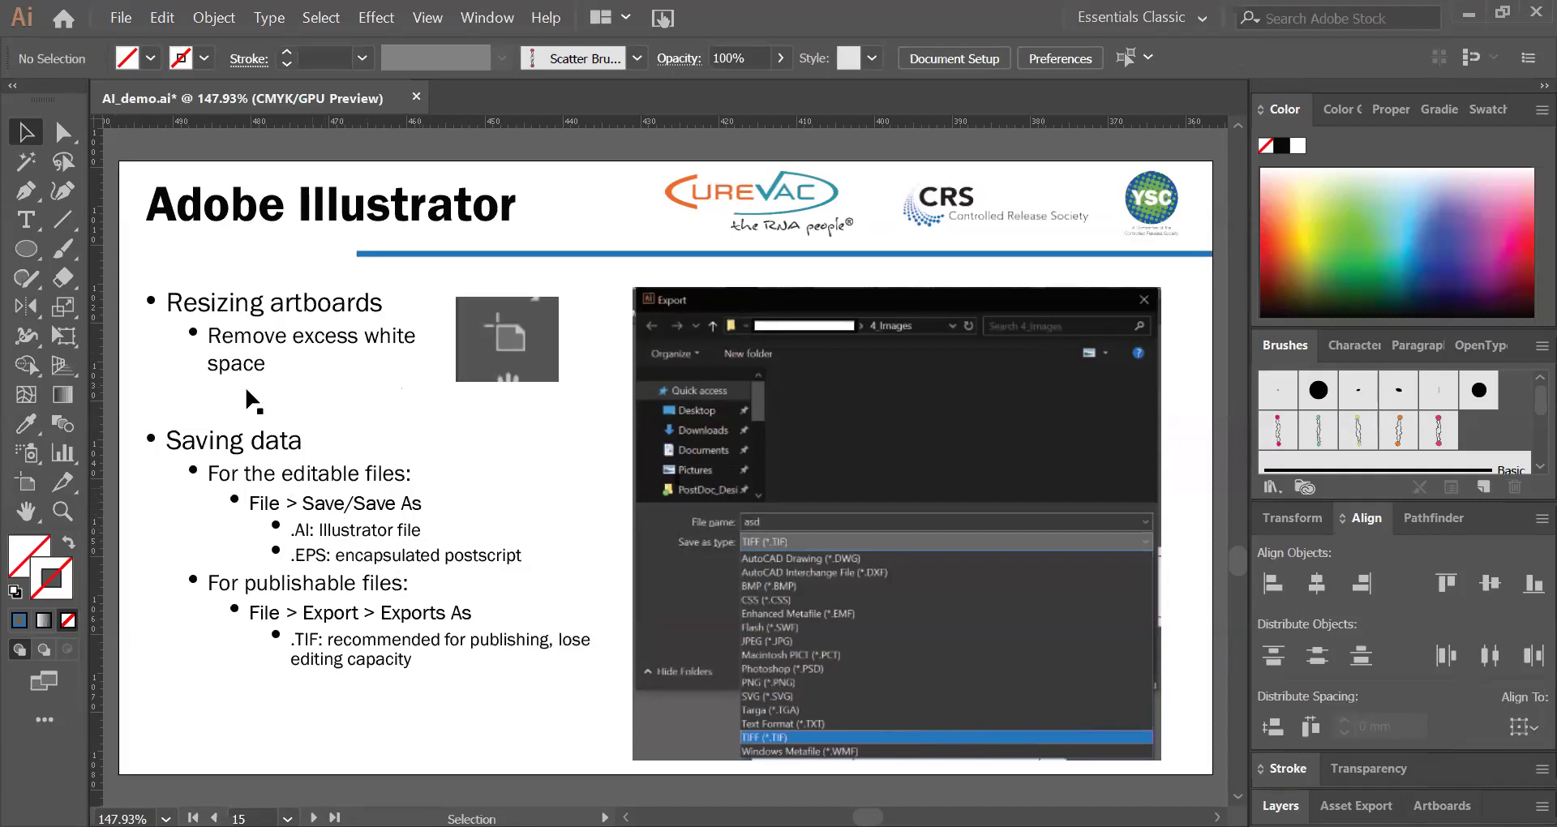
Step: Save as AI_demo.ai in Illustrator format, replacing the existing file
left_click(122, 18)
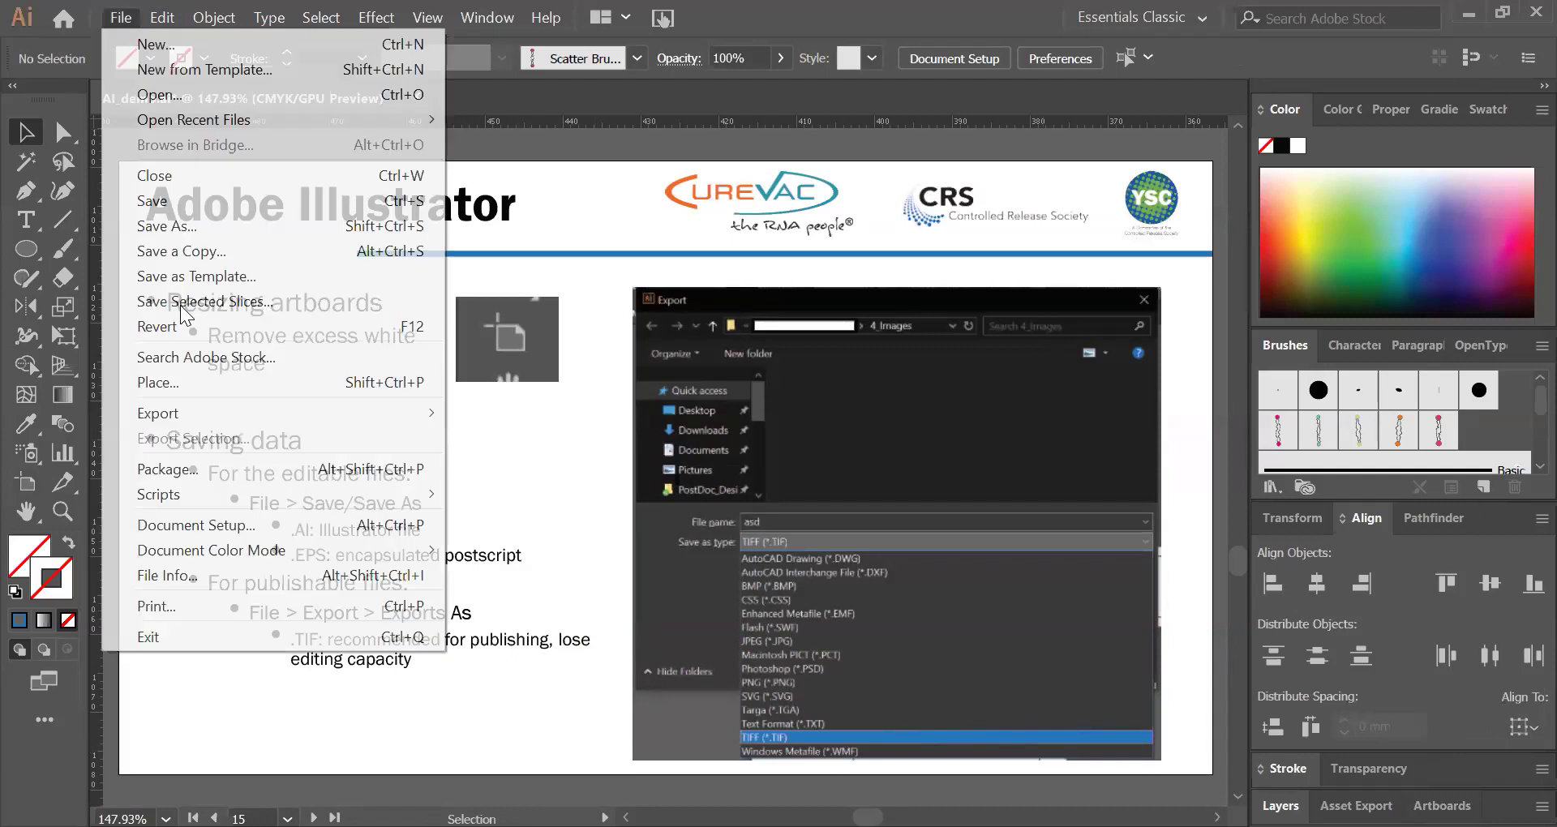
left_click(267, 226)
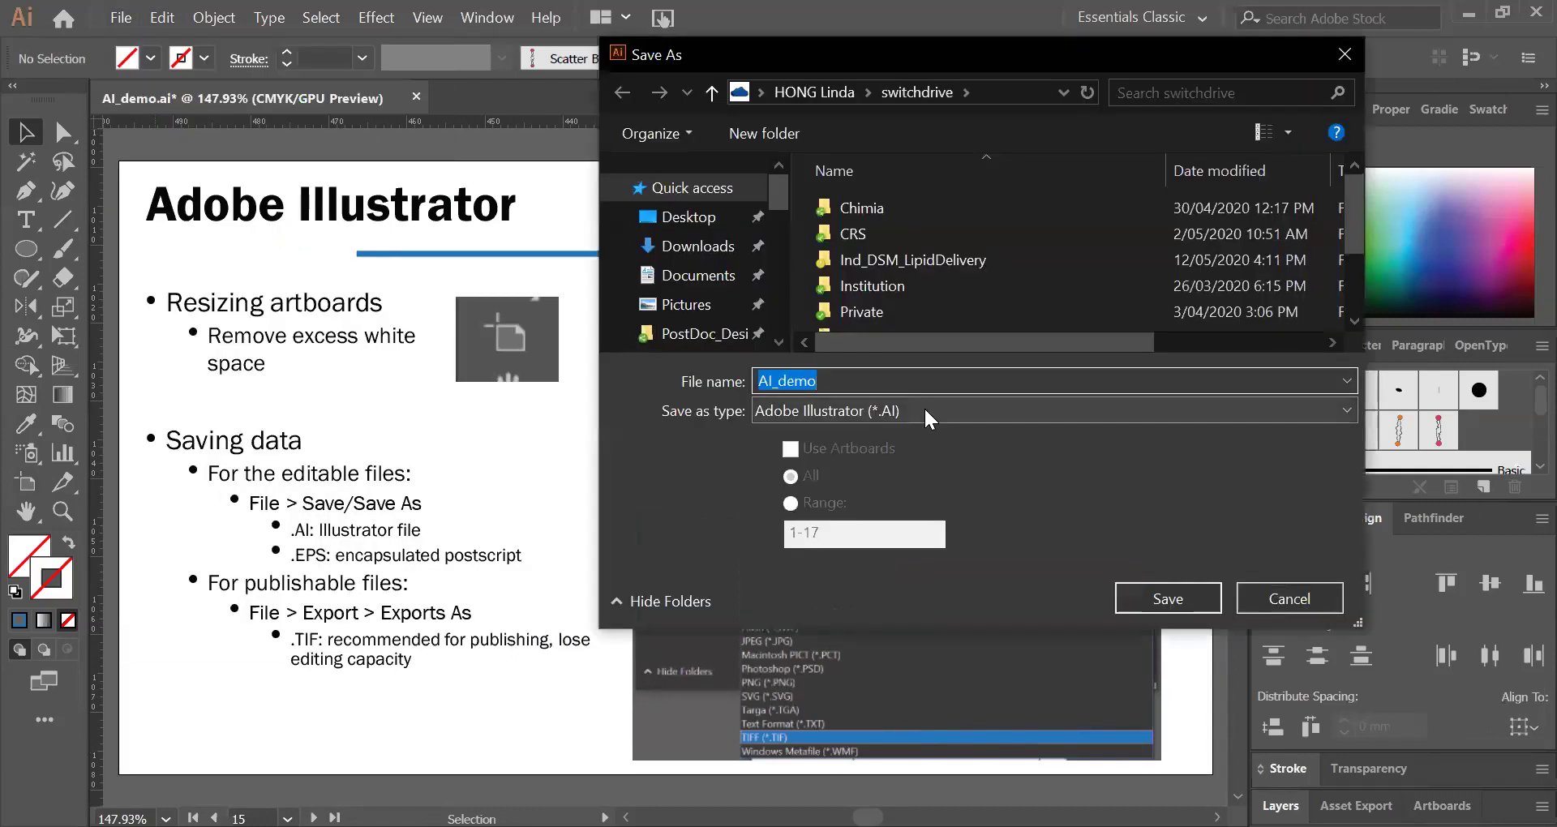
left_click(923, 407)
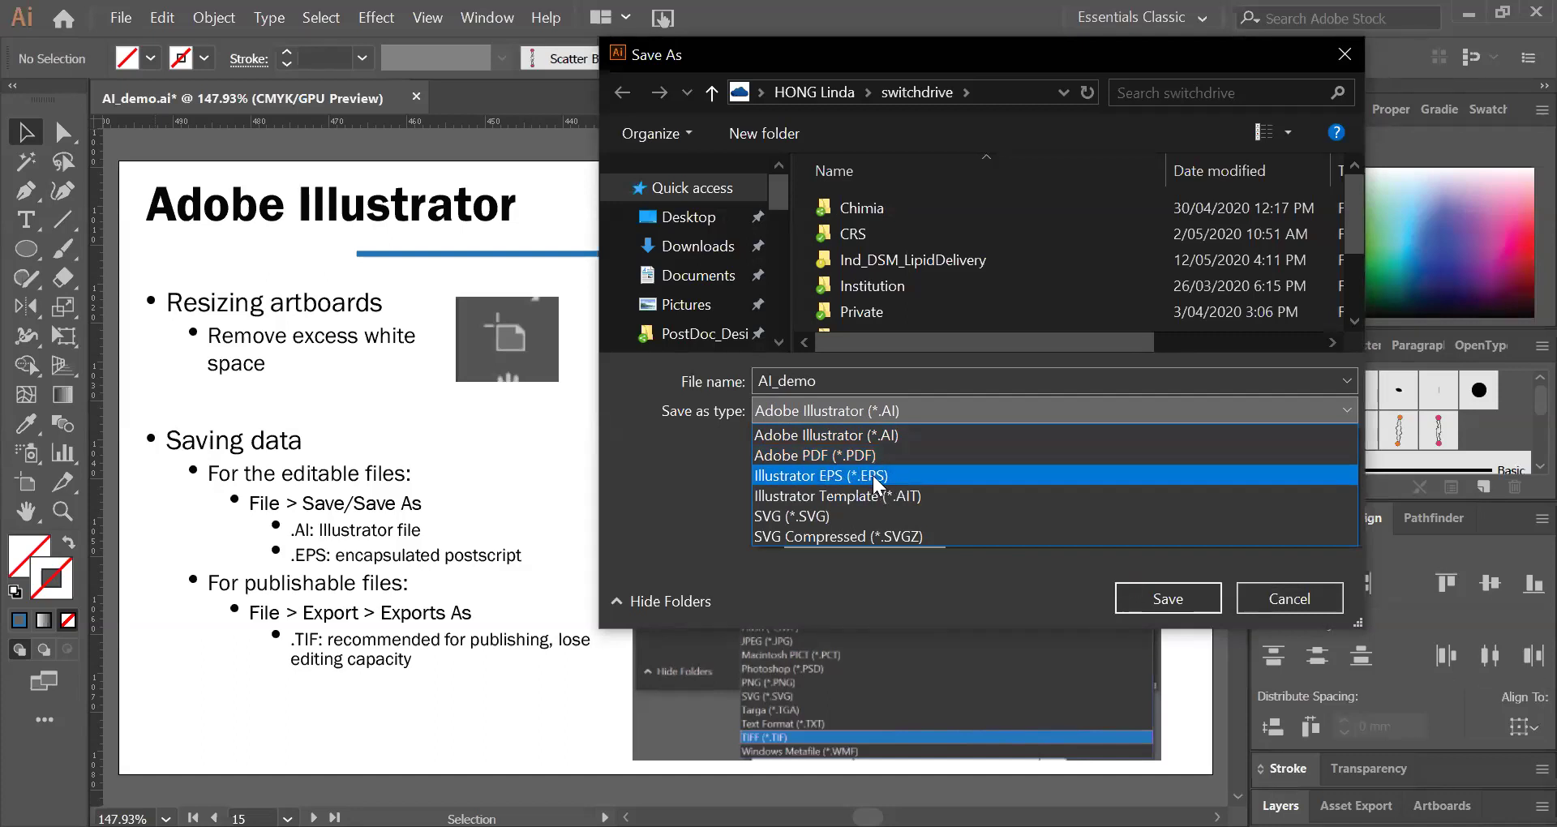
left_click(1127, 604)
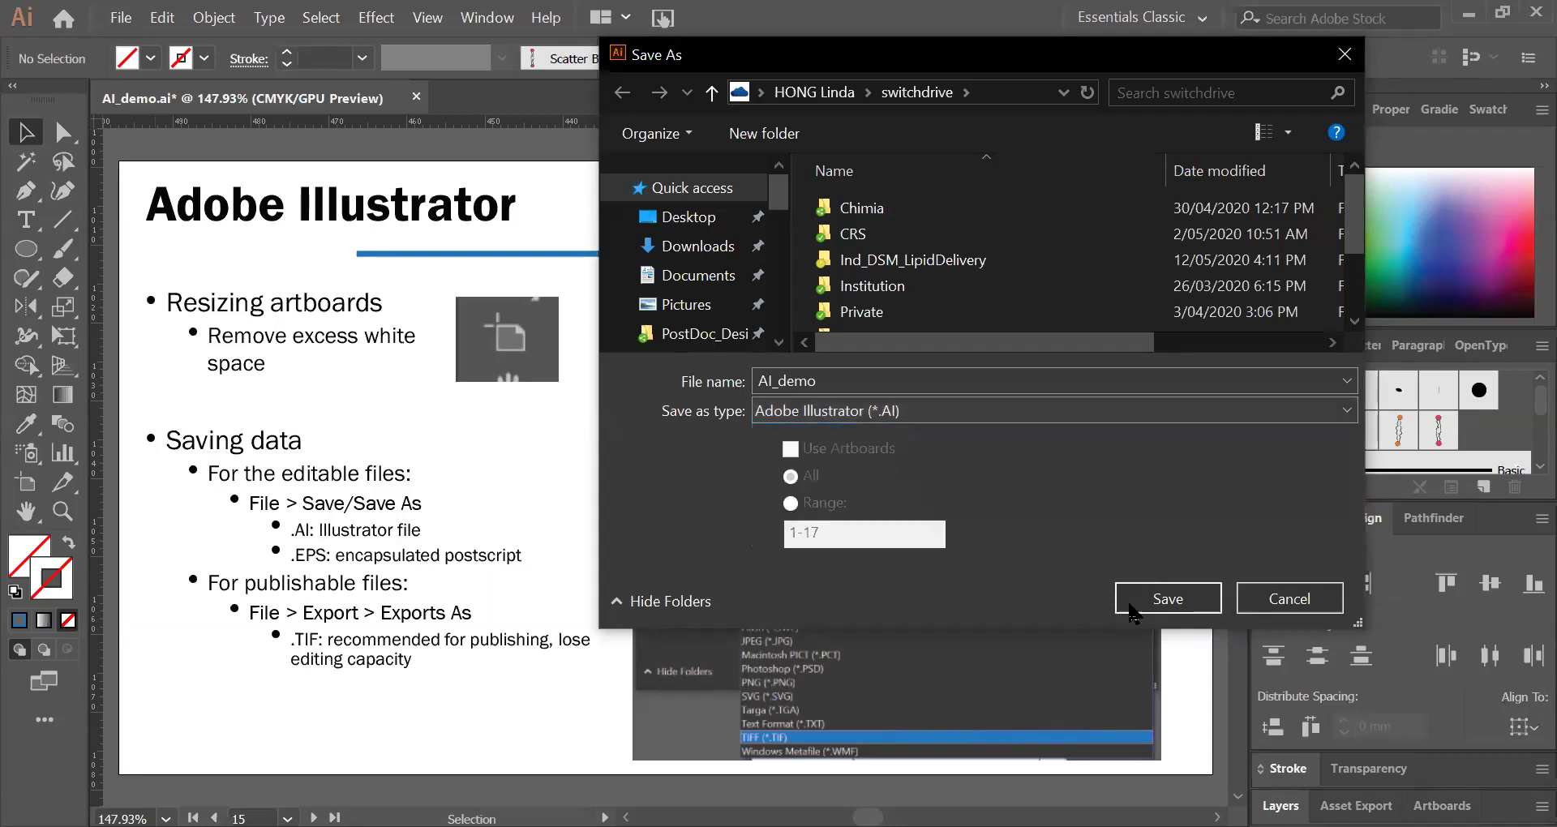
left_click(1143, 596)
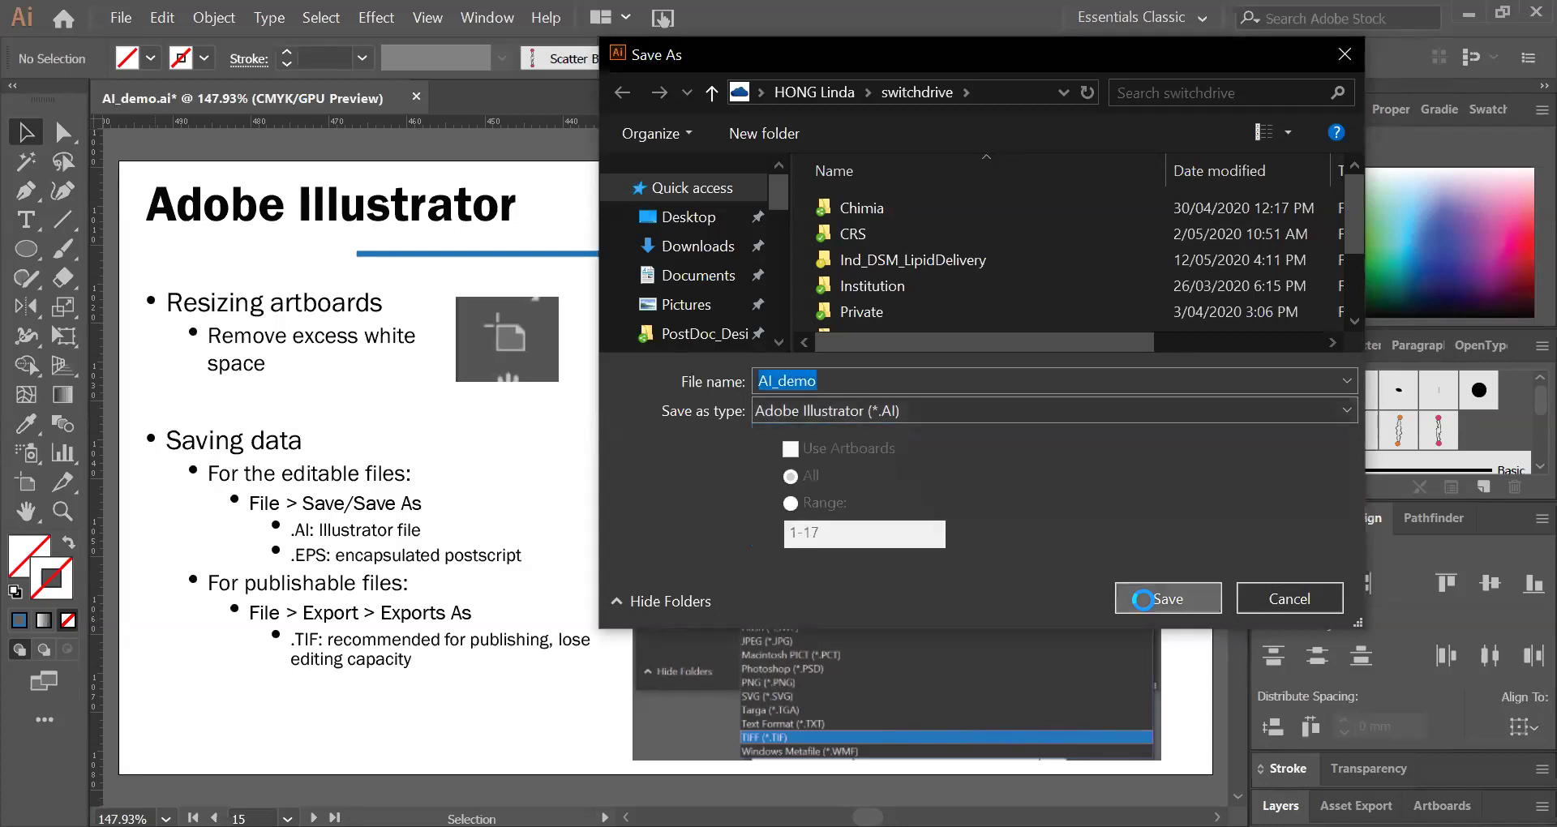
left_click(937, 513)
left_click(1204, 595)
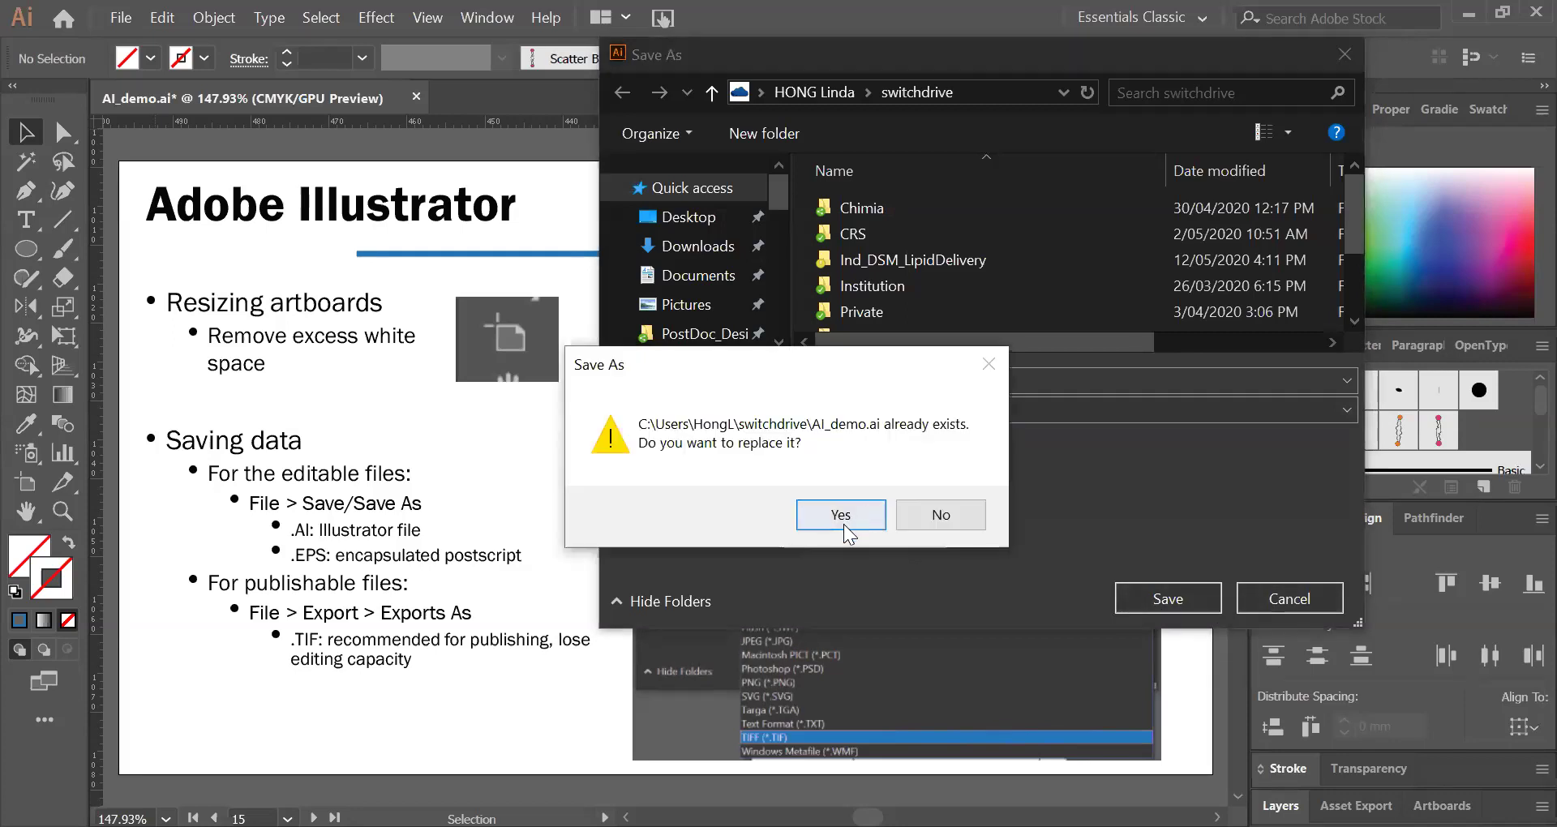
left_click(843, 523)
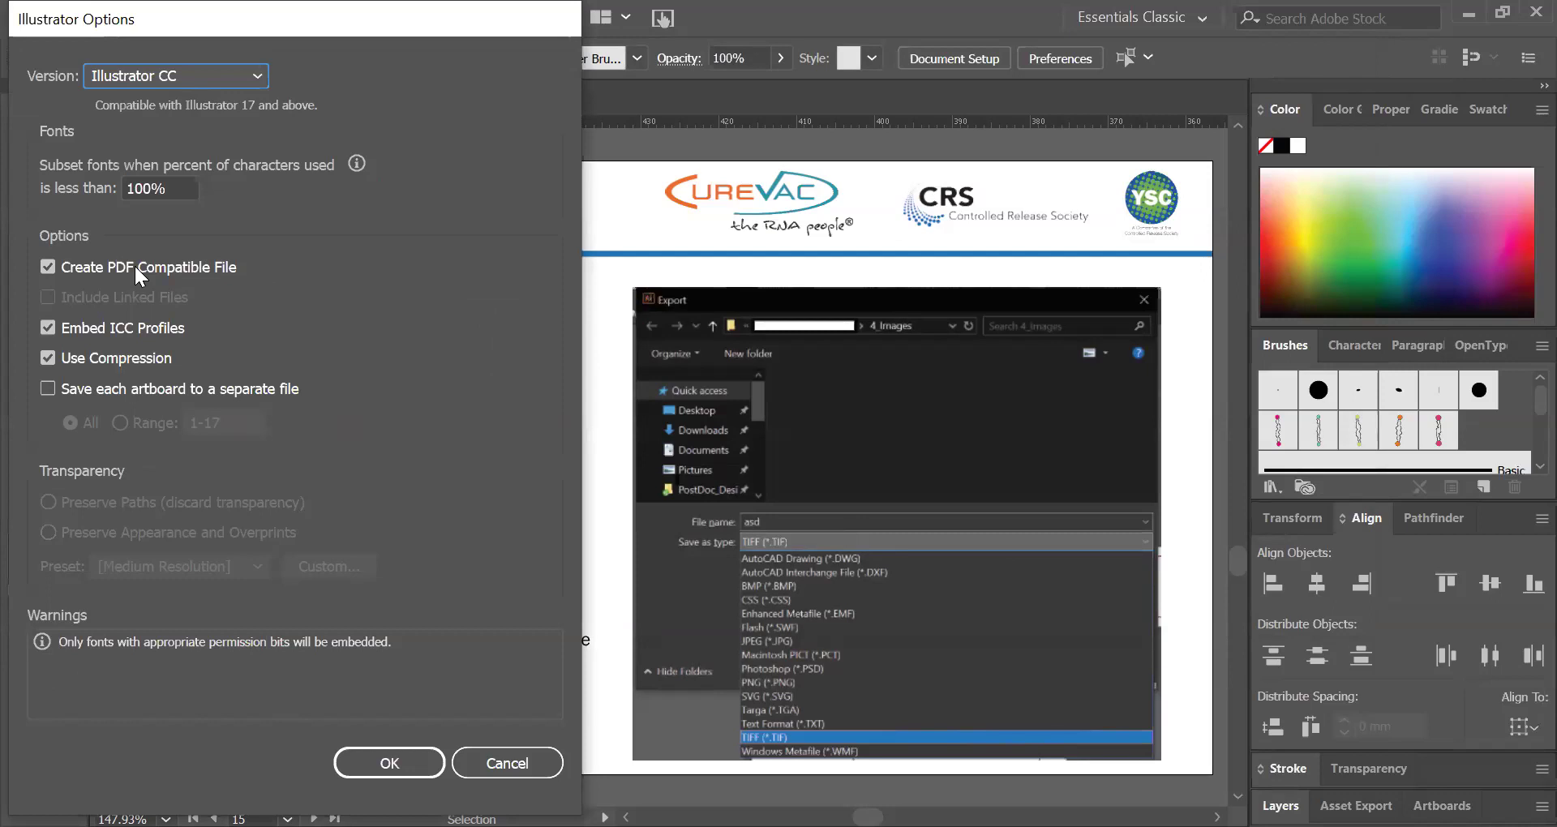
left_click(405, 771)
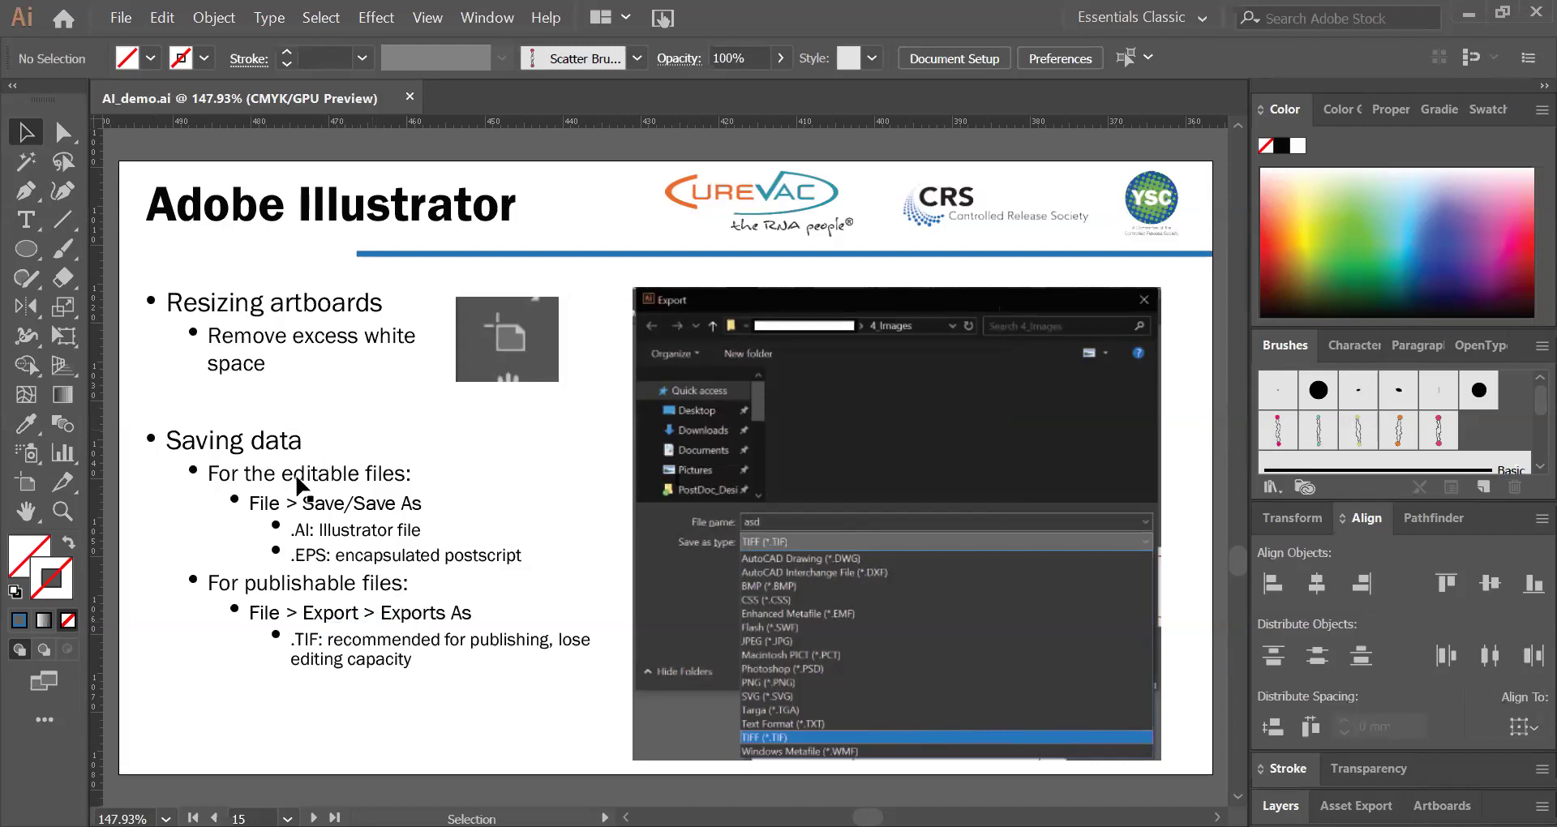
Step: Set up a TIFF export of the document, then cancel the TIFF Options
left_click(120, 17)
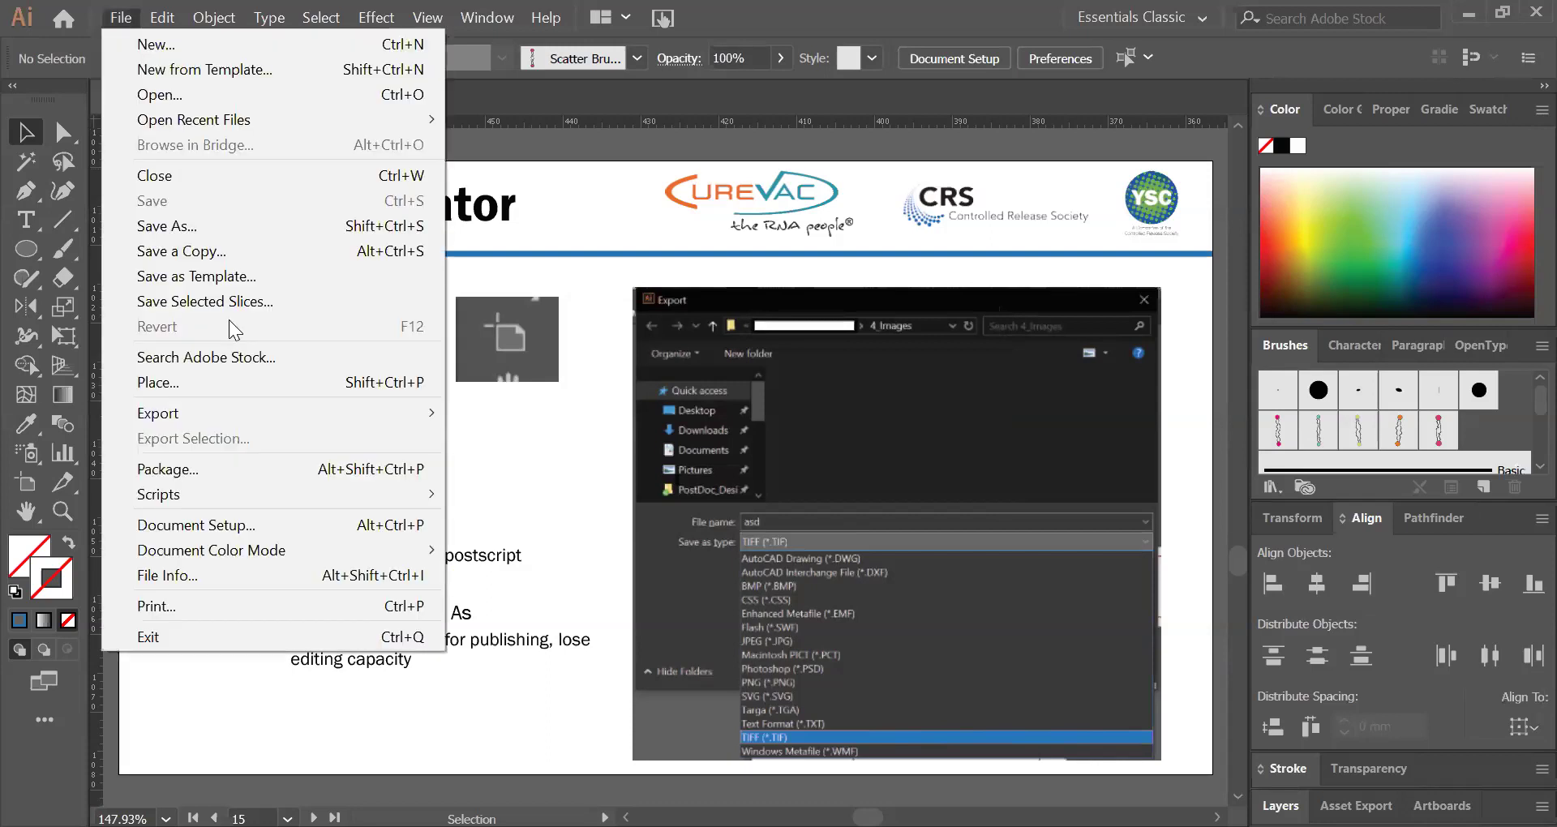
mouse_move(343, 423)
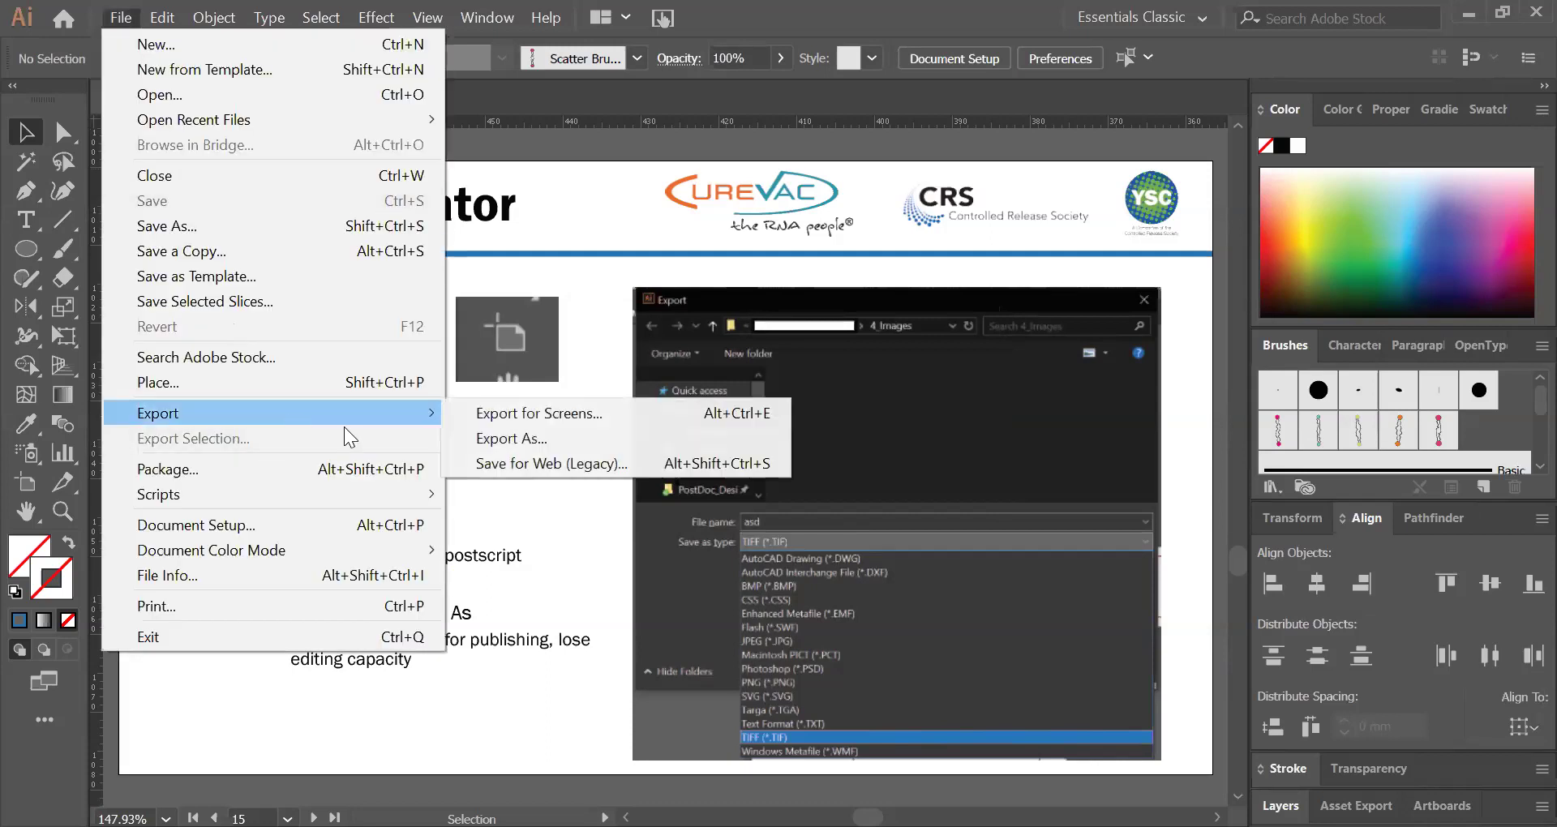
left_click(624, 438)
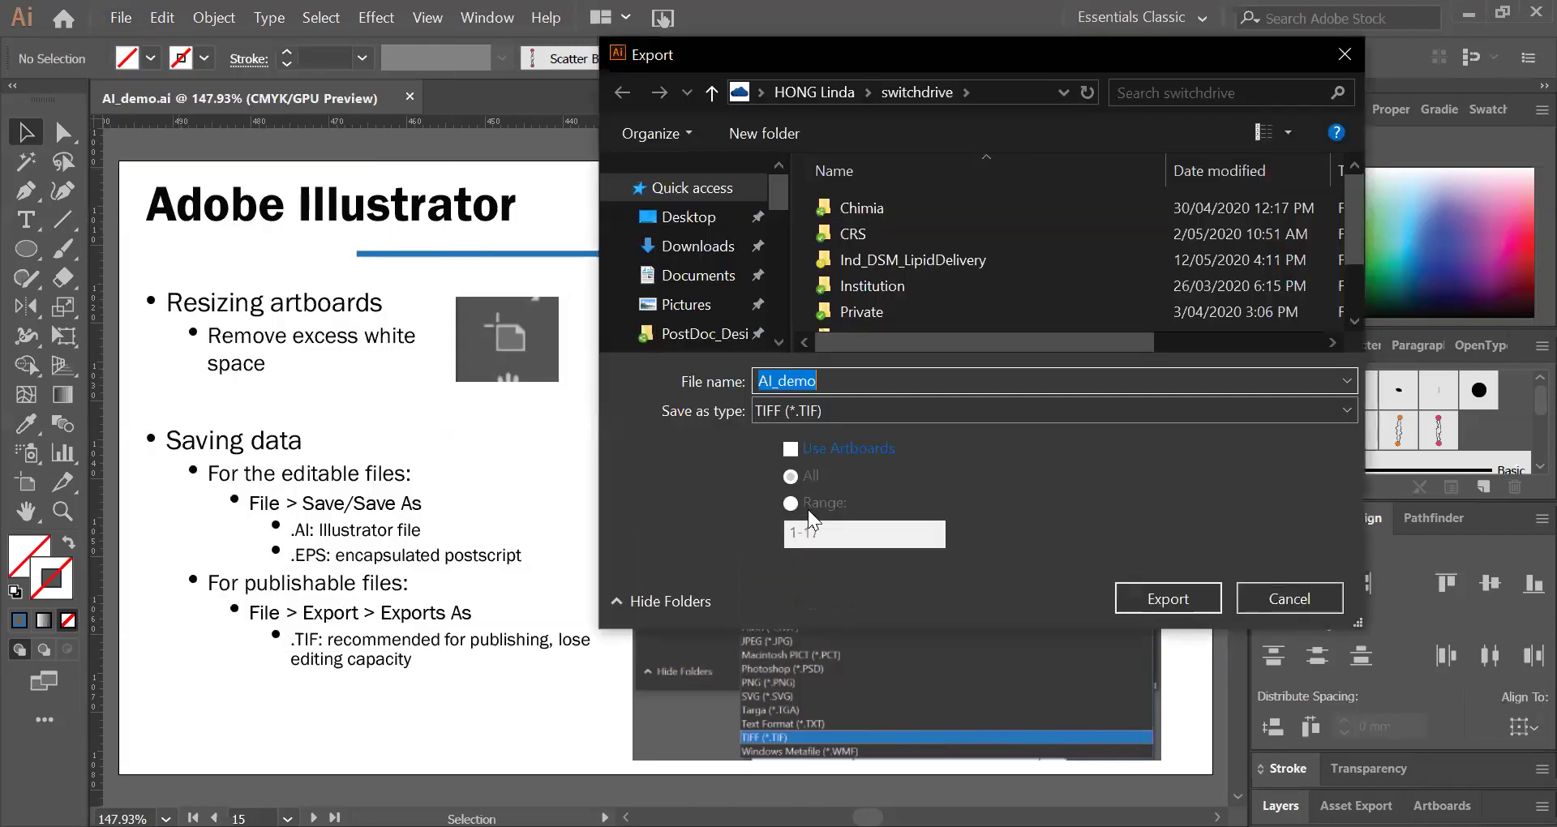
left_click(891, 405)
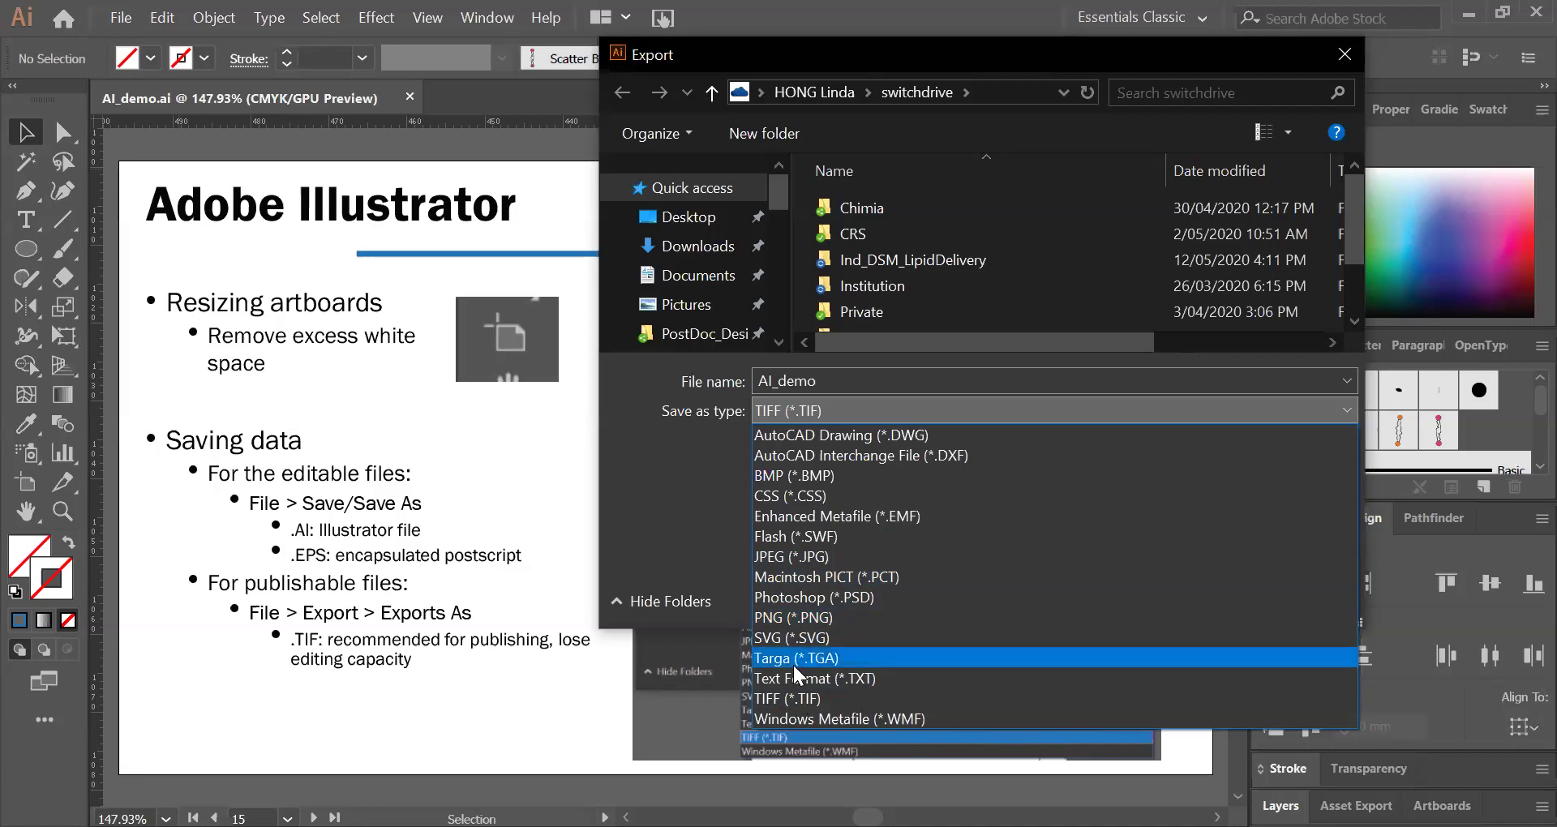
left_click(798, 699)
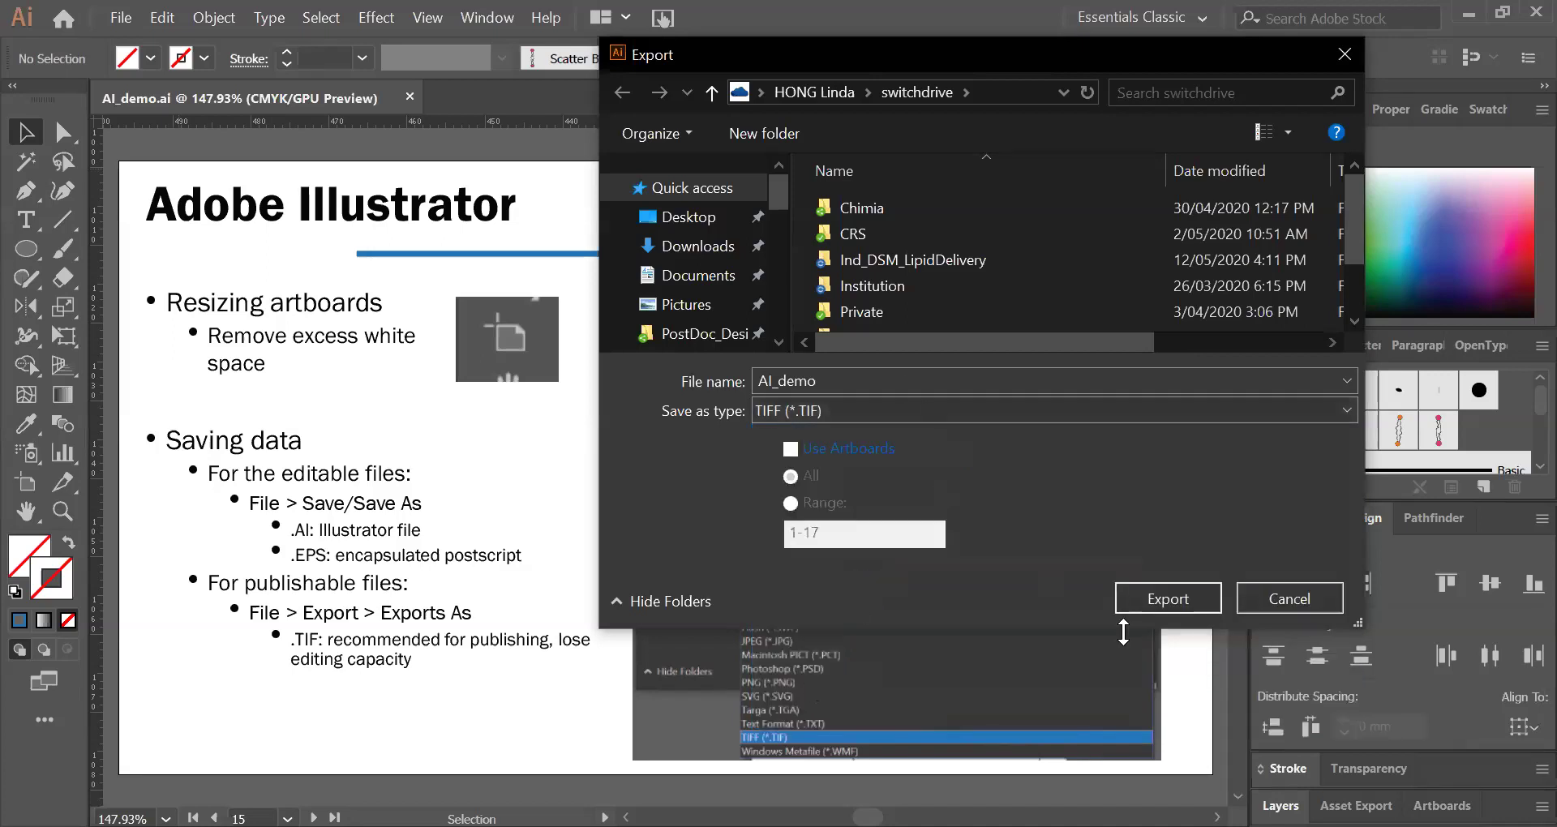
left_click(1158, 595)
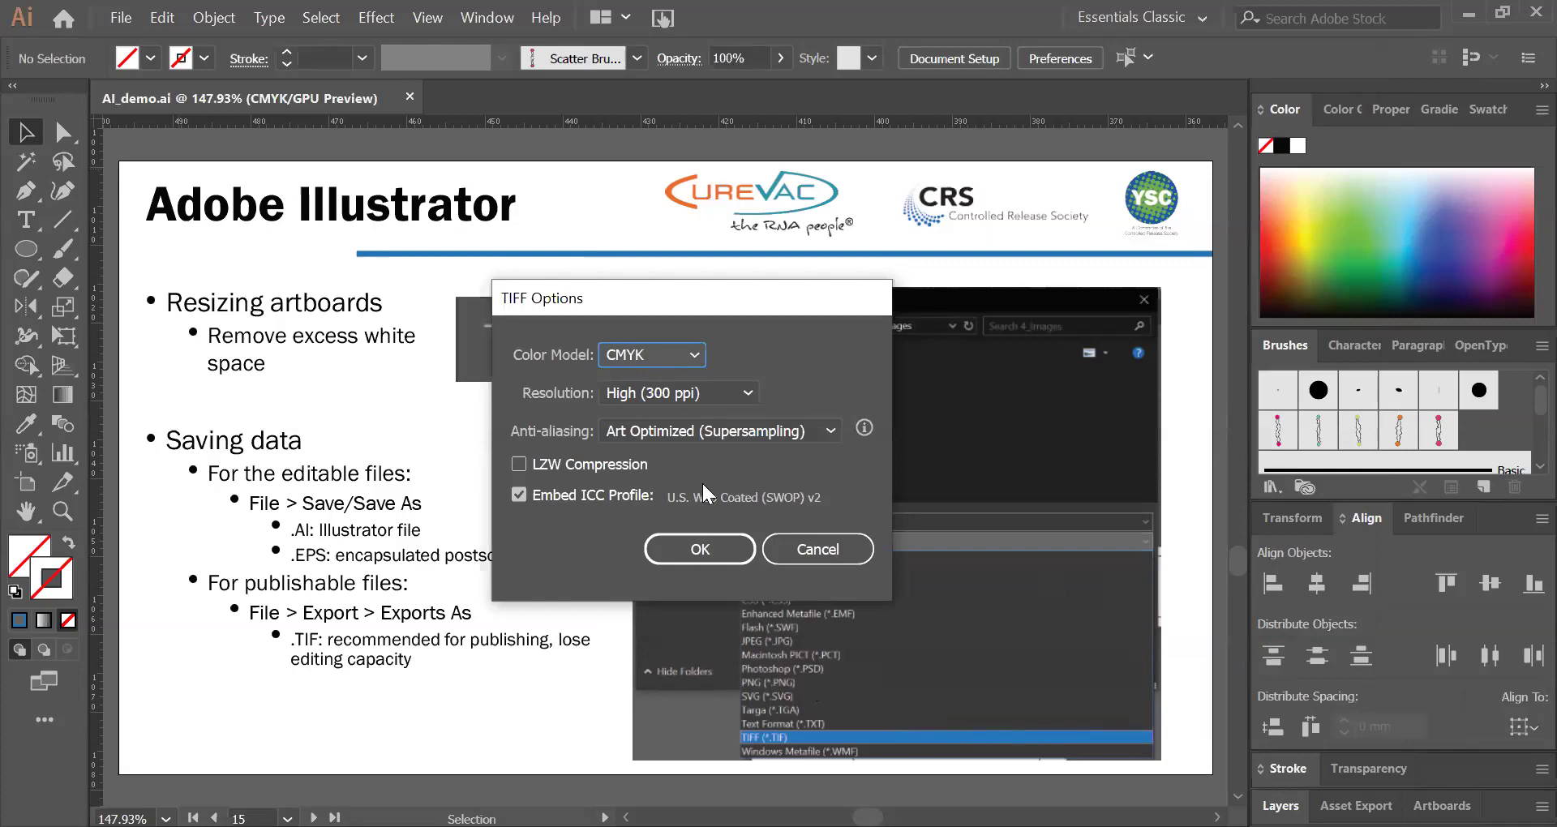
left_click(802, 568)
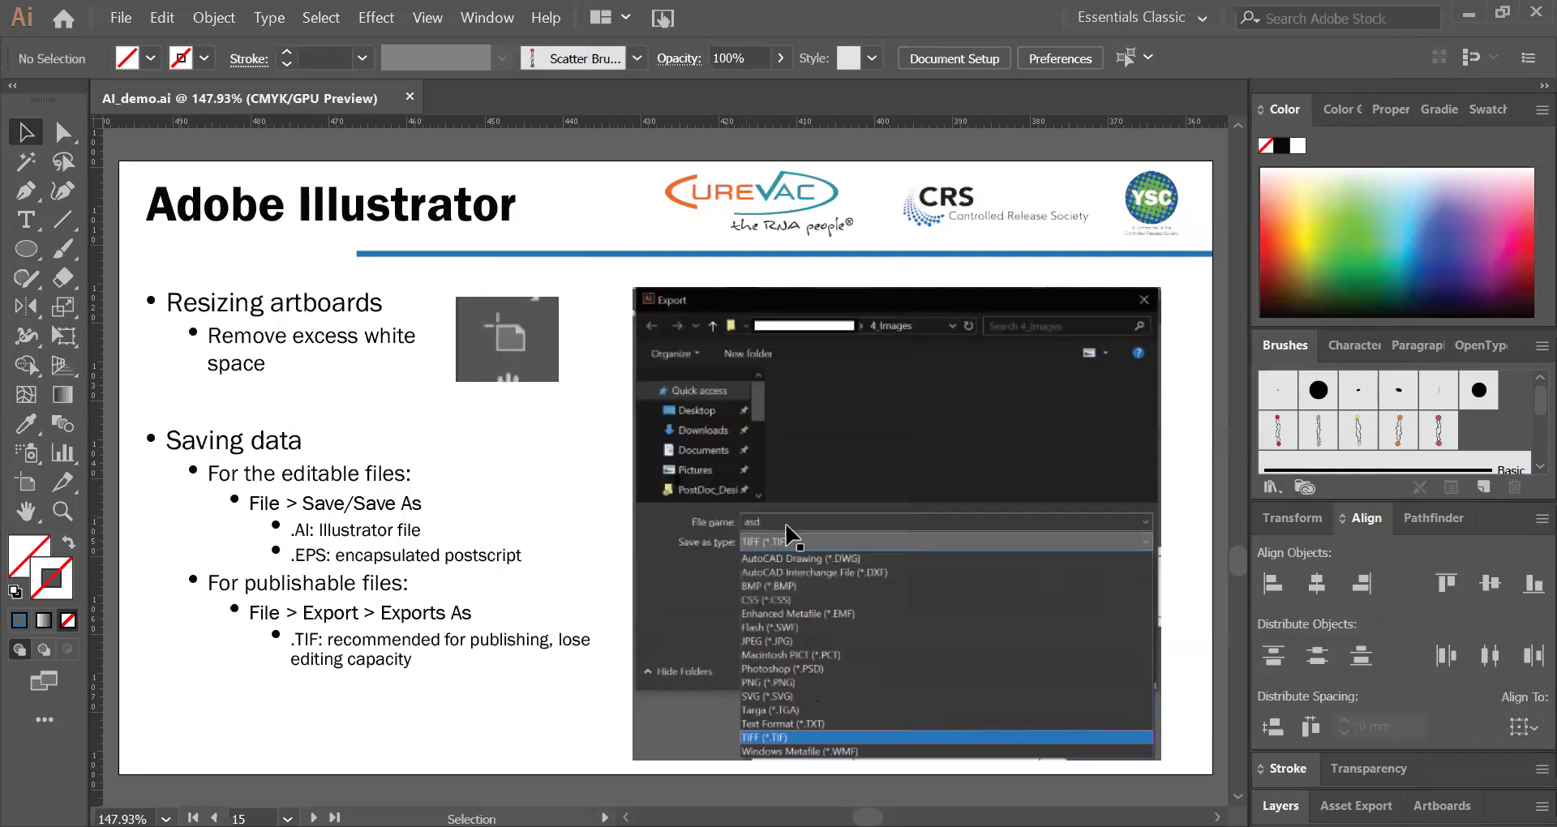
Step: Scroll down to the Other resources slide with figure-design and tutorial links
scroll(658, 629, "down", 2)
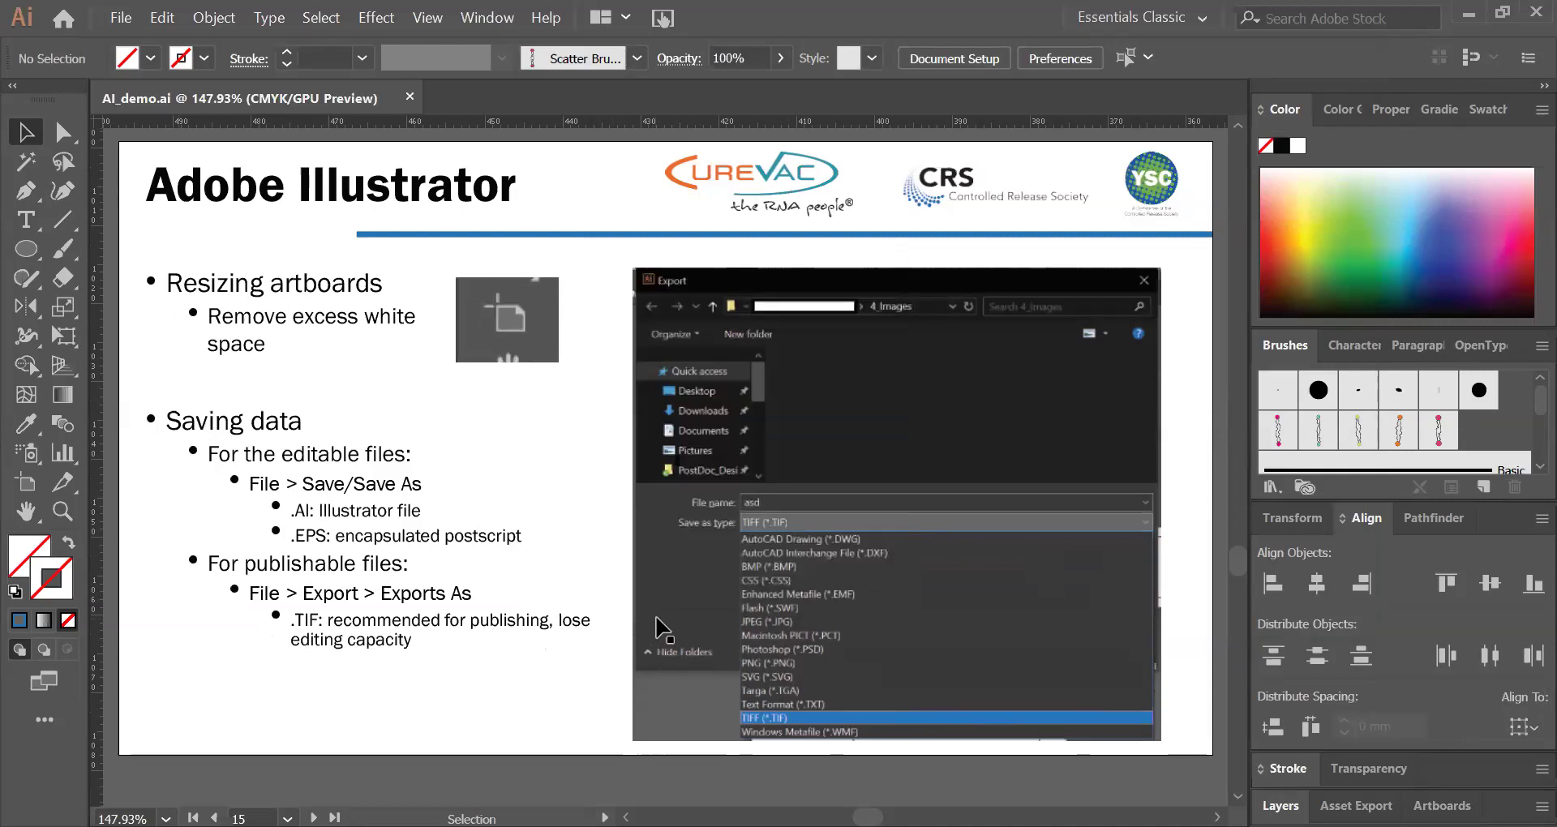
scroll(657, 618, "down", 10)
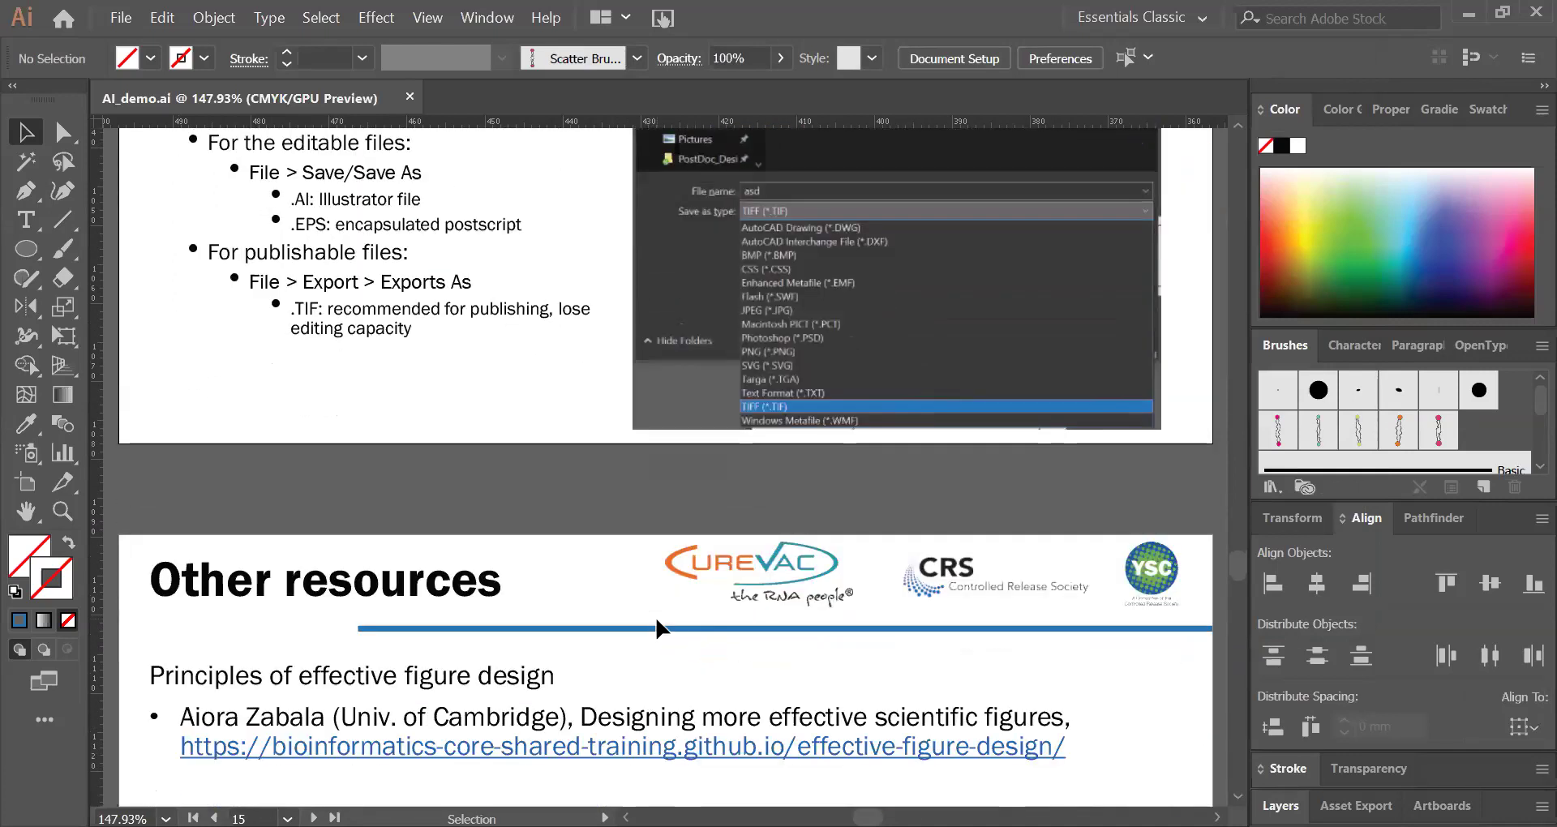
scroll(657, 621, "down", 5)
scroll(657, 630, "down", 2)
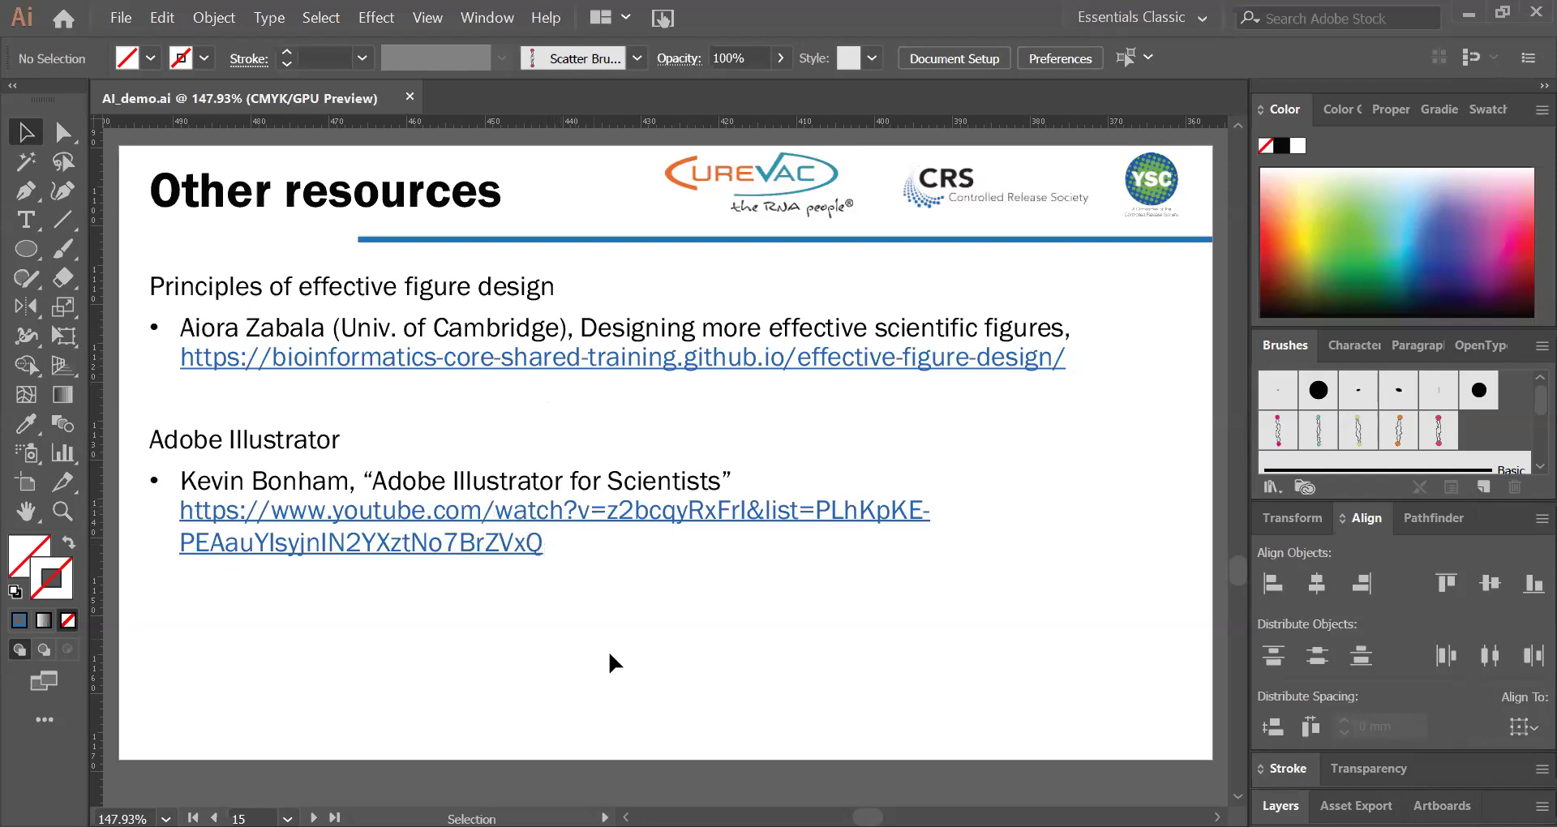
Step: Scroll further down to the closing Thank you! slide with upcoming YSC events
scroll(611, 655, "down", 4)
scroll(613, 660, "down", 12)
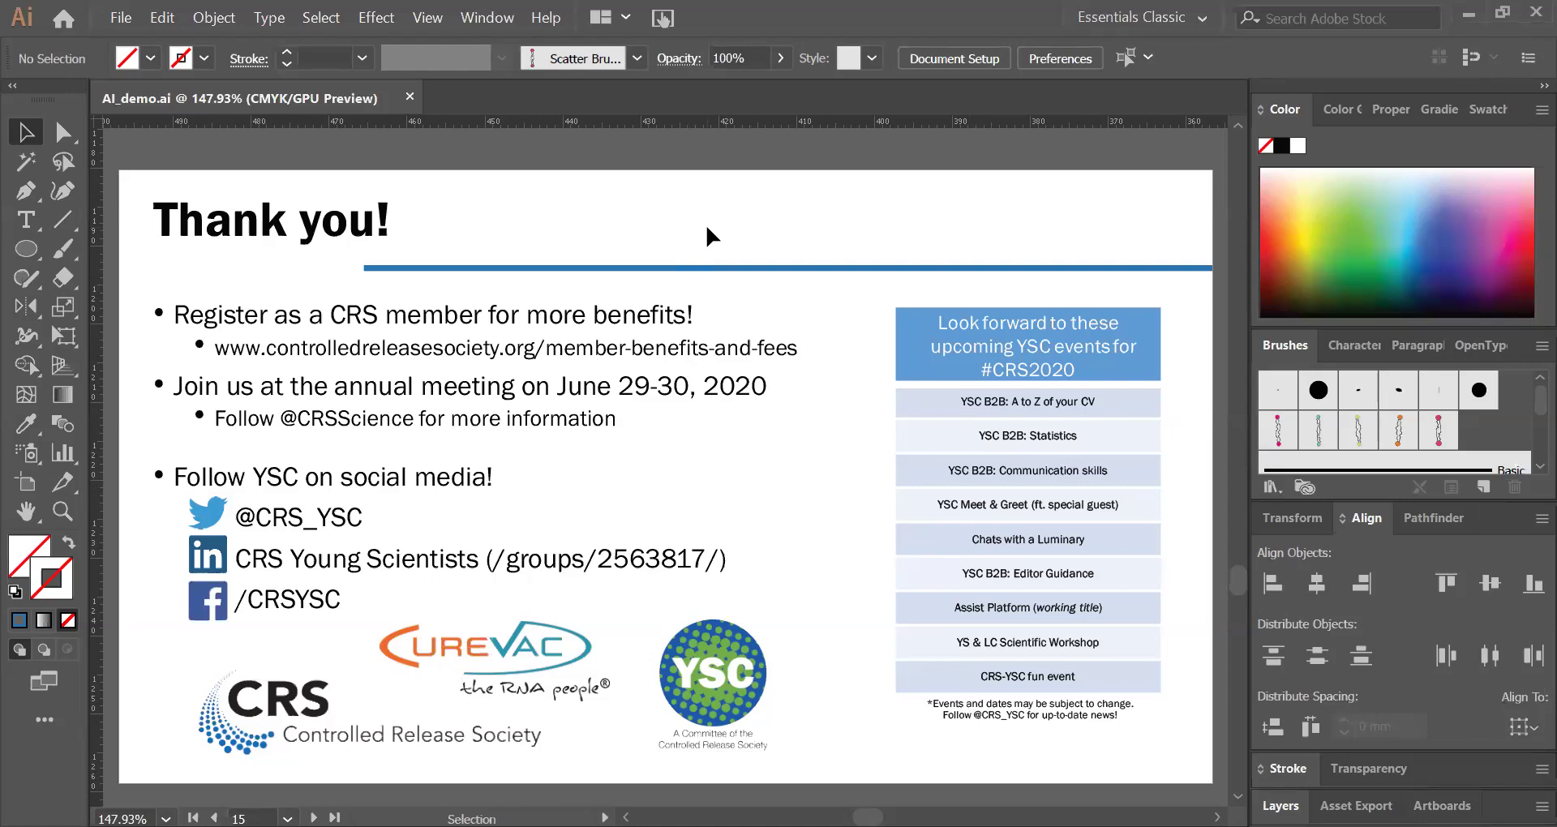
Step: Pan and scroll back up to the 'Do not manipulate data!' slide with the bar chart and chemical structure
key("space")
left_click_drag(733, 309, 683, 353)
scroll(719, 386, "up", 12)
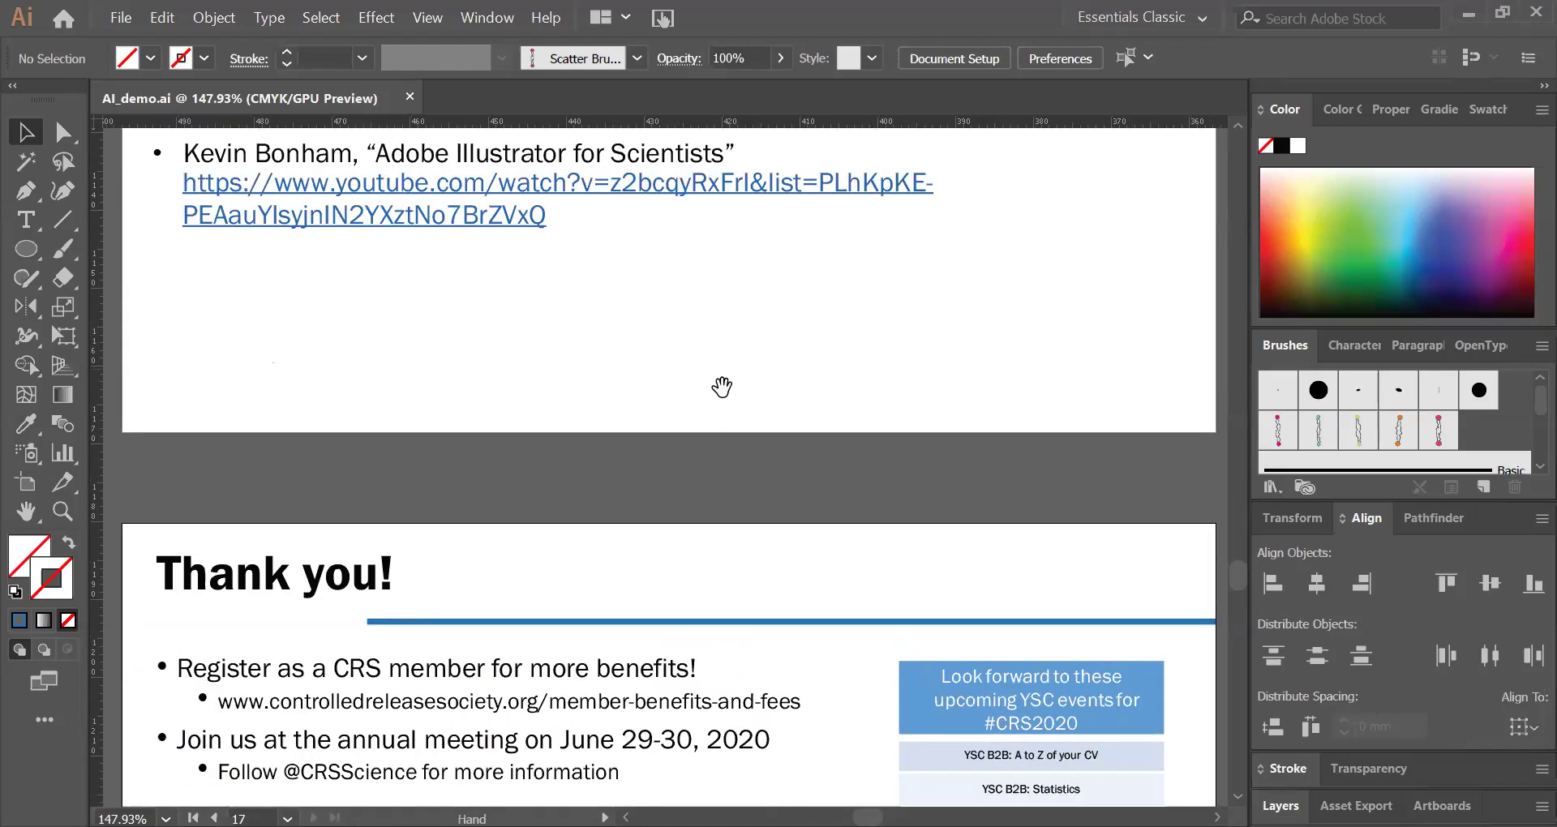
scroll(789, 501, "up", 12)
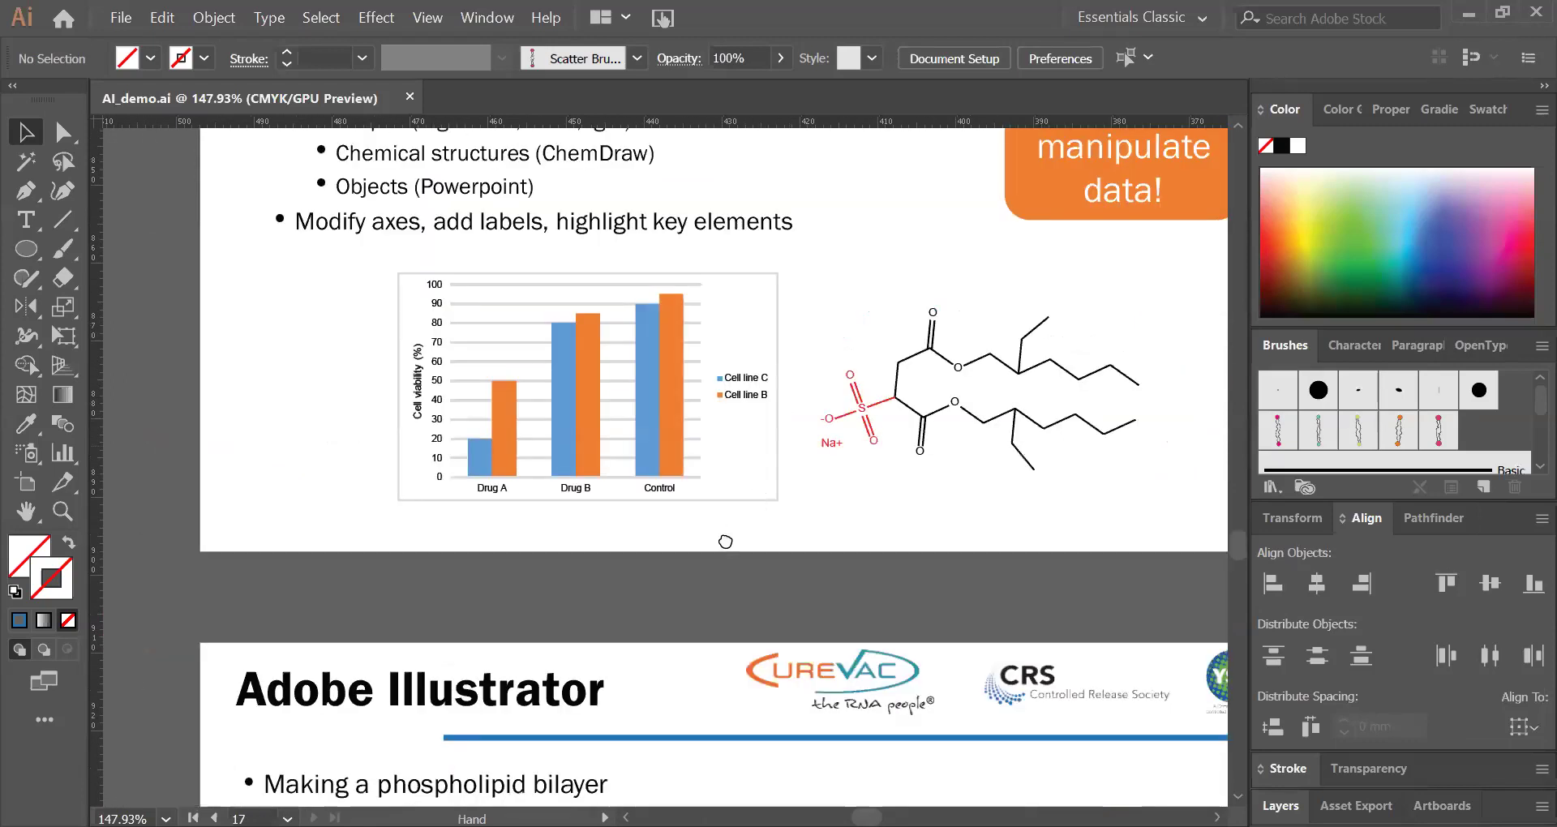
left_click_drag(724, 541, 678, 606)
scroll(678, 606, "up", 3)
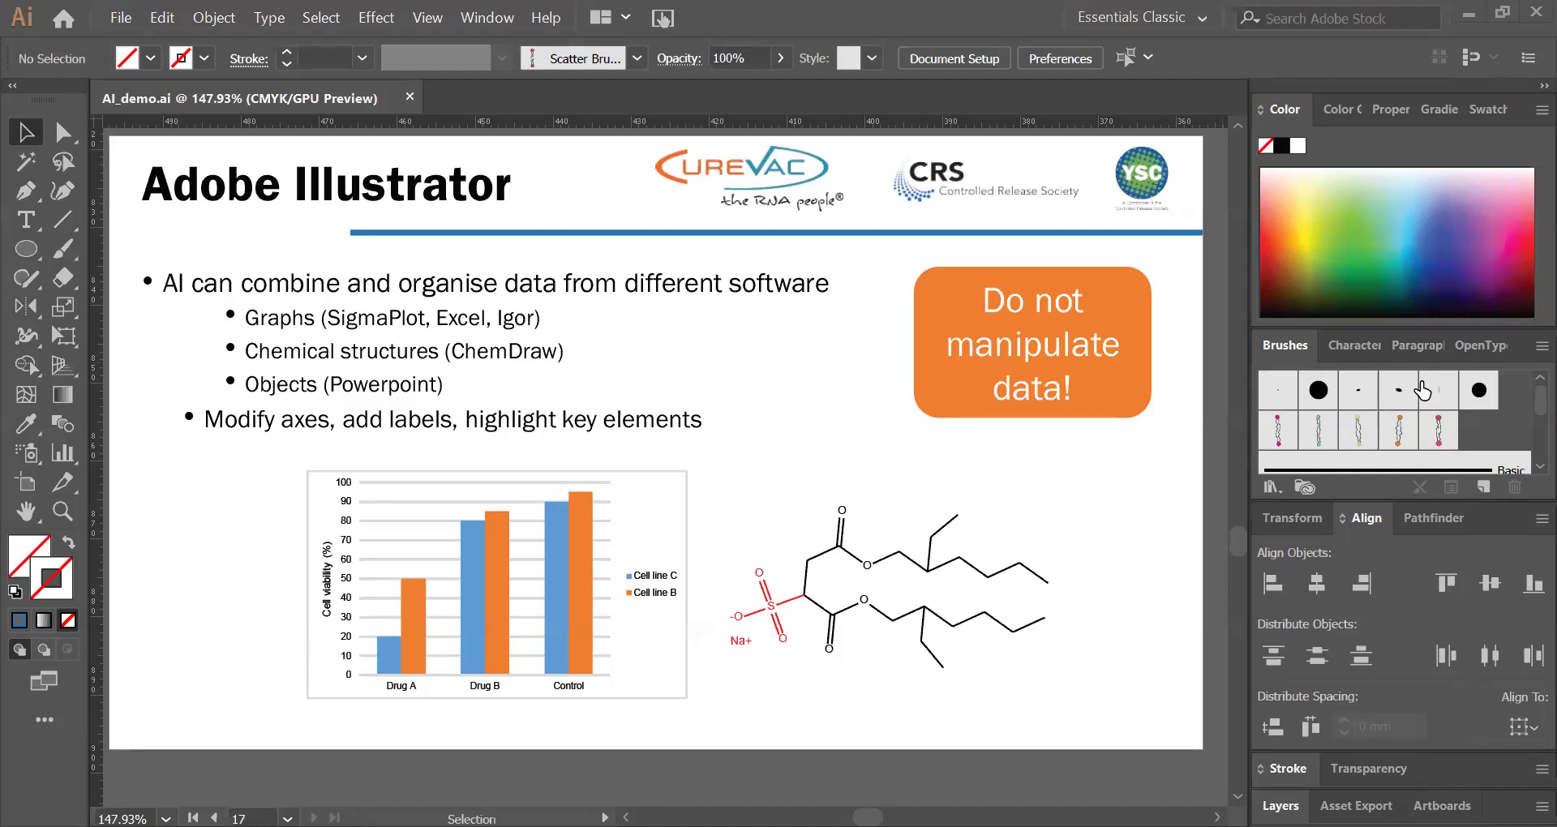
Step: Make Scatter Brush 5 current and review its options without changes, keeping 17% size and 4% spacing
left_click(1441, 432)
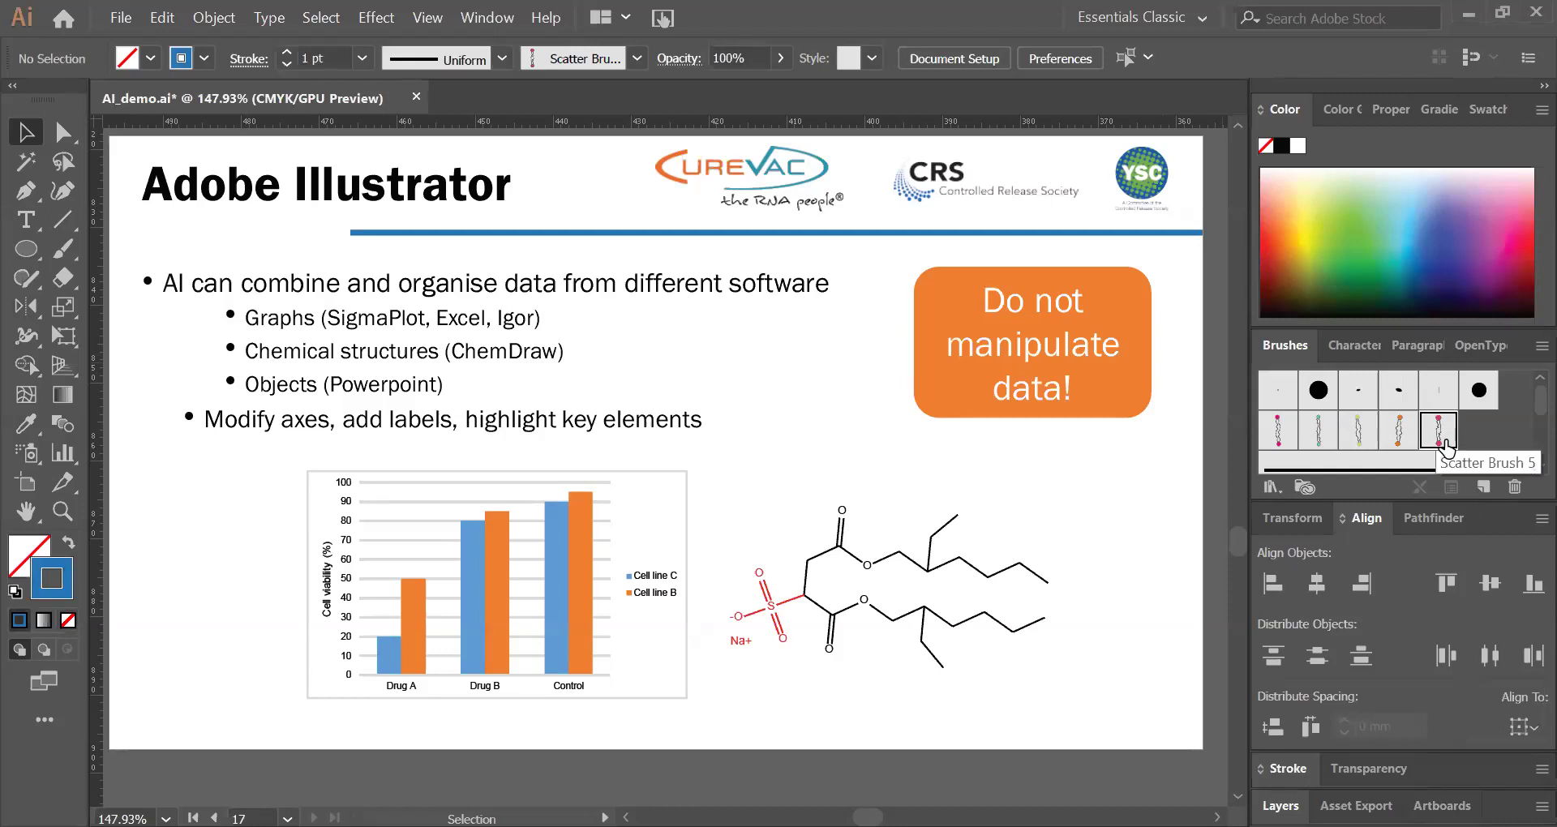
double_click(1439, 436)
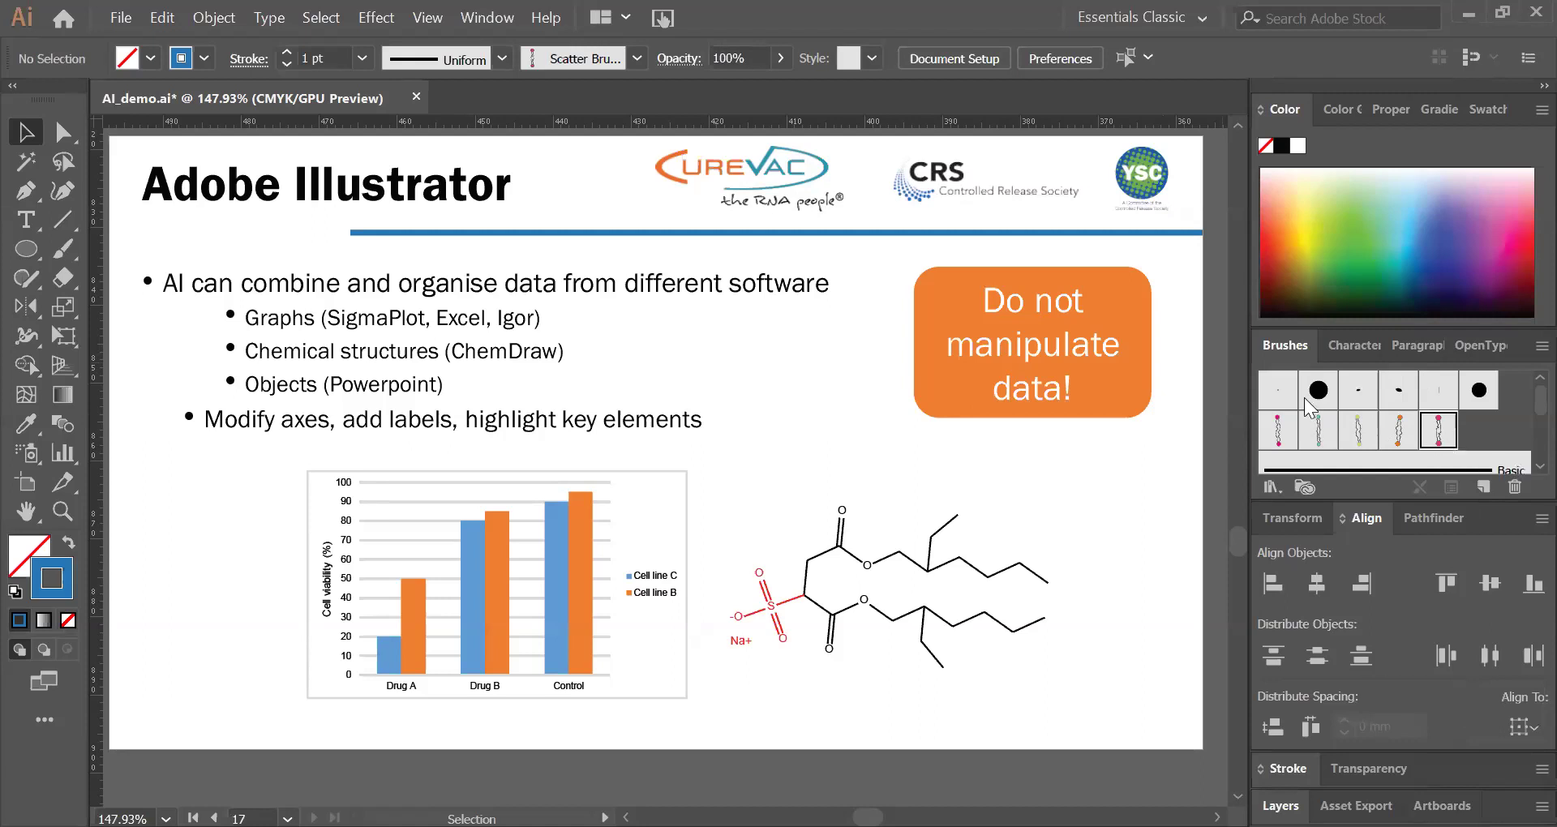
left_click_drag(946, 130, 424, 187)
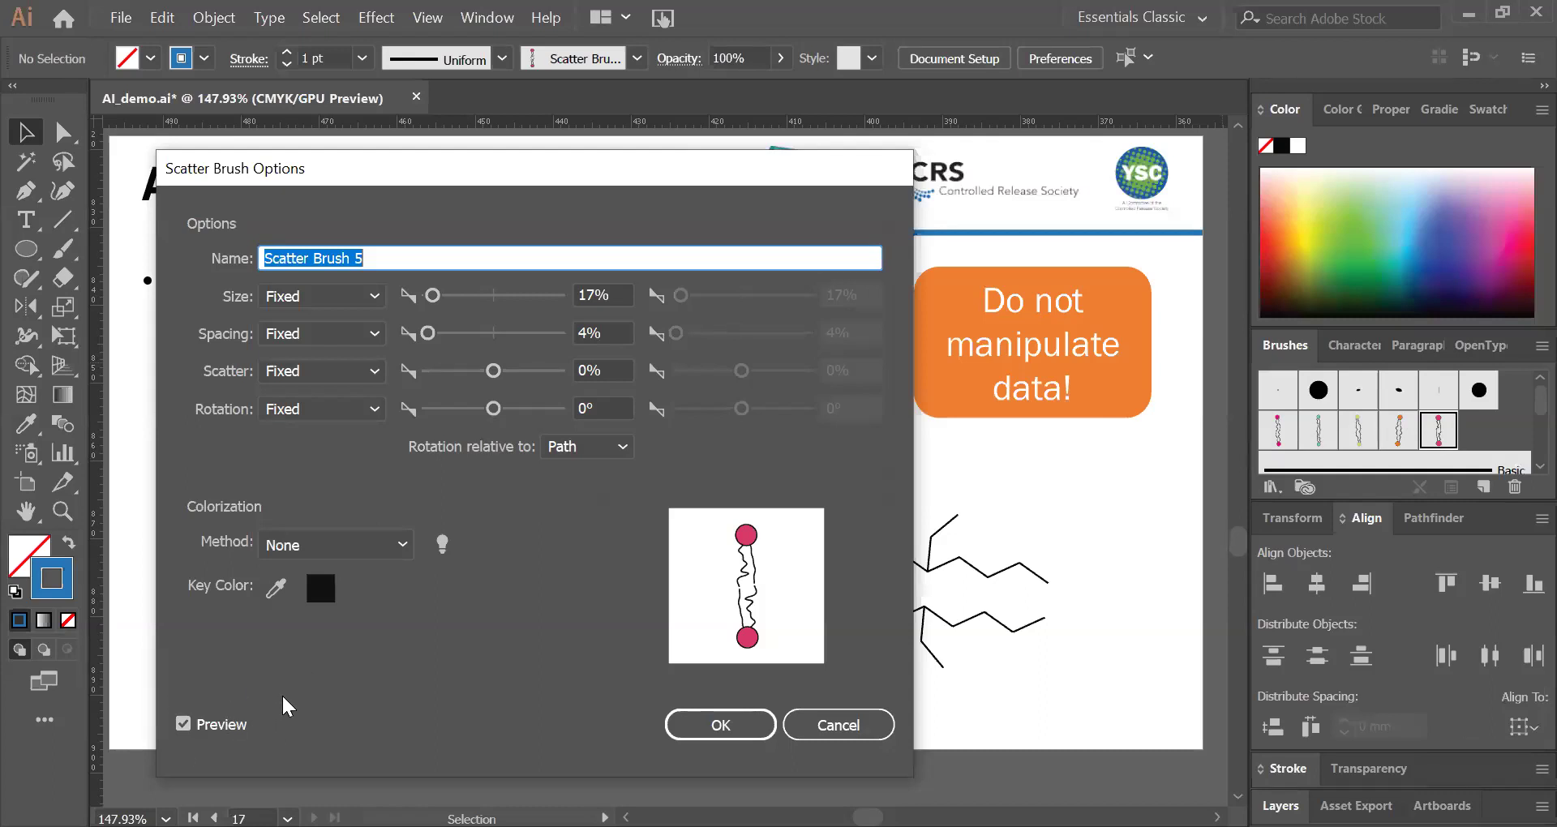
left_click(227, 725)
left_click(247, 732)
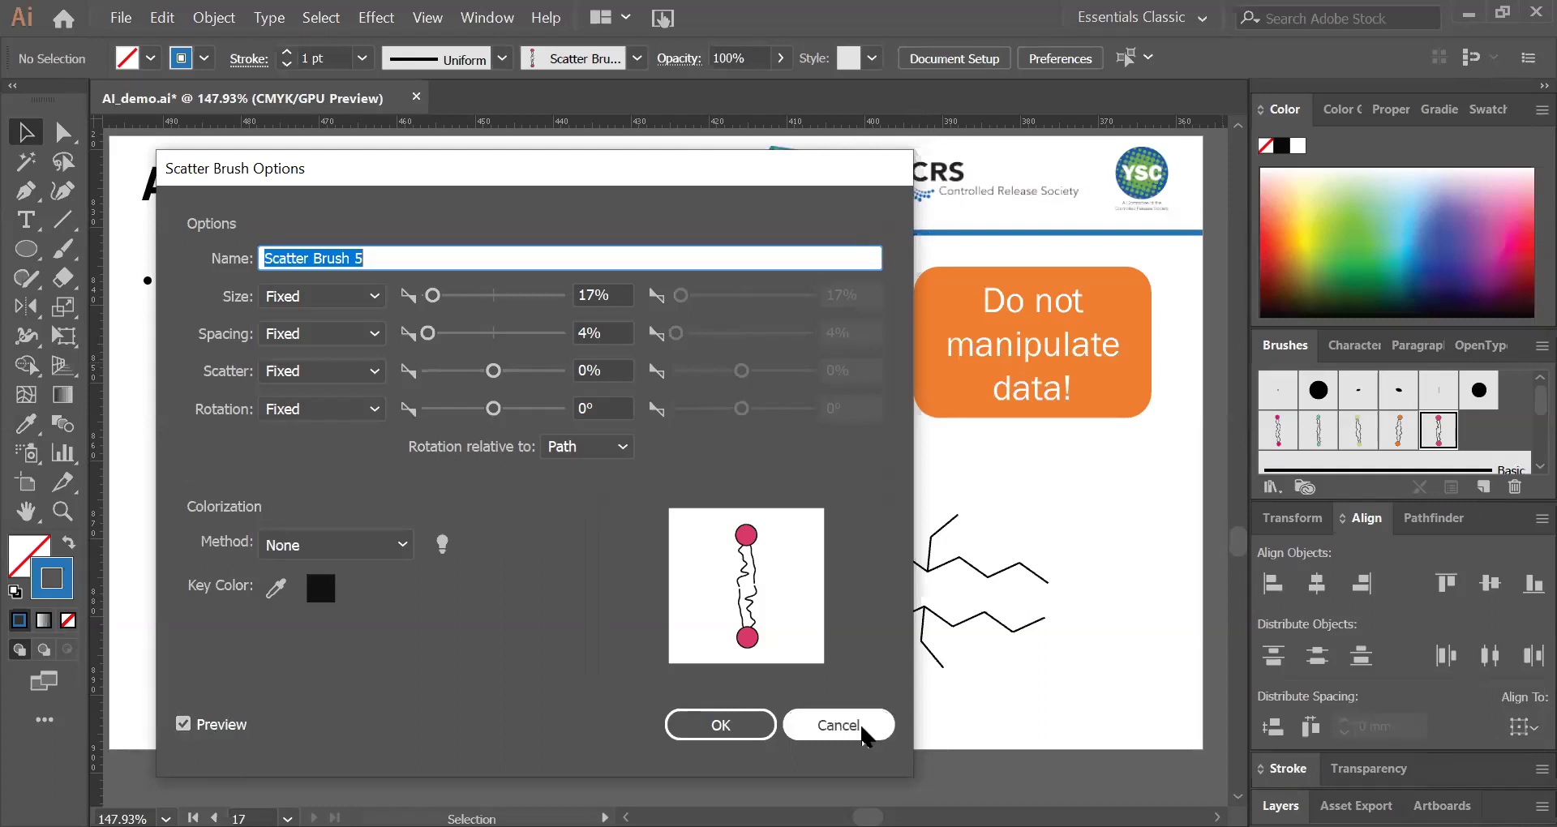
left_click(862, 727)
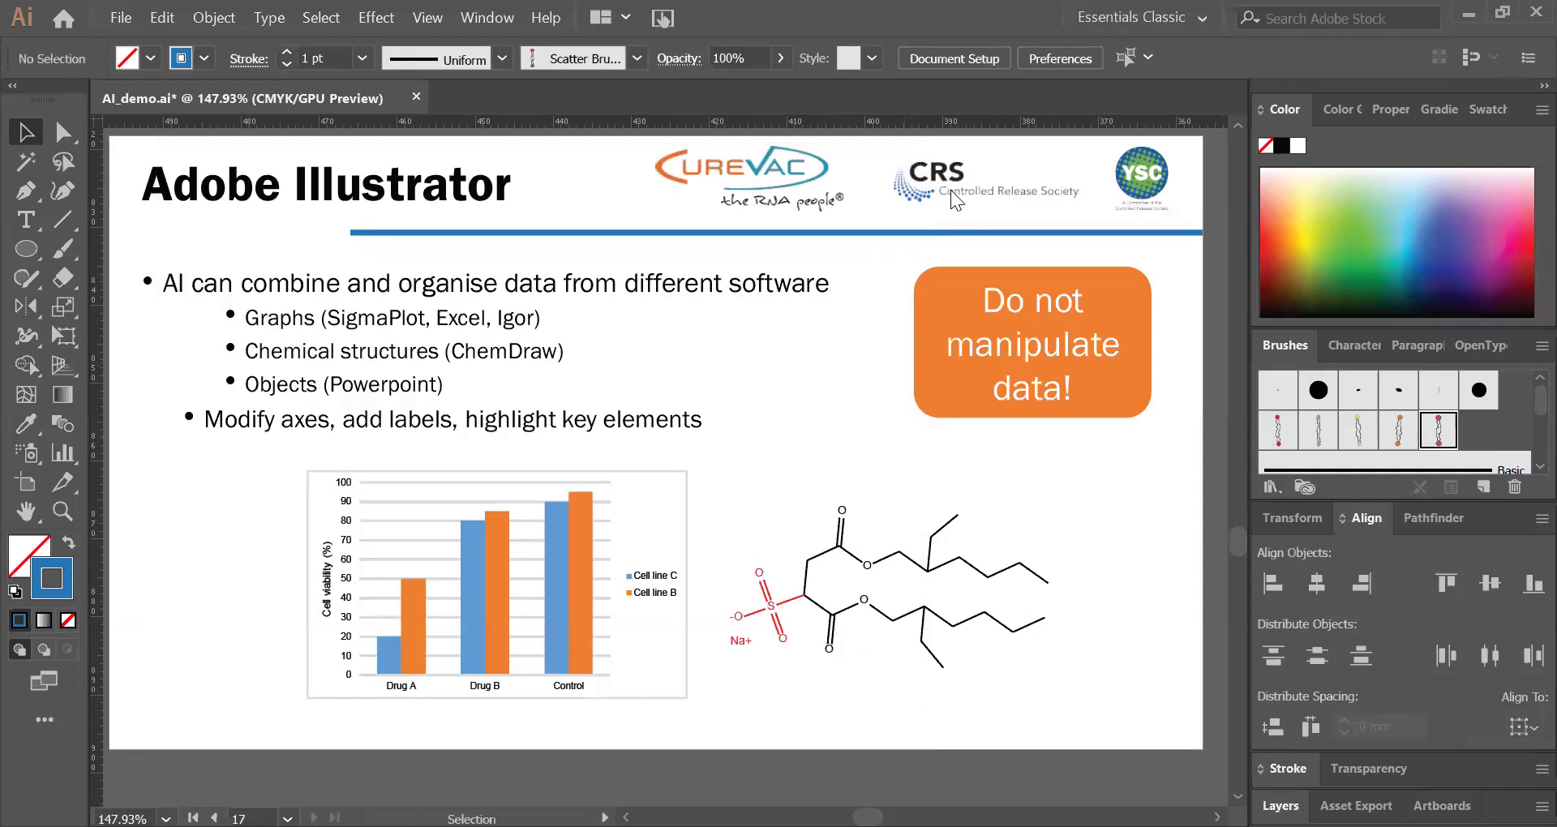
Step: Draw a closed four-anchor path with the Pen tool on an empty artboard area
left_click(63, 192)
left_click(26, 193)
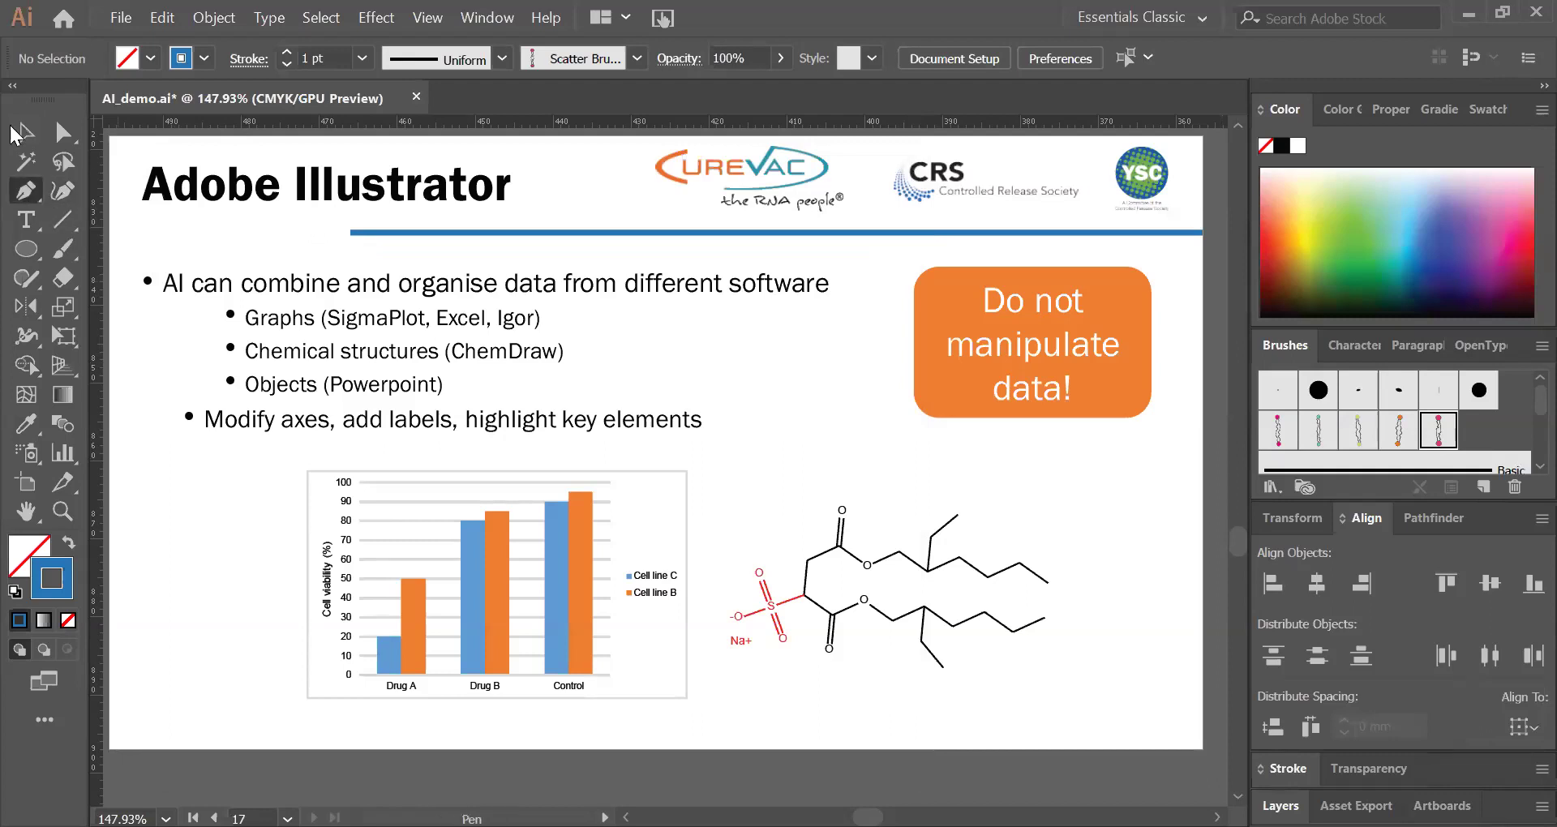
left_click_drag(266, 272, 386, 385)
left_click_drag(591, 353, 209, 274)
left_click(264, 218)
left_click(155, 403)
left_click(404, 441)
left_click(511, 317)
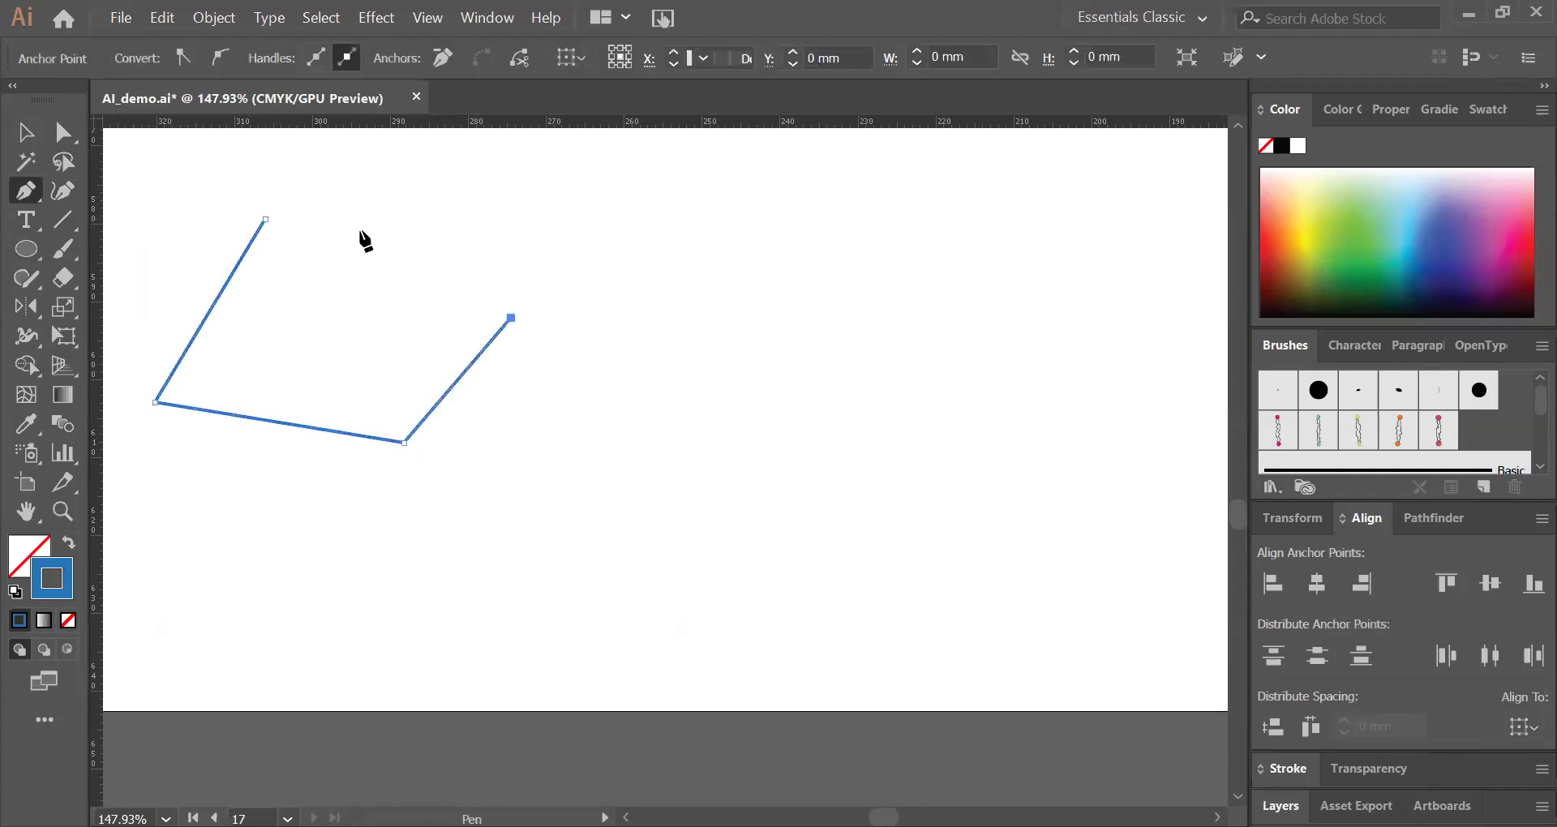
left_click(265, 217)
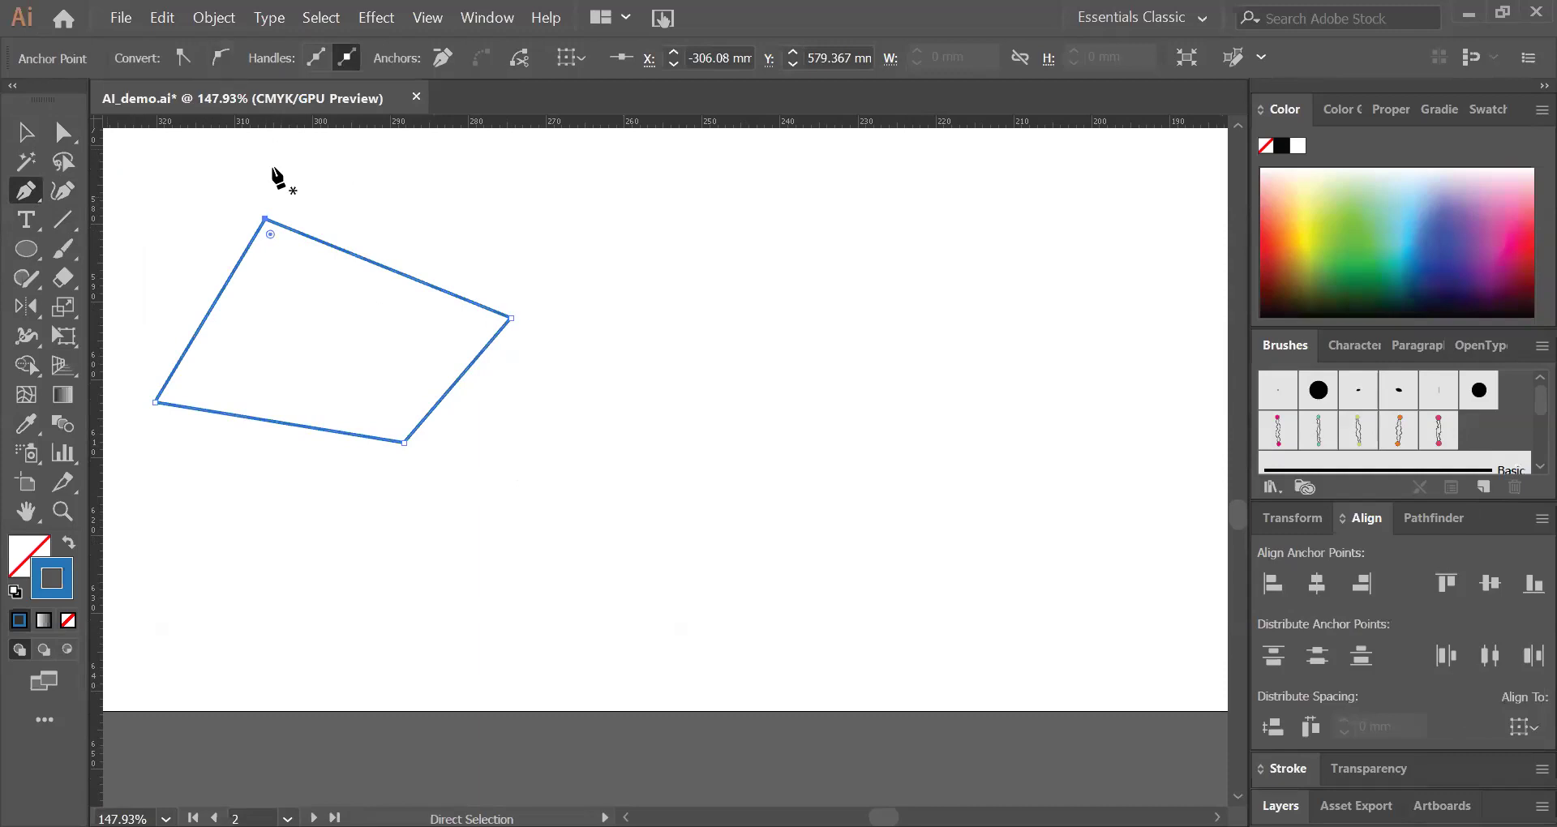
Step: Convert the path's top and right corners to smooth anchor points
left_click(219, 58)
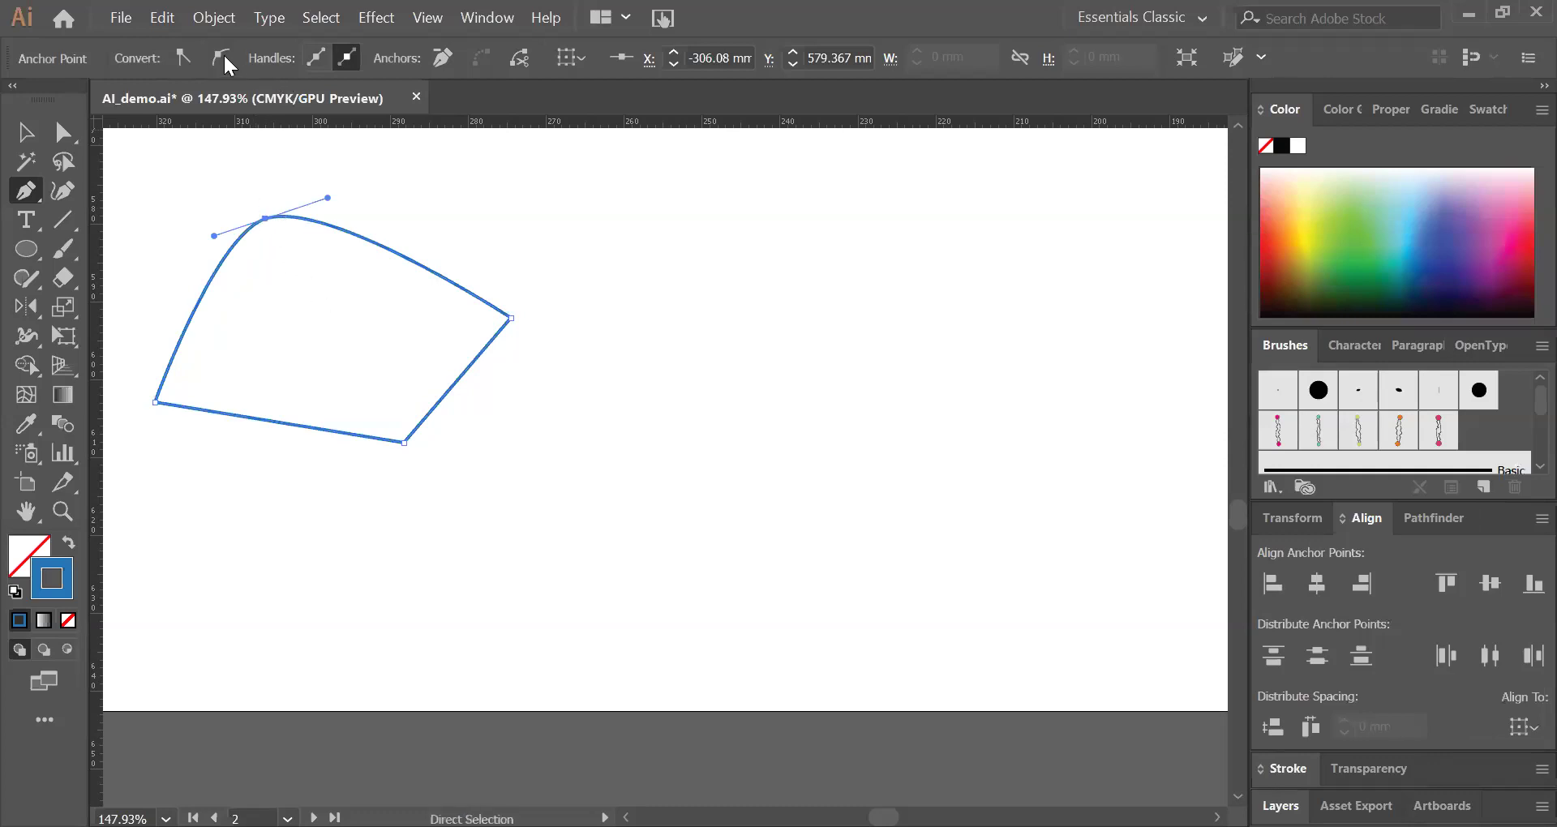
left_click(62, 131)
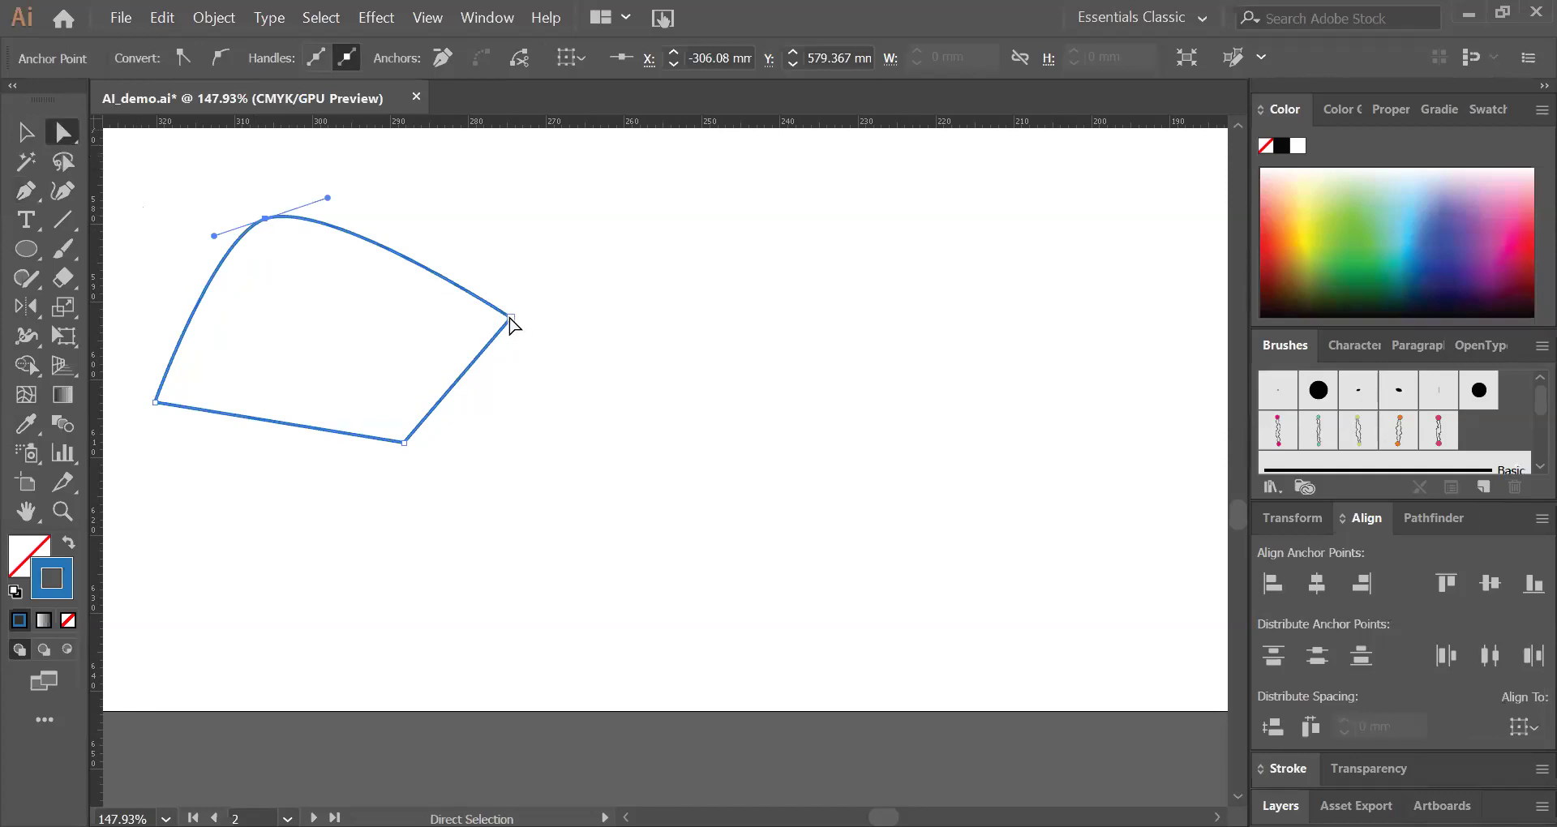
left_click(510, 320)
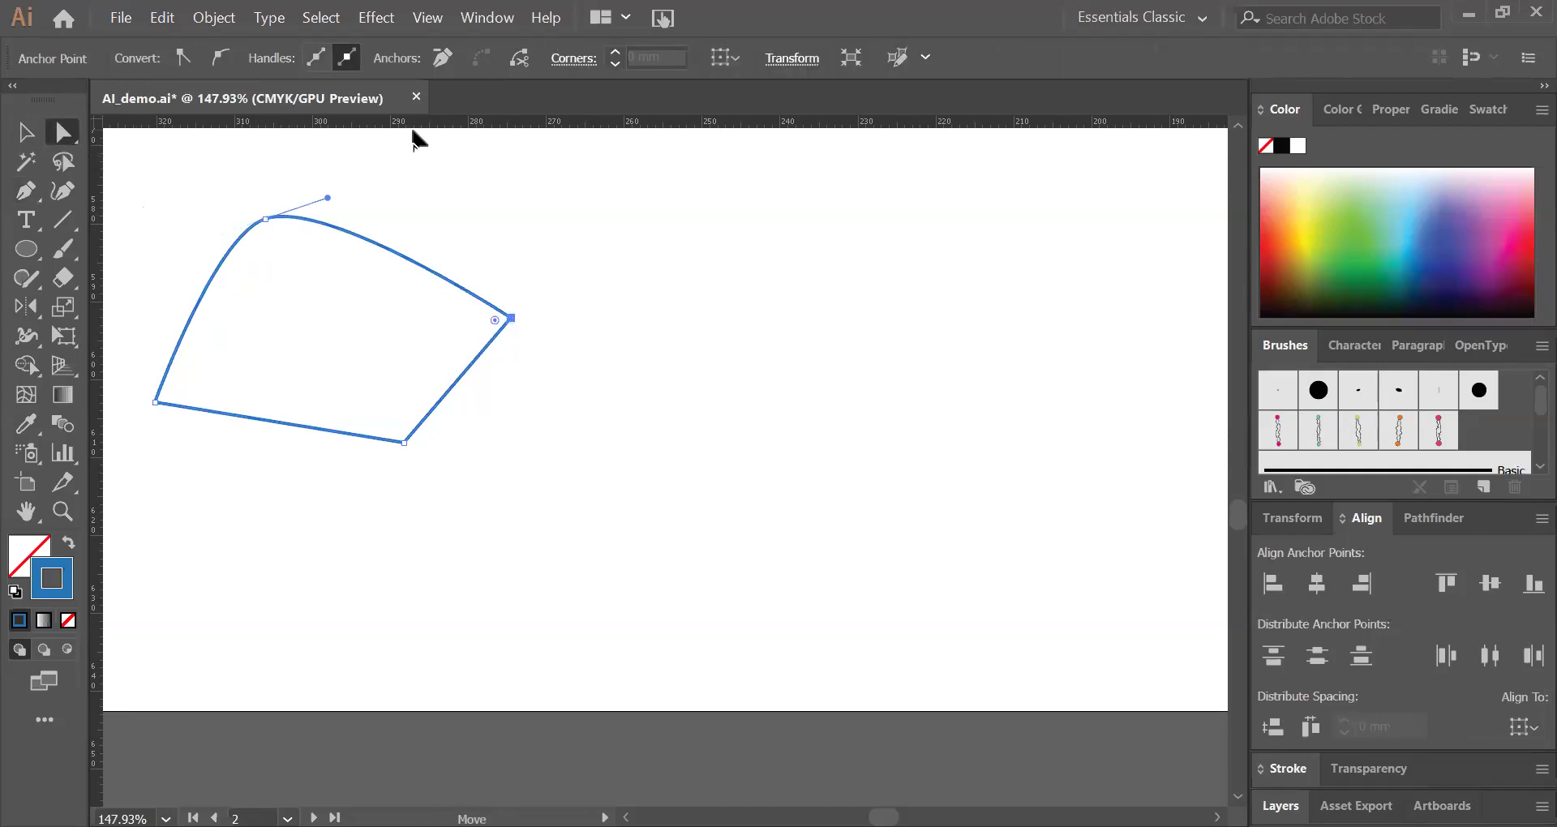
left_click(222, 57)
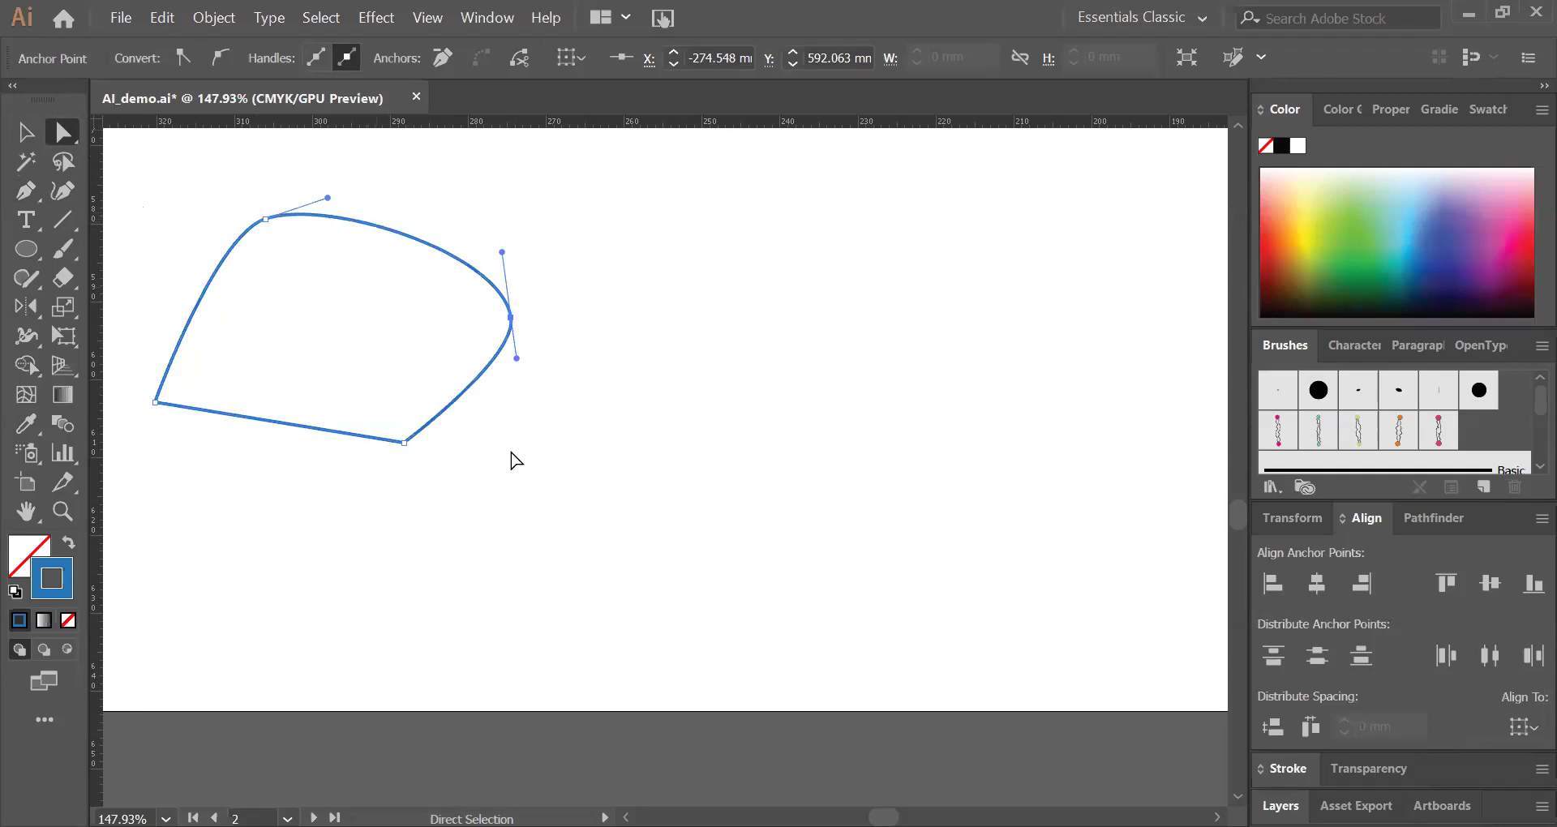
left_click(404, 443)
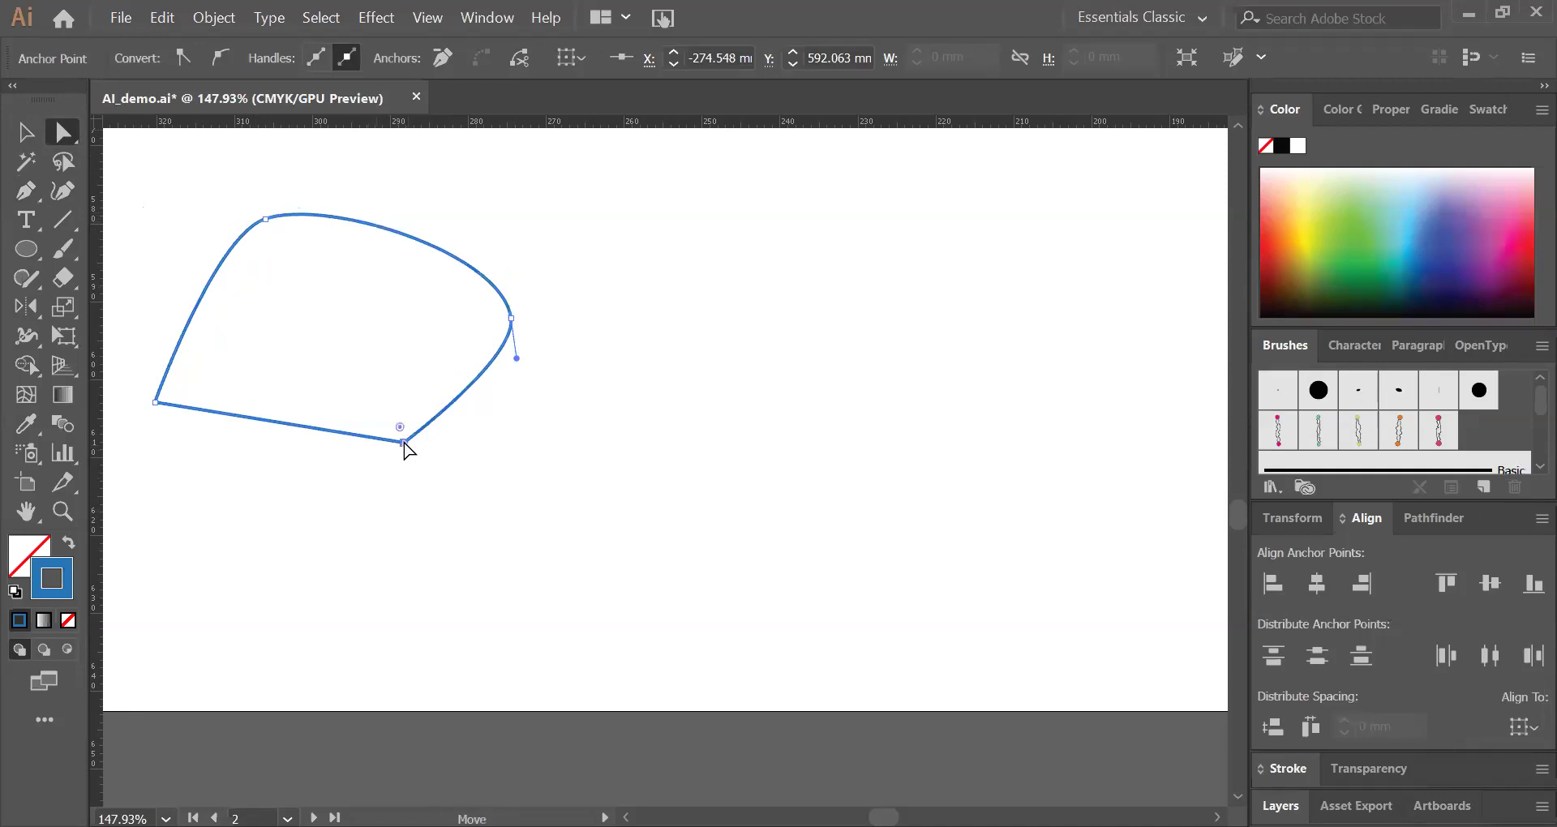
left_click(511, 318)
left_click(528, 253)
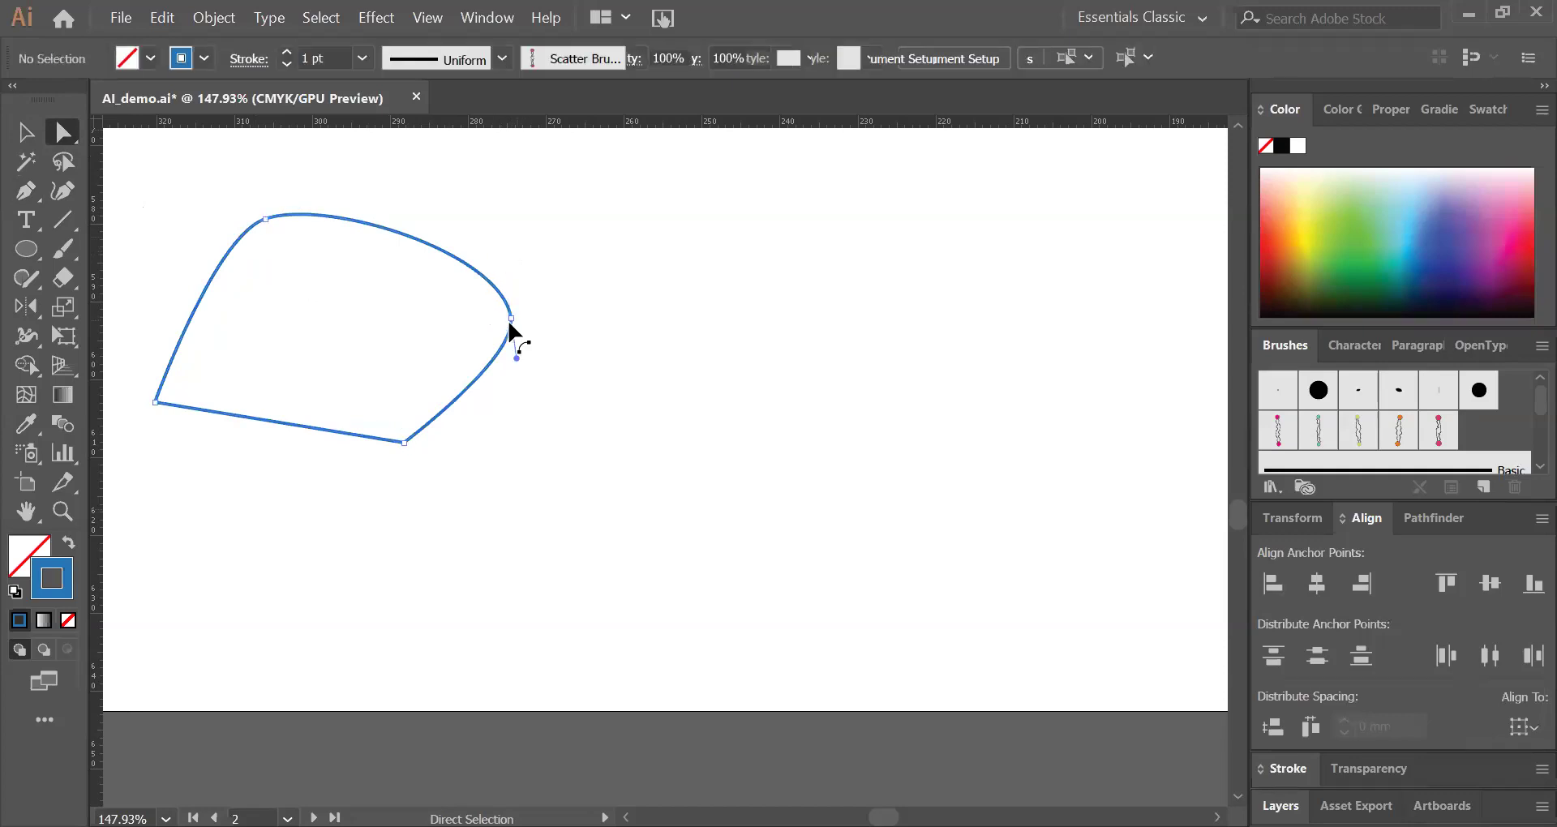
left_click(514, 334)
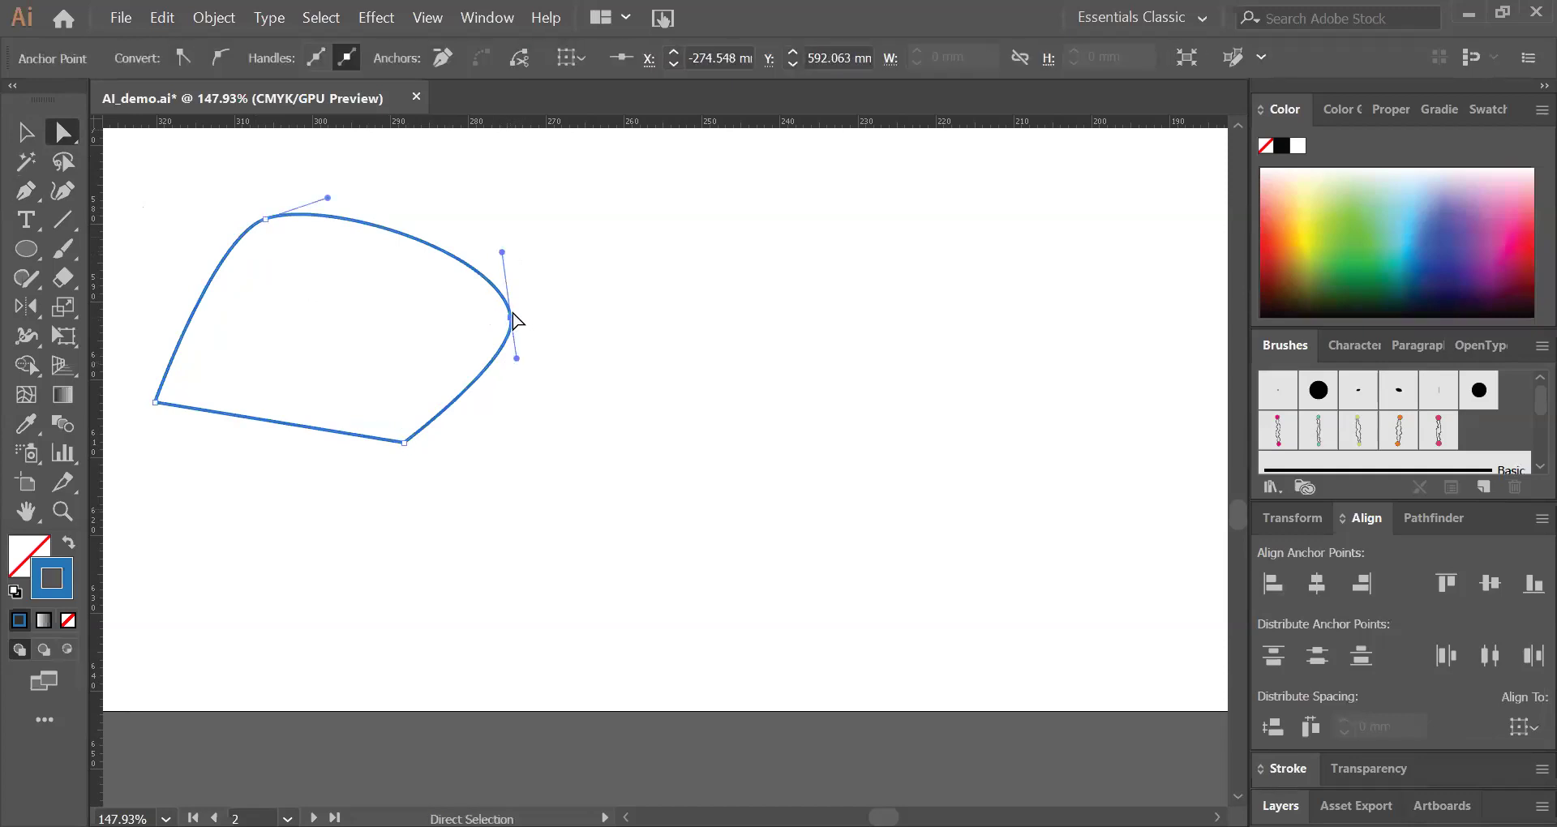
Step: Drag the right anchor's handles to round its corner into a smooth bulge
mouse_move(514, 323)
left_mouse_down()
mouse_move(556, 303)
mouse_move(511, 323)
left_mouse_up()
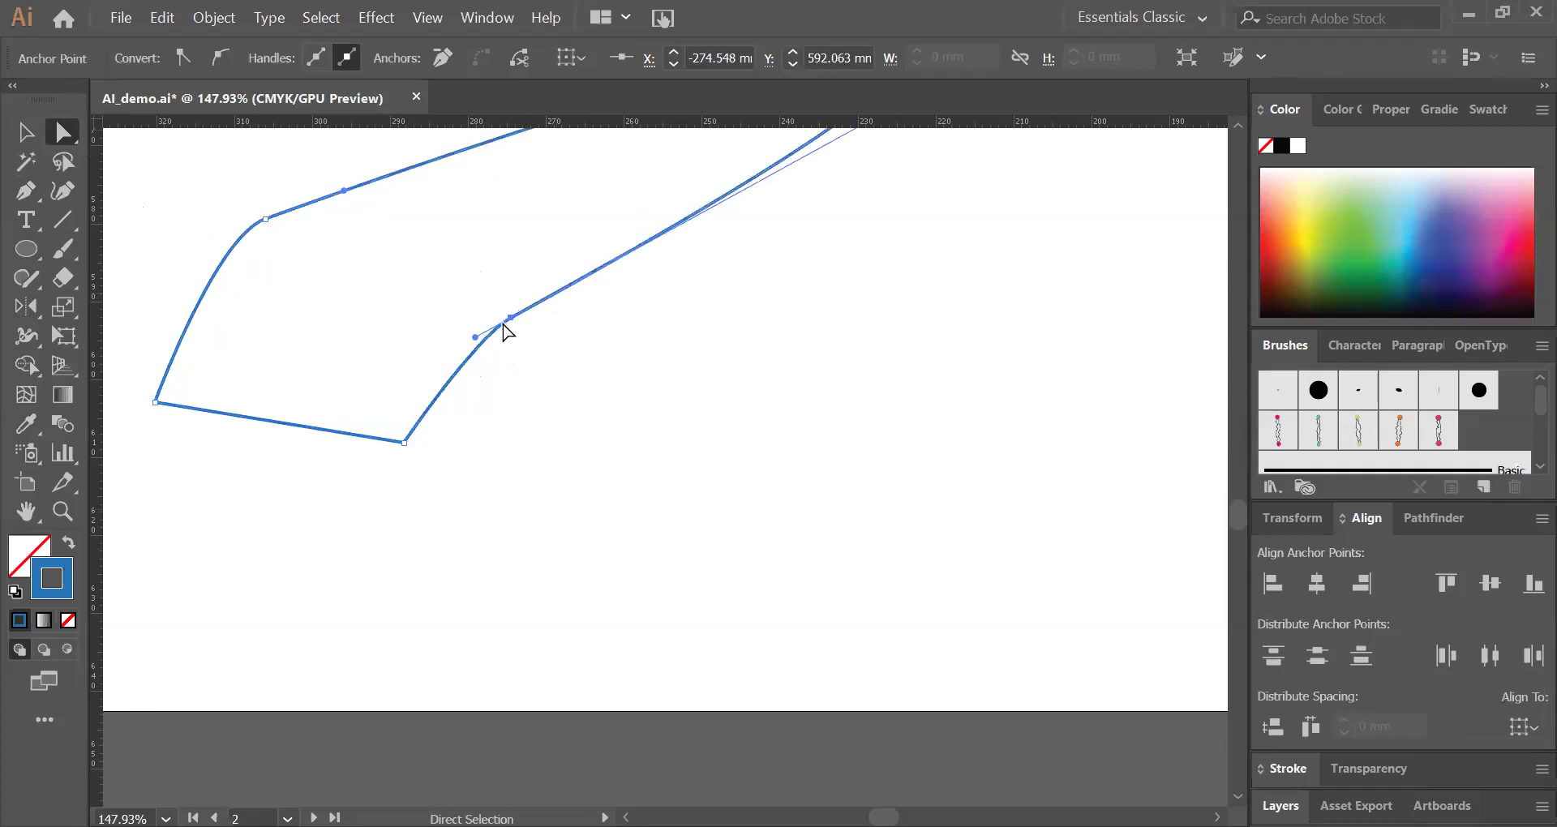
key("ctrl+z")
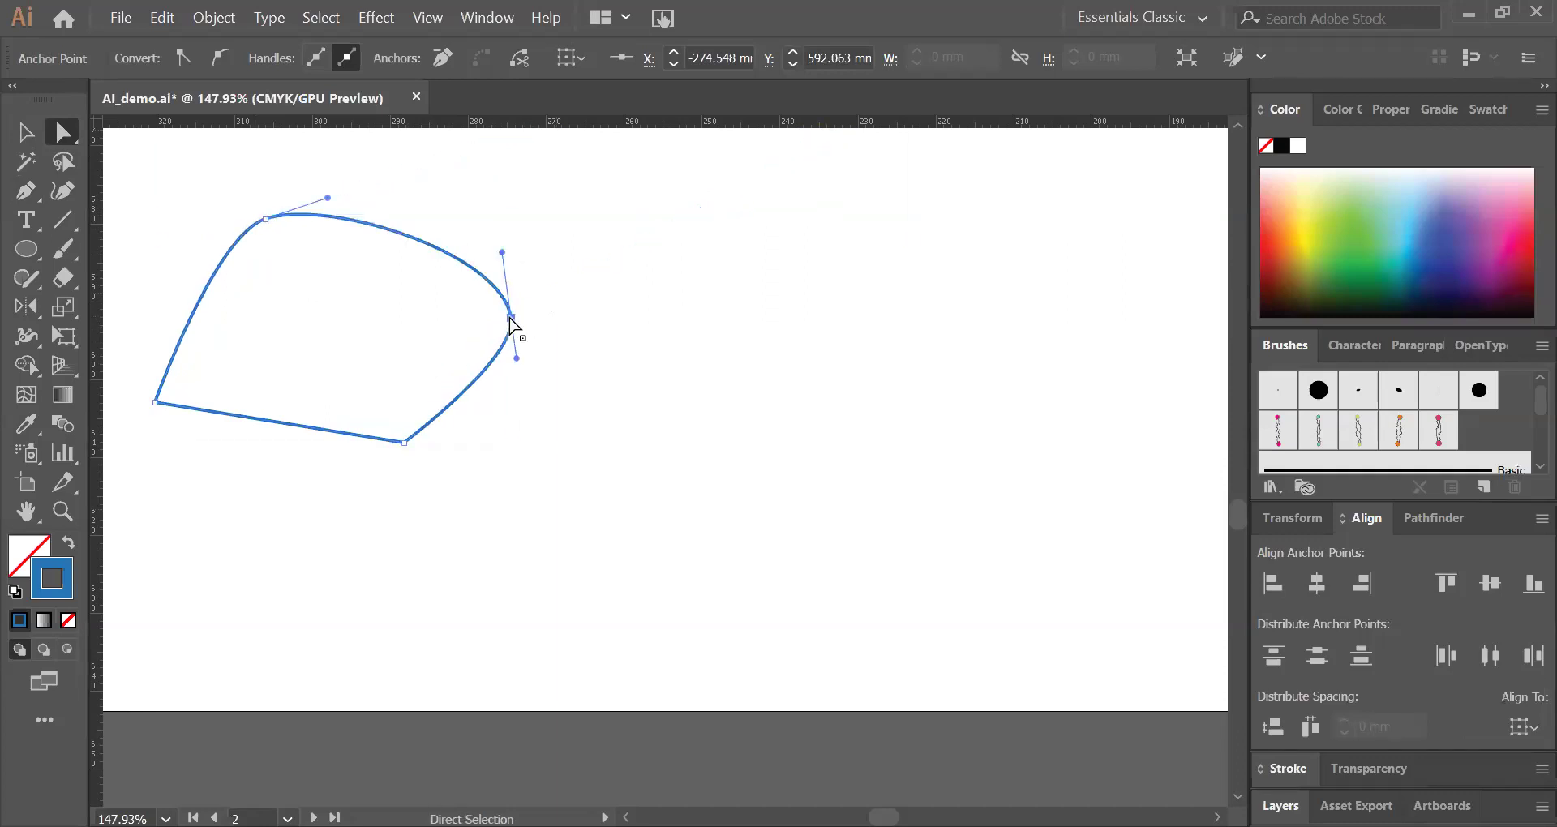
left_click_drag(517, 357, 376, 366)
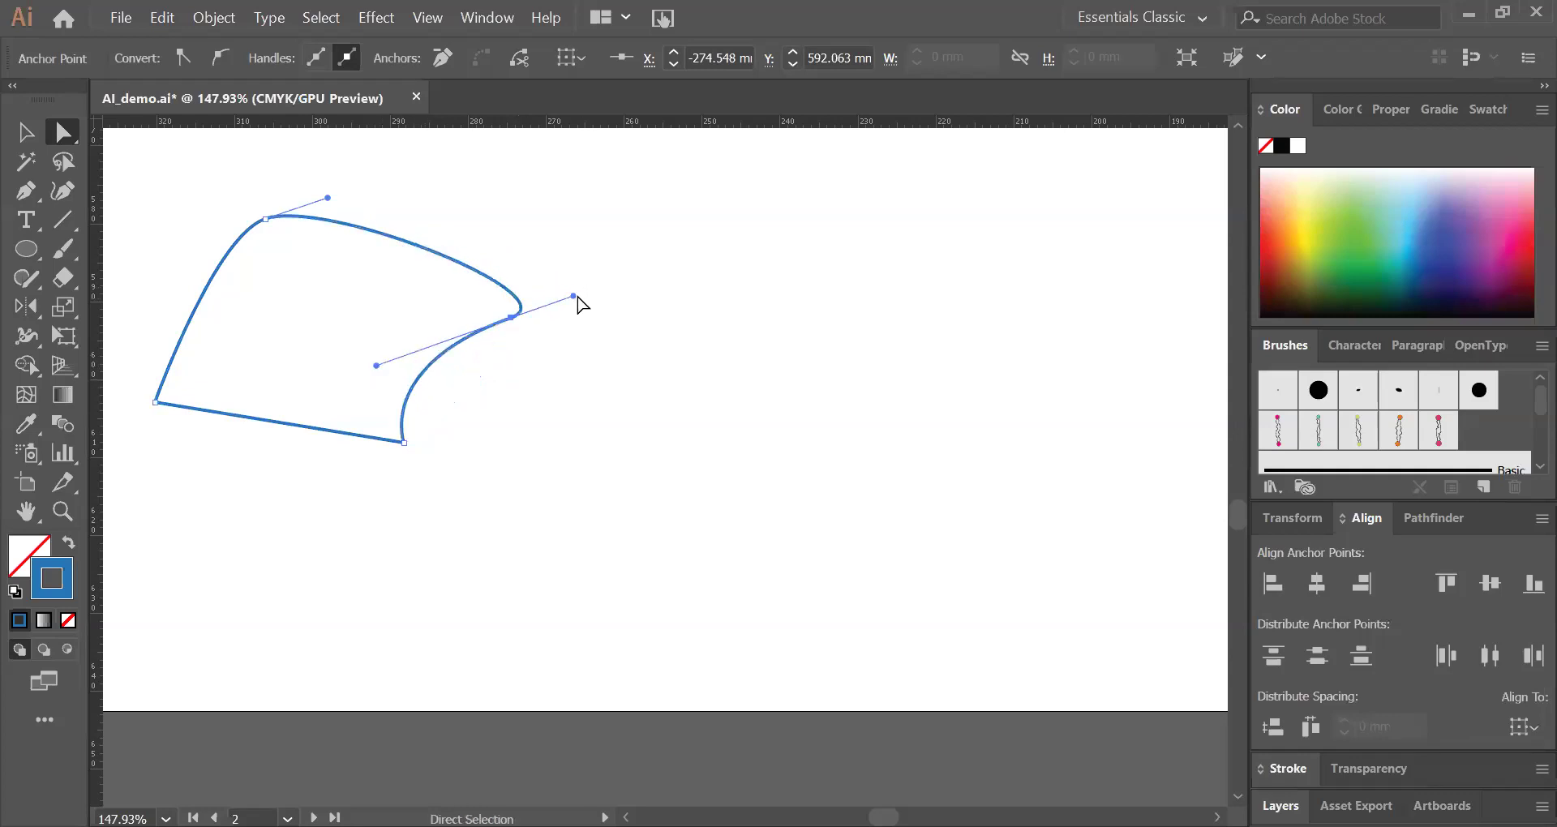
left_click_drag(574, 296, 526, 256)
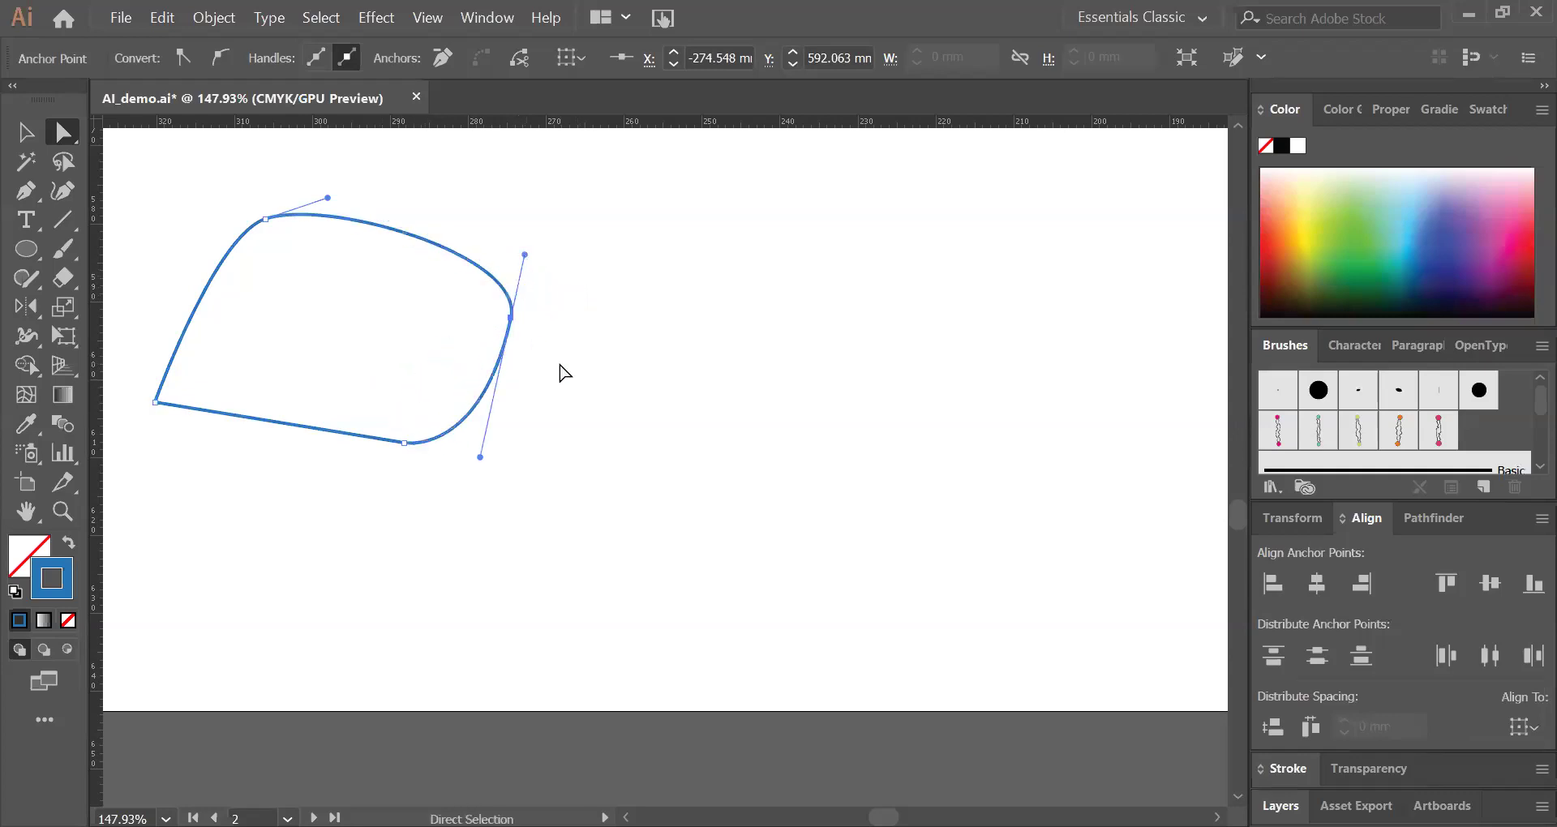
Step: Draw a smooth closed blob right of the first path with the Curvature Tool
left_click(68, 188)
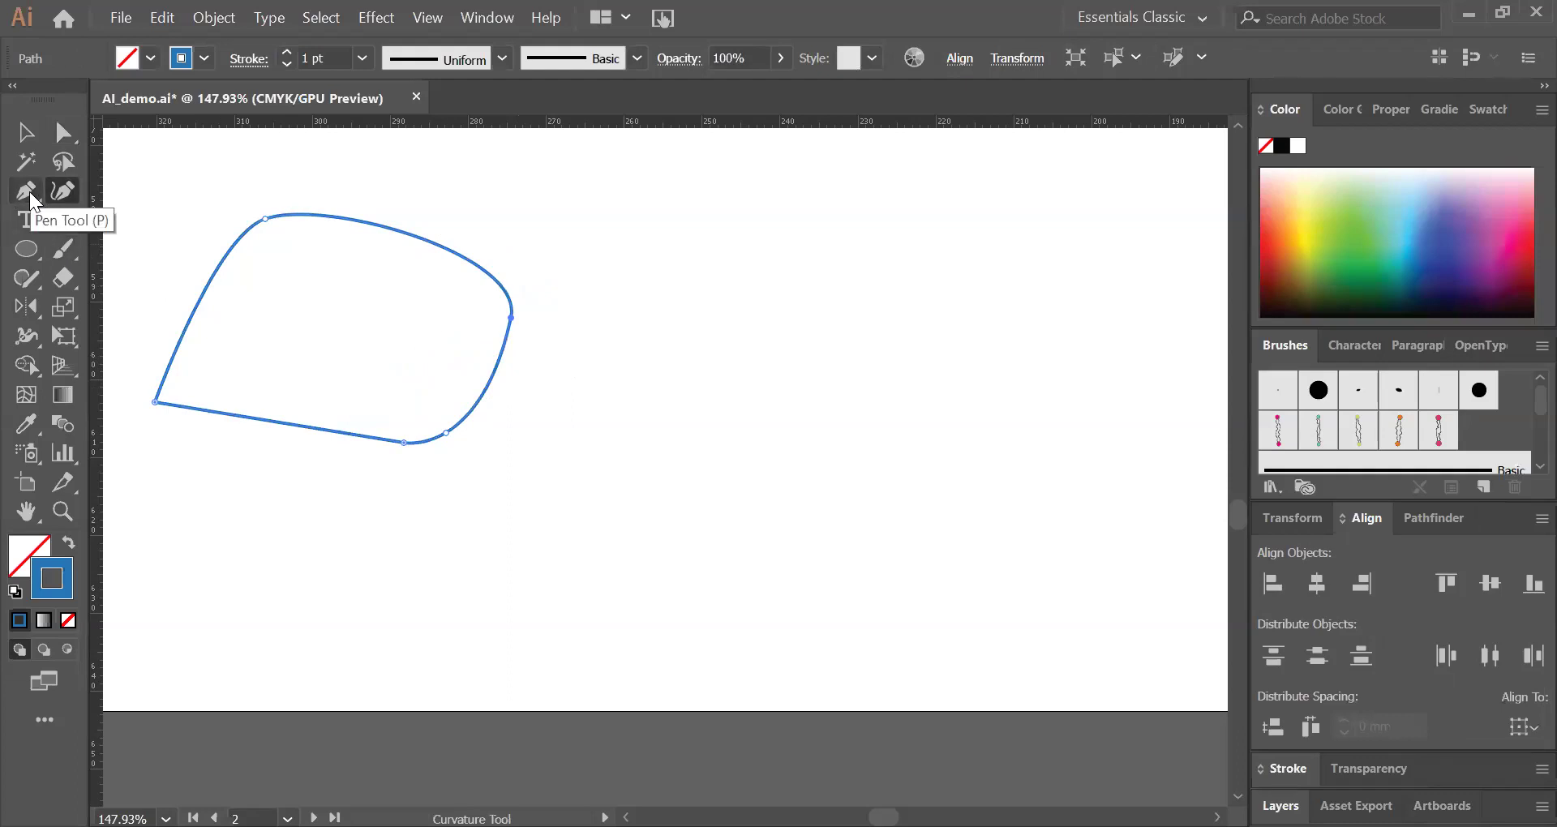
left_click(597, 337)
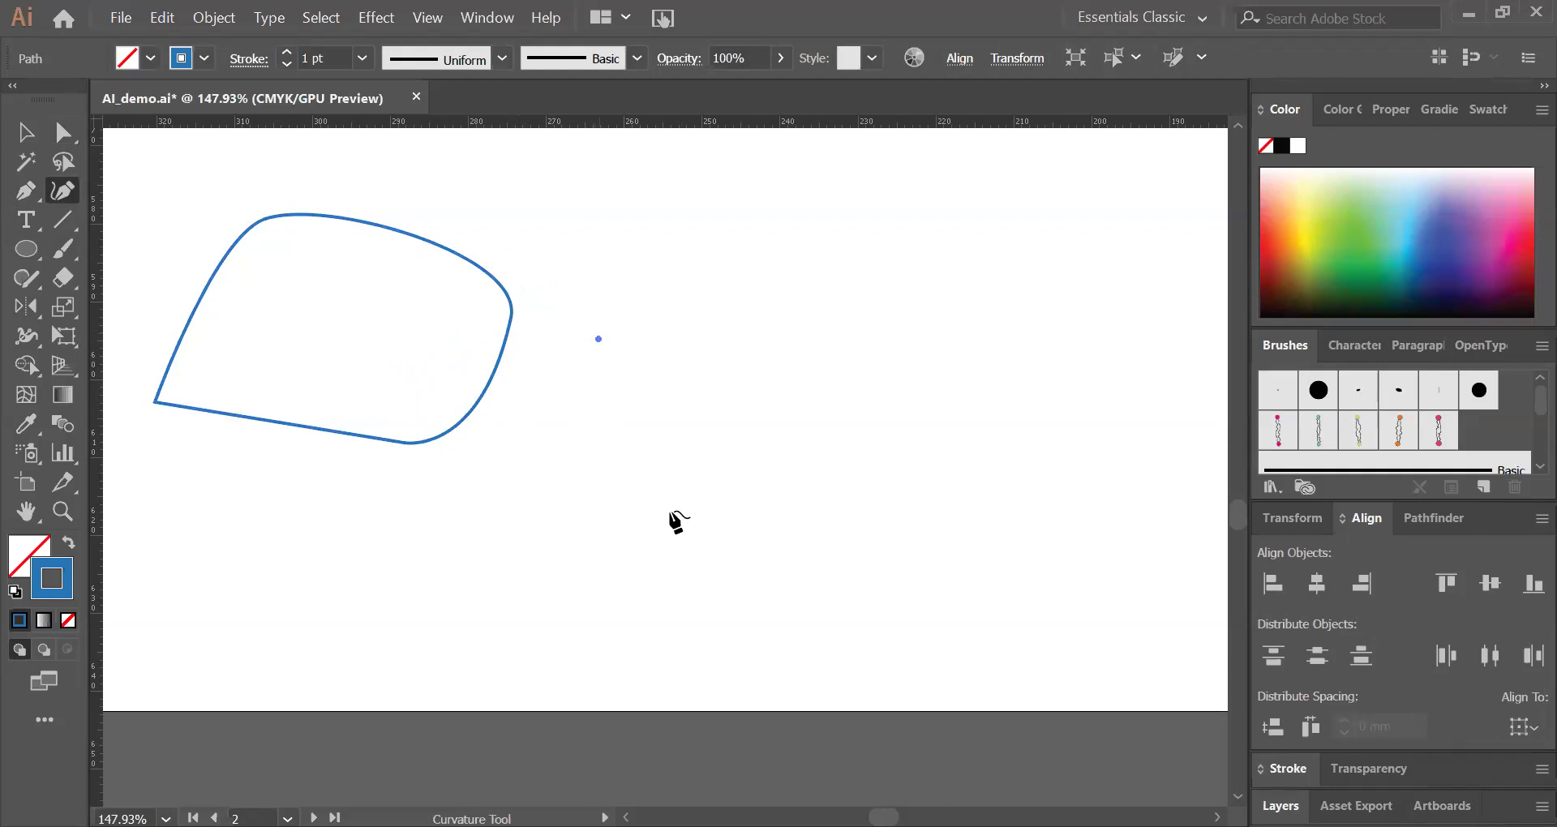
left_click(697, 519)
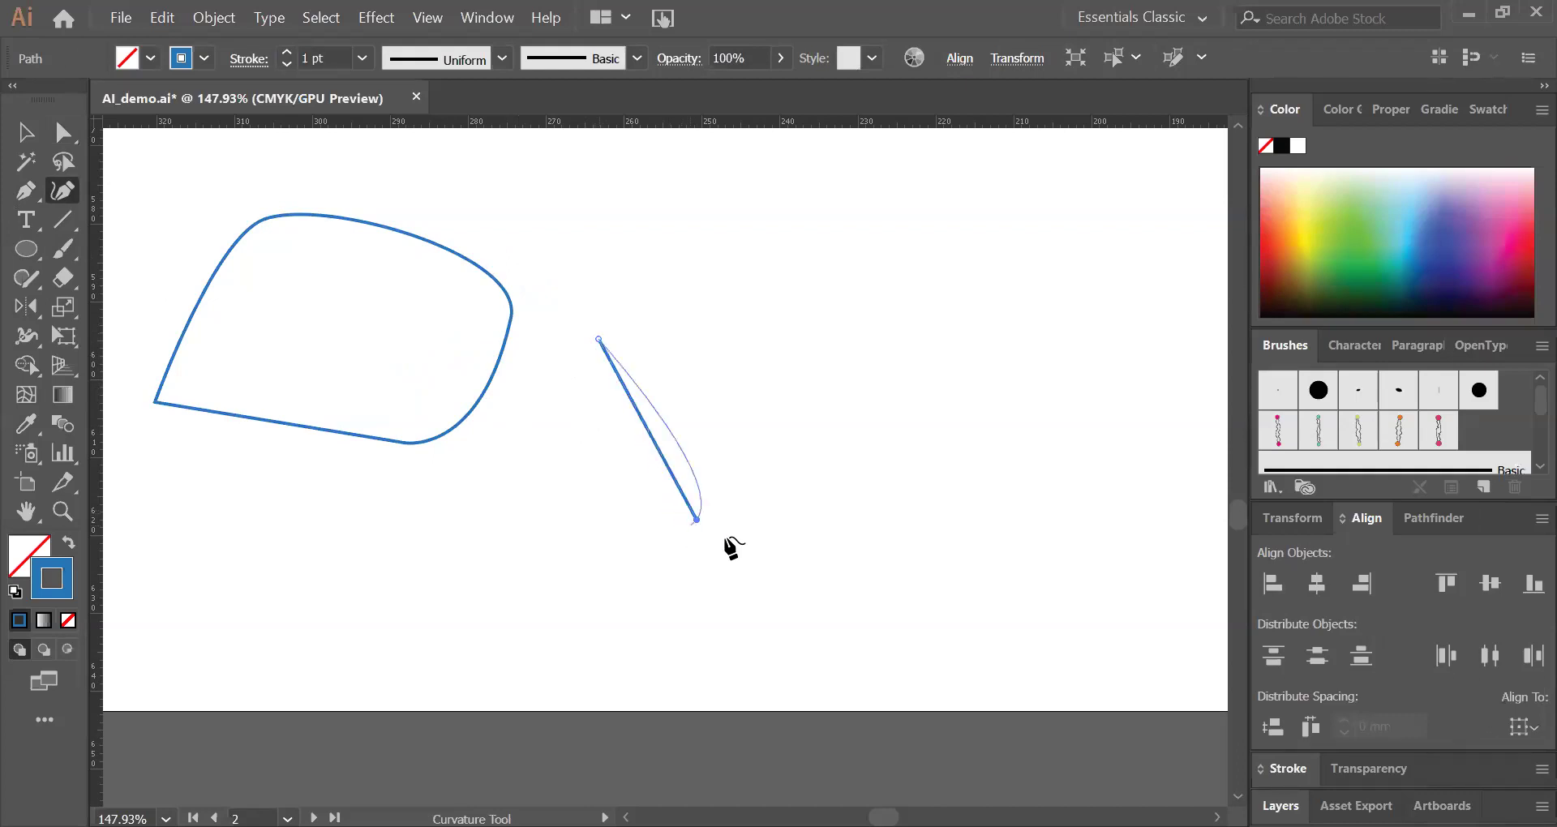
key("Escape")
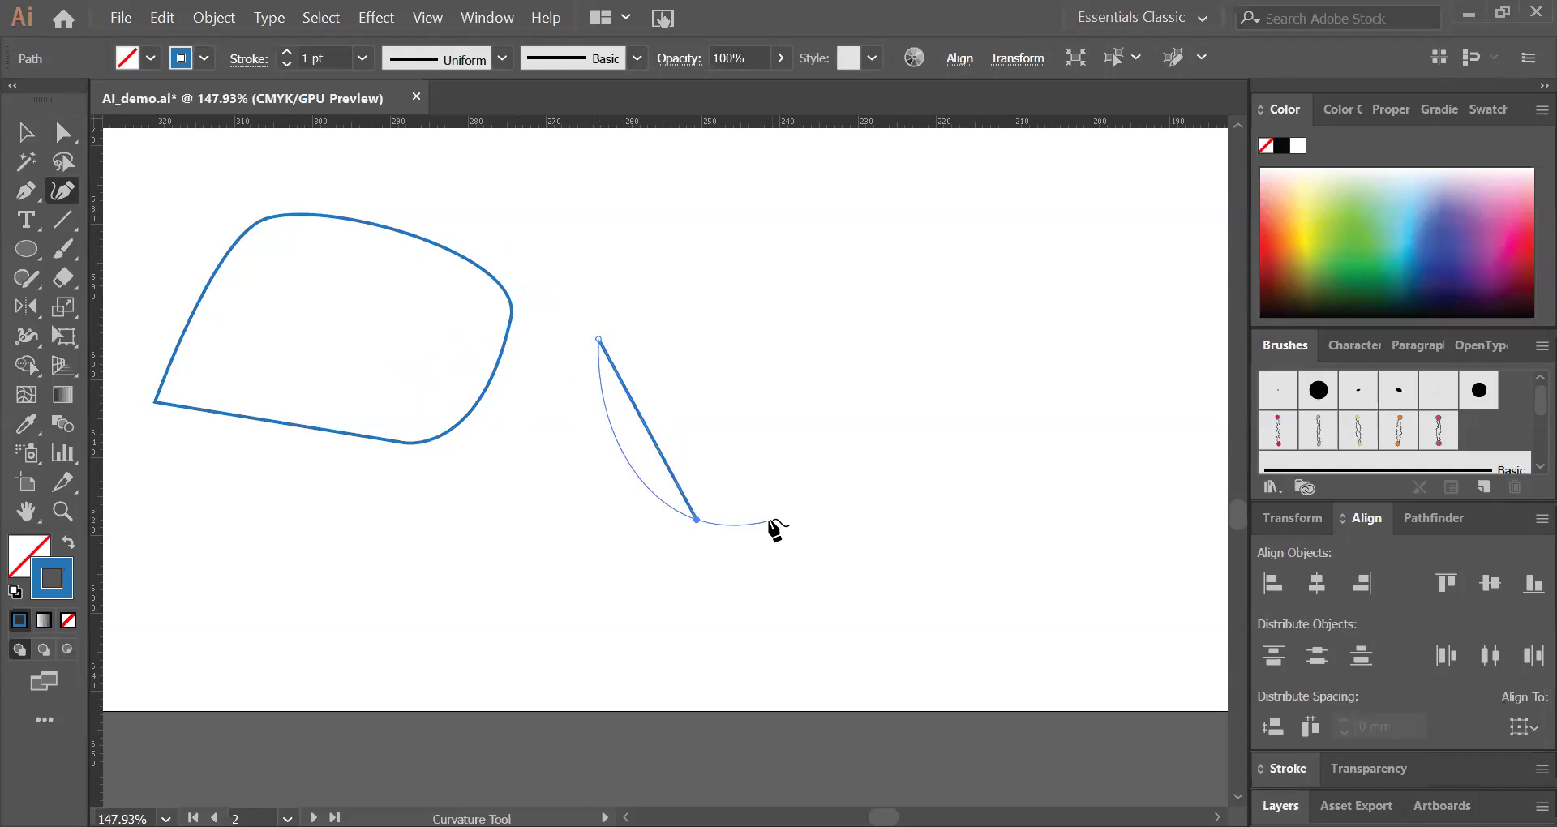
left_click(954, 259)
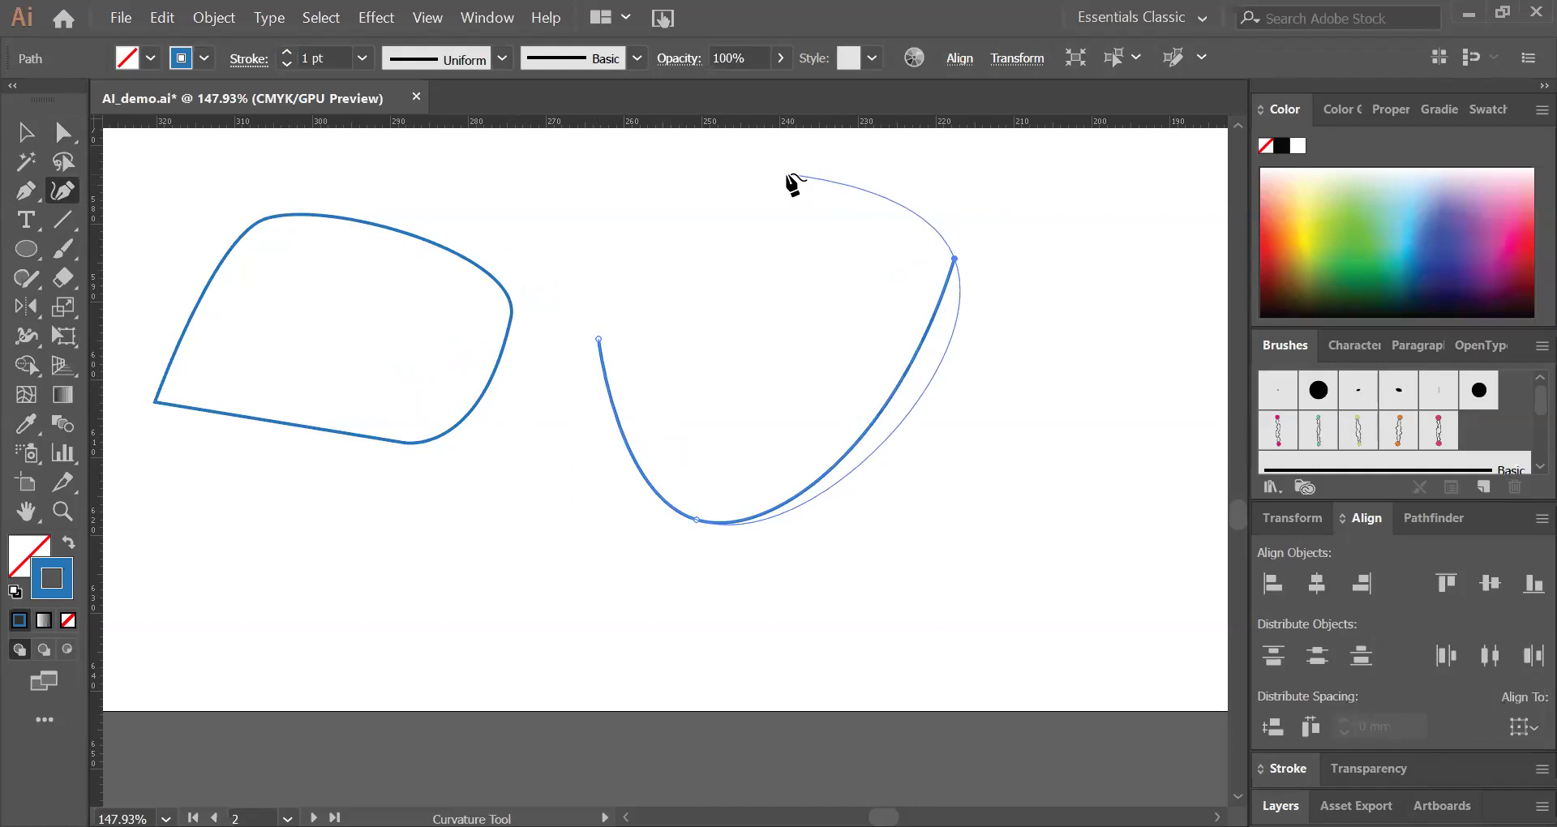
left_click(730, 175)
key("Escape")
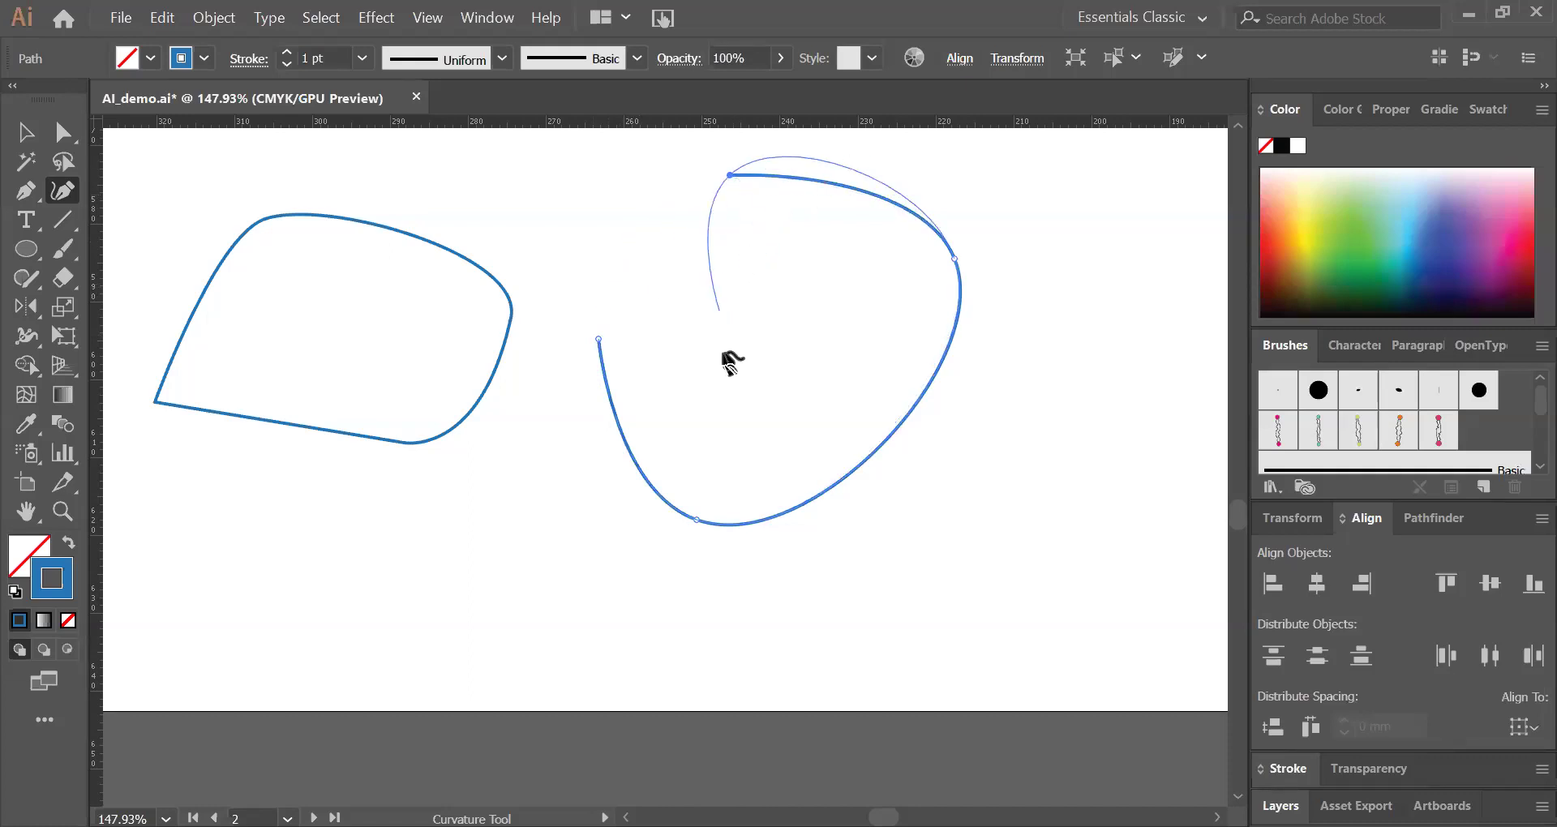
left_click(514, 174, "ctrl")
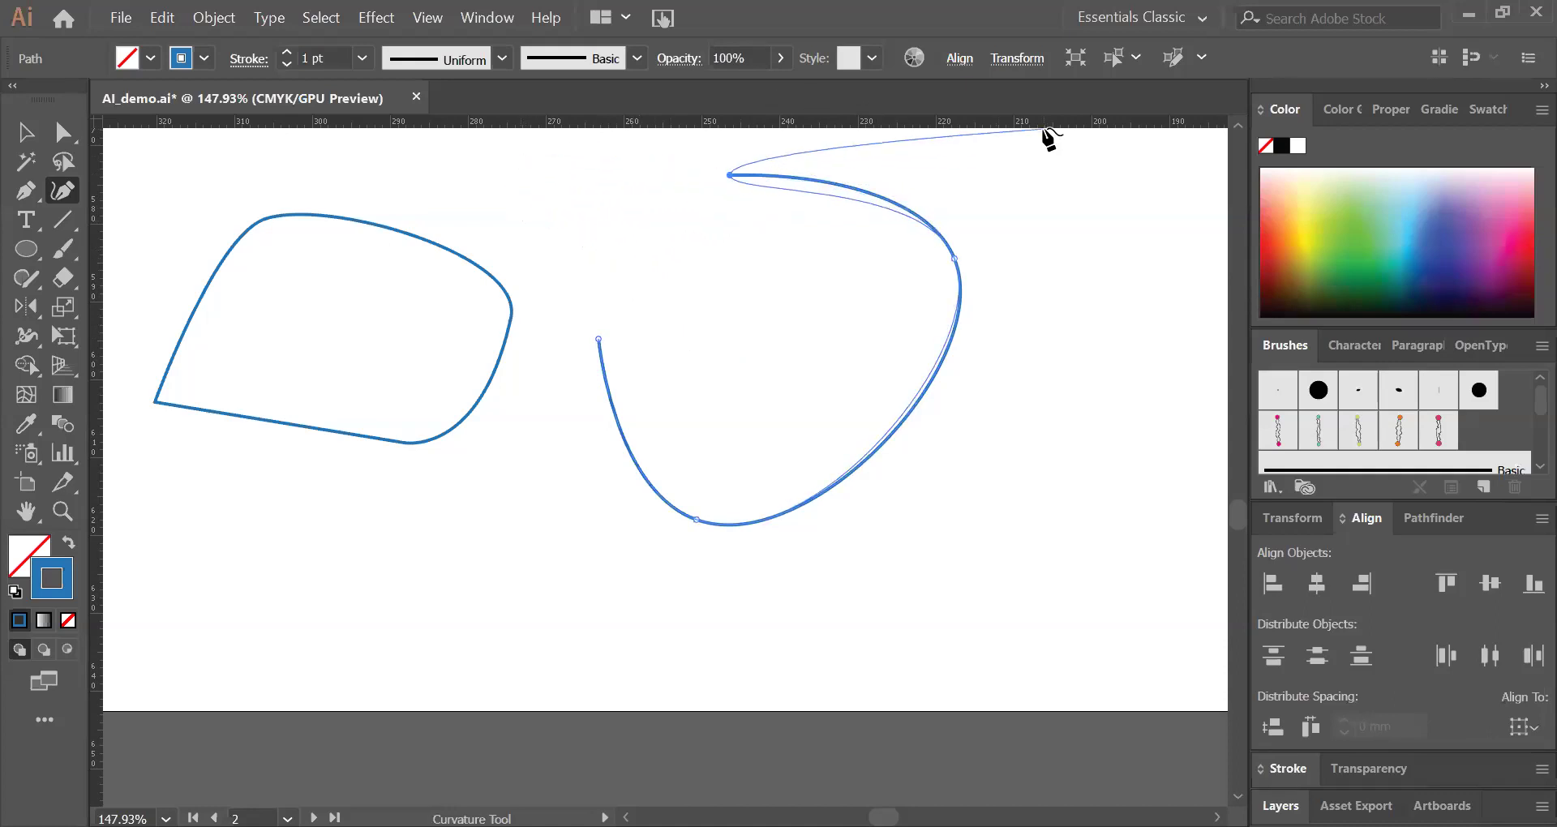
left_click(601, 347)
Step: Draw a circle with the Ellipse Tool below-left of the blob
key("space")
left_click_drag(592, 365, 469, 445)
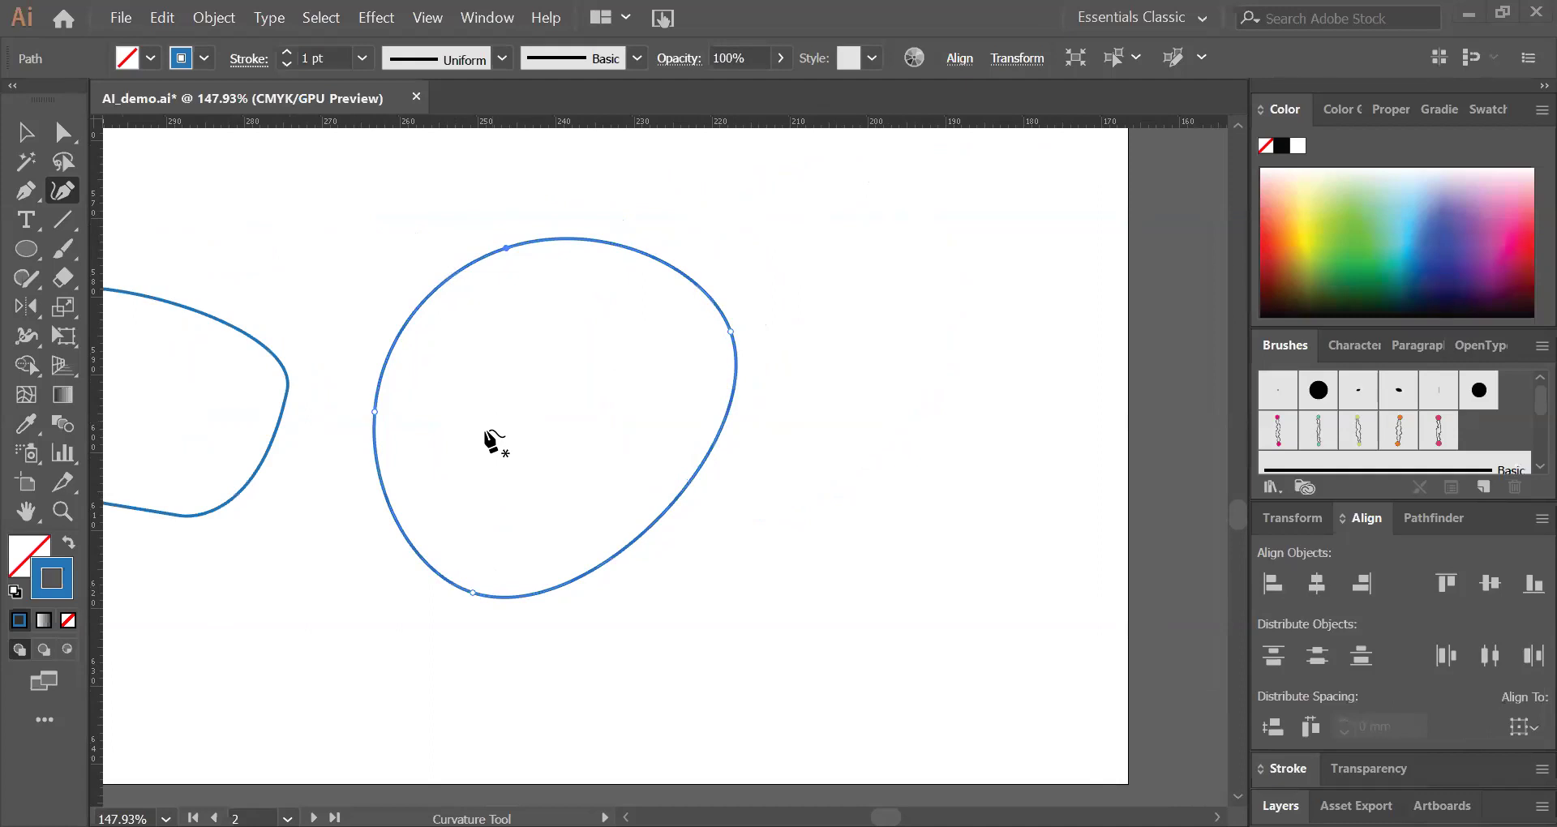
left_click(38, 245)
left_click_drag(214, 560, 424, 770)
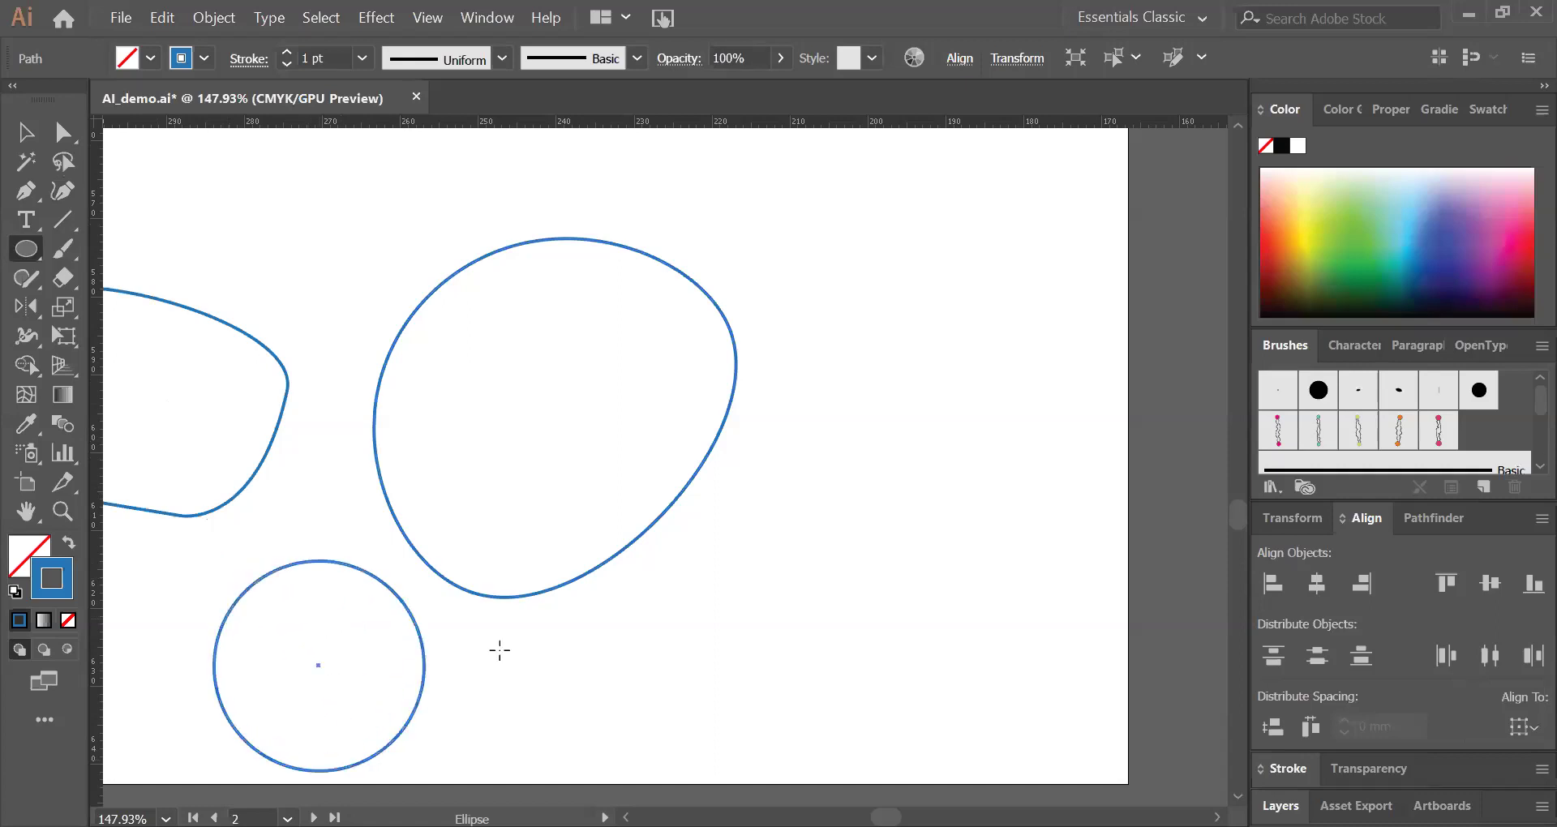
Step: Try turning the circle into an area text frame, then undo it
left_click(26, 230)
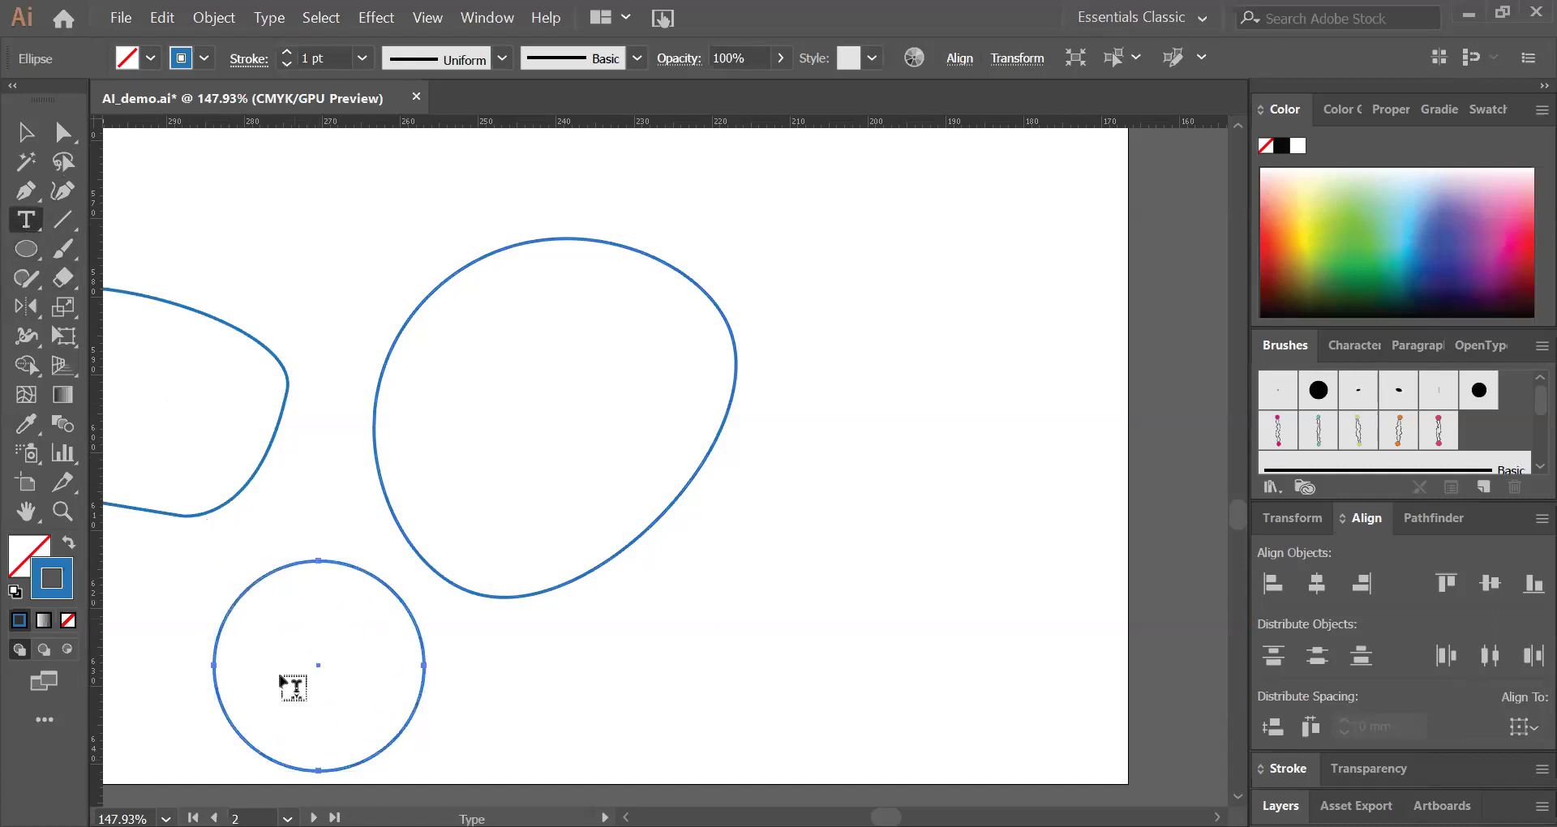
left_click(289, 774)
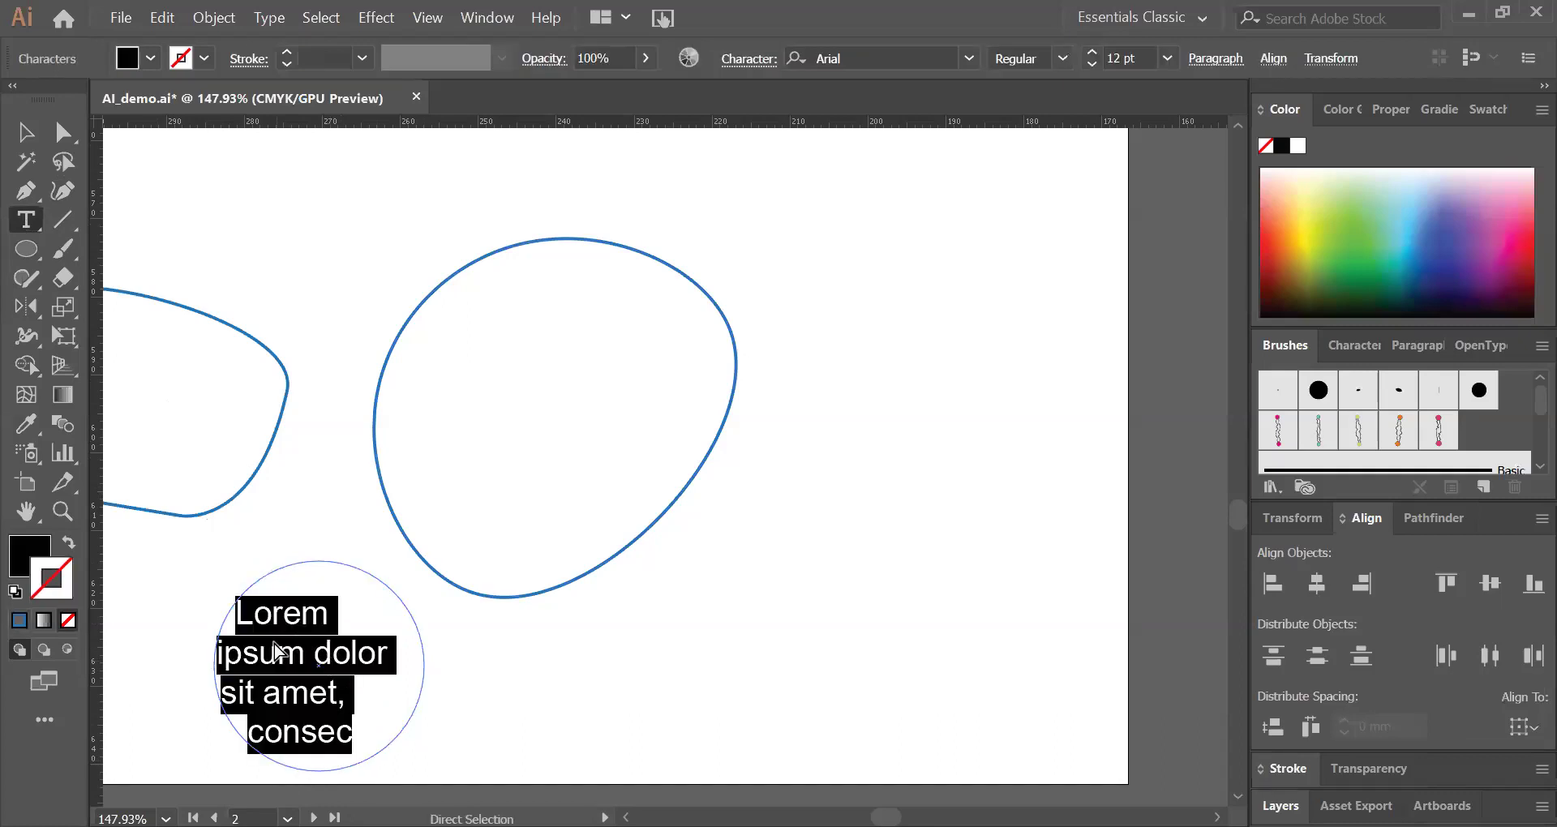
key("ctrl+z")
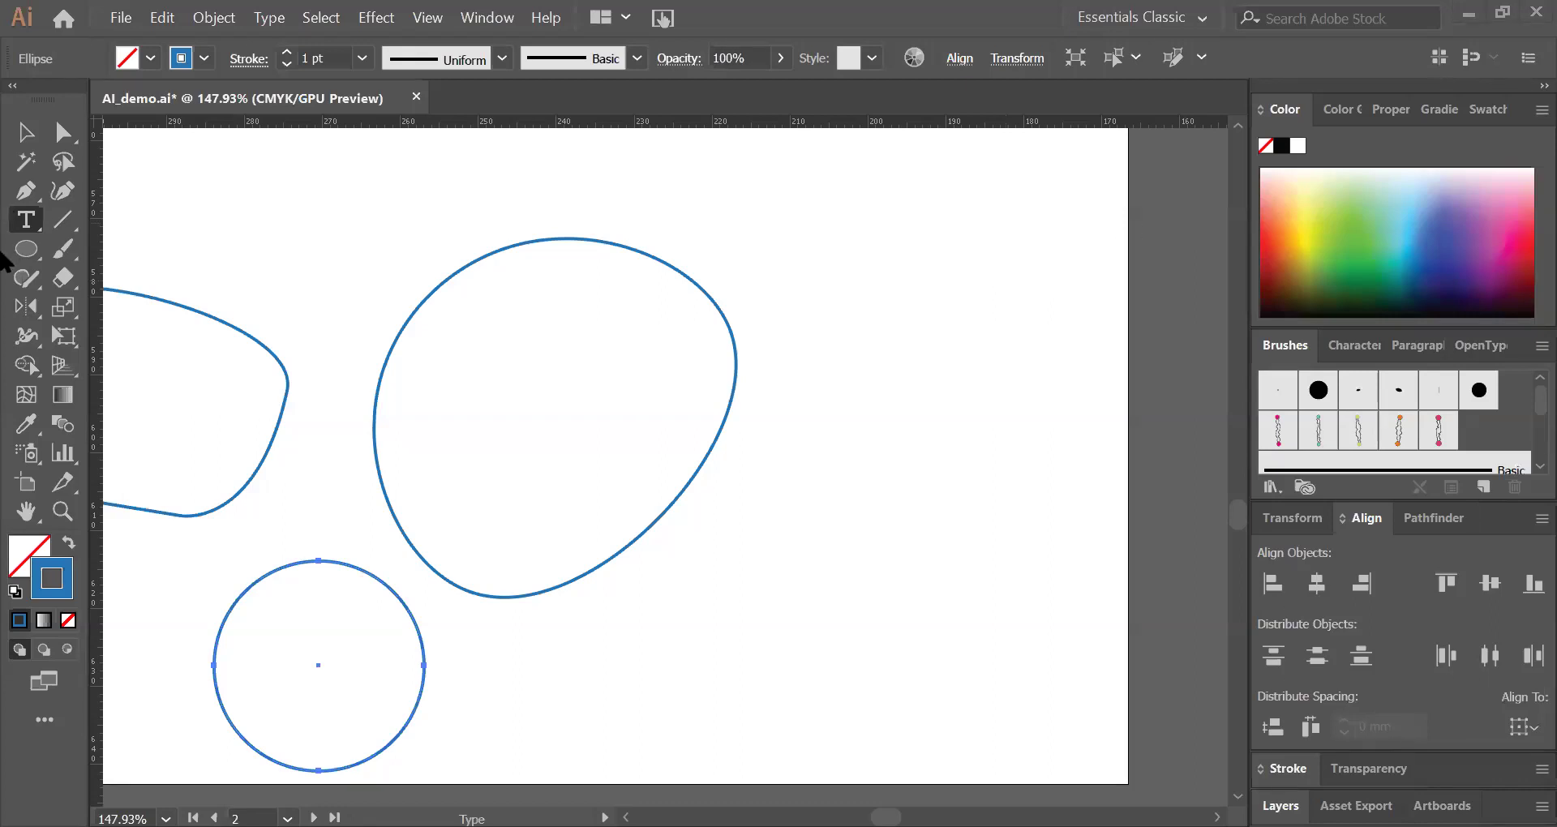
Step: Draw a rectangle at the artboard's lower right and bring up the Effect menu's 3D options
left_click(36, 256)
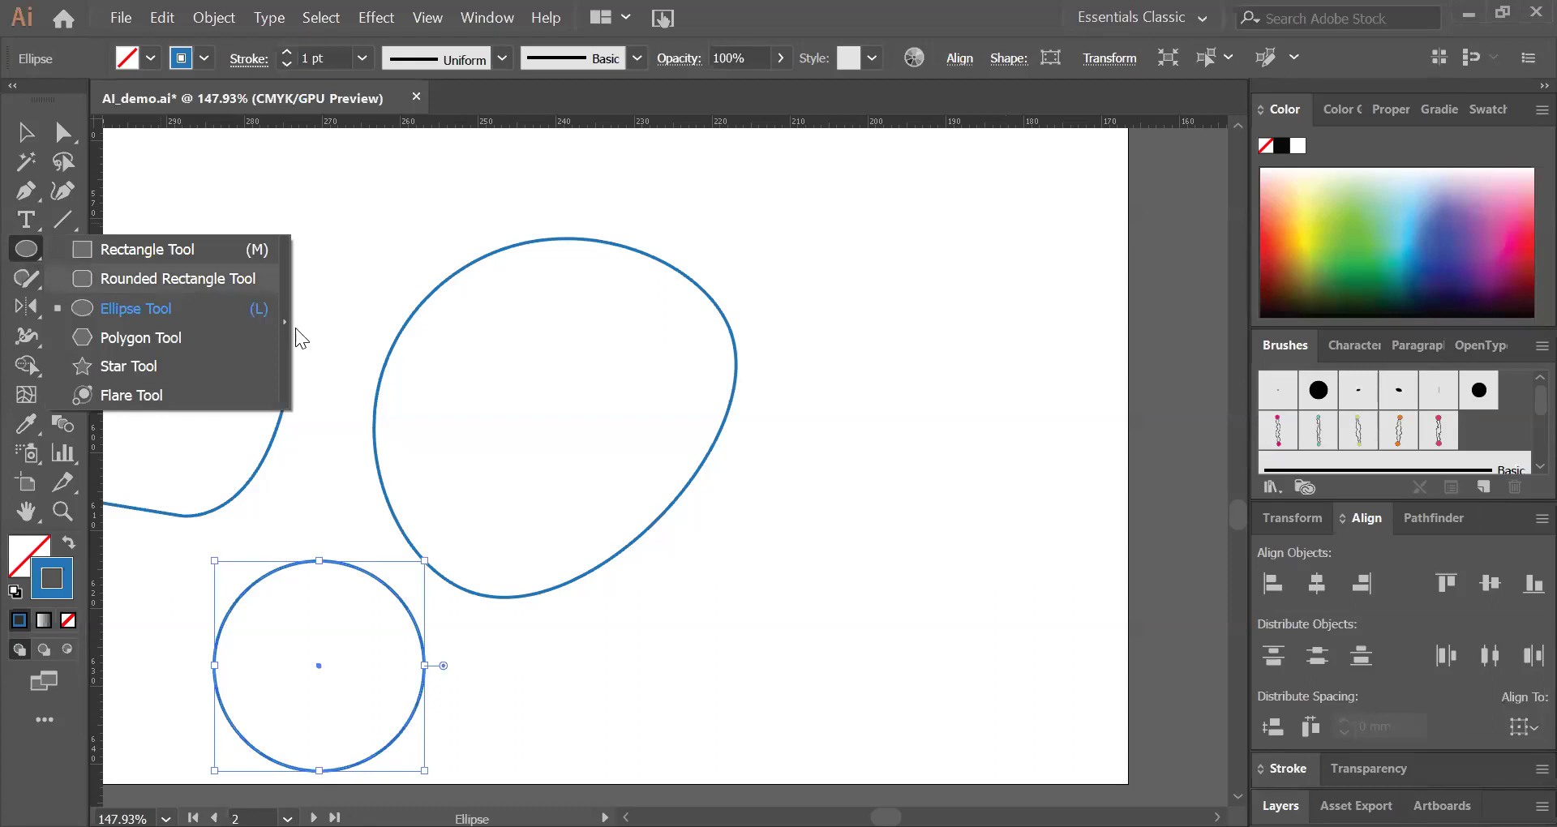
left_click(103, 252)
left_click_drag(759, 521, 1035, 663)
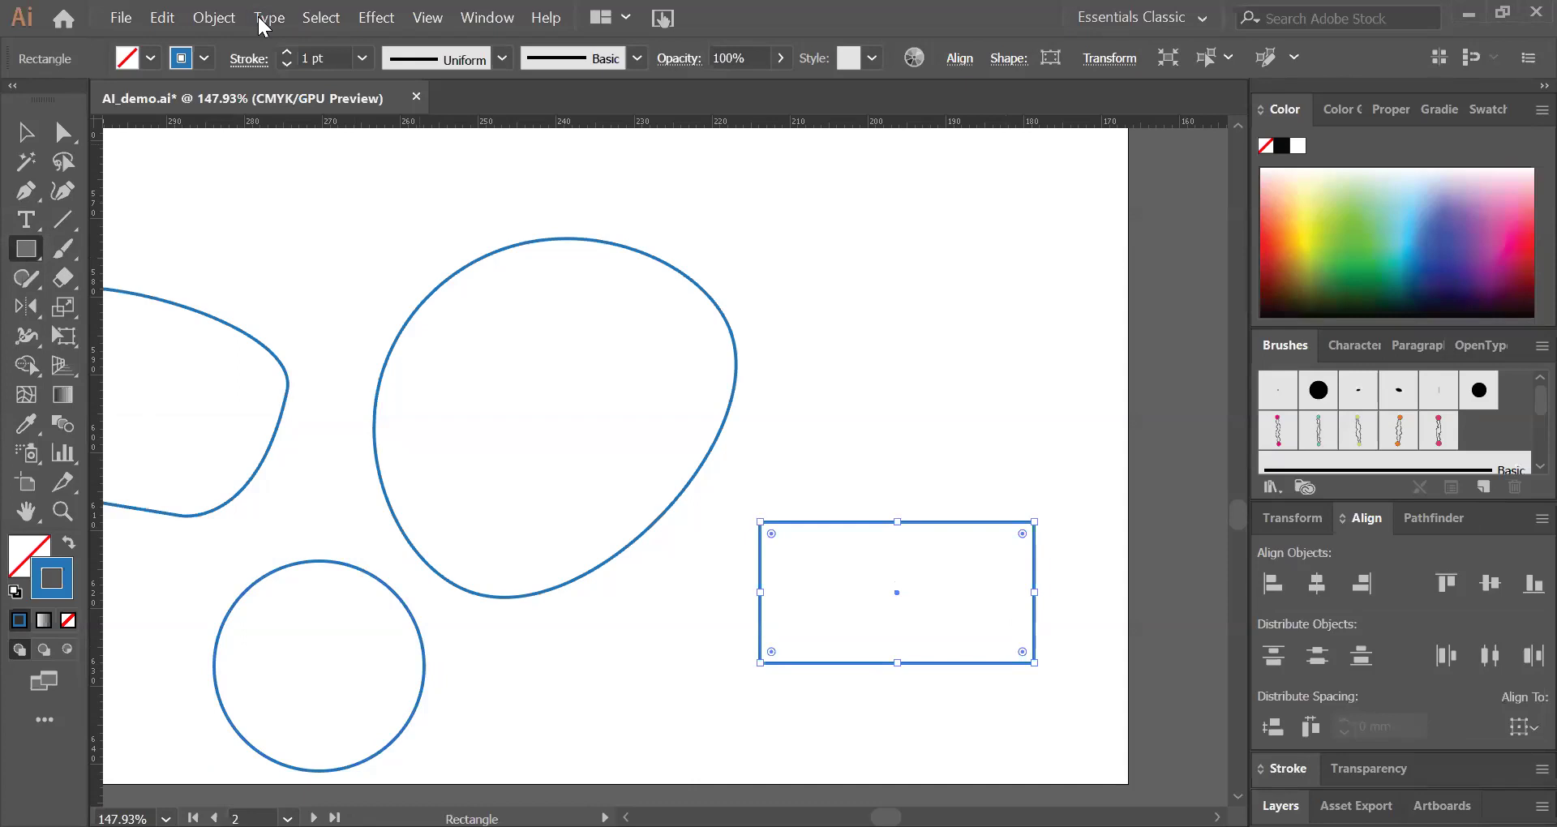
left_click(376, 17)
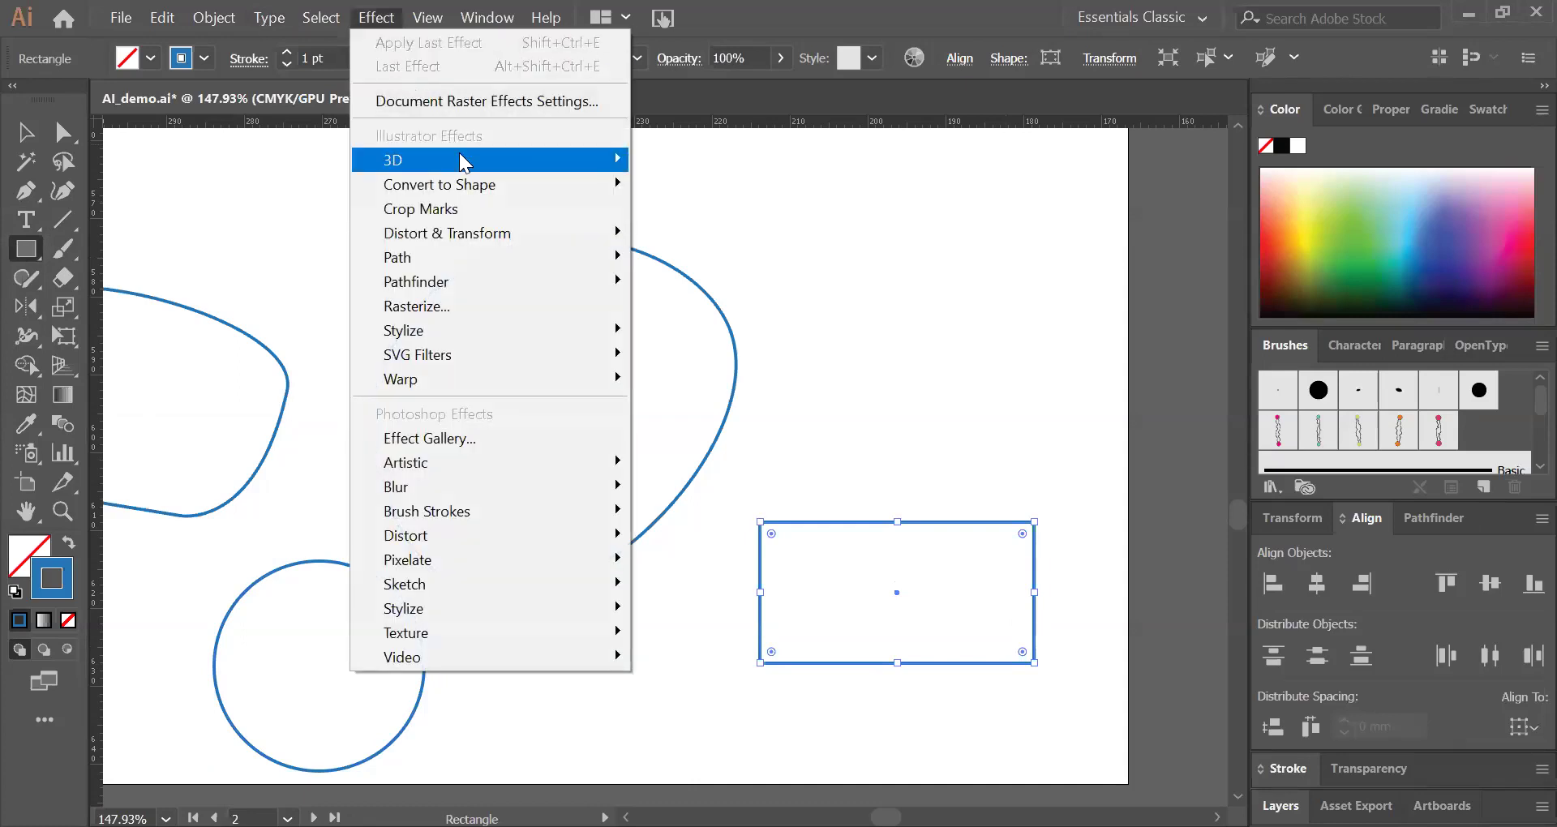
Step: Extrude the rectangle 50 pt with Extrude & Bevel, rotated to -25°, 22°, -27°
mouse_move(494, 162)
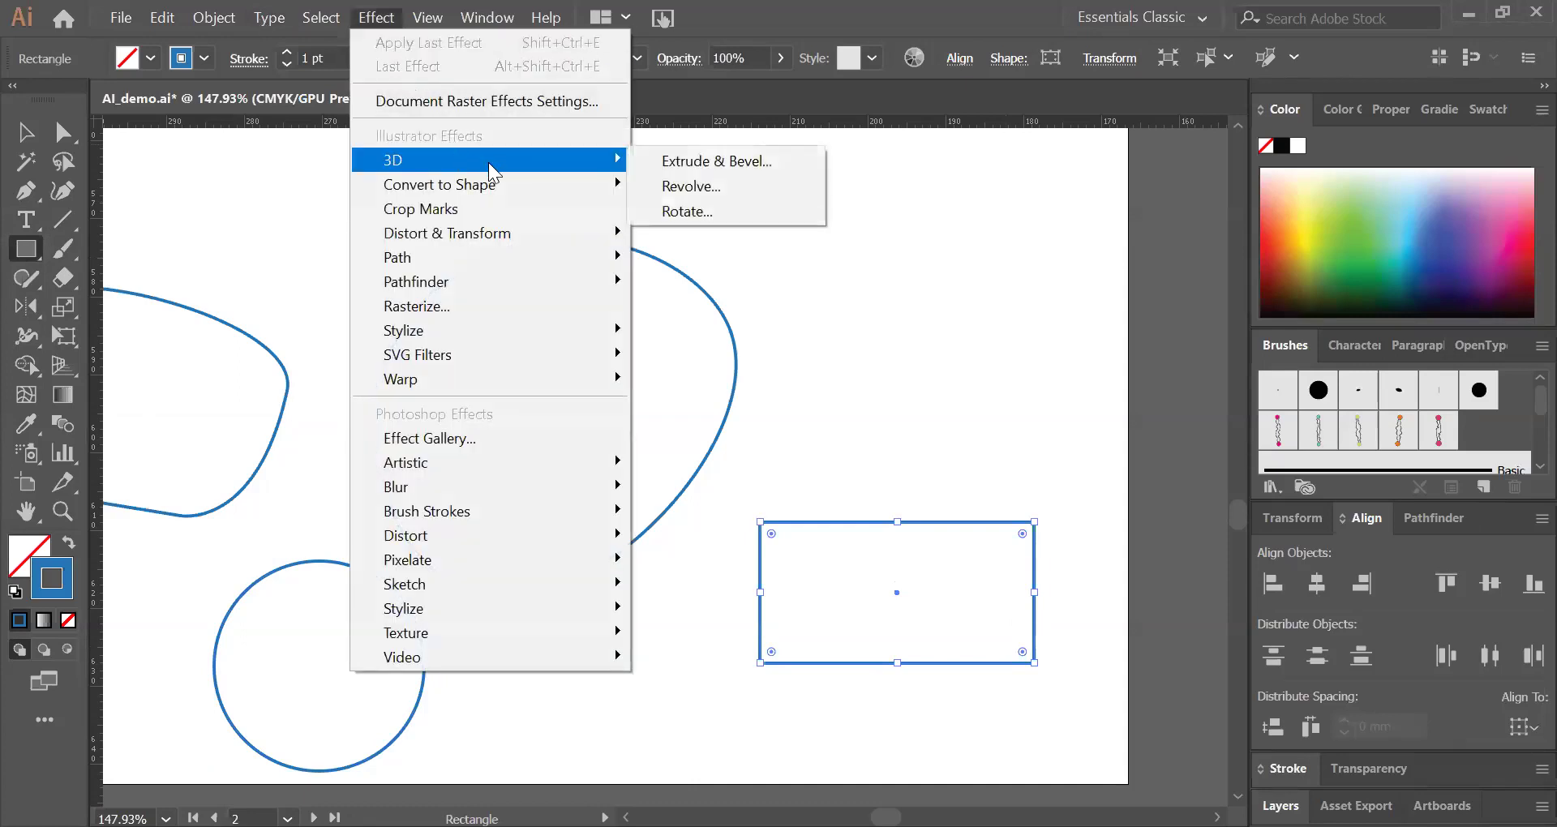
left_click(697, 162)
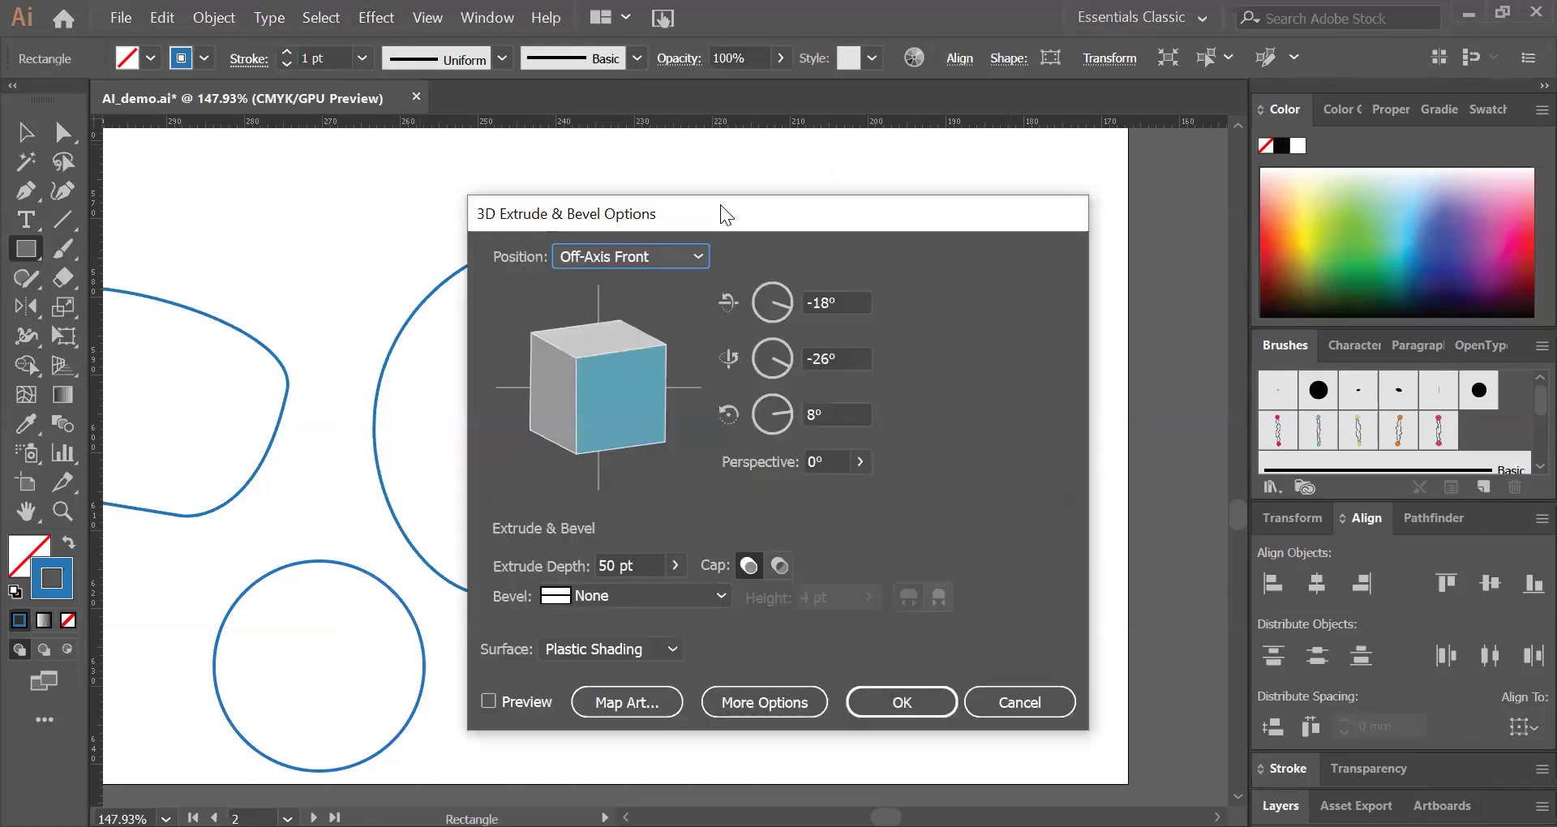
left_click_drag(720, 207, 422, 113)
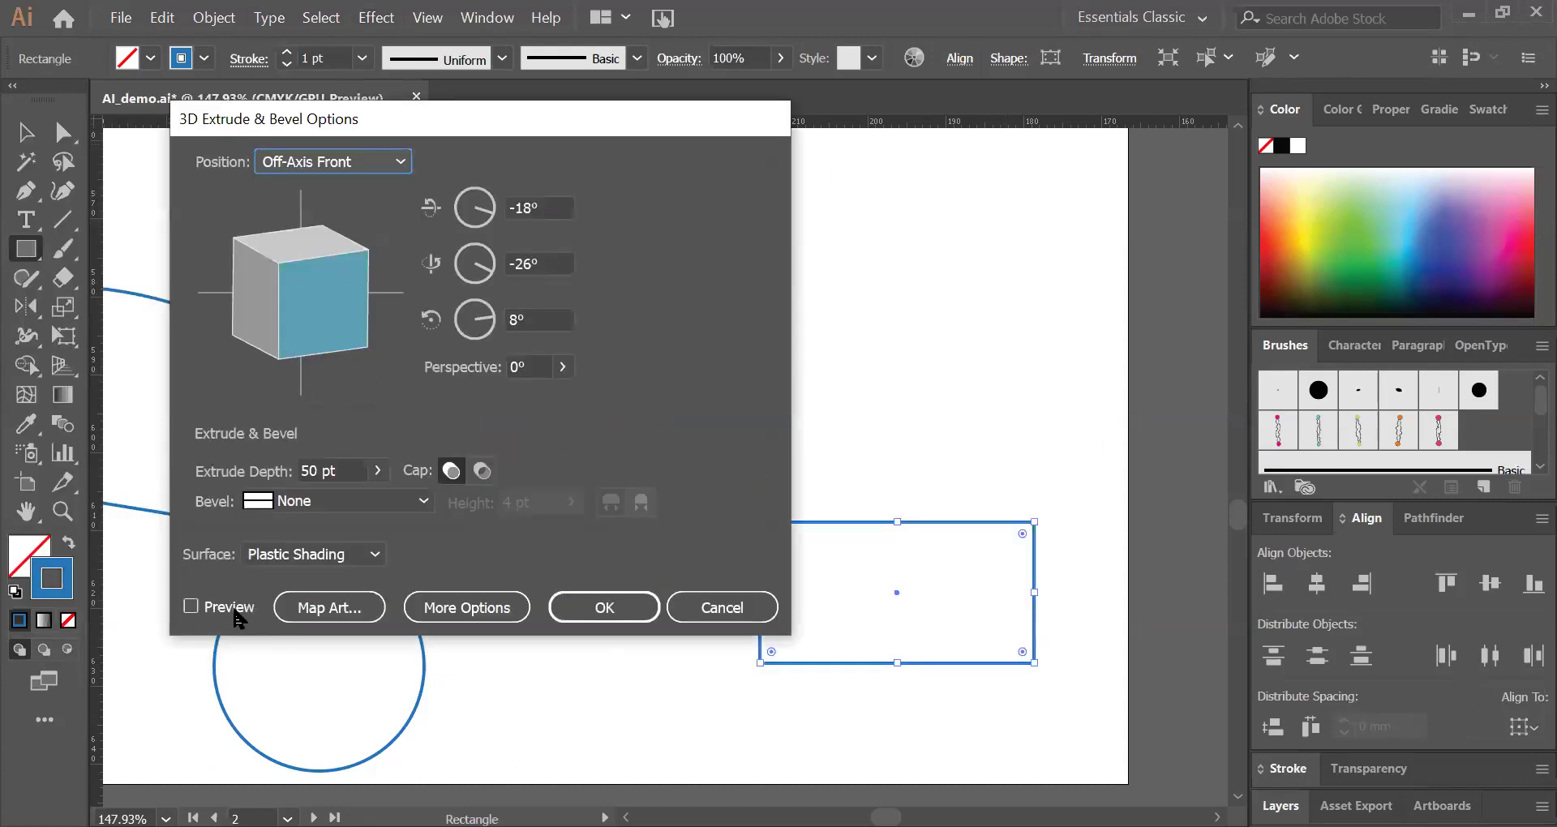
left_click(192, 606)
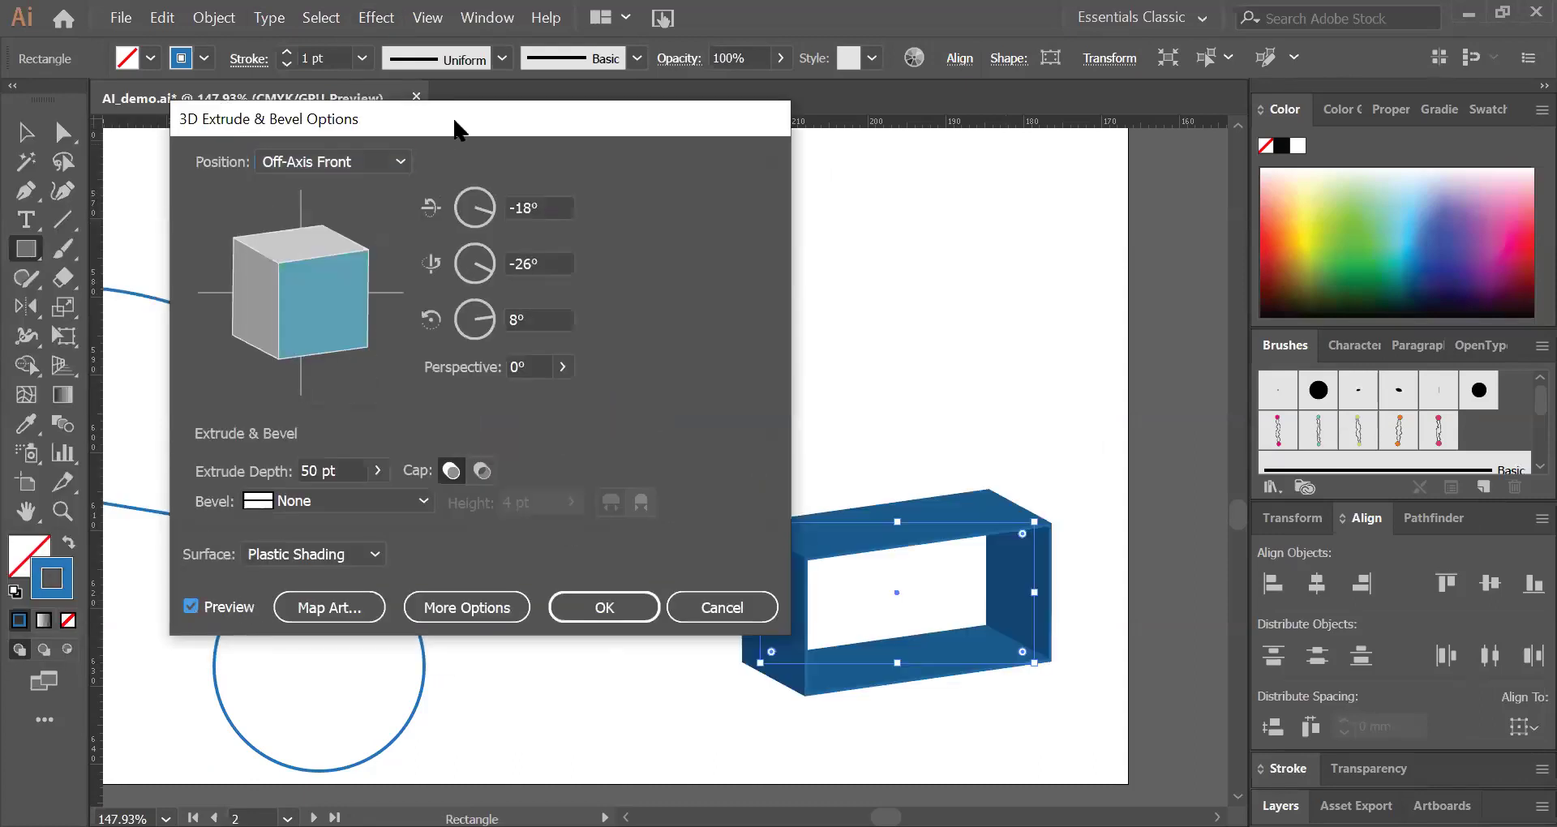
left_click_drag(244, 118, 174, 107)
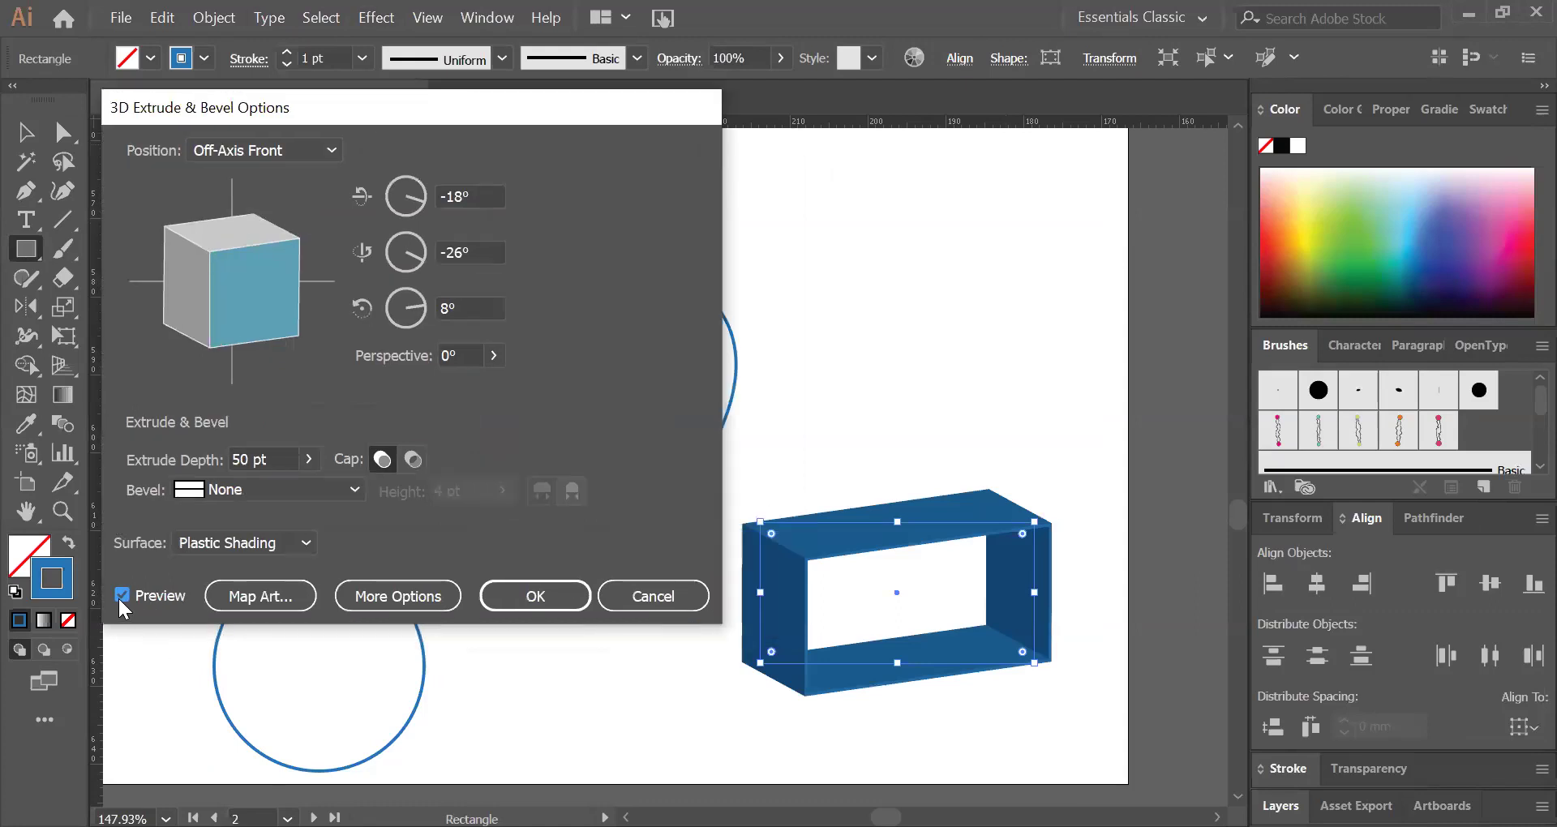
left_click_drag(222, 331, 281, 298)
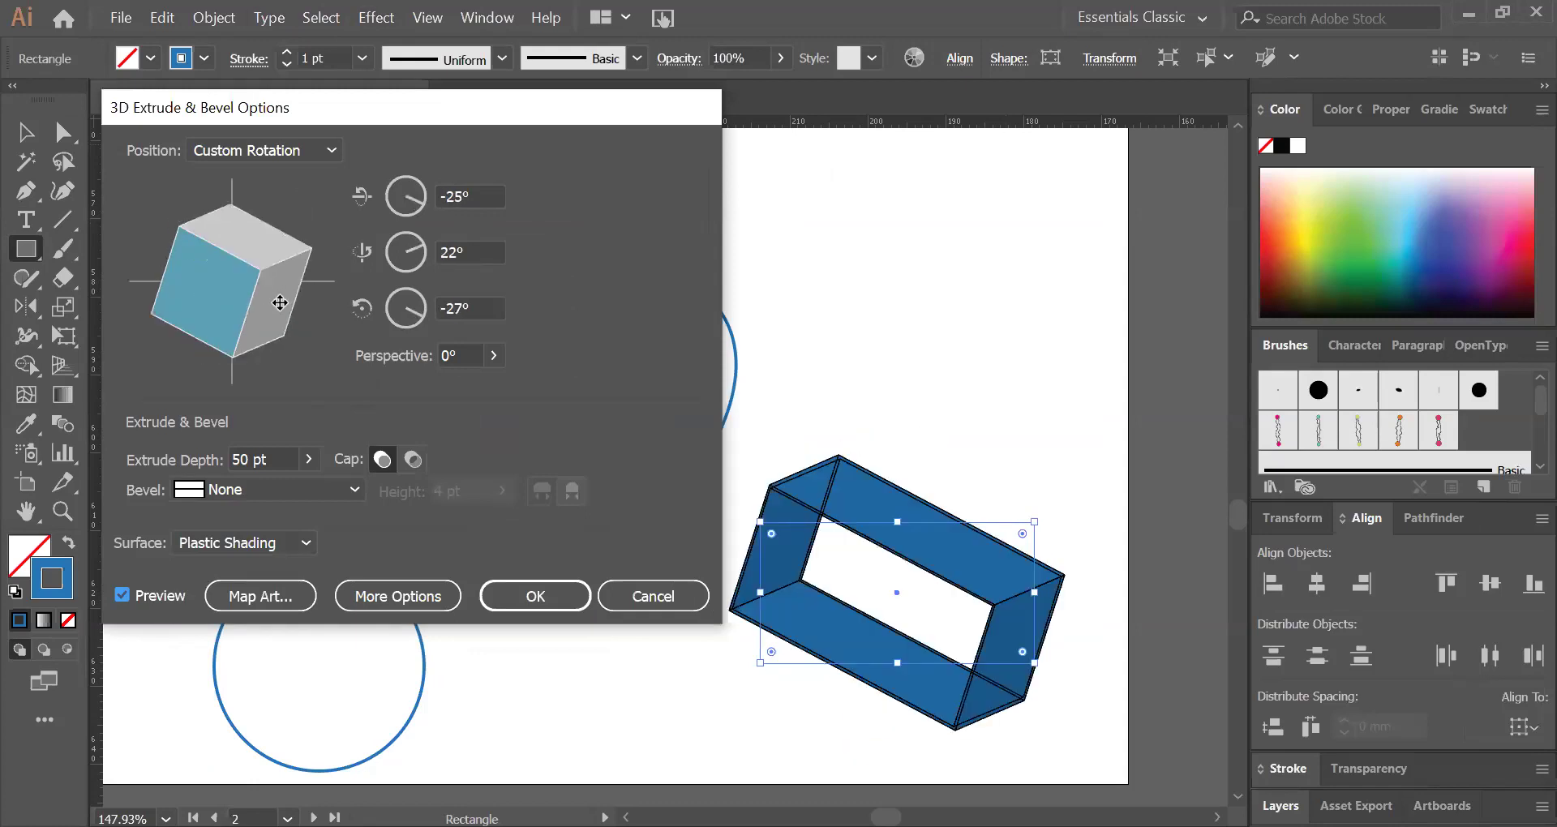
left_click(536, 603)
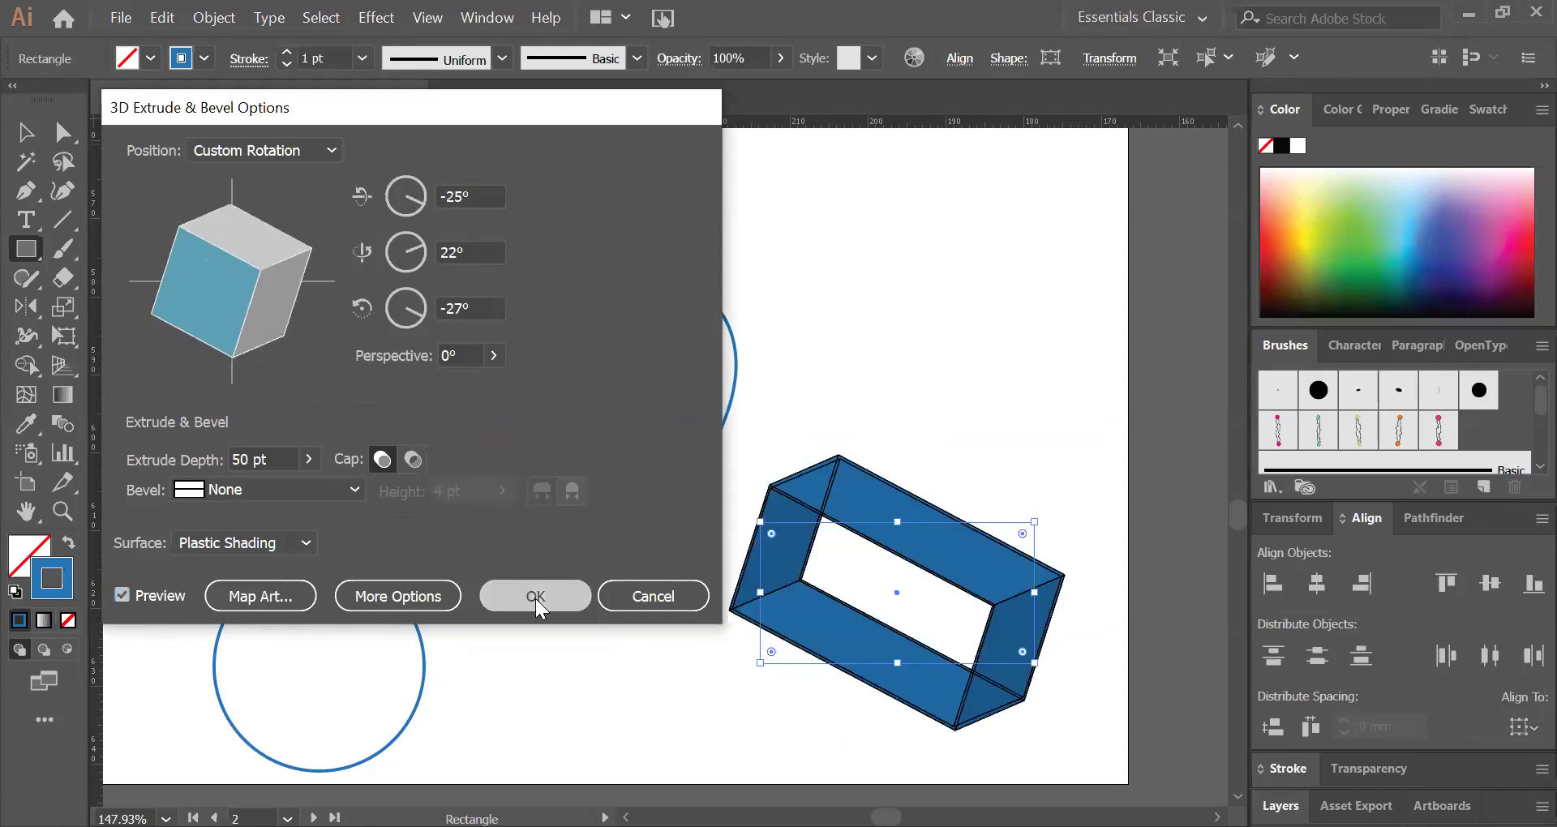